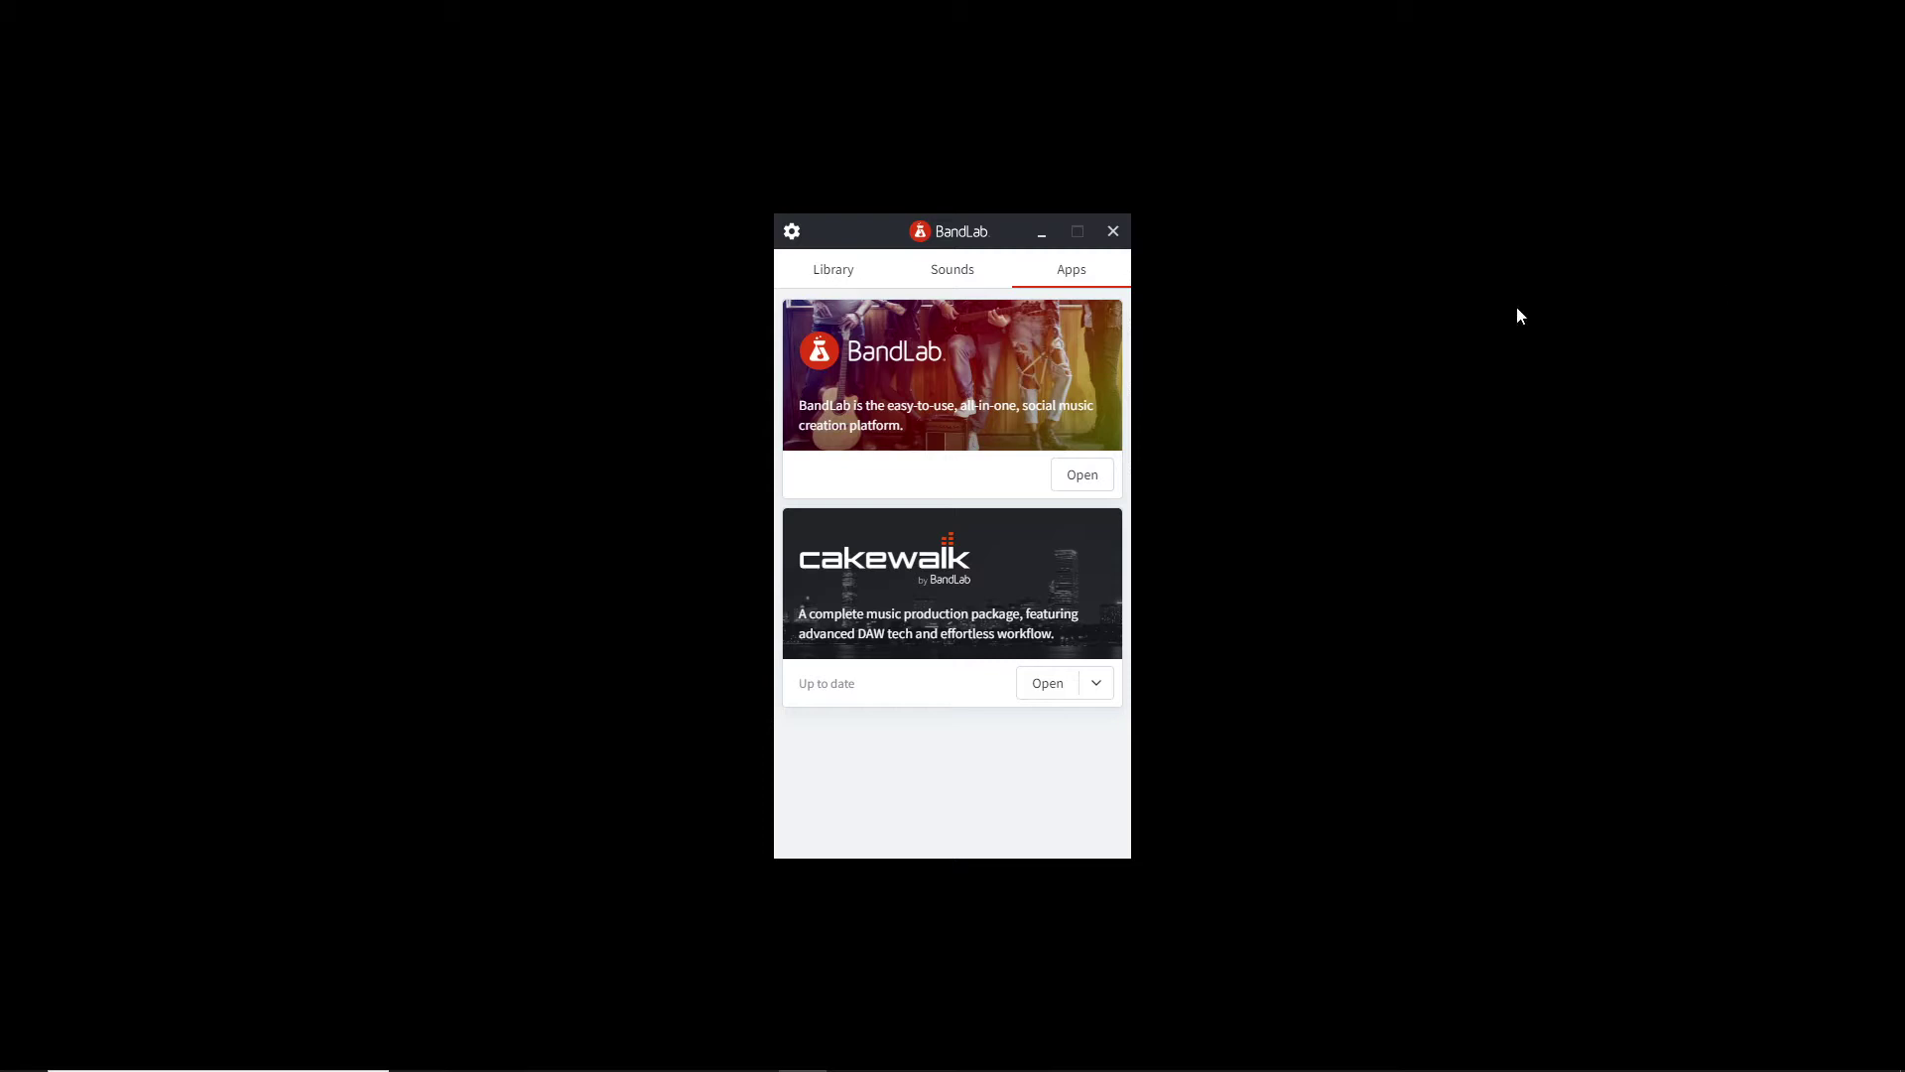
- Open the BandLab web app and start a new project with an Instruments track
click(1084, 477)
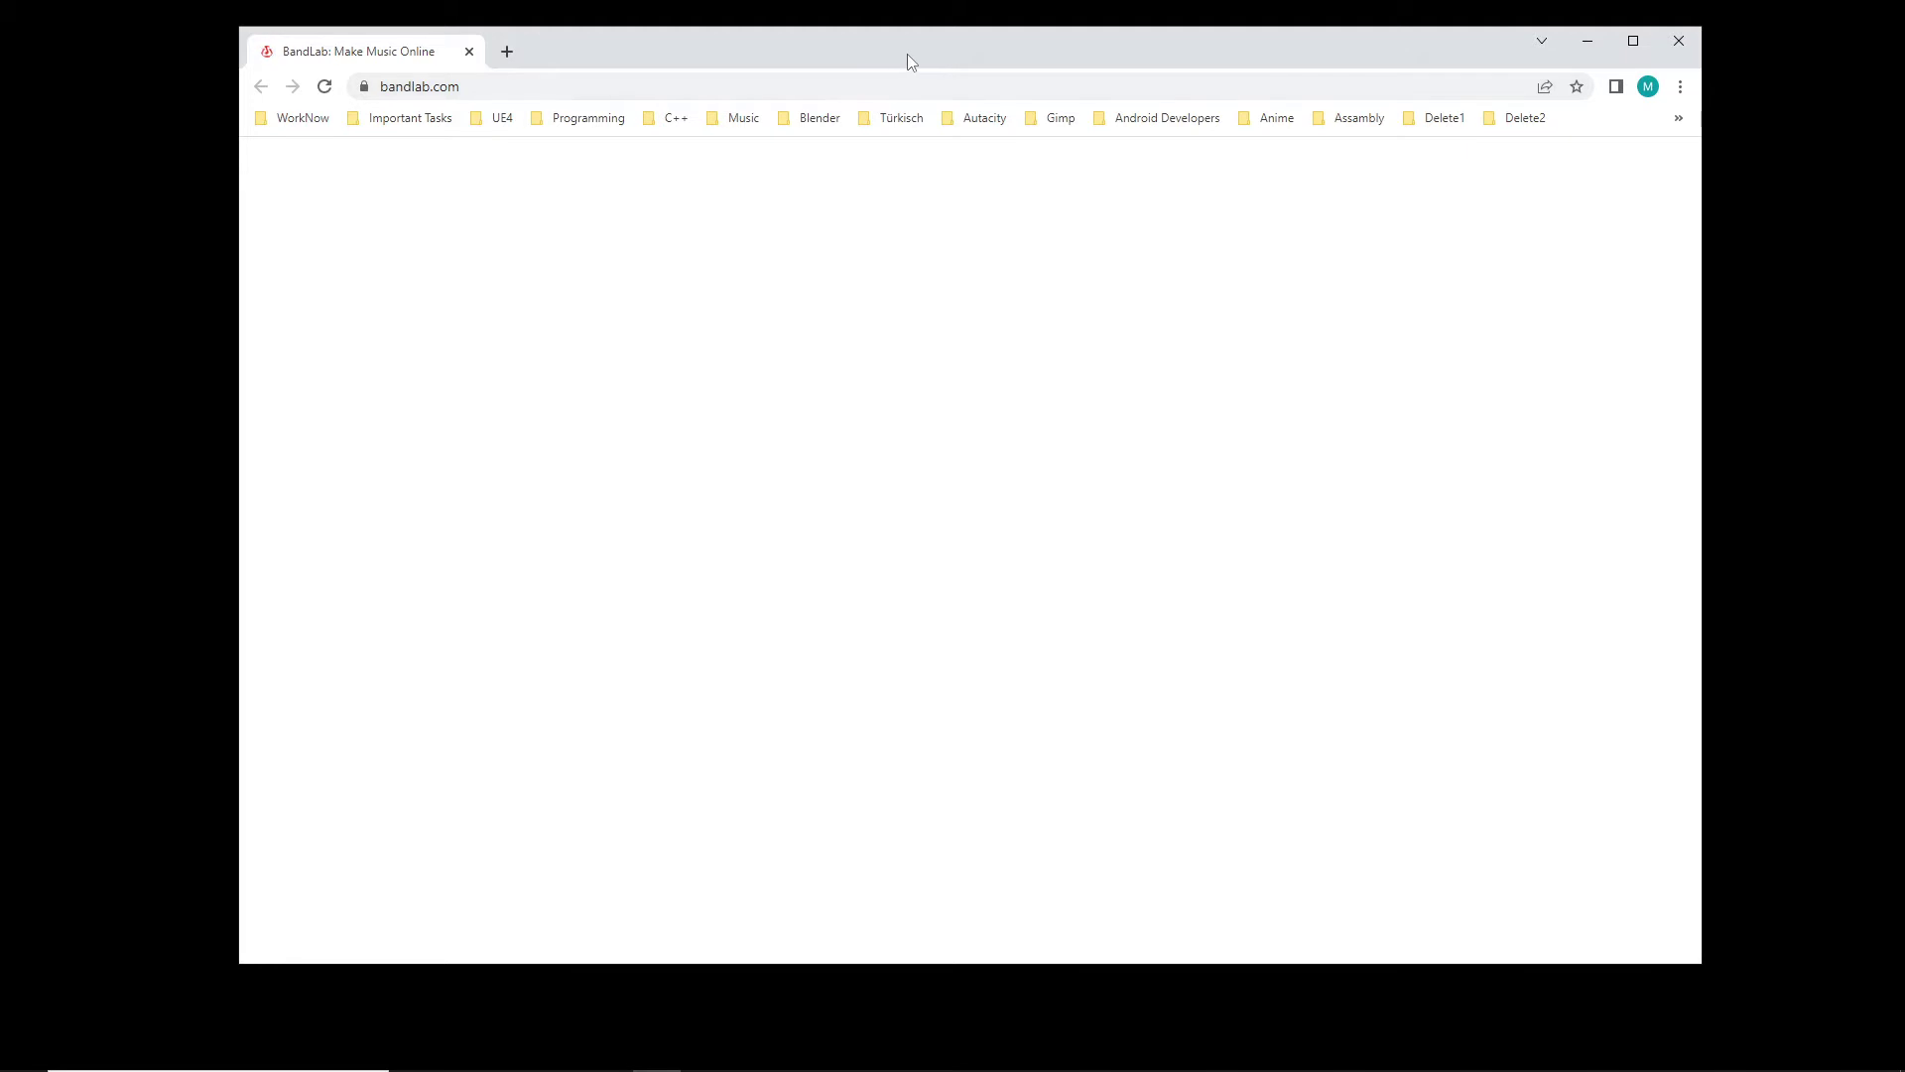
drag(911, 63, 900, 76)
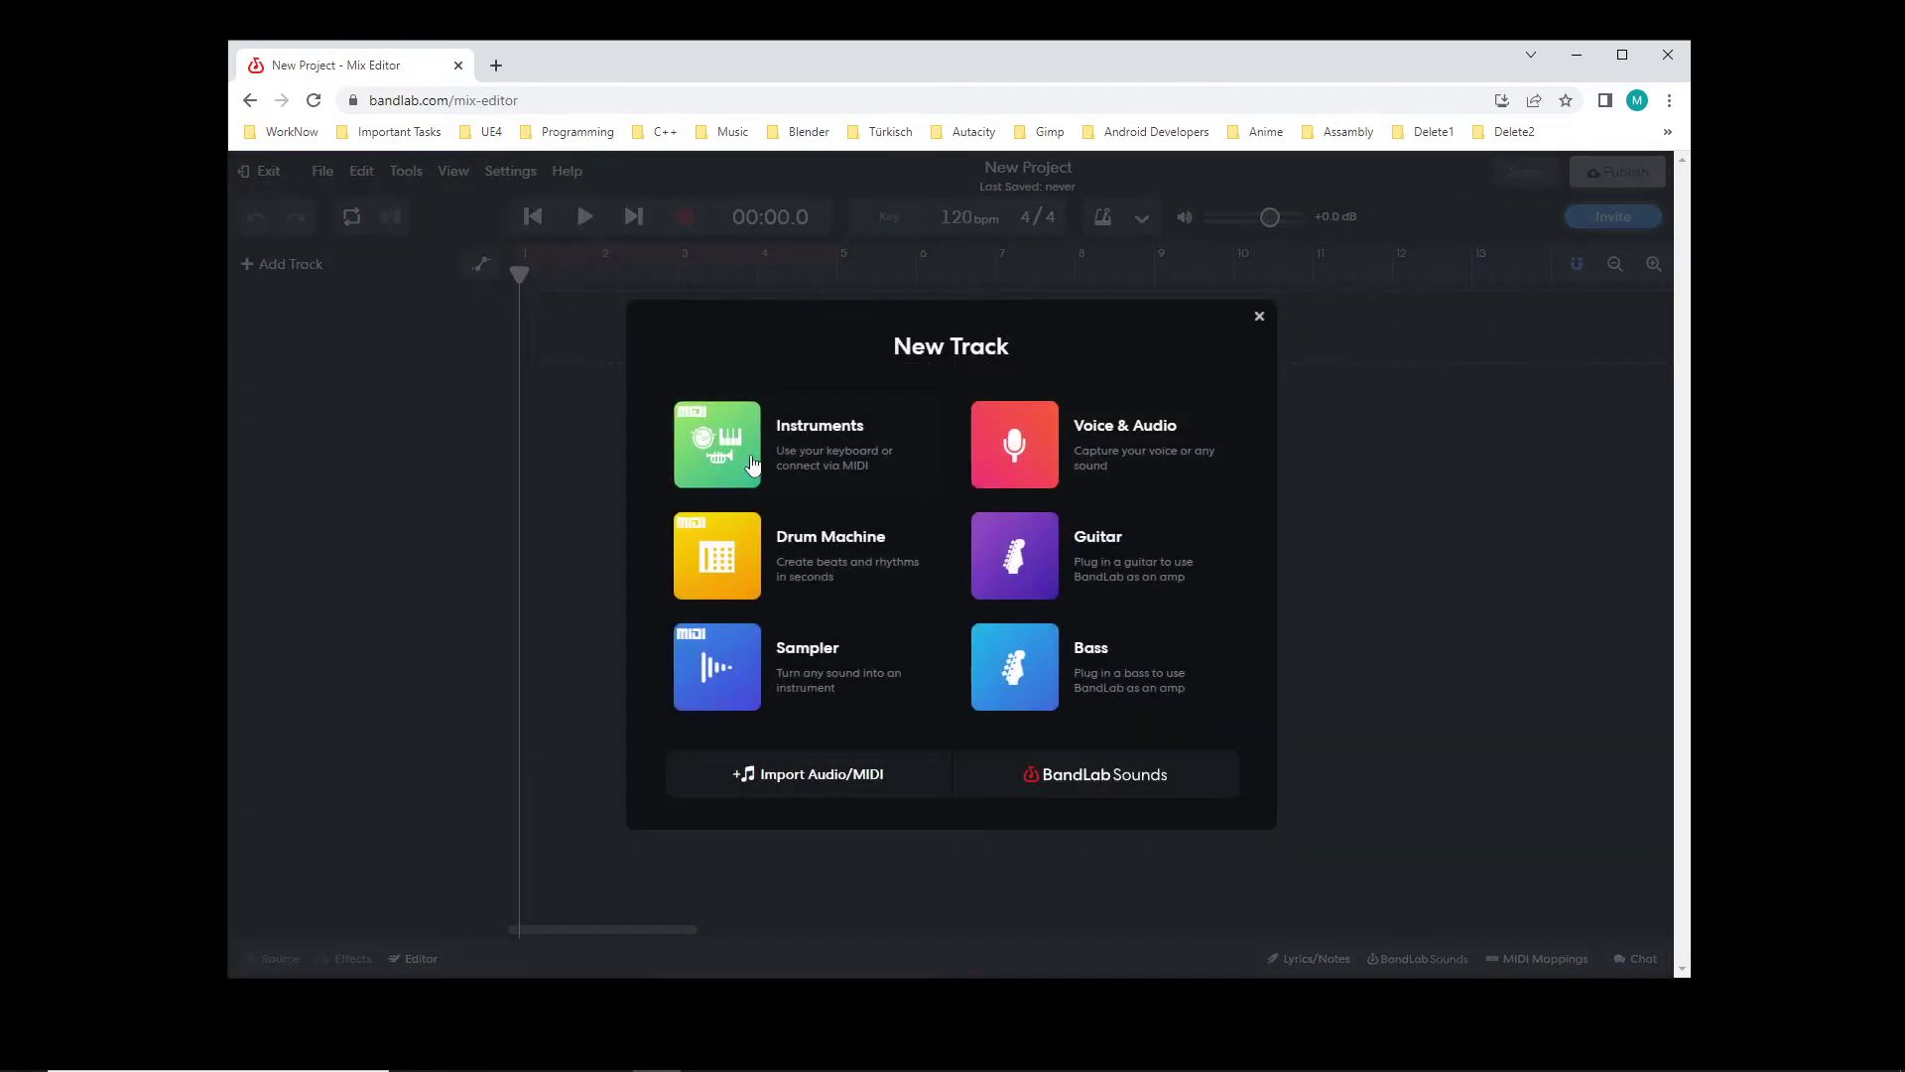
click(777, 446)
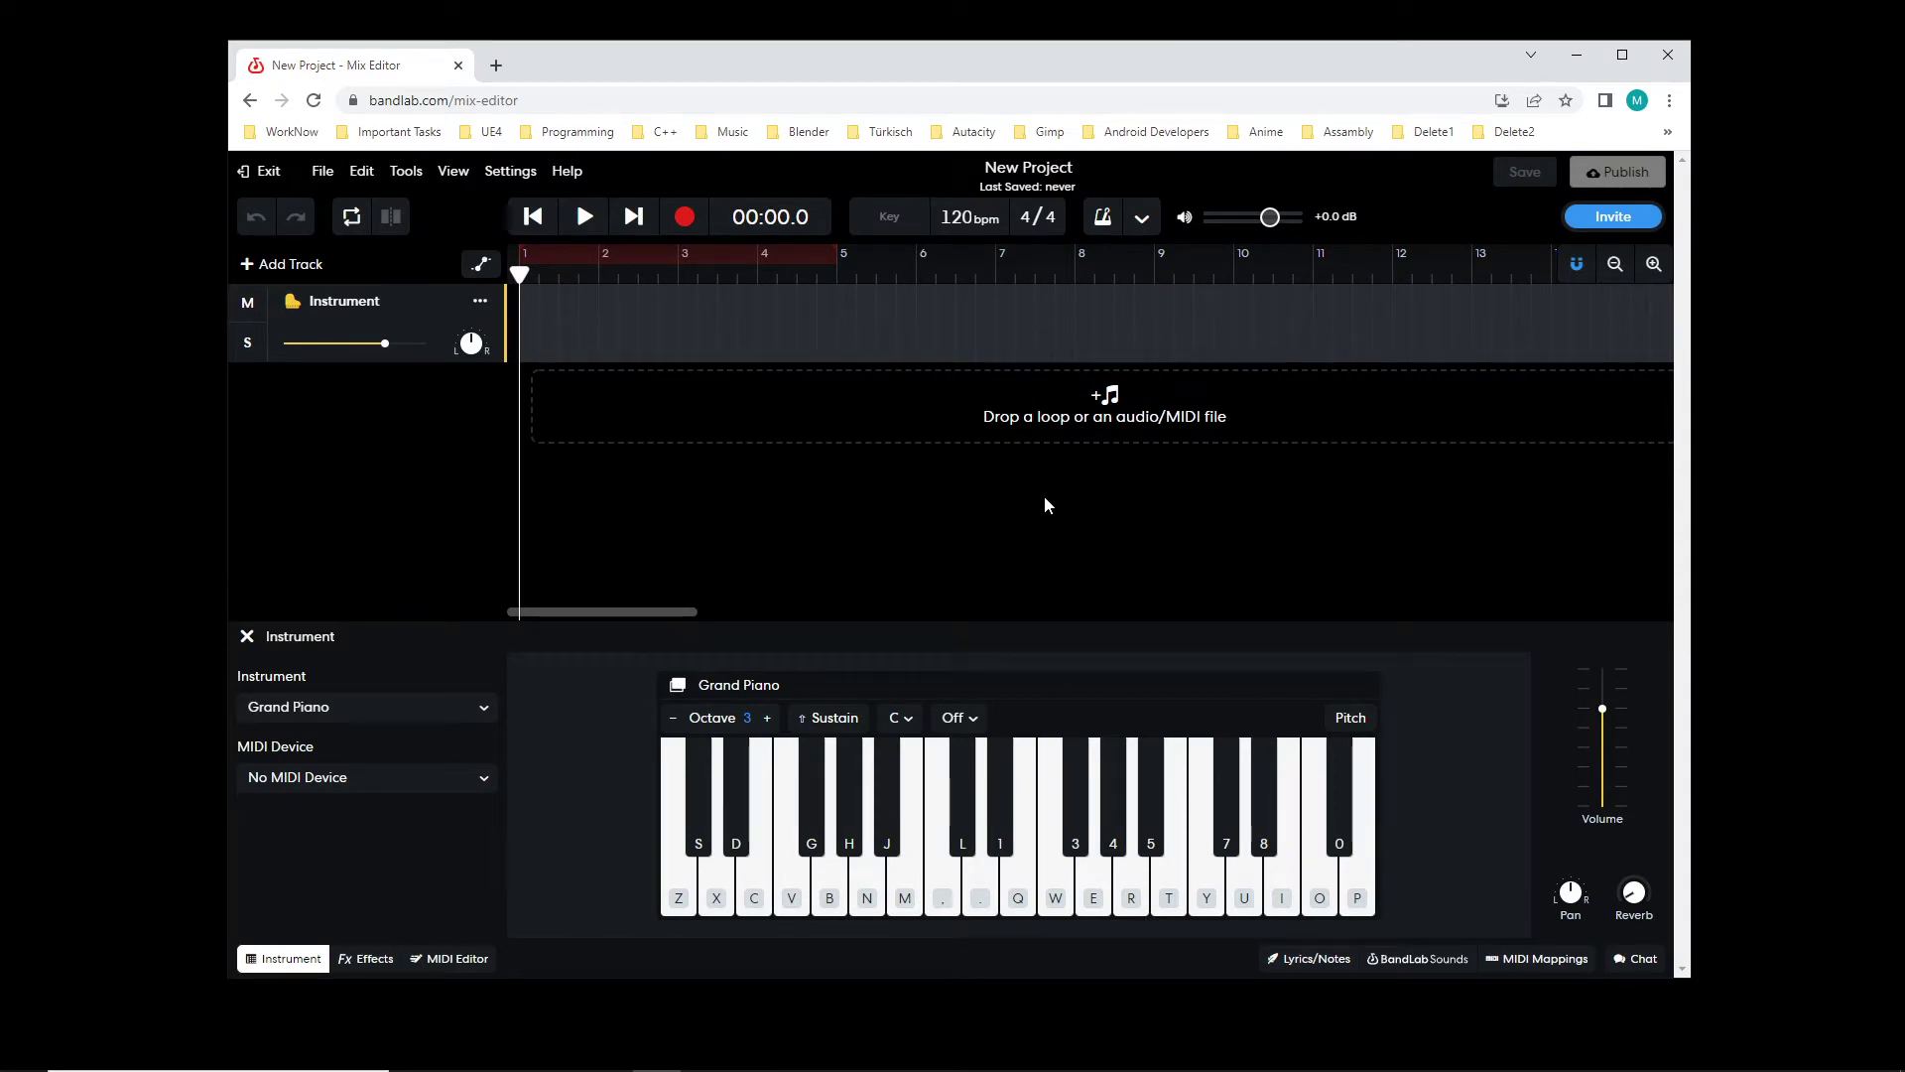
- Load the Synth Pop creator kit on the instrument track and audition a few of its pads
click(351, 725)
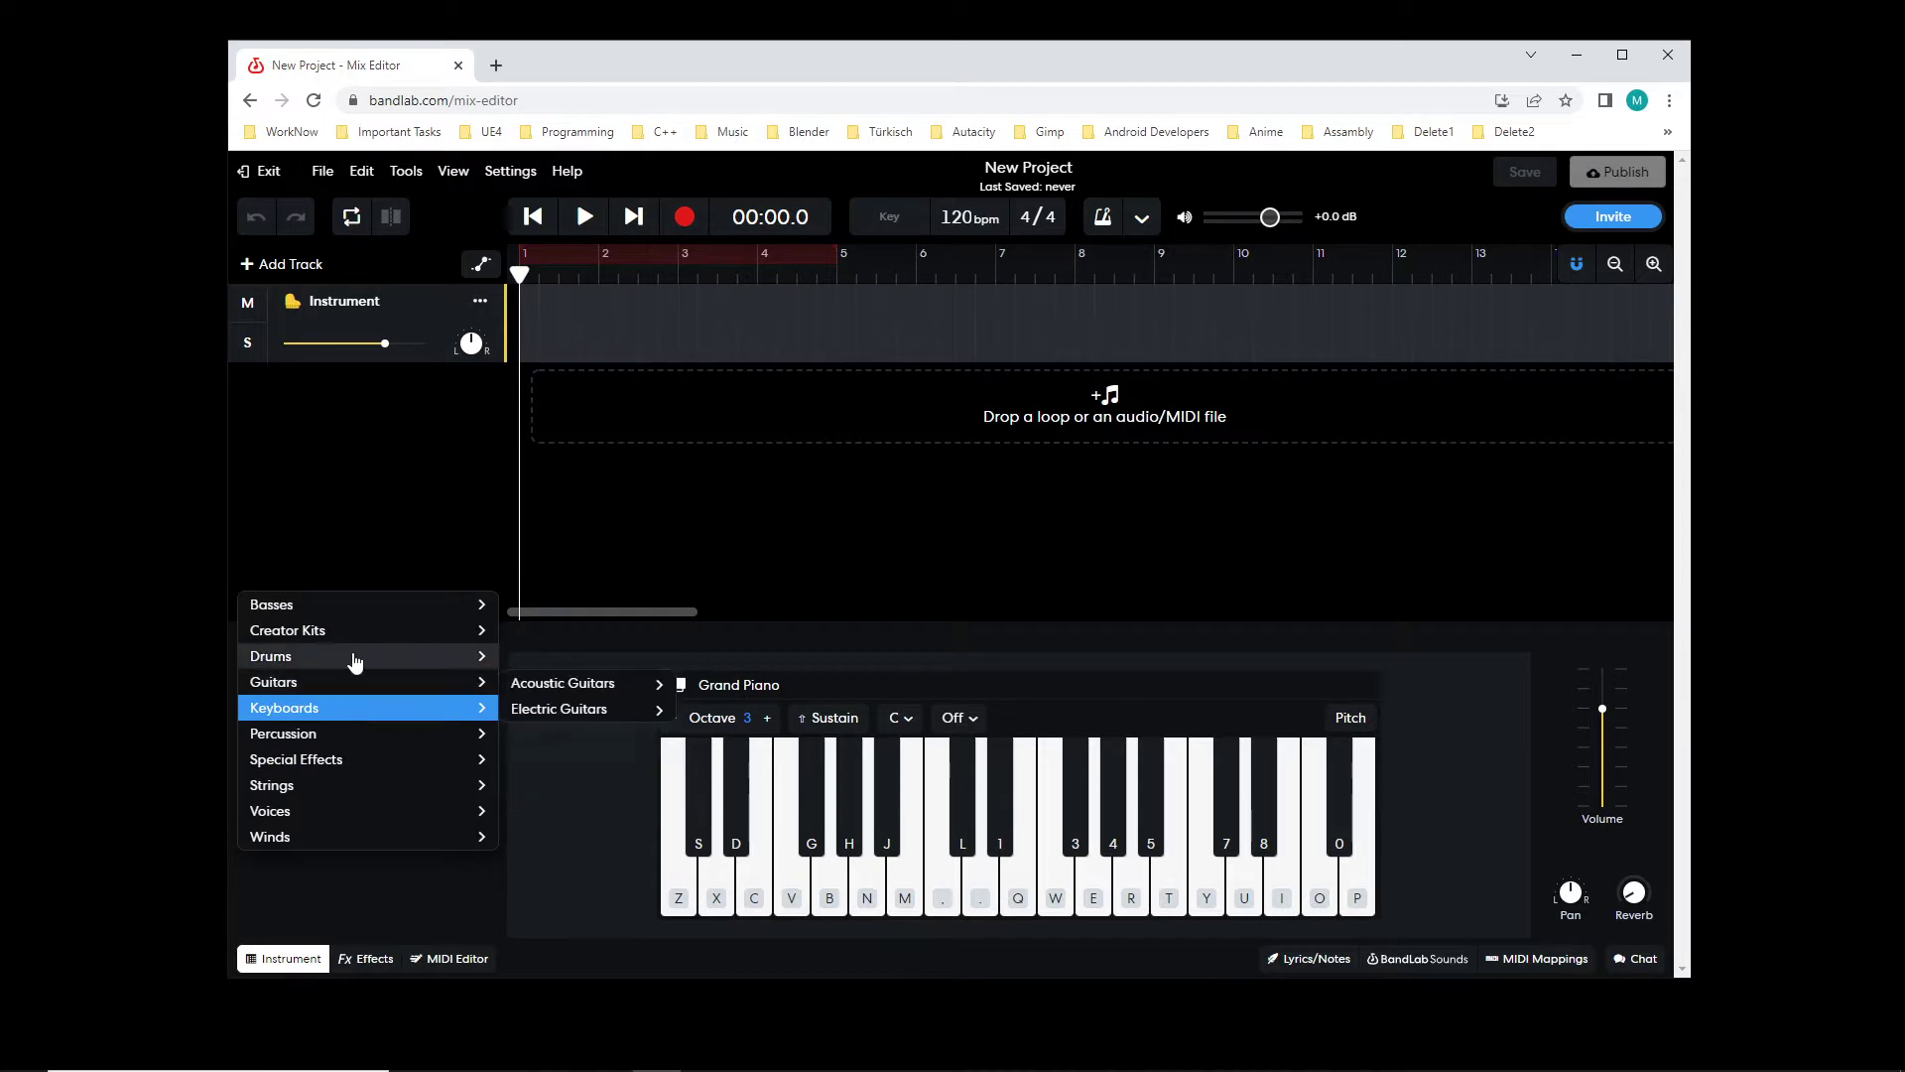
mouse_move(311, 640)
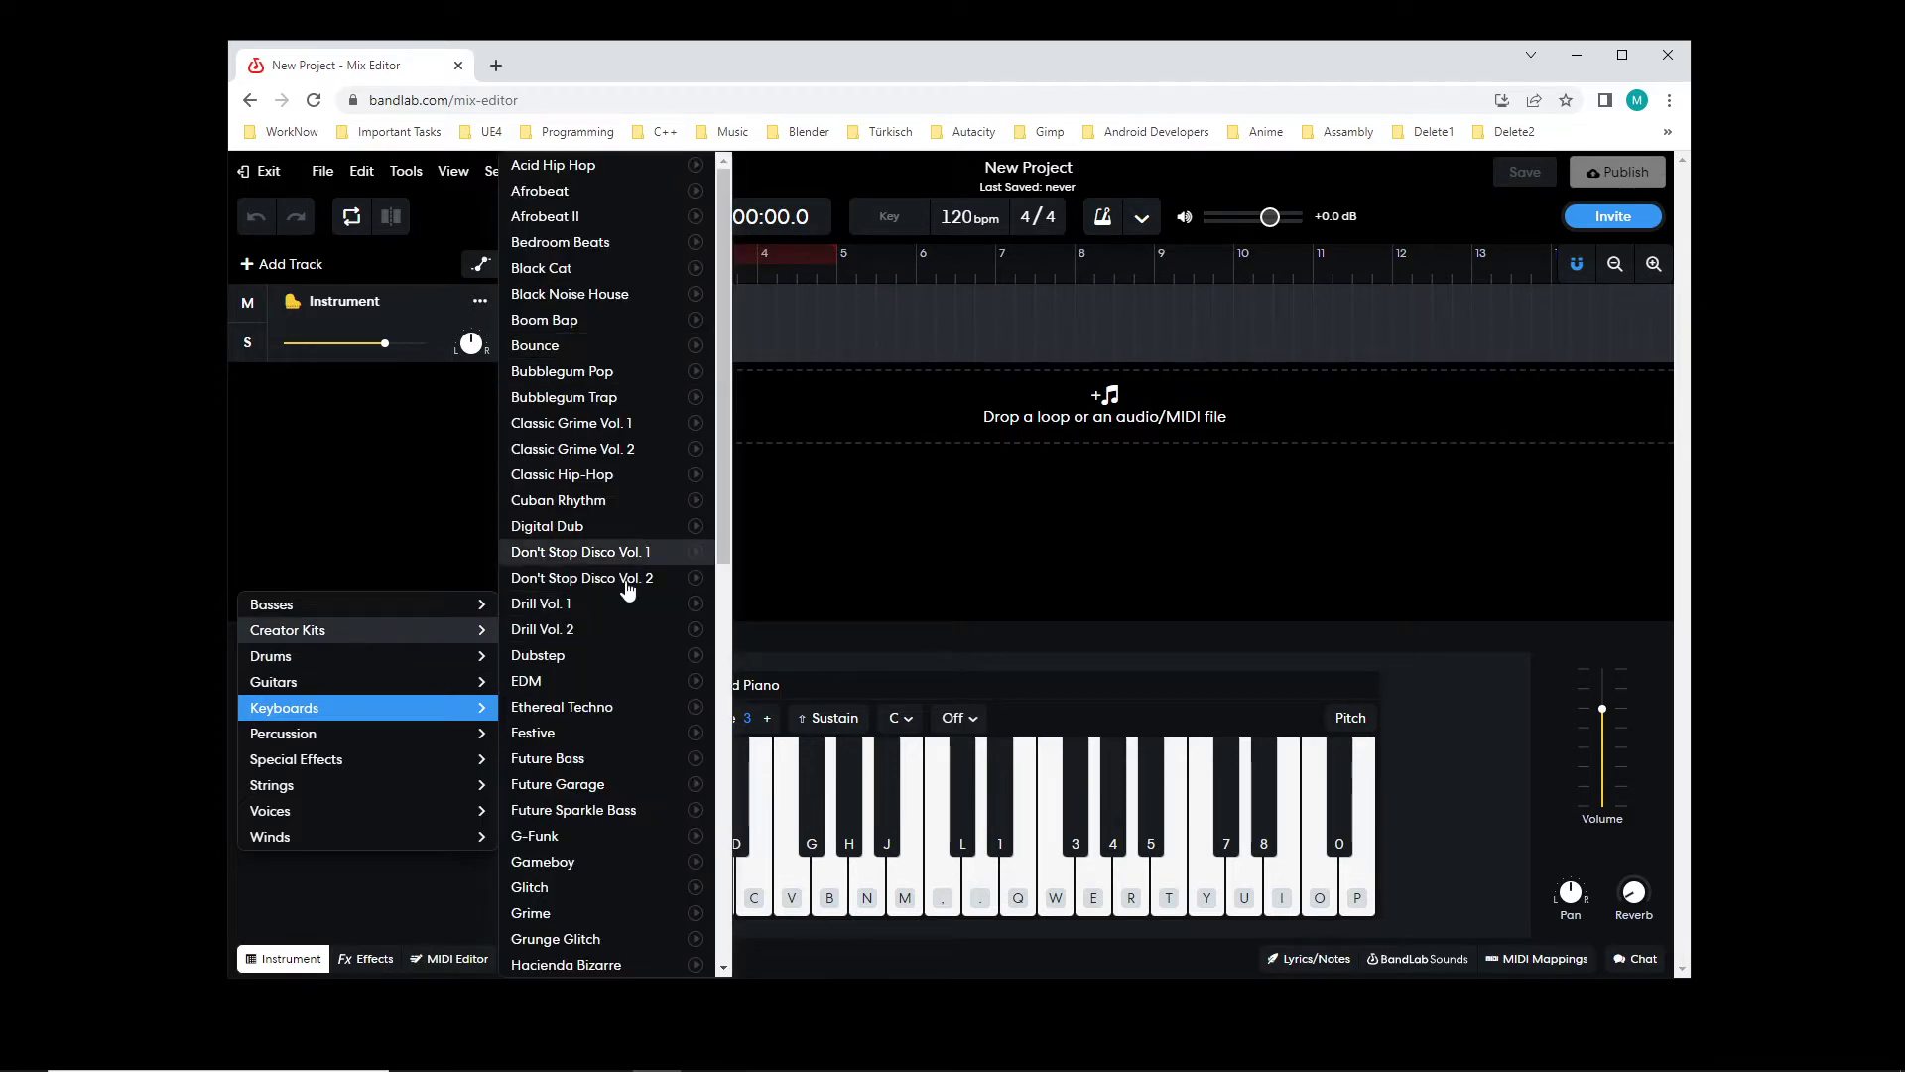
scroll(635, 595, down, 10)
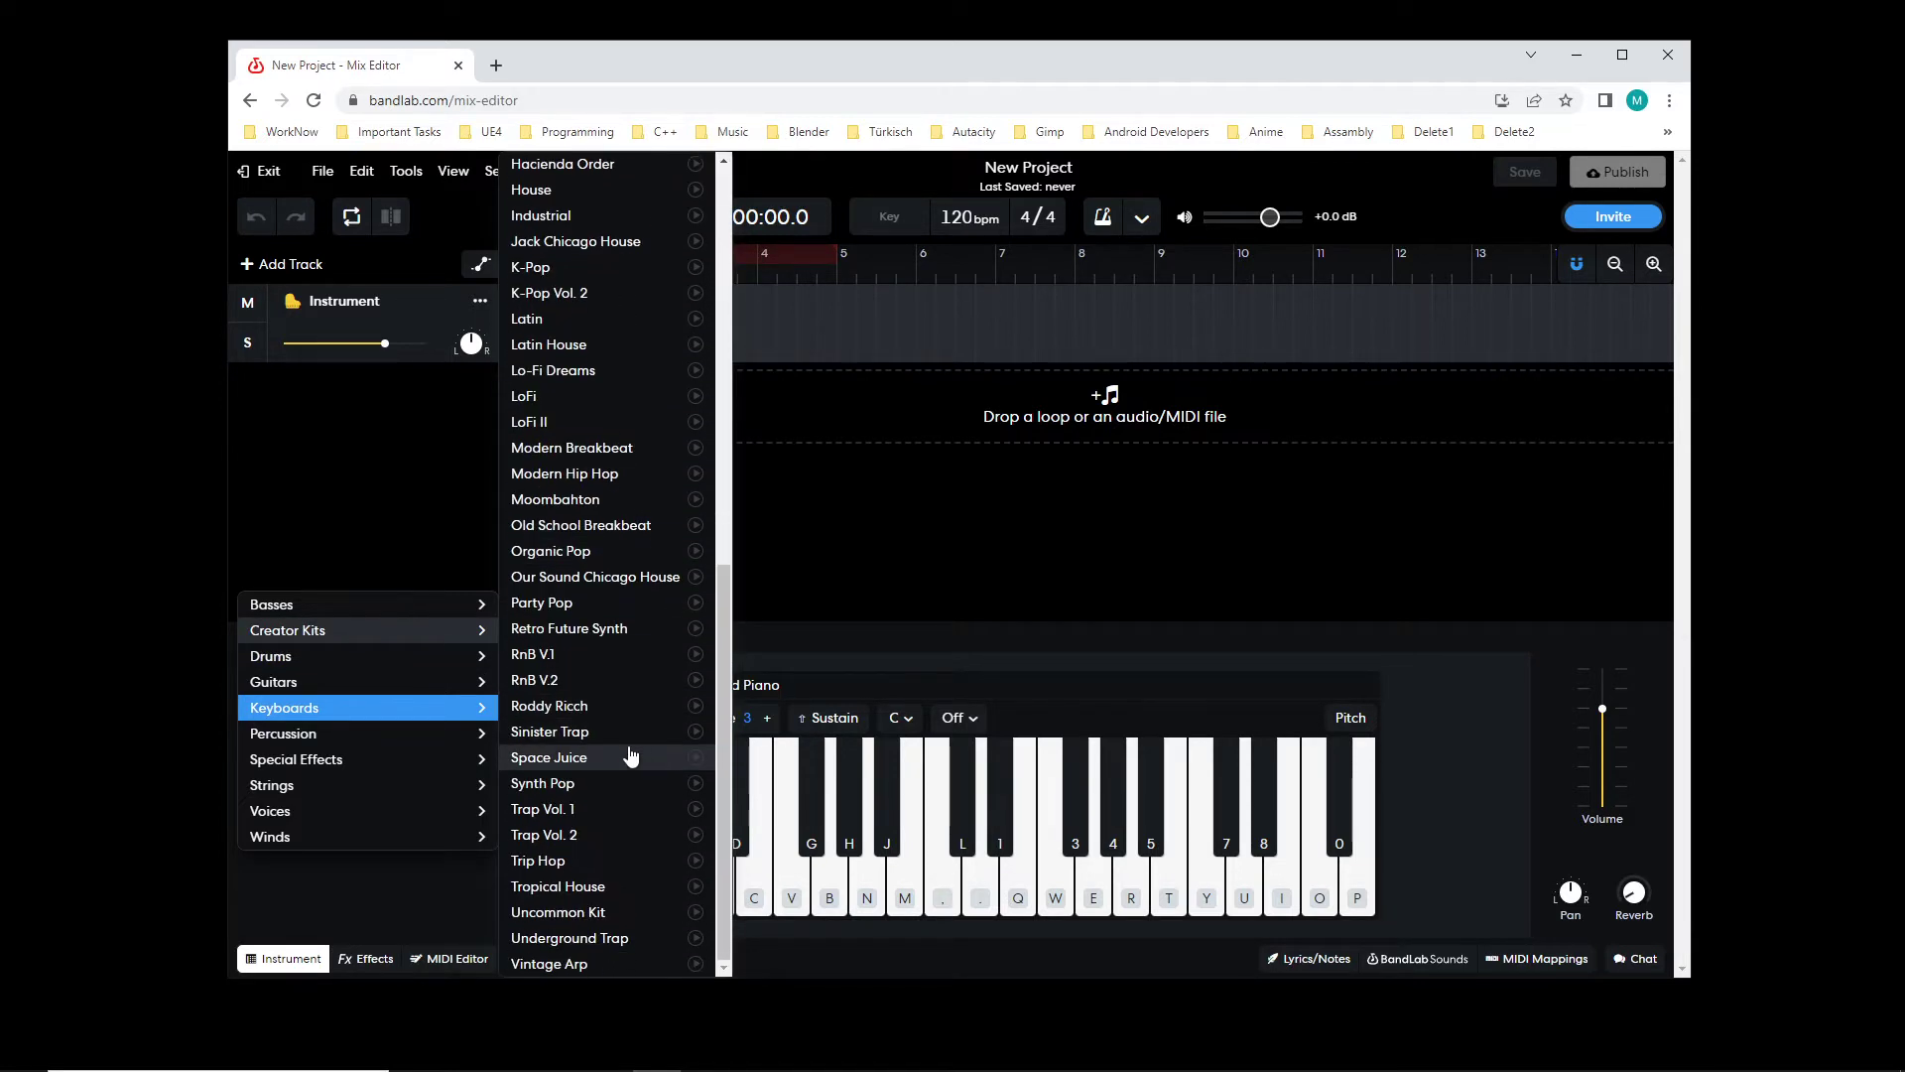
click(603, 785)
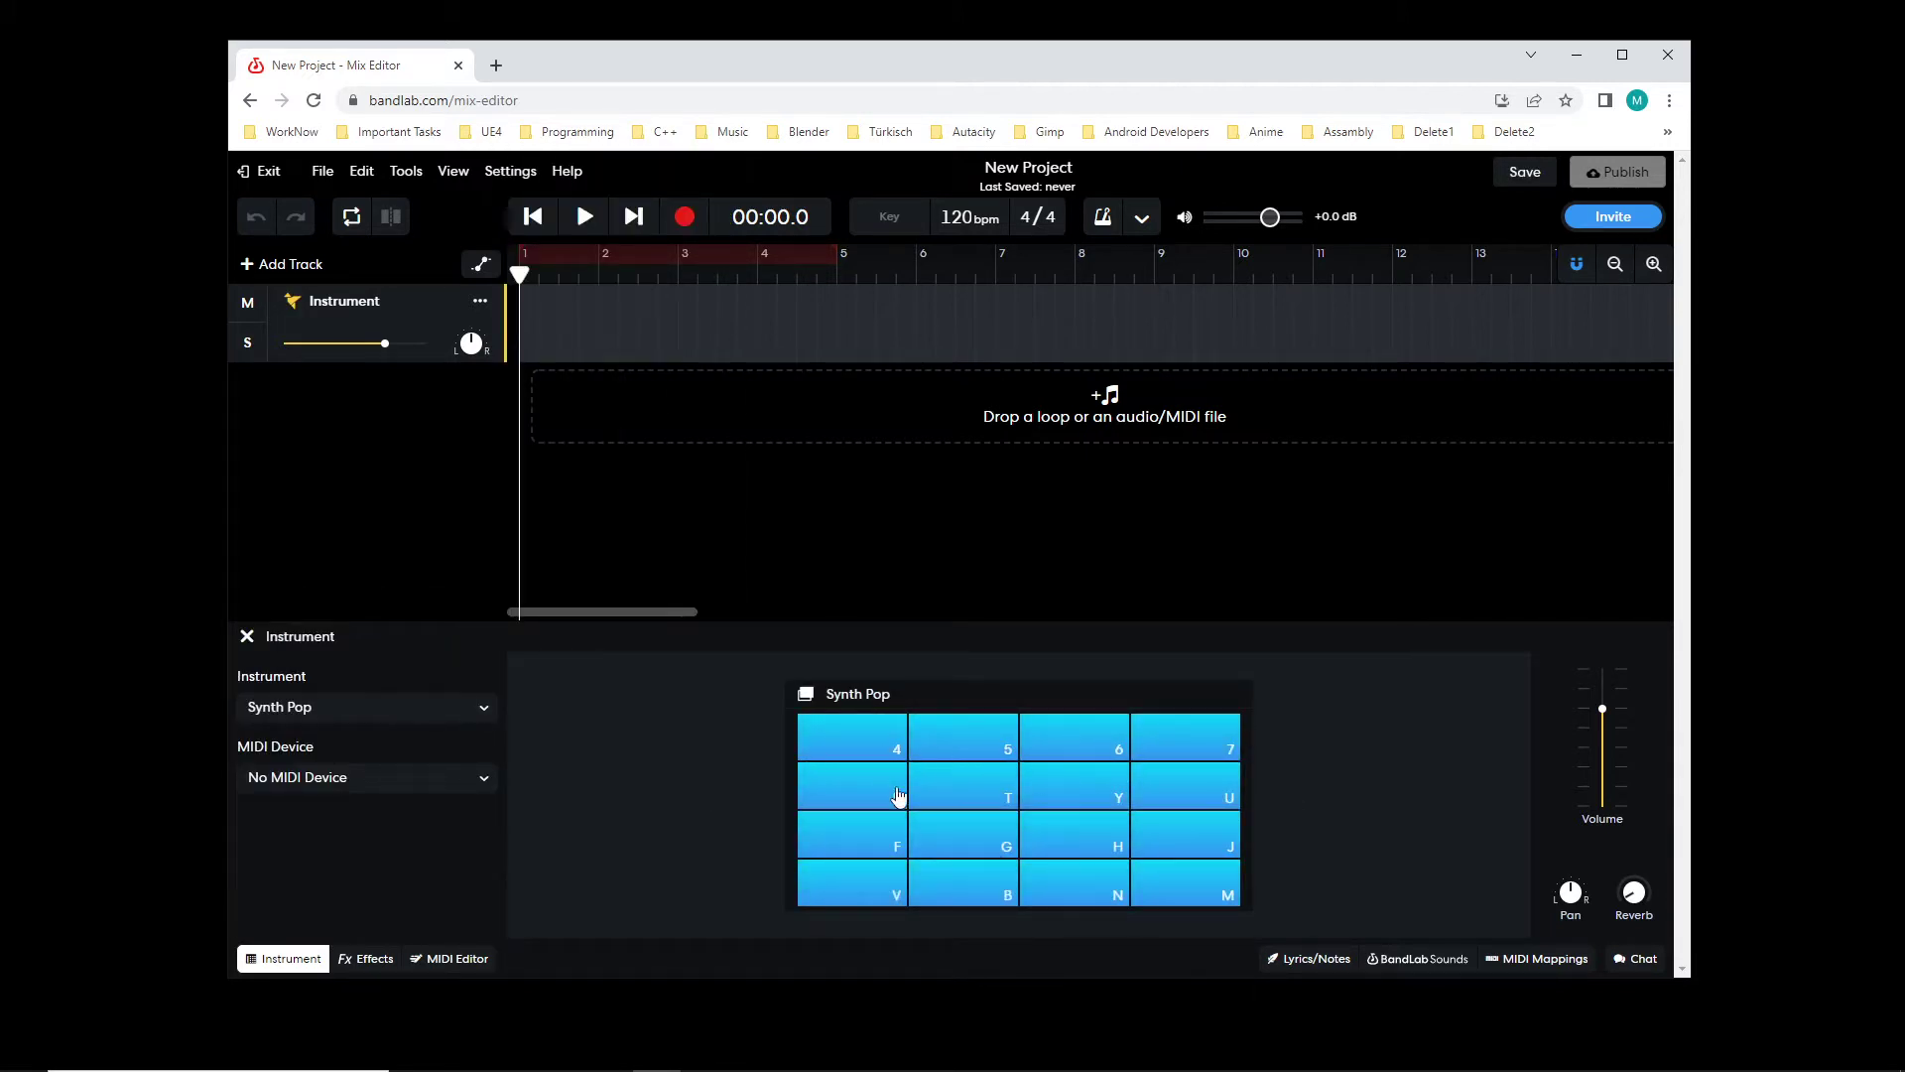
click(843, 775)
click(1135, 757)
click(917, 826)
- Change the instrument to the Cuban Rhythm creator kit and audition several pads
click(450, 708)
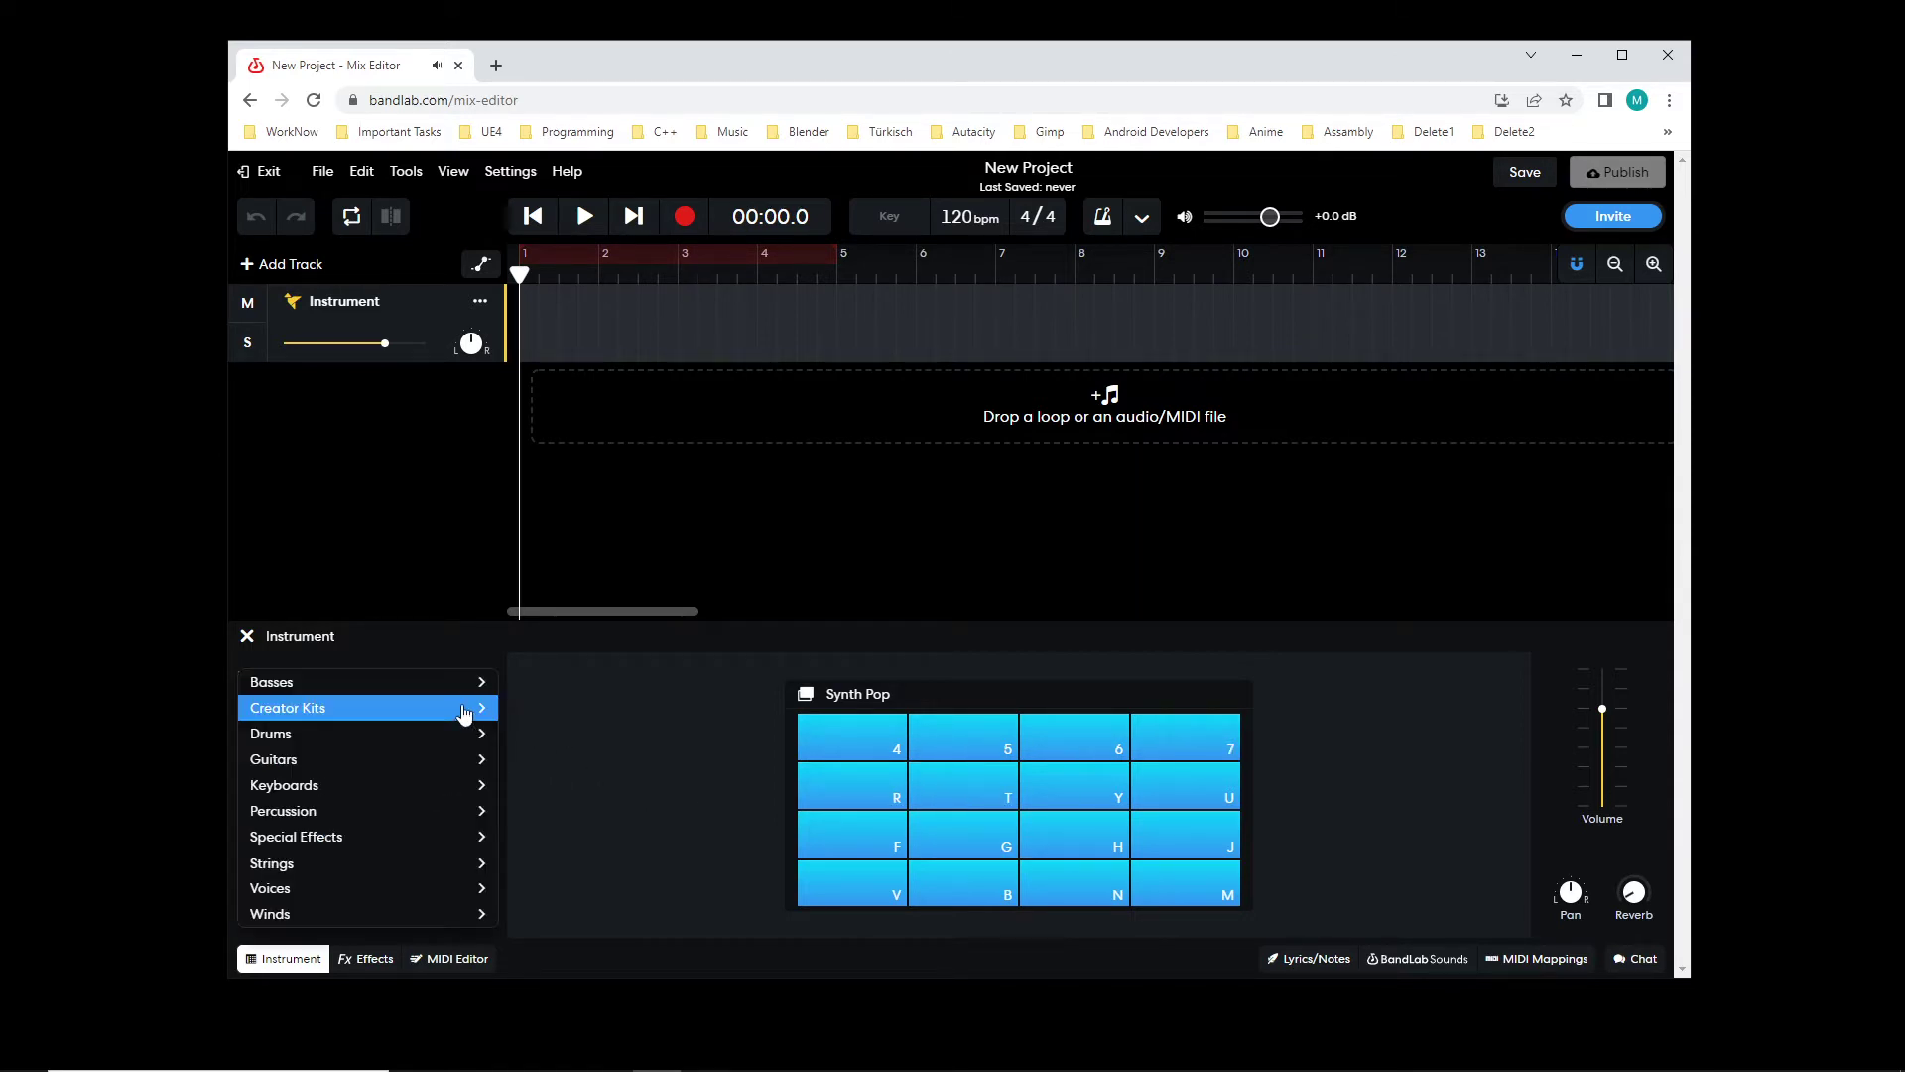
mouse_move(397, 707)
scroll(635, 754, down, 8)
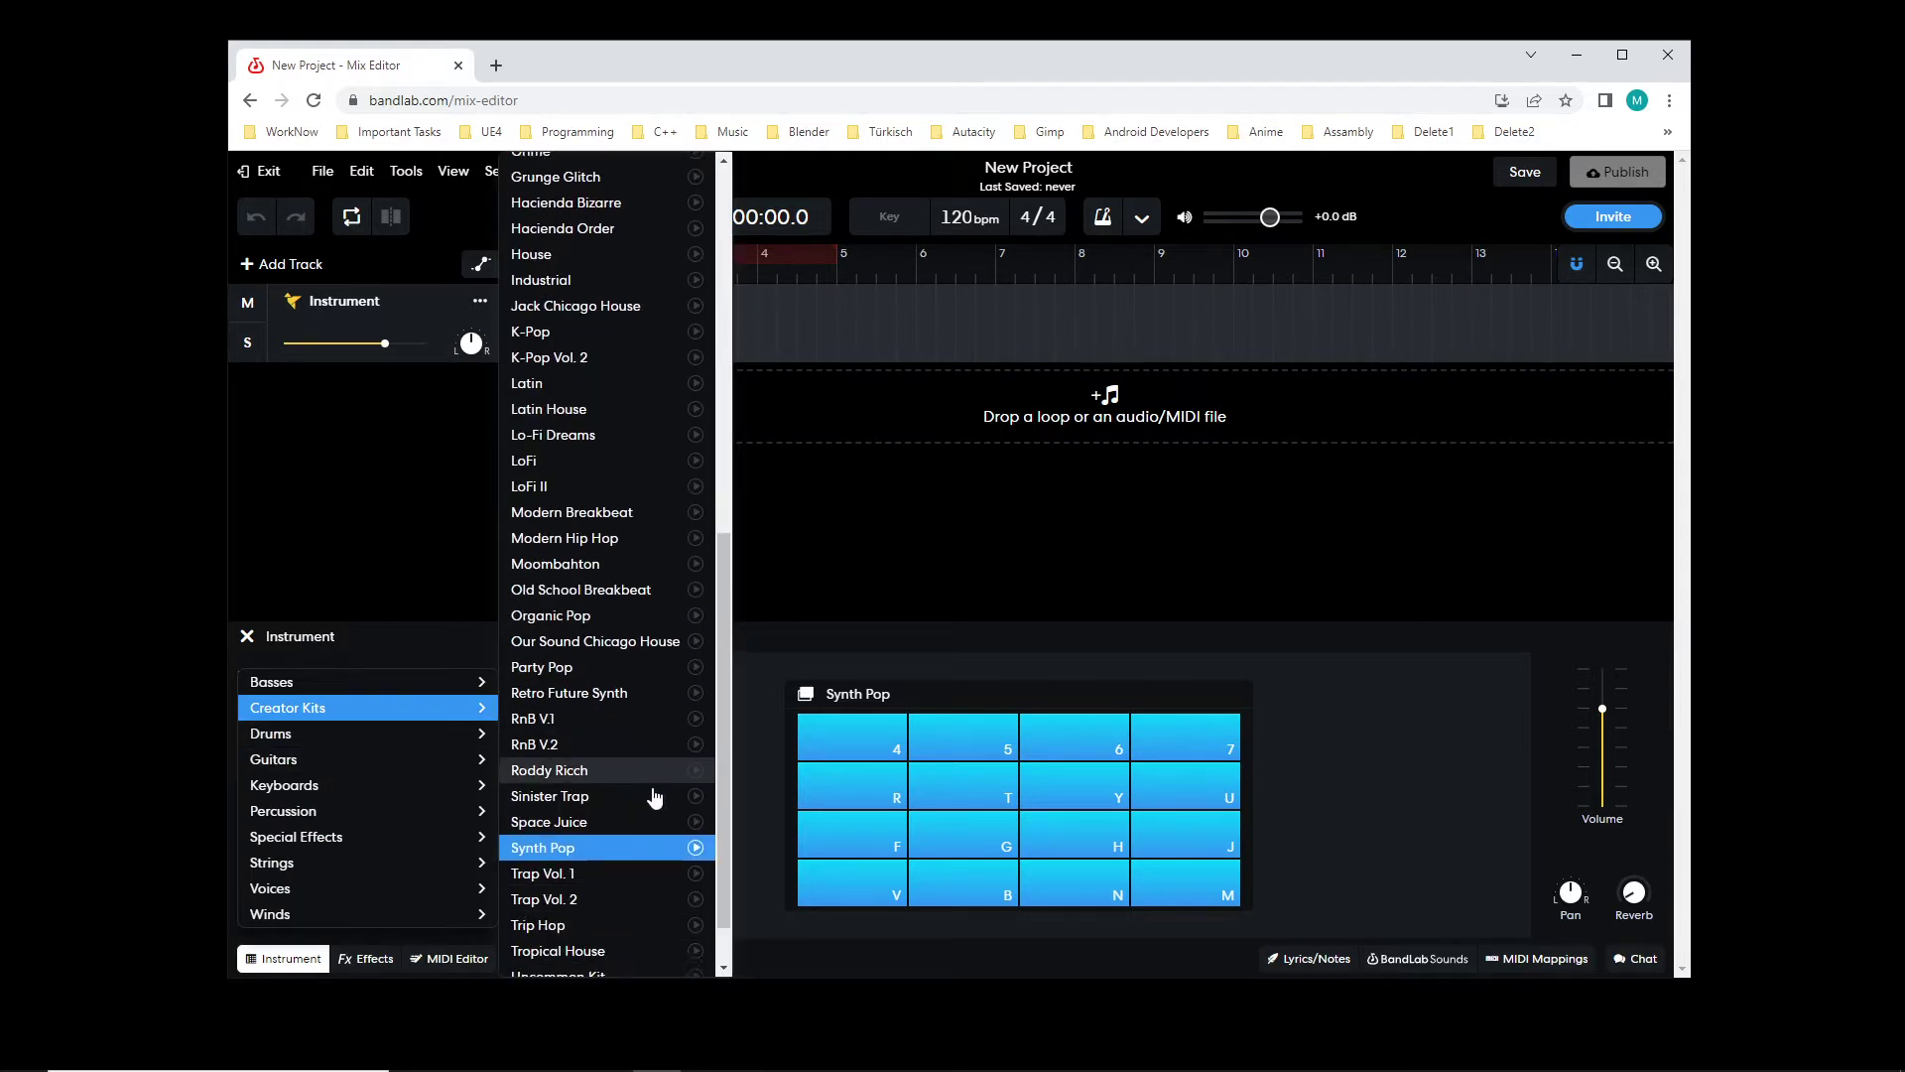
scroll(625, 516, up, 8)
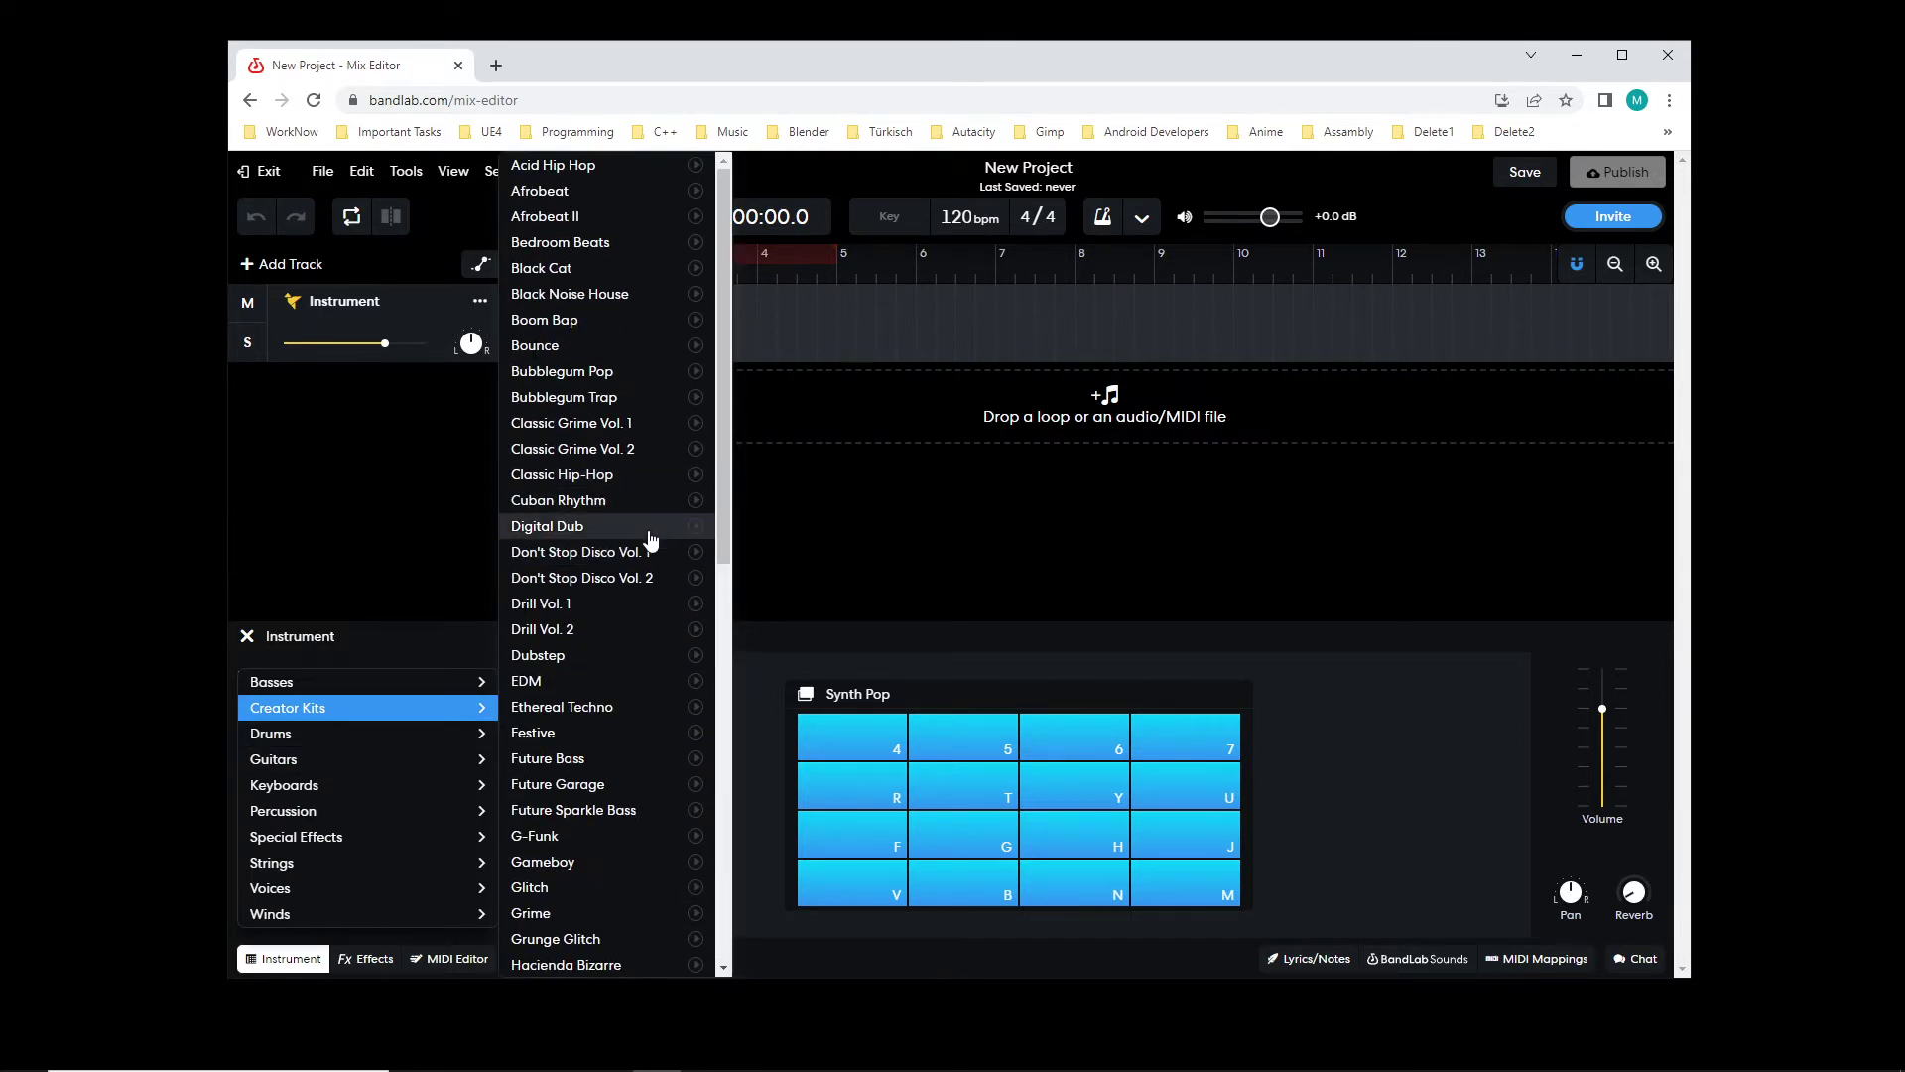
click(591, 500)
click(971, 750)
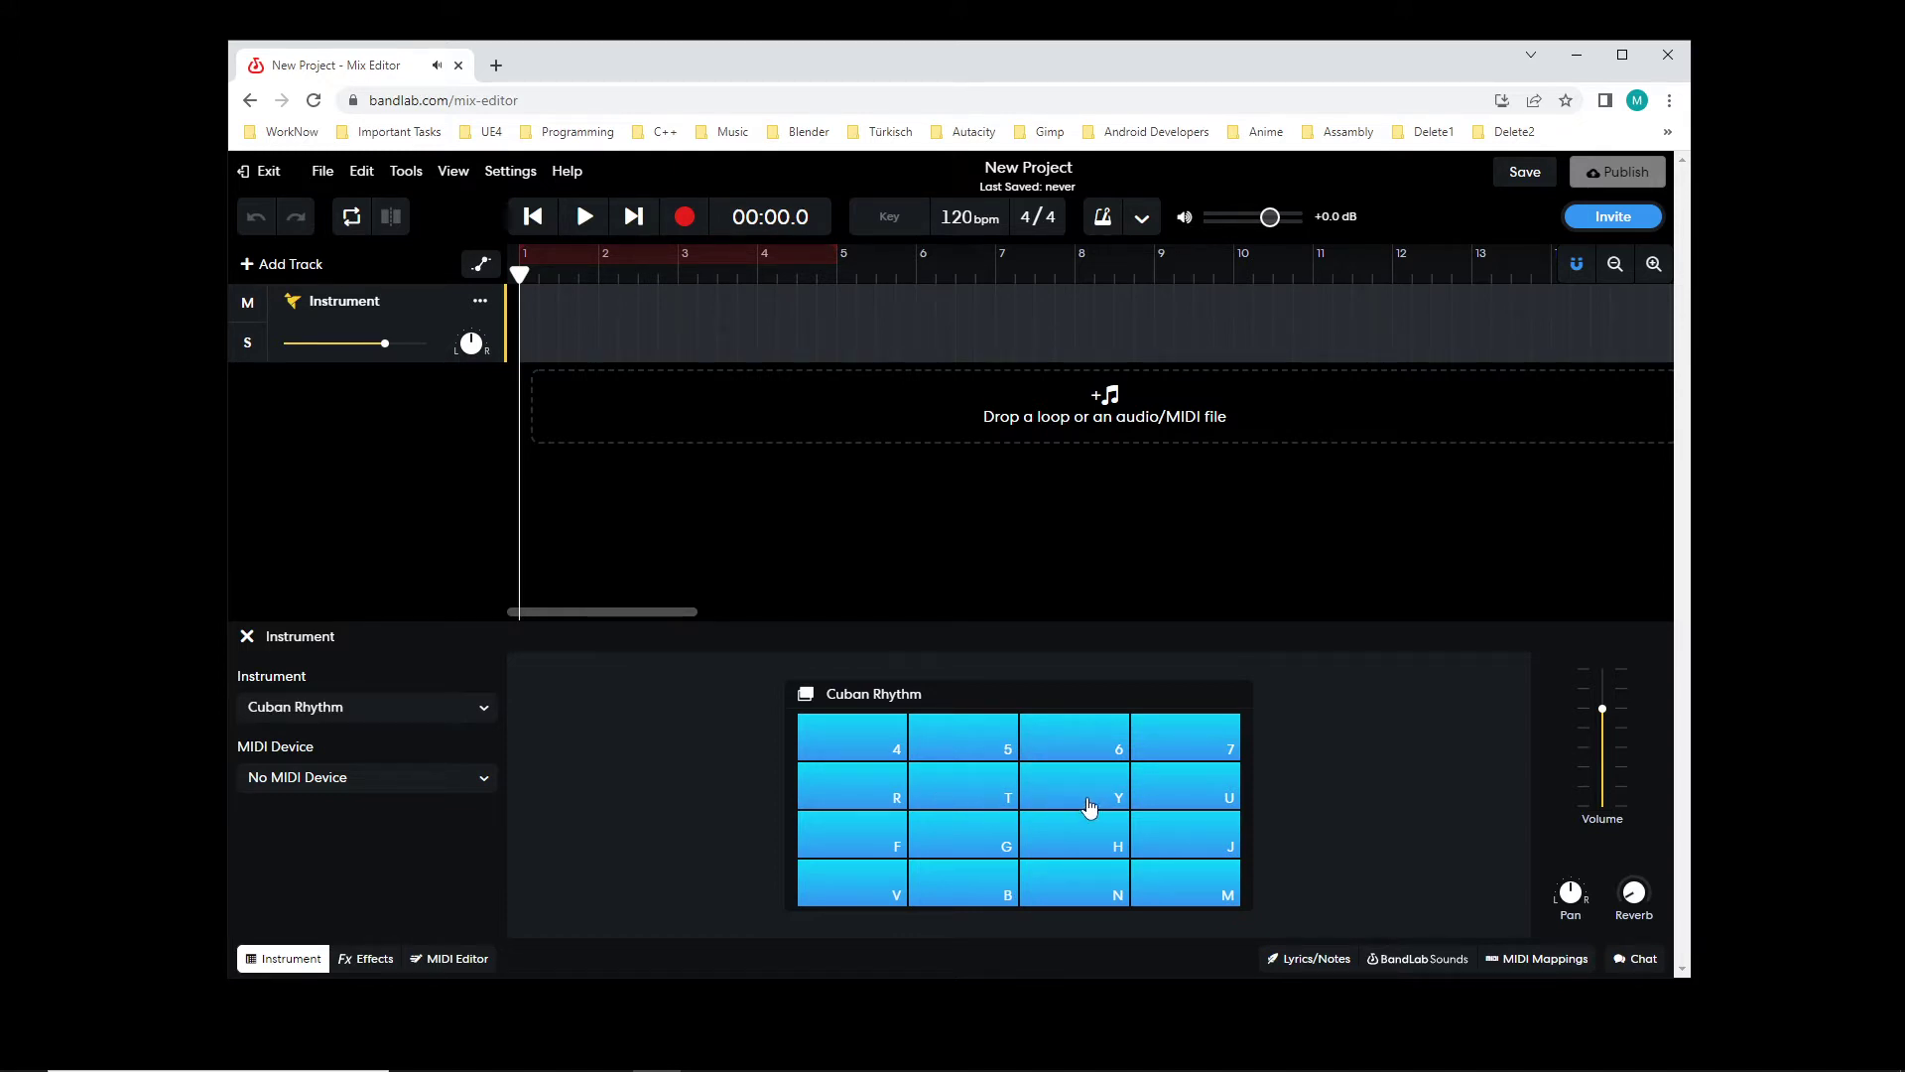
click(1088, 754)
click(1207, 846)
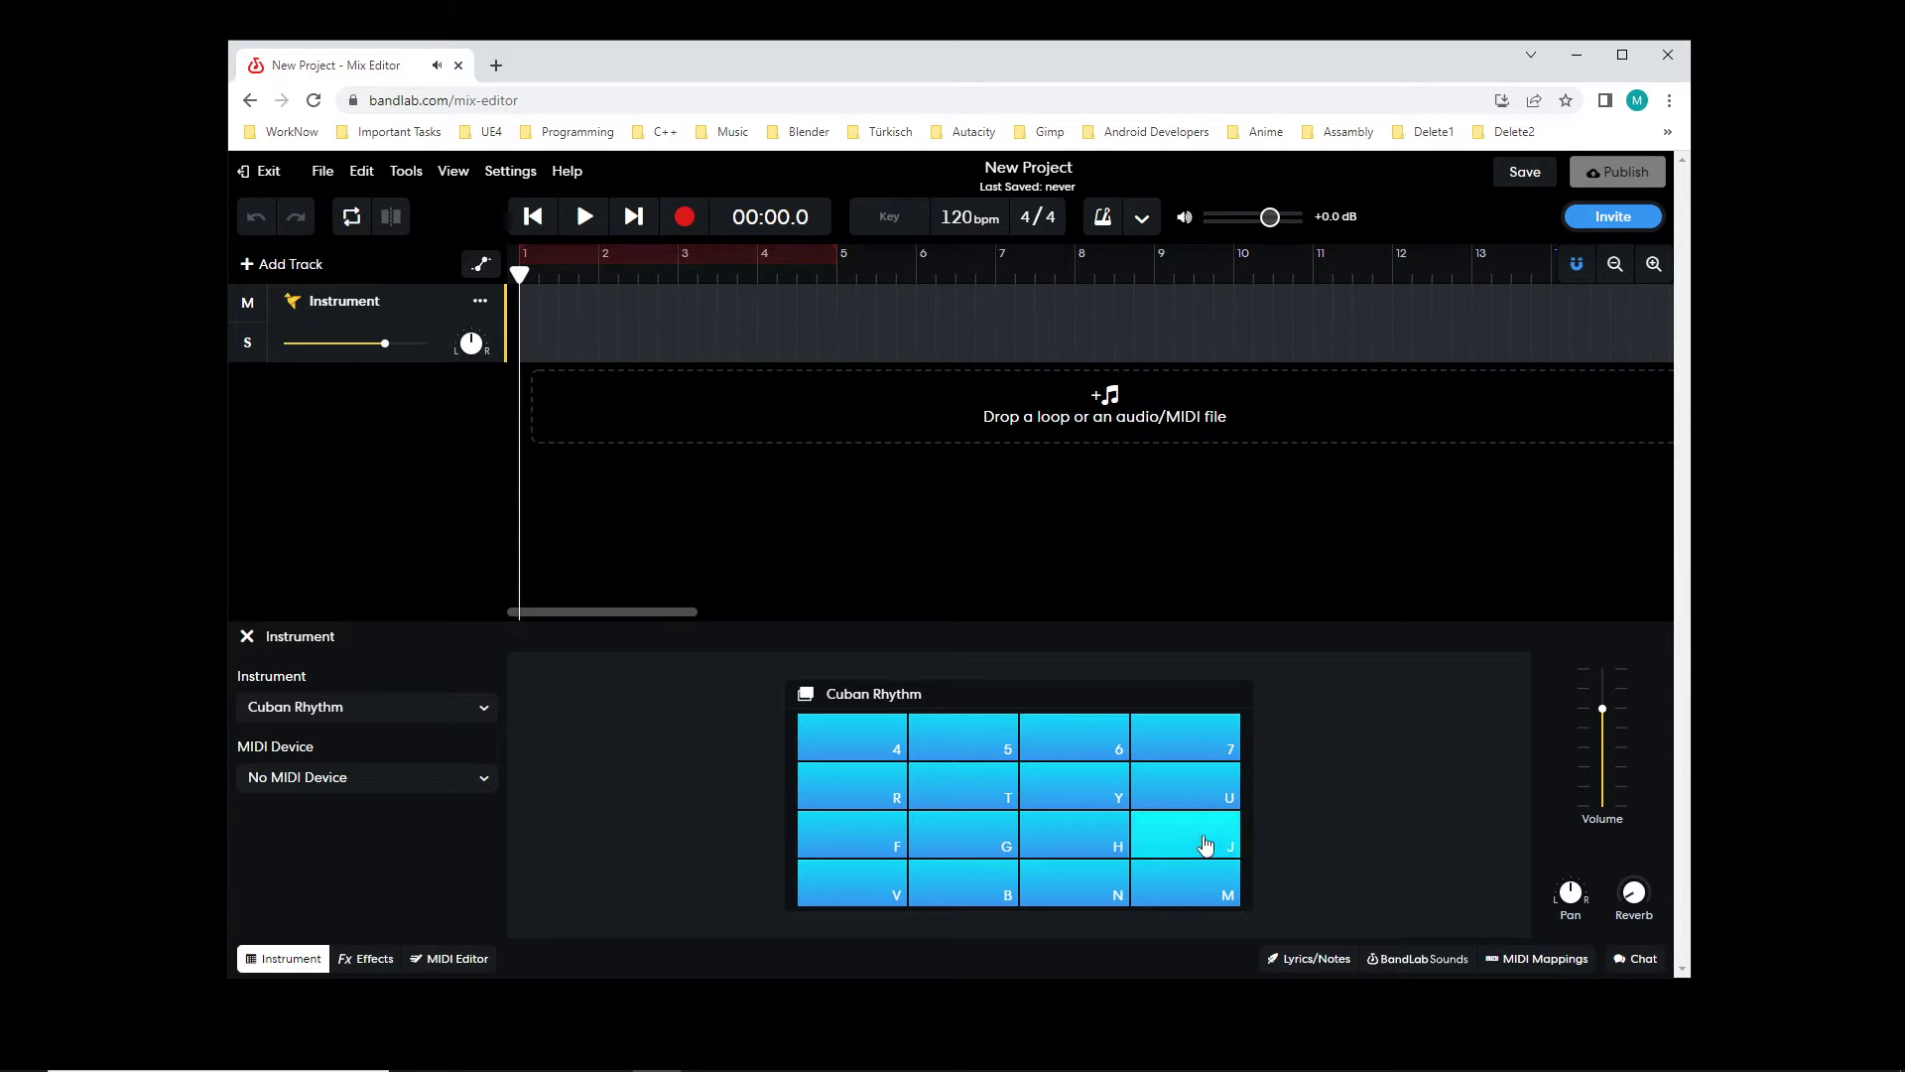
click(914, 846)
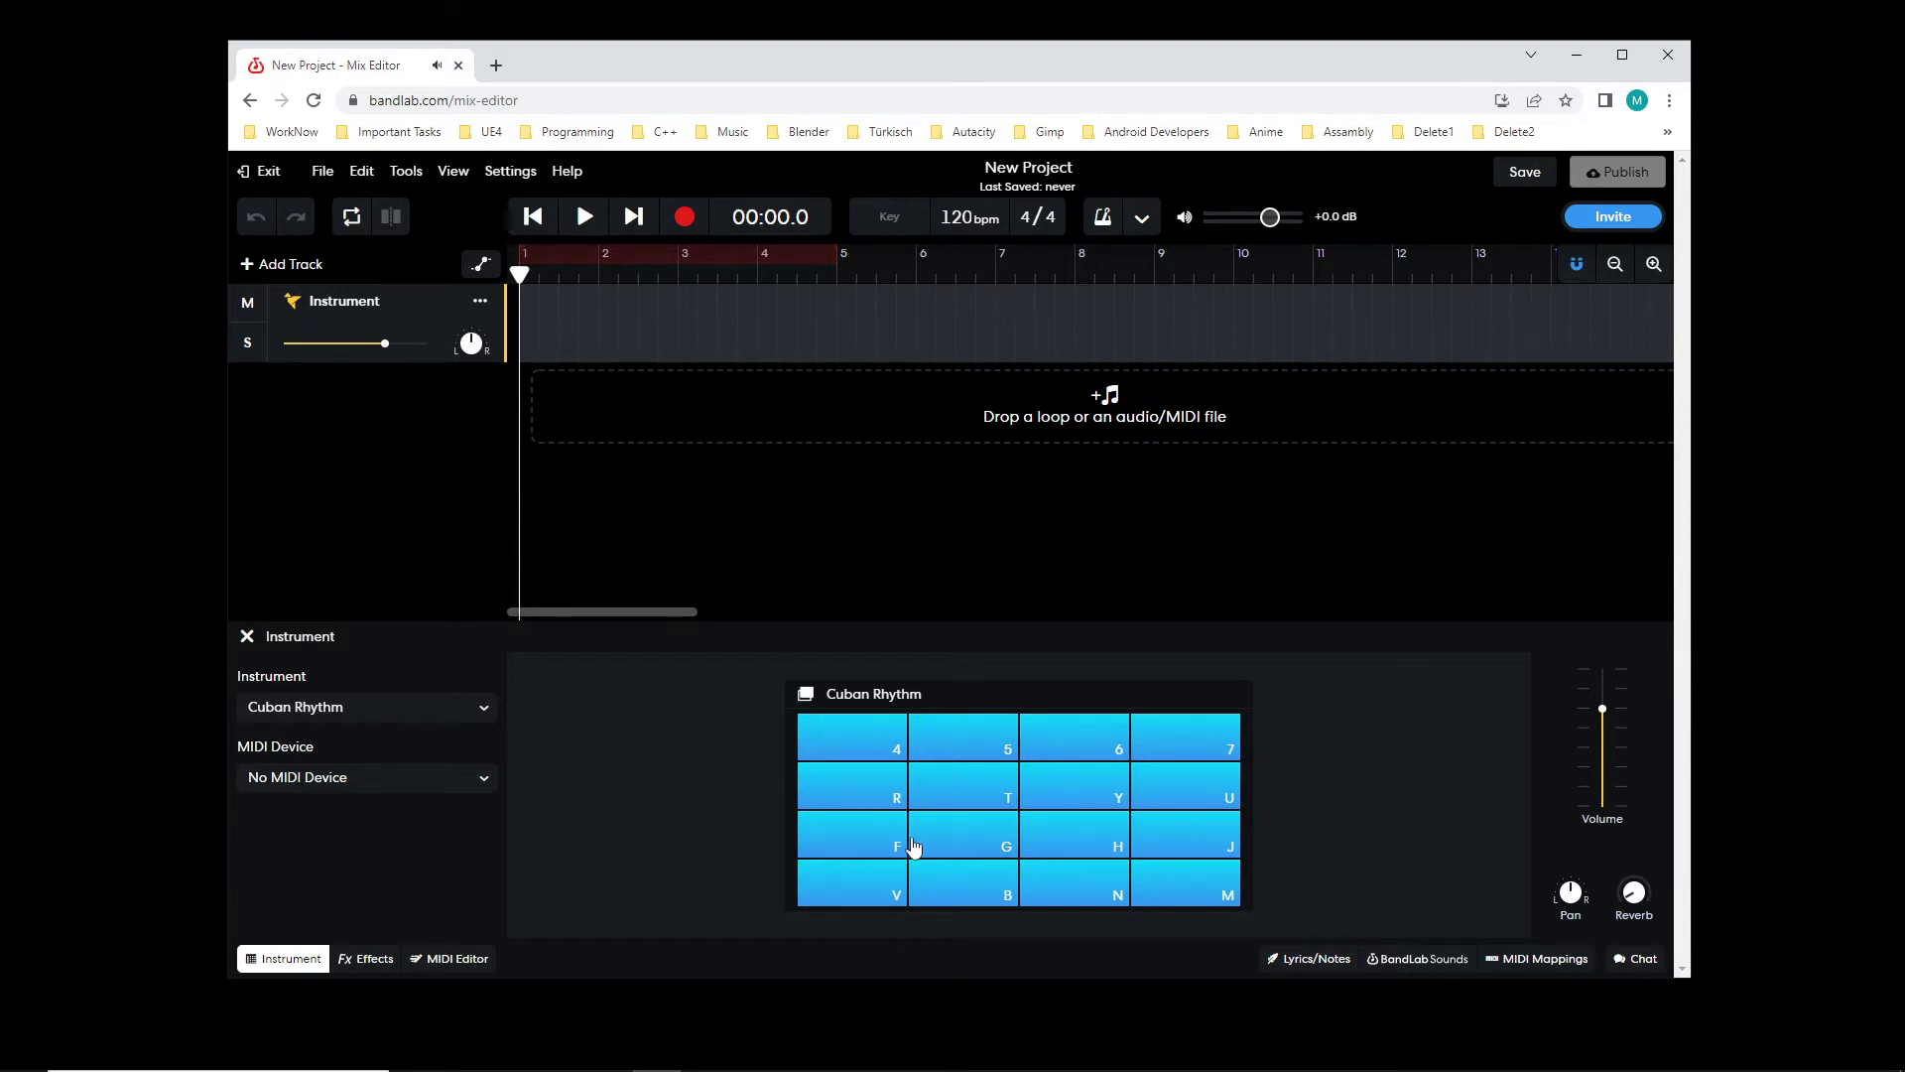
- Change the instrument to the Digital Dub creator kit and play pads such as T, 5 and B
click(398, 706)
mouse_move(361, 731)
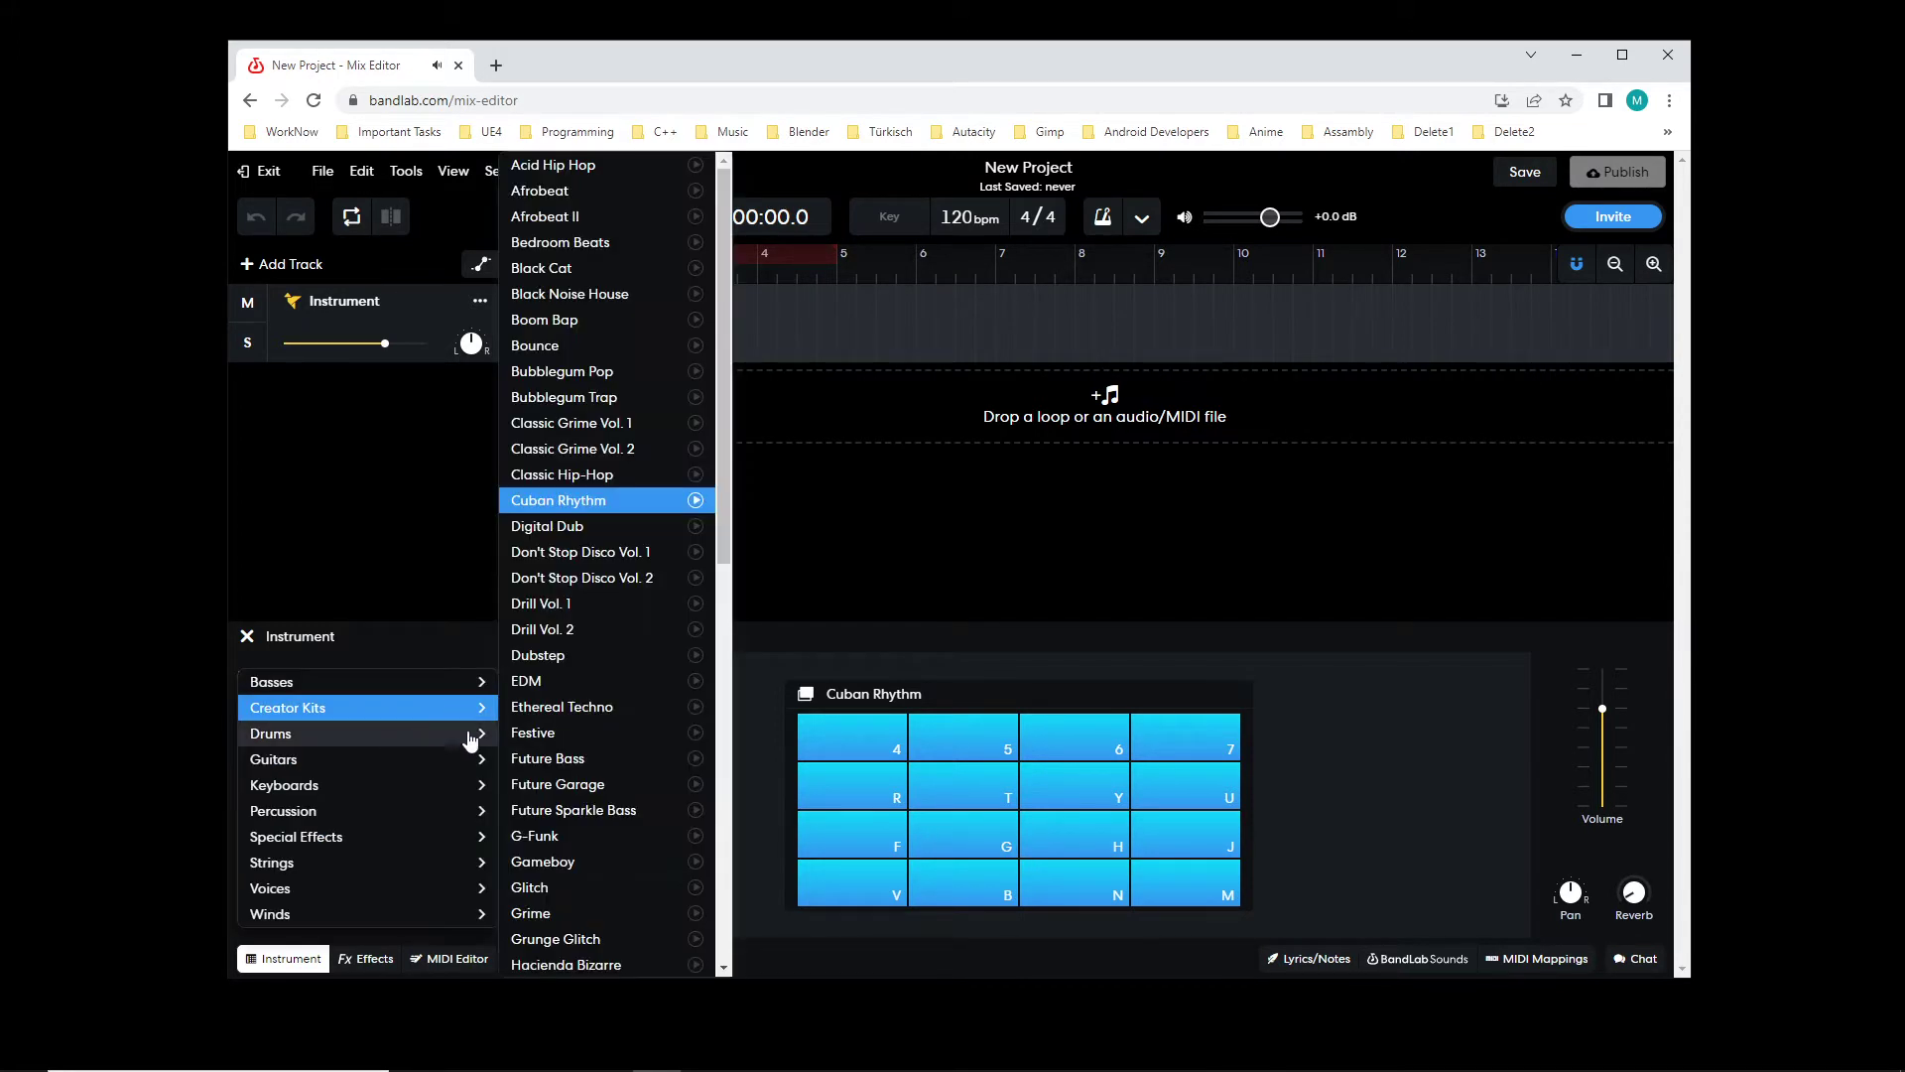
click(586, 541)
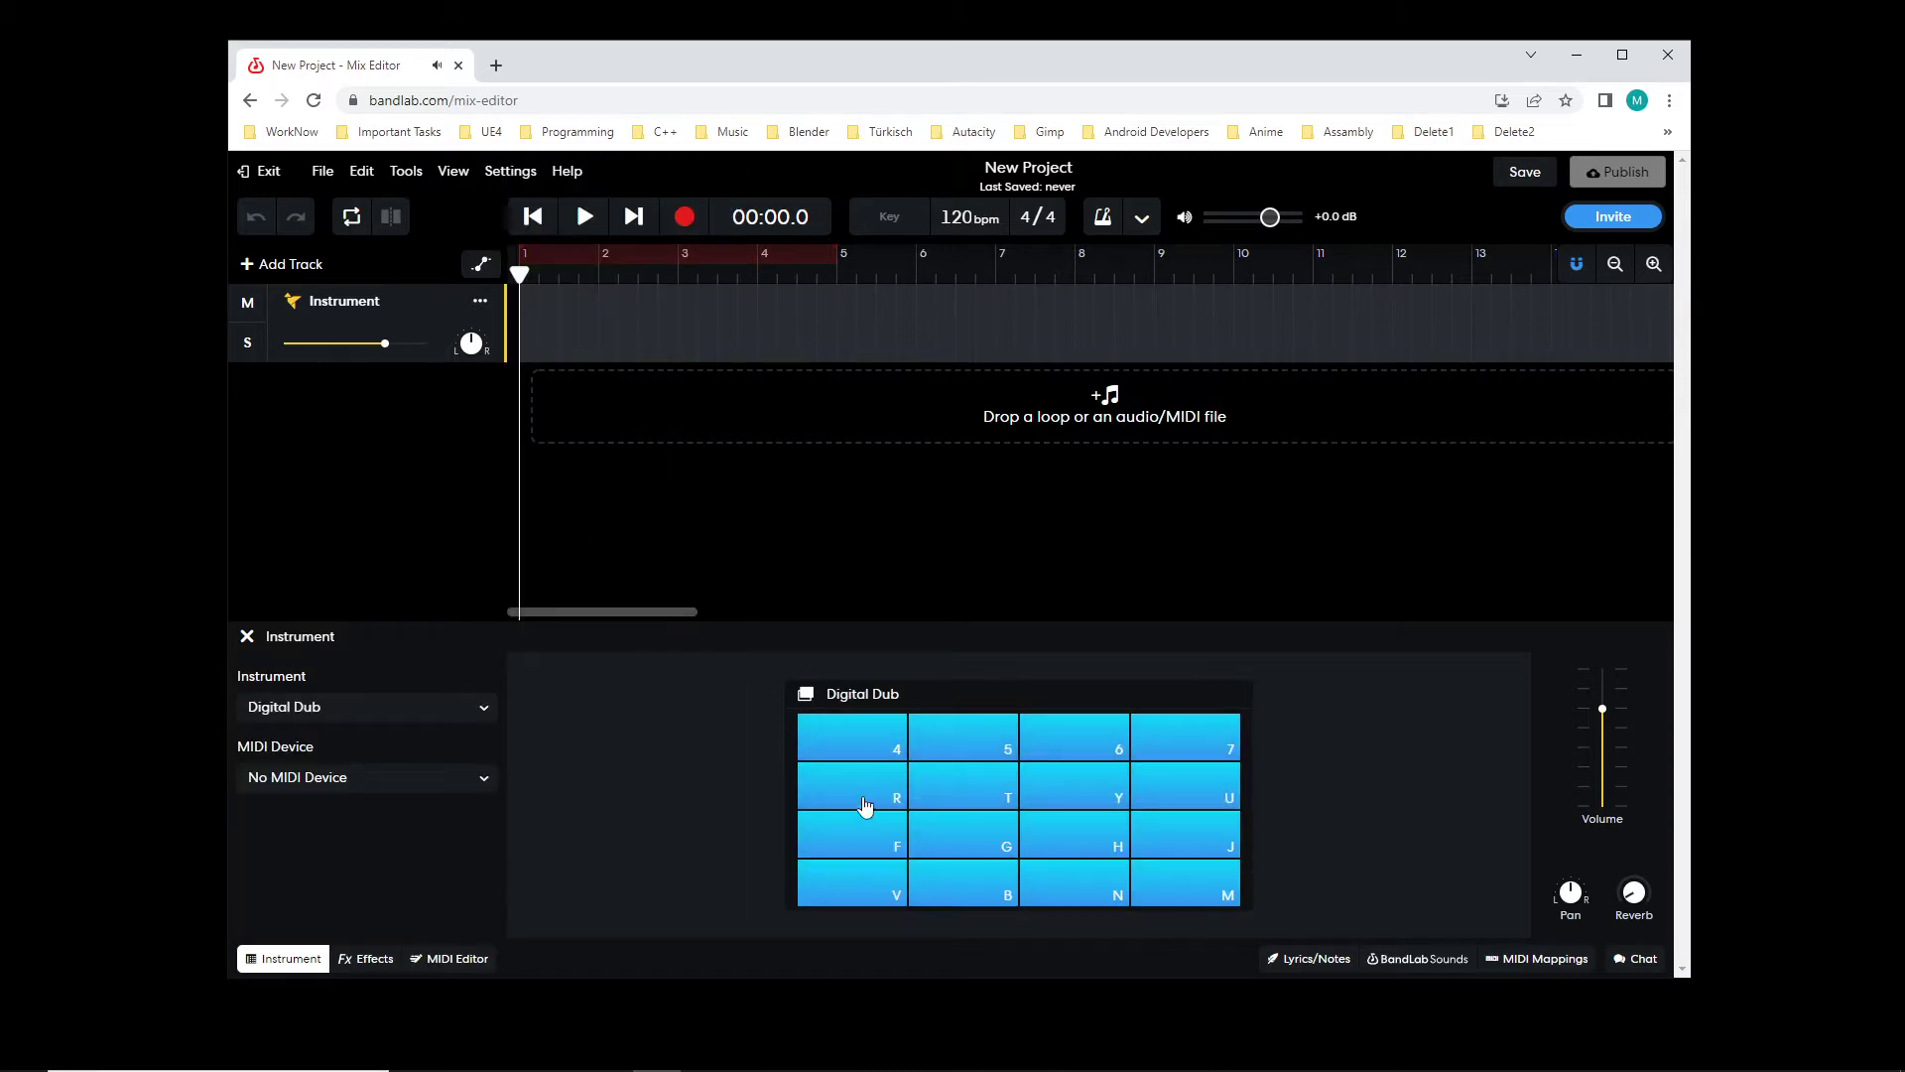
click(938, 794)
key(5)
click(924, 889)
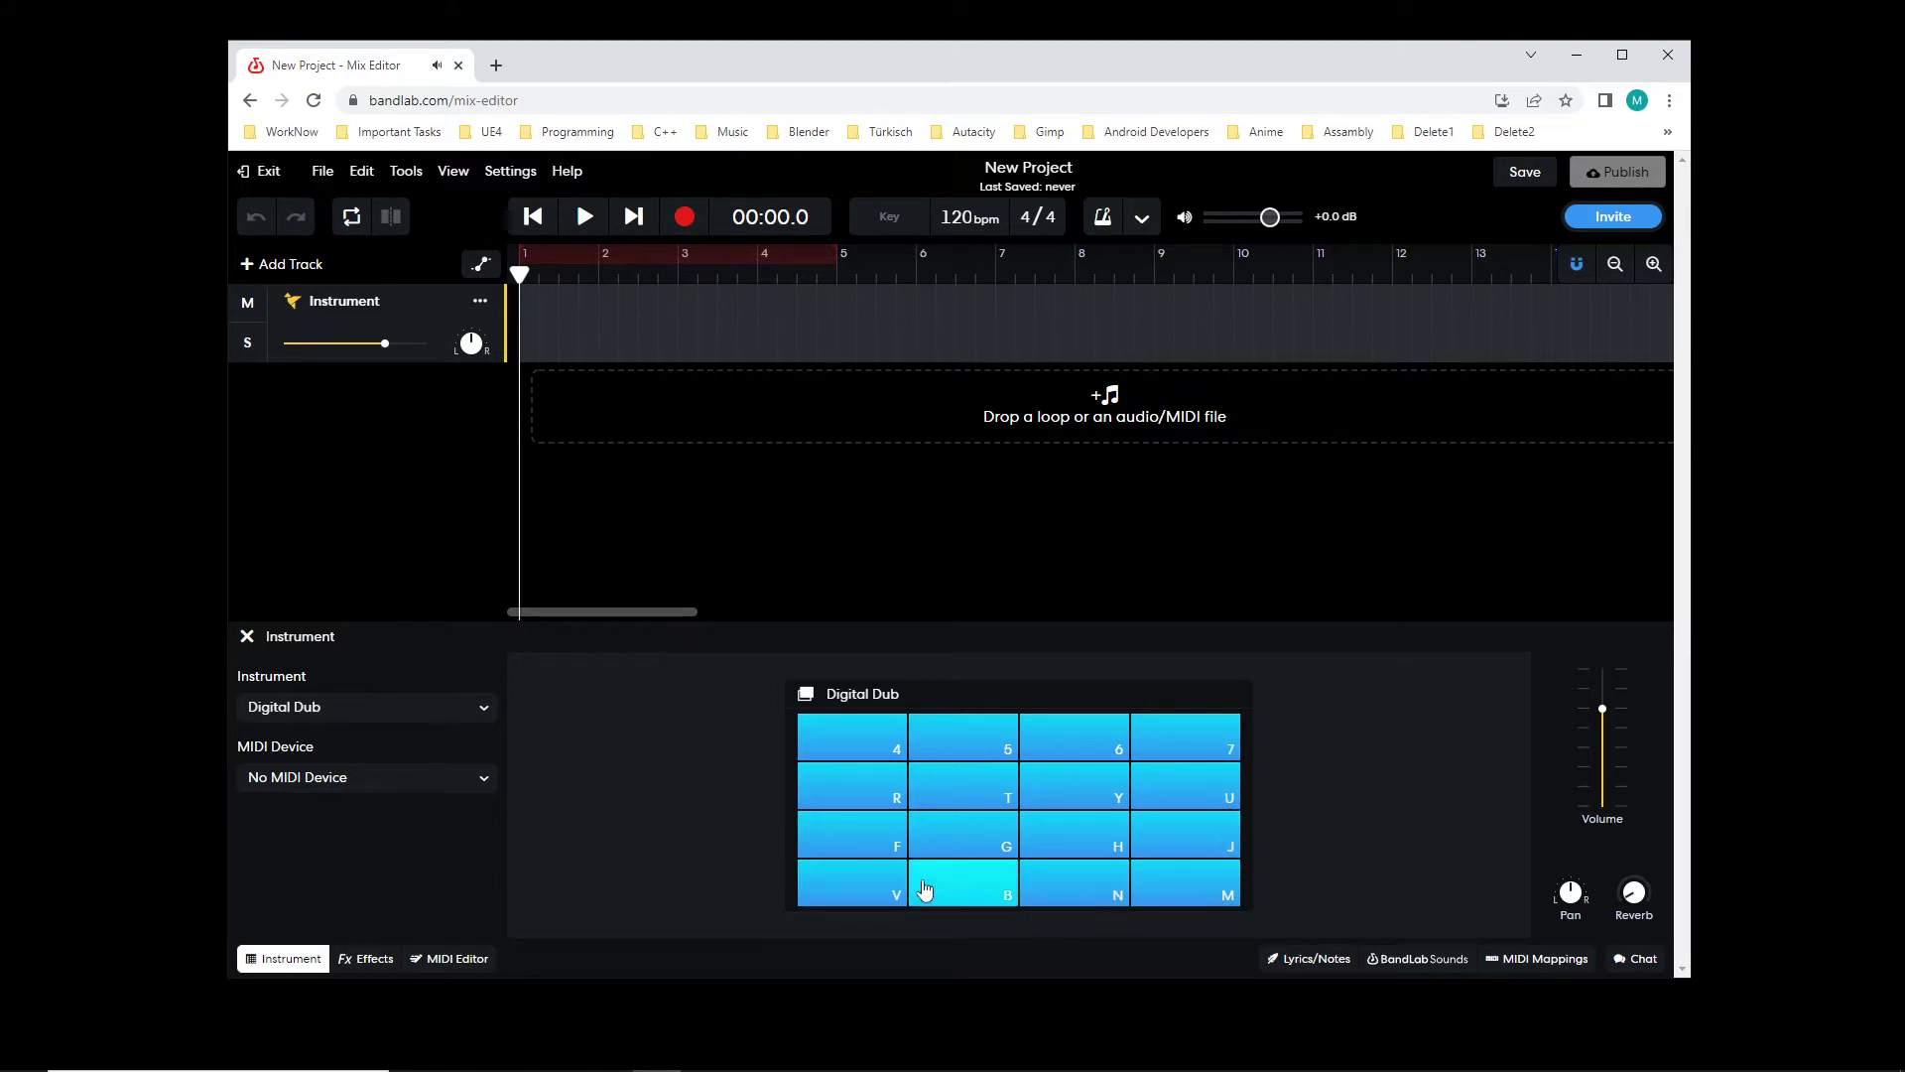
- Return the instrument to the Cuban Rhythm creator kit and play its G pad
click(383, 709)
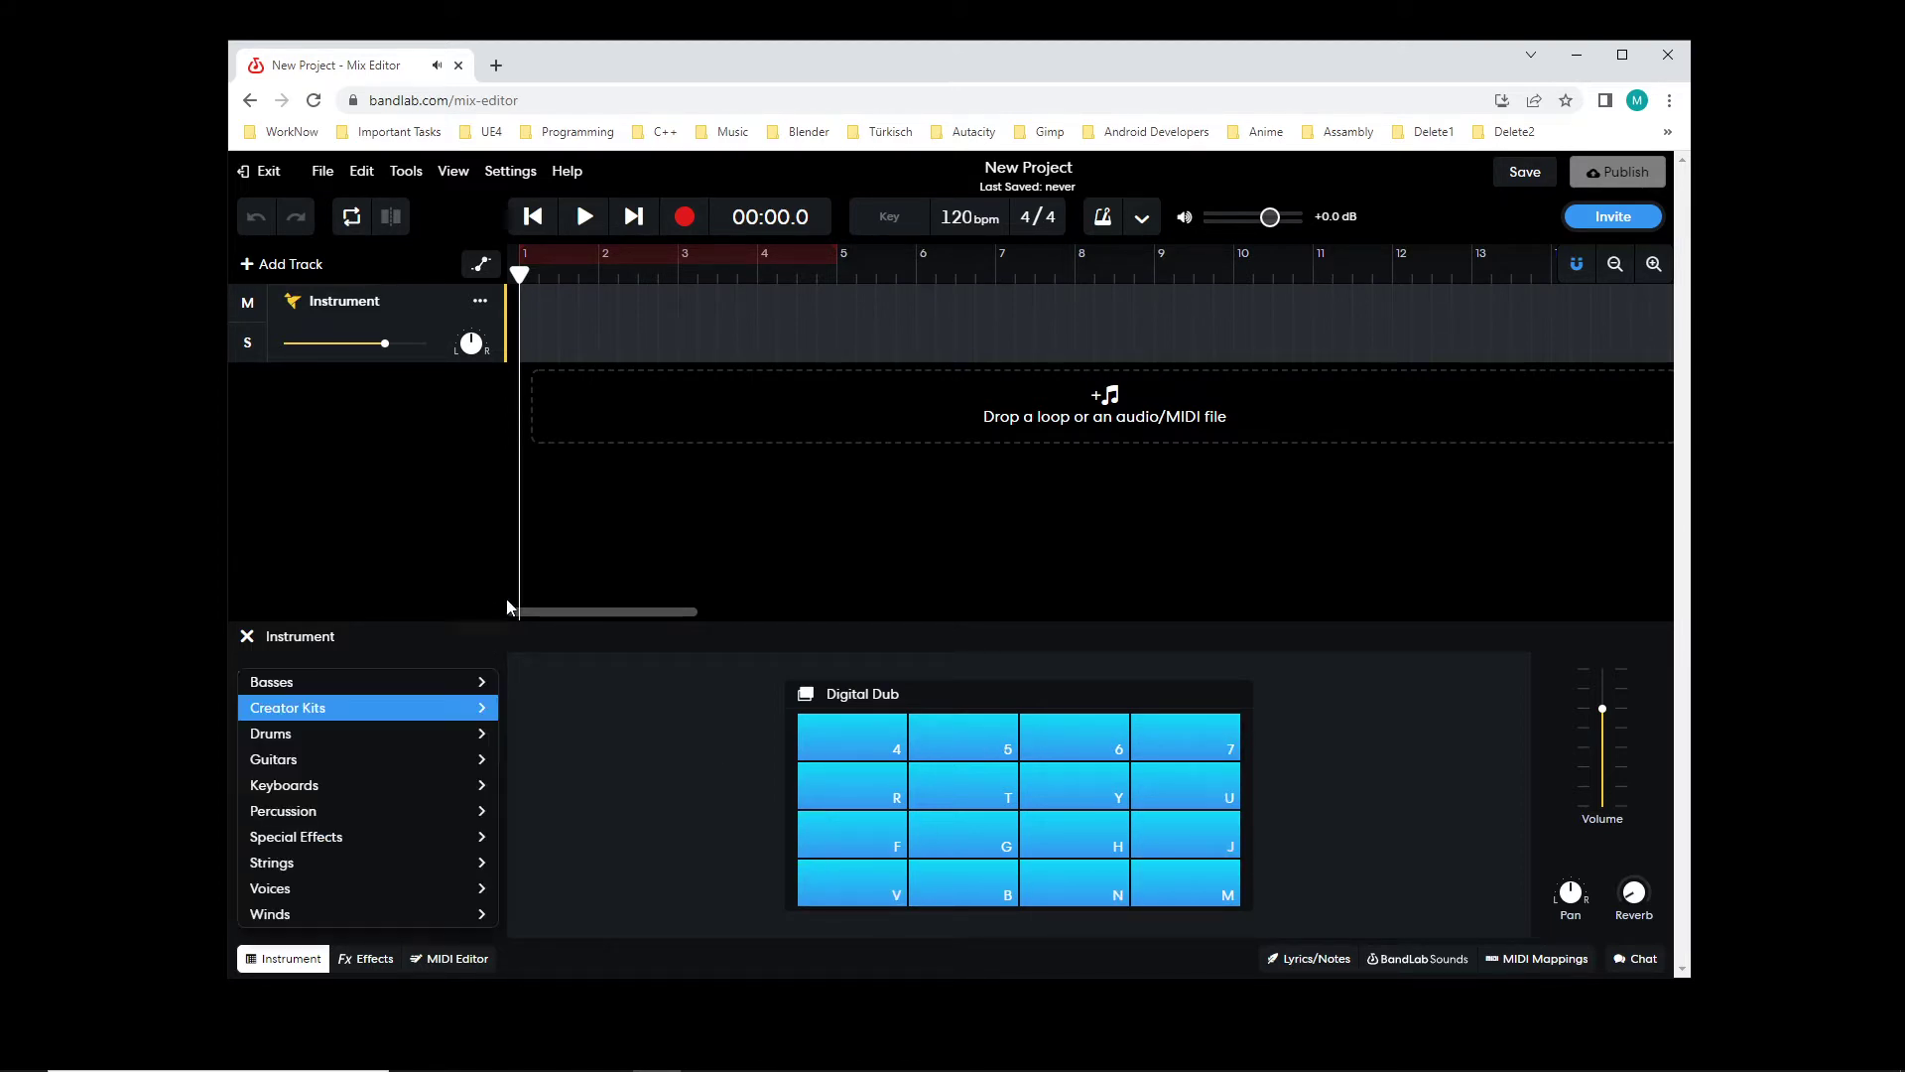
click(391, 710)
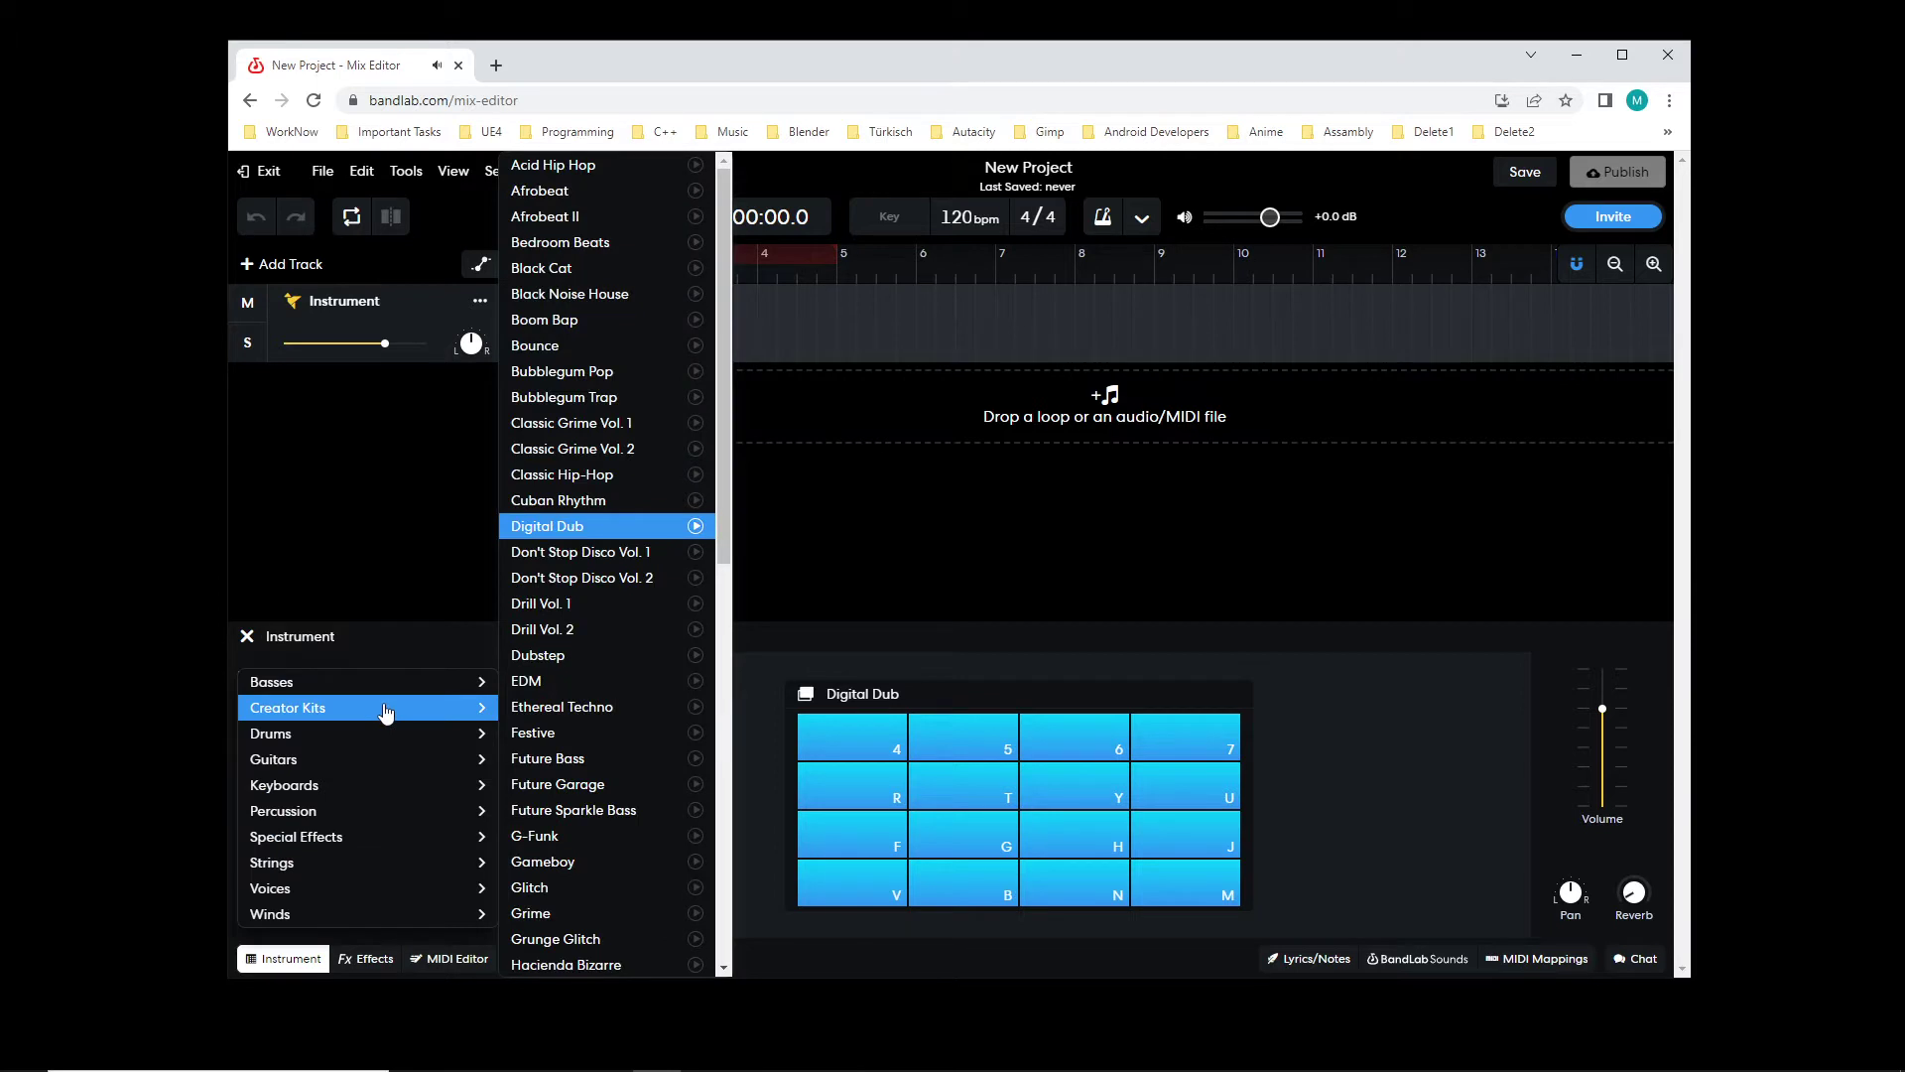
click(581, 500)
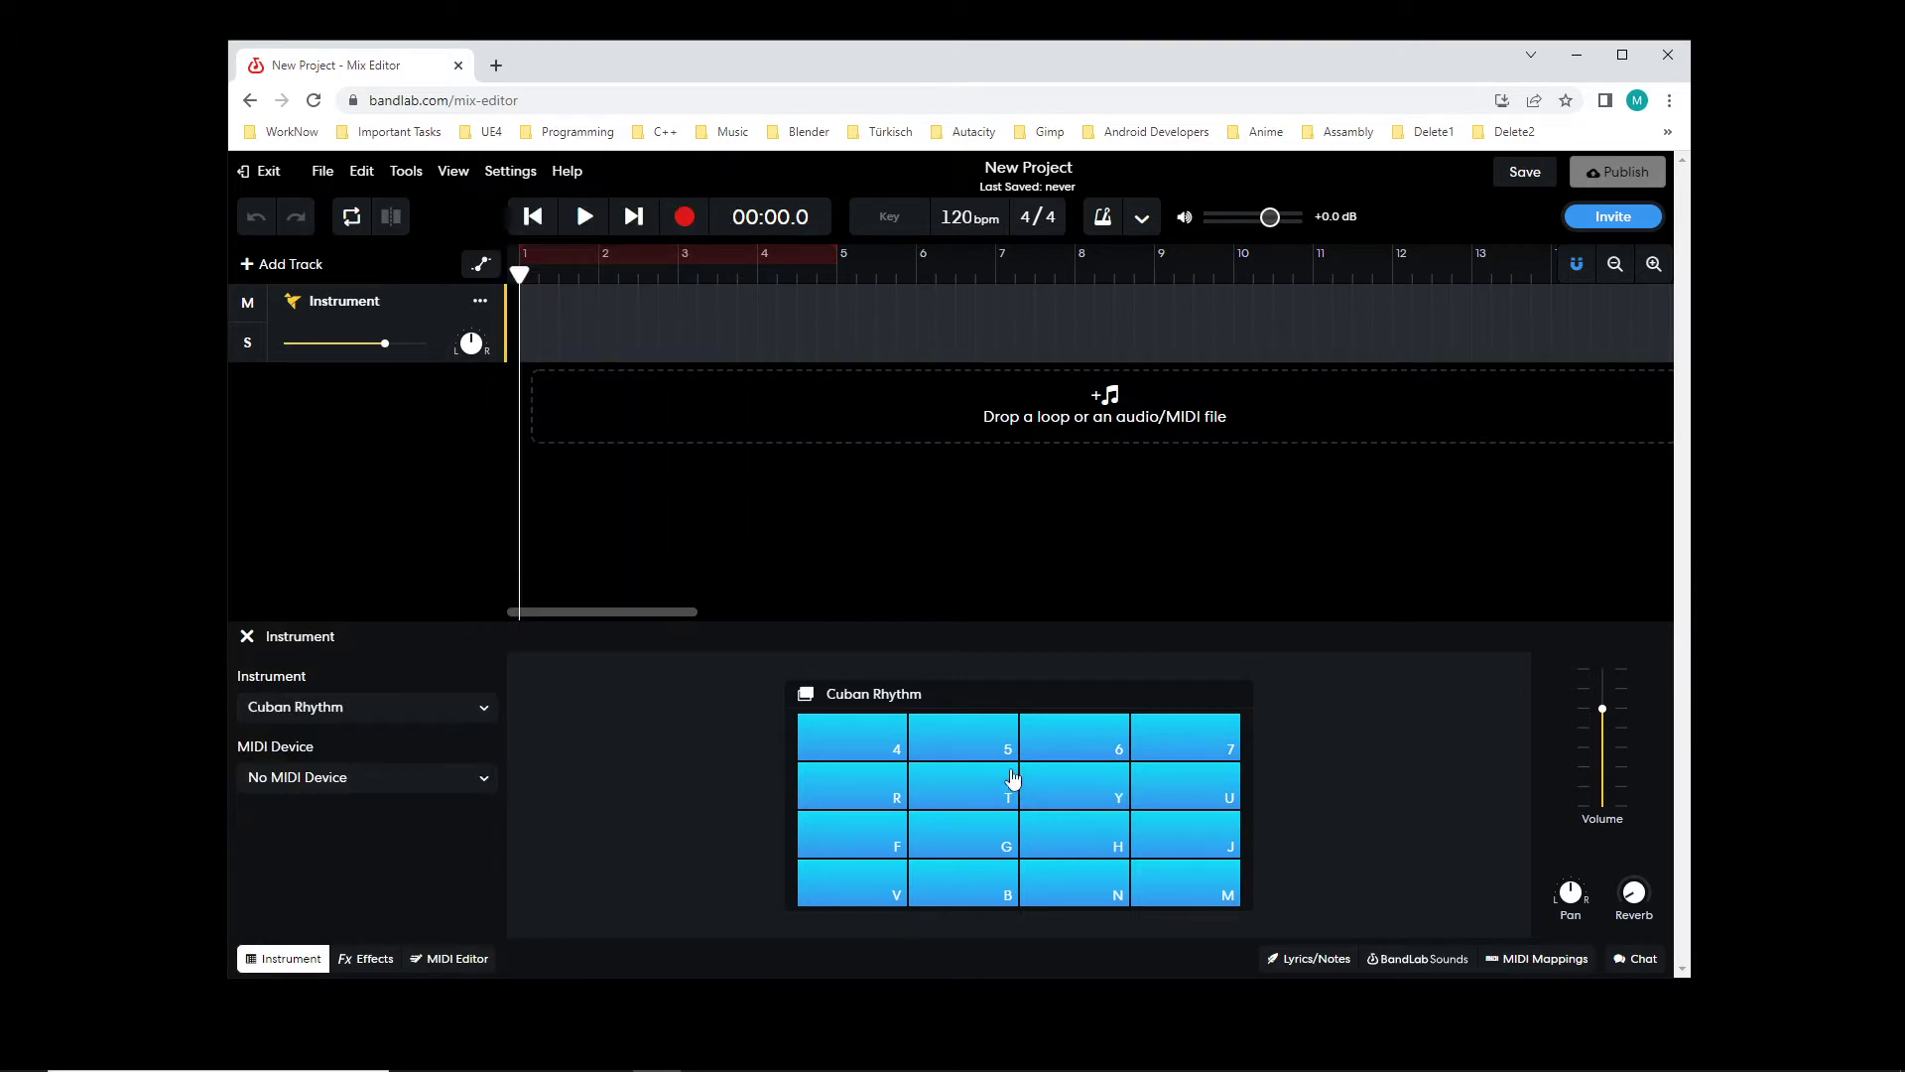
click(943, 850)
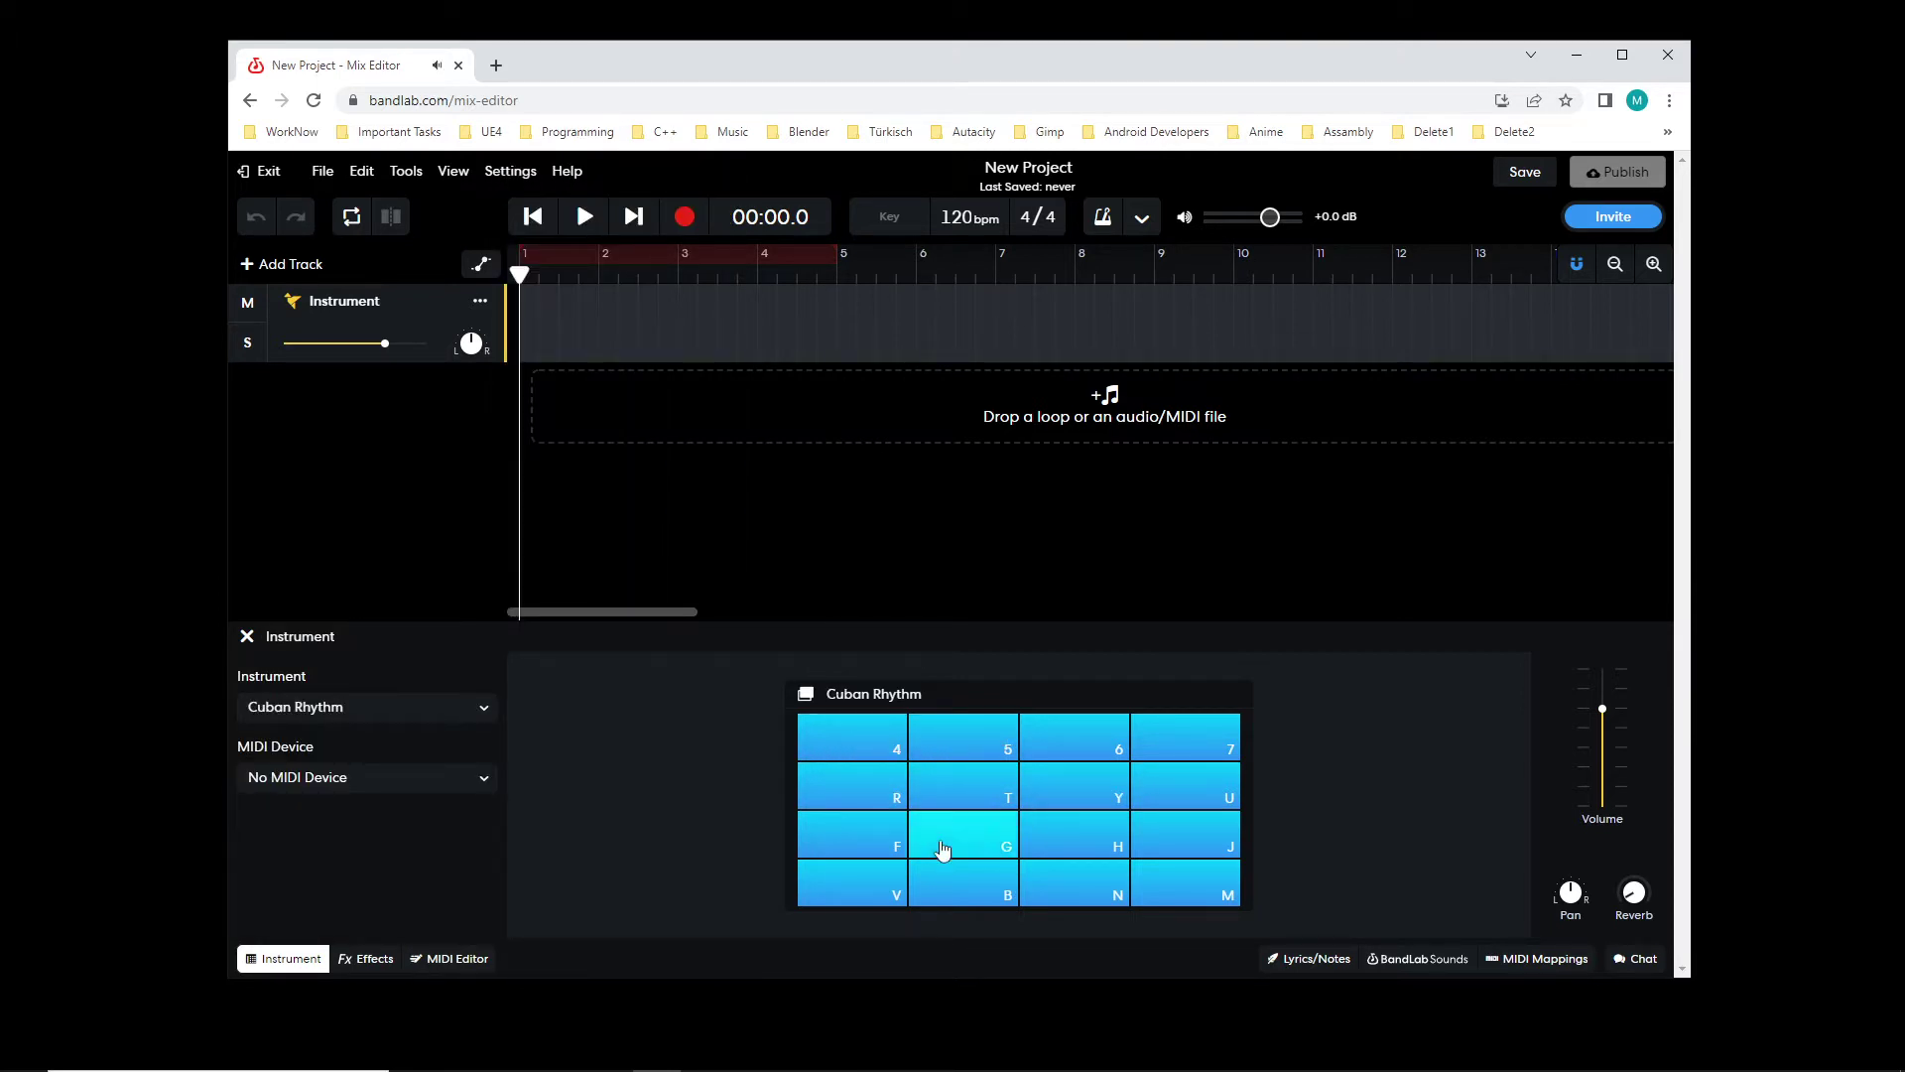
- Change the instrument to the Classic Hip-Hop creator kit and audition its pads, including U, J, M, N and T
click(390, 722)
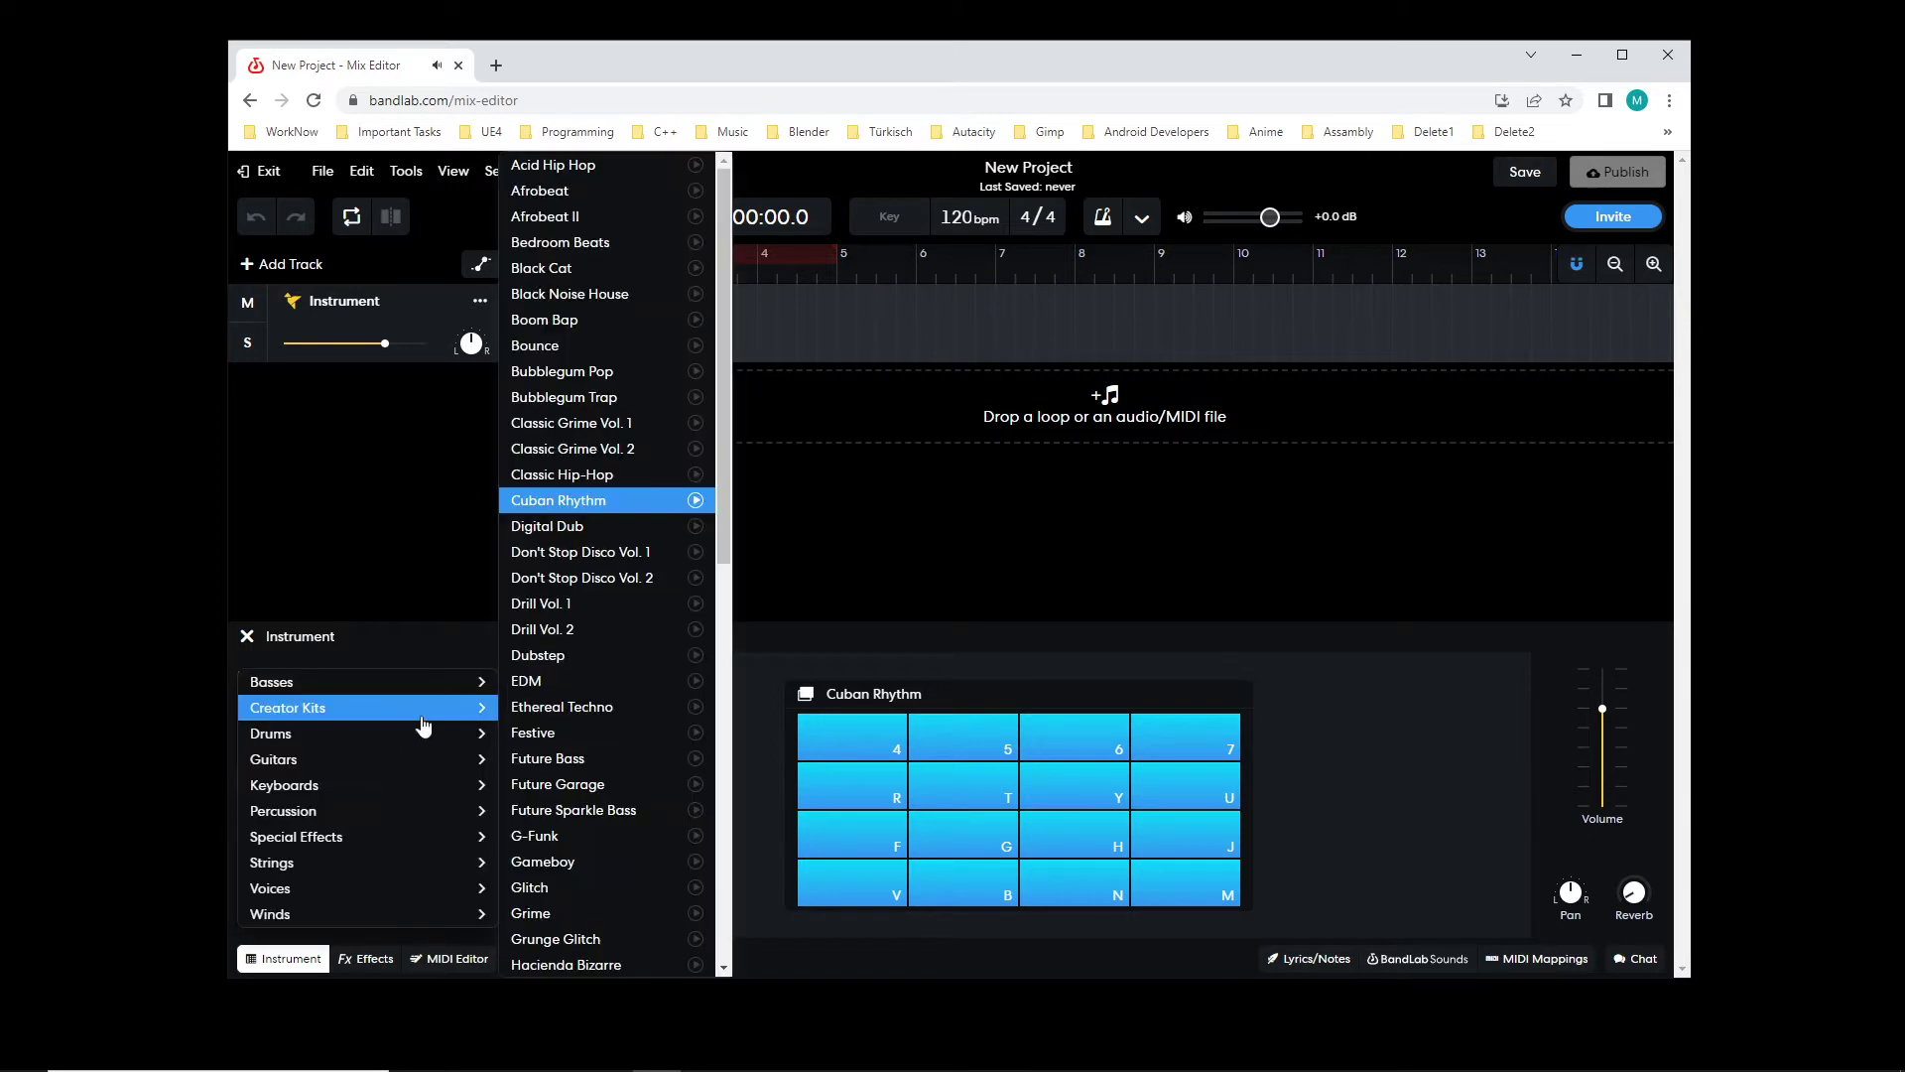
click(602, 475)
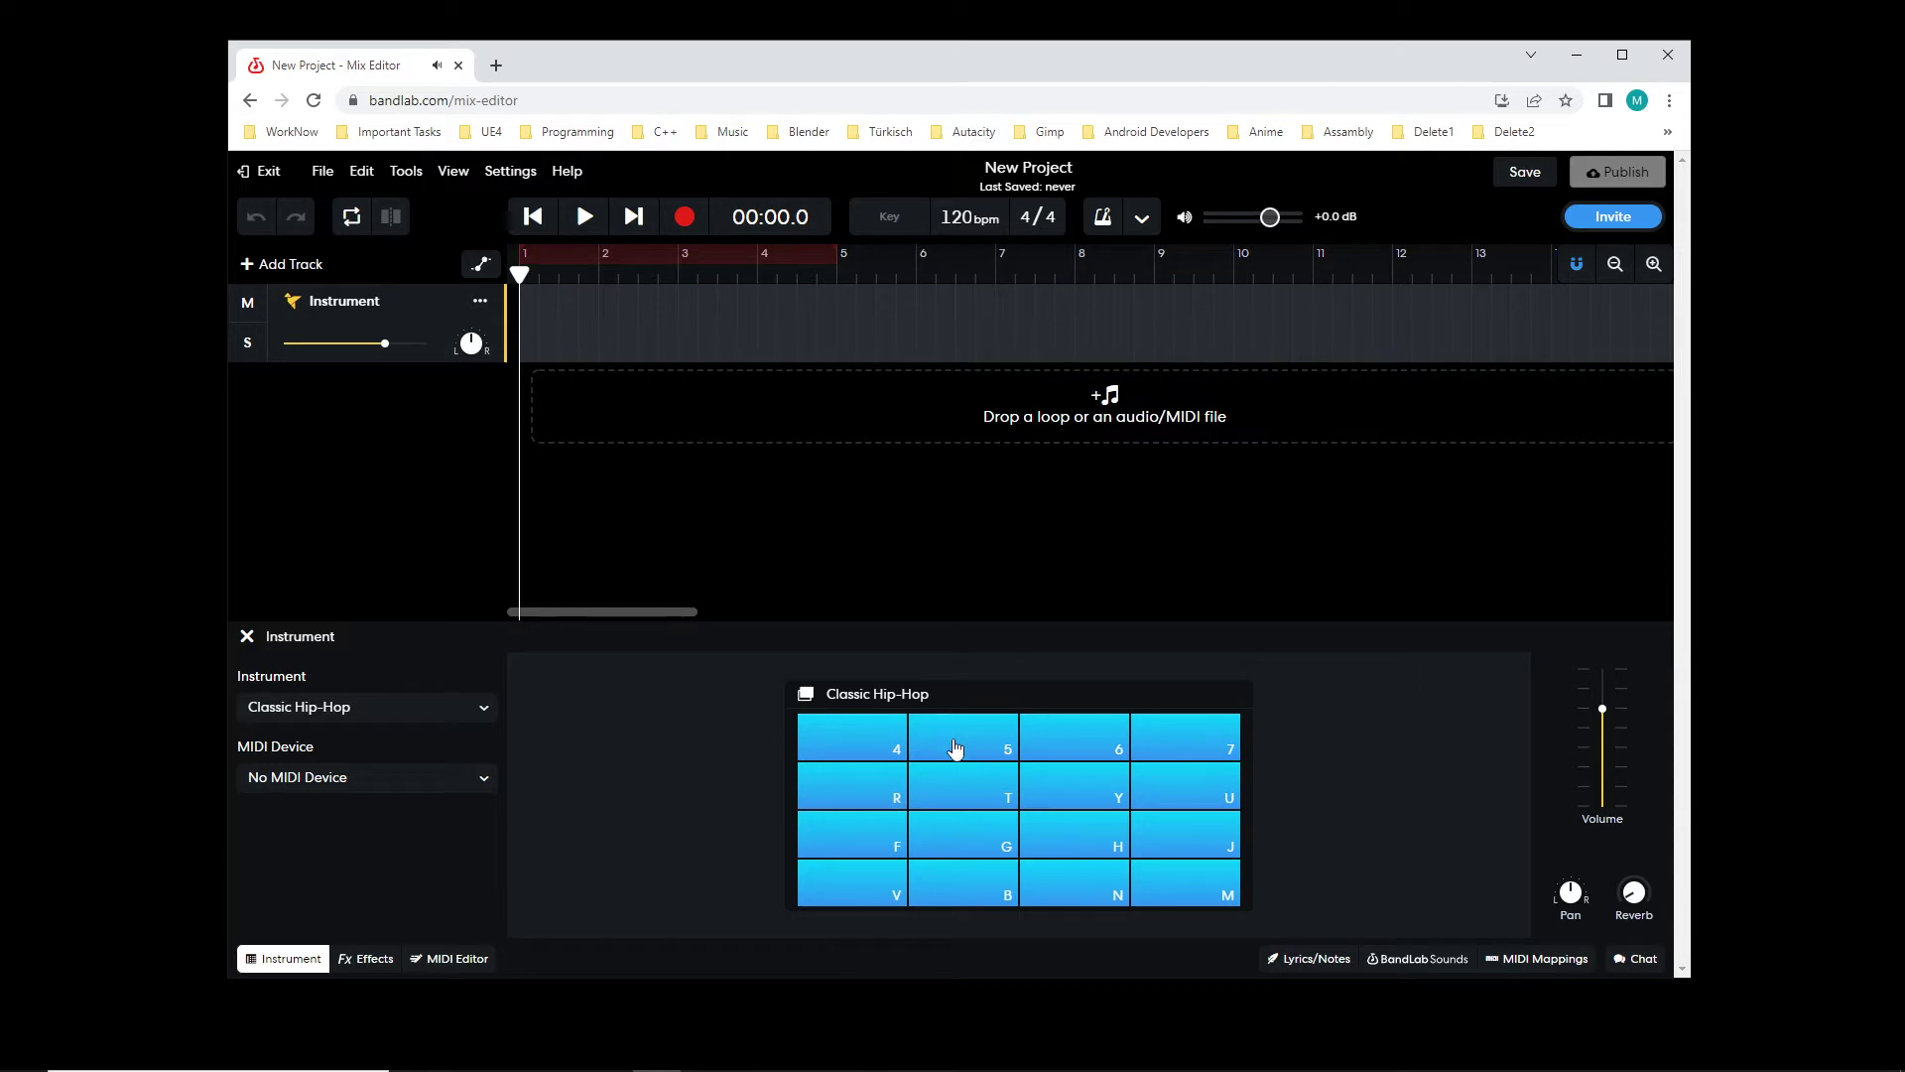
click(1200, 790)
click(1196, 799)
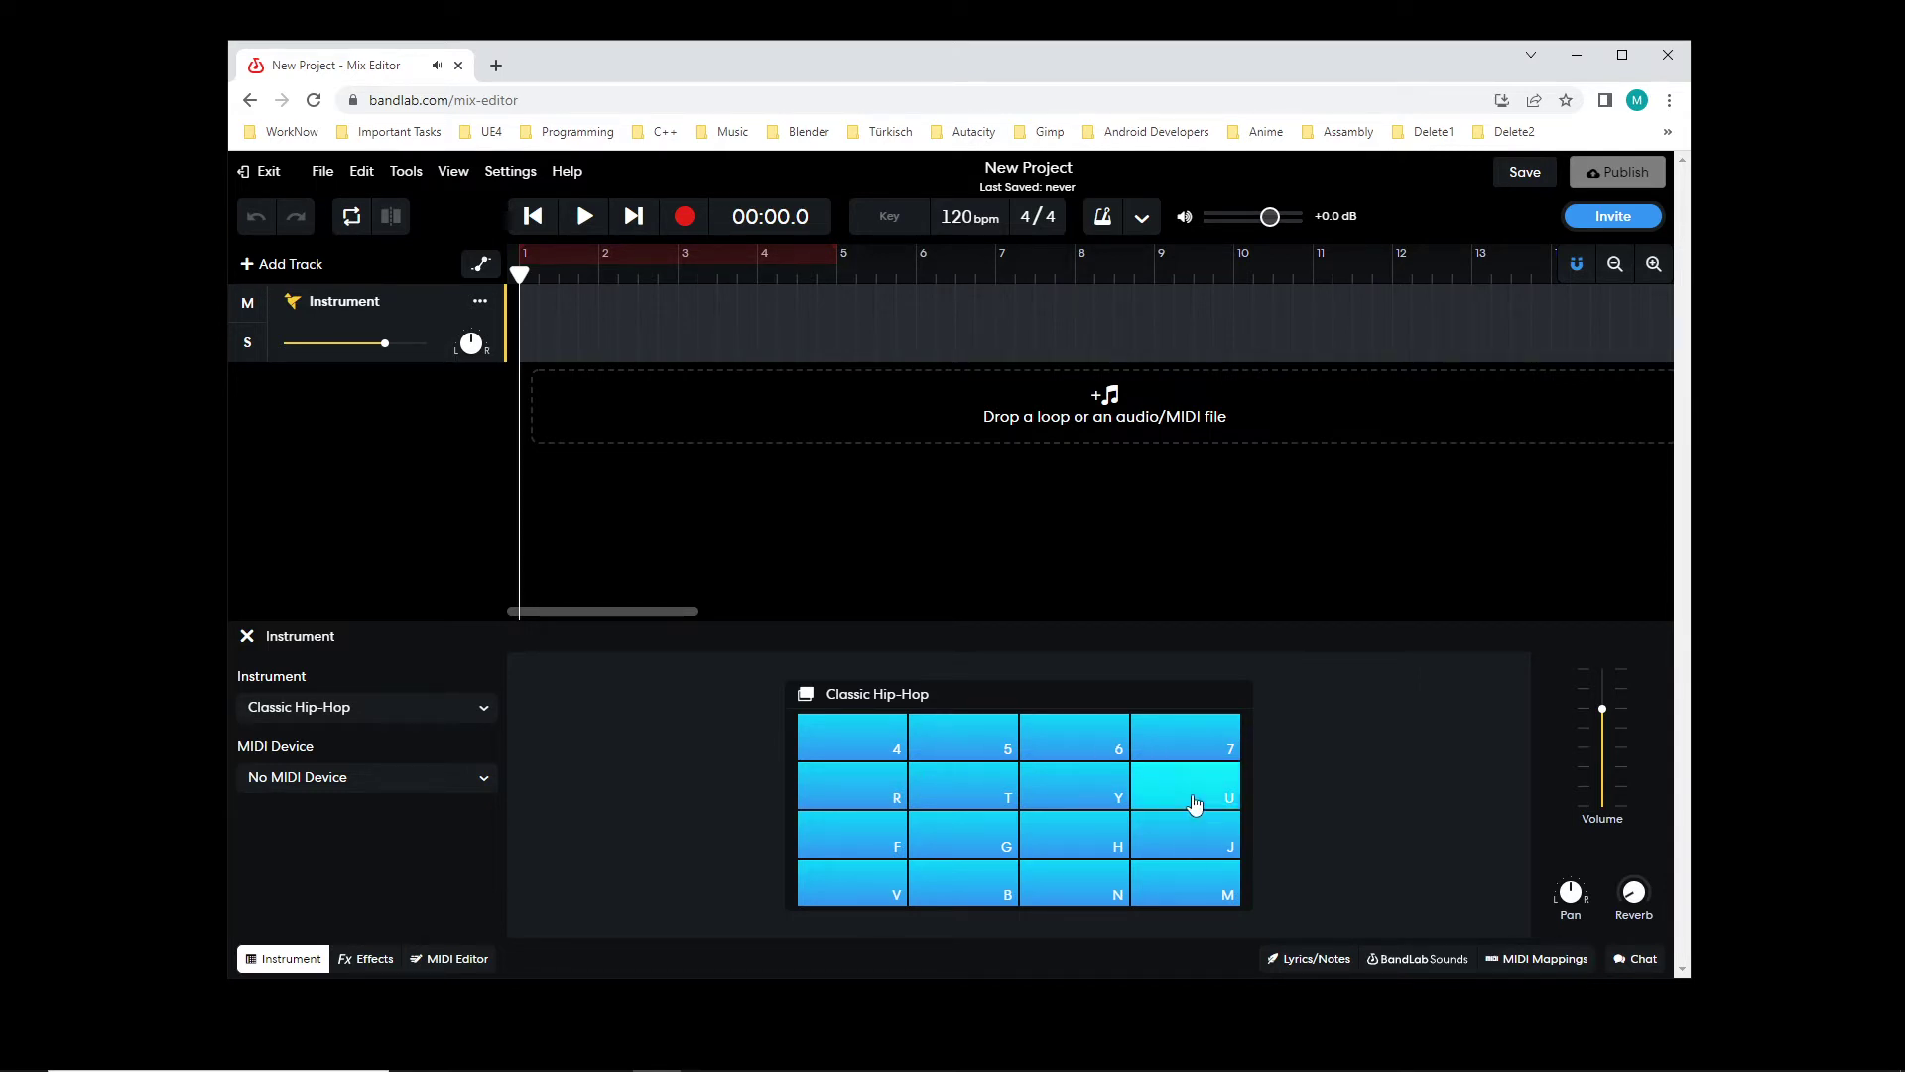
click(1173, 856)
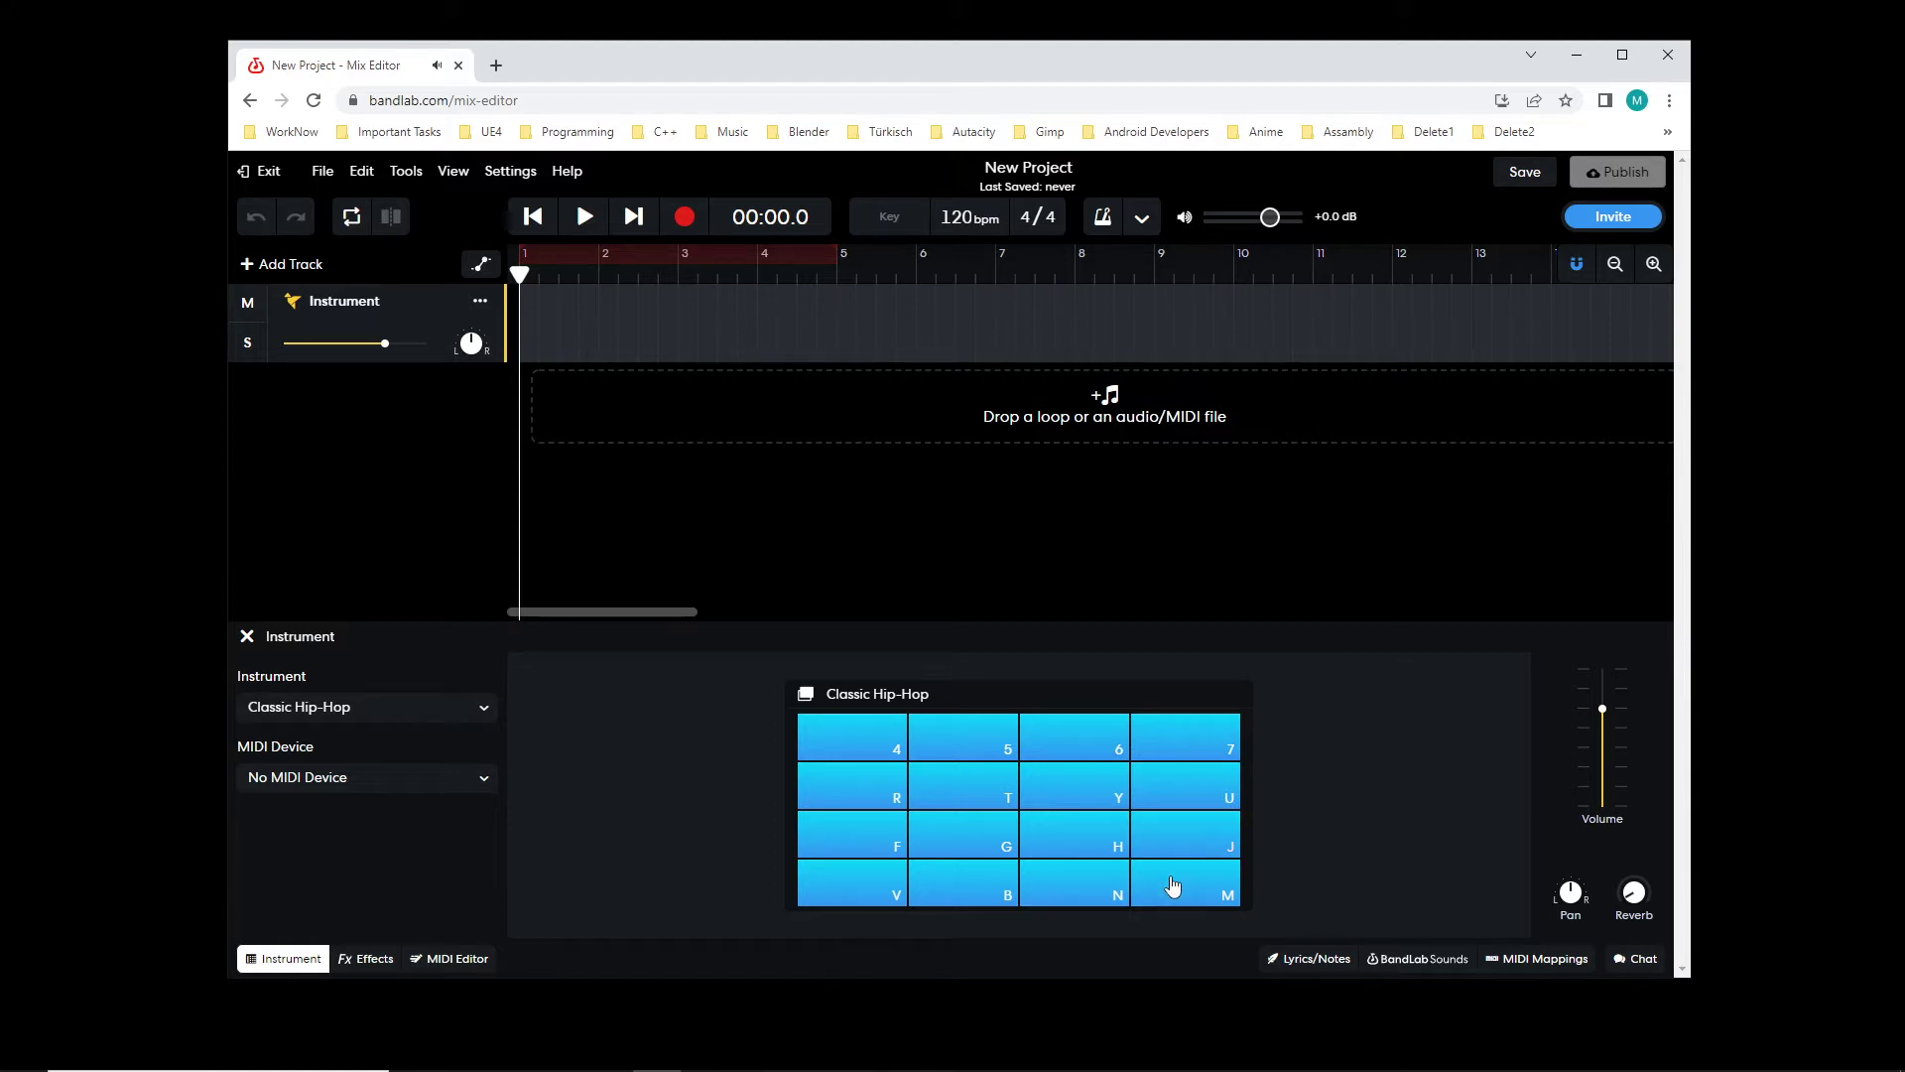
click(1181, 883)
click(1176, 806)
click(1174, 804)
click(1186, 835)
click(1171, 789)
click(1091, 883)
click(1156, 872)
click(1002, 806)
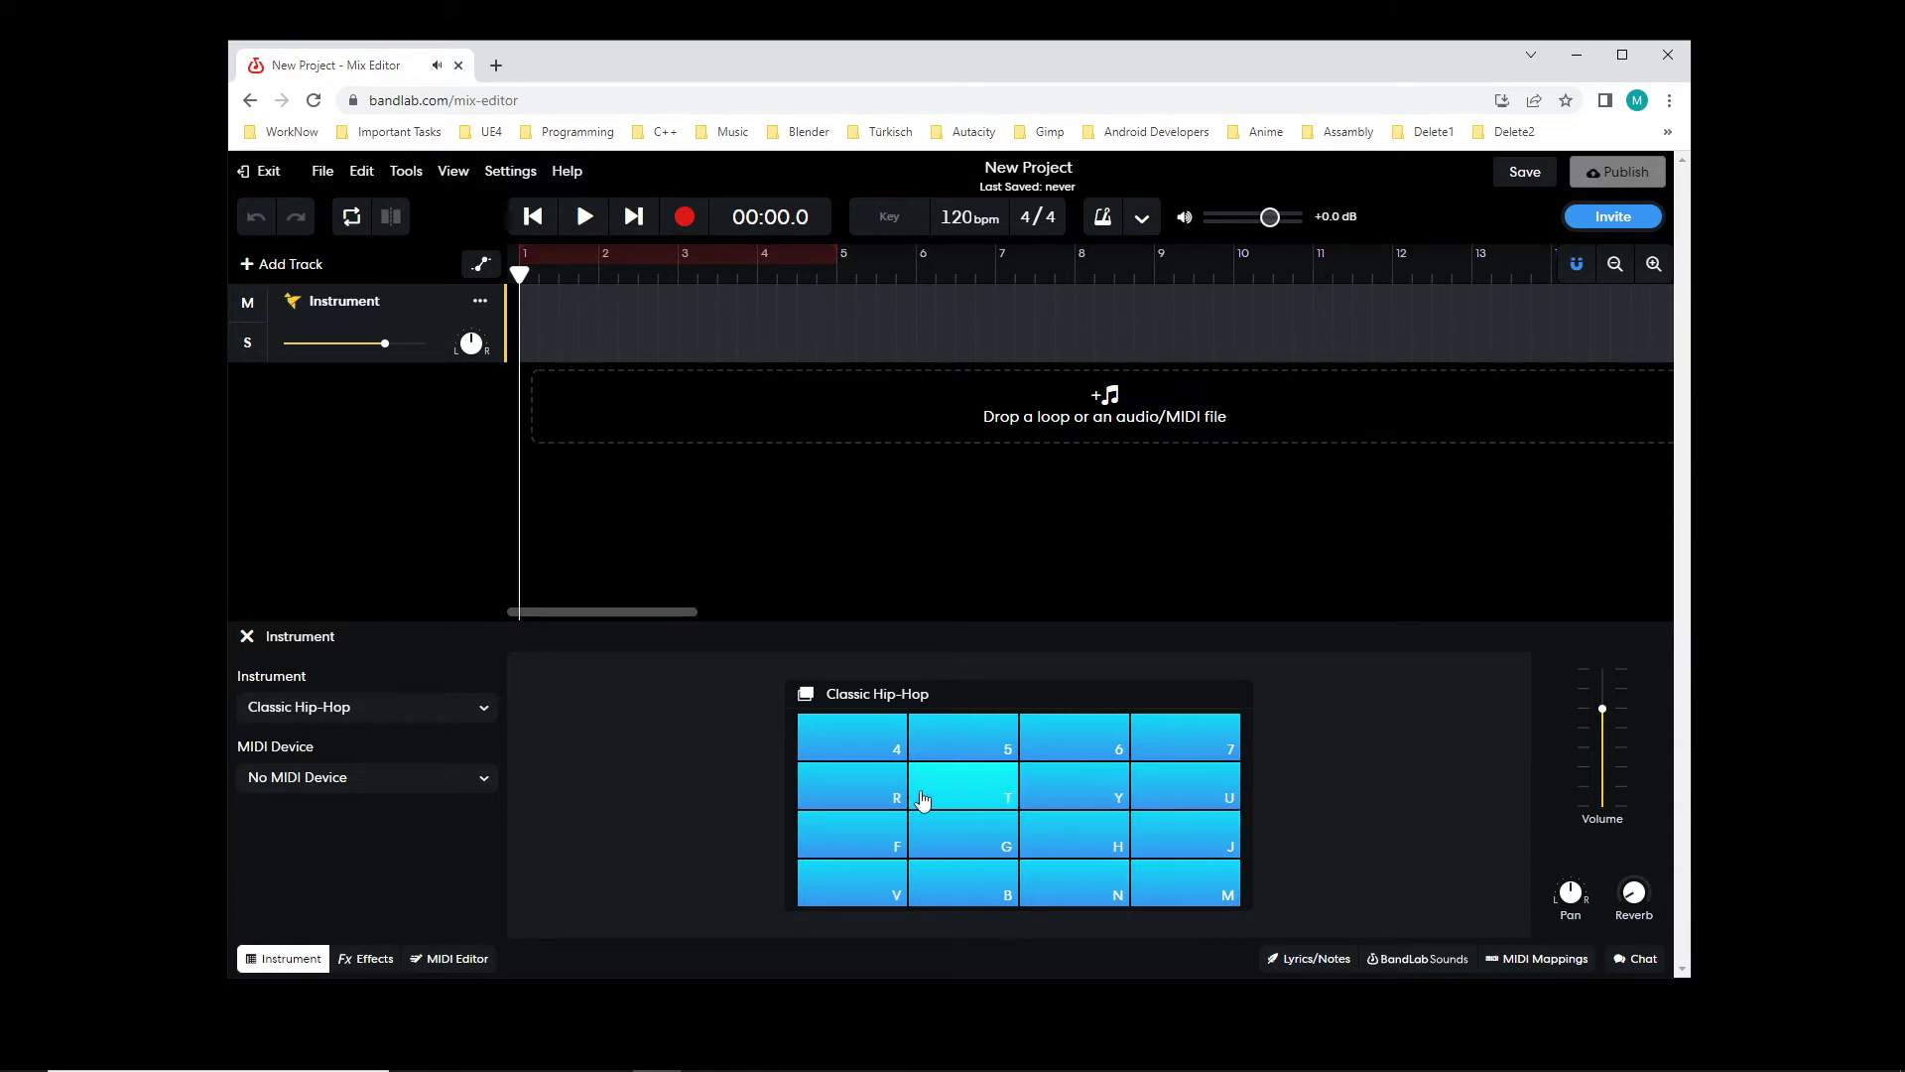
- Change the instrument to the Classic Grime Vol. 2 creator kit and audition the G, R and N pads
click(387, 713)
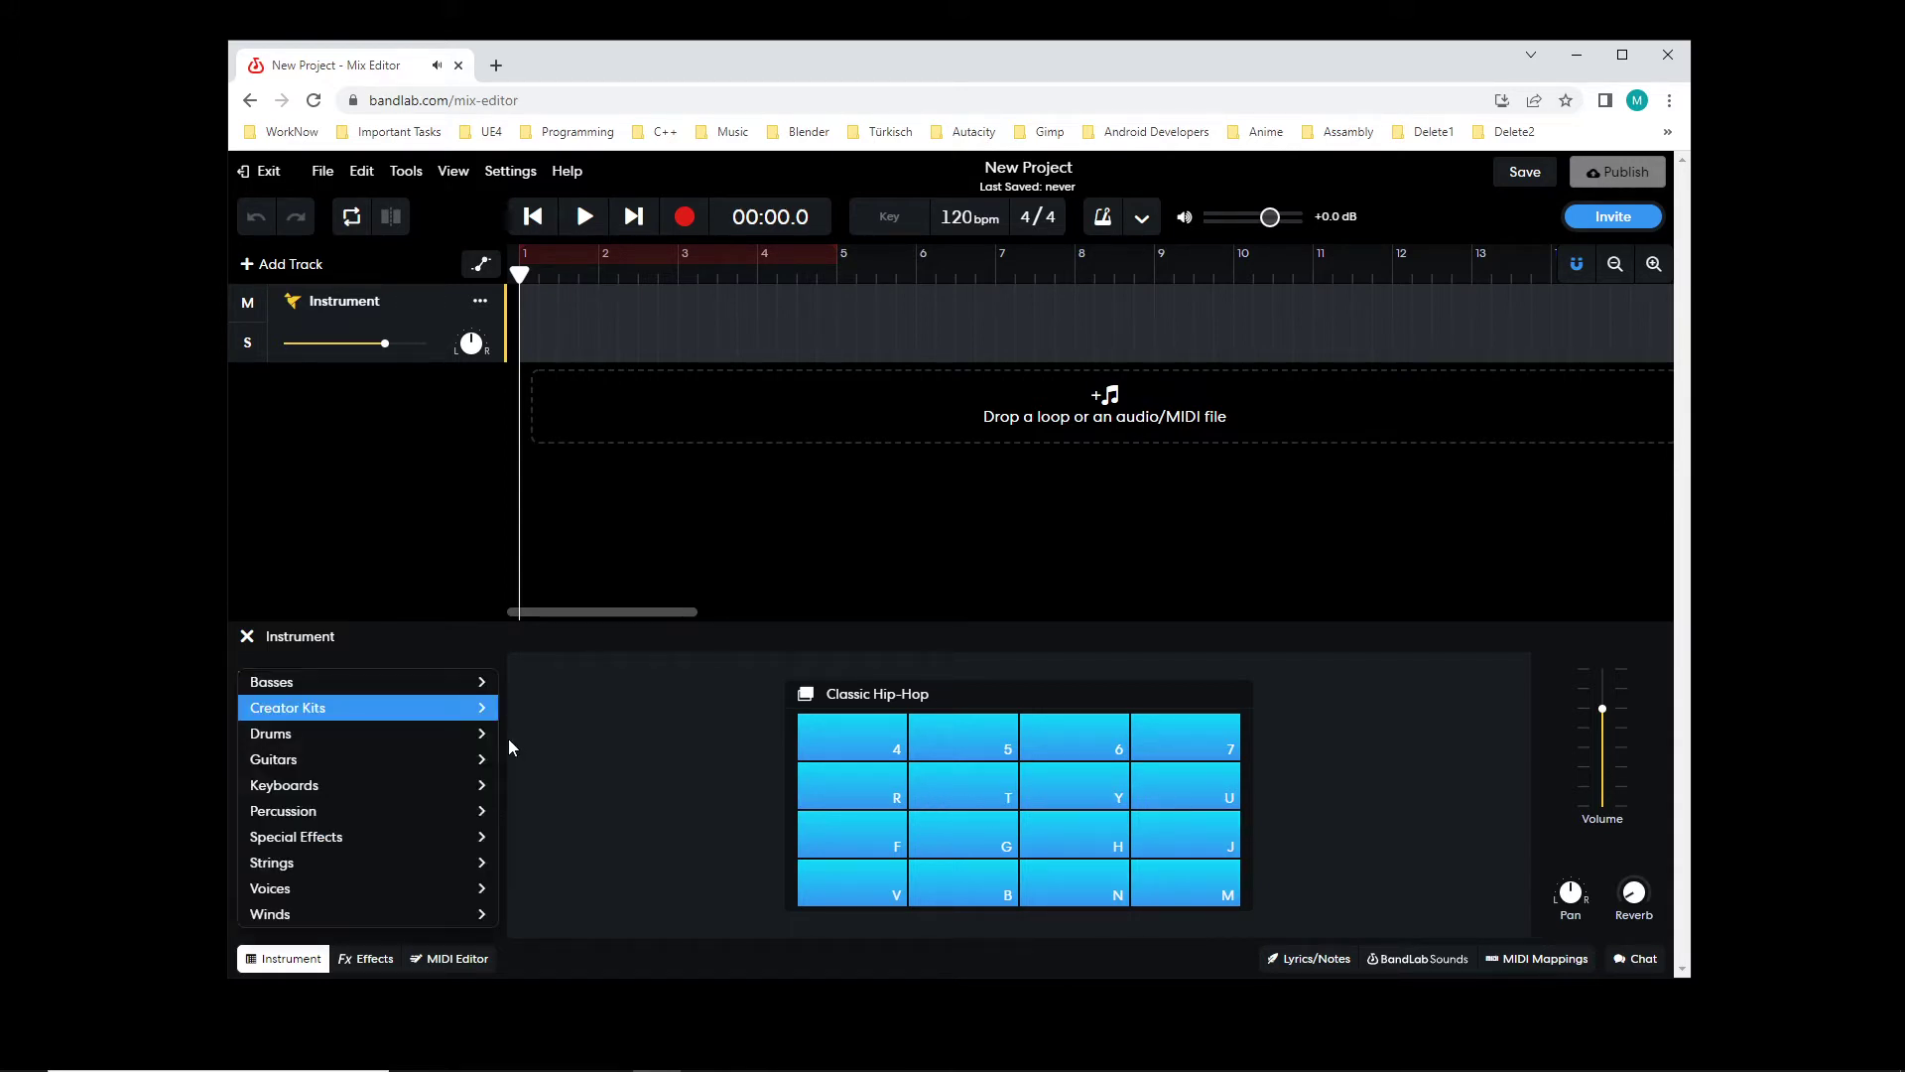
click(402, 717)
click(586, 453)
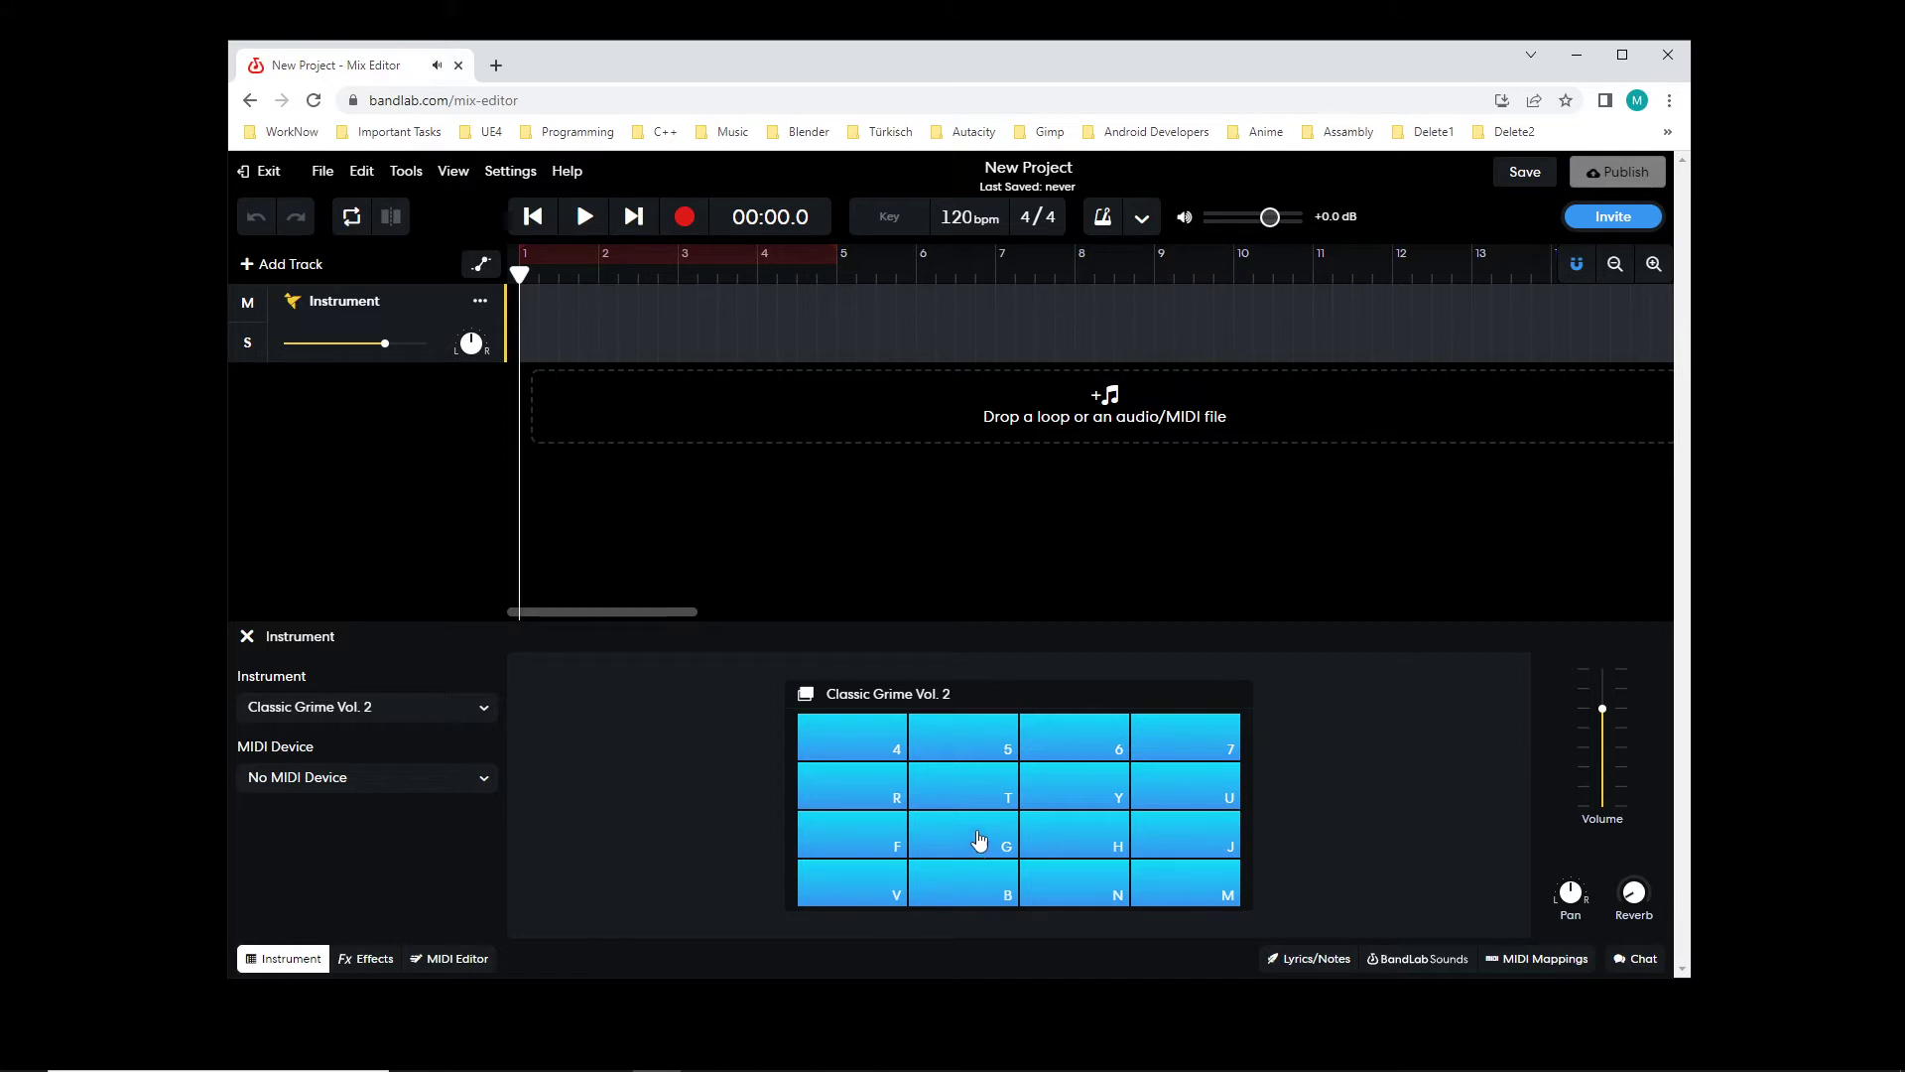
click(979, 841)
click(978, 840)
click(879, 805)
click(1073, 898)
click(844, 788)
- Change the instrument to the Classic Grime Vol. 1 creator kit and audition pads such as G, T, Y, J and 4
click(467, 706)
mouse_move(442, 708)
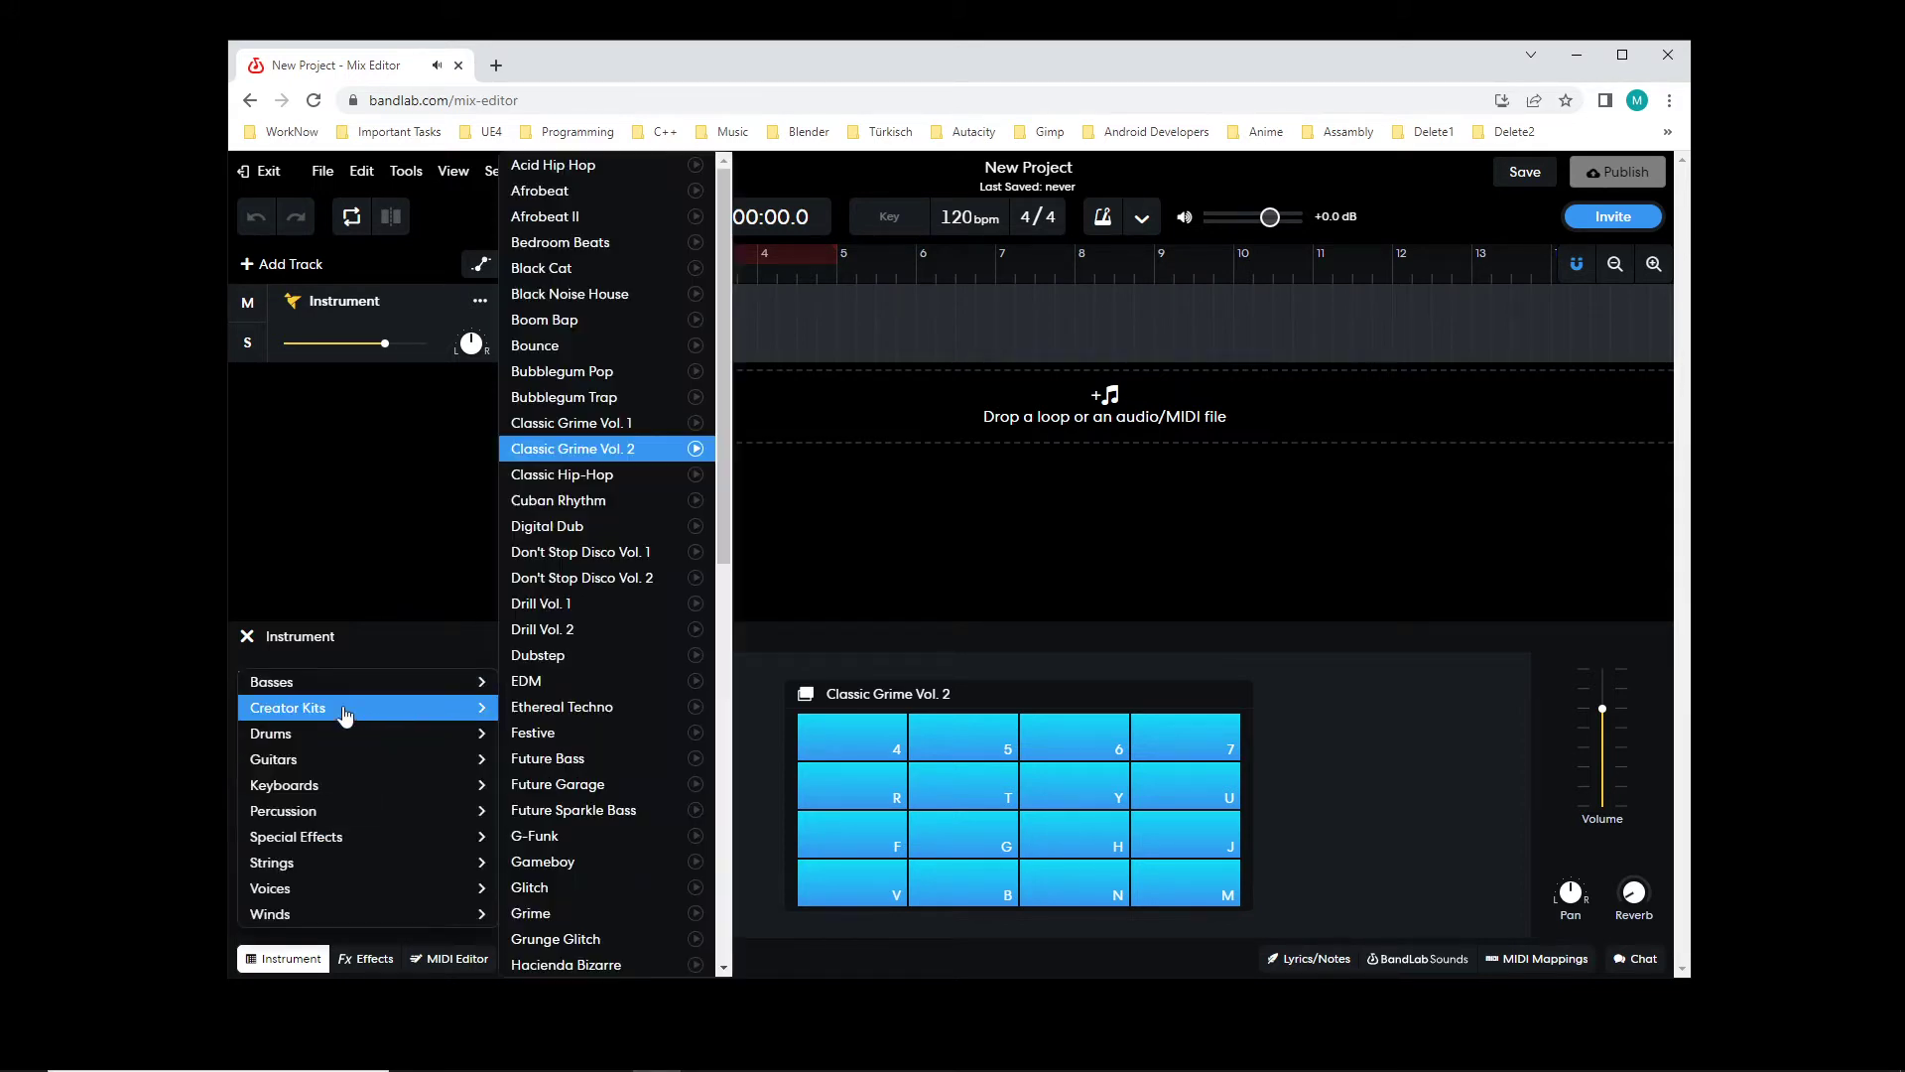
click(593, 424)
click(944, 830)
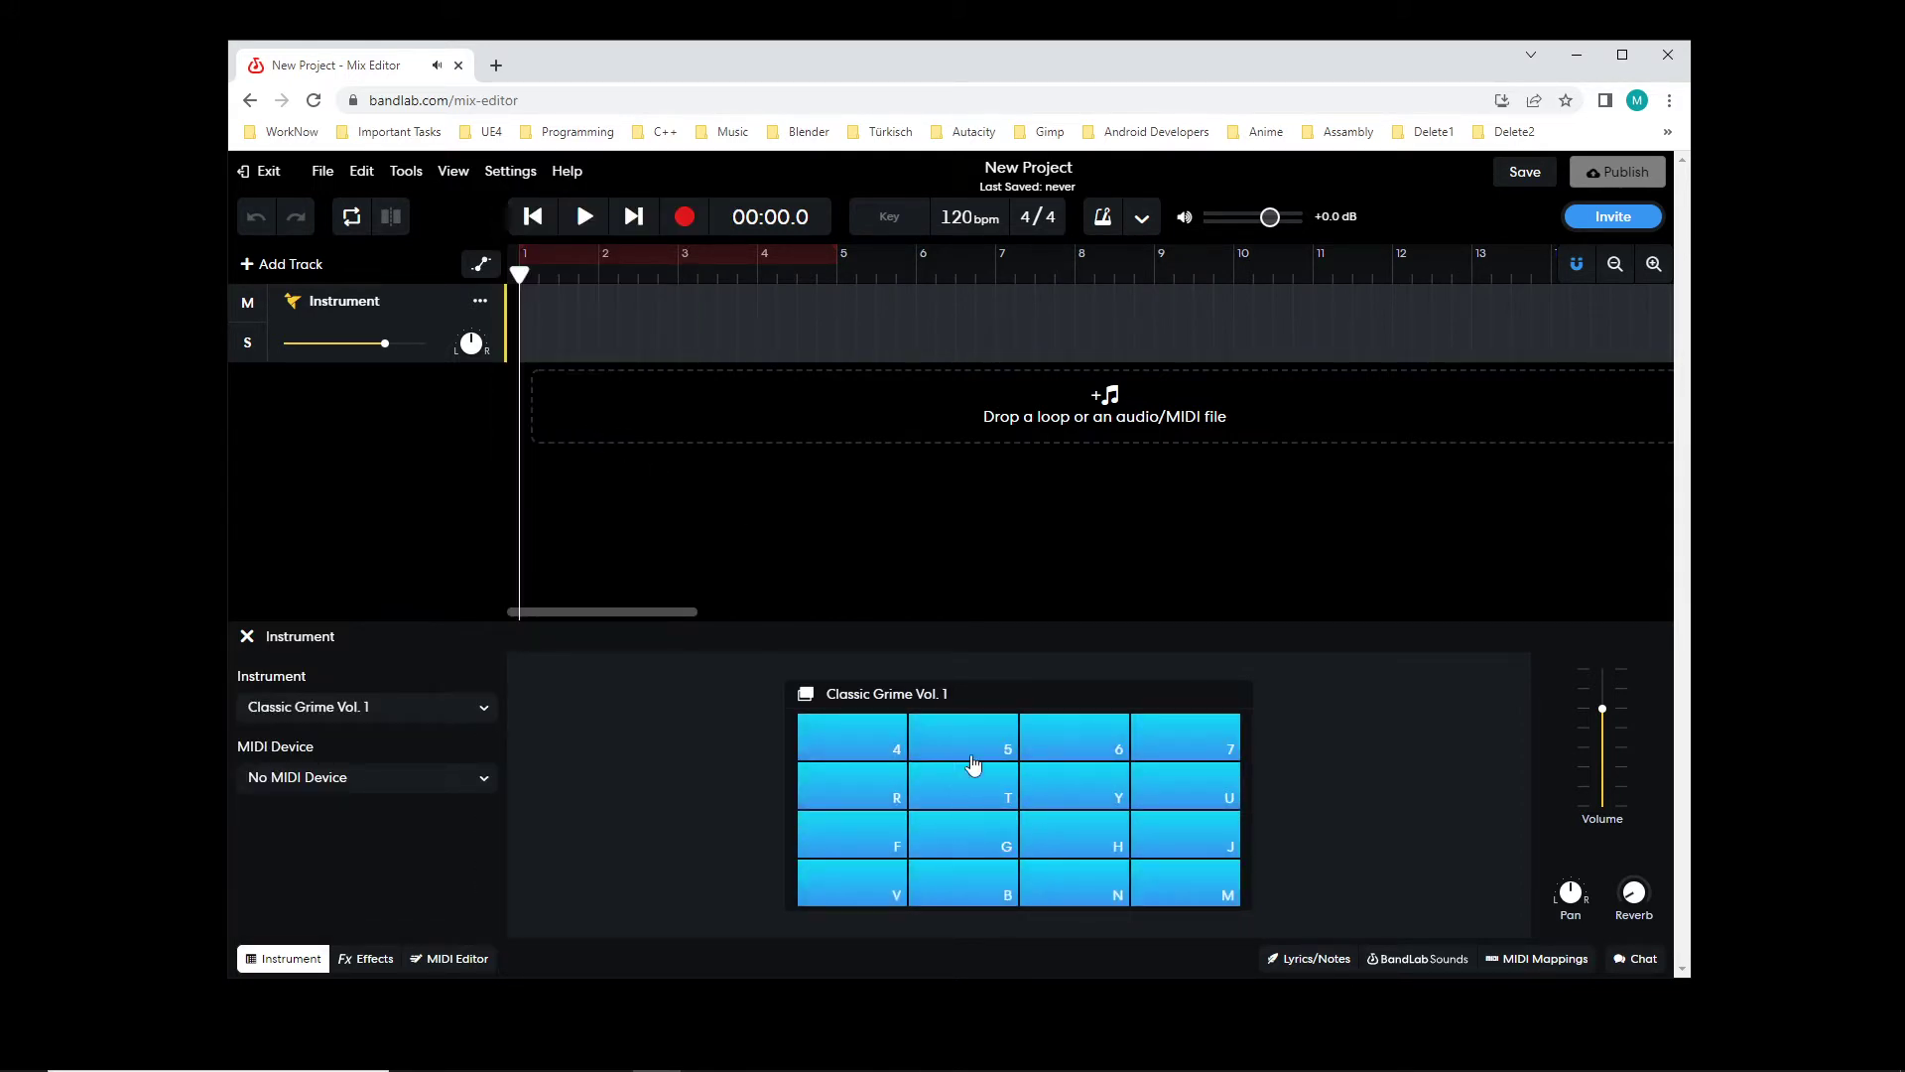
click(968, 799)
click(1062, 797)
click(953, 801)
key(4)
click(850, 745)
click(1192, 831)
click(1218, 843)
click(873, 756)
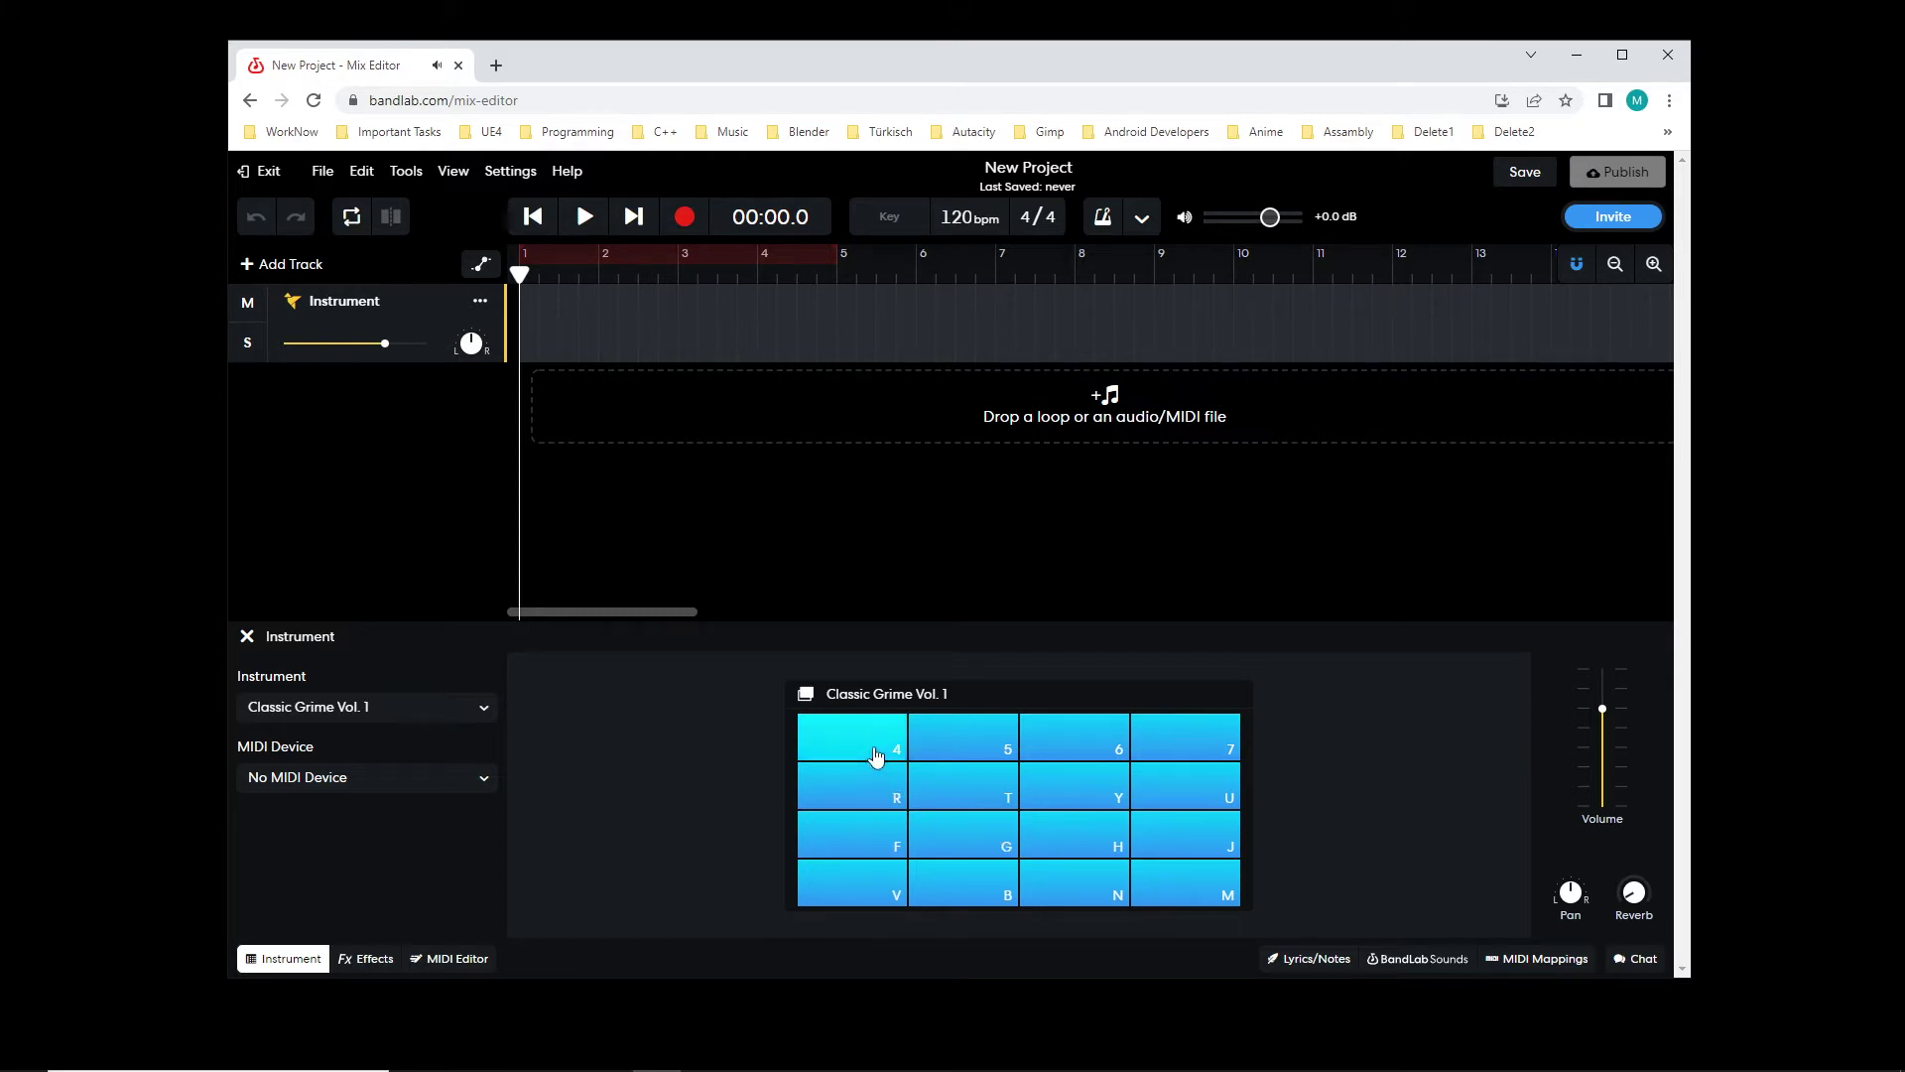
click(1087, 808)
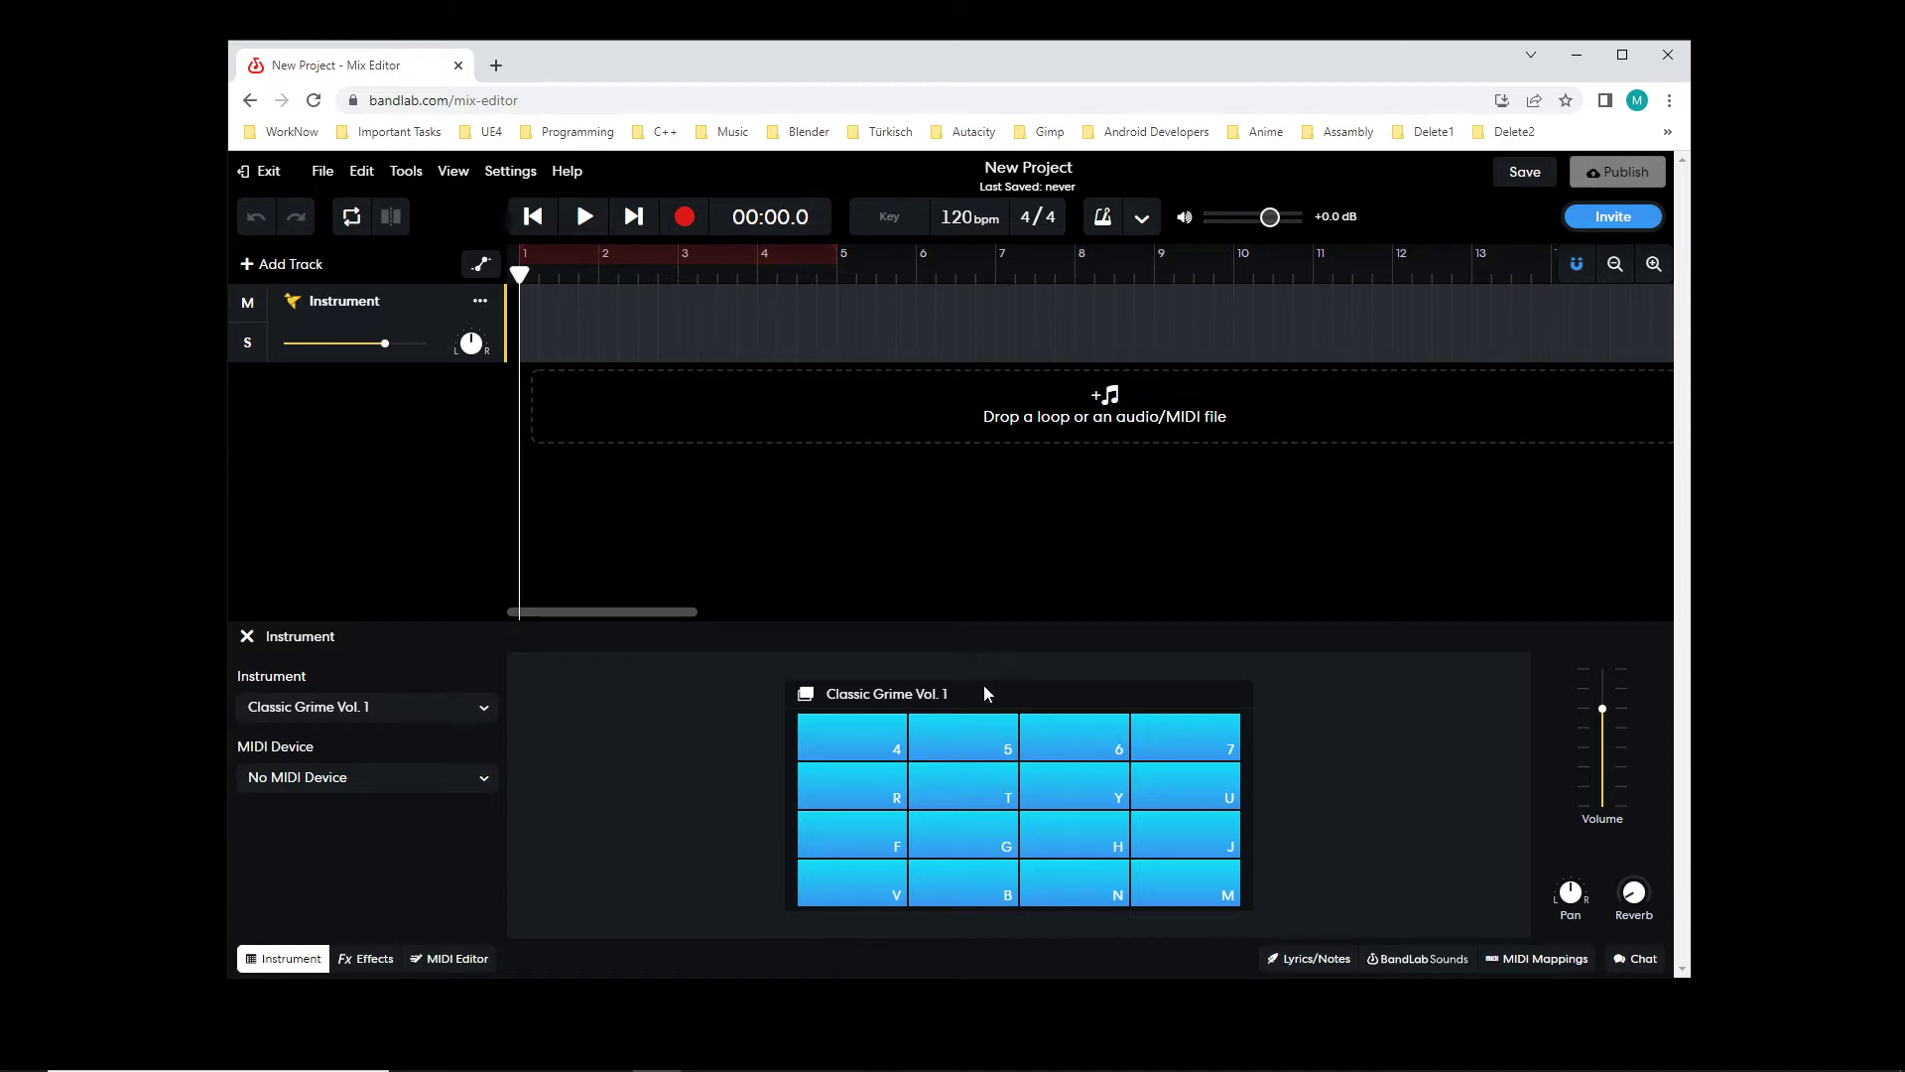
key(4)
- Open the MIDI editor for the instrument track and enlarge its editing area
click(460, 967)
scroll(859, 836, up, 2)
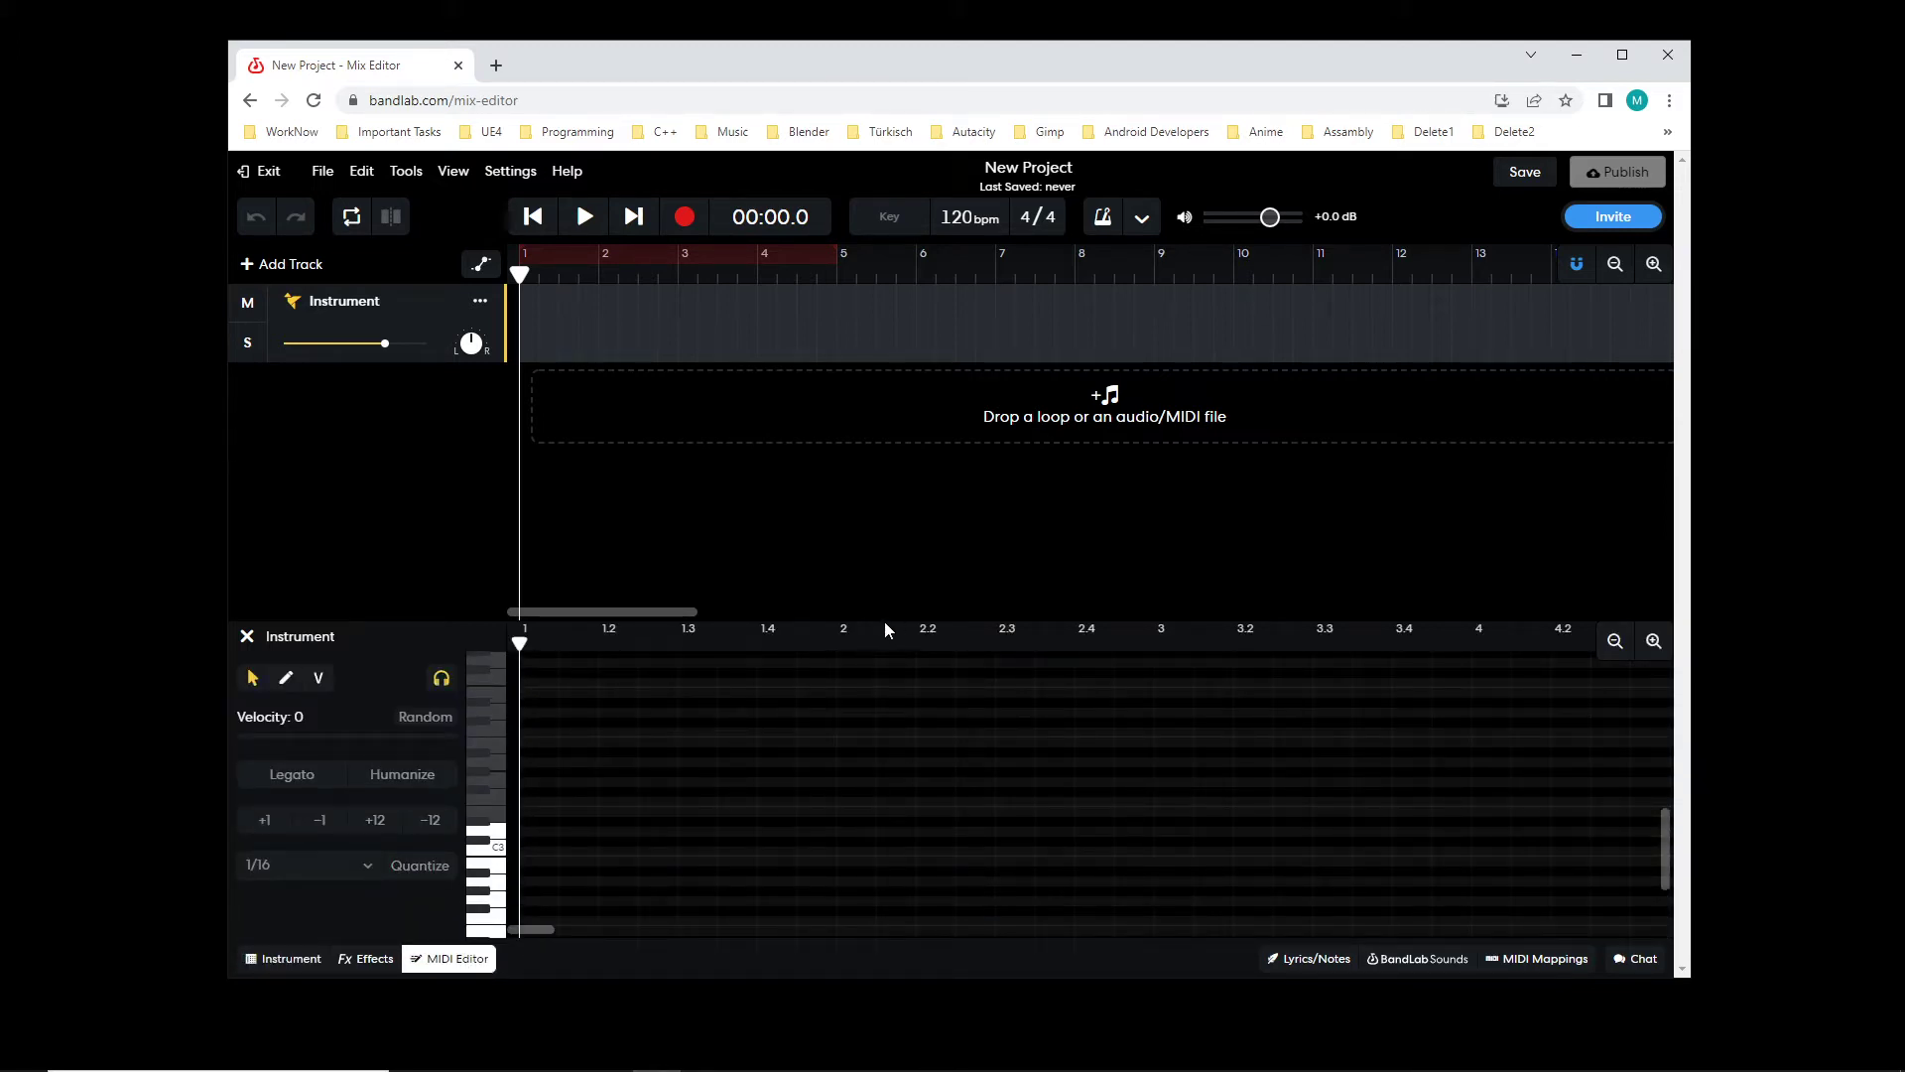
drag(884, 621, 889, 515)
- Audition the kit's sounds on the piano-roll keys between C2 and C3
click(480, 779)
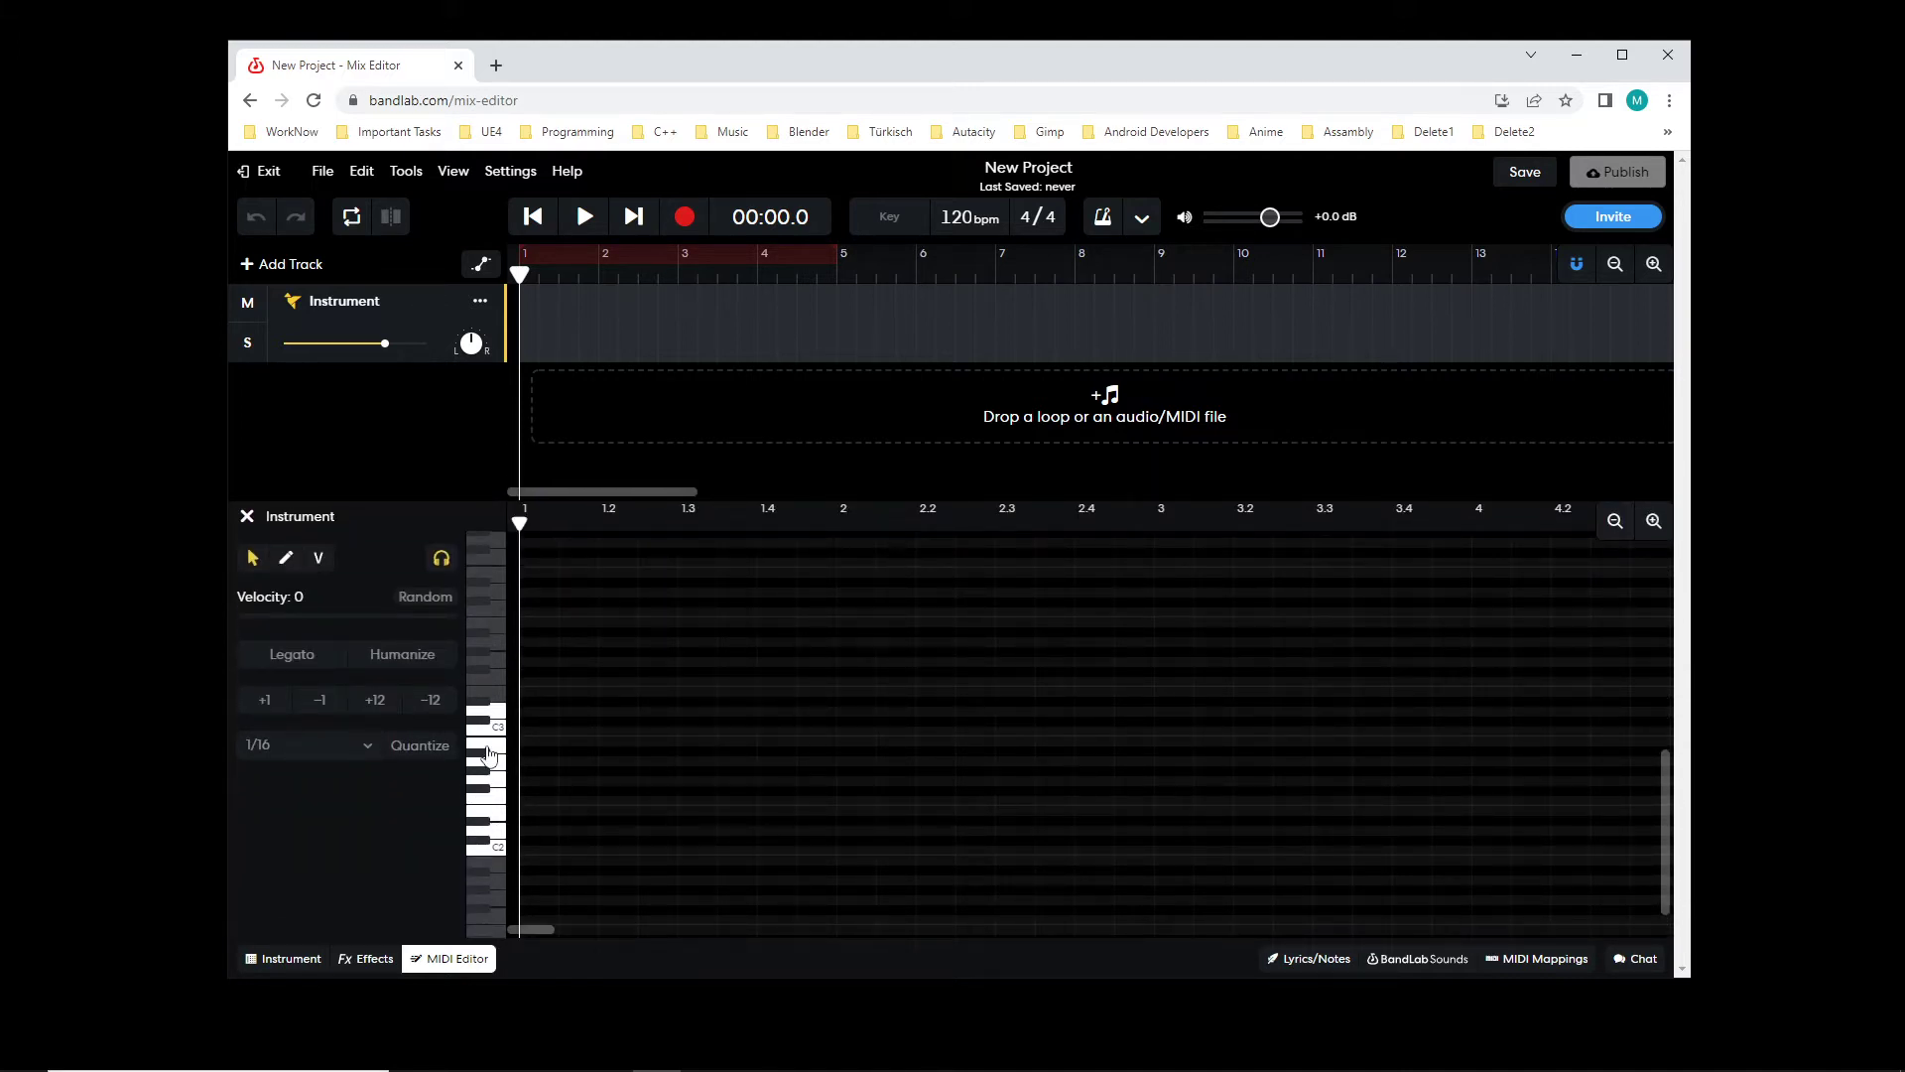
click(491, 785)
click(497, 780)
click(495, 772)
click(493, 735)
click(499, 780)
click(502, 770)
- Add a note in the C3 row at the start of bar 1, then preview a lower key
click(534, 732)
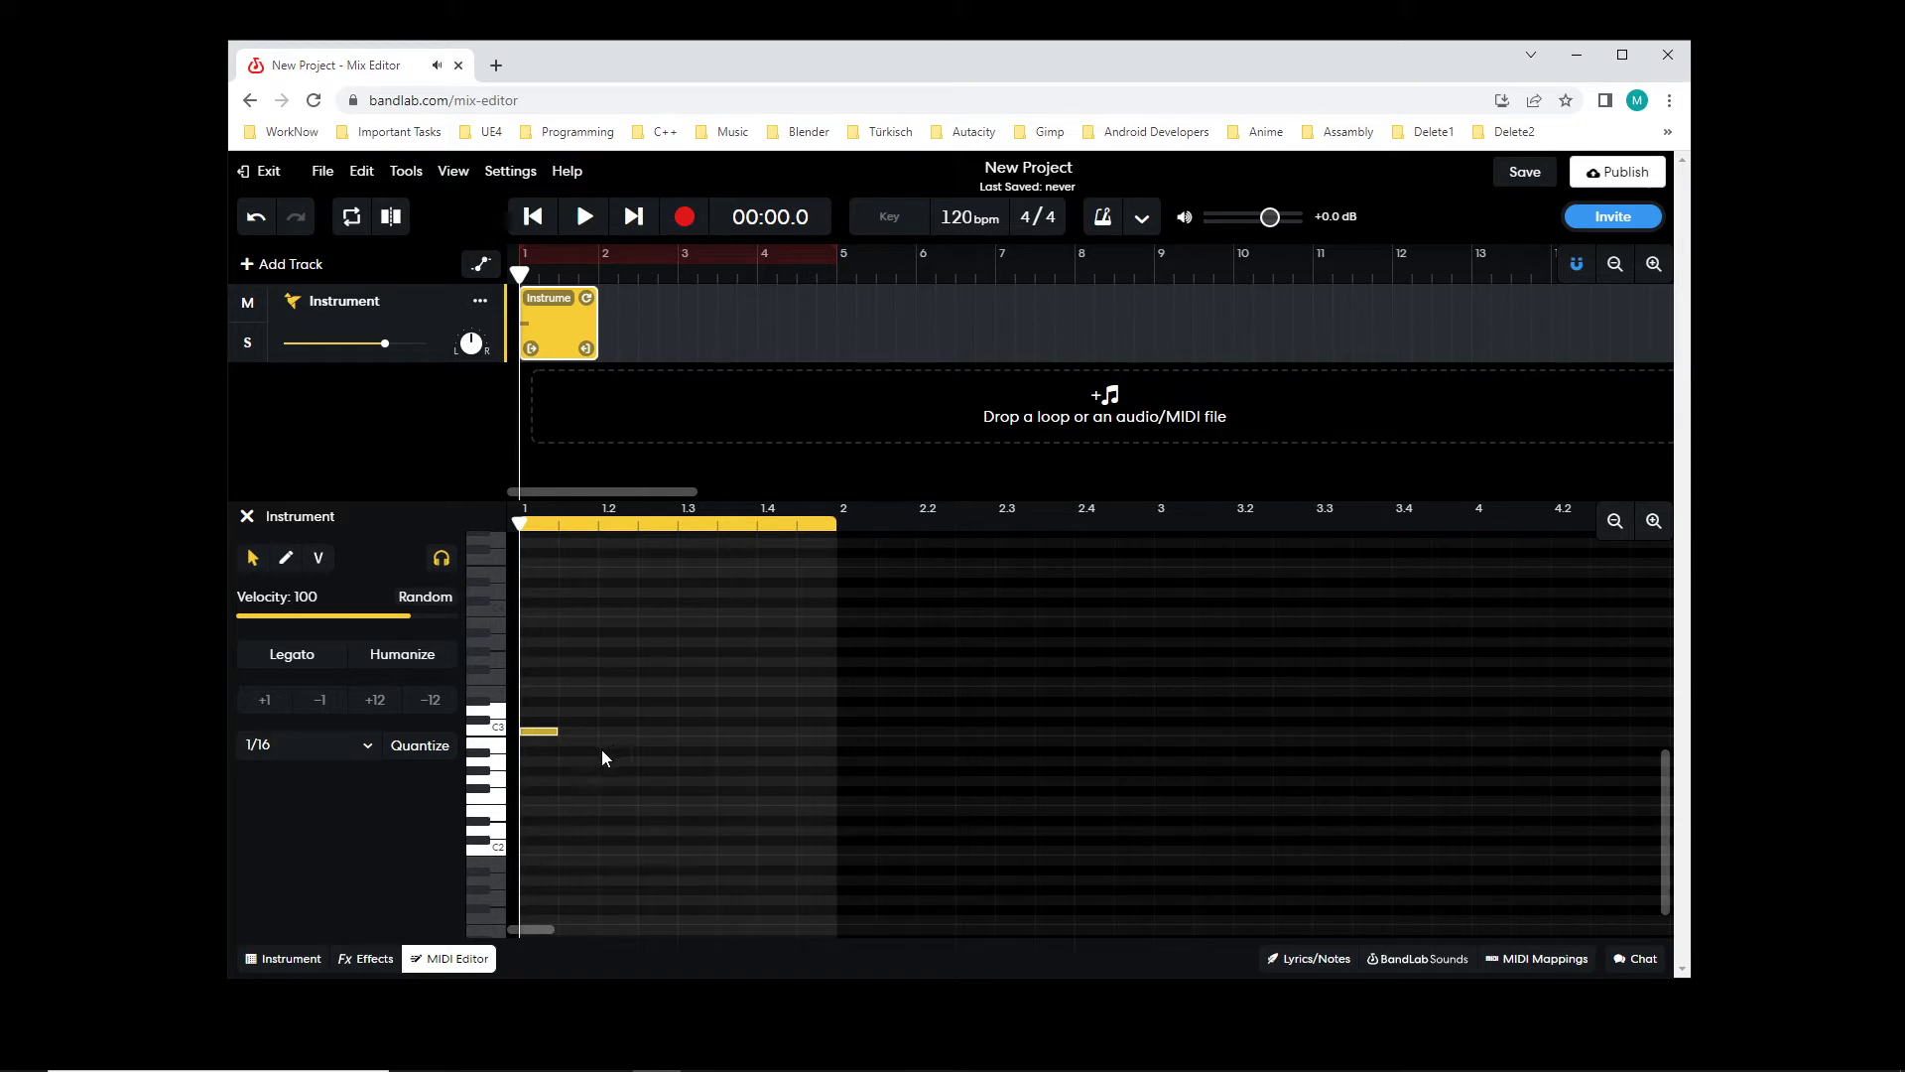
click(507, 775)
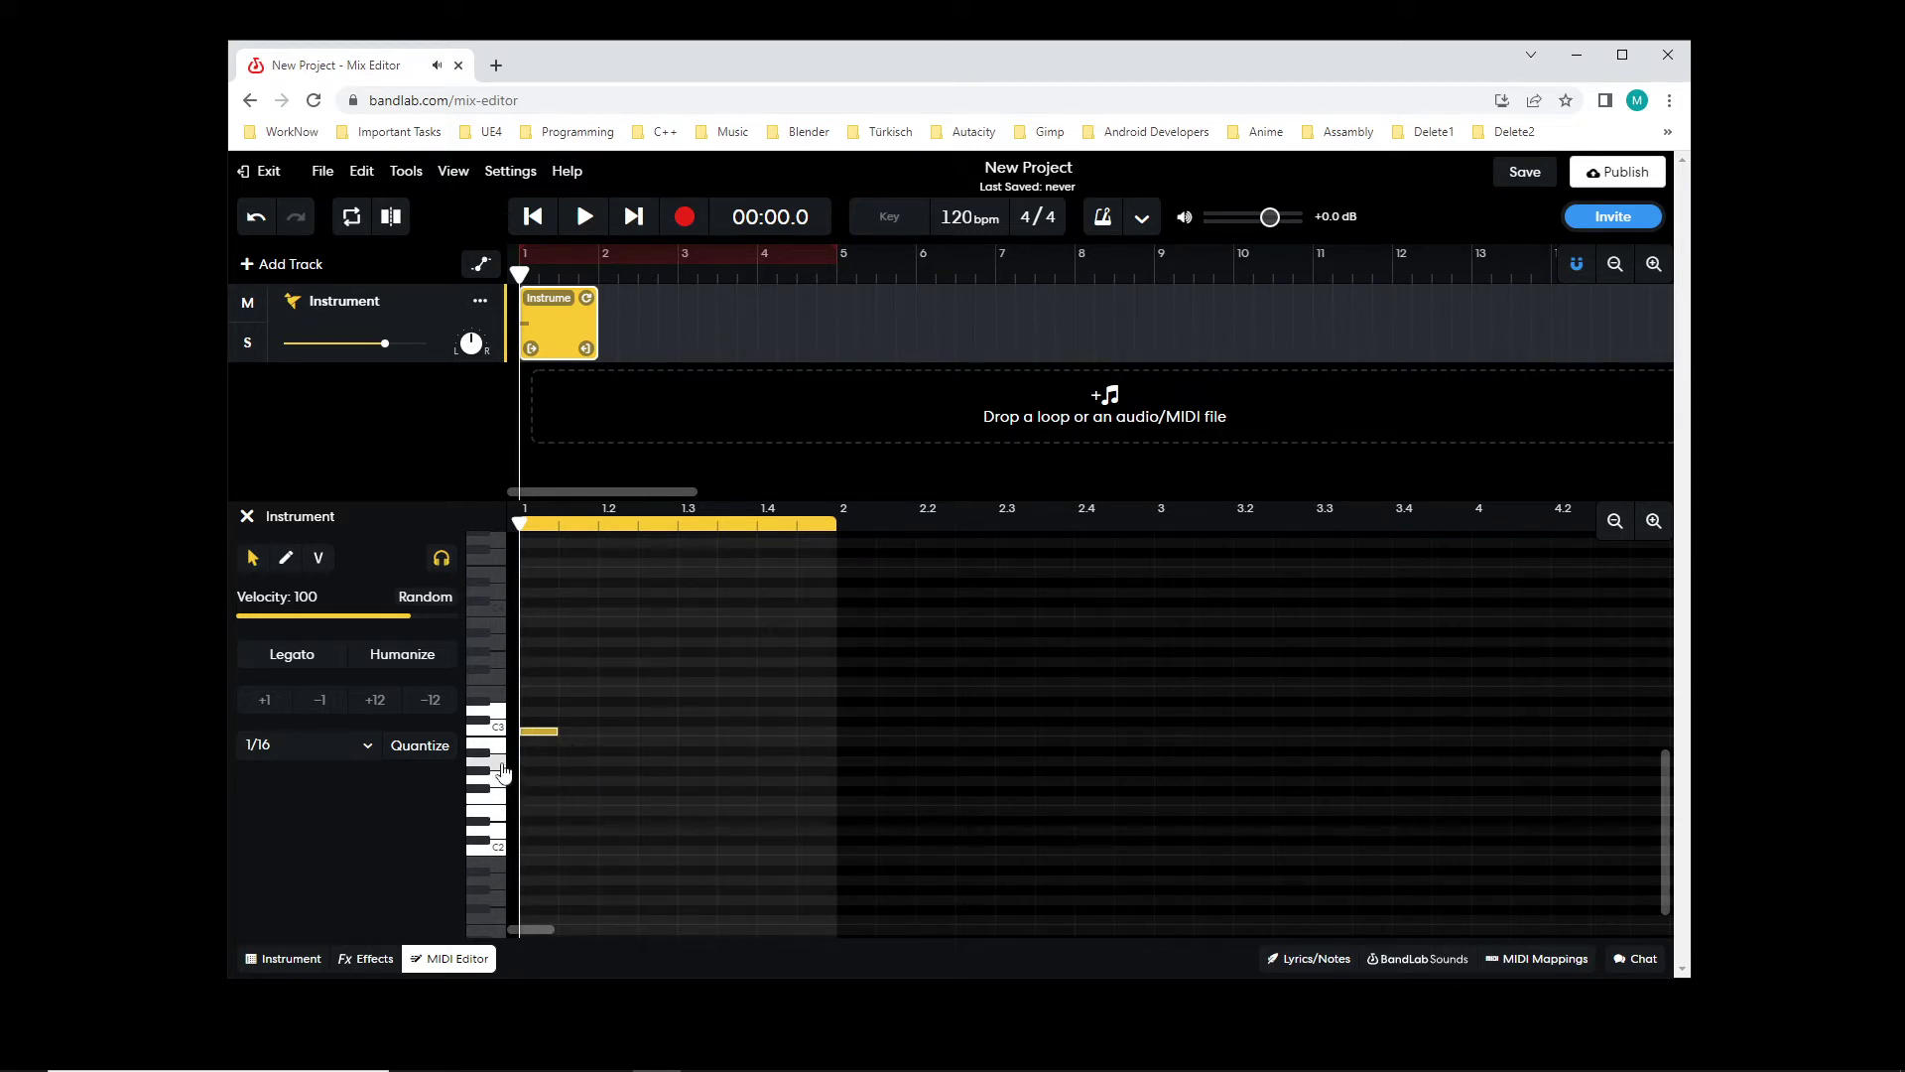
- Try a note three rows below the C3 note, directly after it, play it back, and delete it
click(565, 764)
click(584, 219)
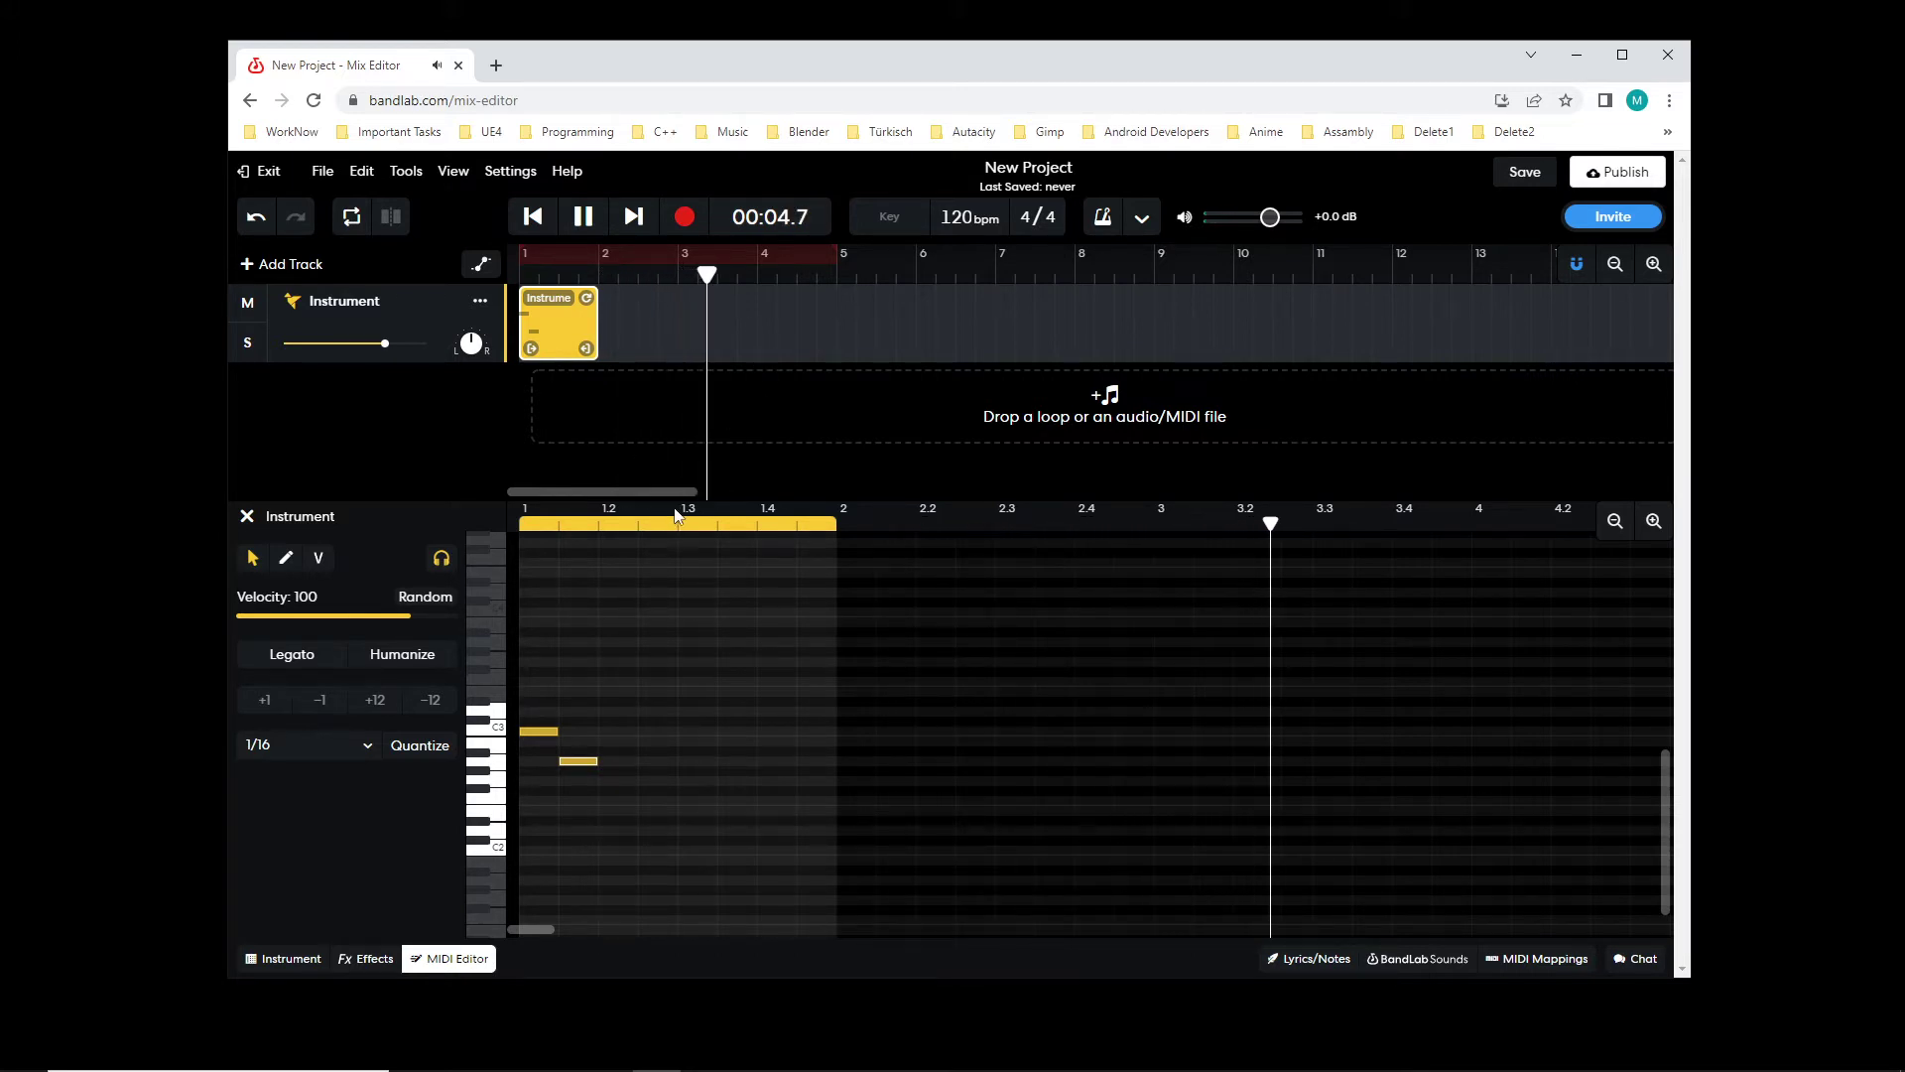
key(space)
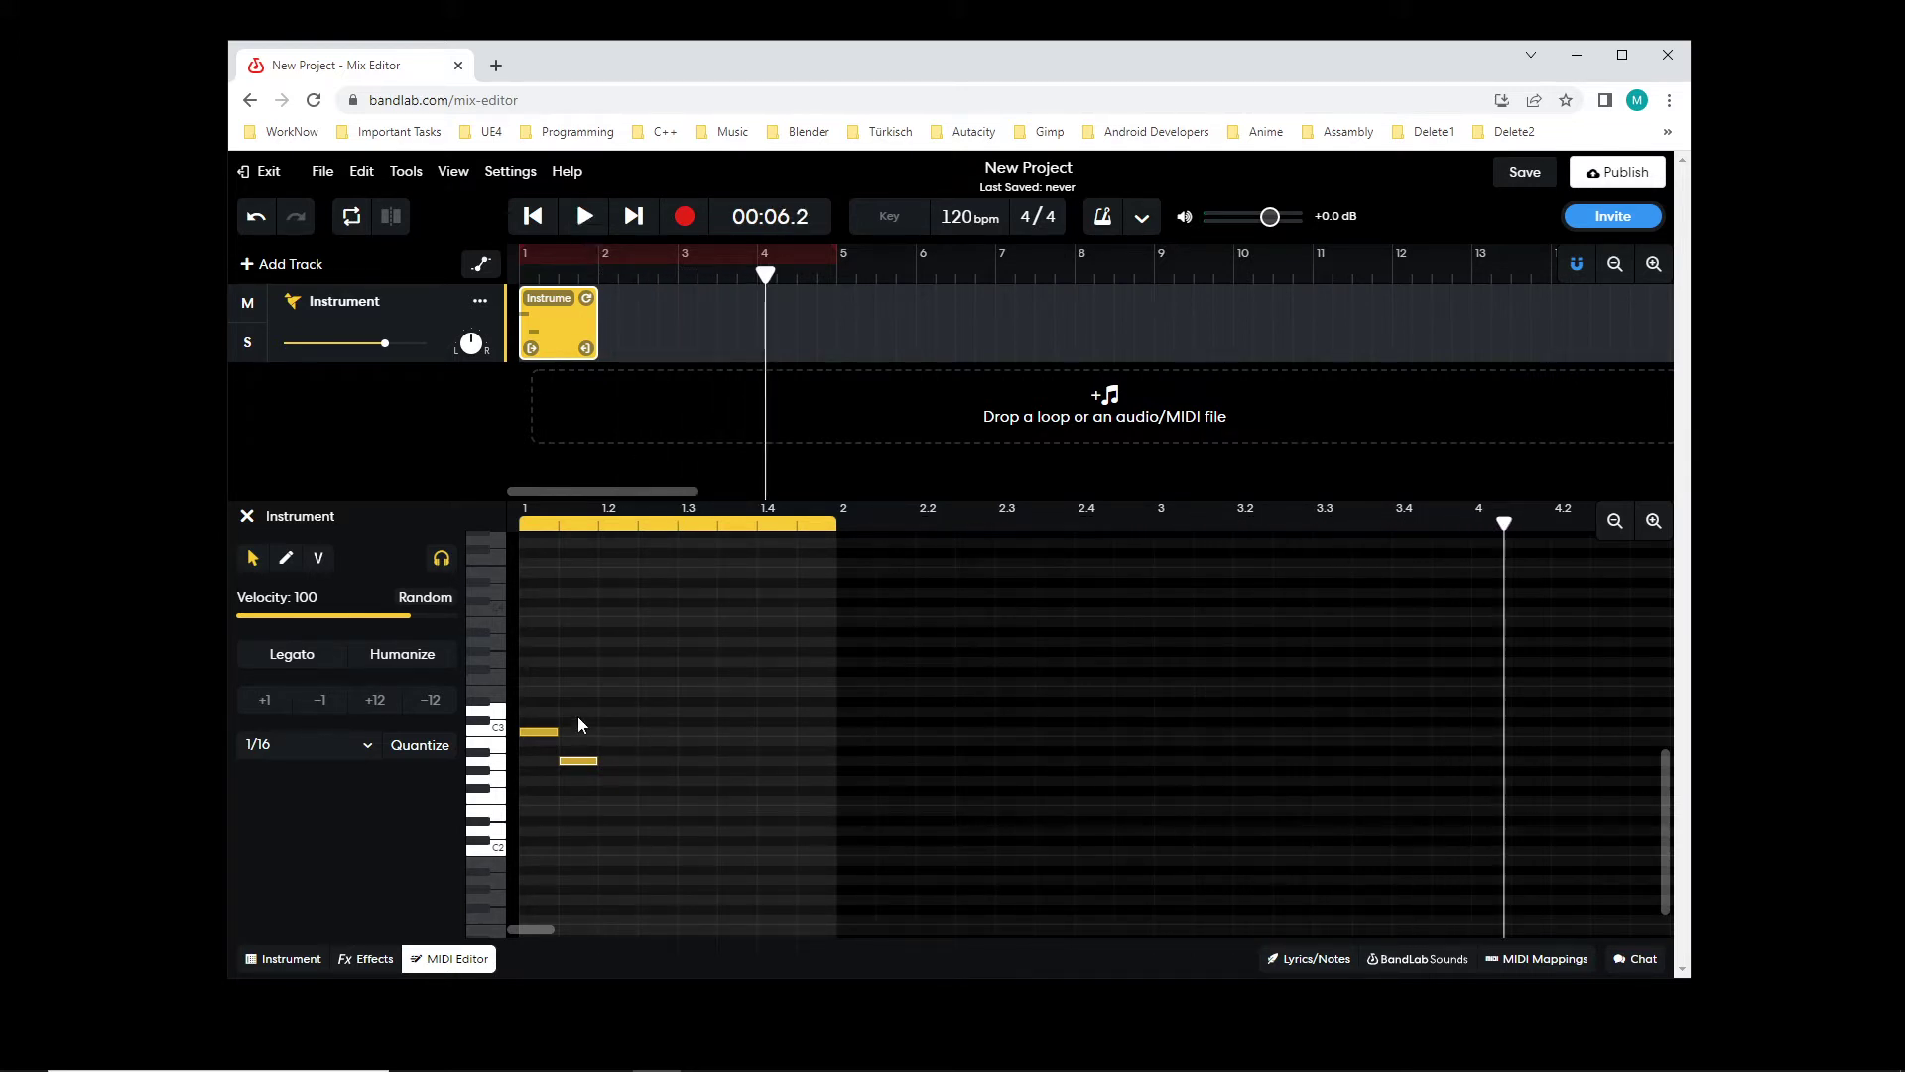
drag(765, 275, 599, 276)
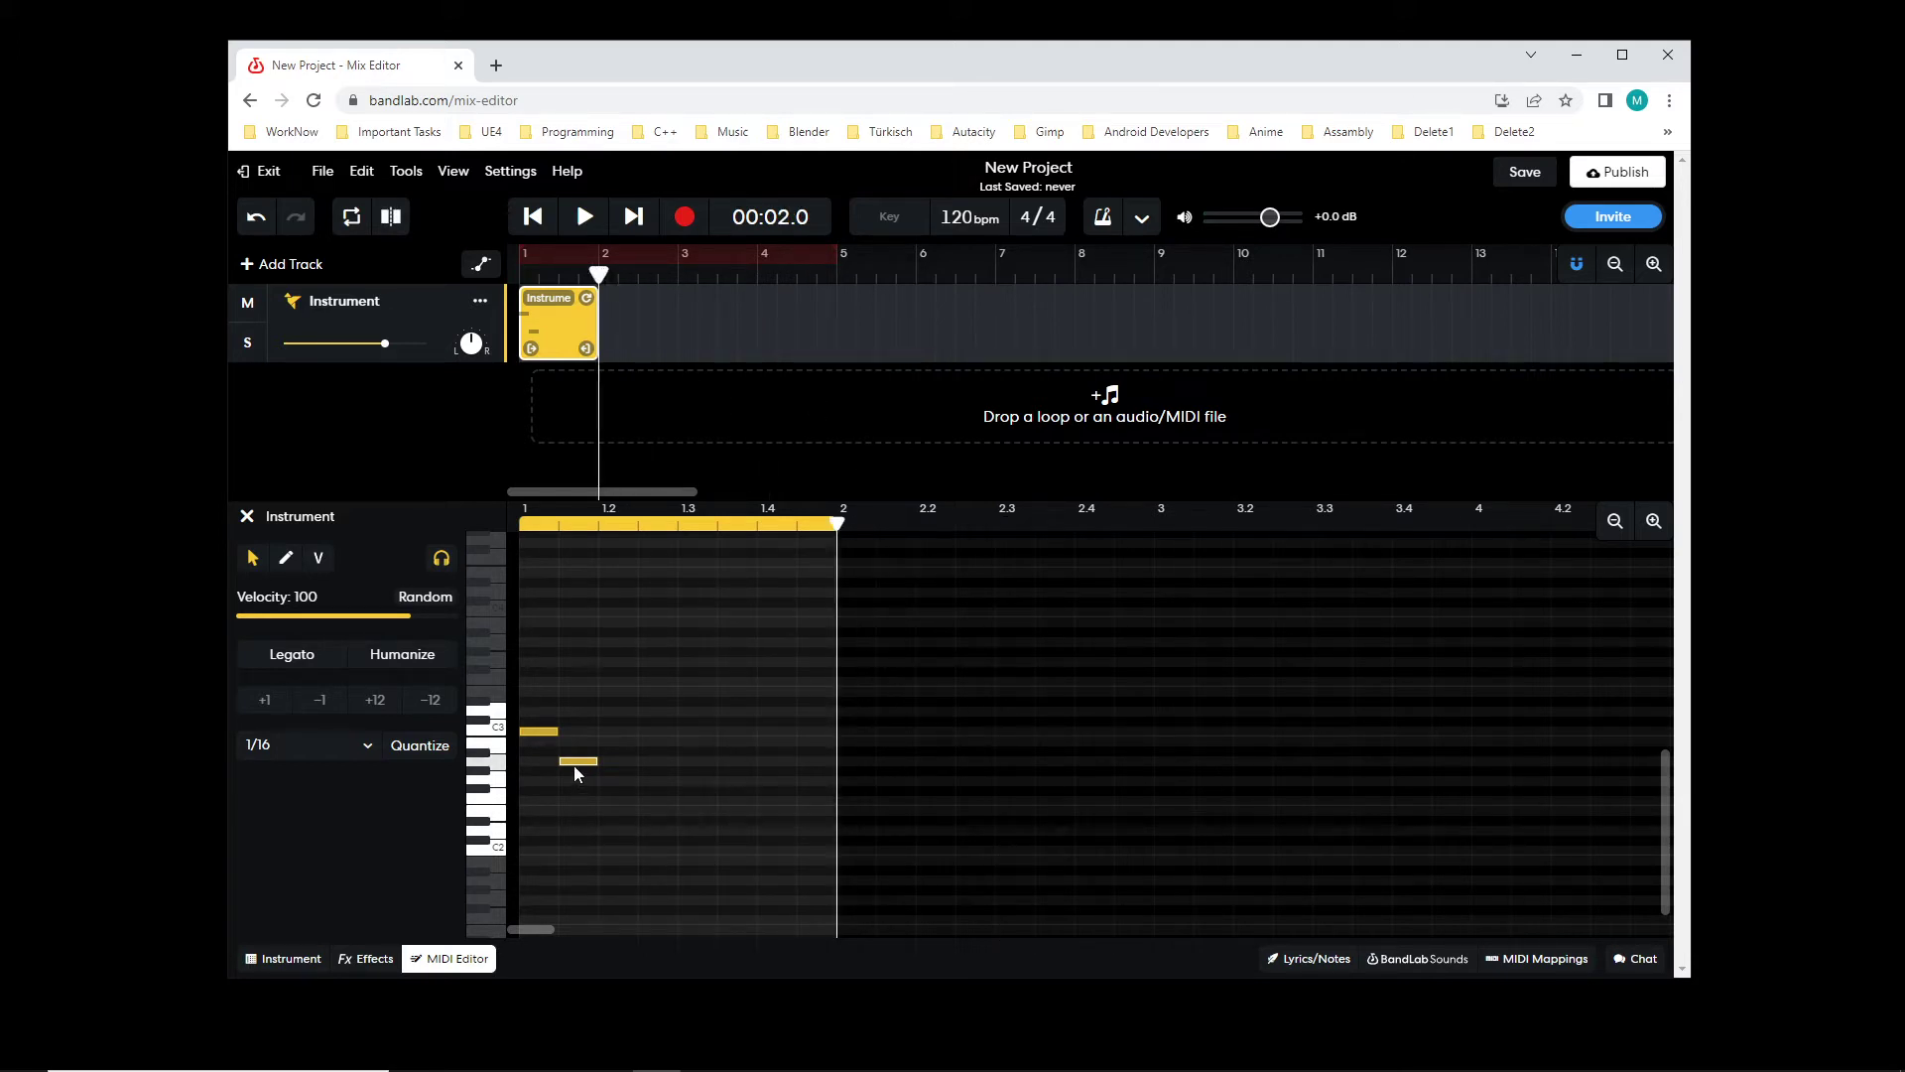
key(Delete)
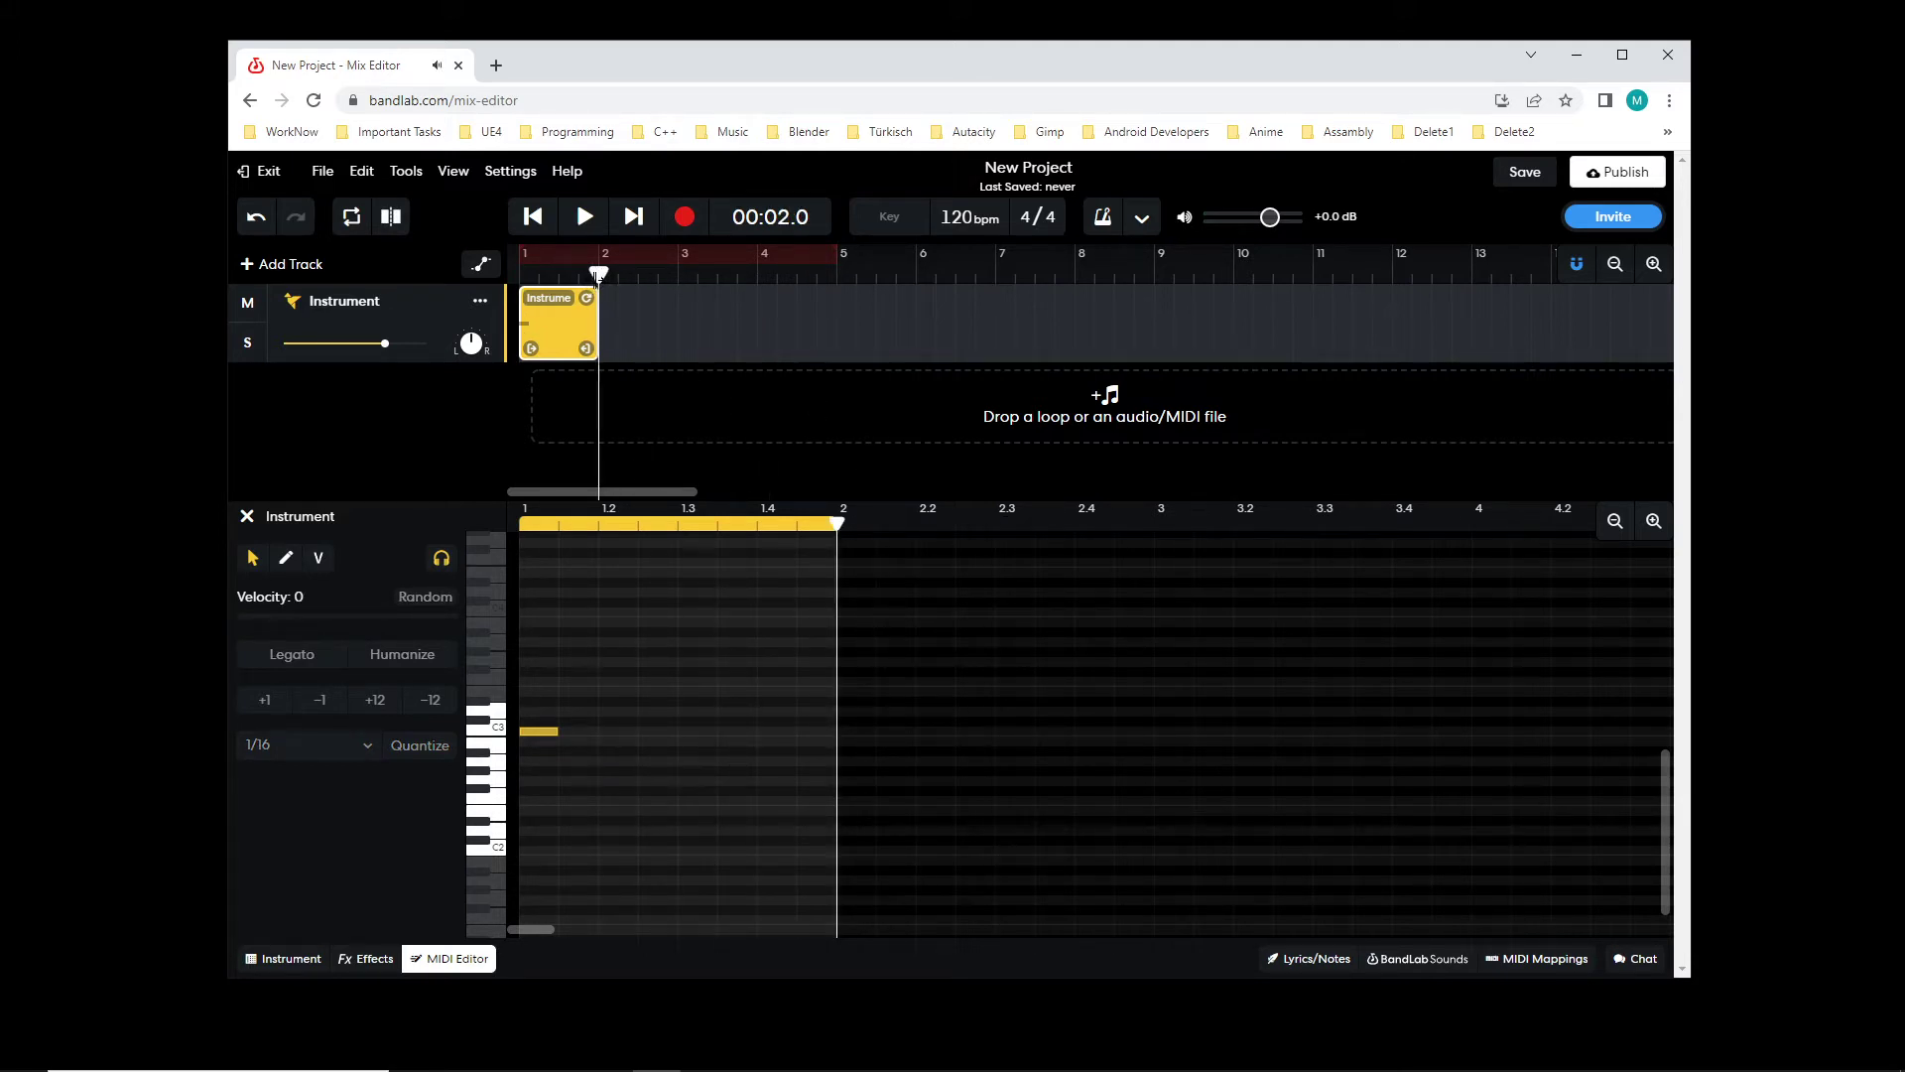
- Play the one-bar clip from the start, stop playback, and return the playhead to the start of bar 2
drag(598, 275, 523, 275)
key(space)
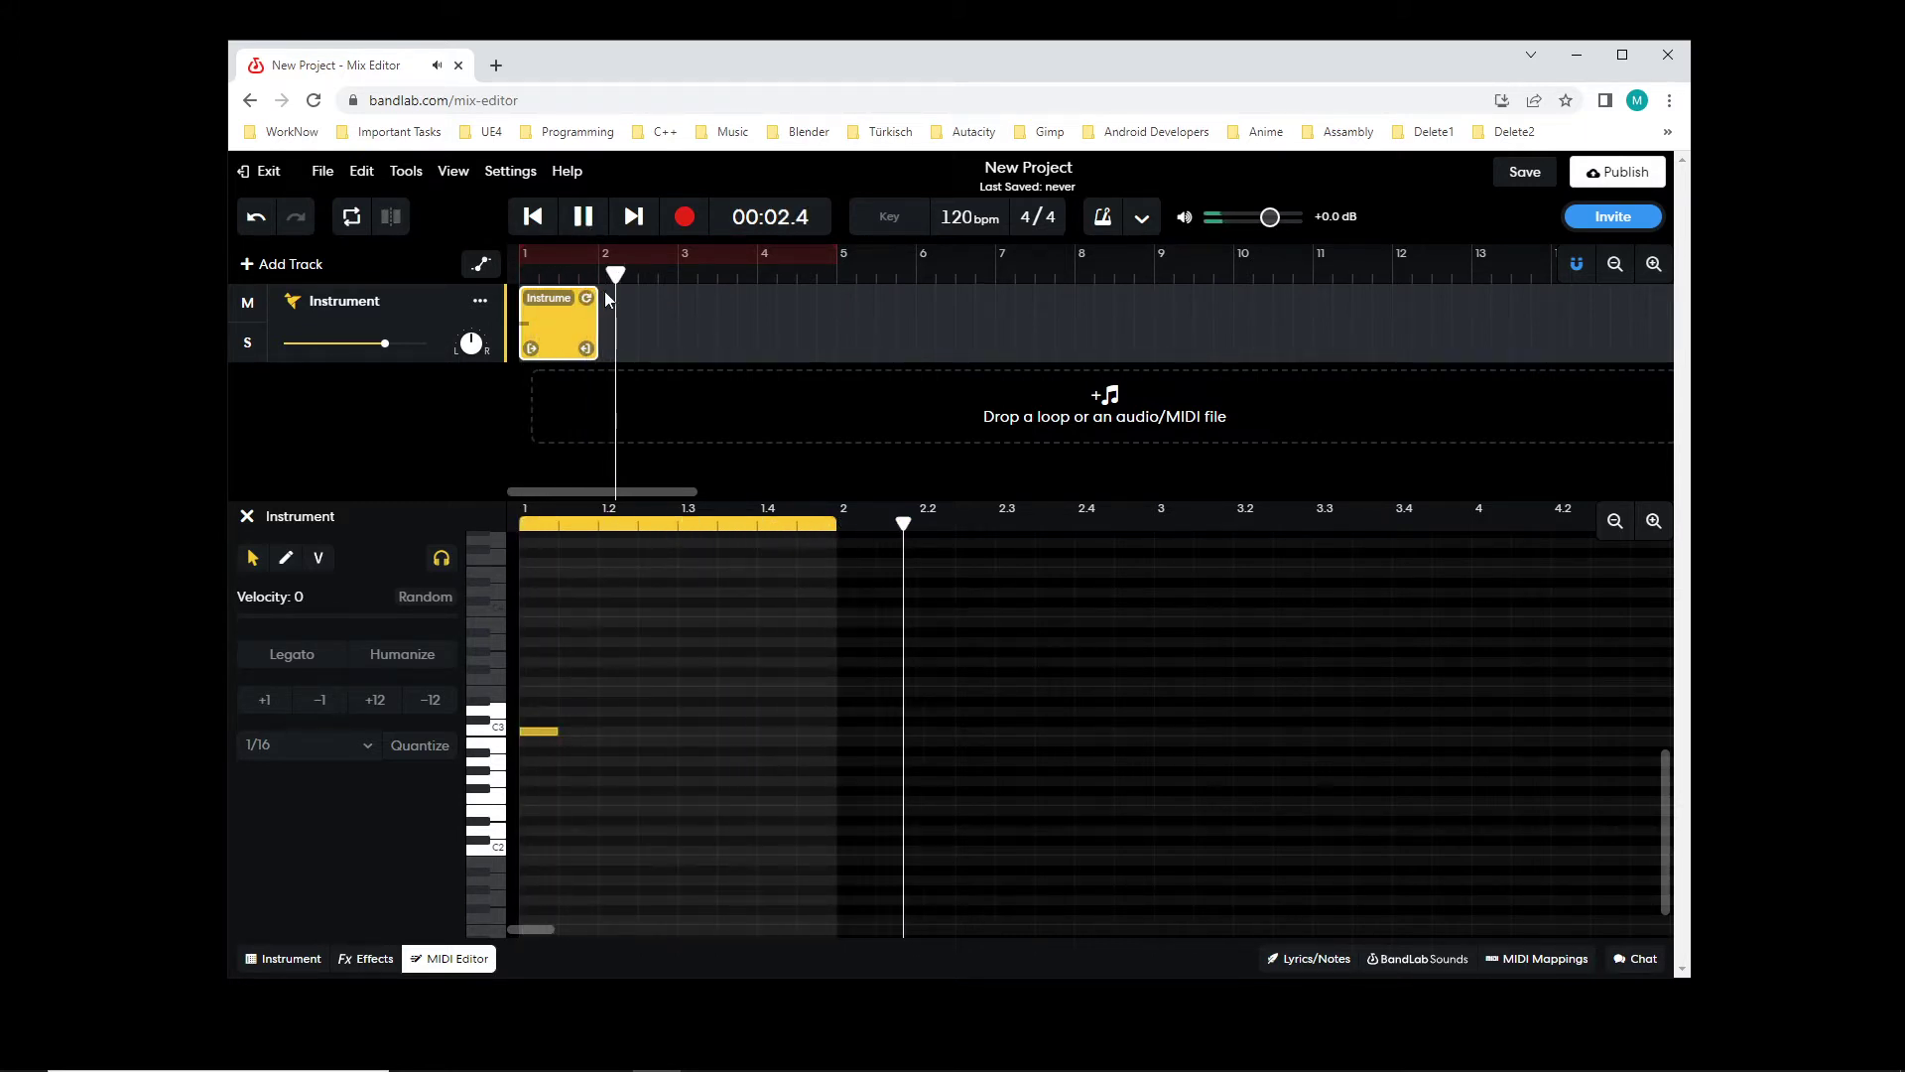
drag(608, 274, 595, 283)
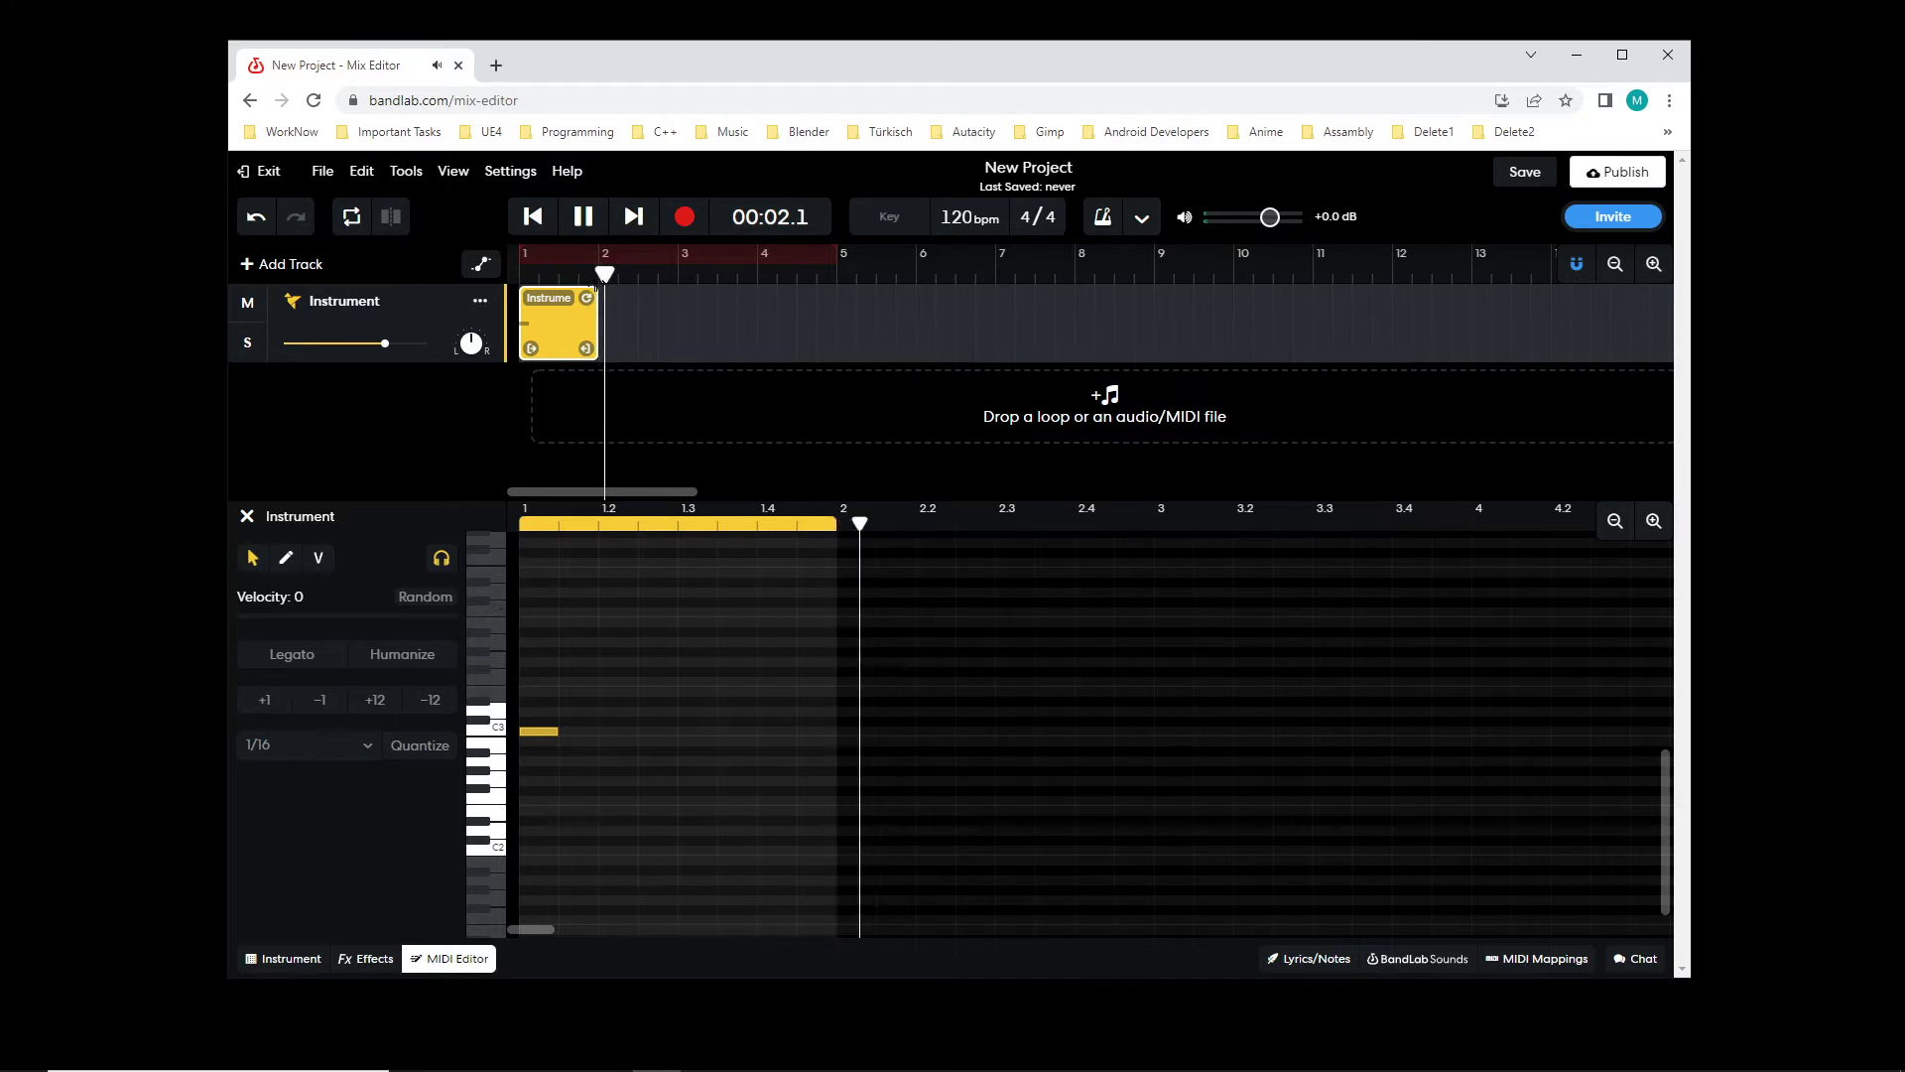
key(space)
key(space)
key(space)
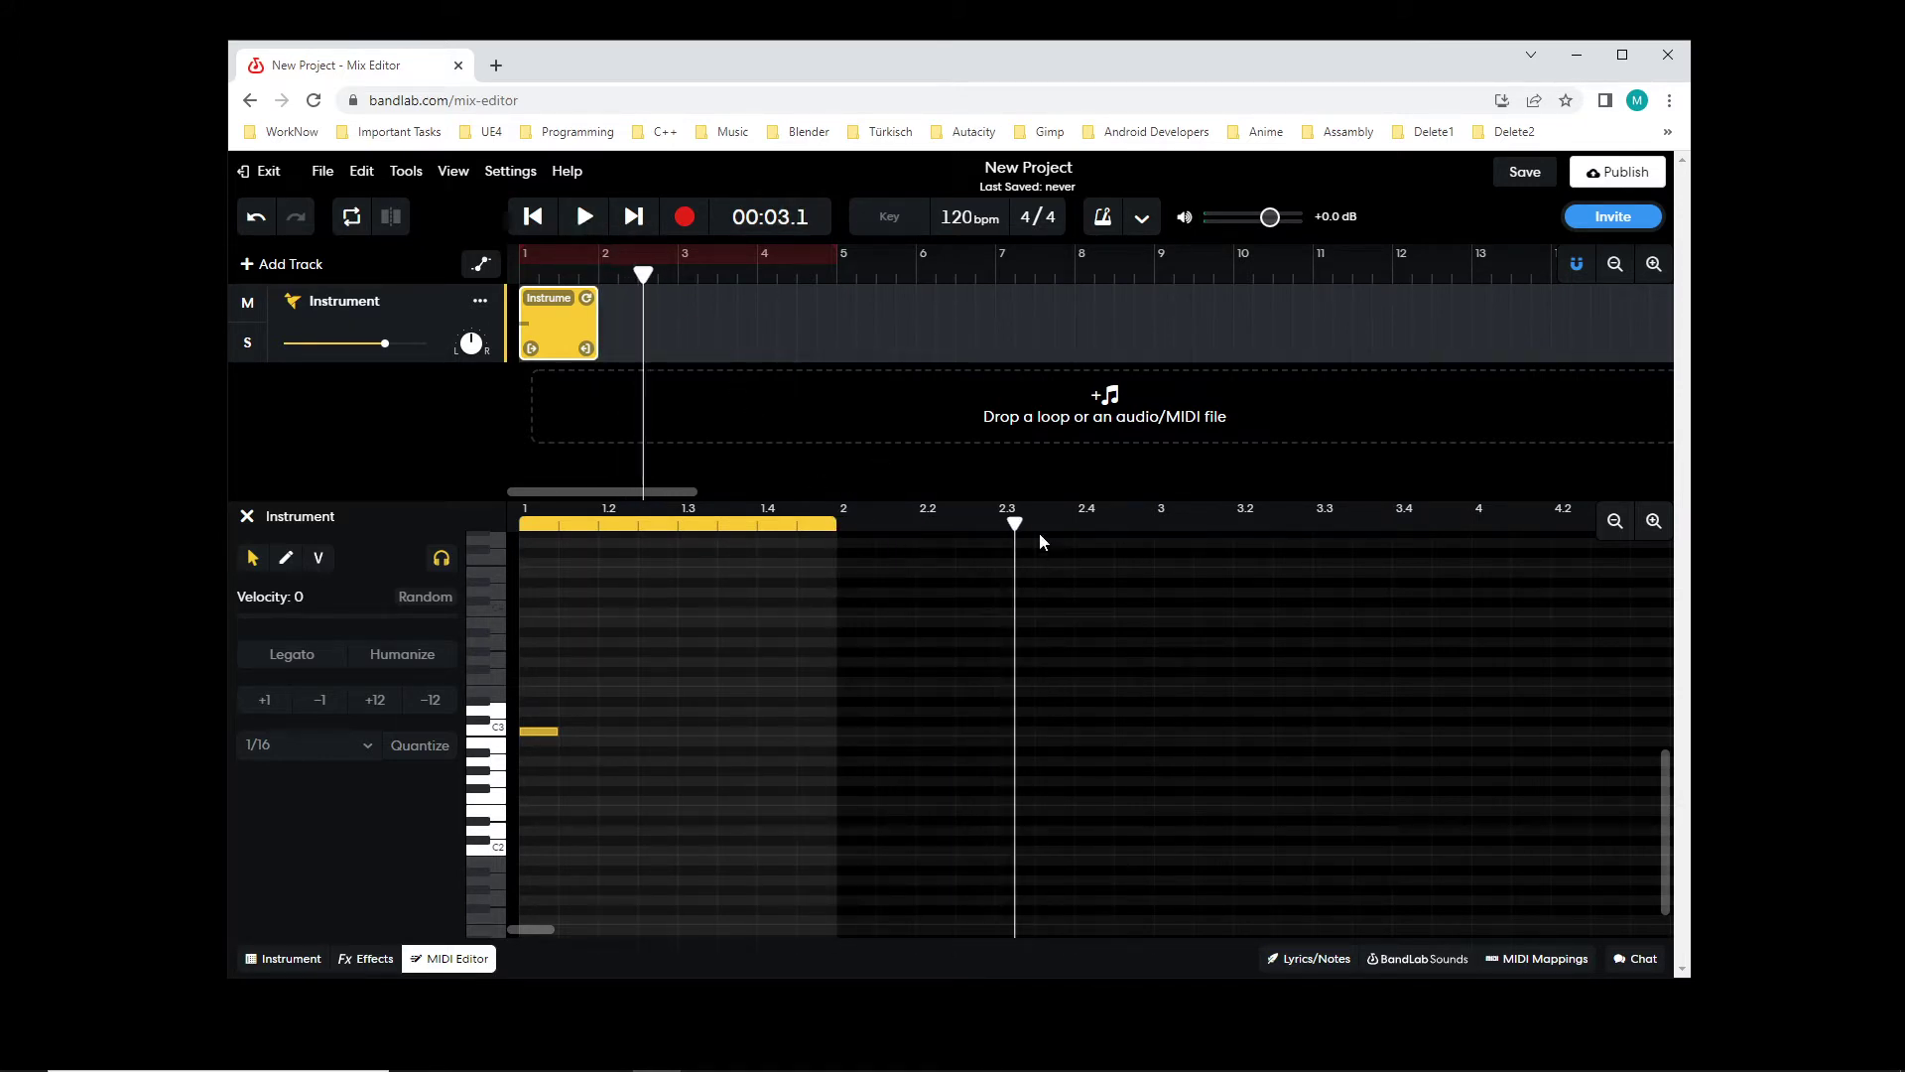
drag(1014, 522, 842, 512)
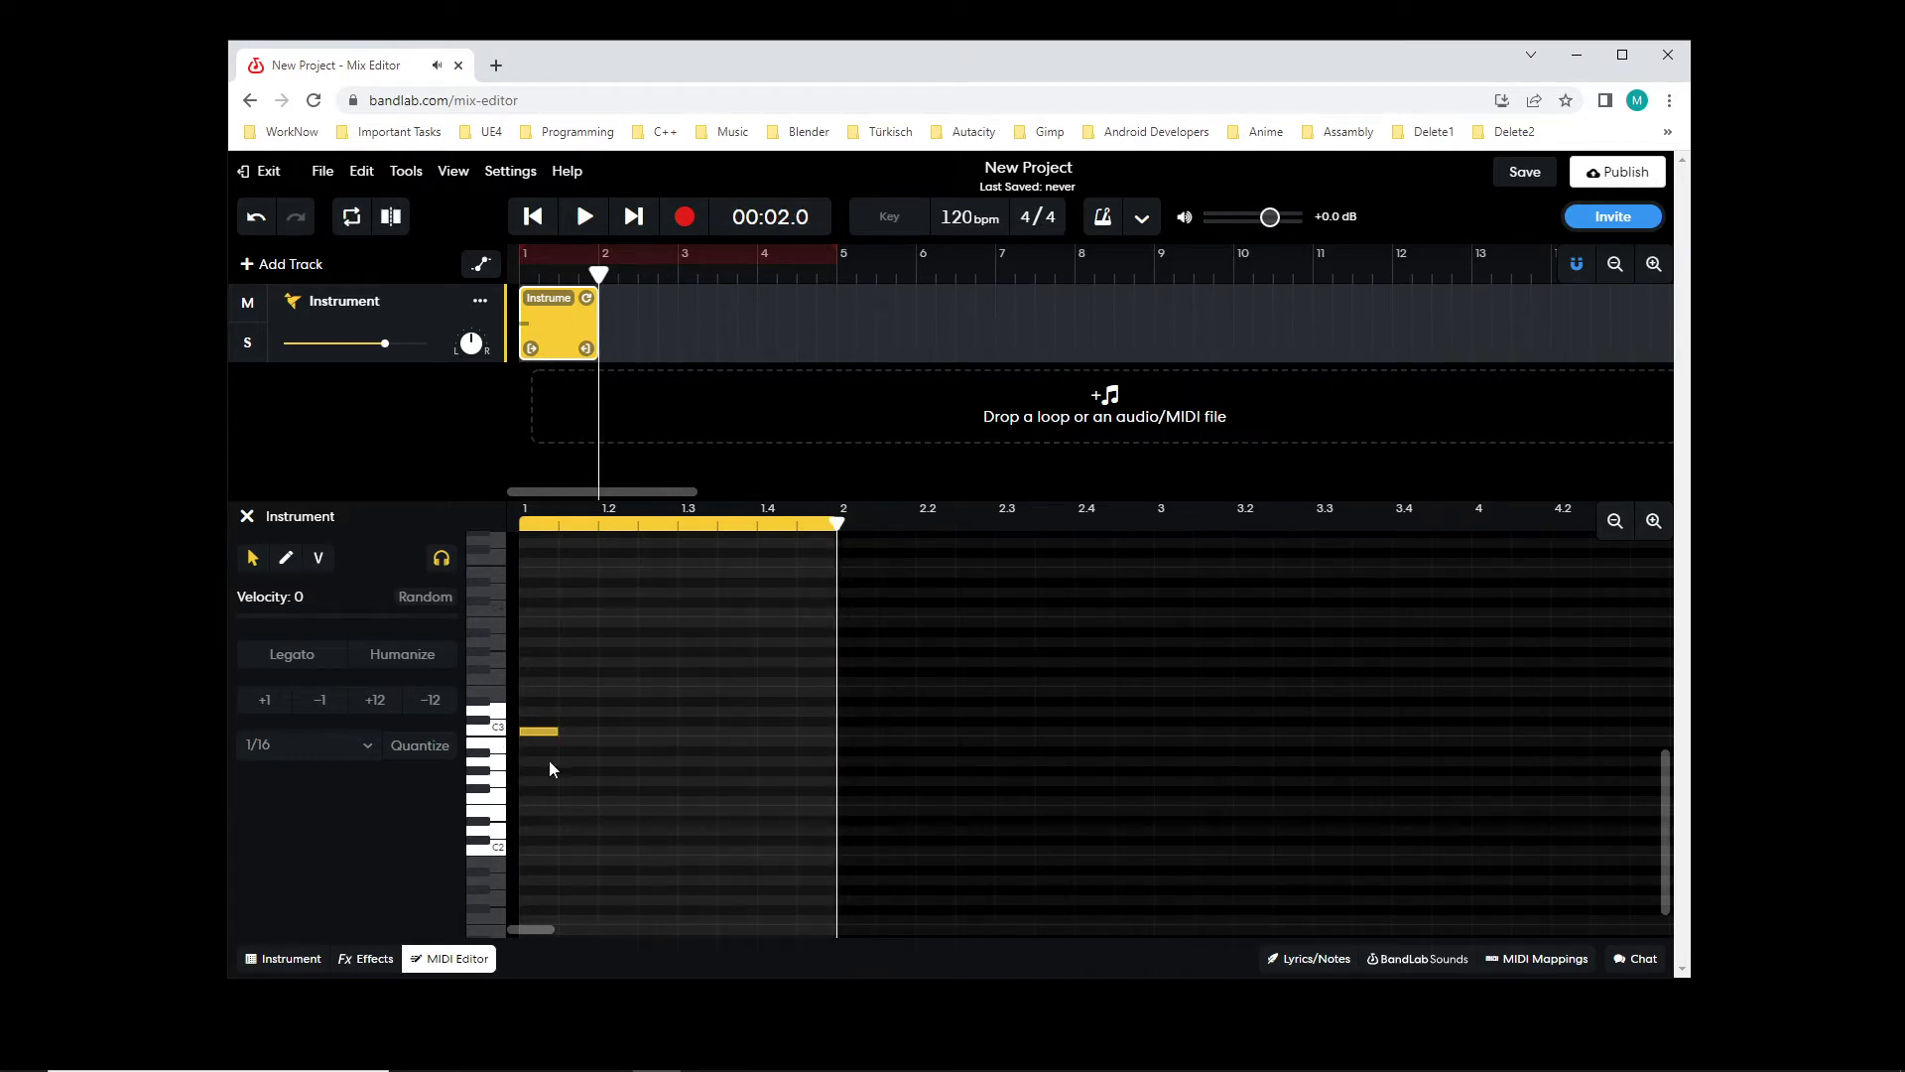
- Add a note at the start of bar 2, three rows below C3, and play the clip from the beginning
double_click(851, 762)
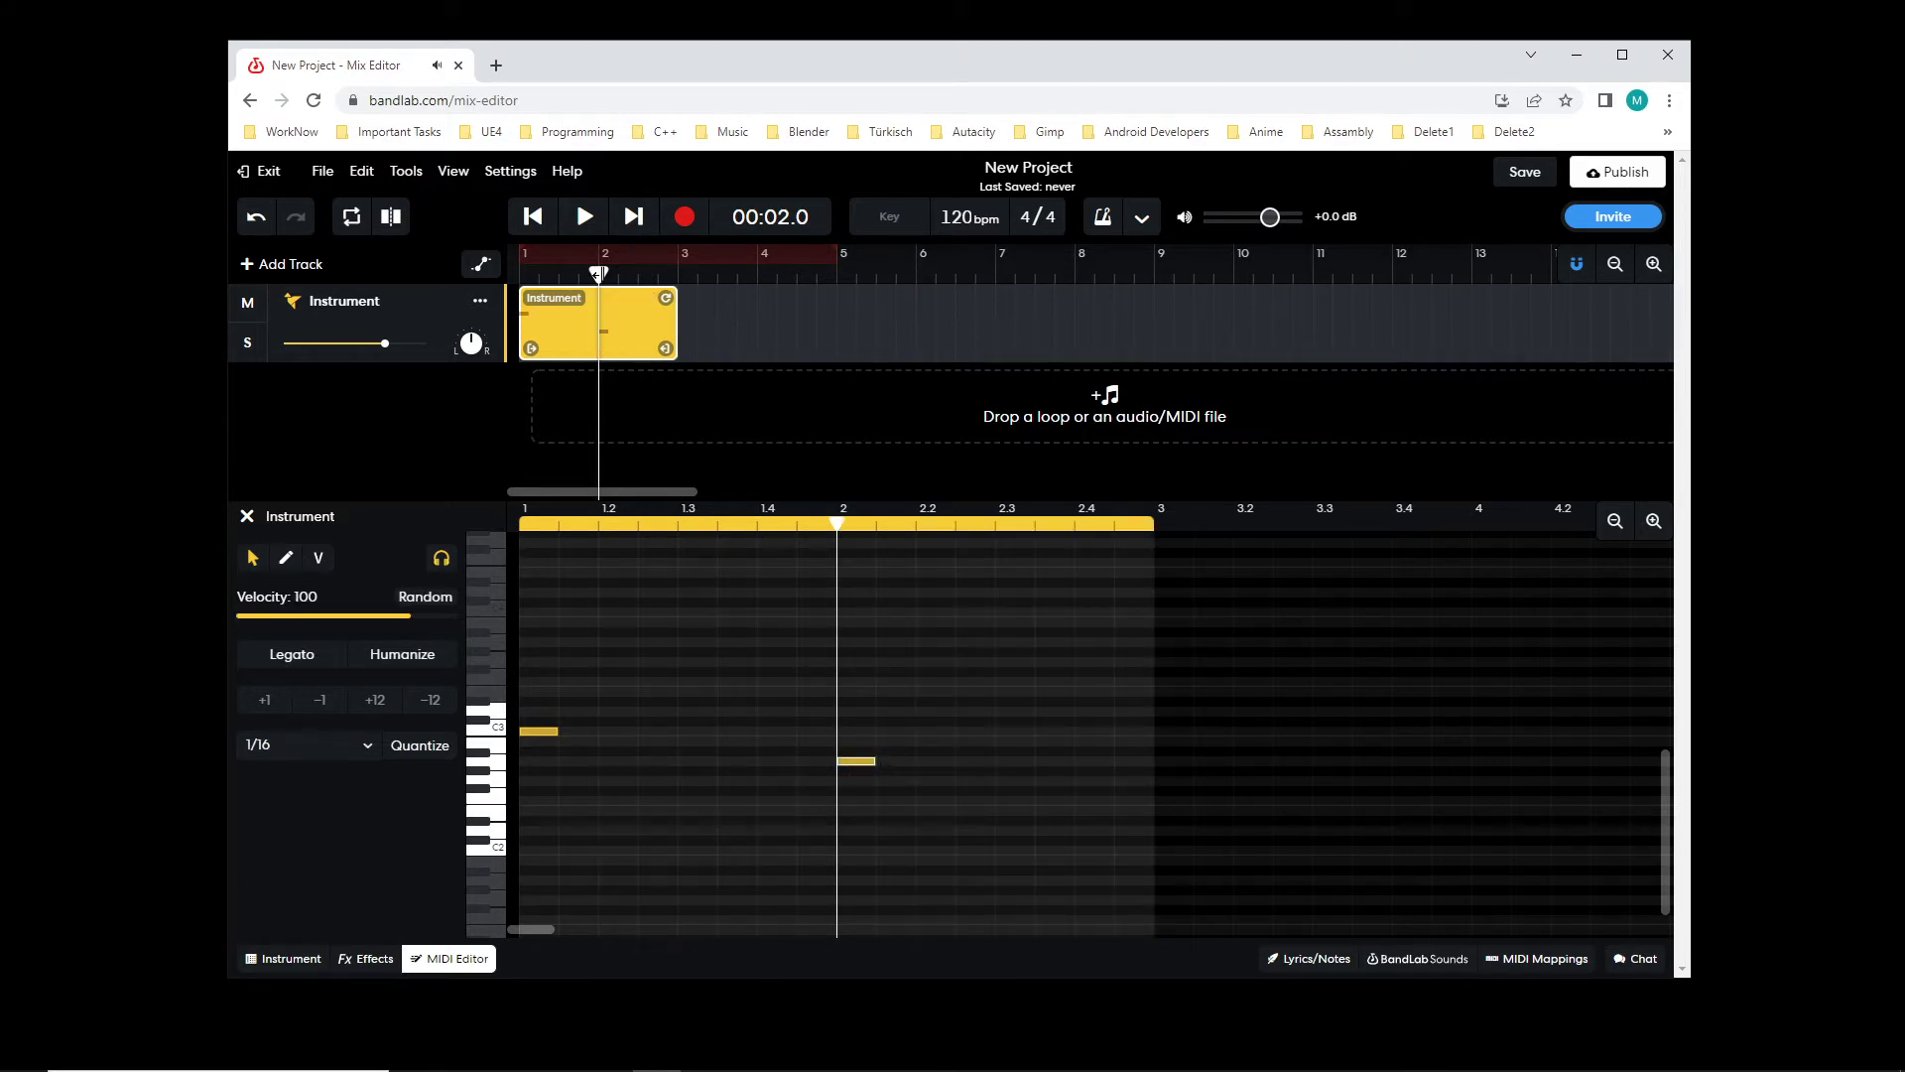
drag(598, 274, 518, 273)
click(585, 218)
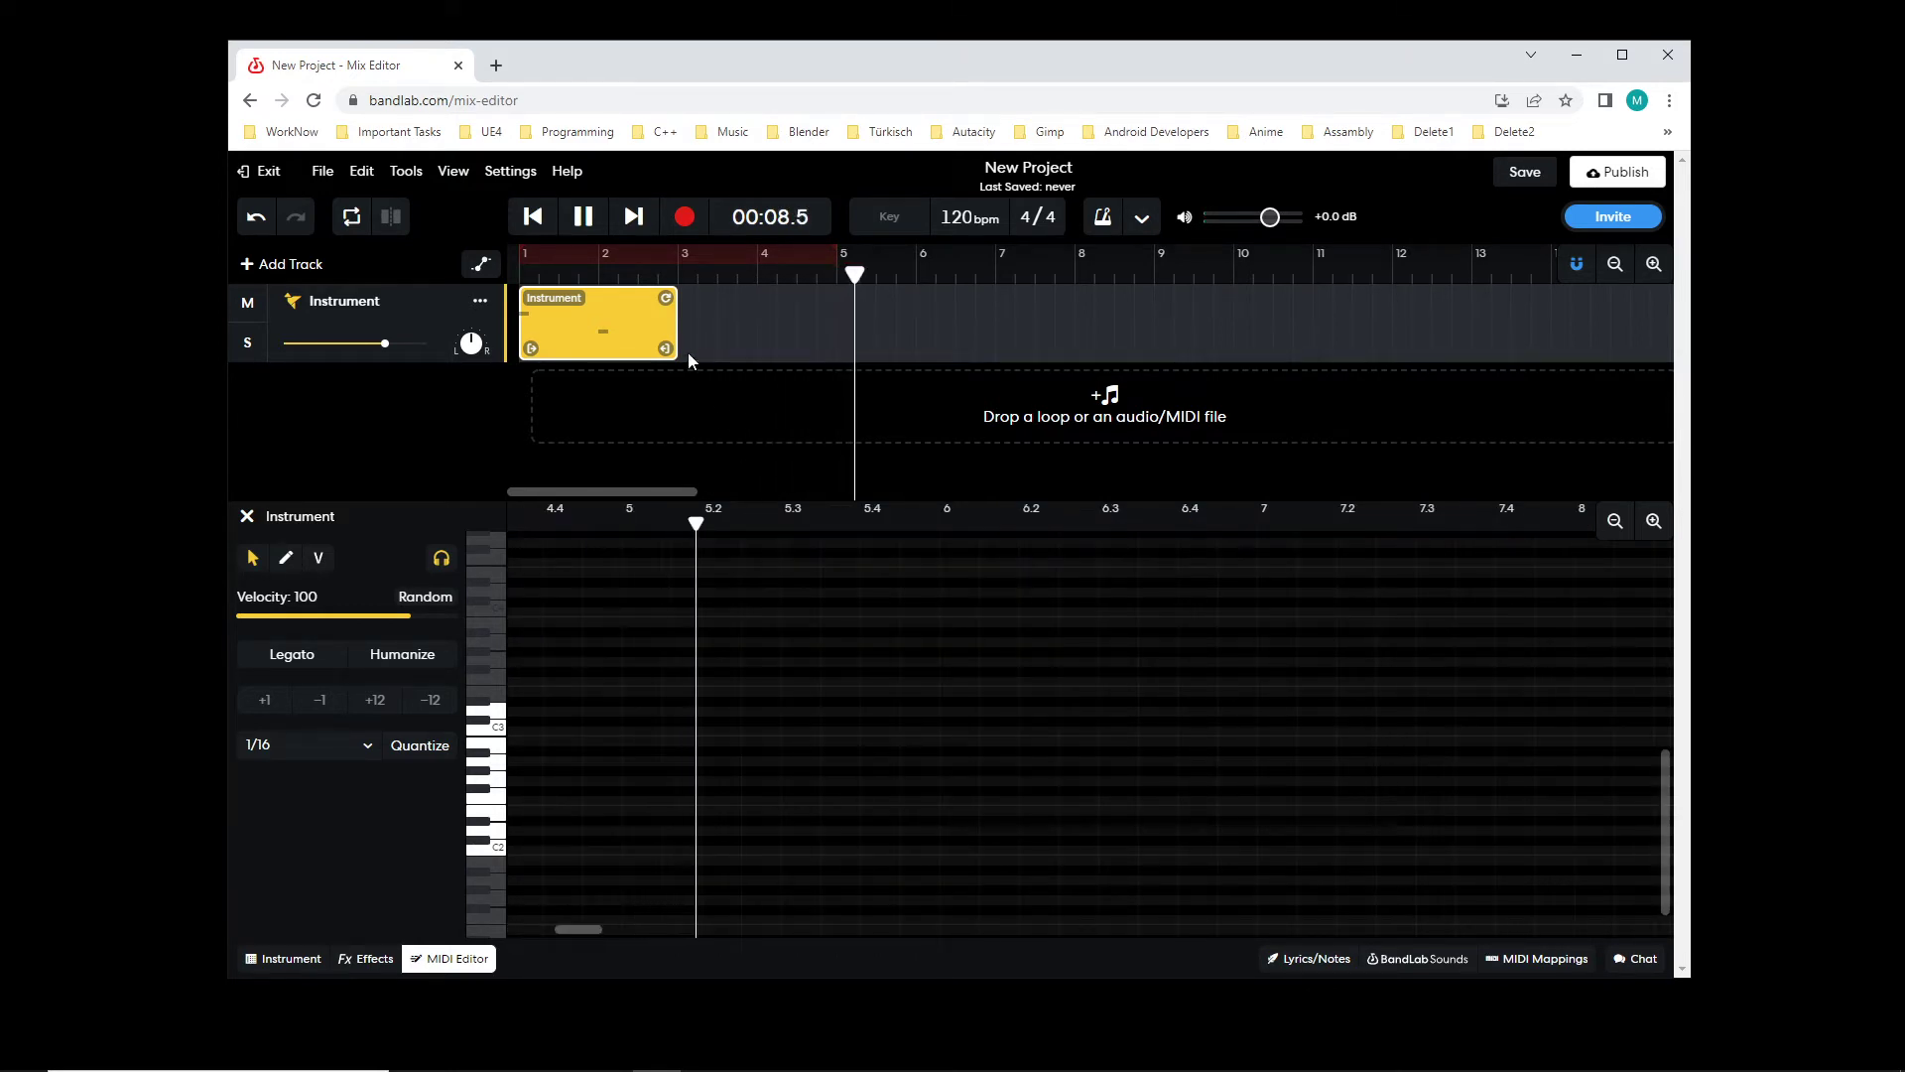
click(534, 221)
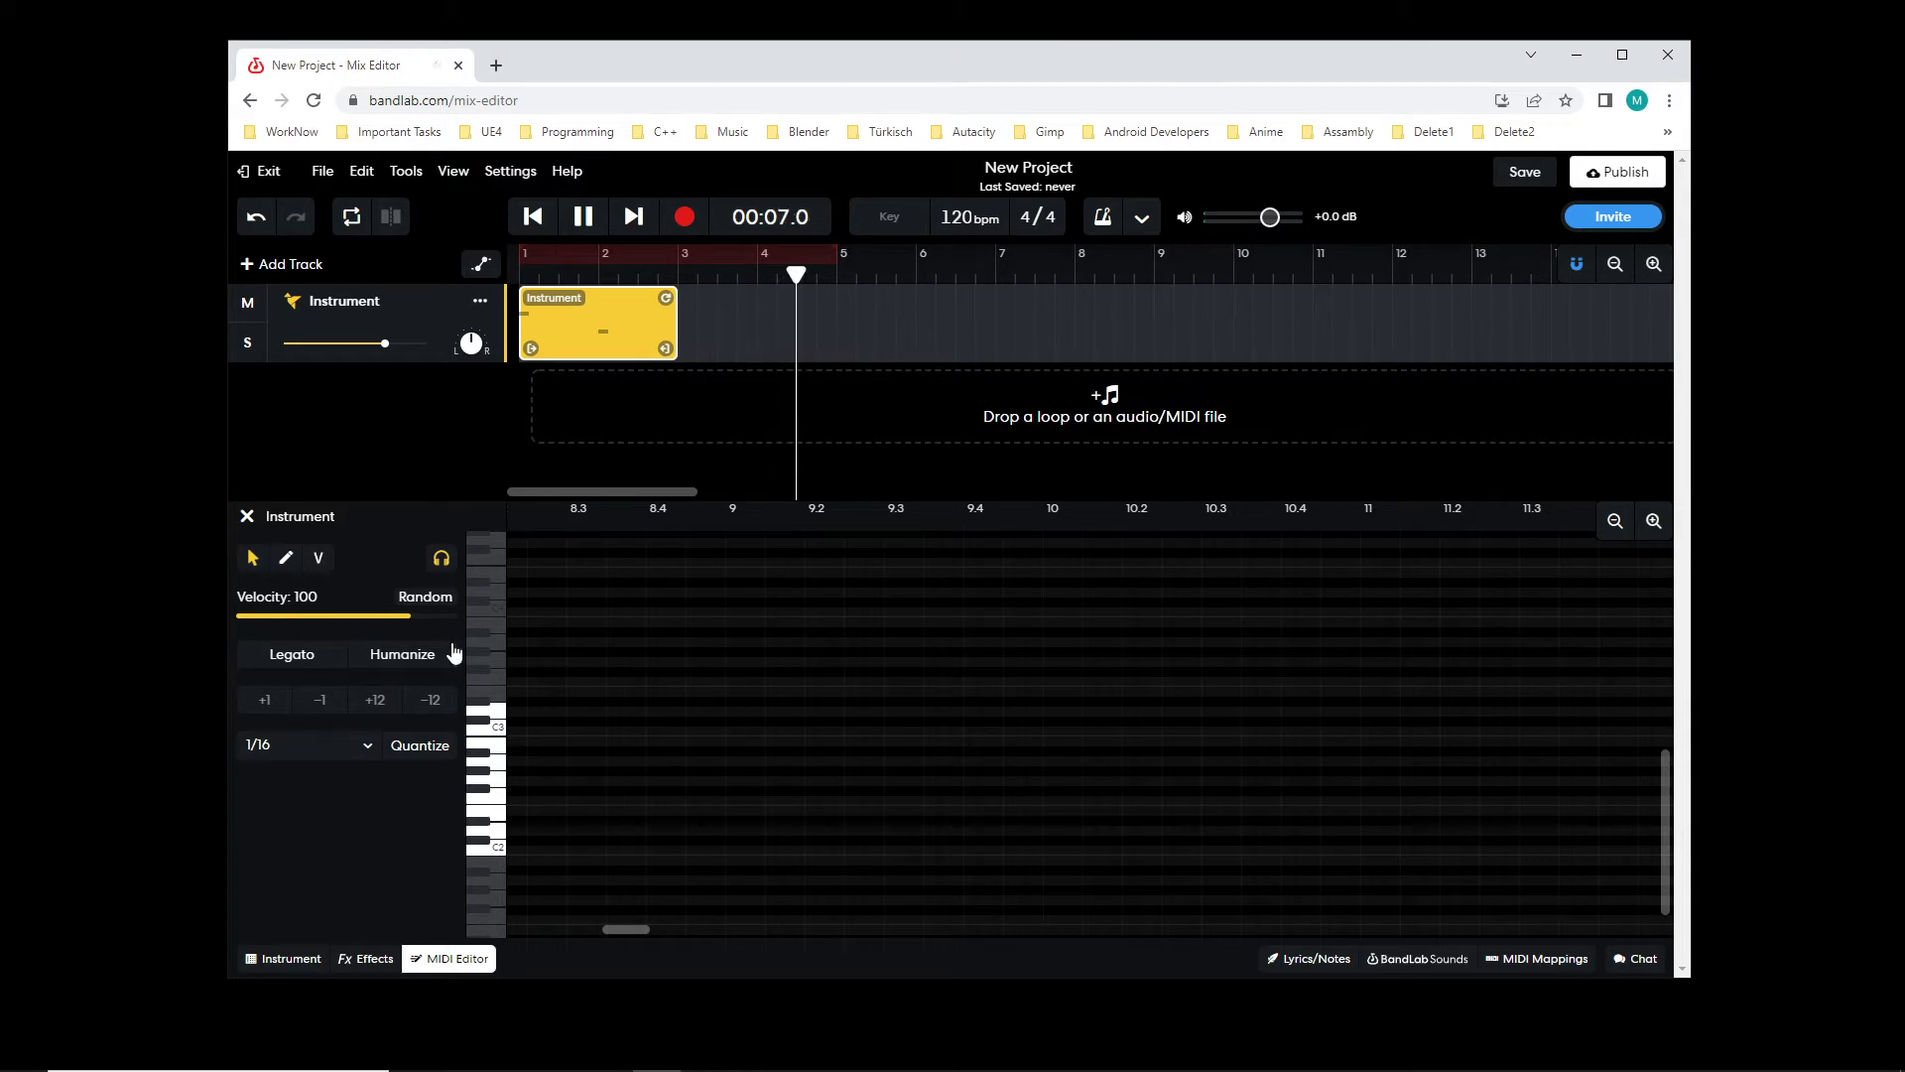
key(space)
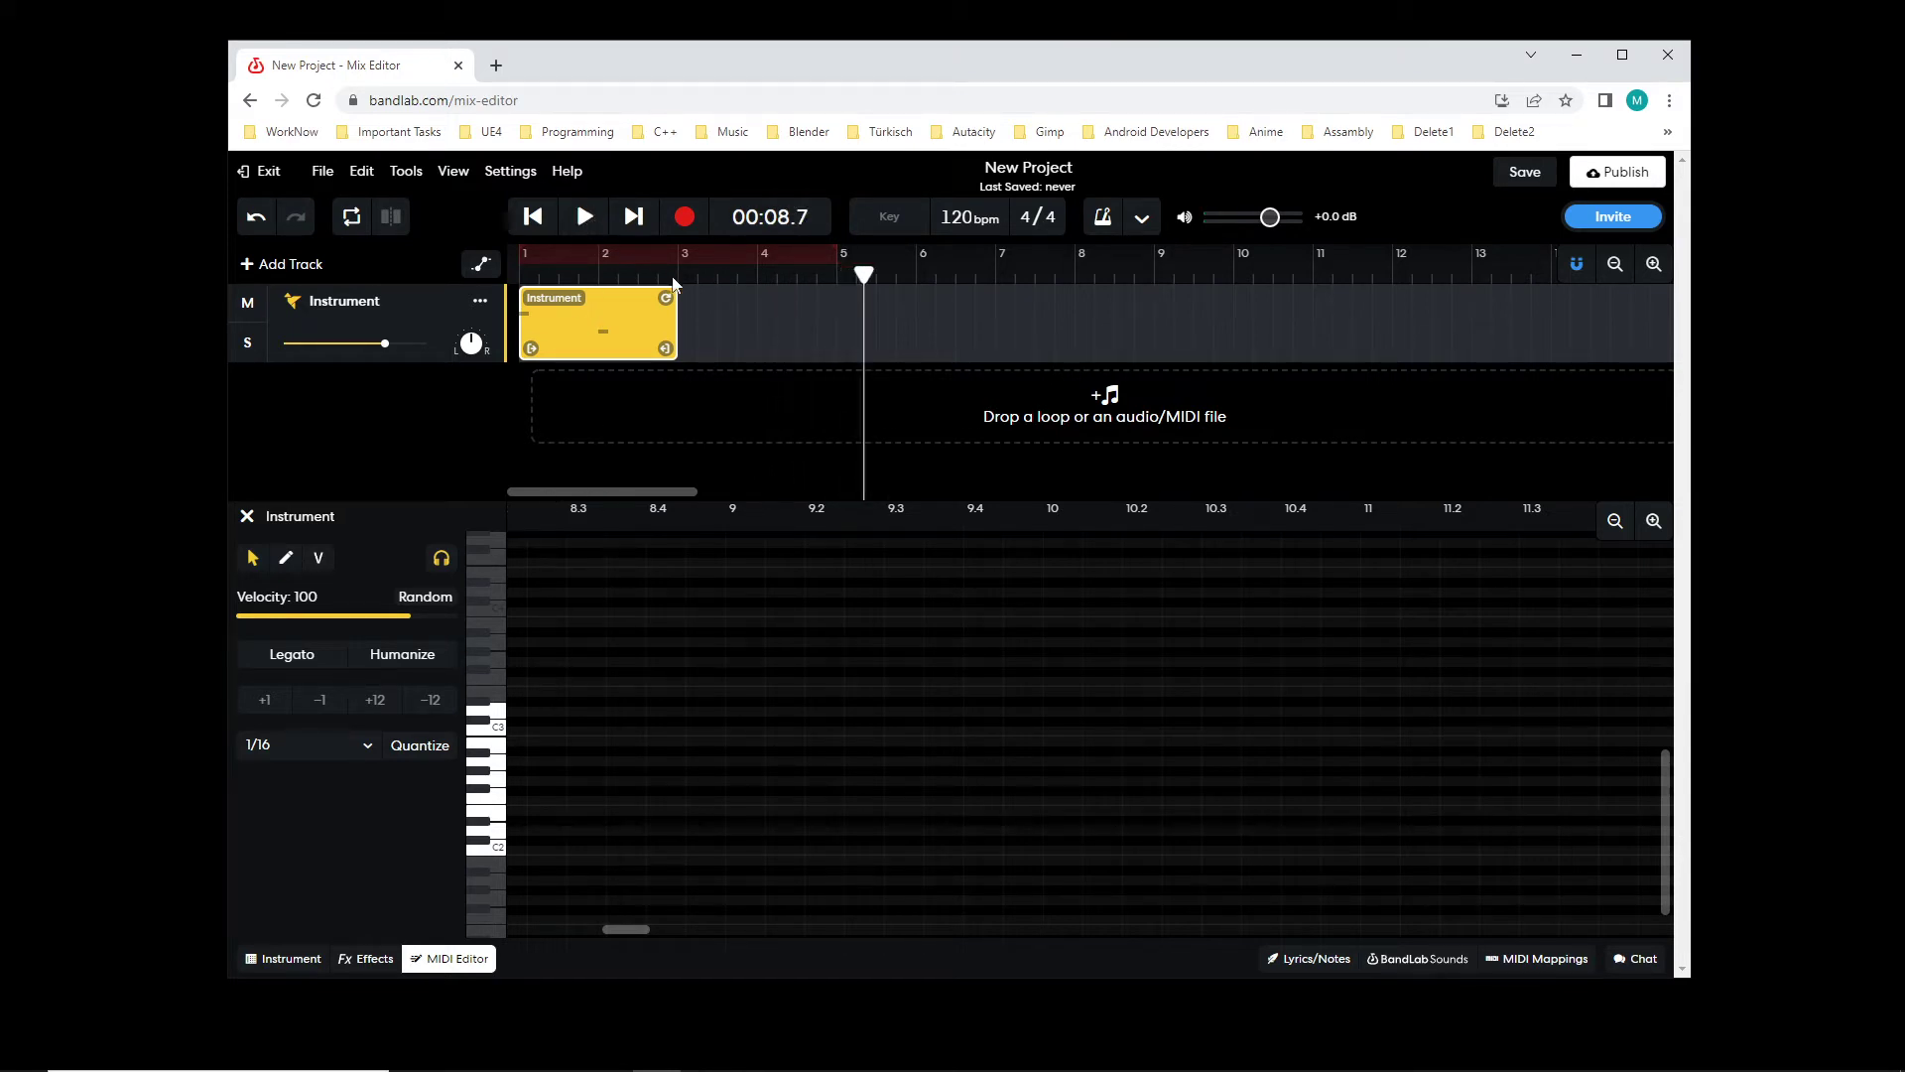
- Replay the clip from the start and delete the note at the start of bar 2
drag(864, 274, 498, 283)
click(583, 220)
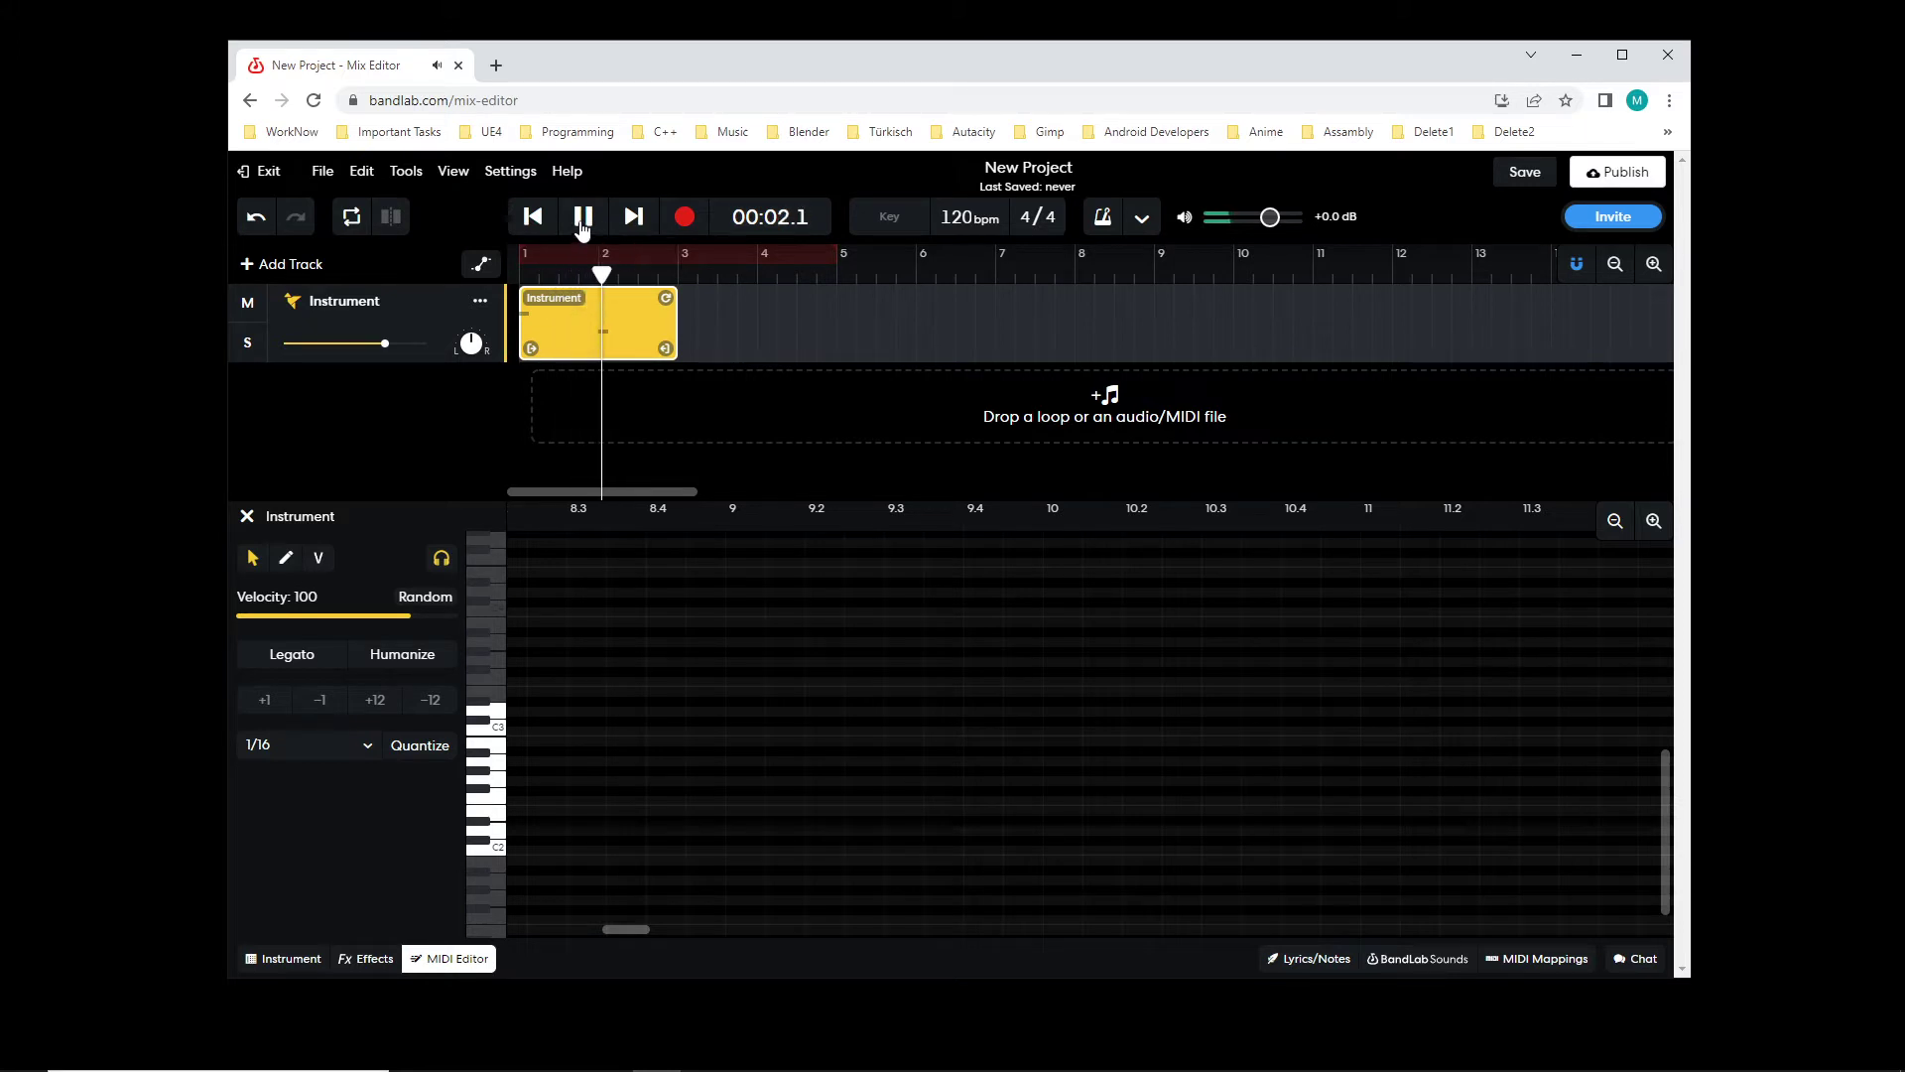
key(space)
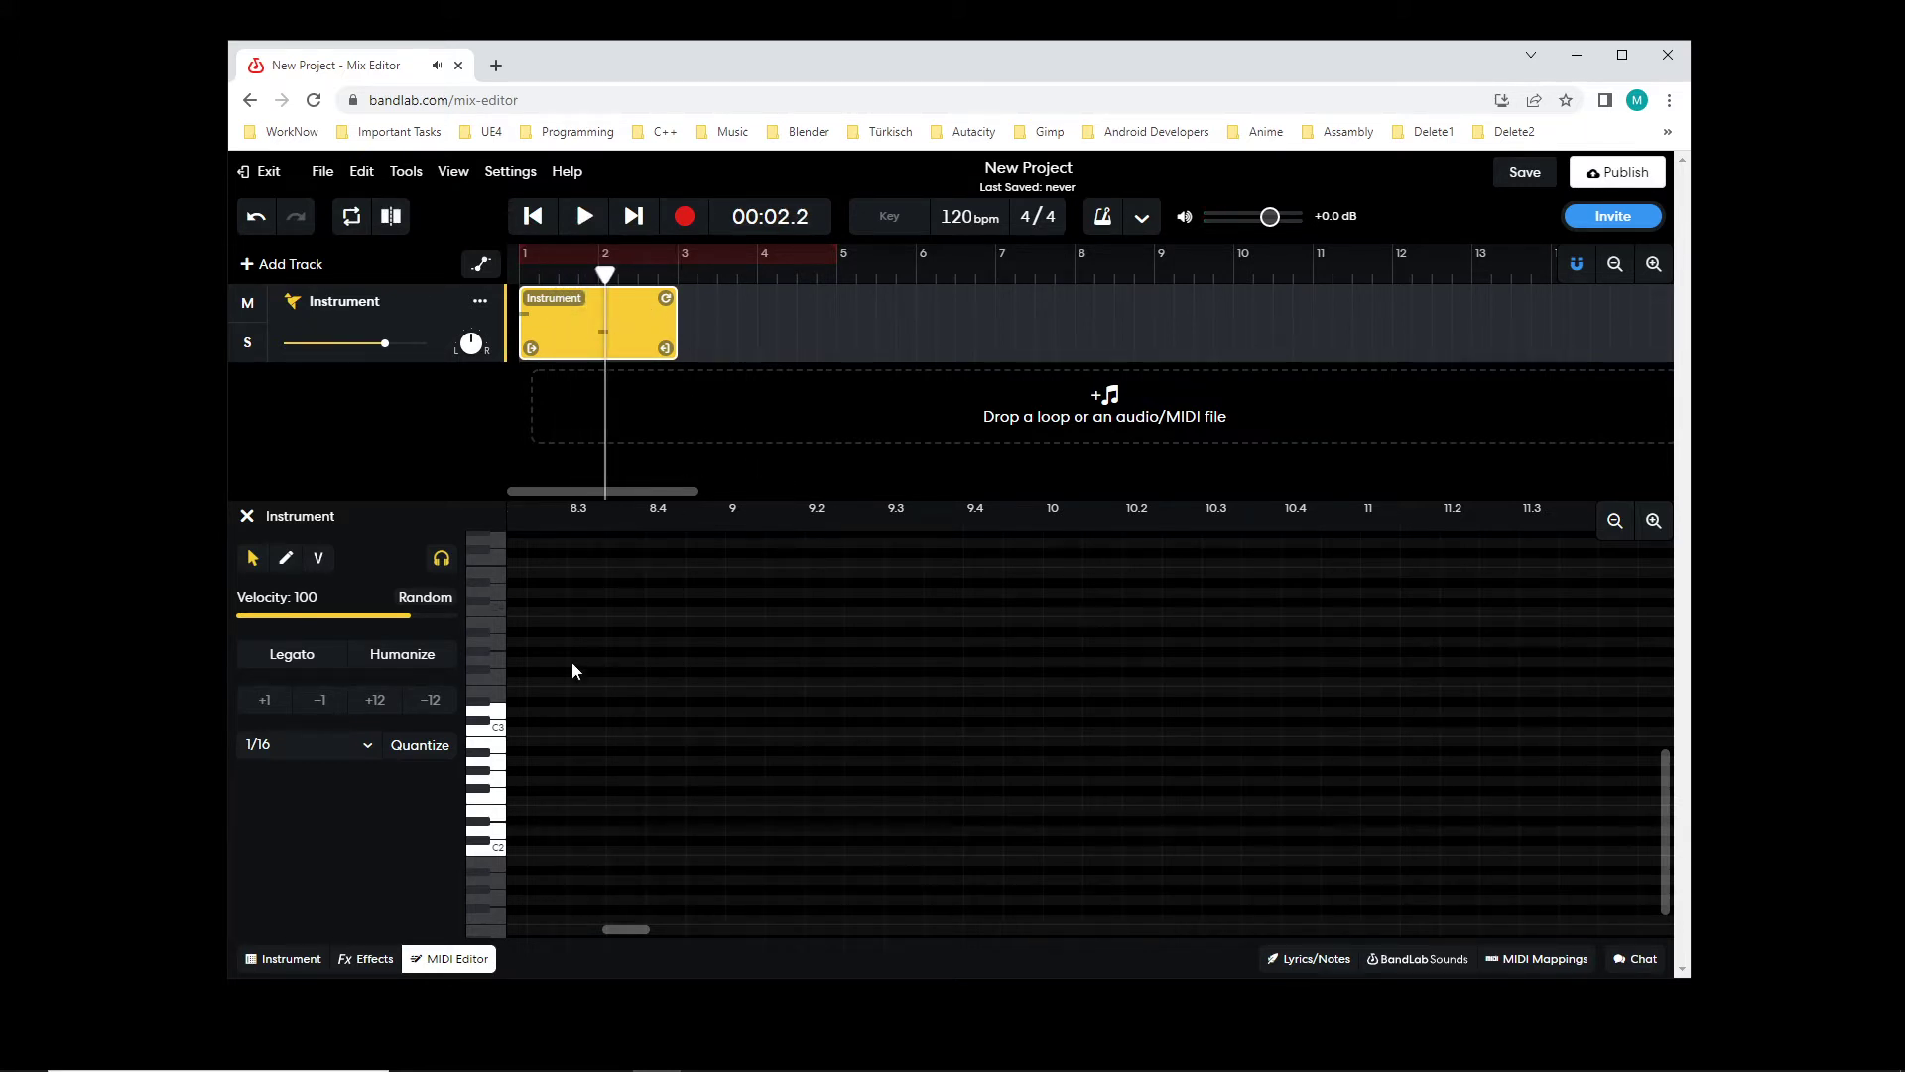
drag(619, 931, 525, 930)
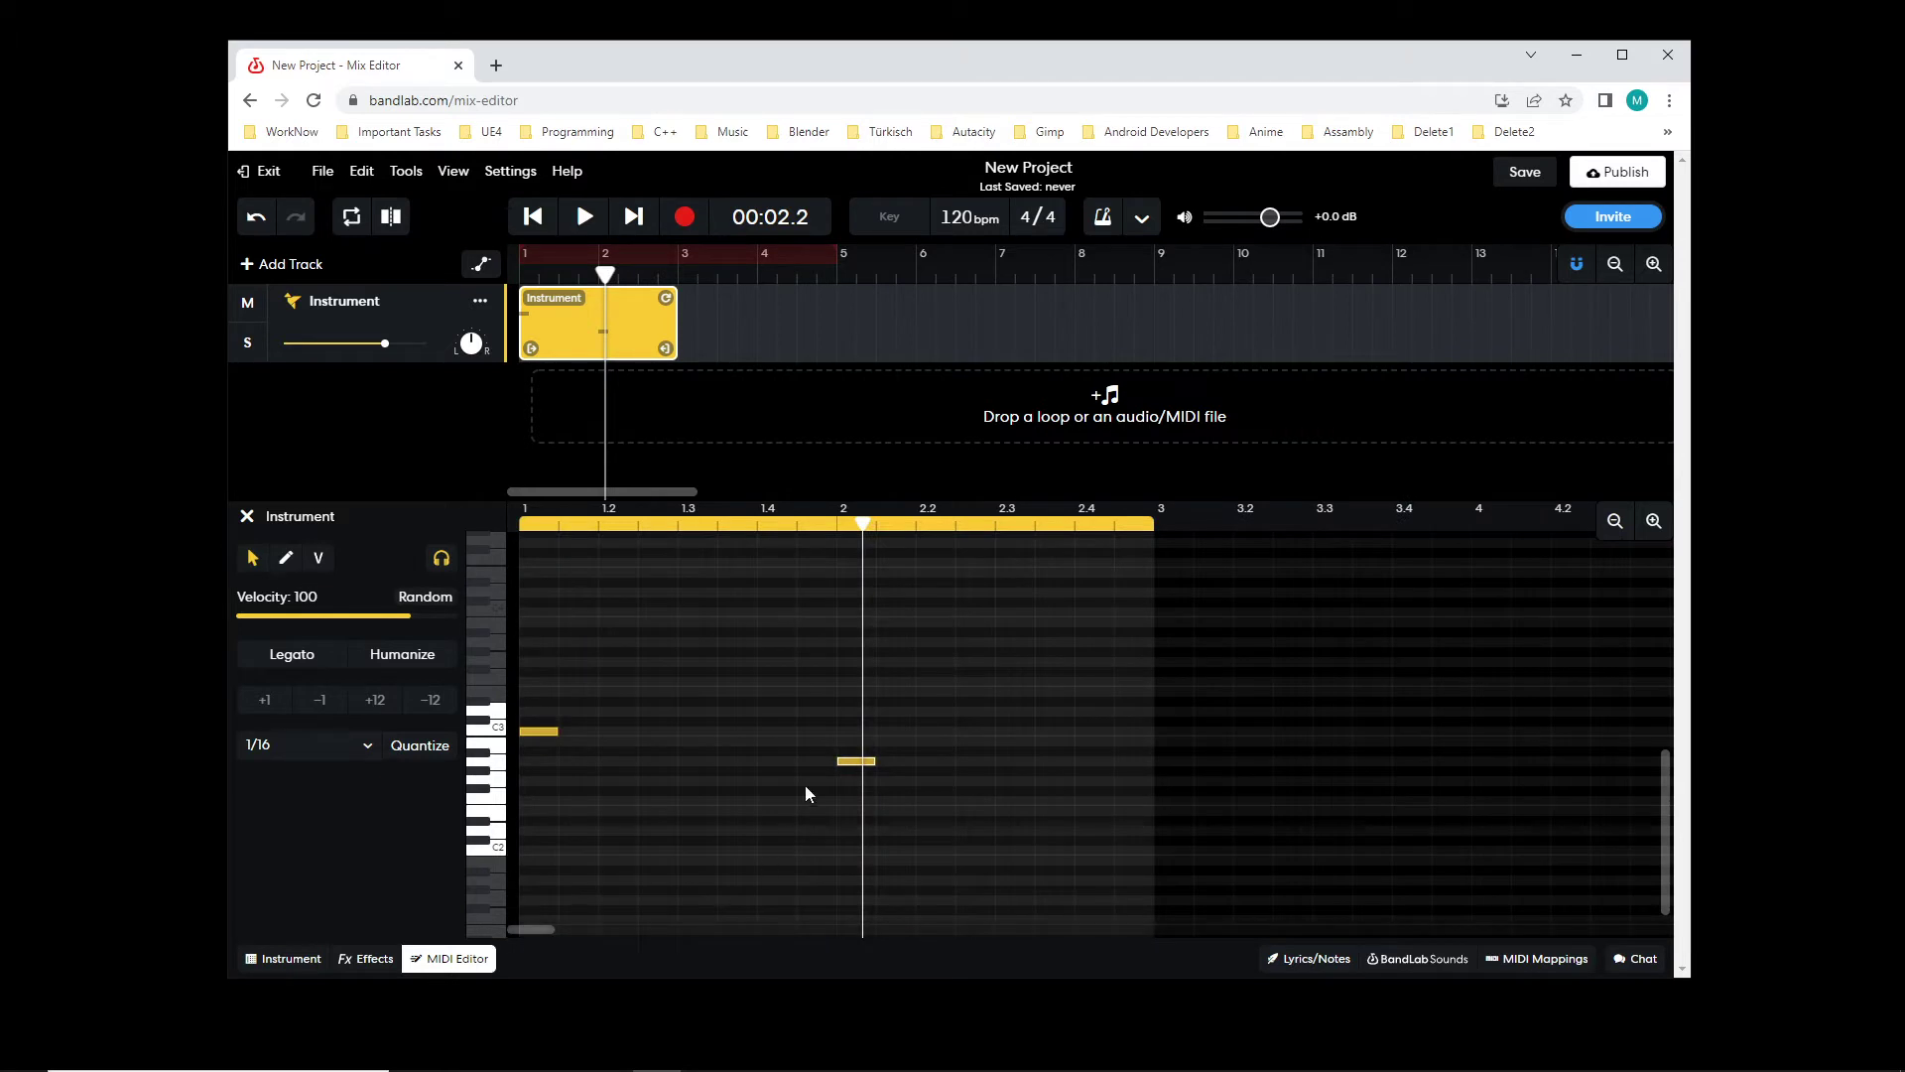
double_click(853, 762)
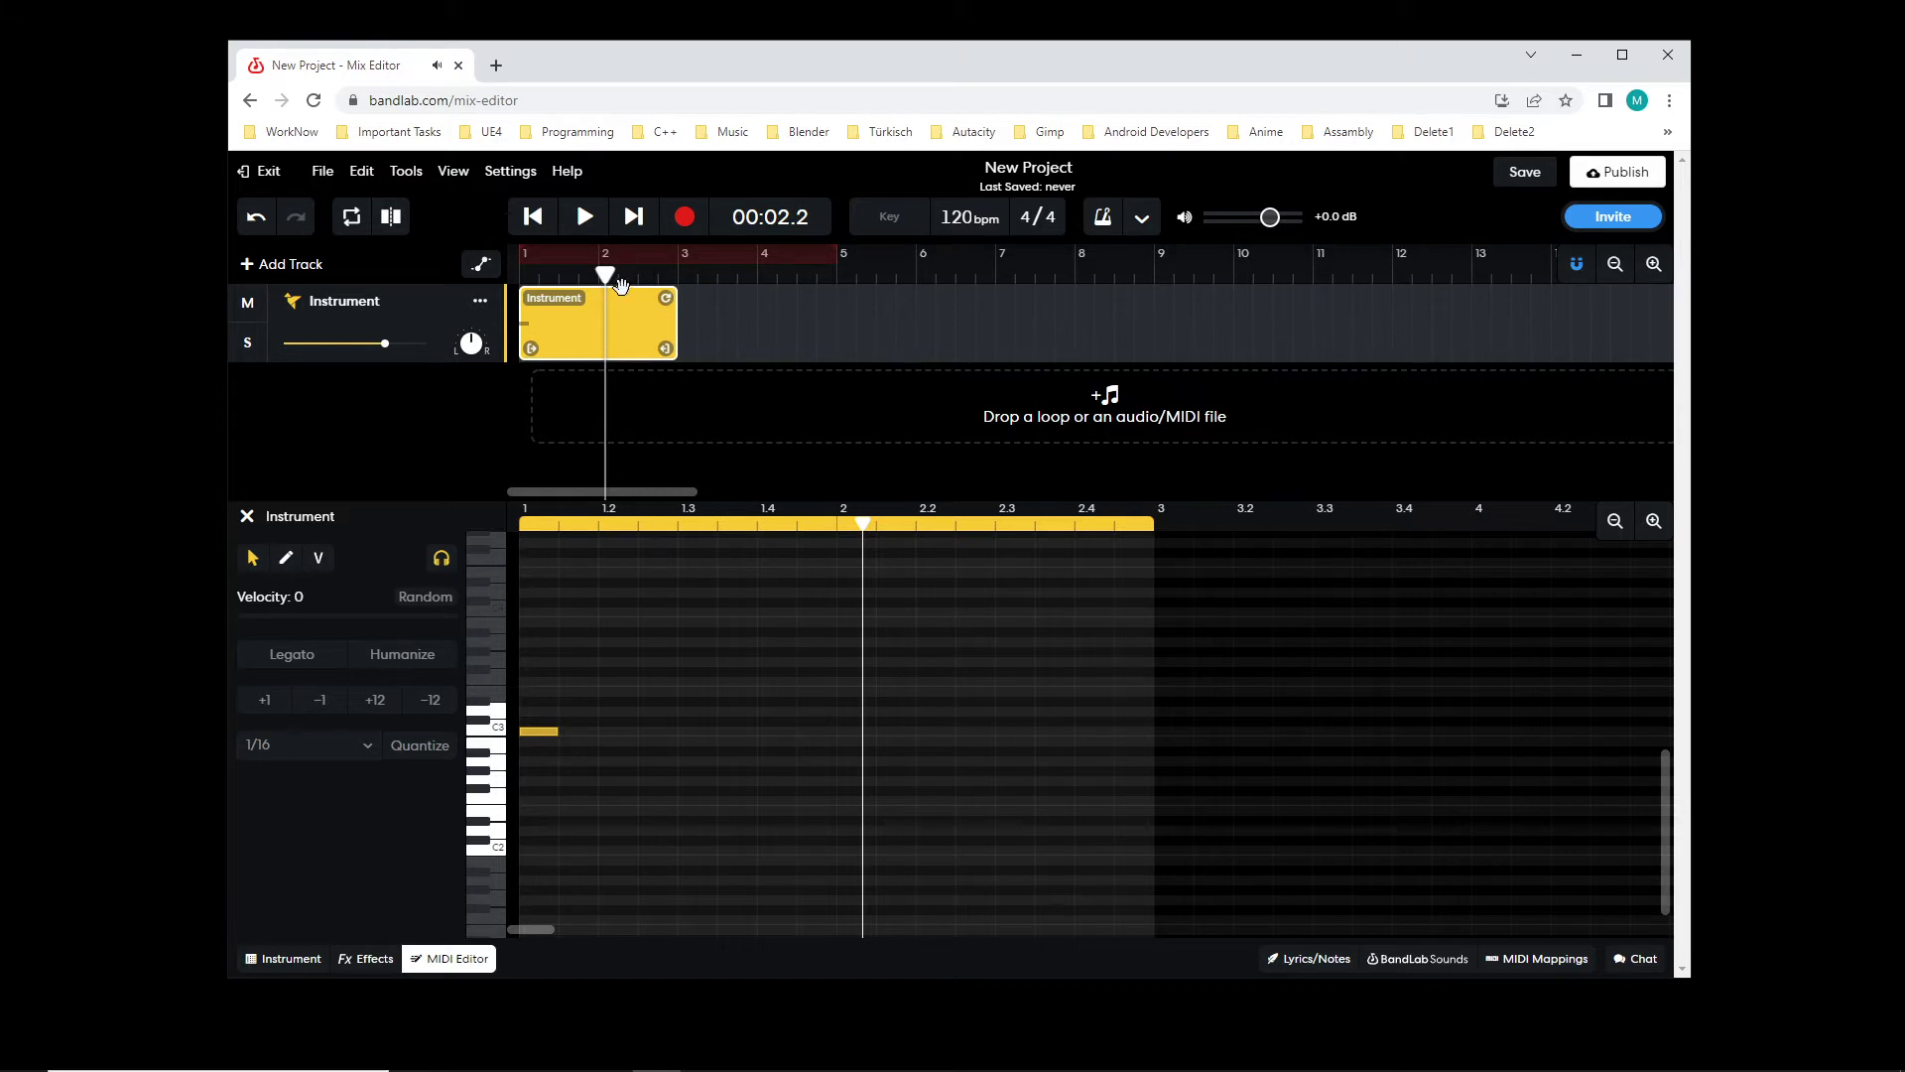
- Split the instrument region at the start of bar 2 and delete the empty second part
drag(605, 273, 598, 273)
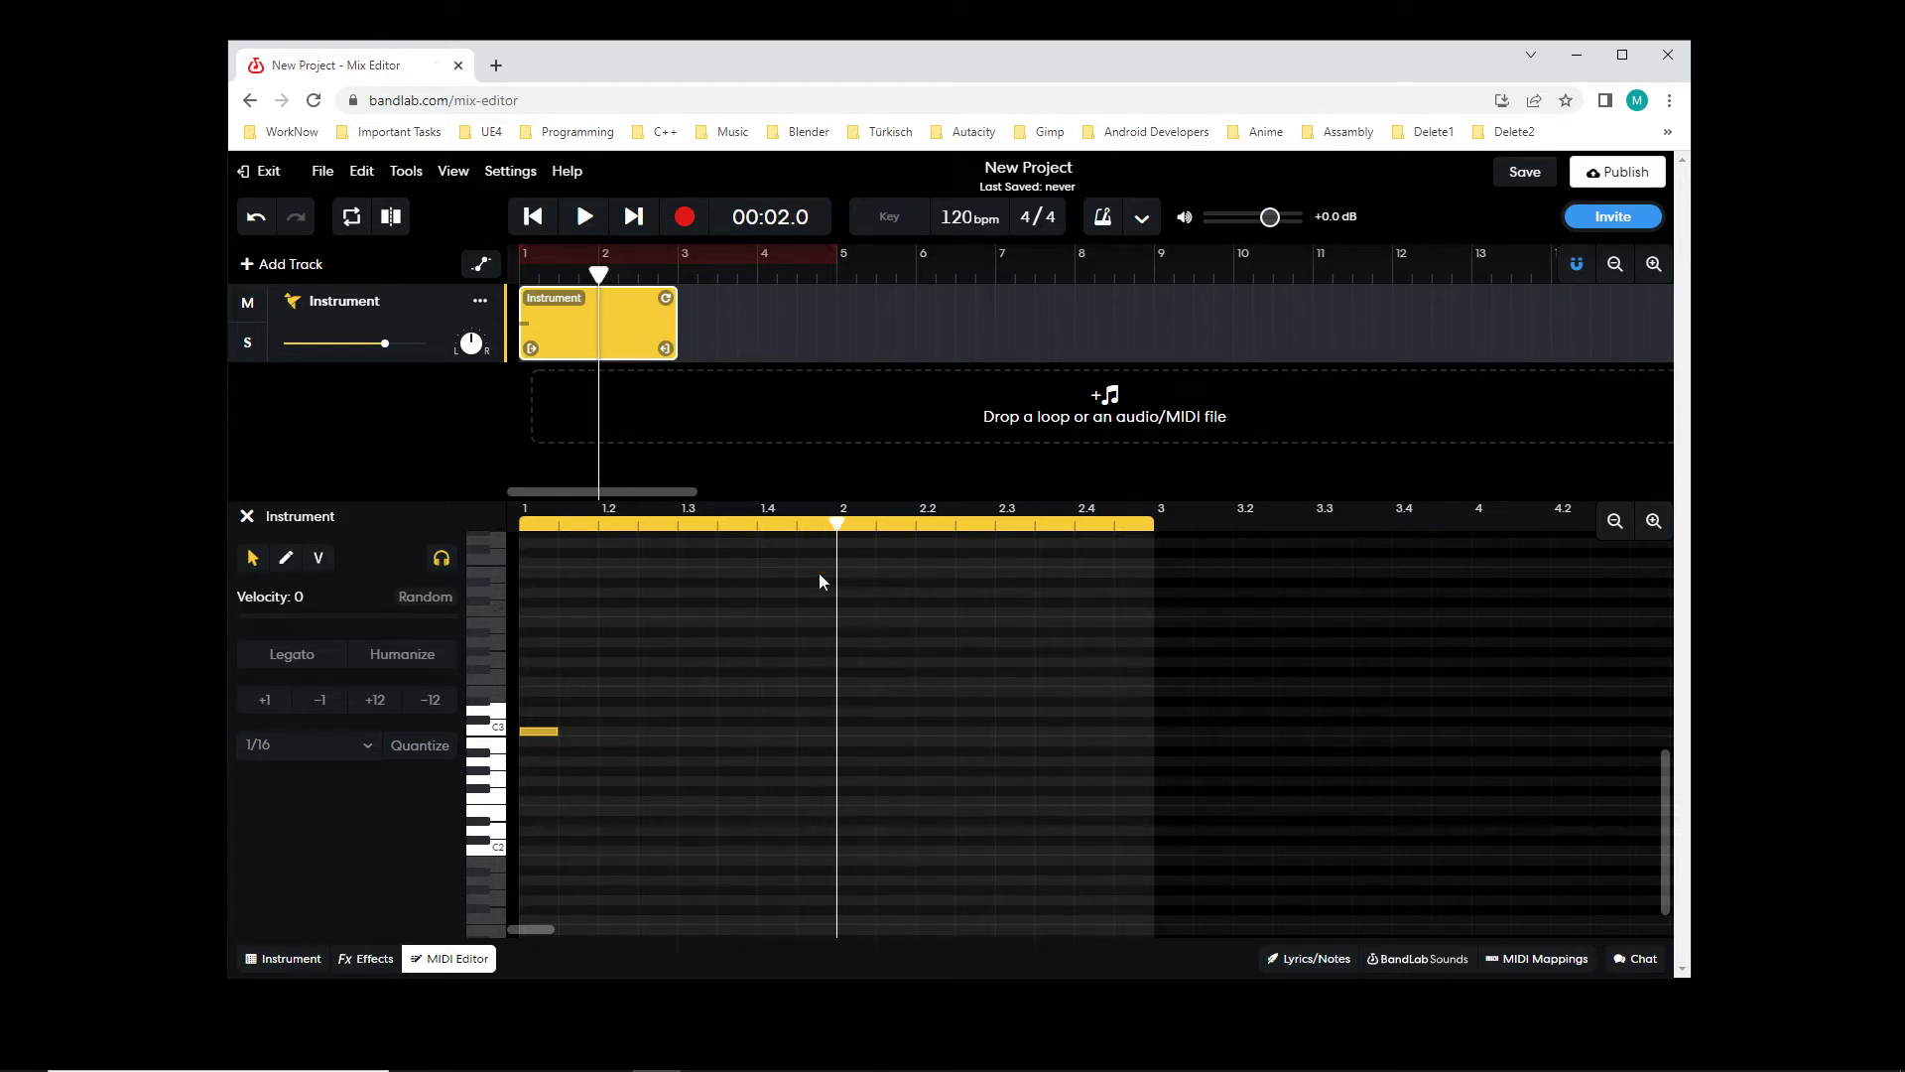
click(391, 216)
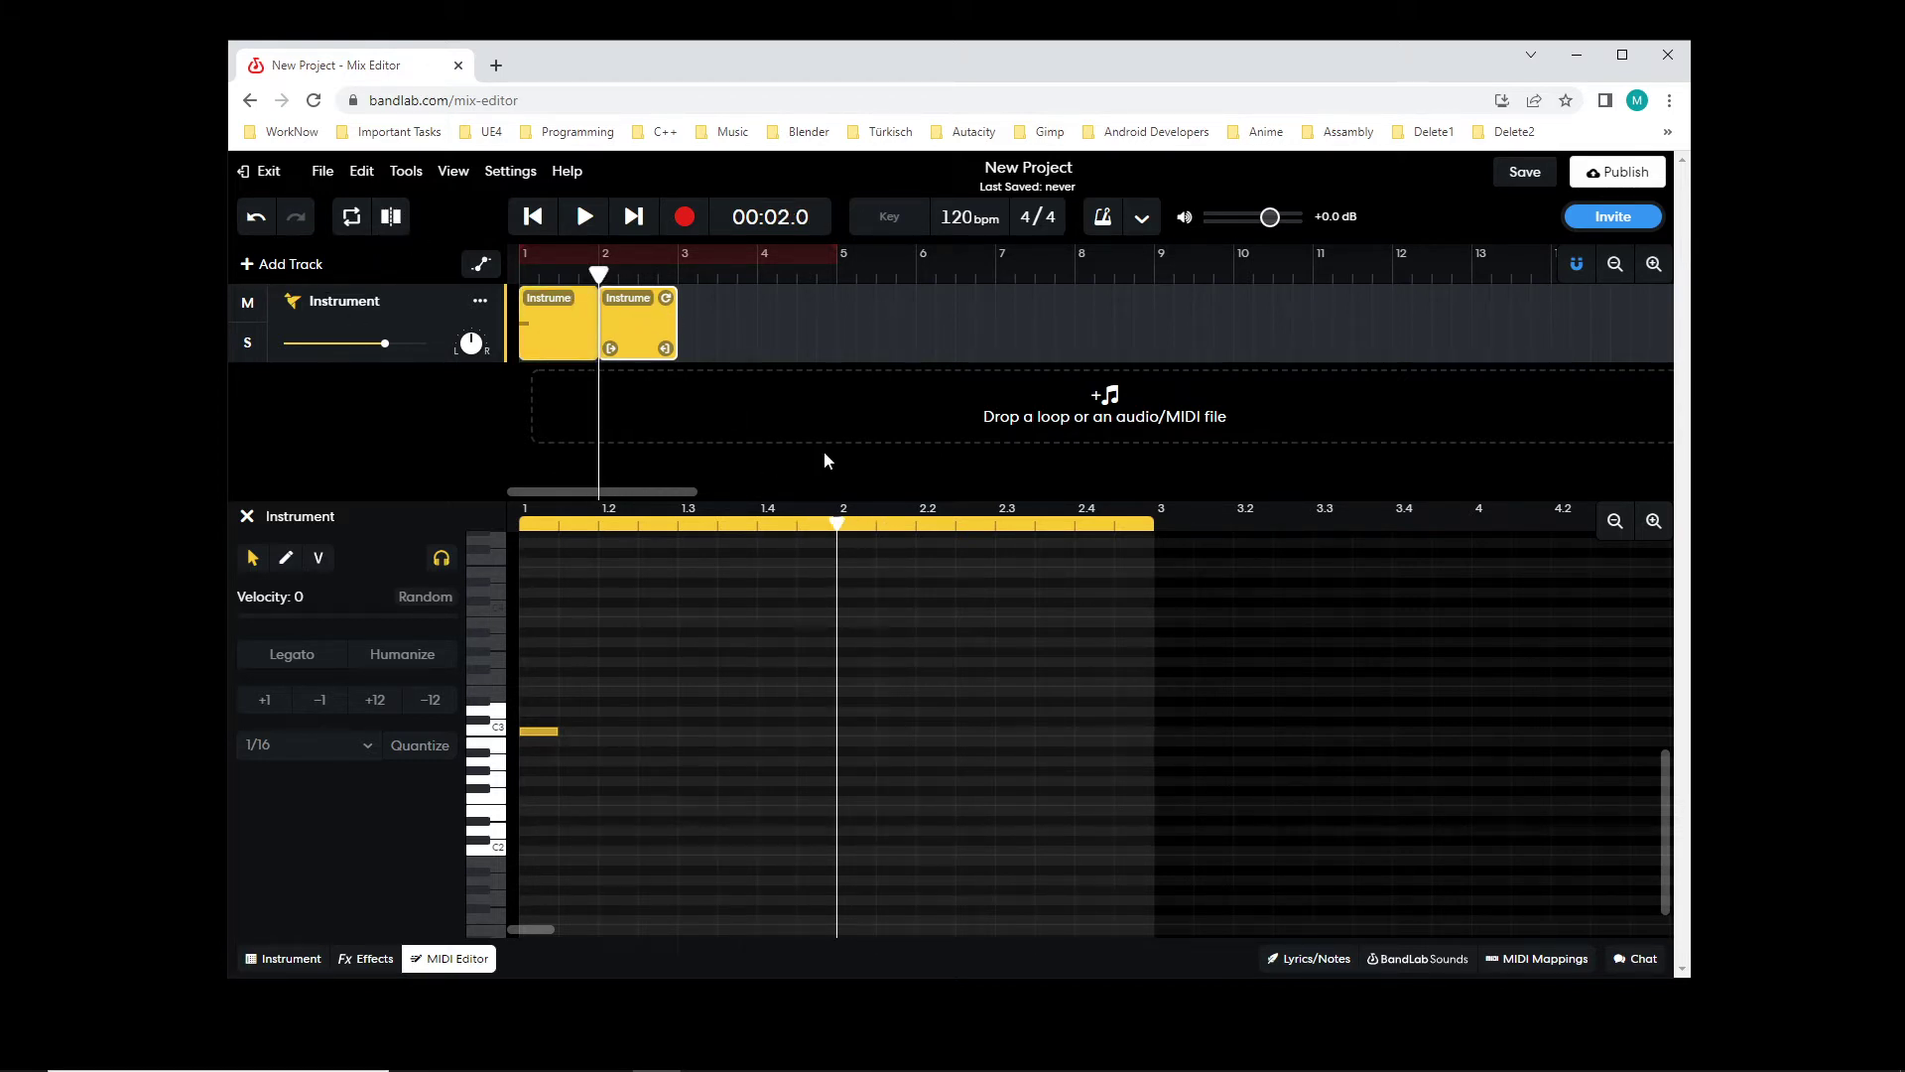
key(Delete)
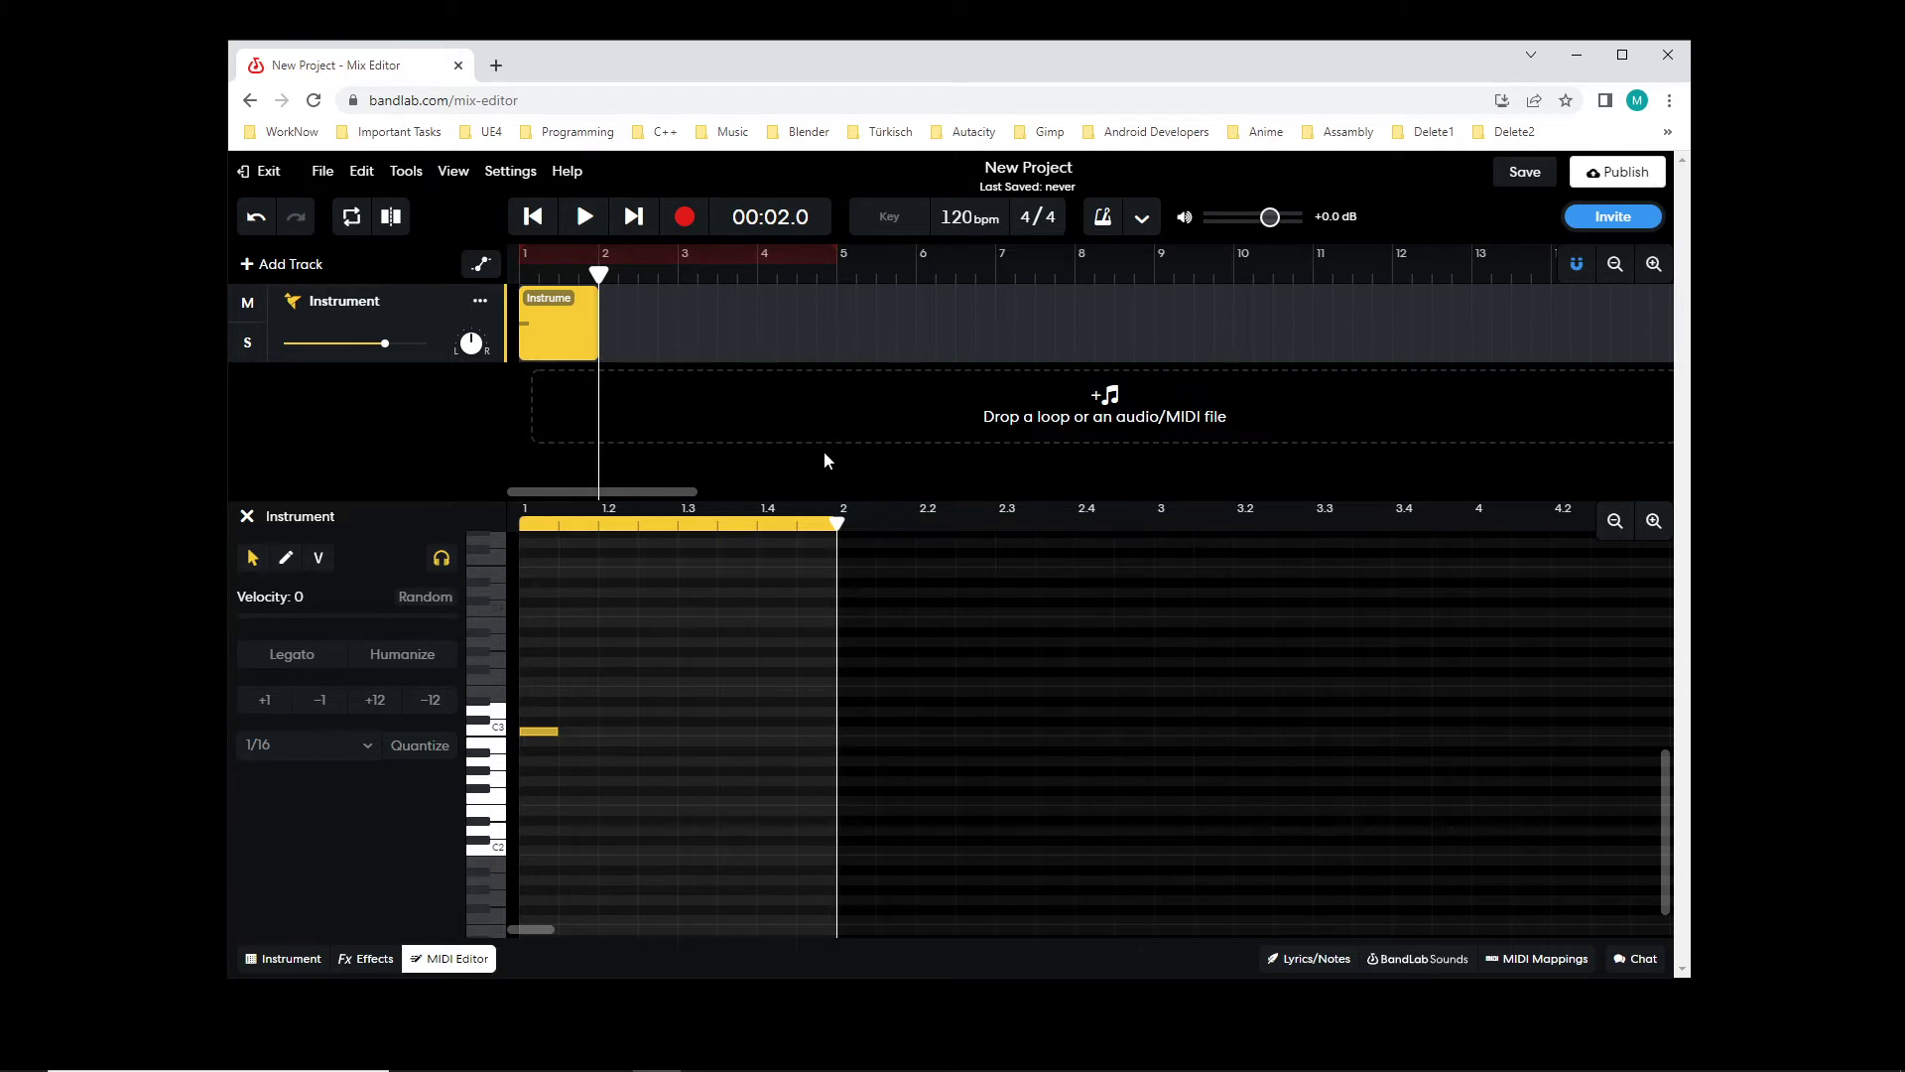
- Play the shortened one-bar clip from the start and pause playback
drag(598, 273, 519, 273)
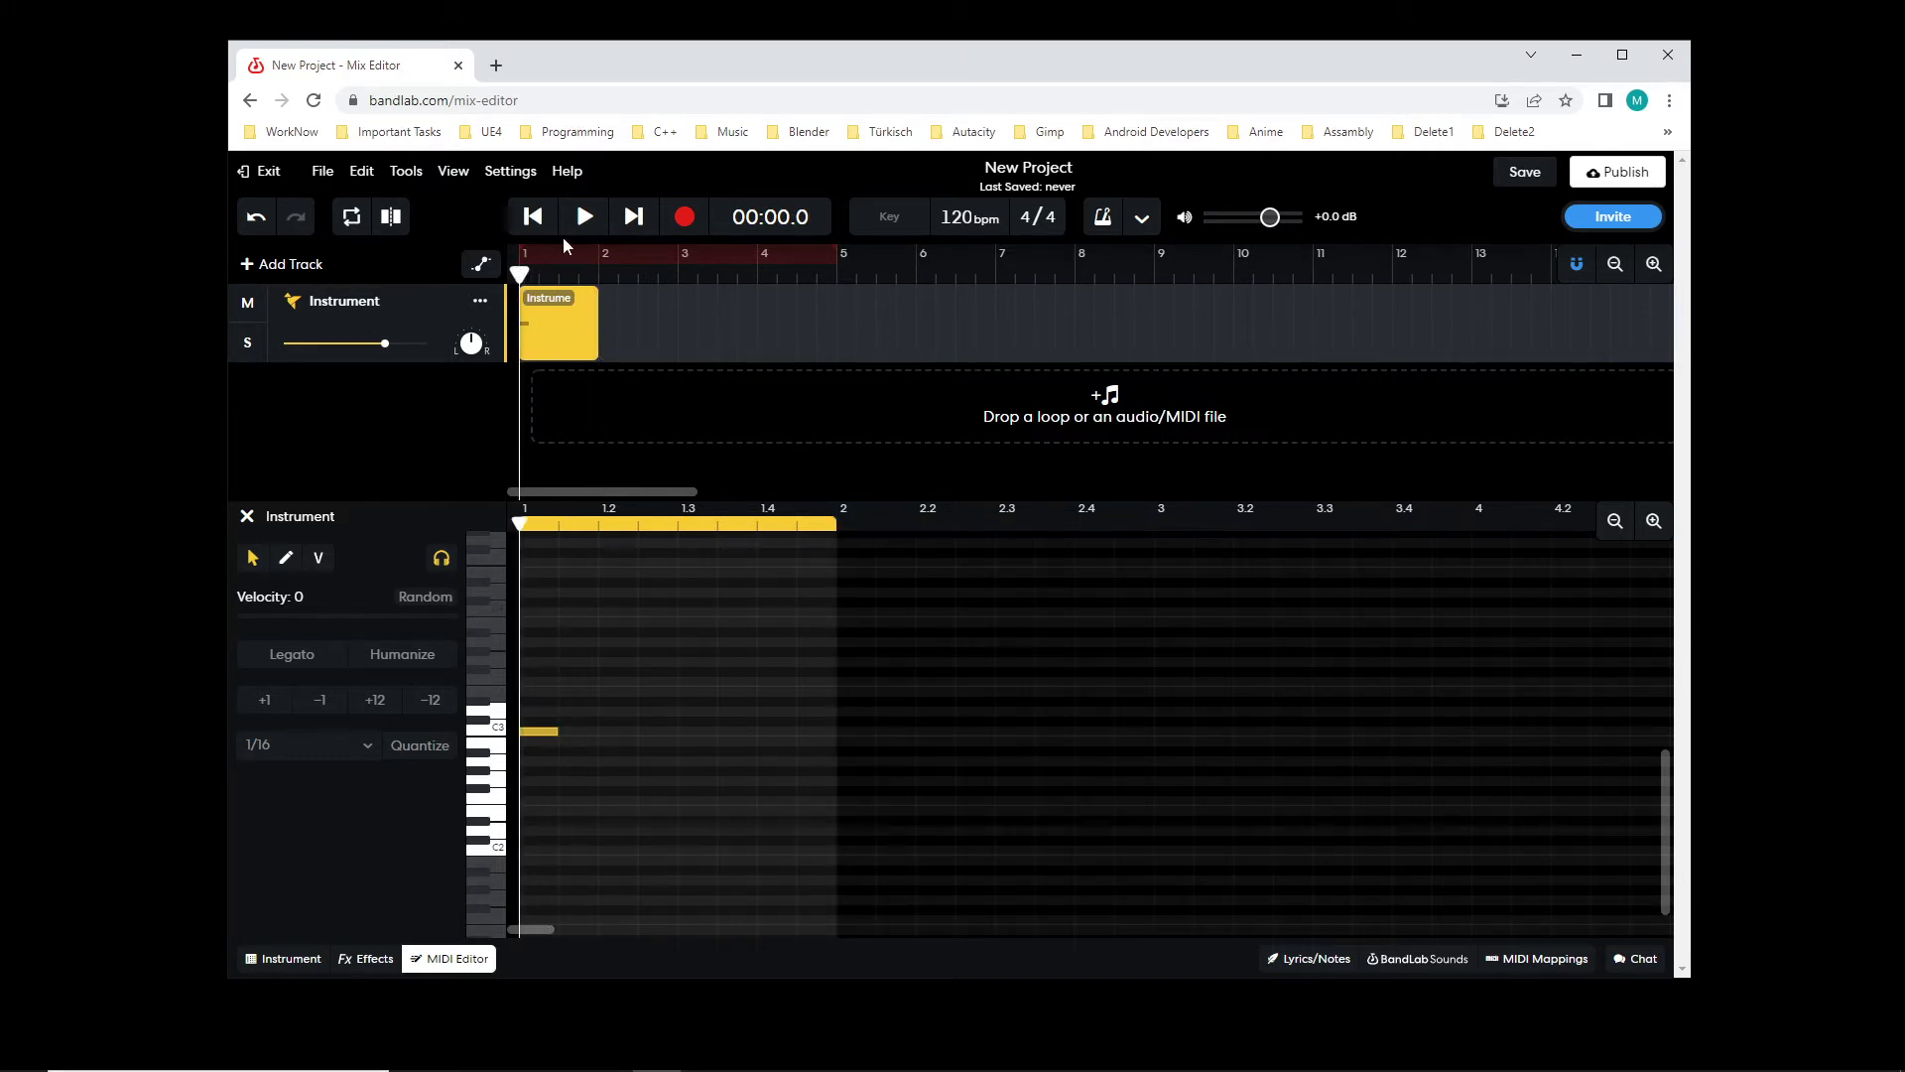
click(586, 218)
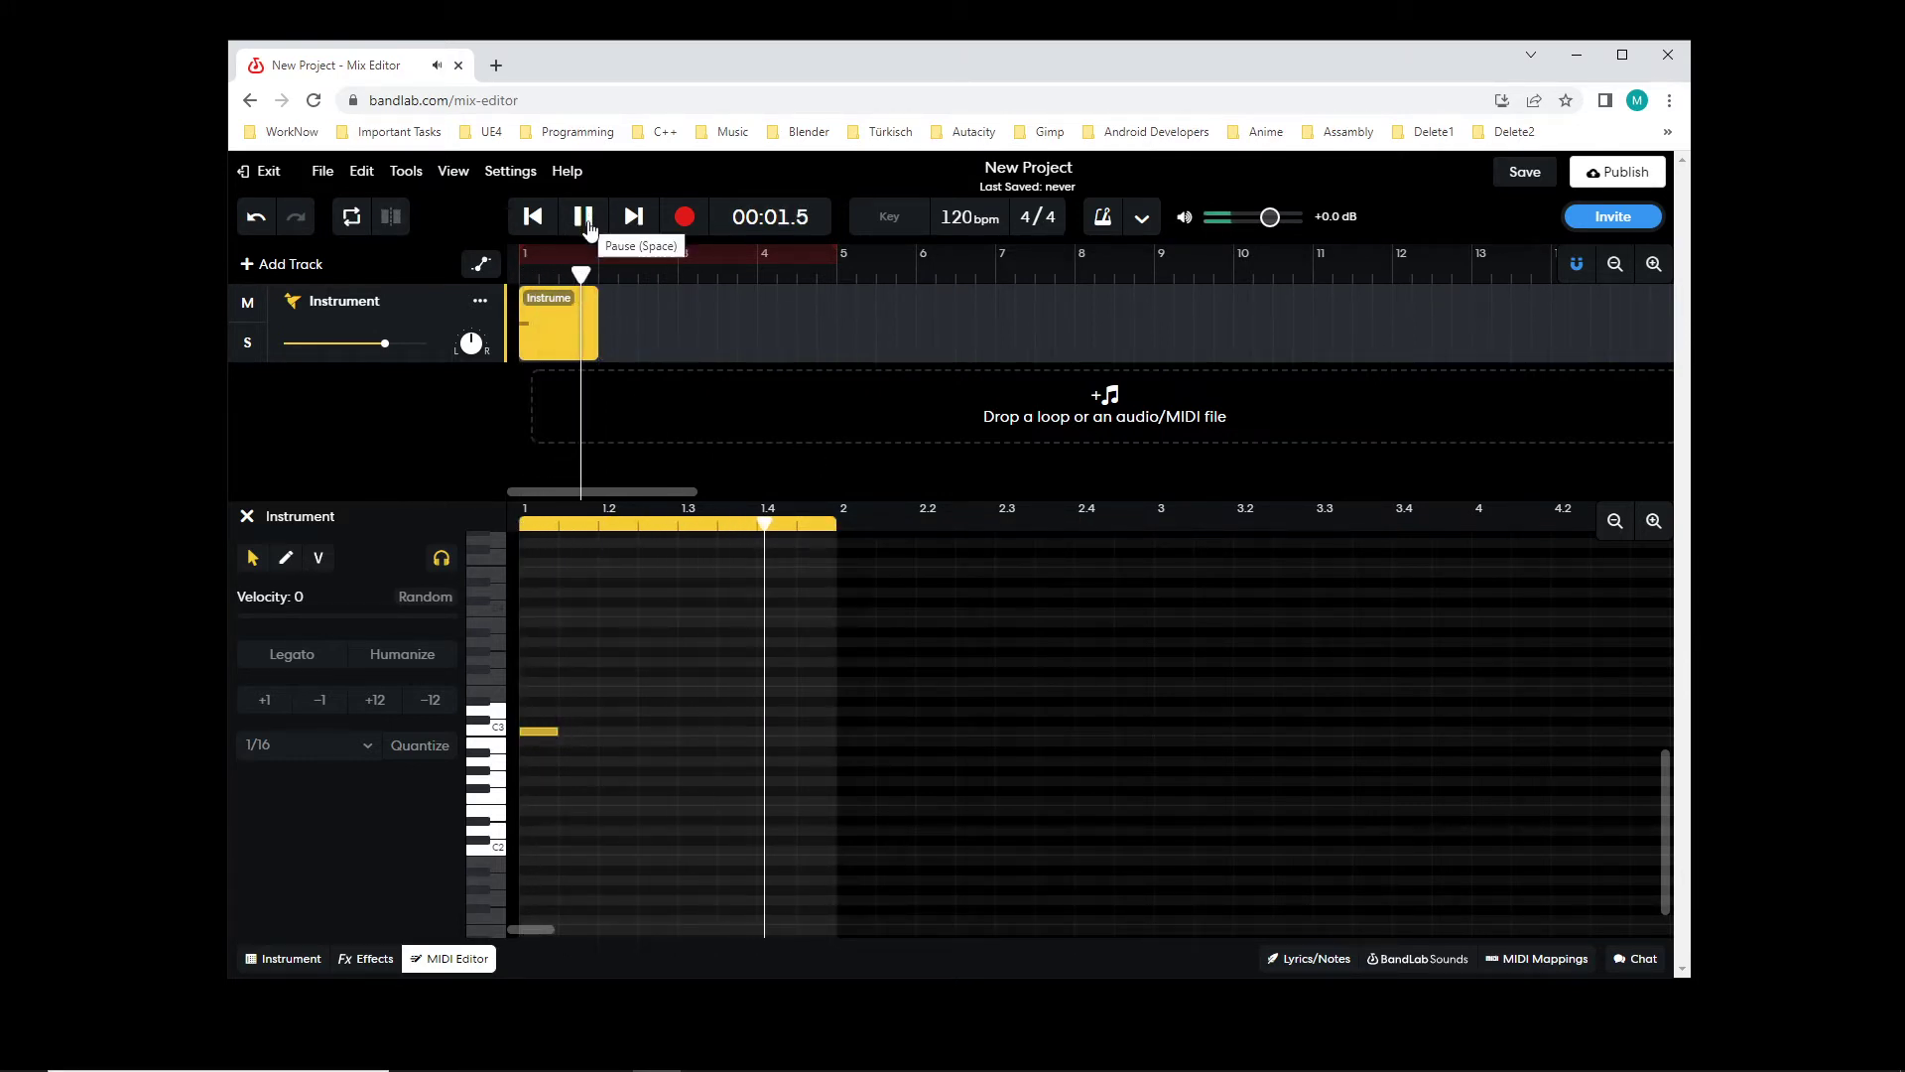
click(585, 218)
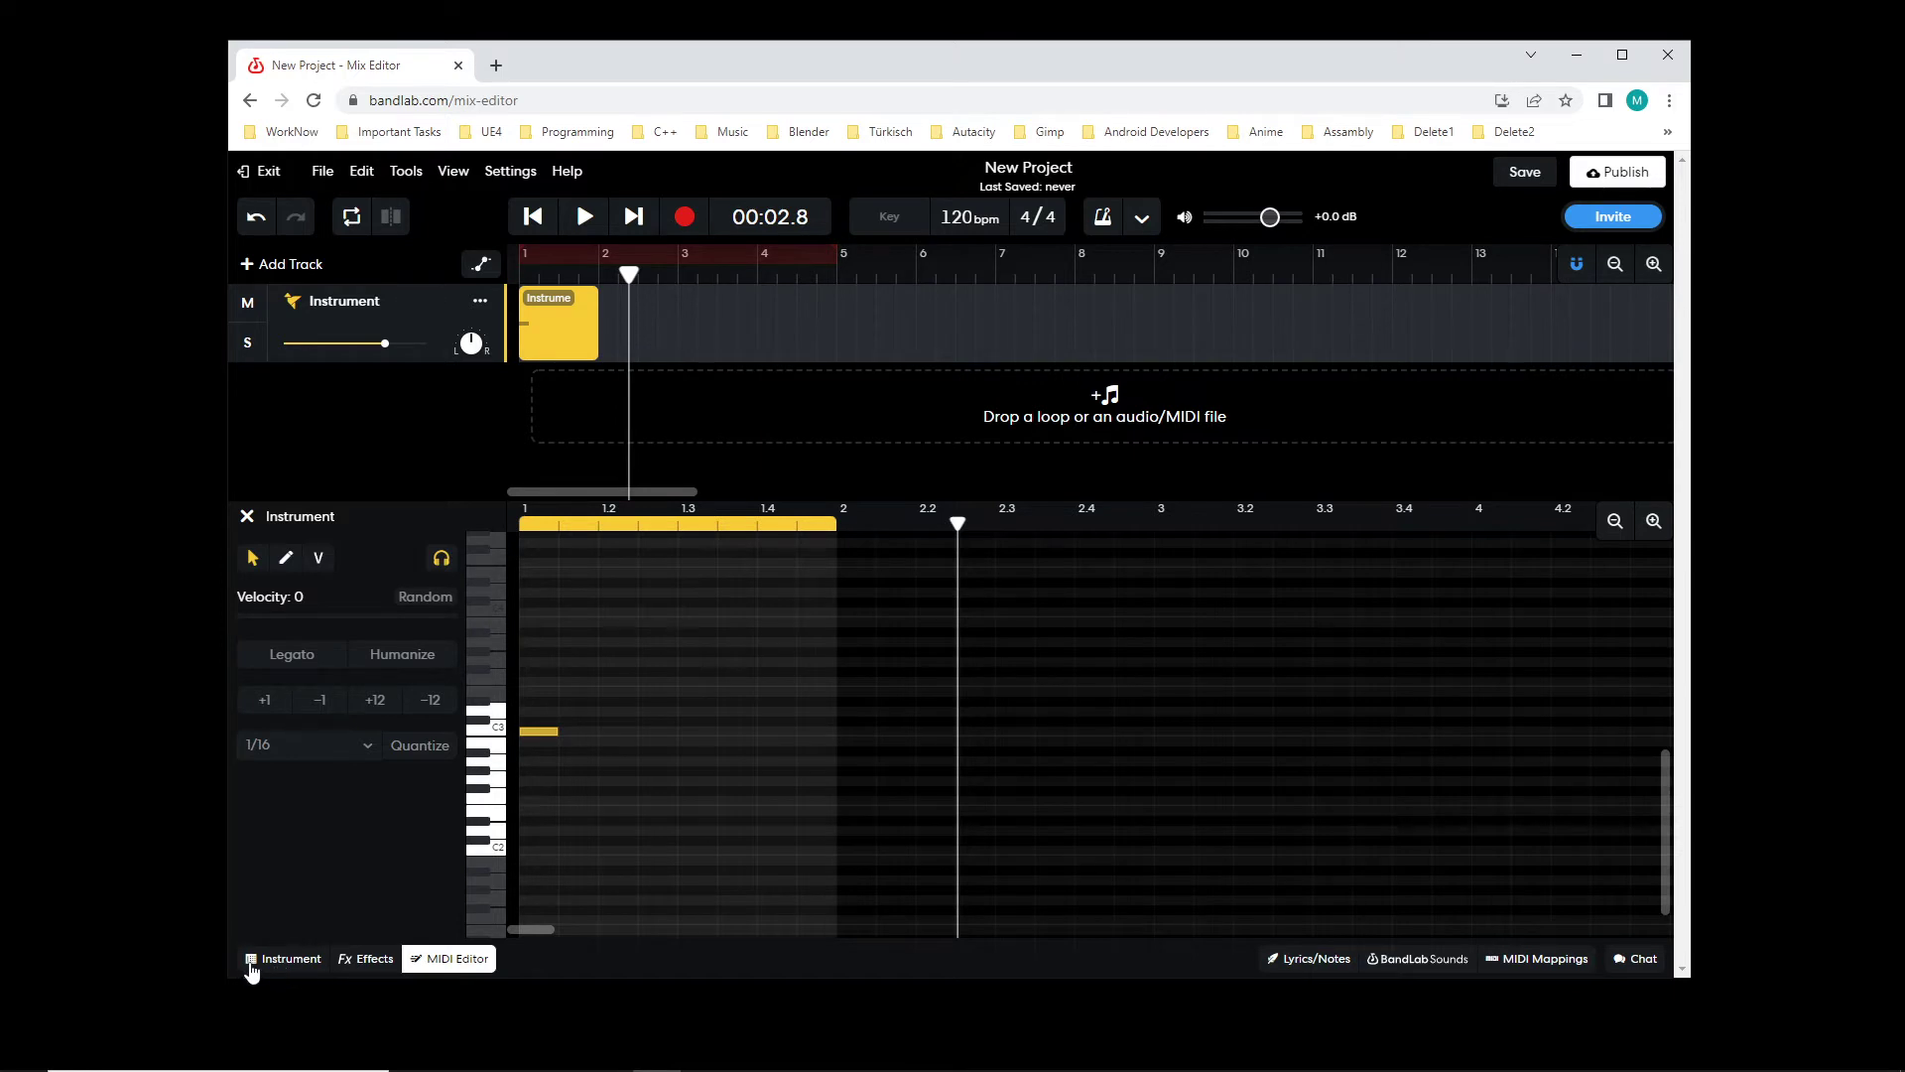
- Open the track's instrument settings and change the creator kit to Classic Grime Vol. 2
click(282, 959)
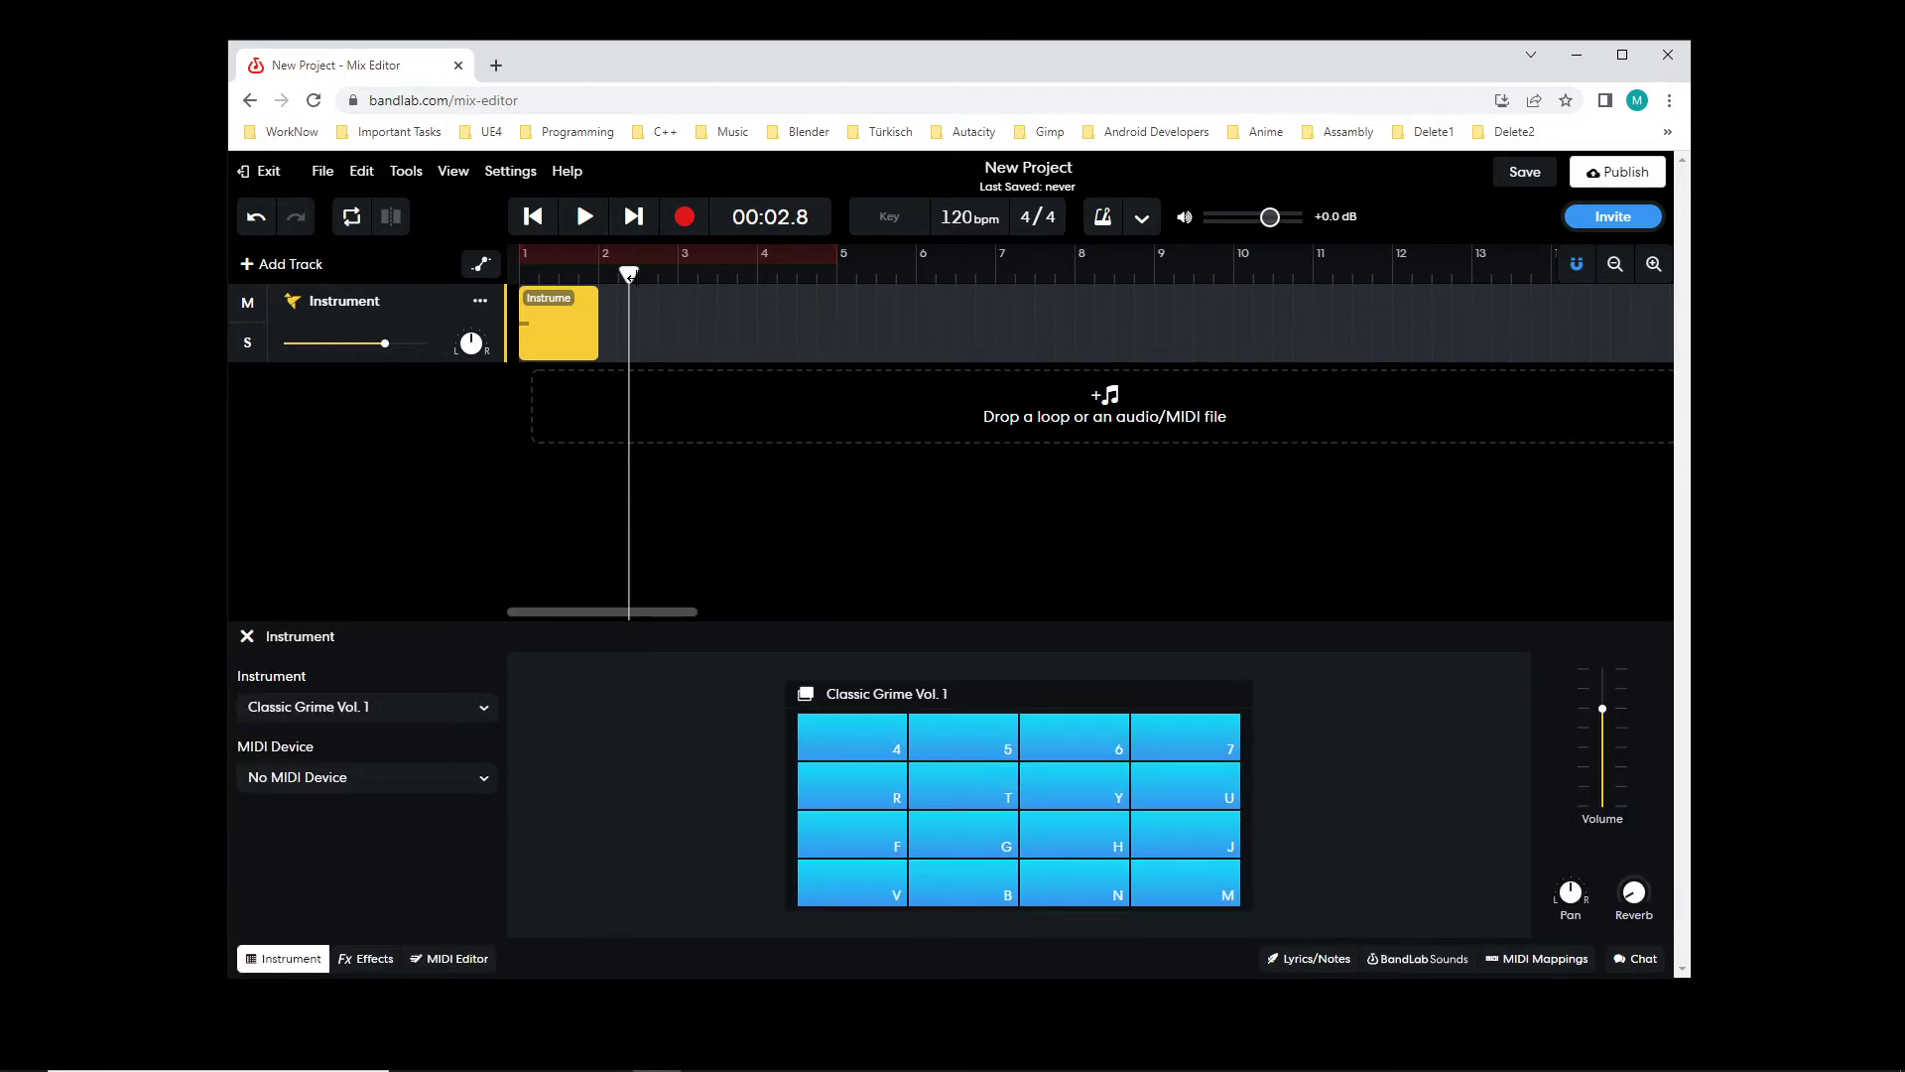
drag(630, 275, 599, 275)
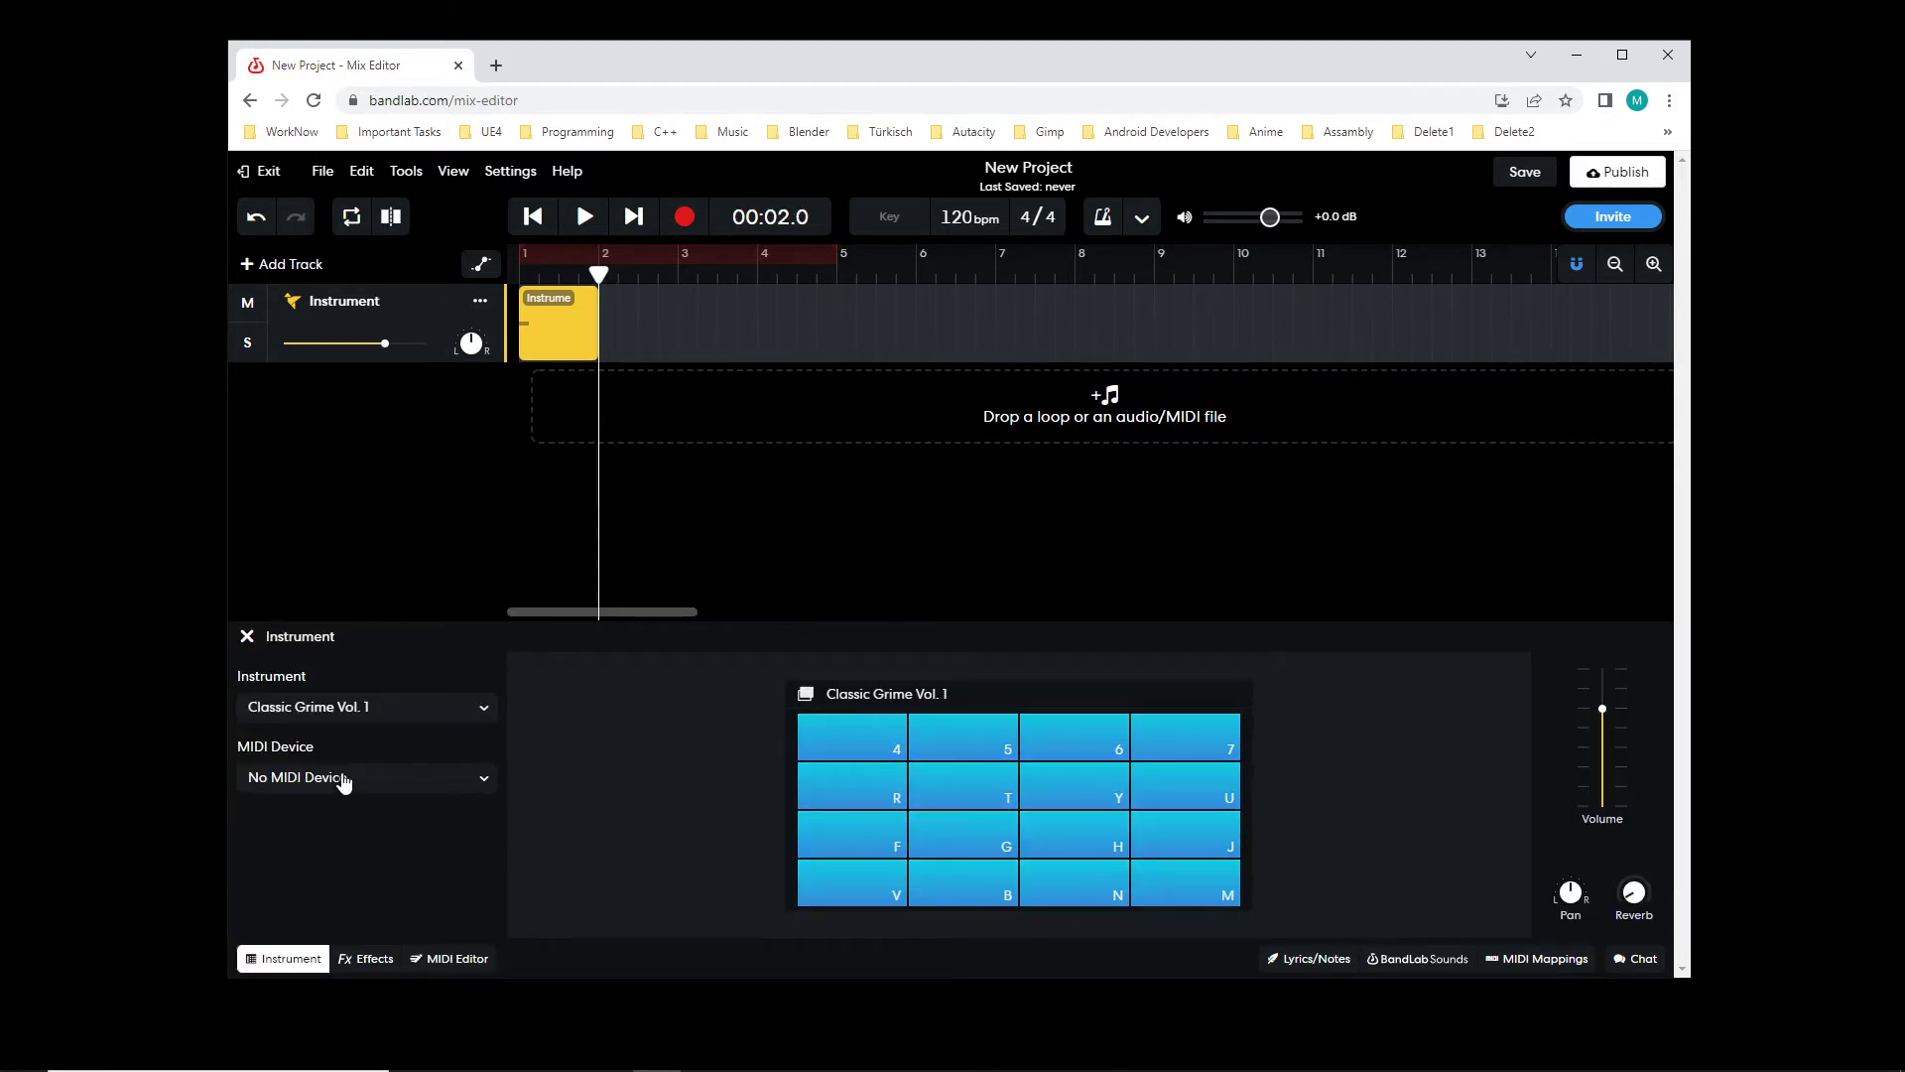
click(369, 711)
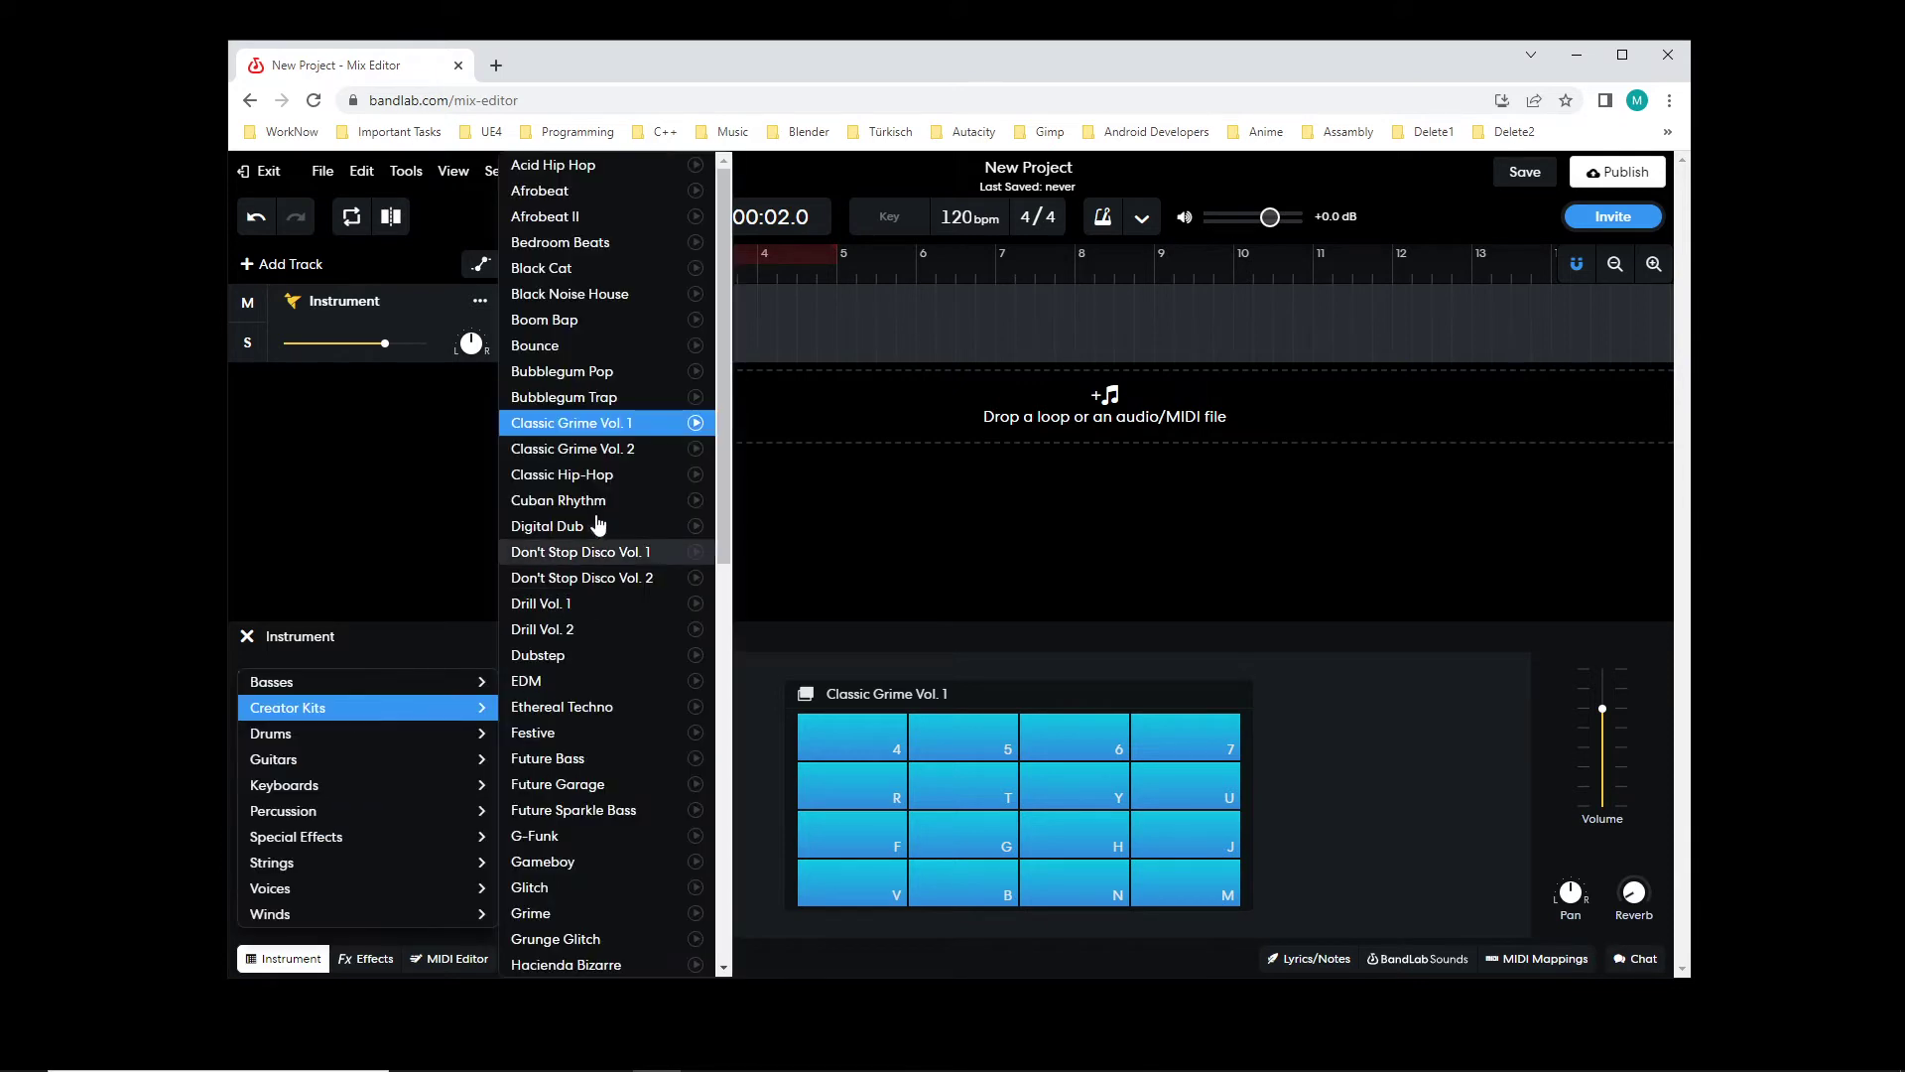
click(585, 451)
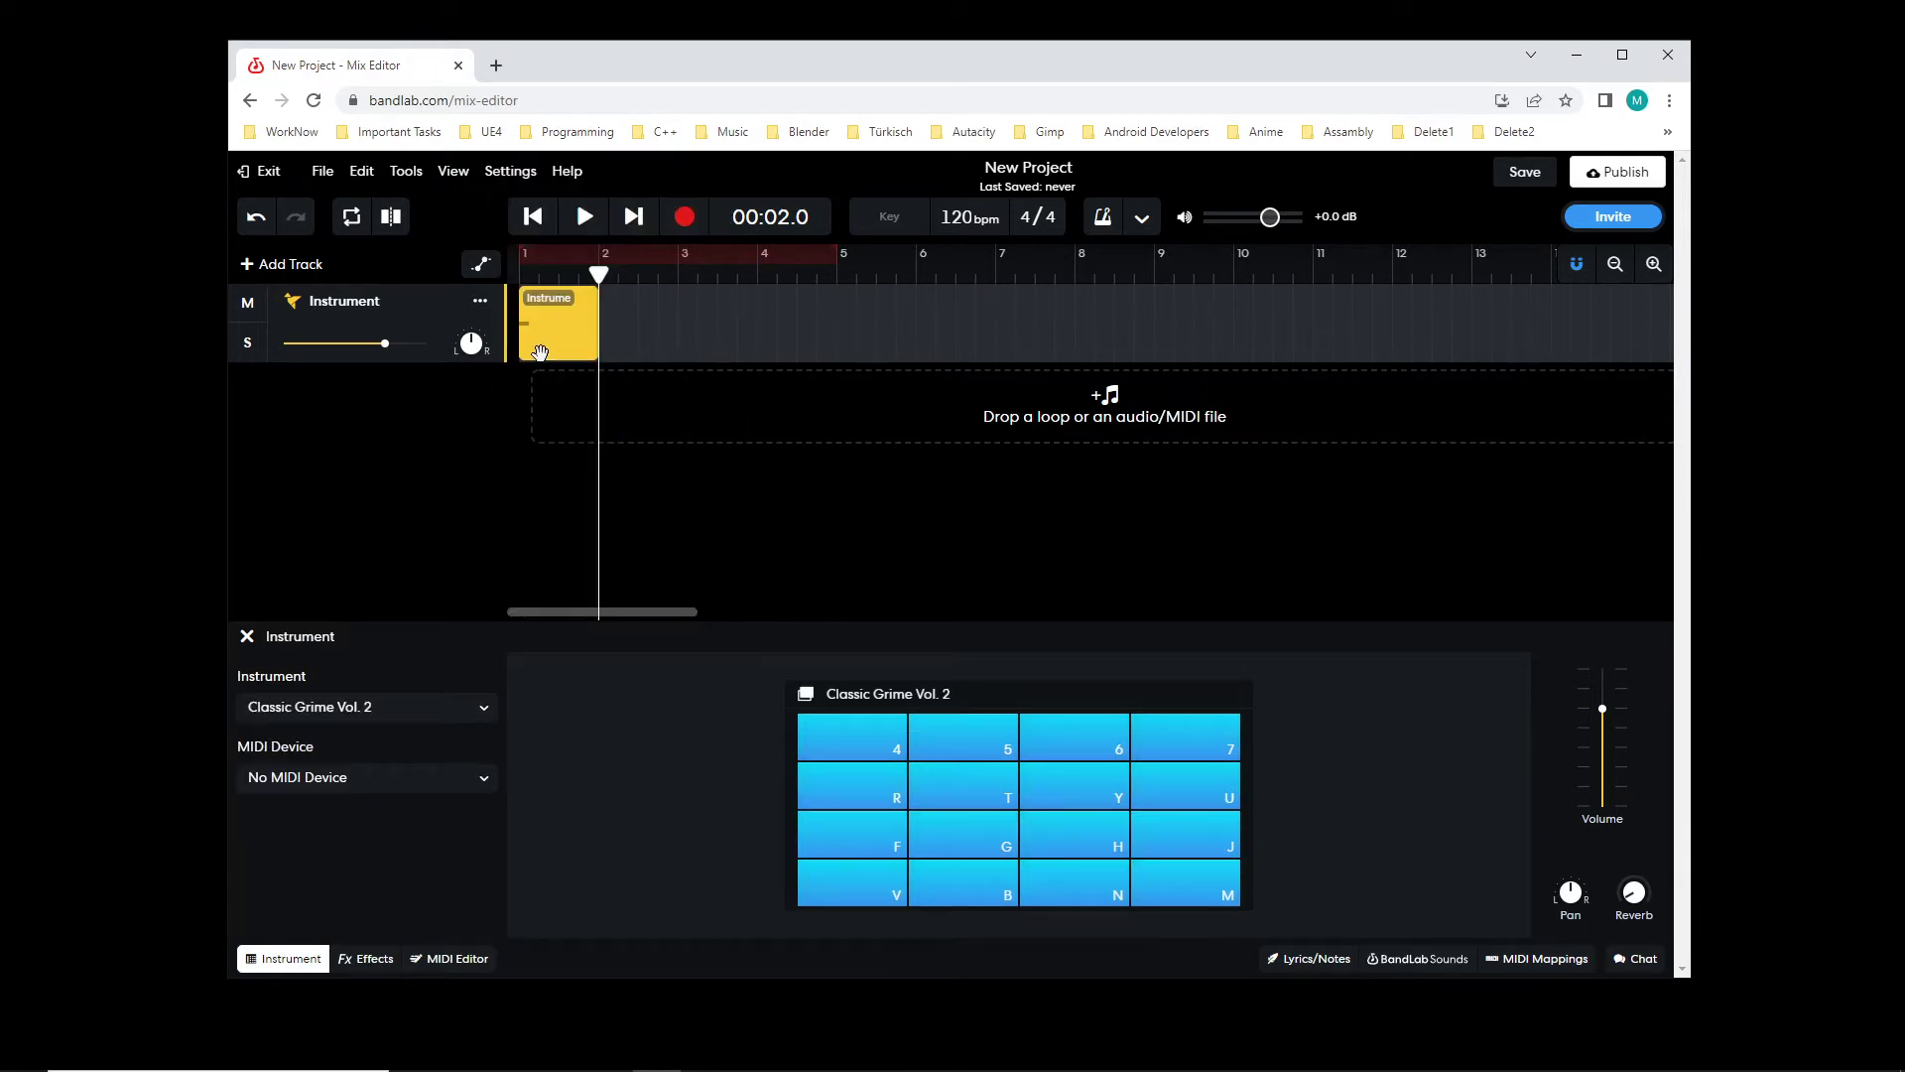
- Play the clip from the start with the Classic Grime Vol. 2 kit and audition pads H, J and 7
key(Home)
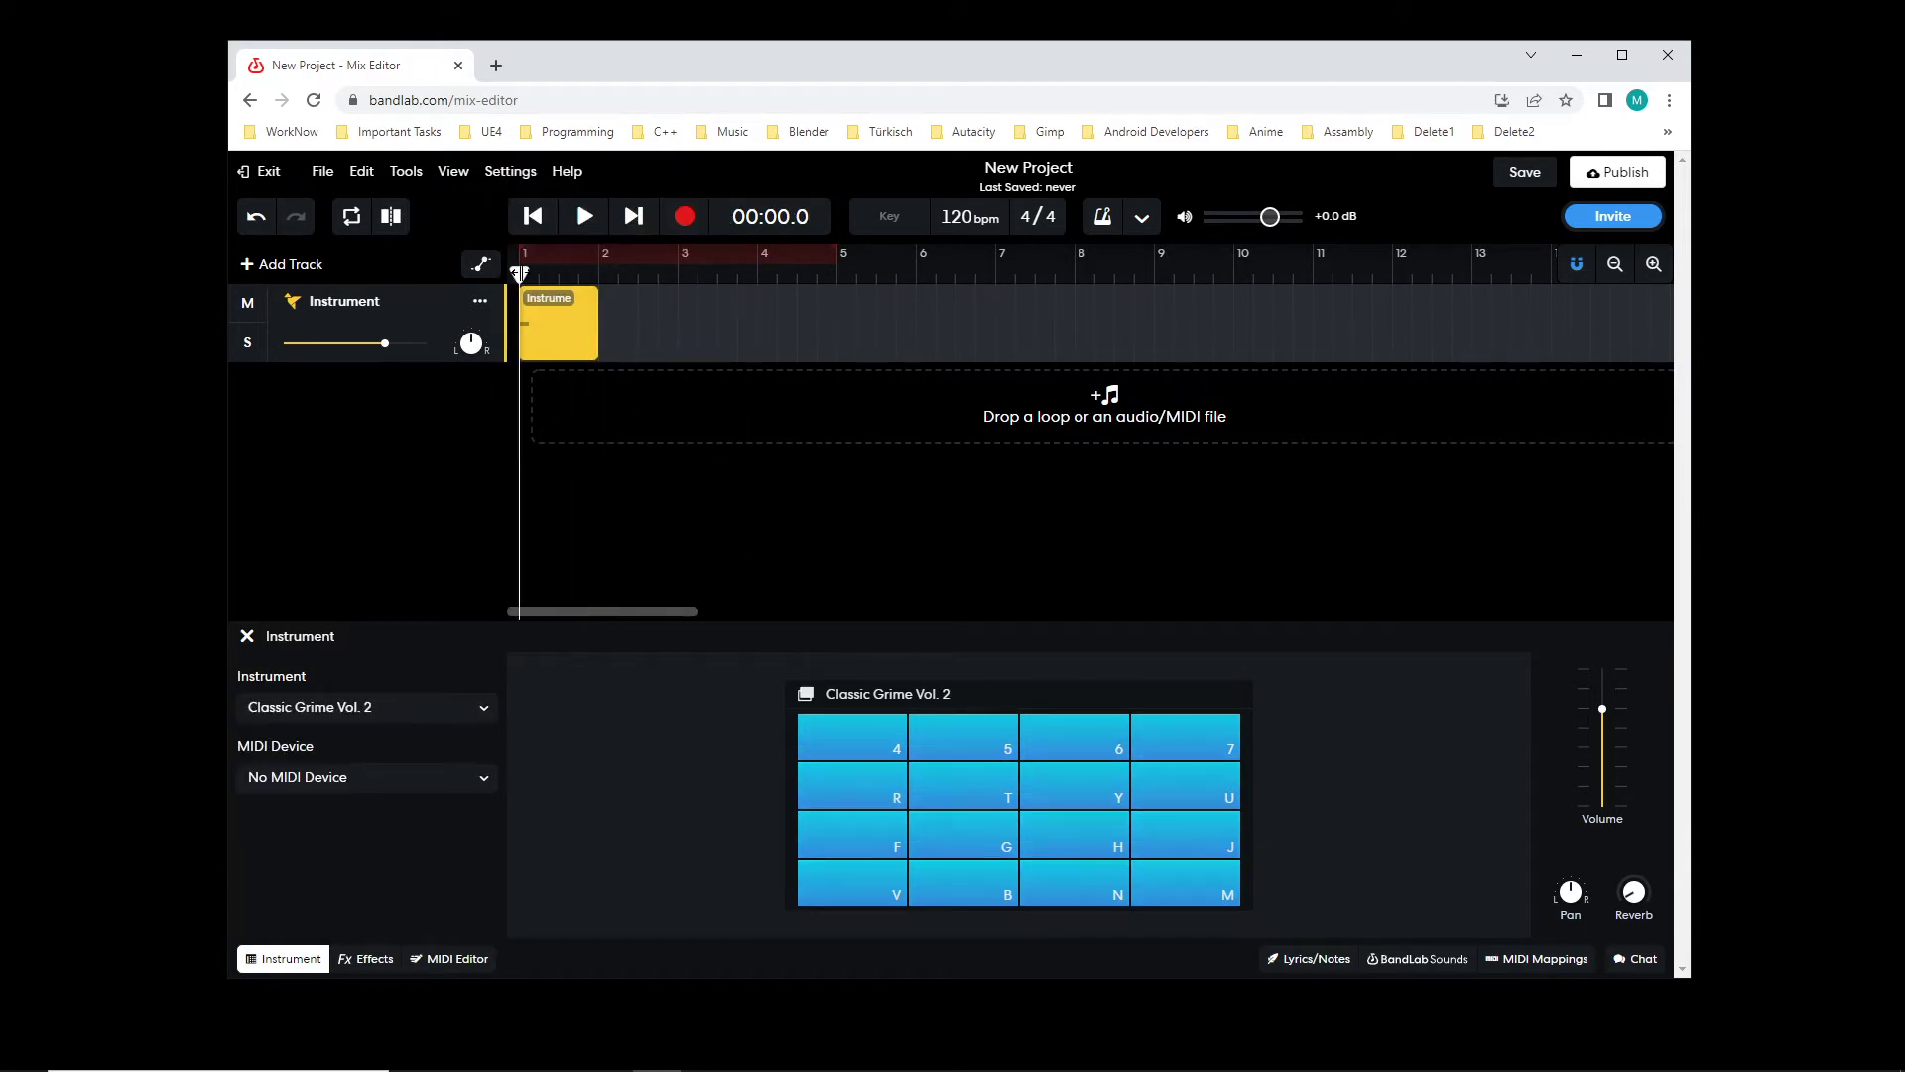
click(586, 219)
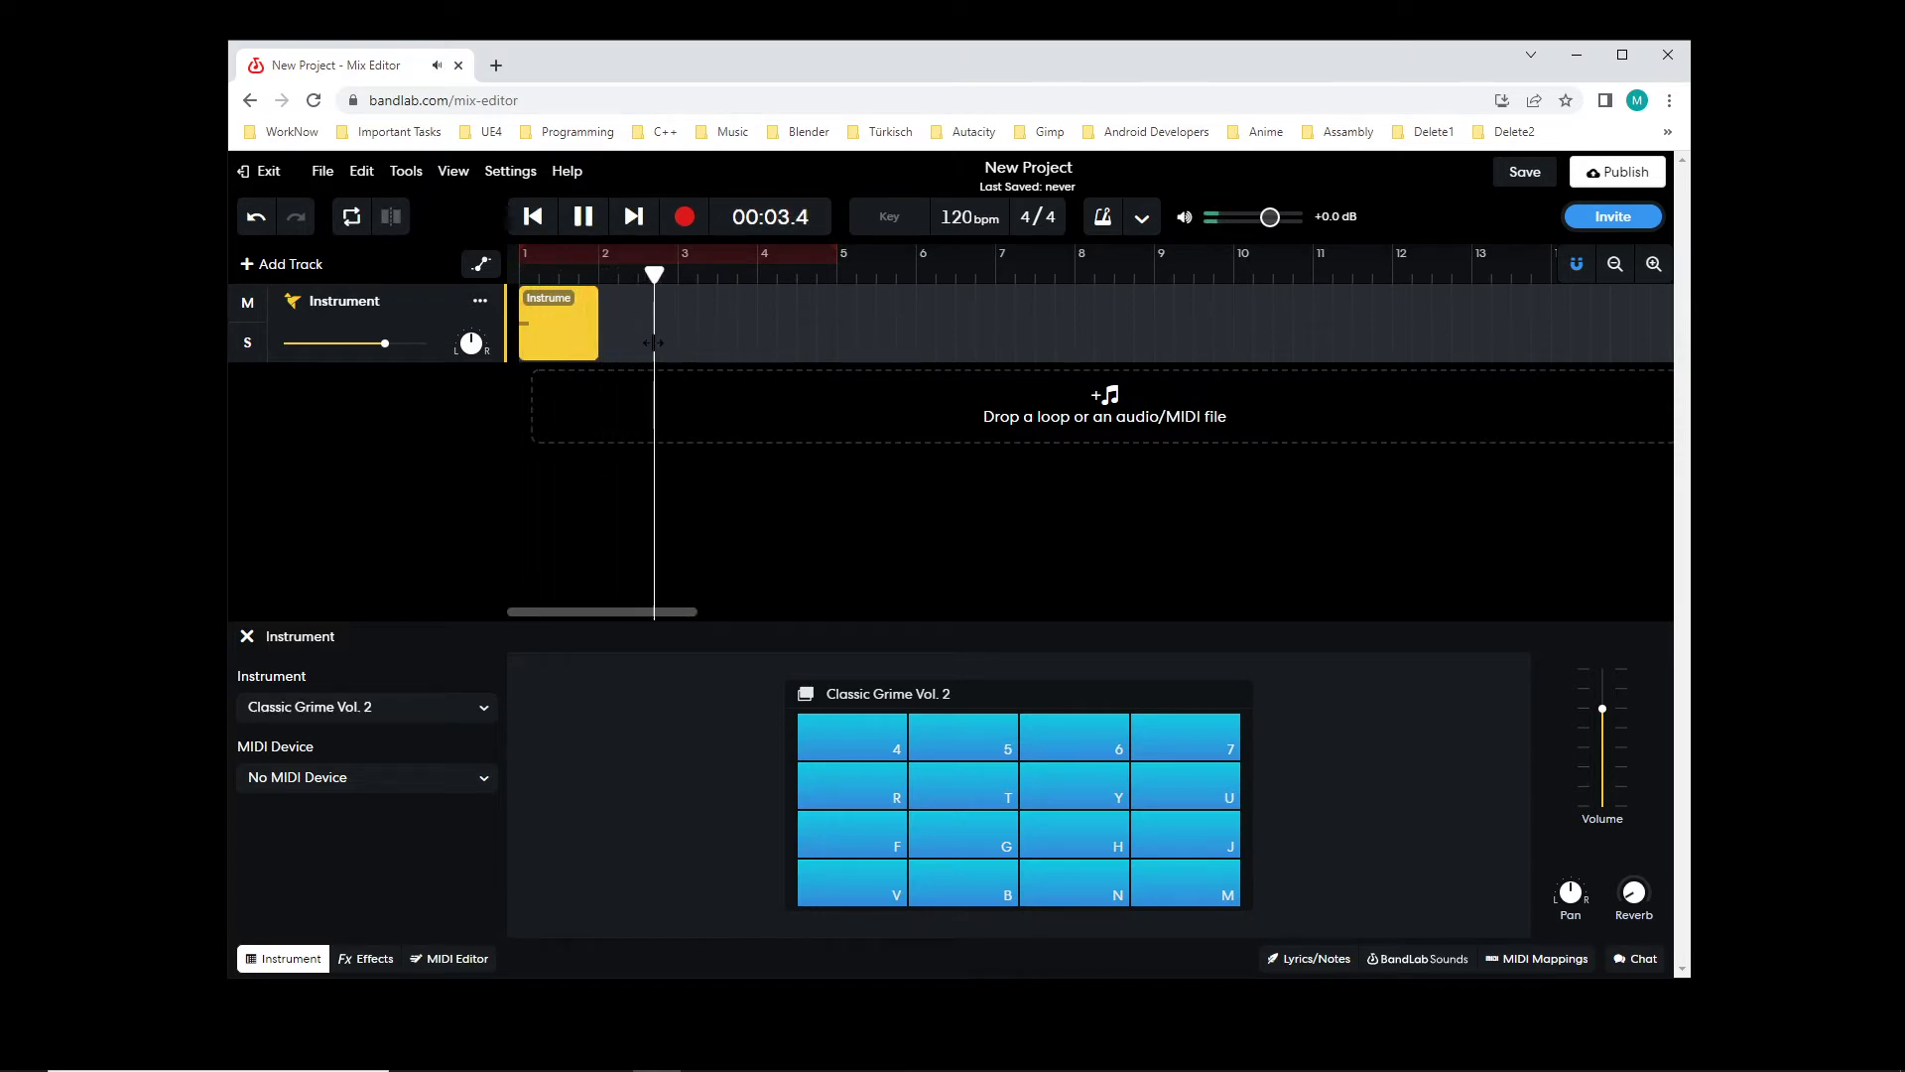
click(584, 216)
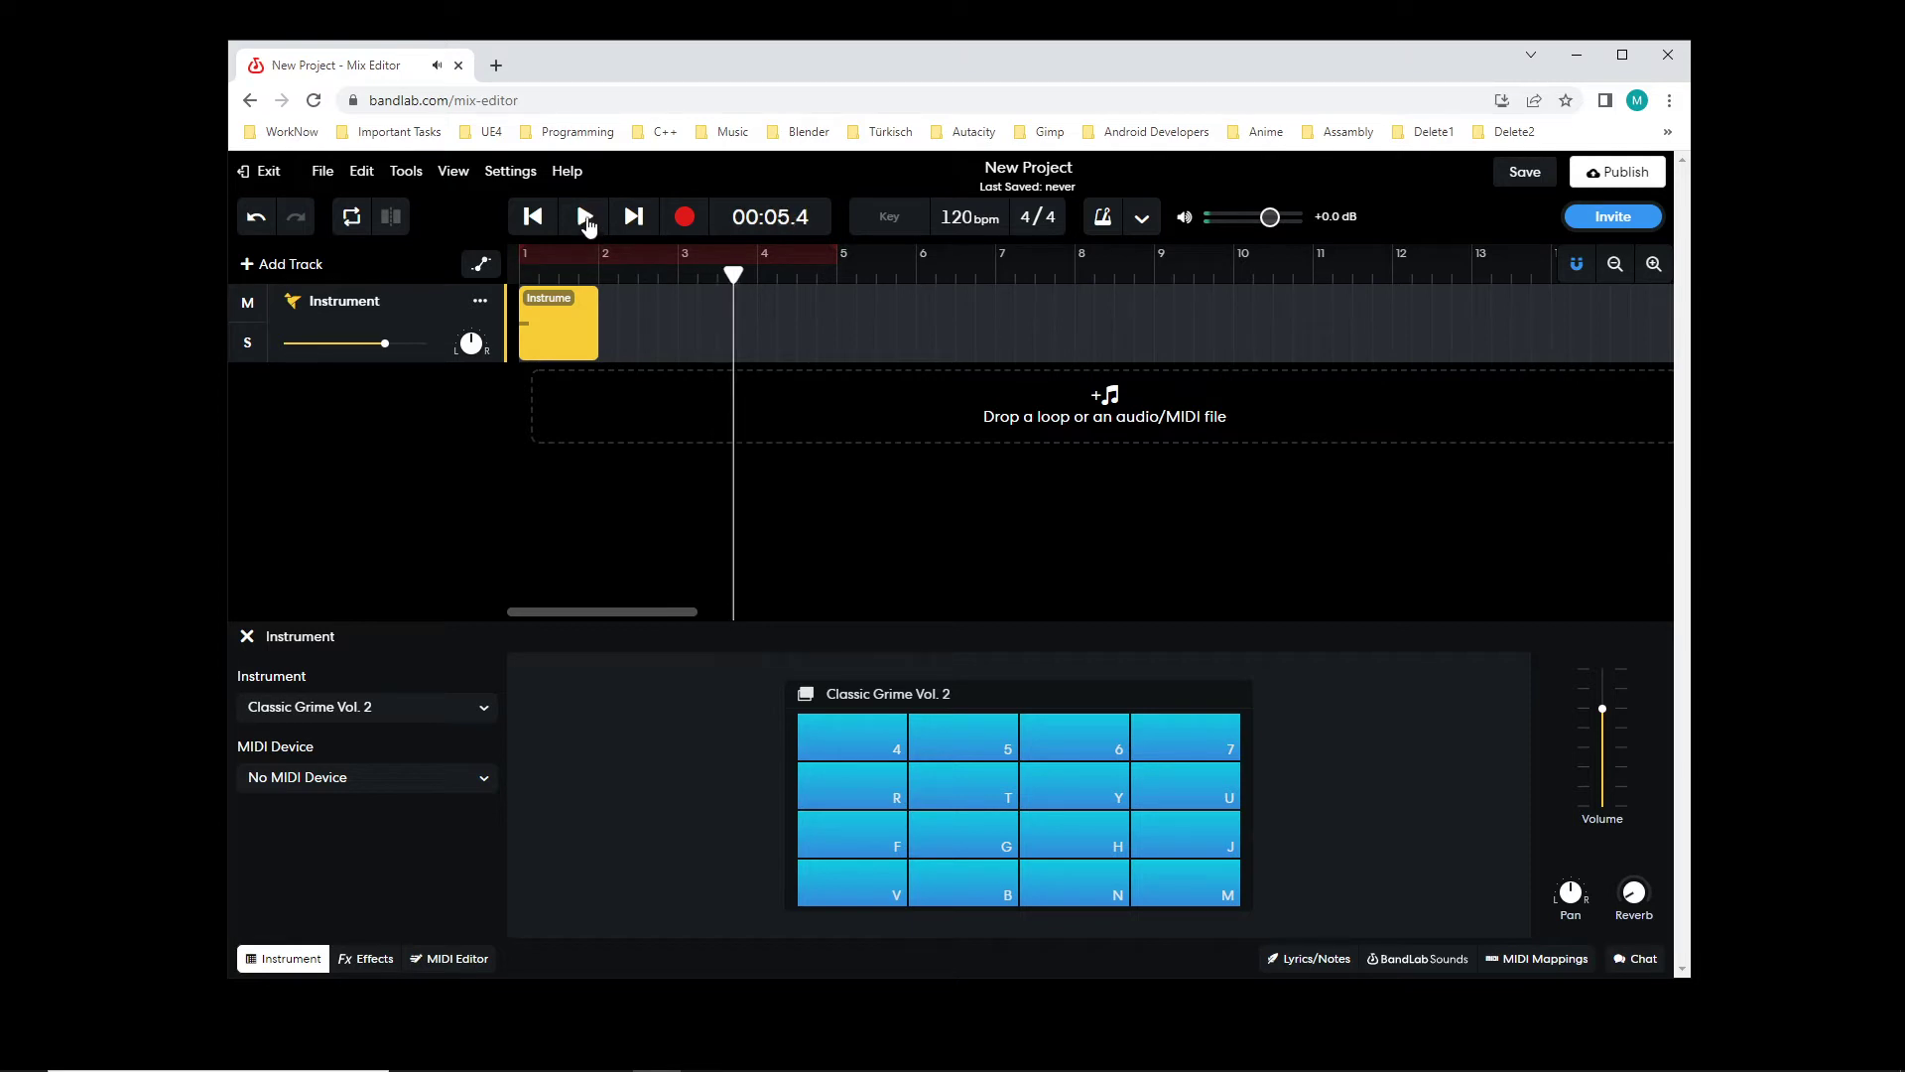
click(1085, 827)
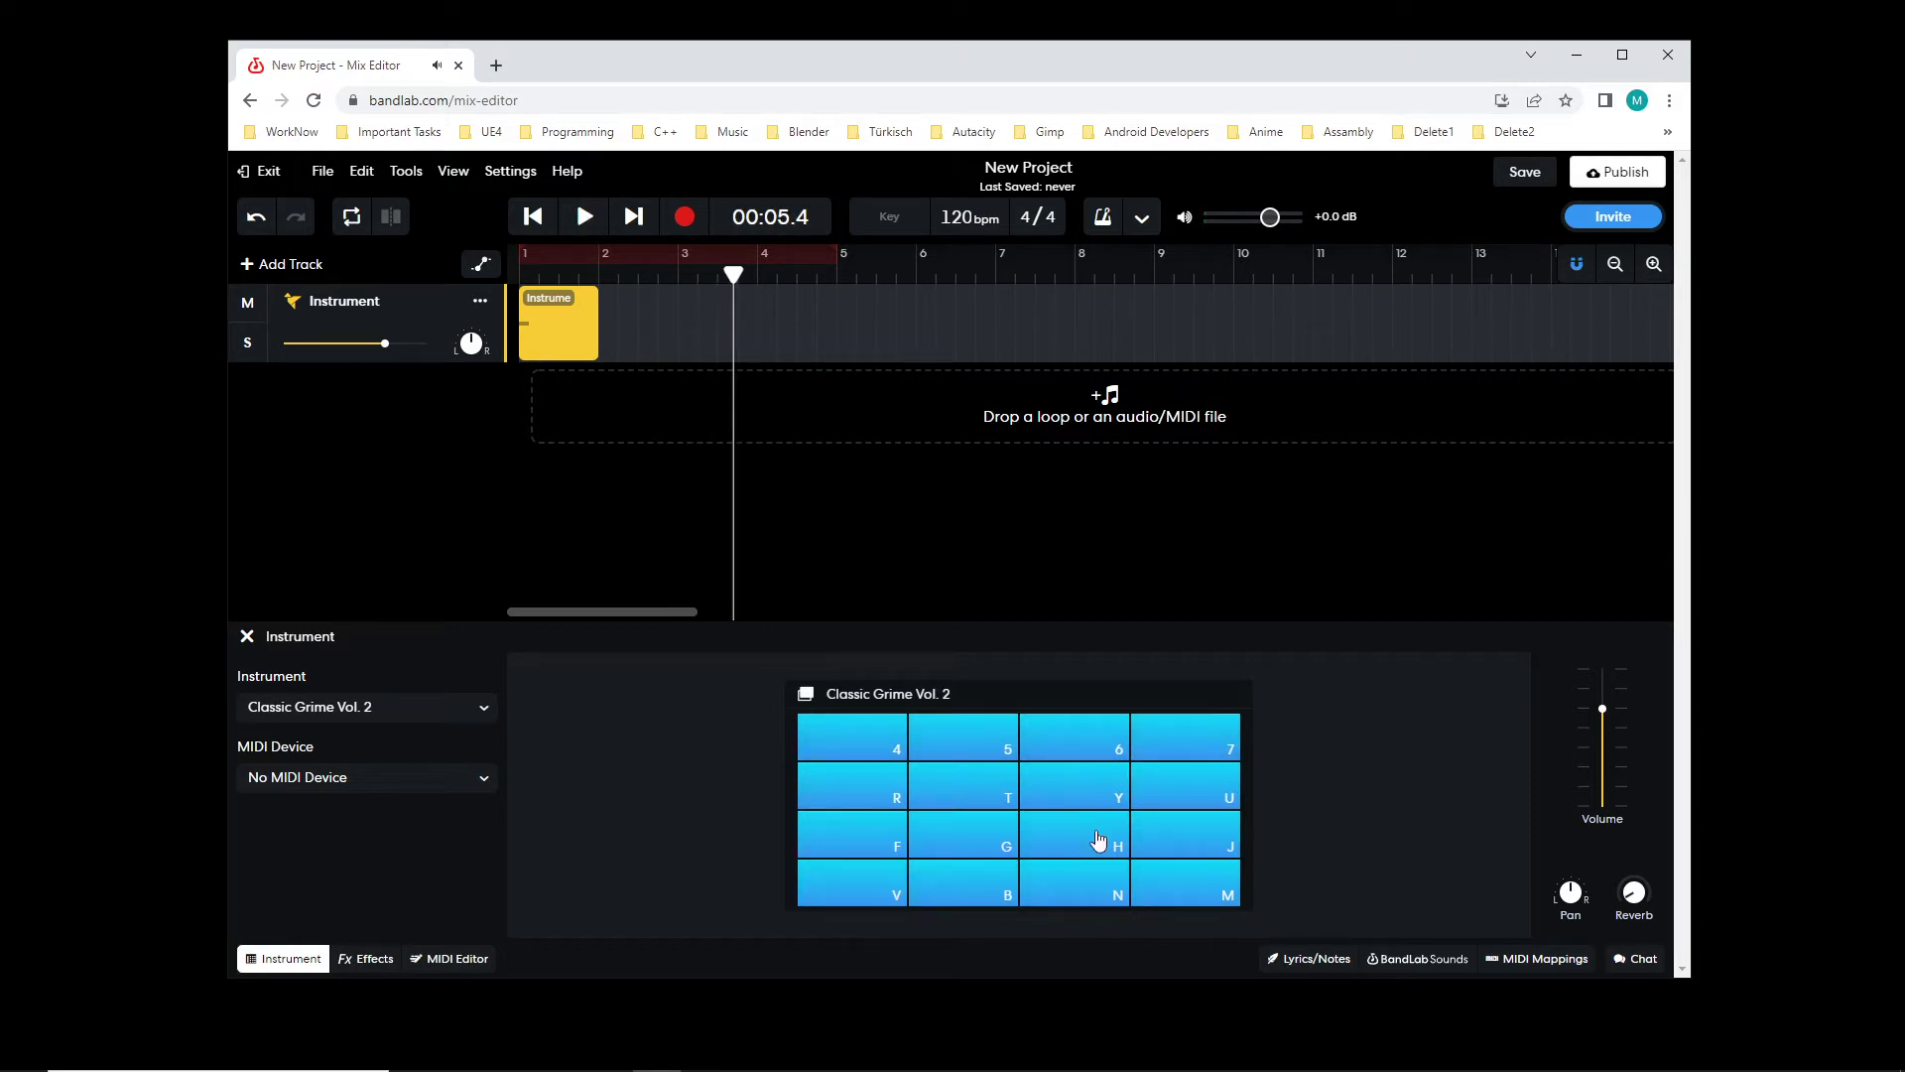
click(1149, 855)
click(1181, 752)
- Switch the track's instrument back to the Classic Grime Vol. 1 creator kit
click(431, 719)
mouse_move(494, 715)
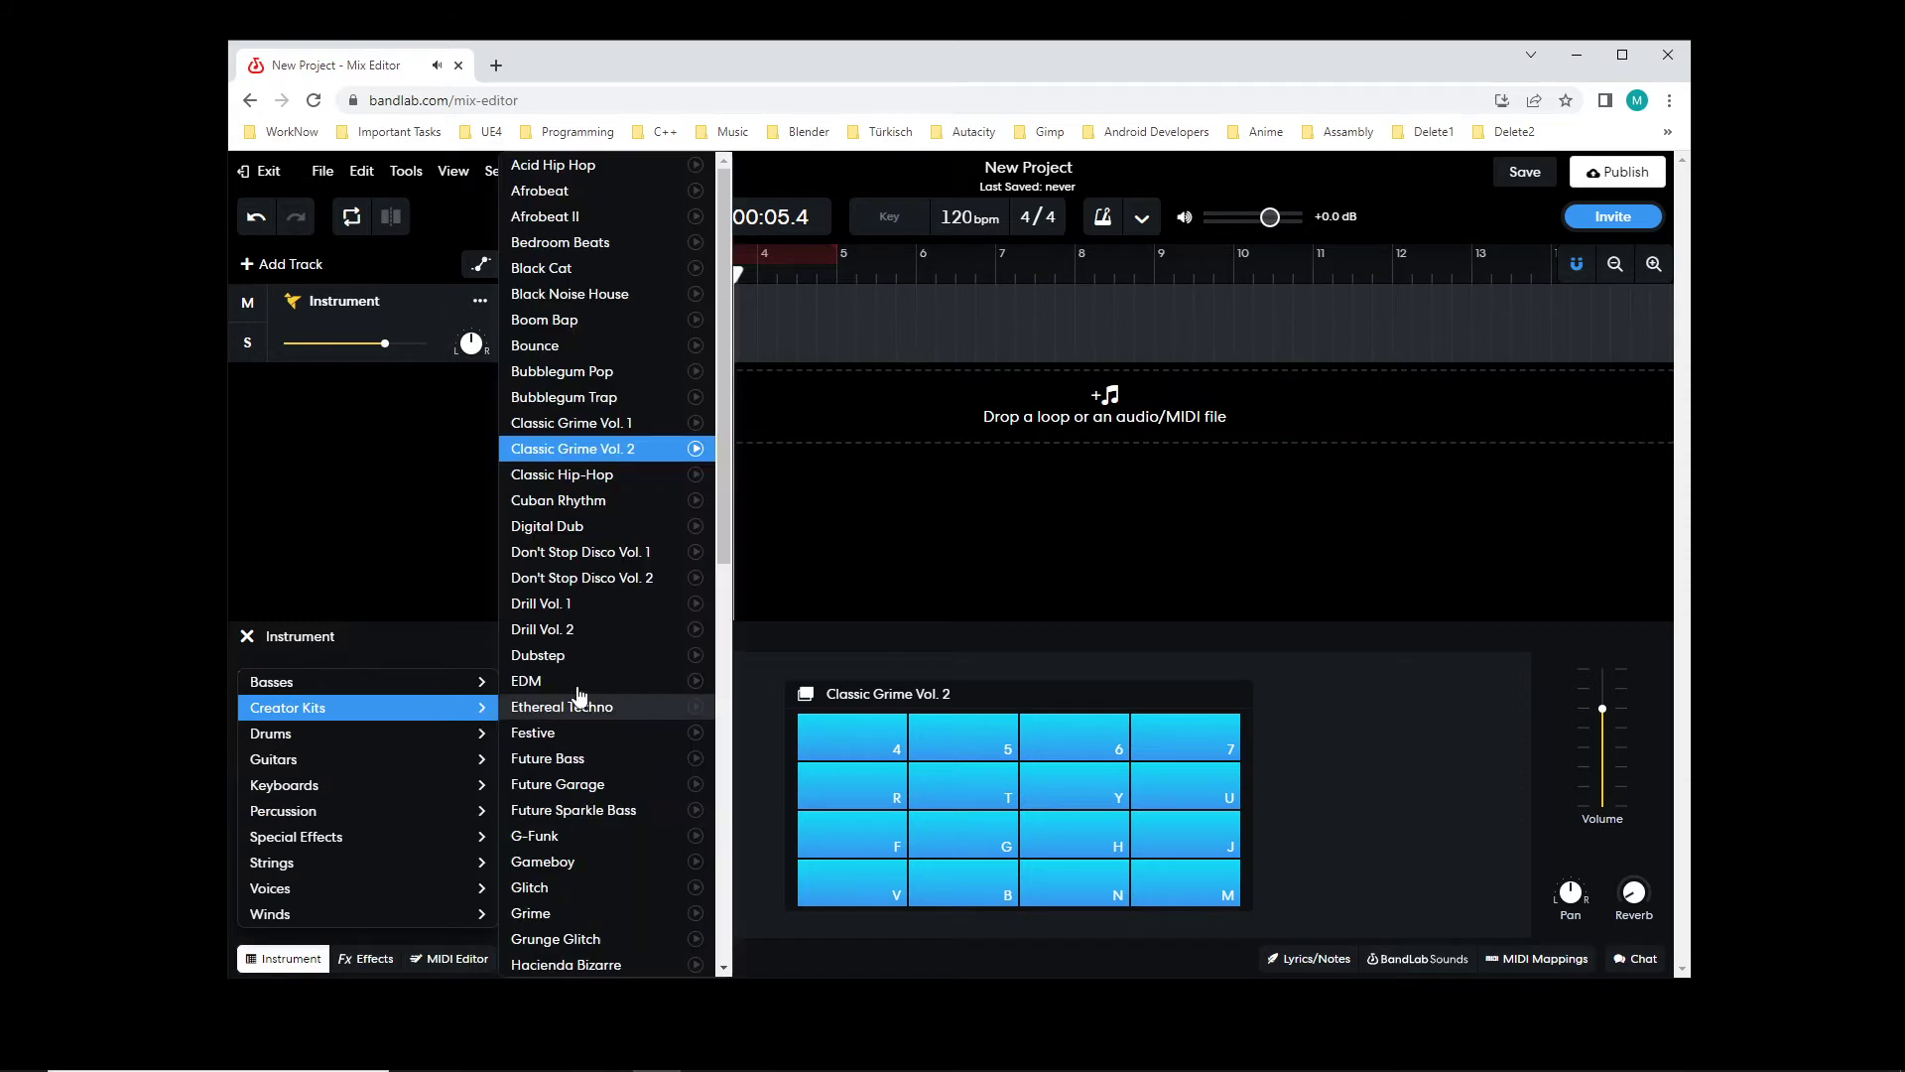
click(540, 424)
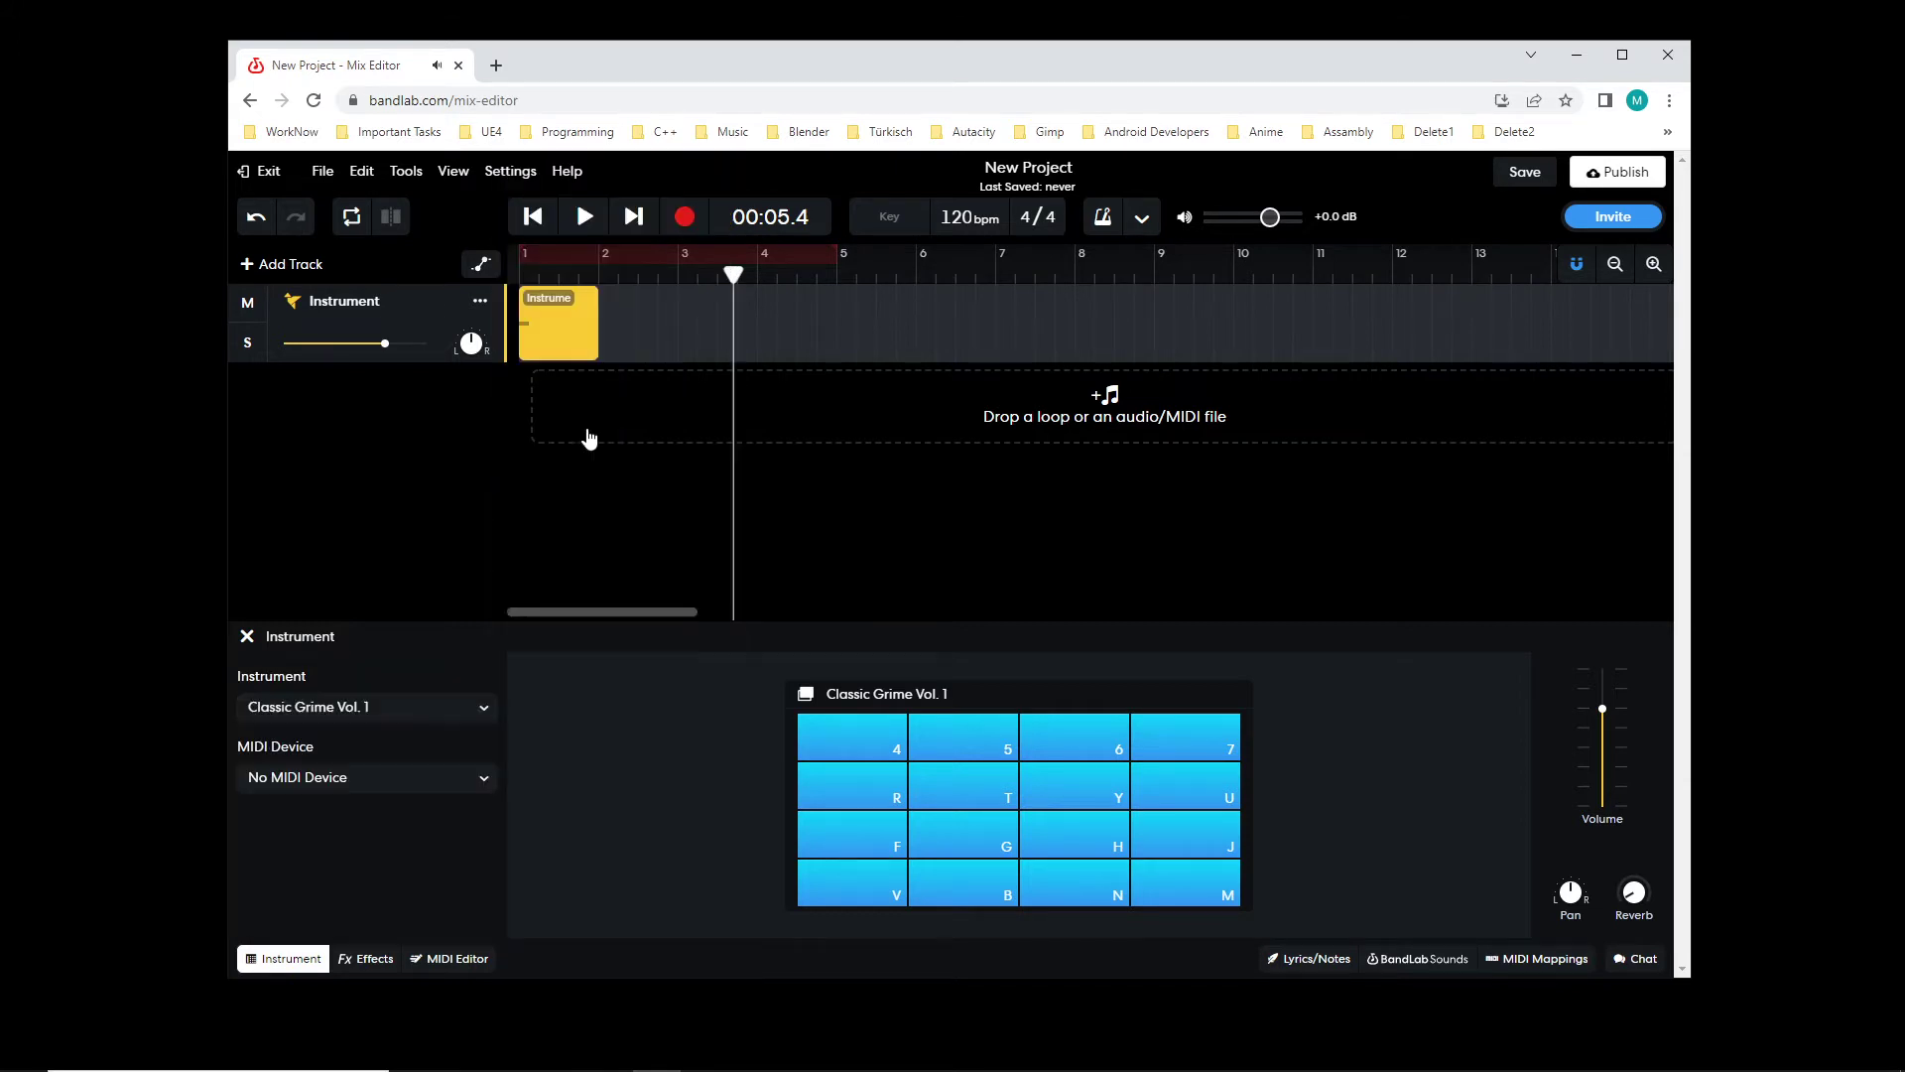
- Change the track's instrument to the Organic Pop creator kit
click(418, 724)
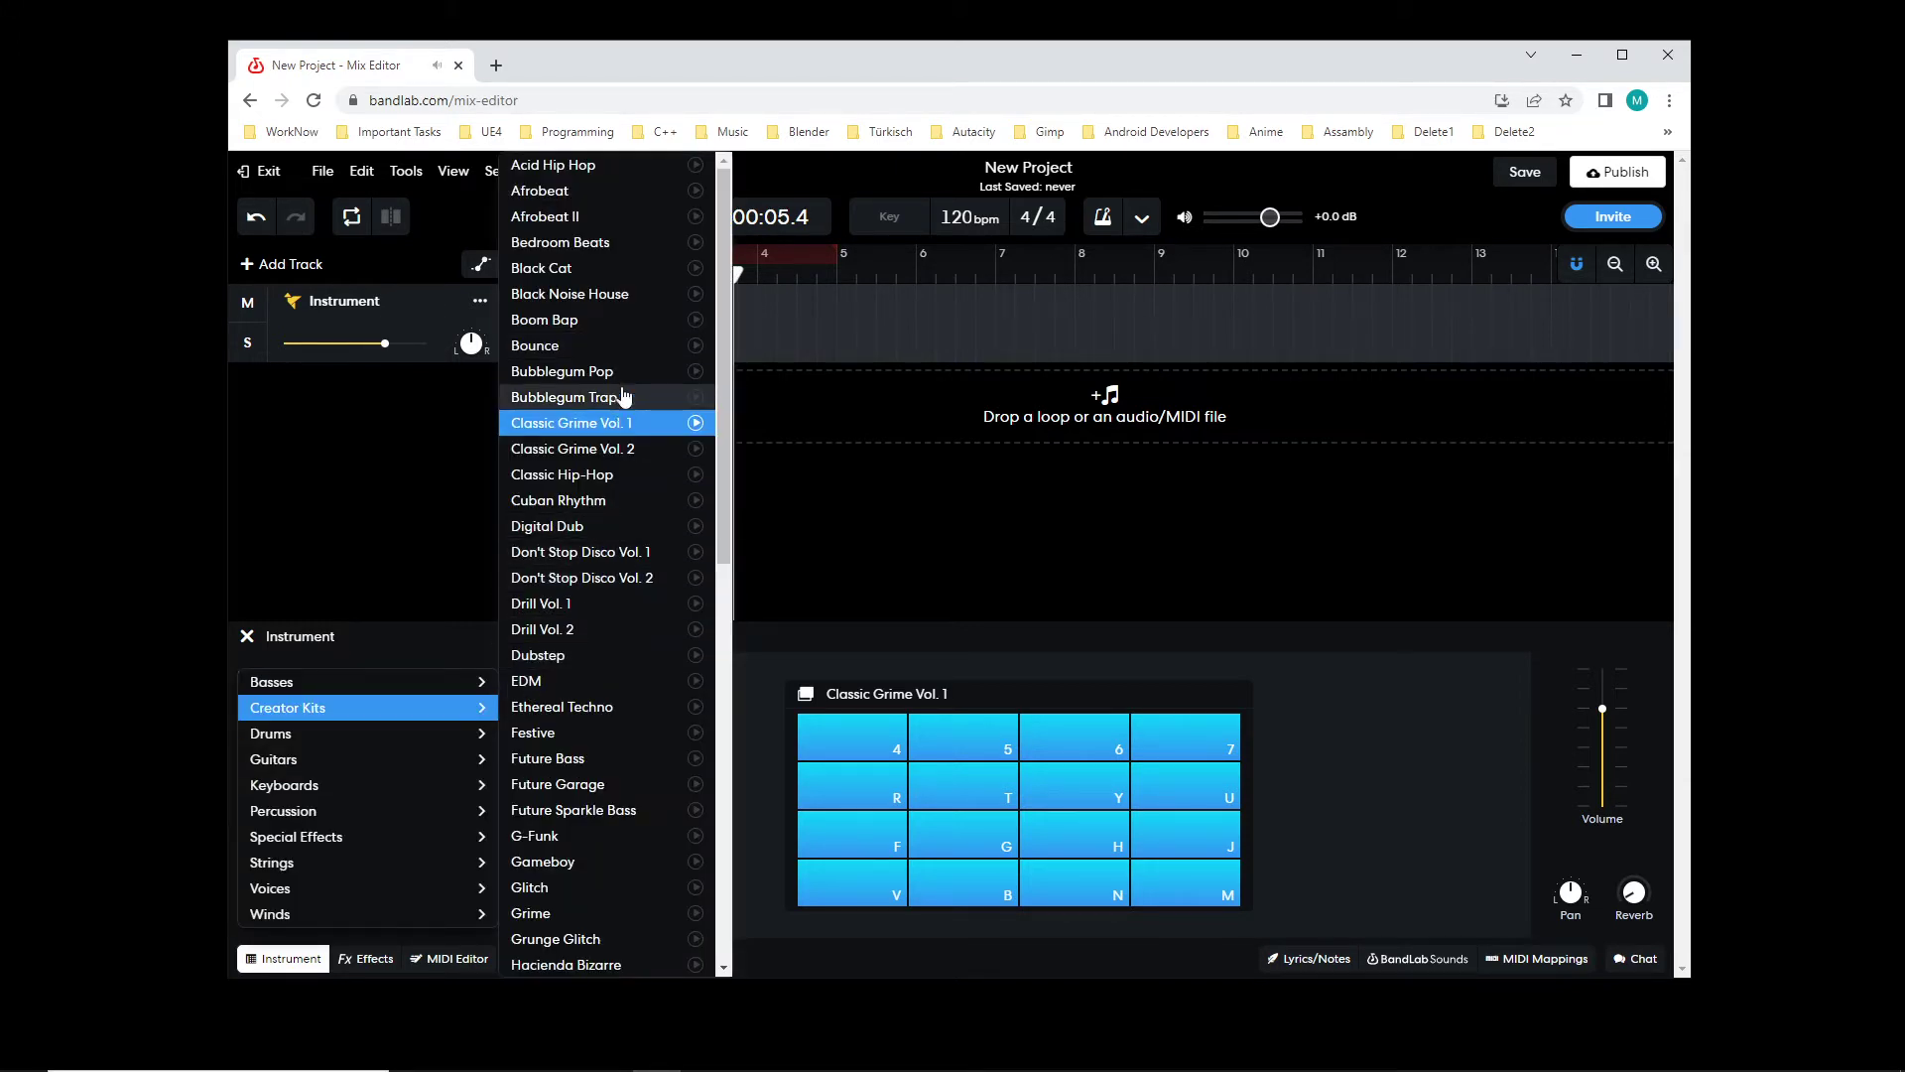
scroll(650, 808, down, 8)
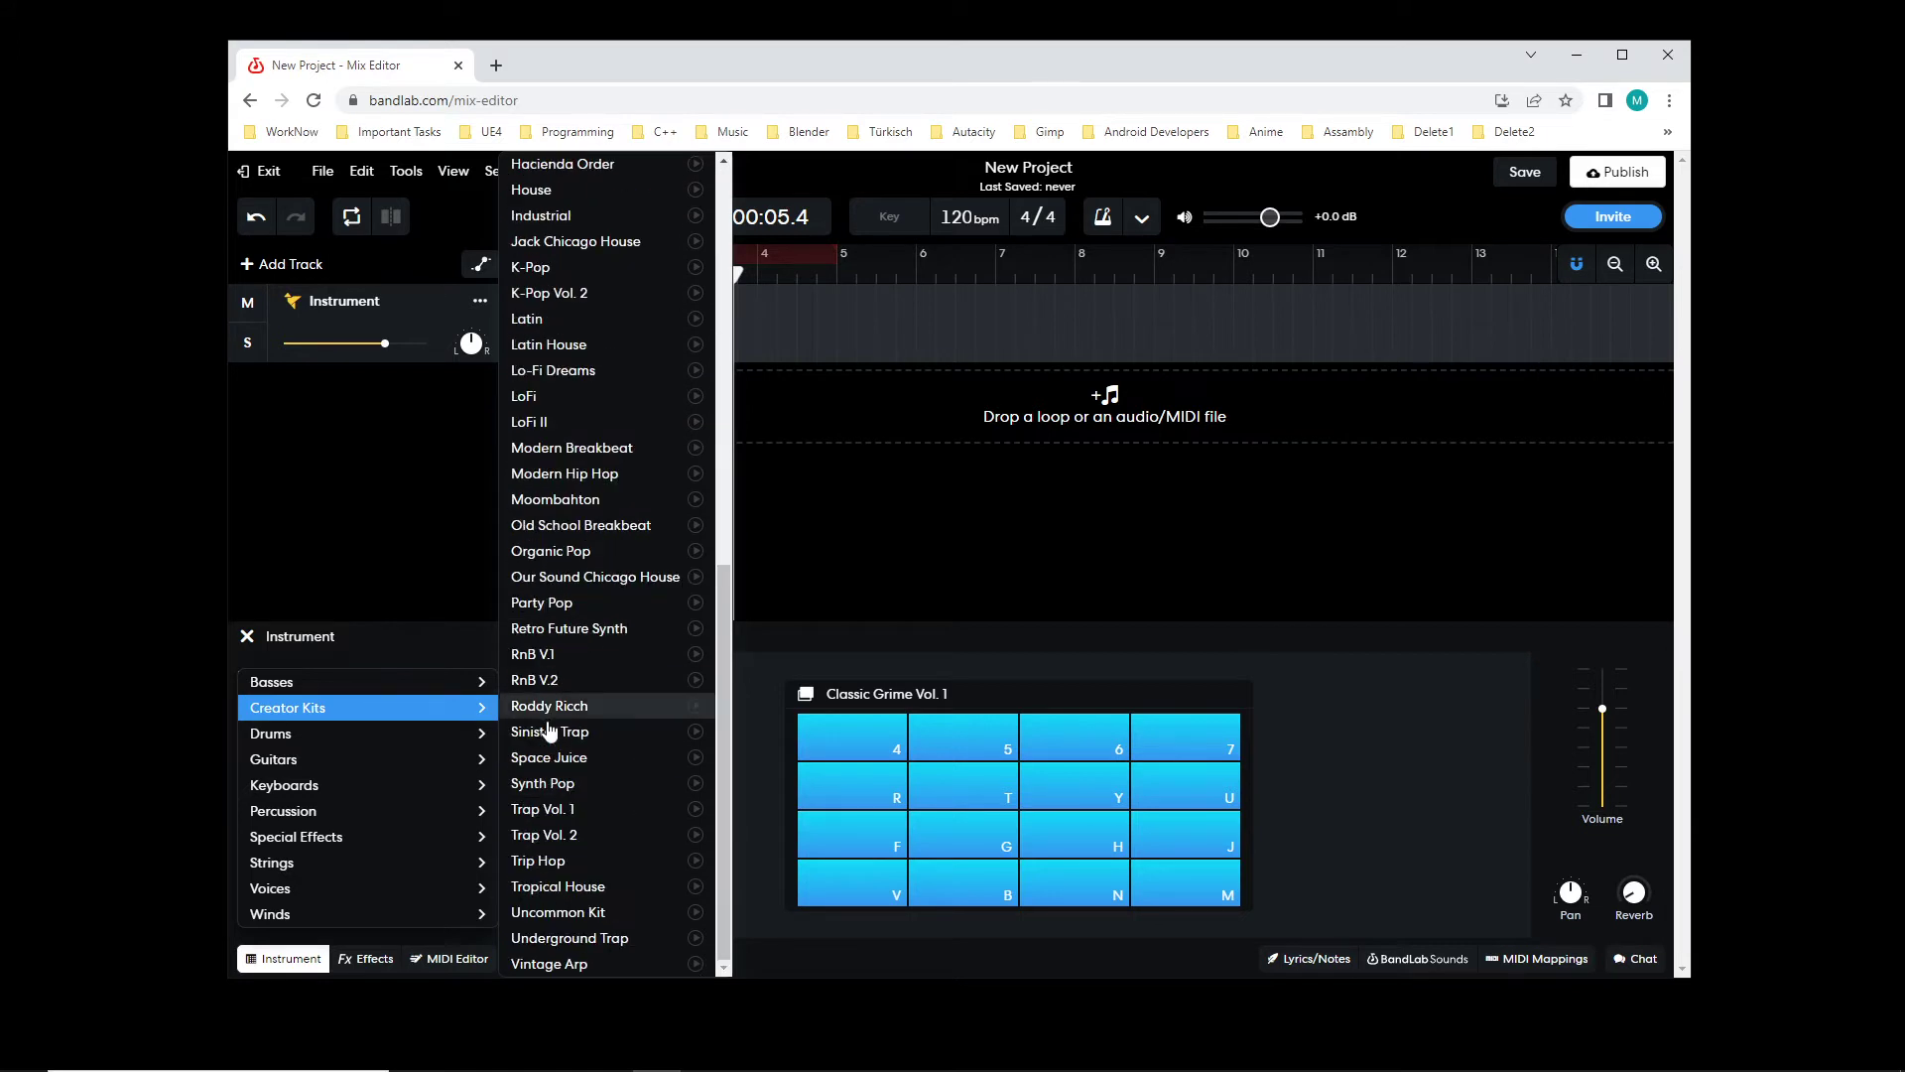
click(574, 552)
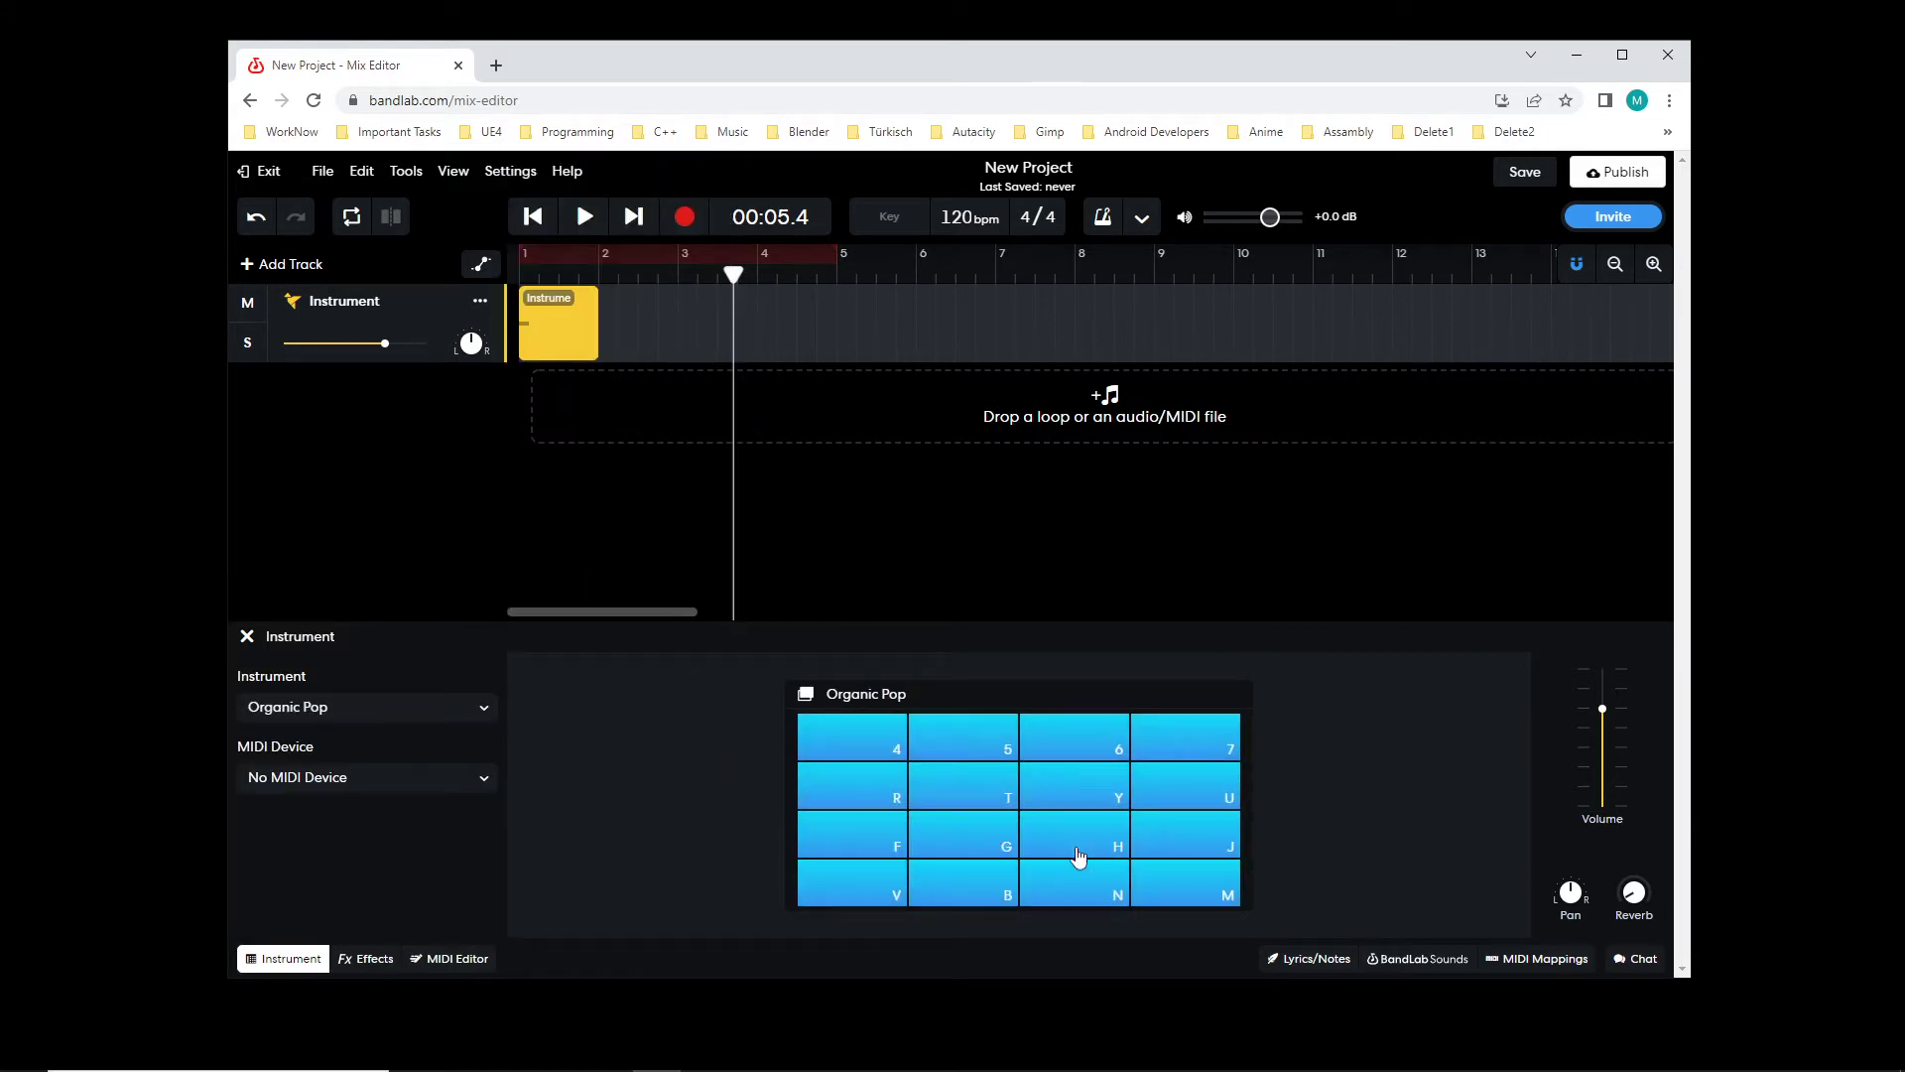
- Audition the Organic Pop kit's pads N, T, 7 and 5
click(1057, 886)
click(970, 793)
click(1213, 748)
click(1154, 749)
click(956, 748)
- Move the playhead to the start of bar 2 and audition pads 6, 5 and 7
drag(734, 275, 598, 274)
click(1042, 744)
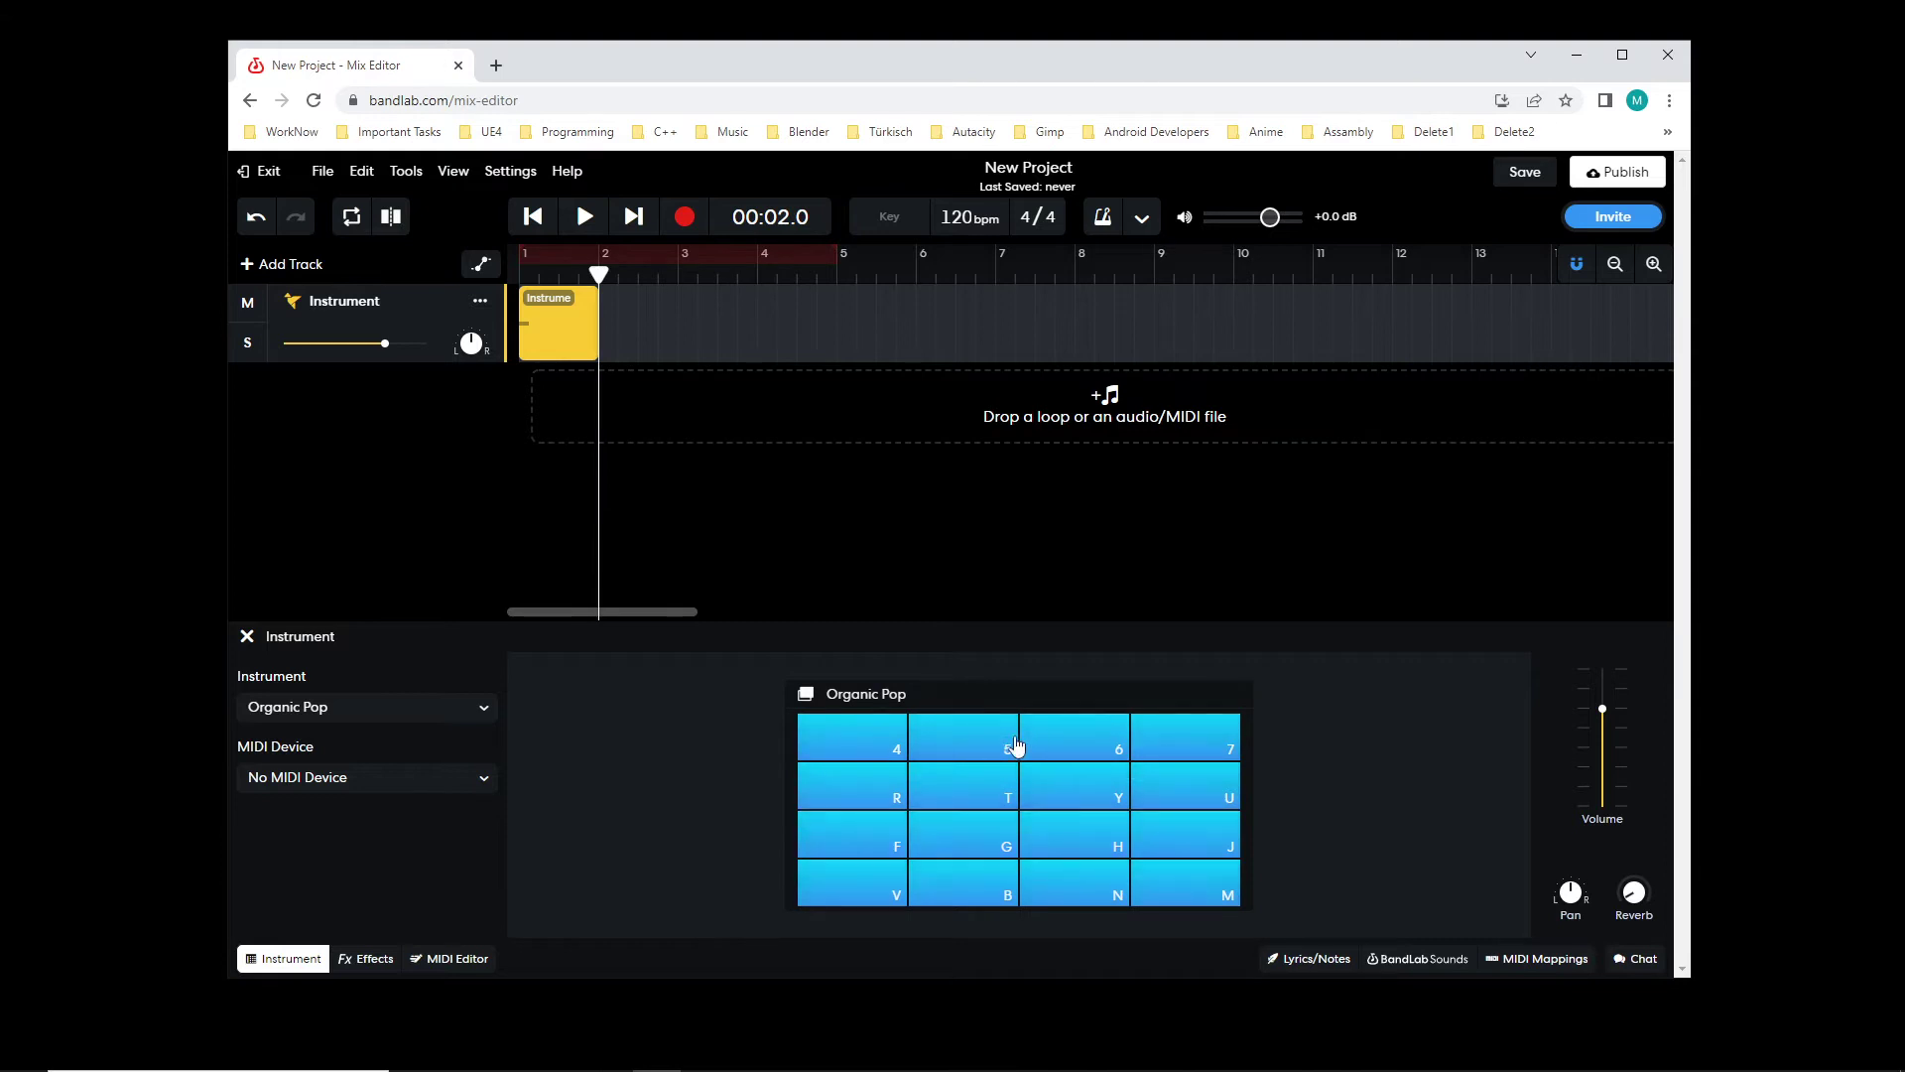
click(1010, 744)
click(1051, 749)
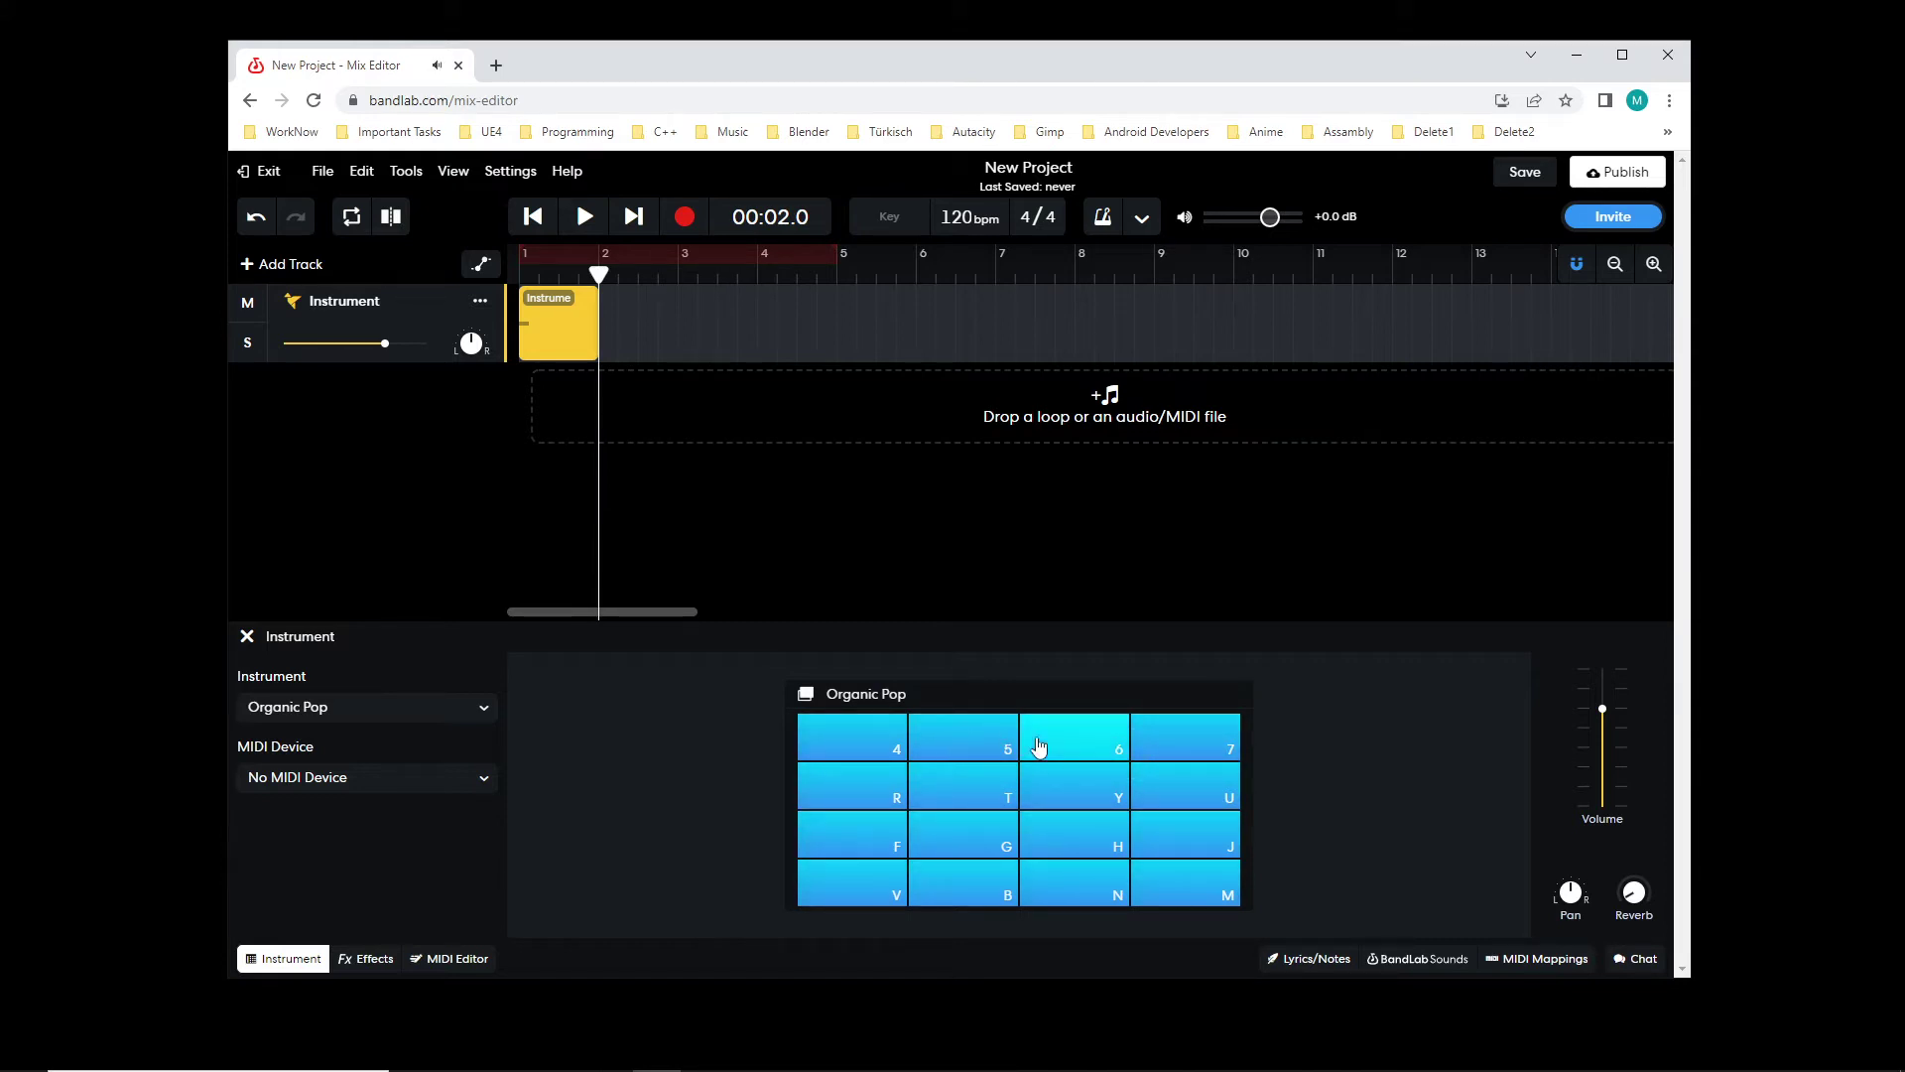
click(1157, 754)
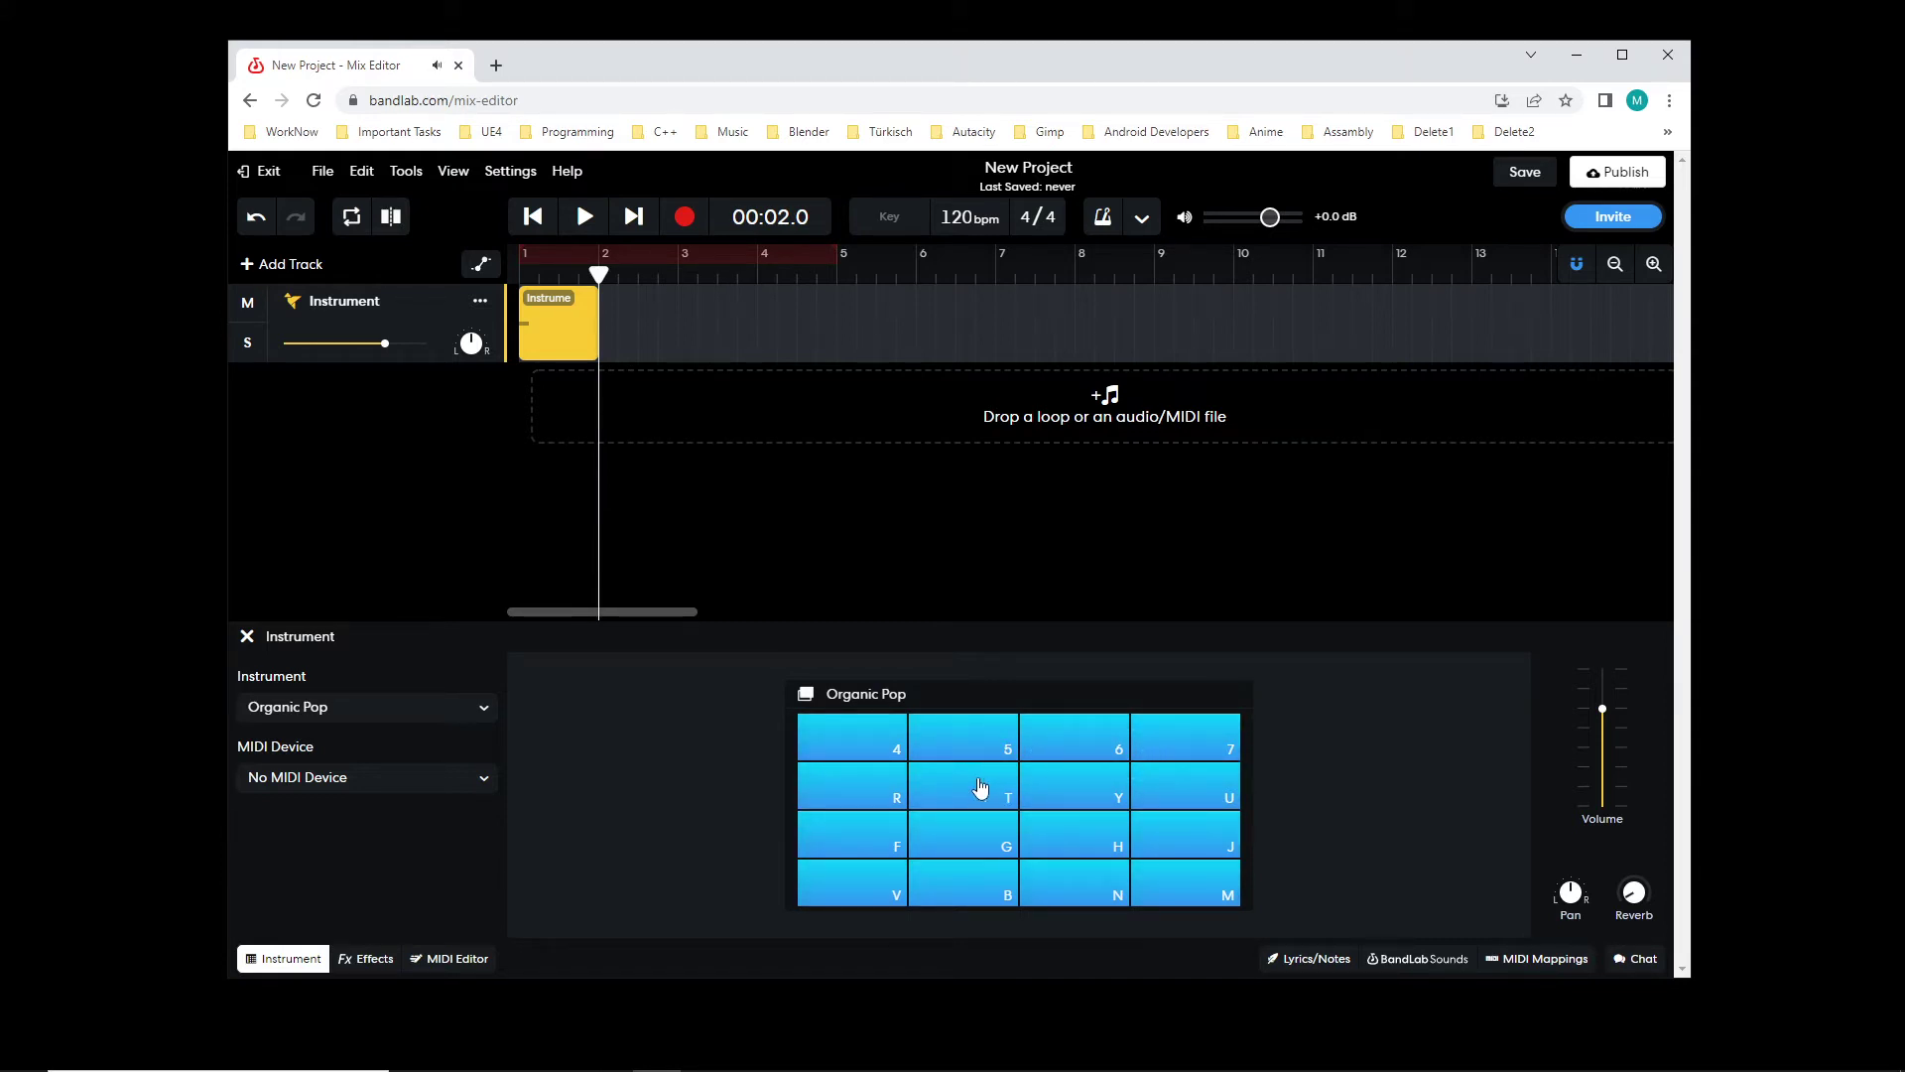
- Audition the upper-row pads 5, 7, 6 and 4 repeatedly to compare their sounds
click(992, 739)
click(1181, 742)
click(1077, 742)
key(6)
click(995, 748)
click(1198, 749)
key(4)
click(1179, 746)
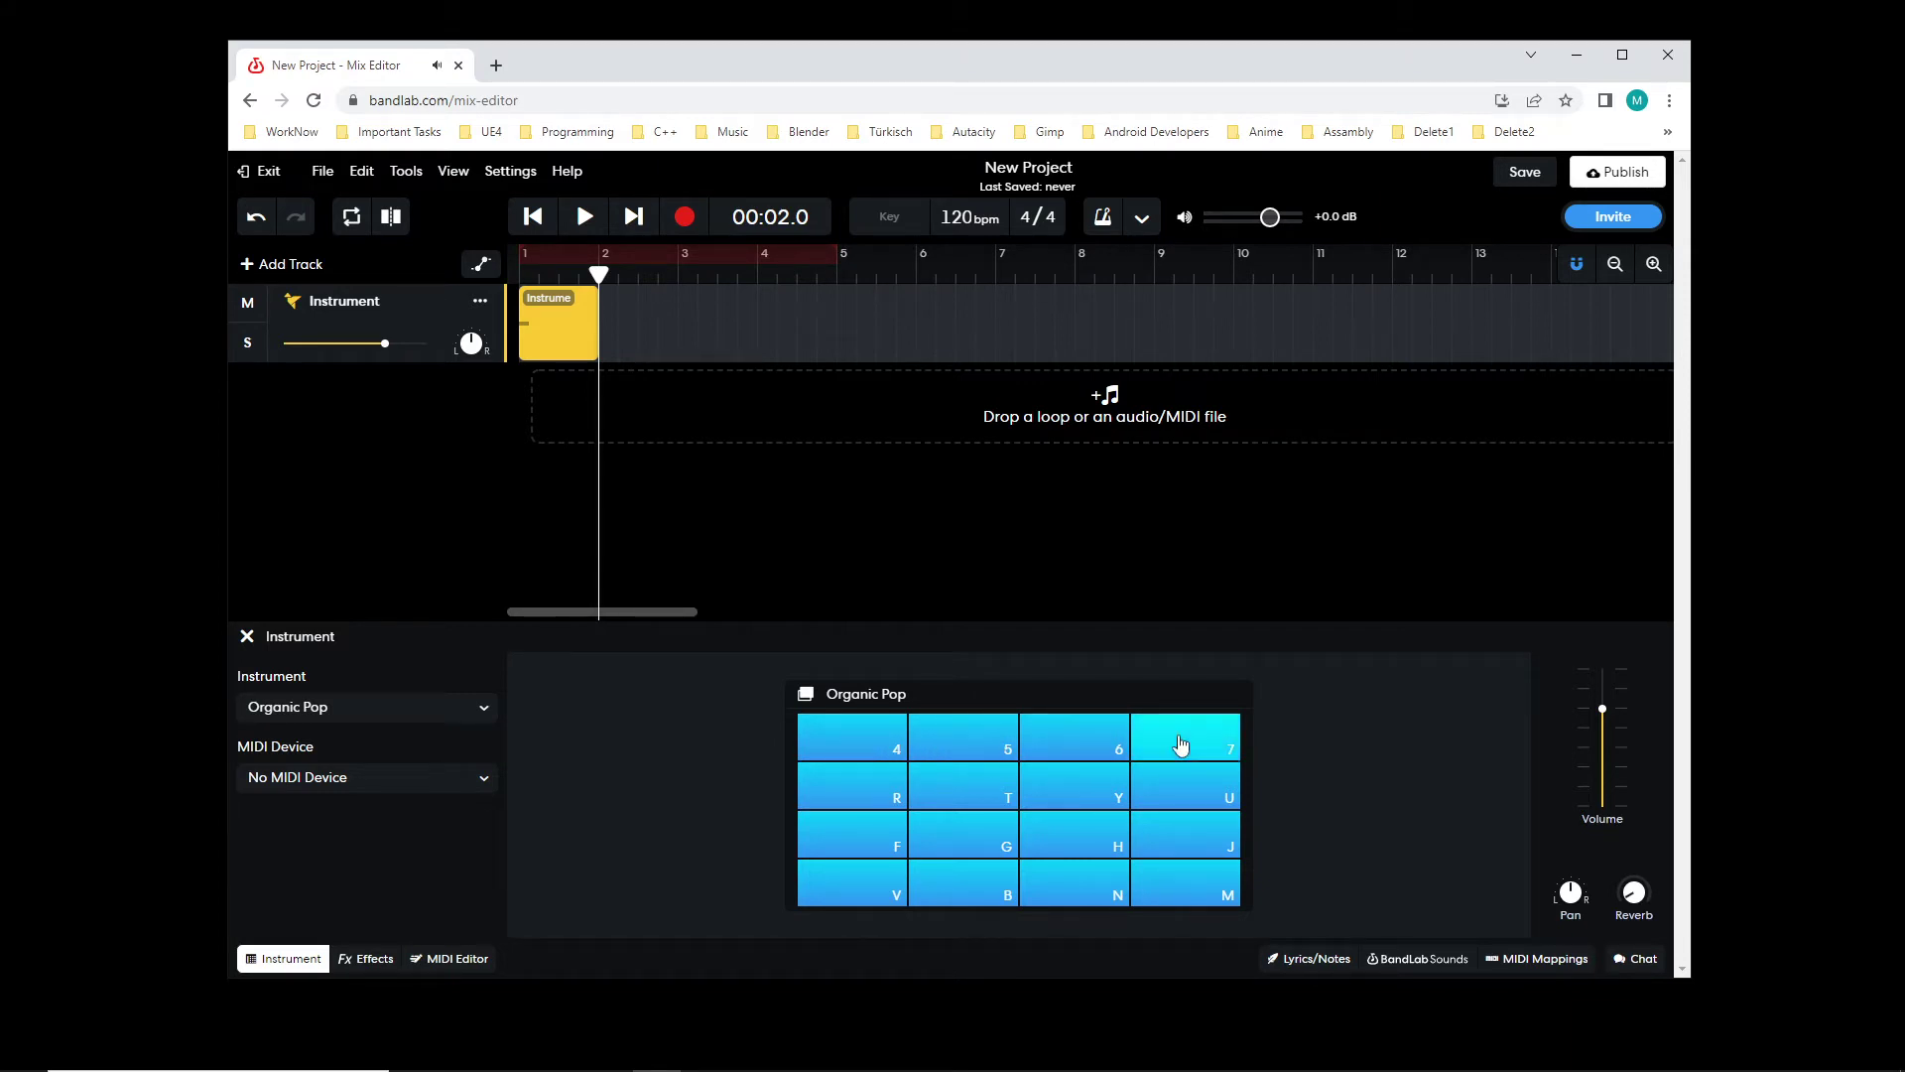
- Audition the Organic Pop pads N, H, Y, V and B
click(1111, 878)
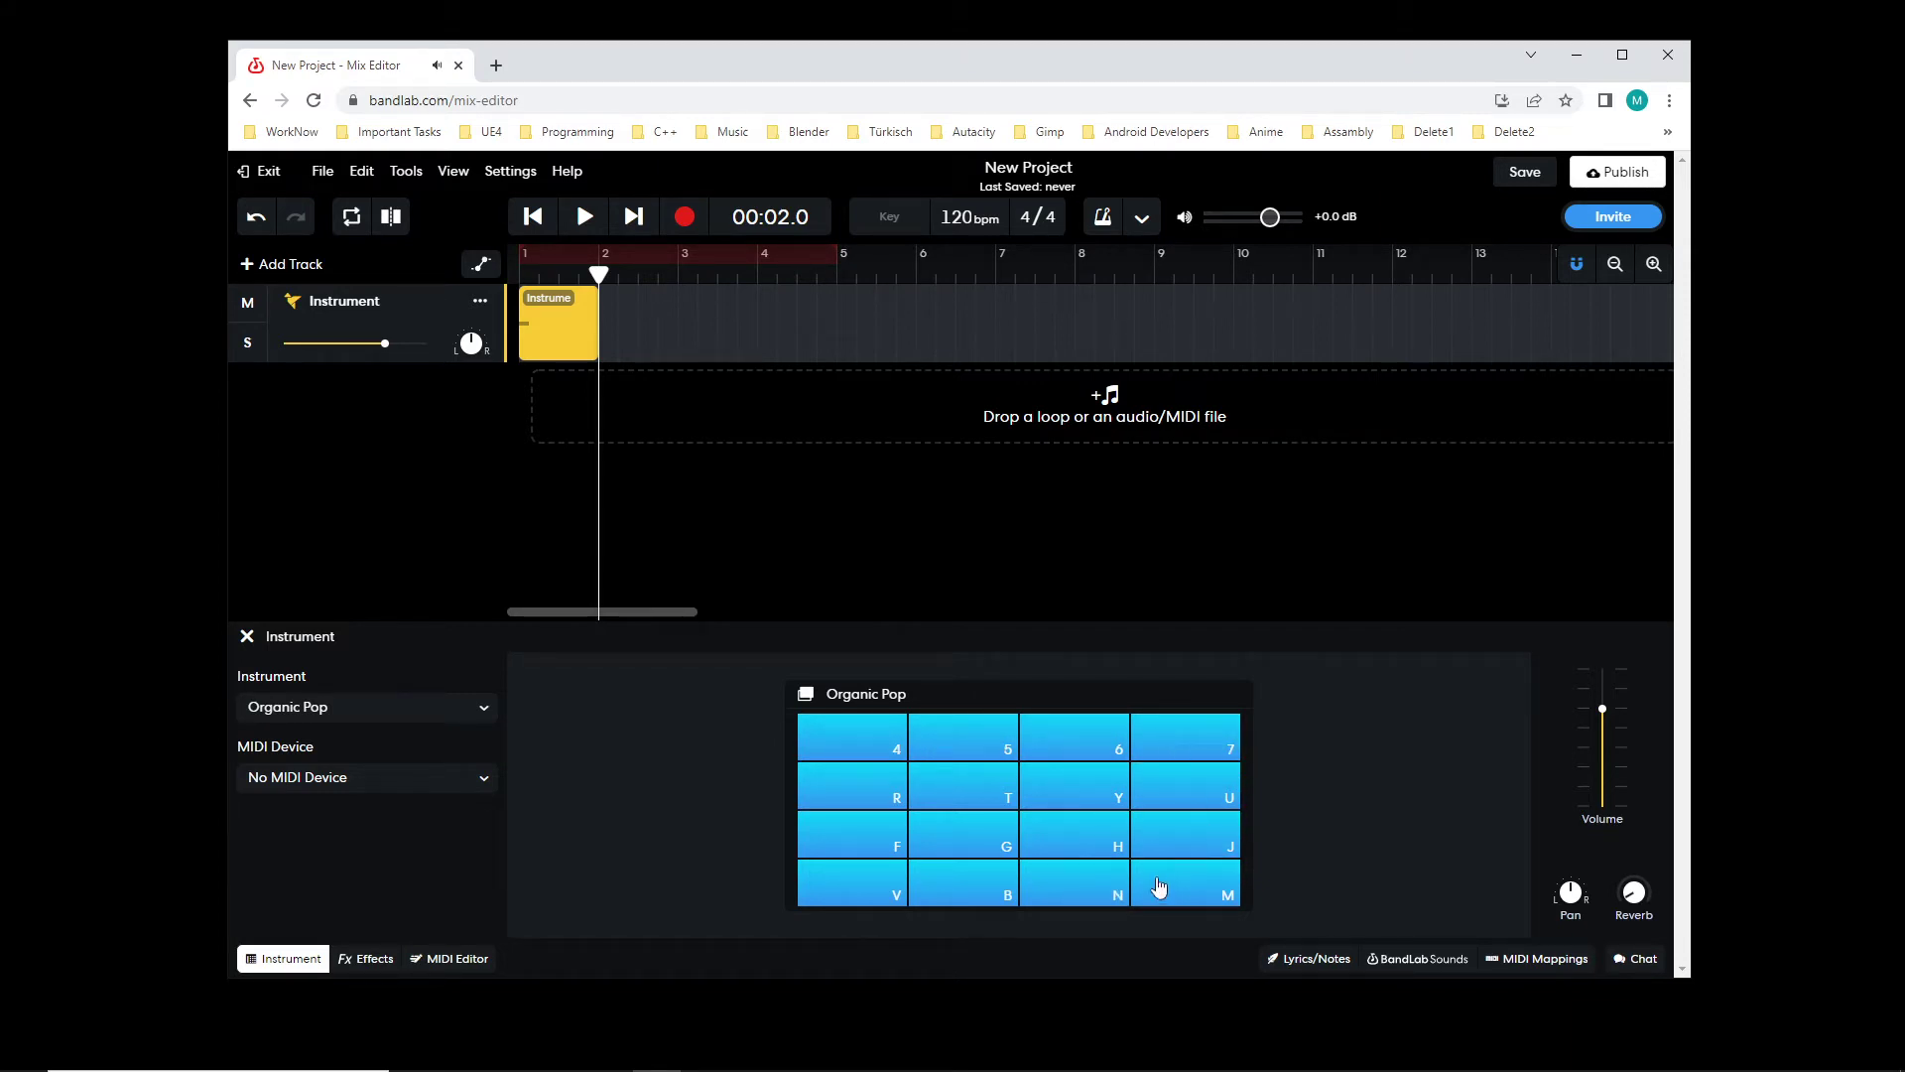
click(1109, 841)
click(1067, 795)
click(858, 879)
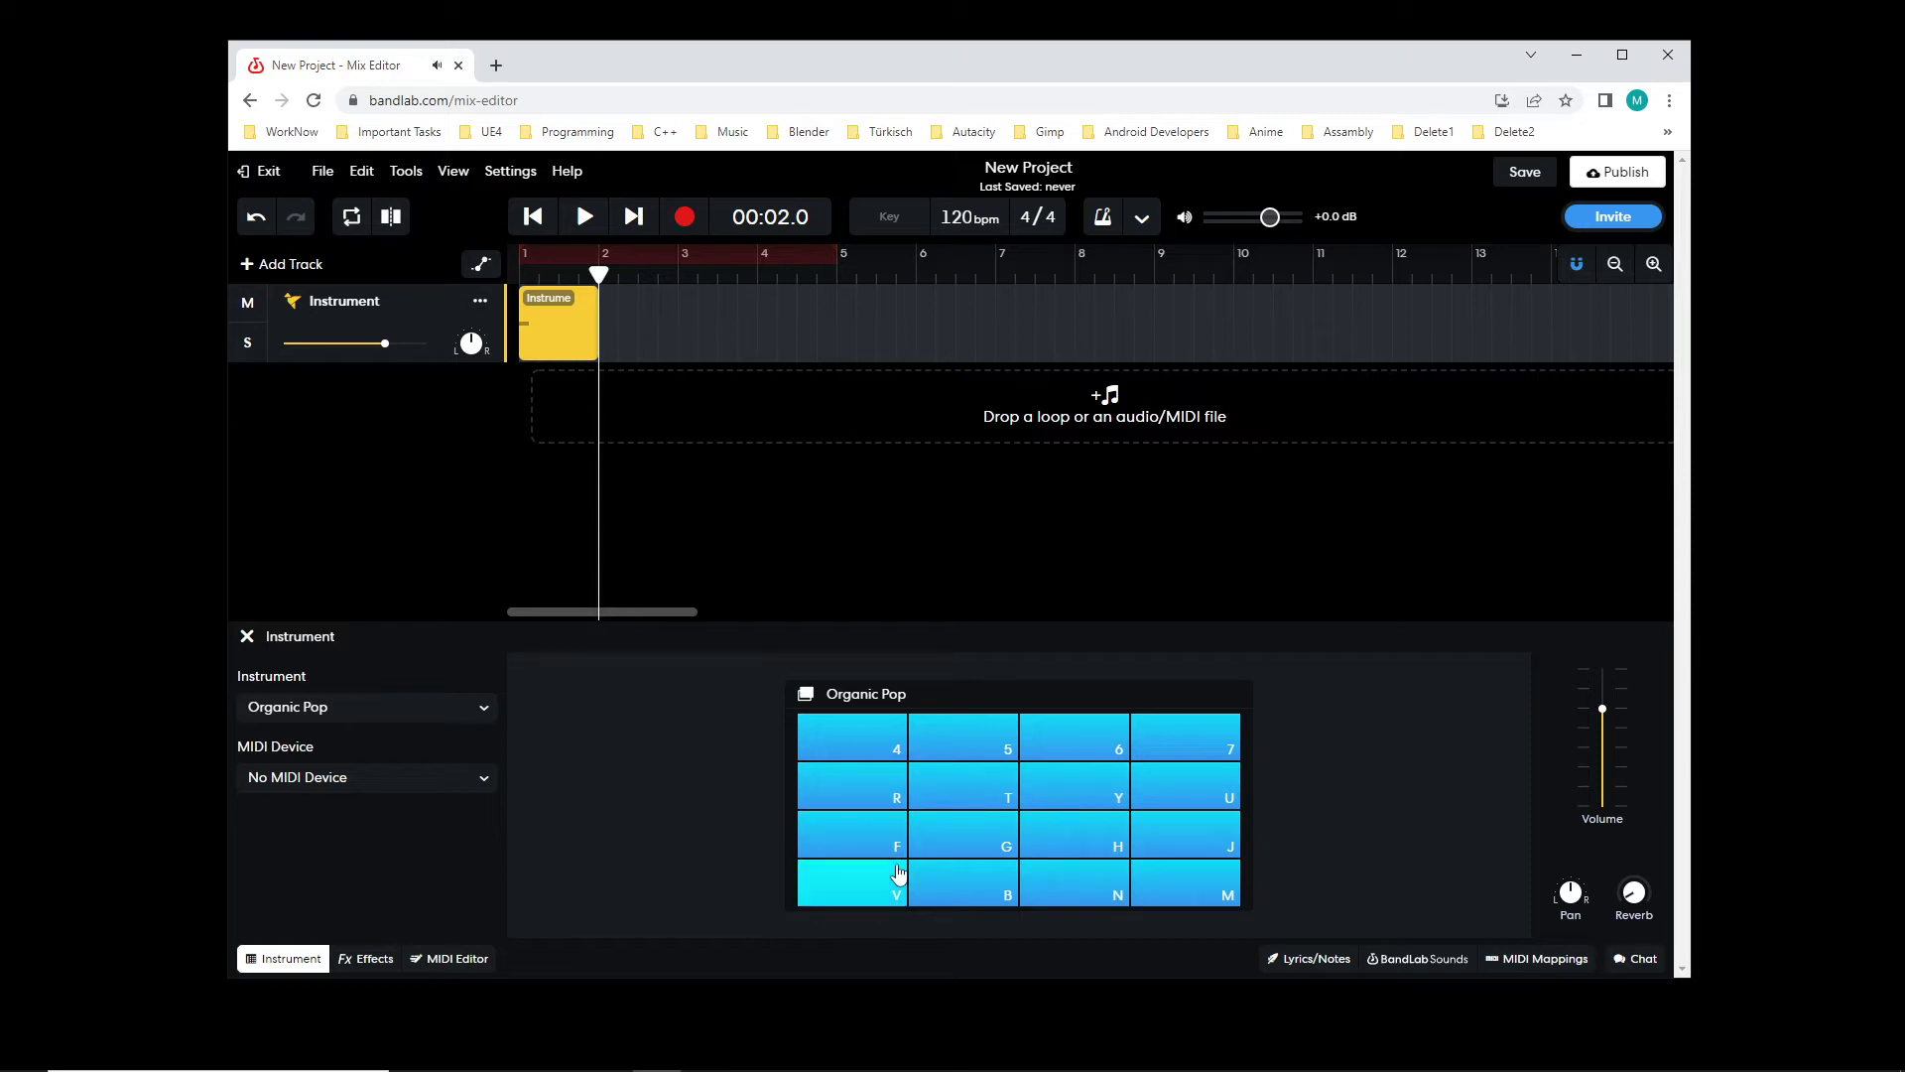
click(1000, 883)
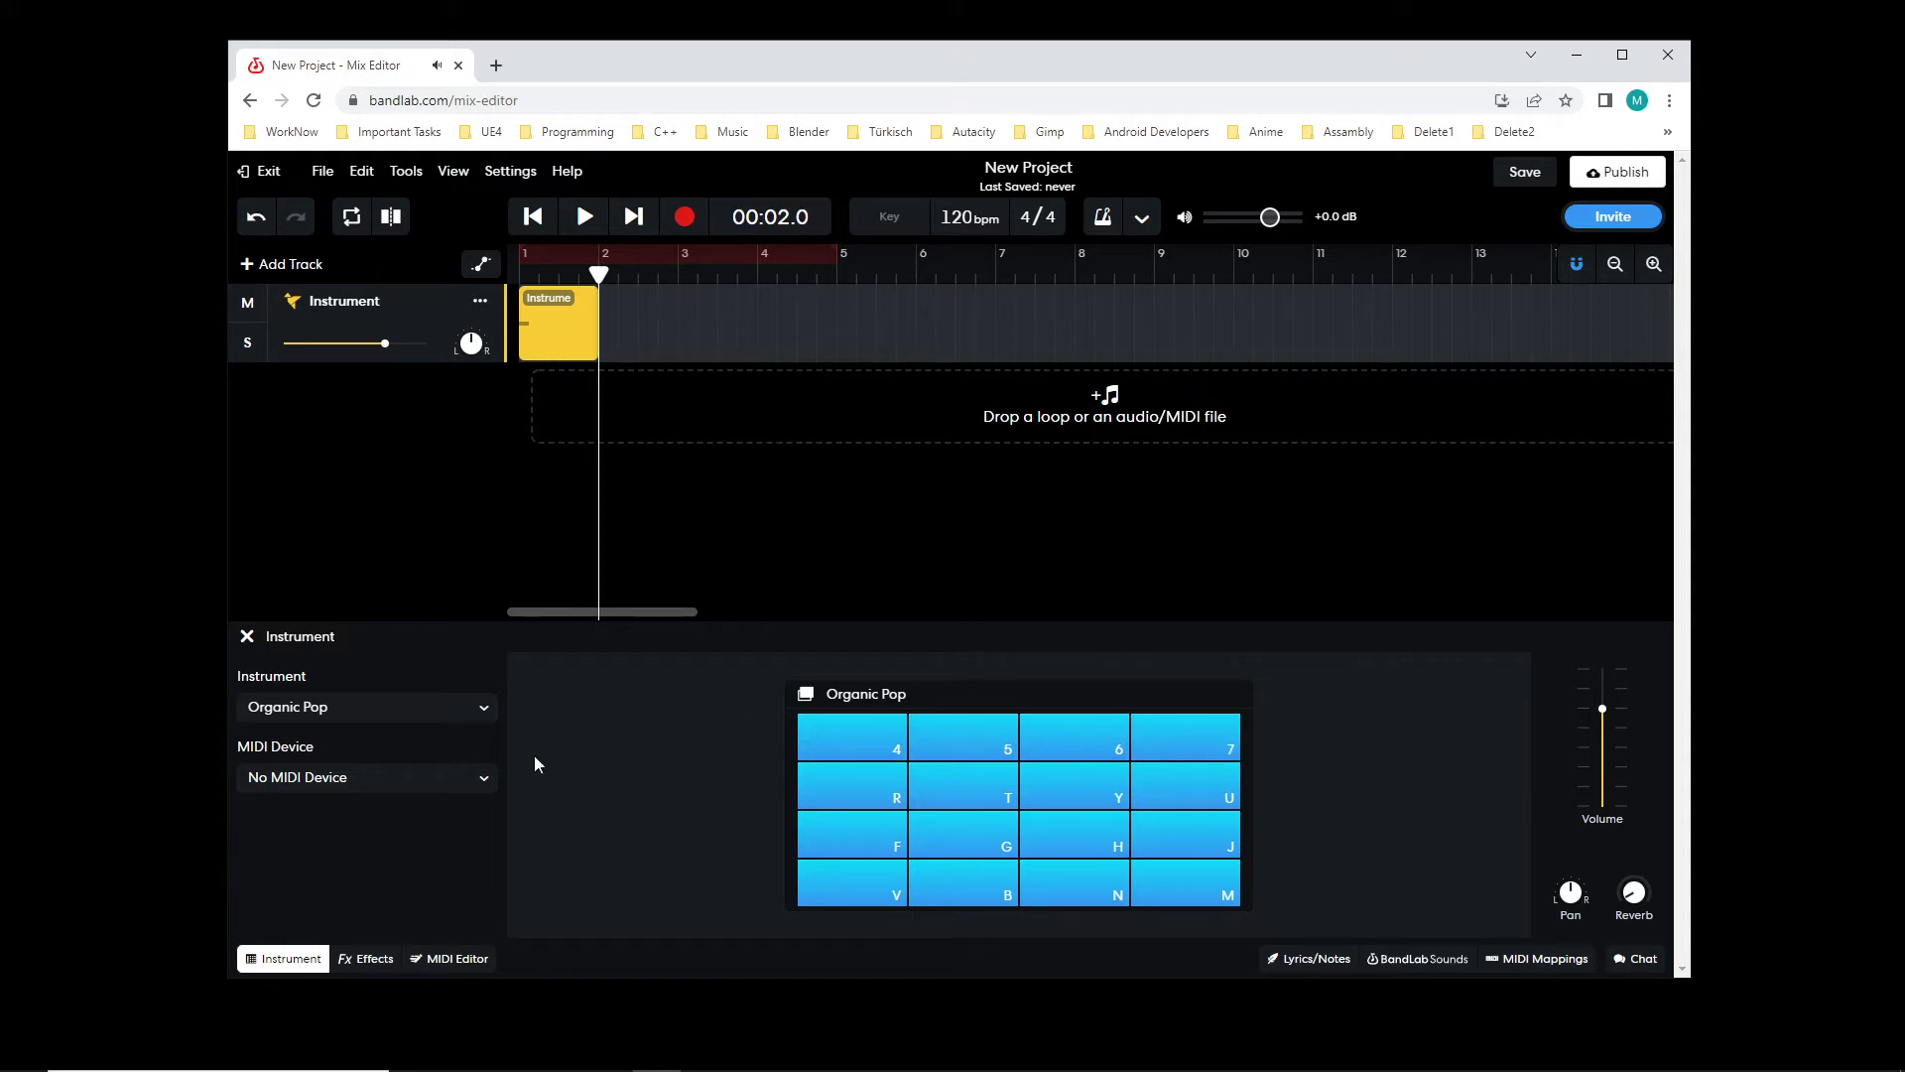
- Open the clip in the MIDI Editor and add notes D#3 at bar 2, D3 at bar 3 and C#3 at bar 4
click(458, 957)
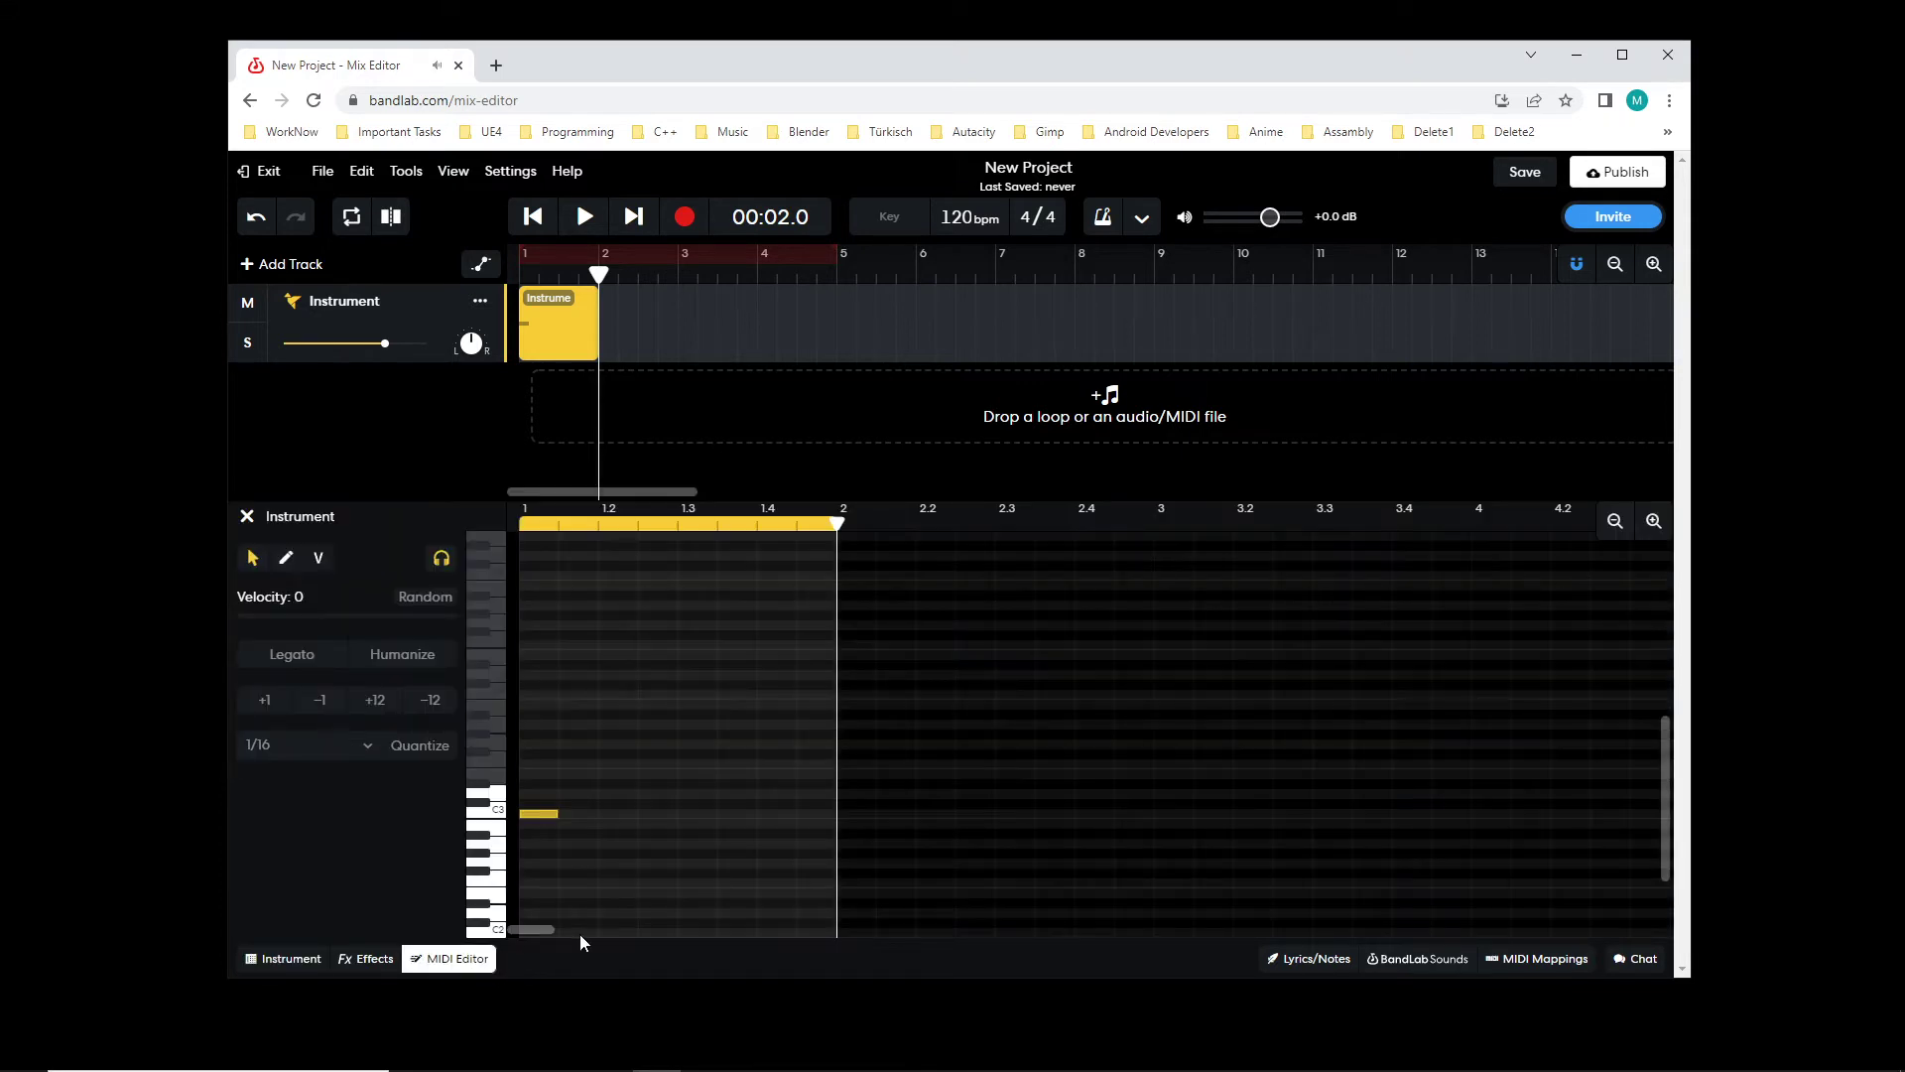
click(496, 844)
scroll(598, 854, down, 3)
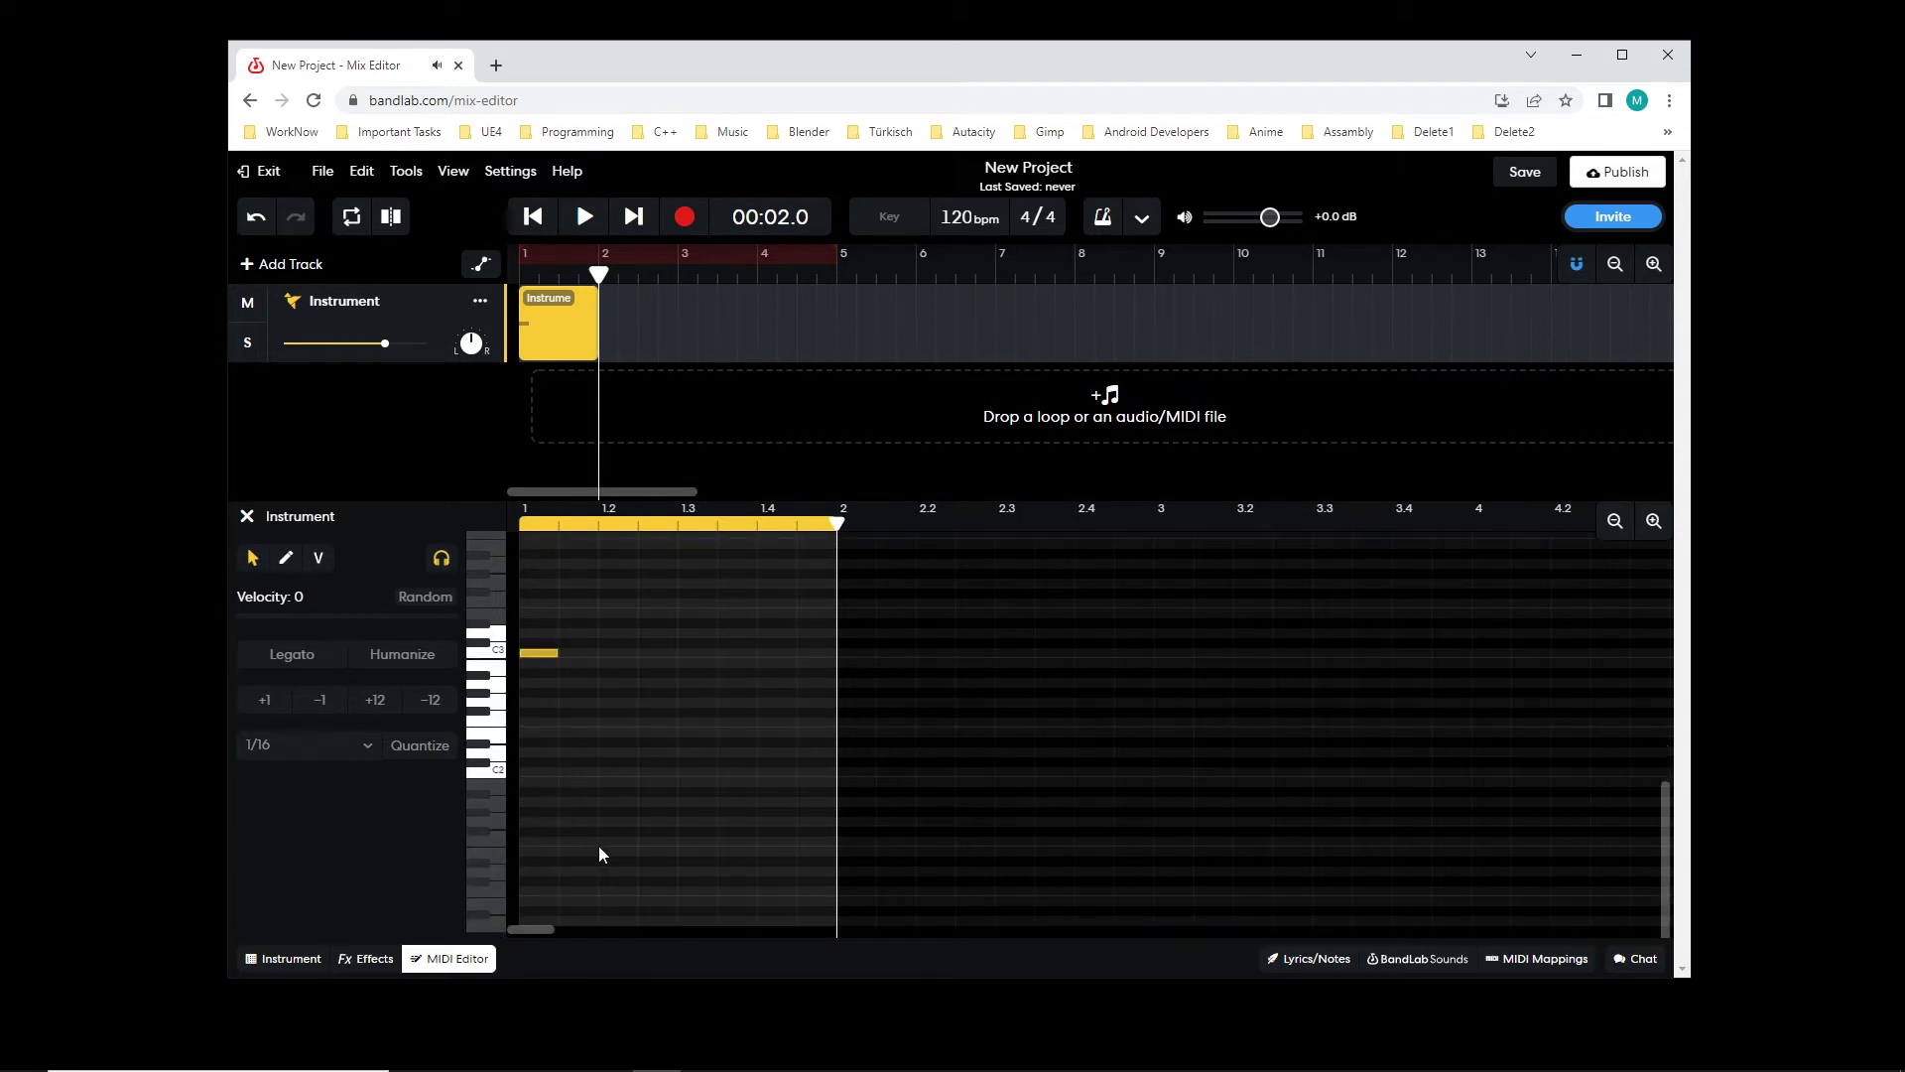
click(501, 778)
click(851, 623)
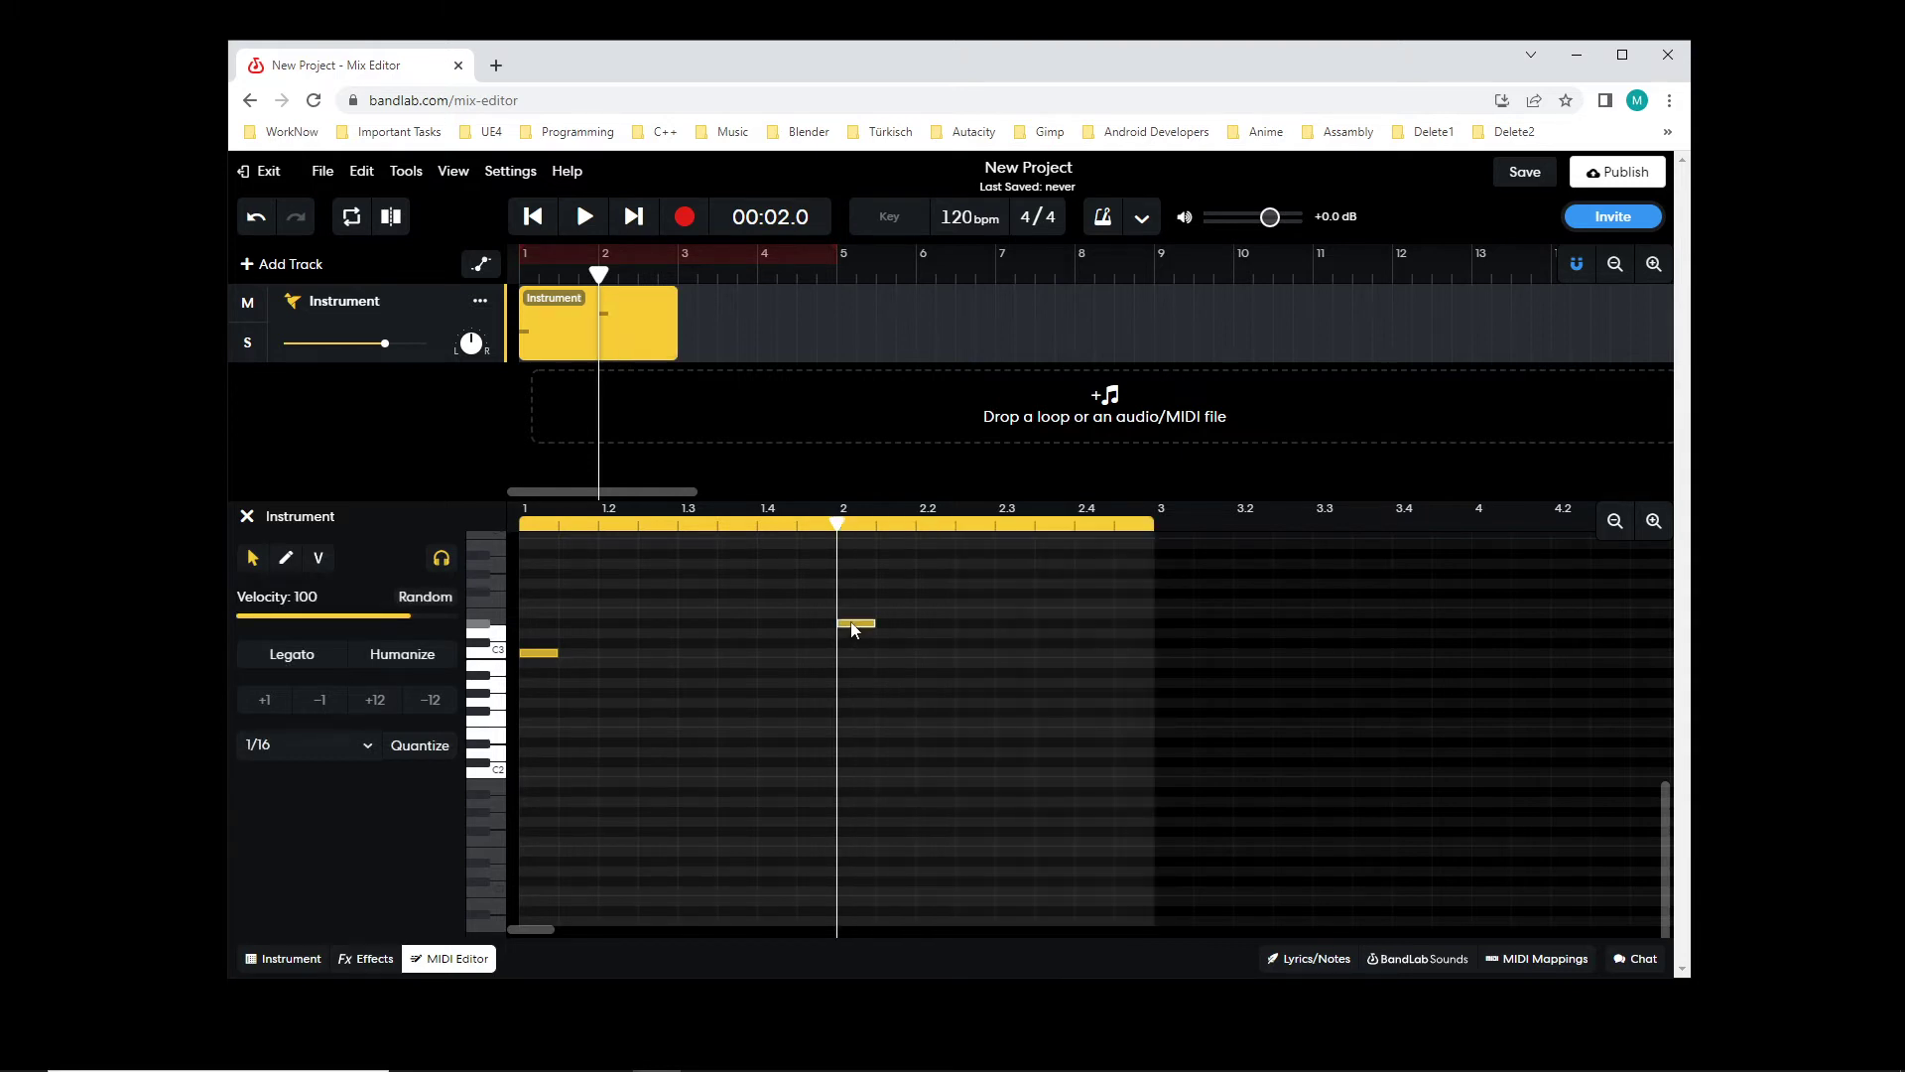
click(1171, 633)
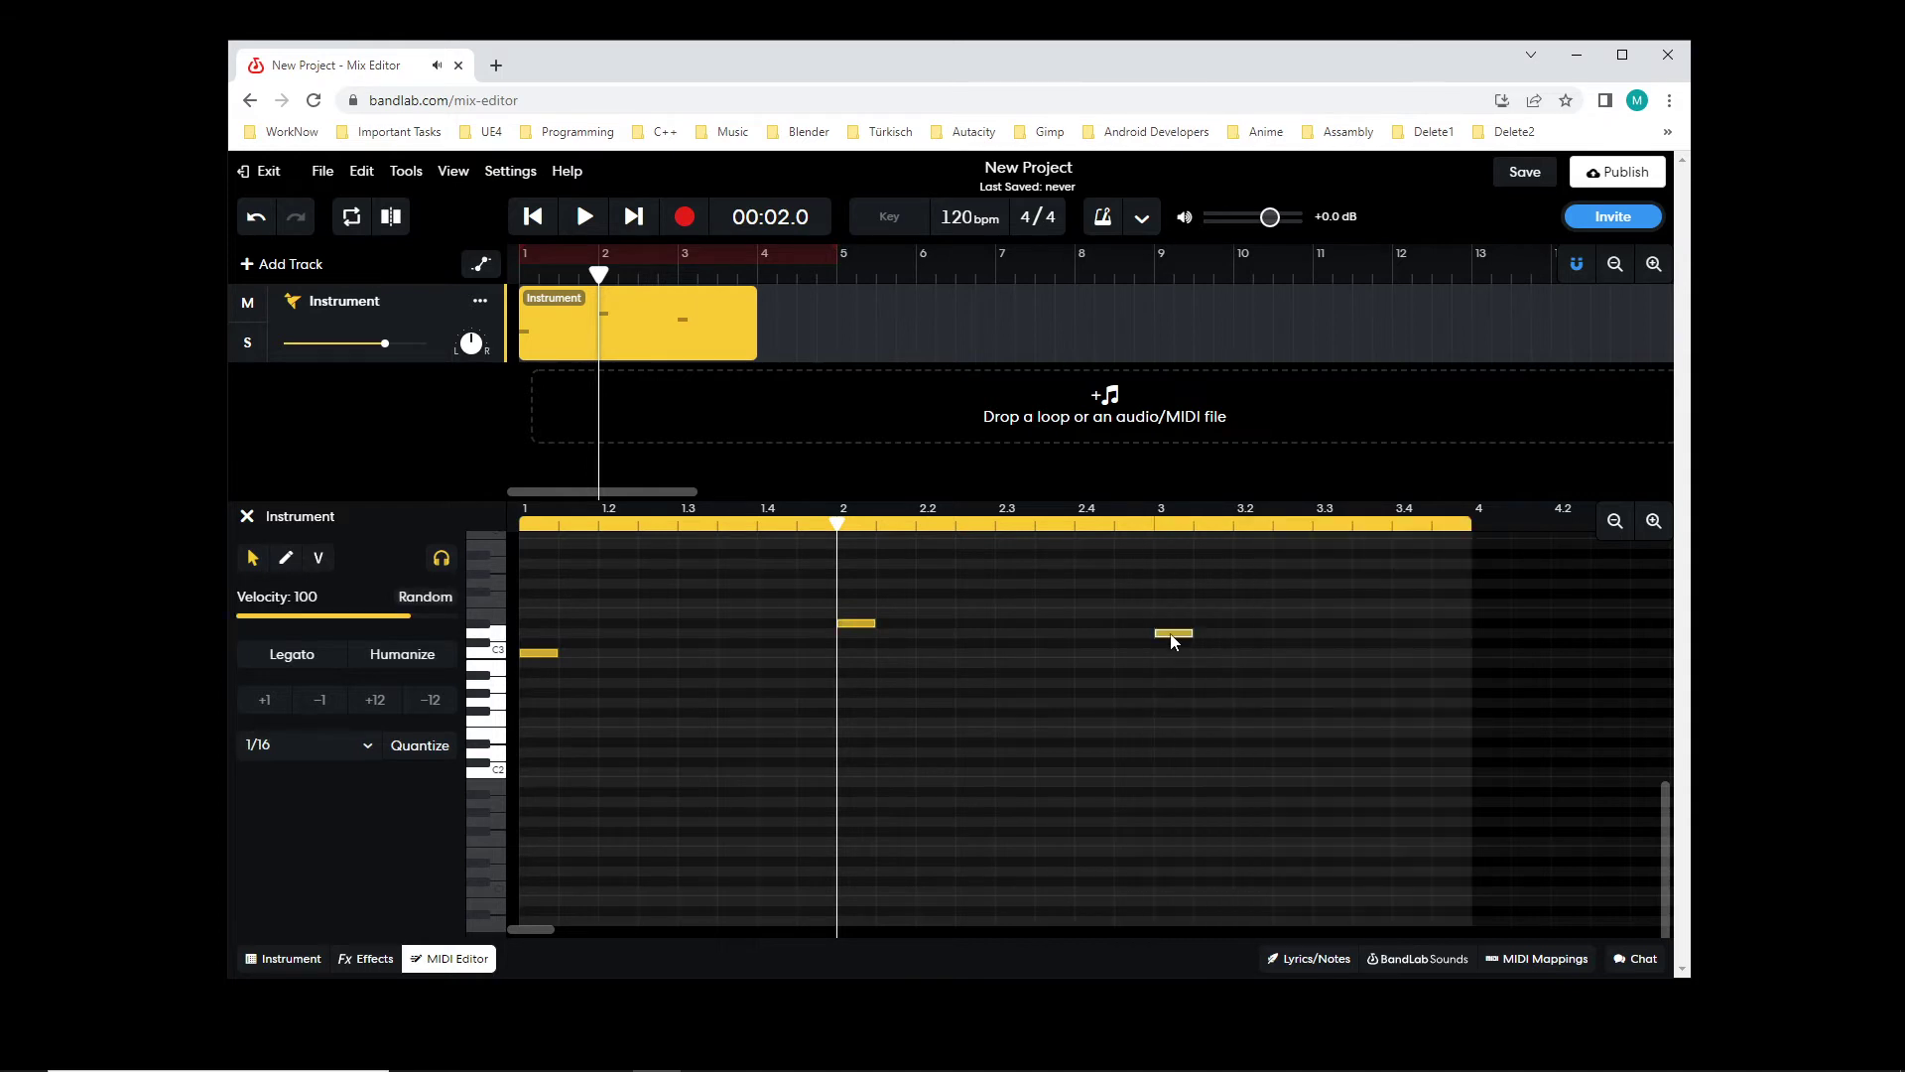
click(1492, 643)
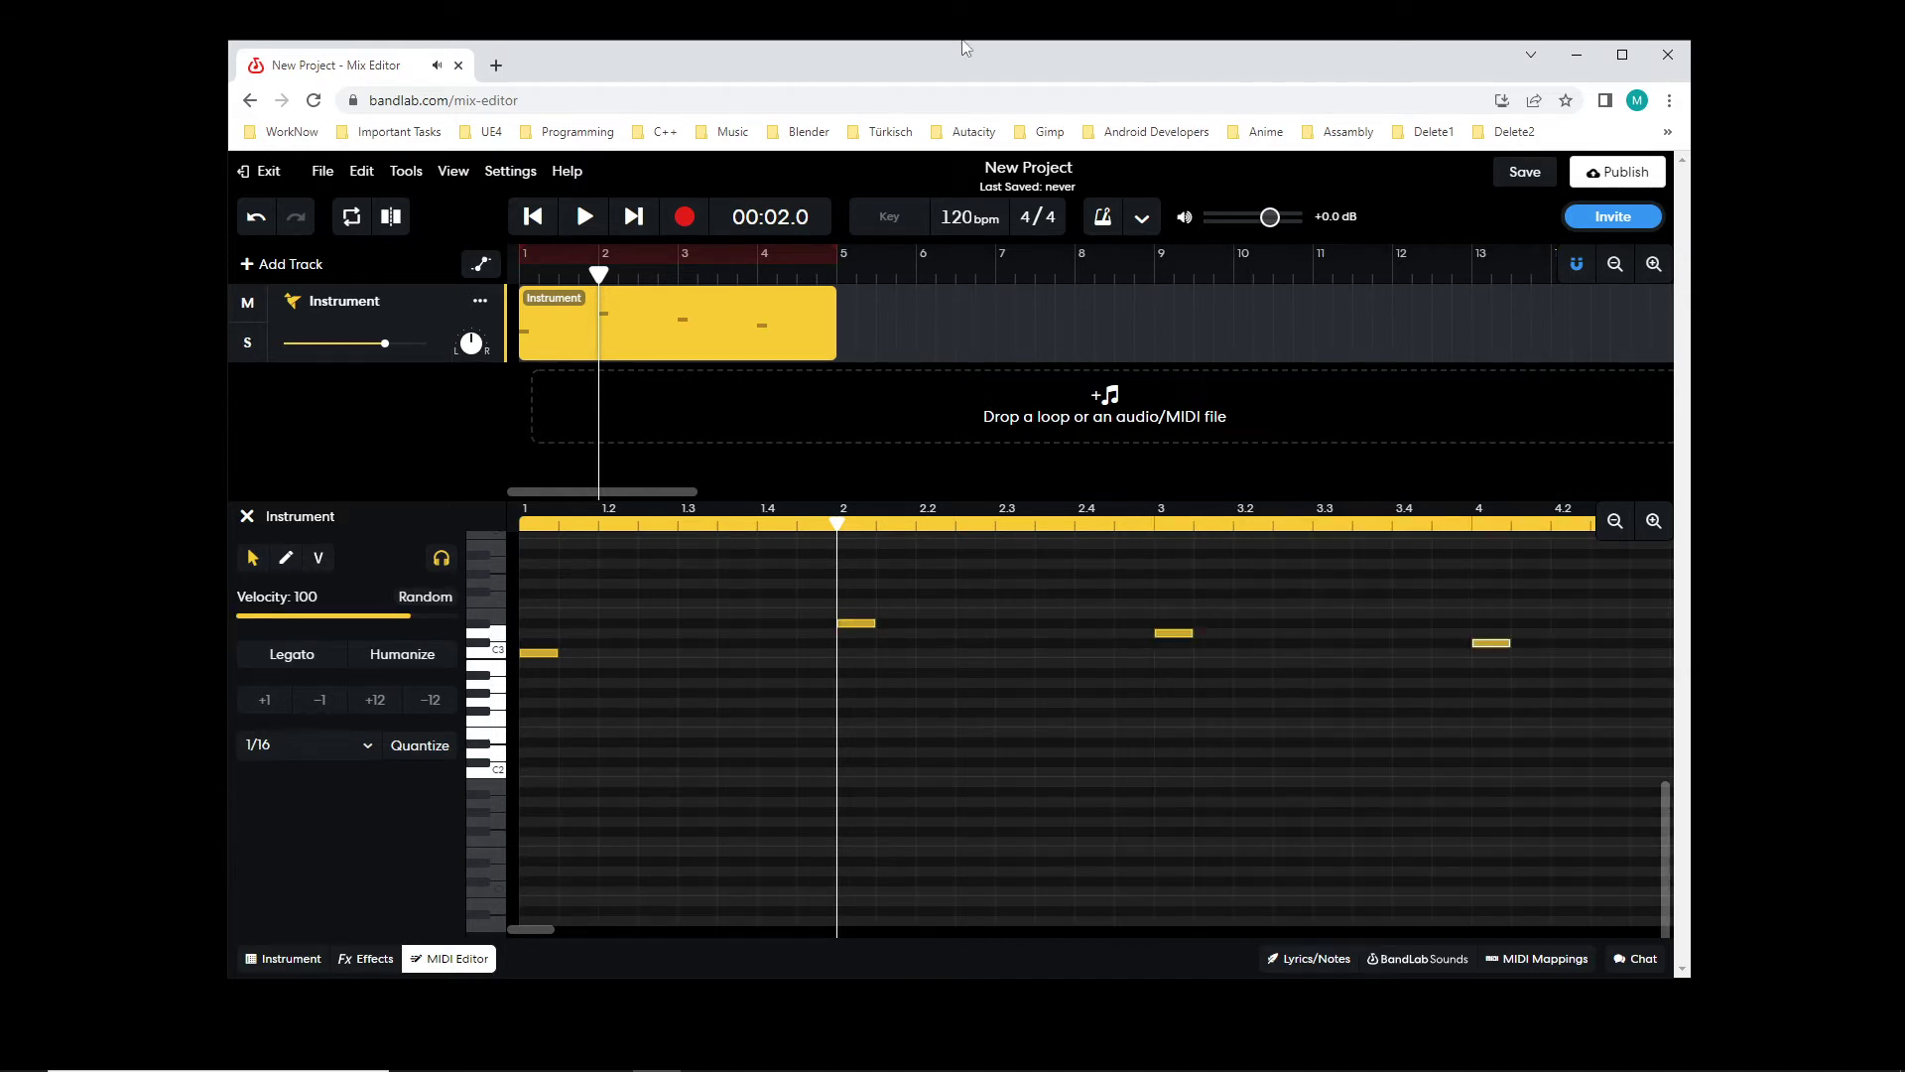
- Delete the C3 note at bar 1 and play the clip from the start
click(1622, 55)
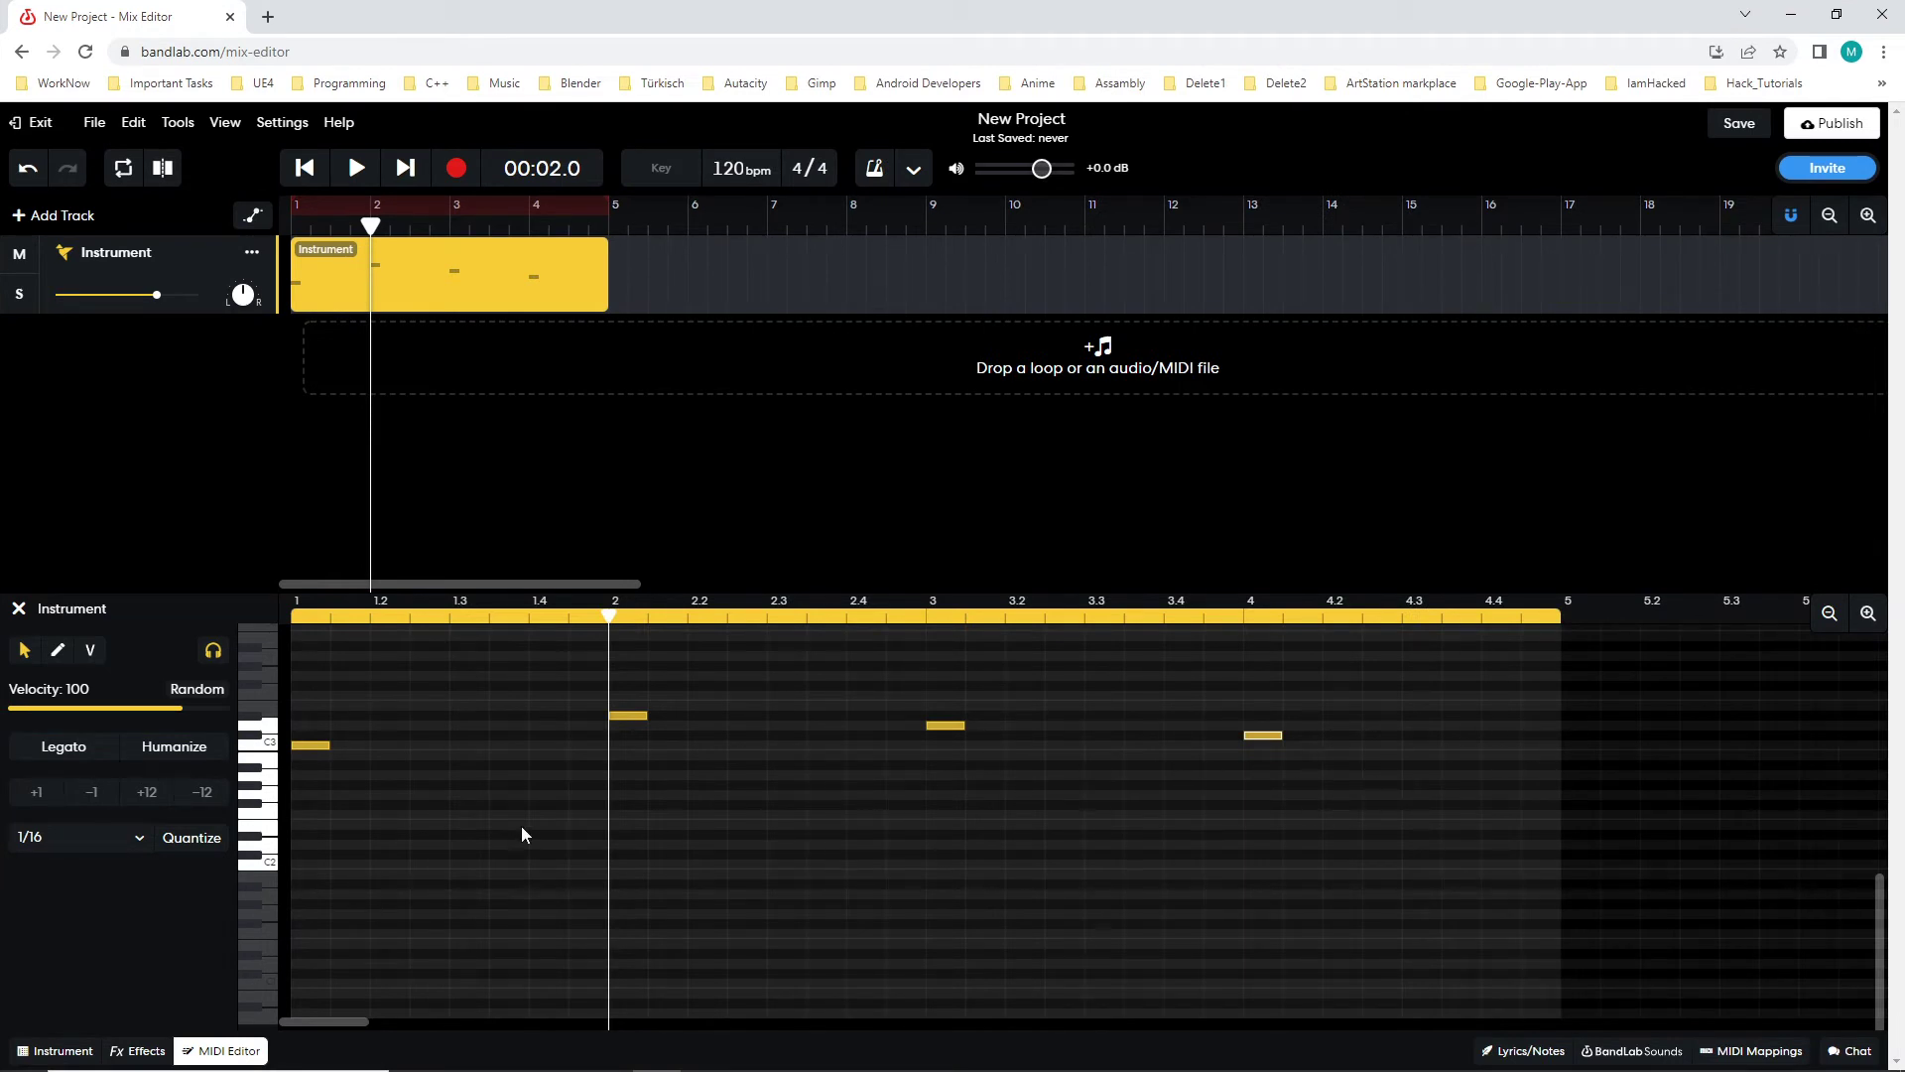
double_click(314, 746)
drag(610, 615, 298, 615)
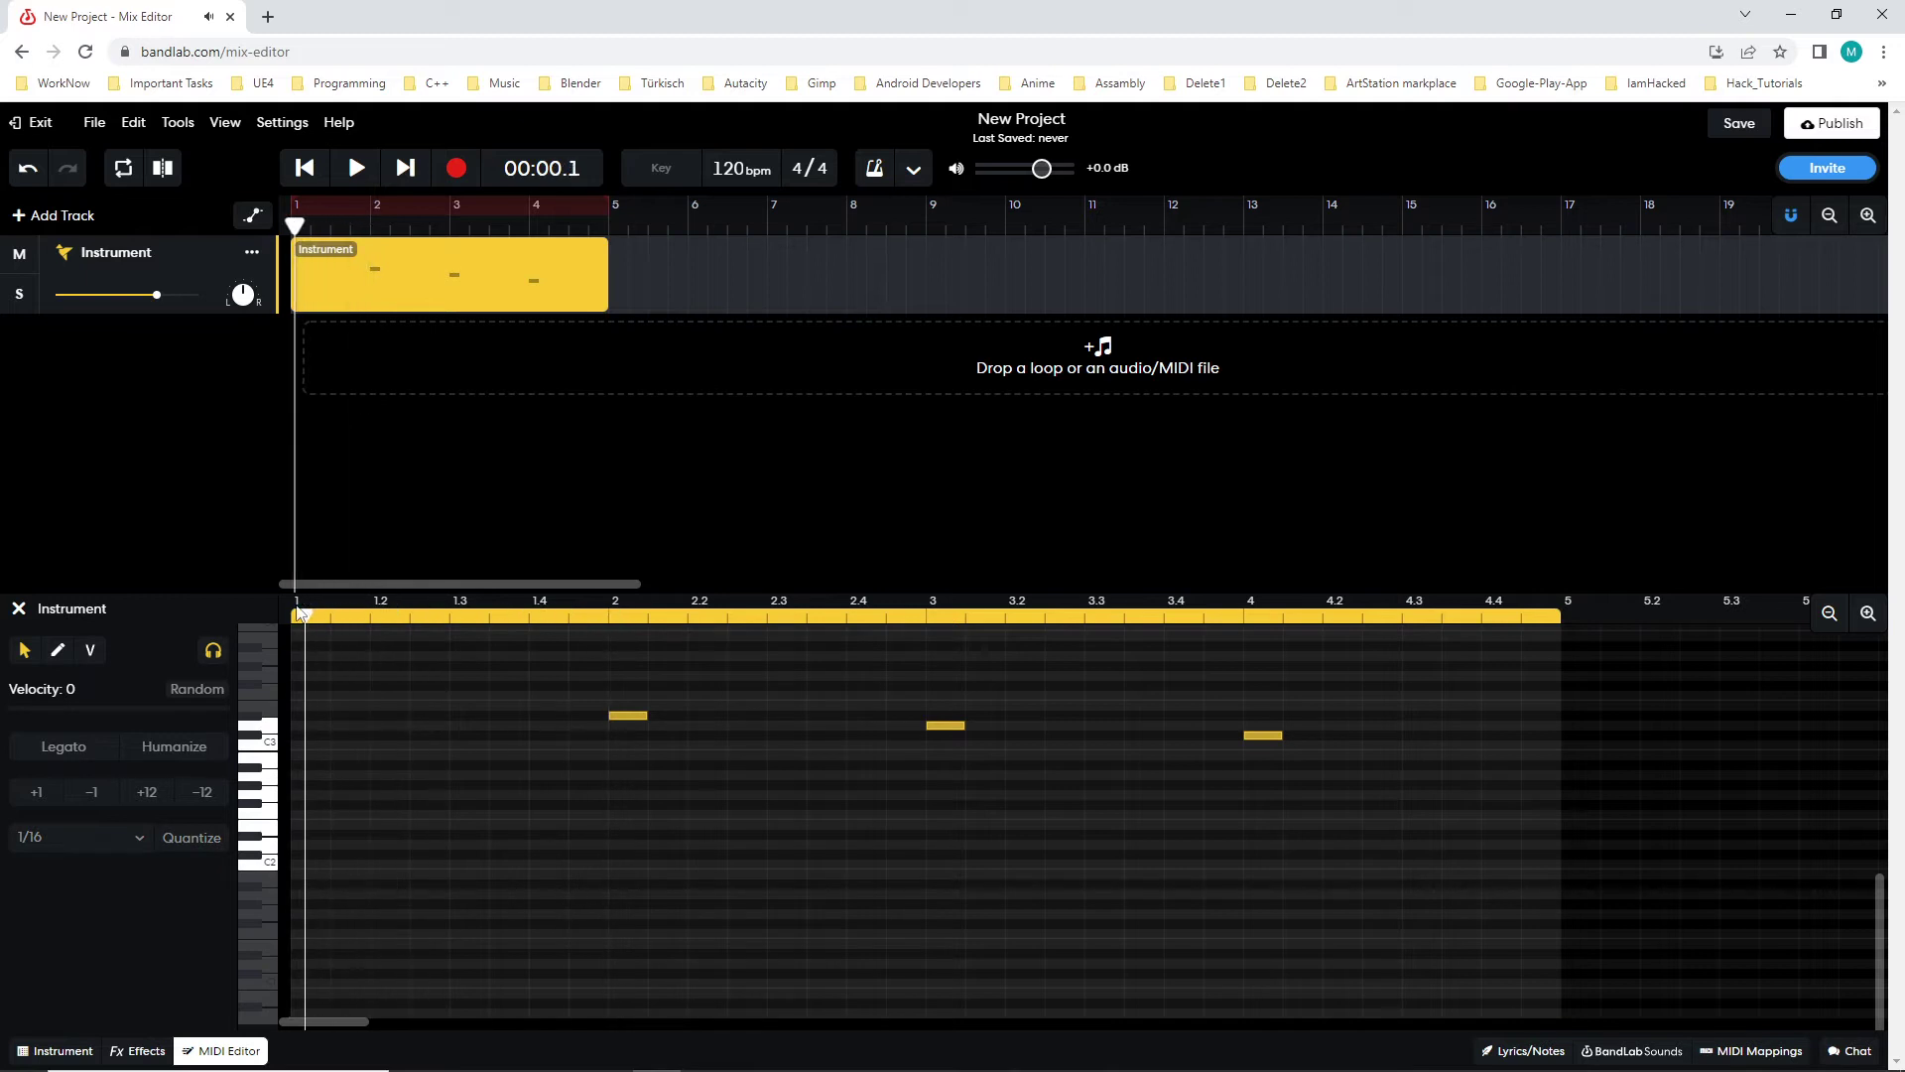
click(355, 168)
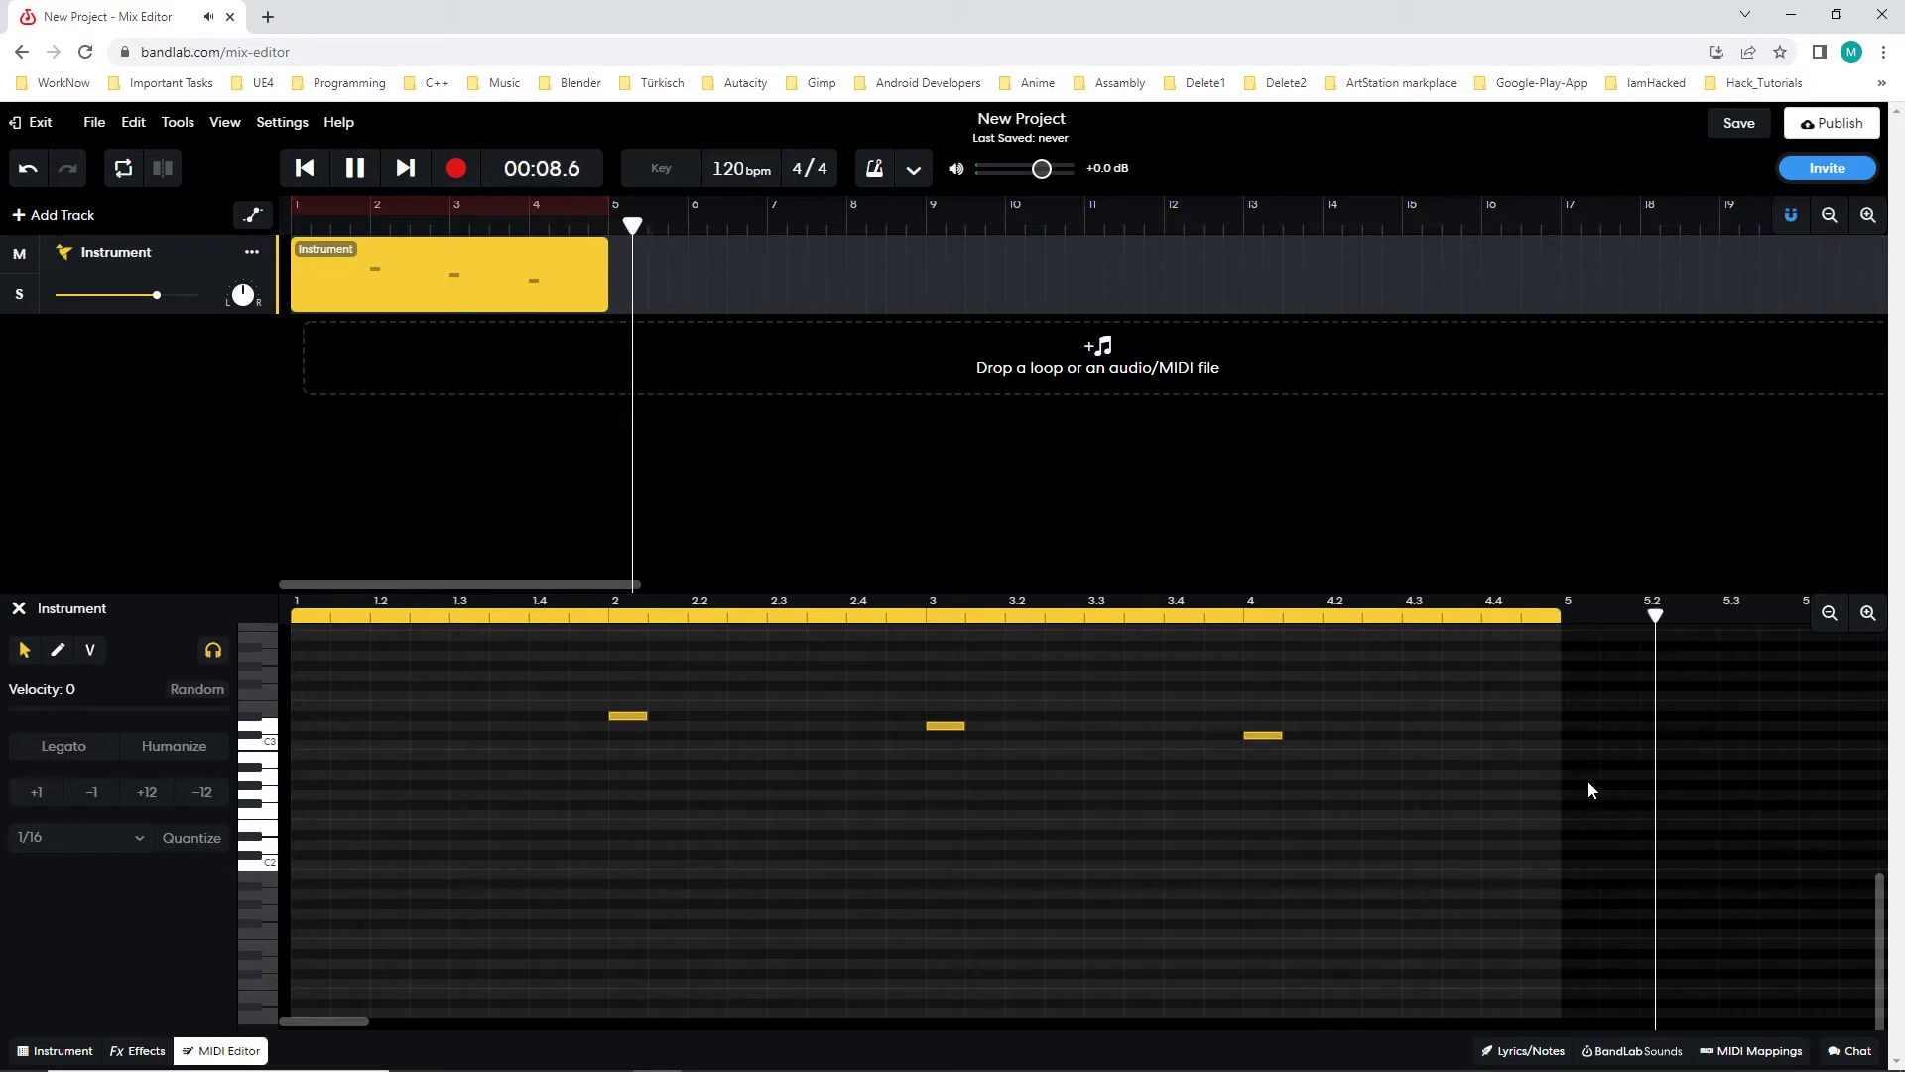
- Try placing a C3 note at bar 10 and remove it again, stopping playback
double_click(1580, 748)
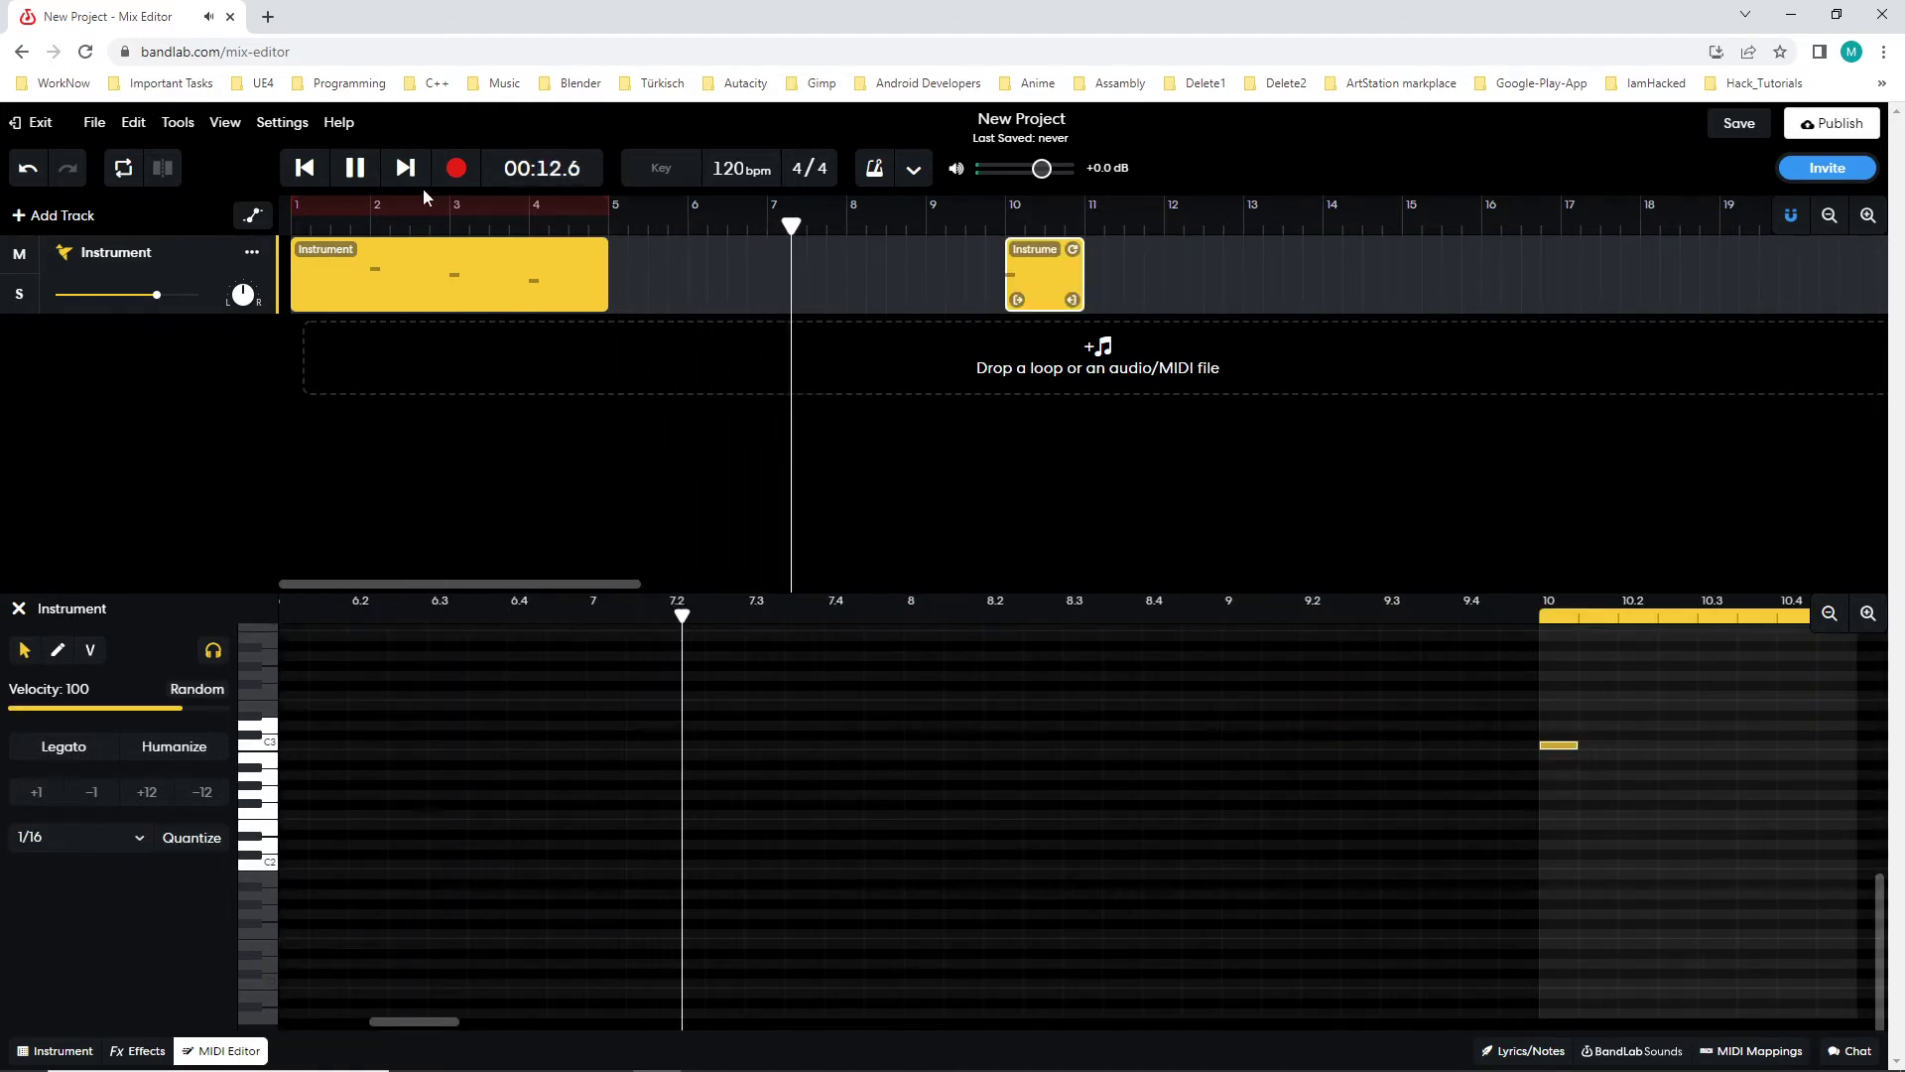
key(space)
double_click(1562, 748)
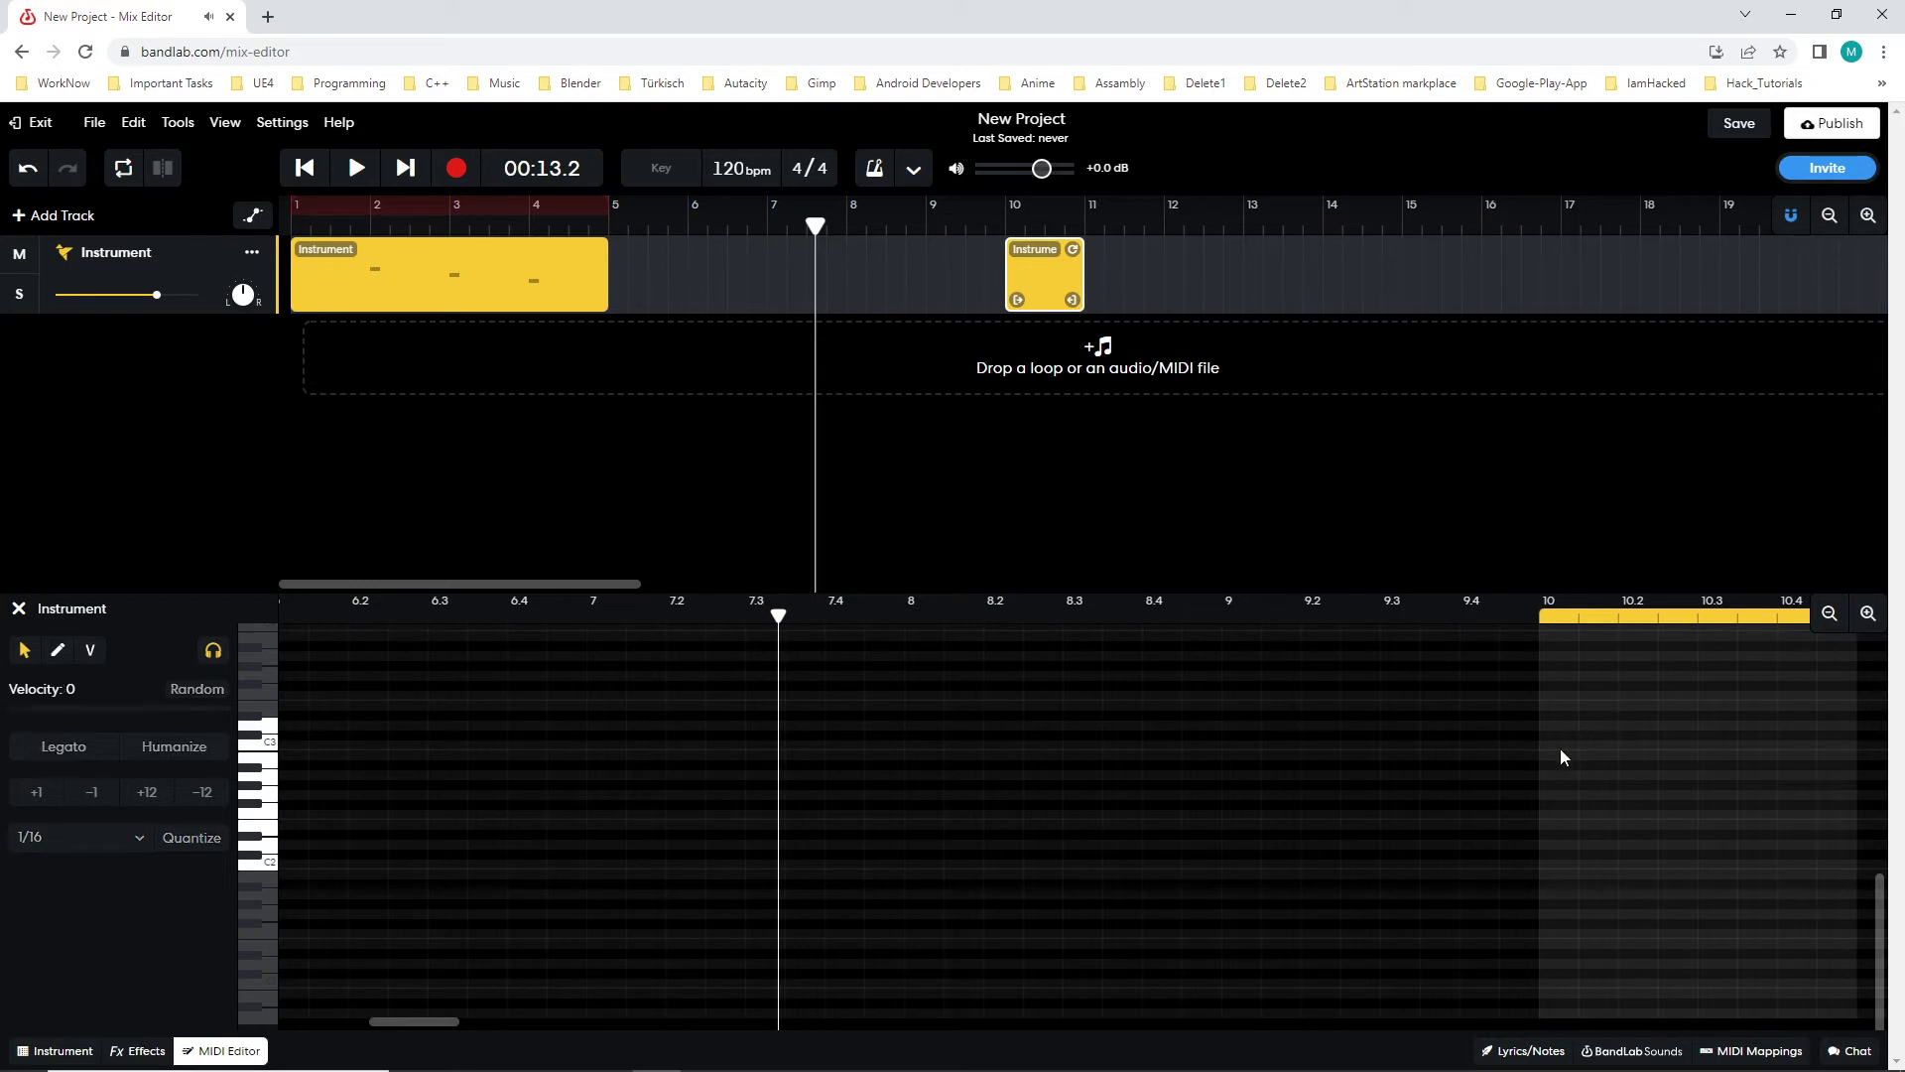
click(1580, 619)
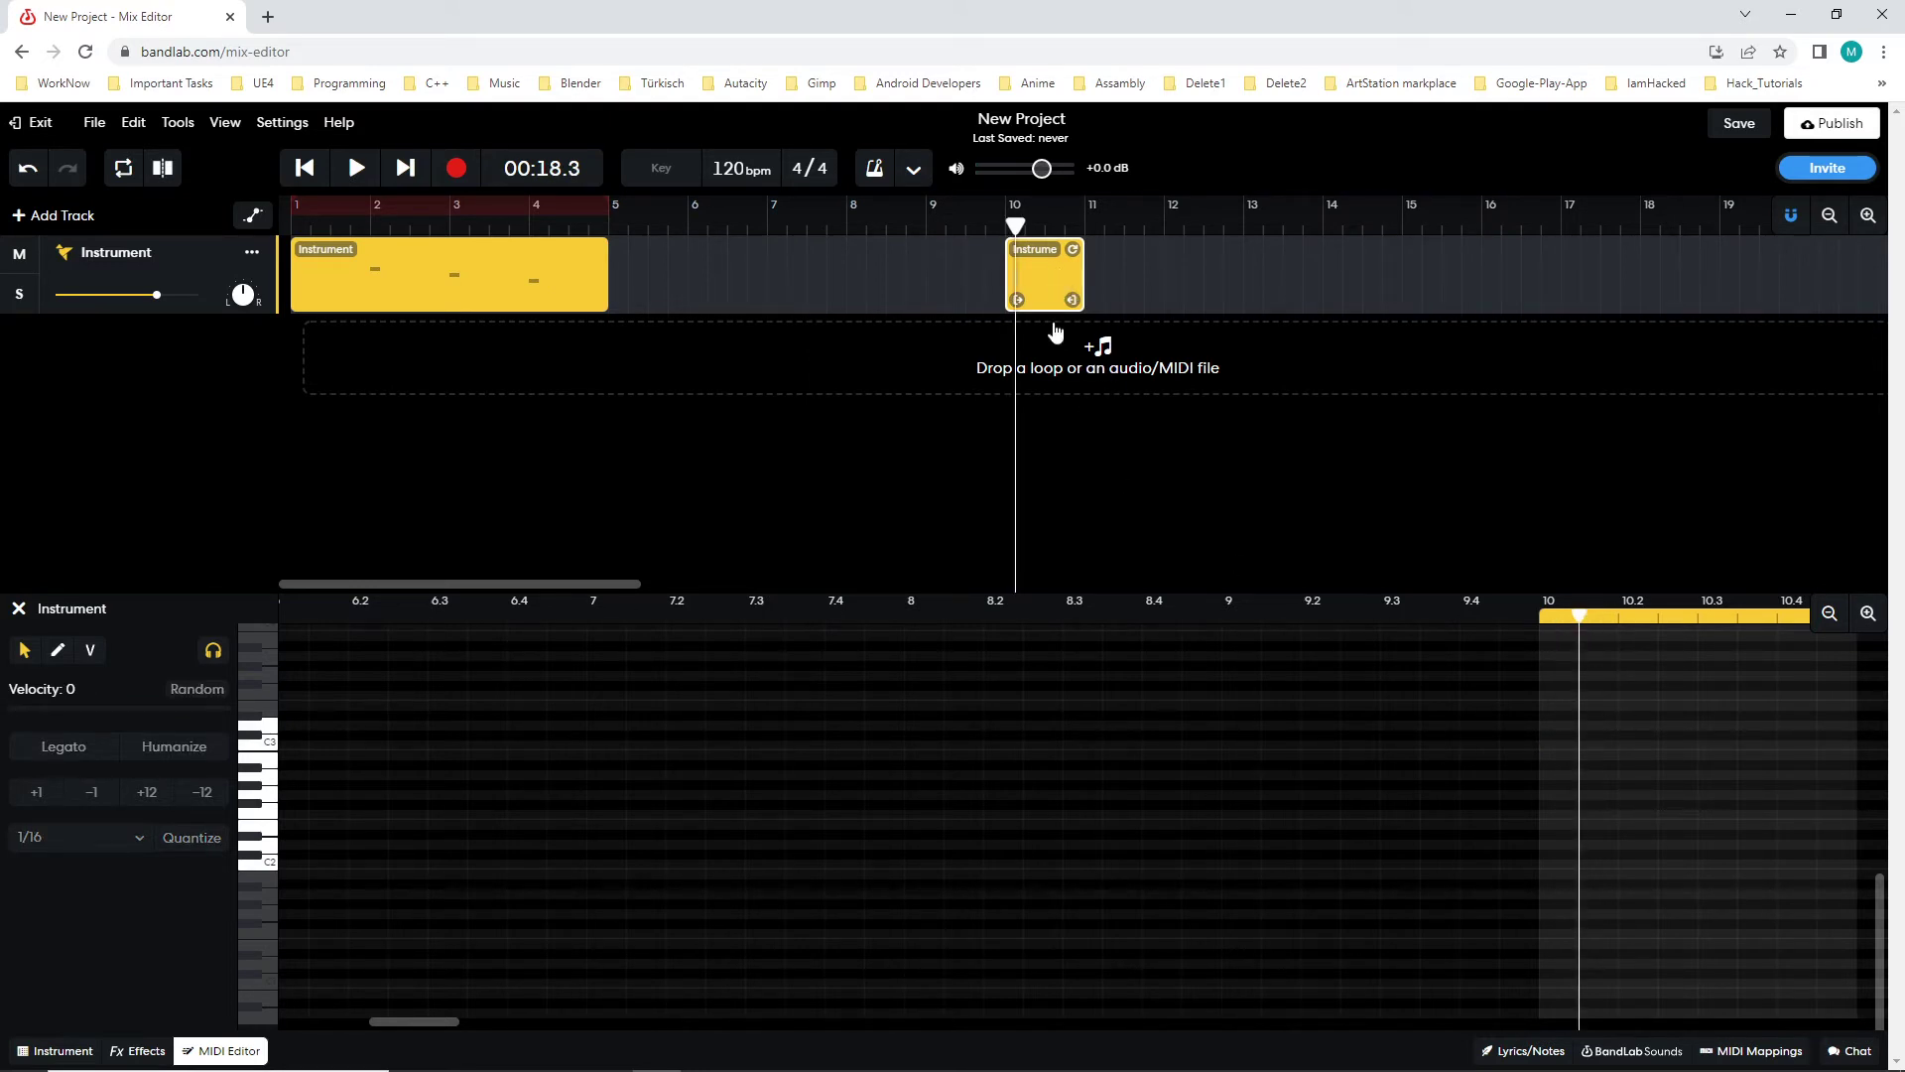
key(Left)
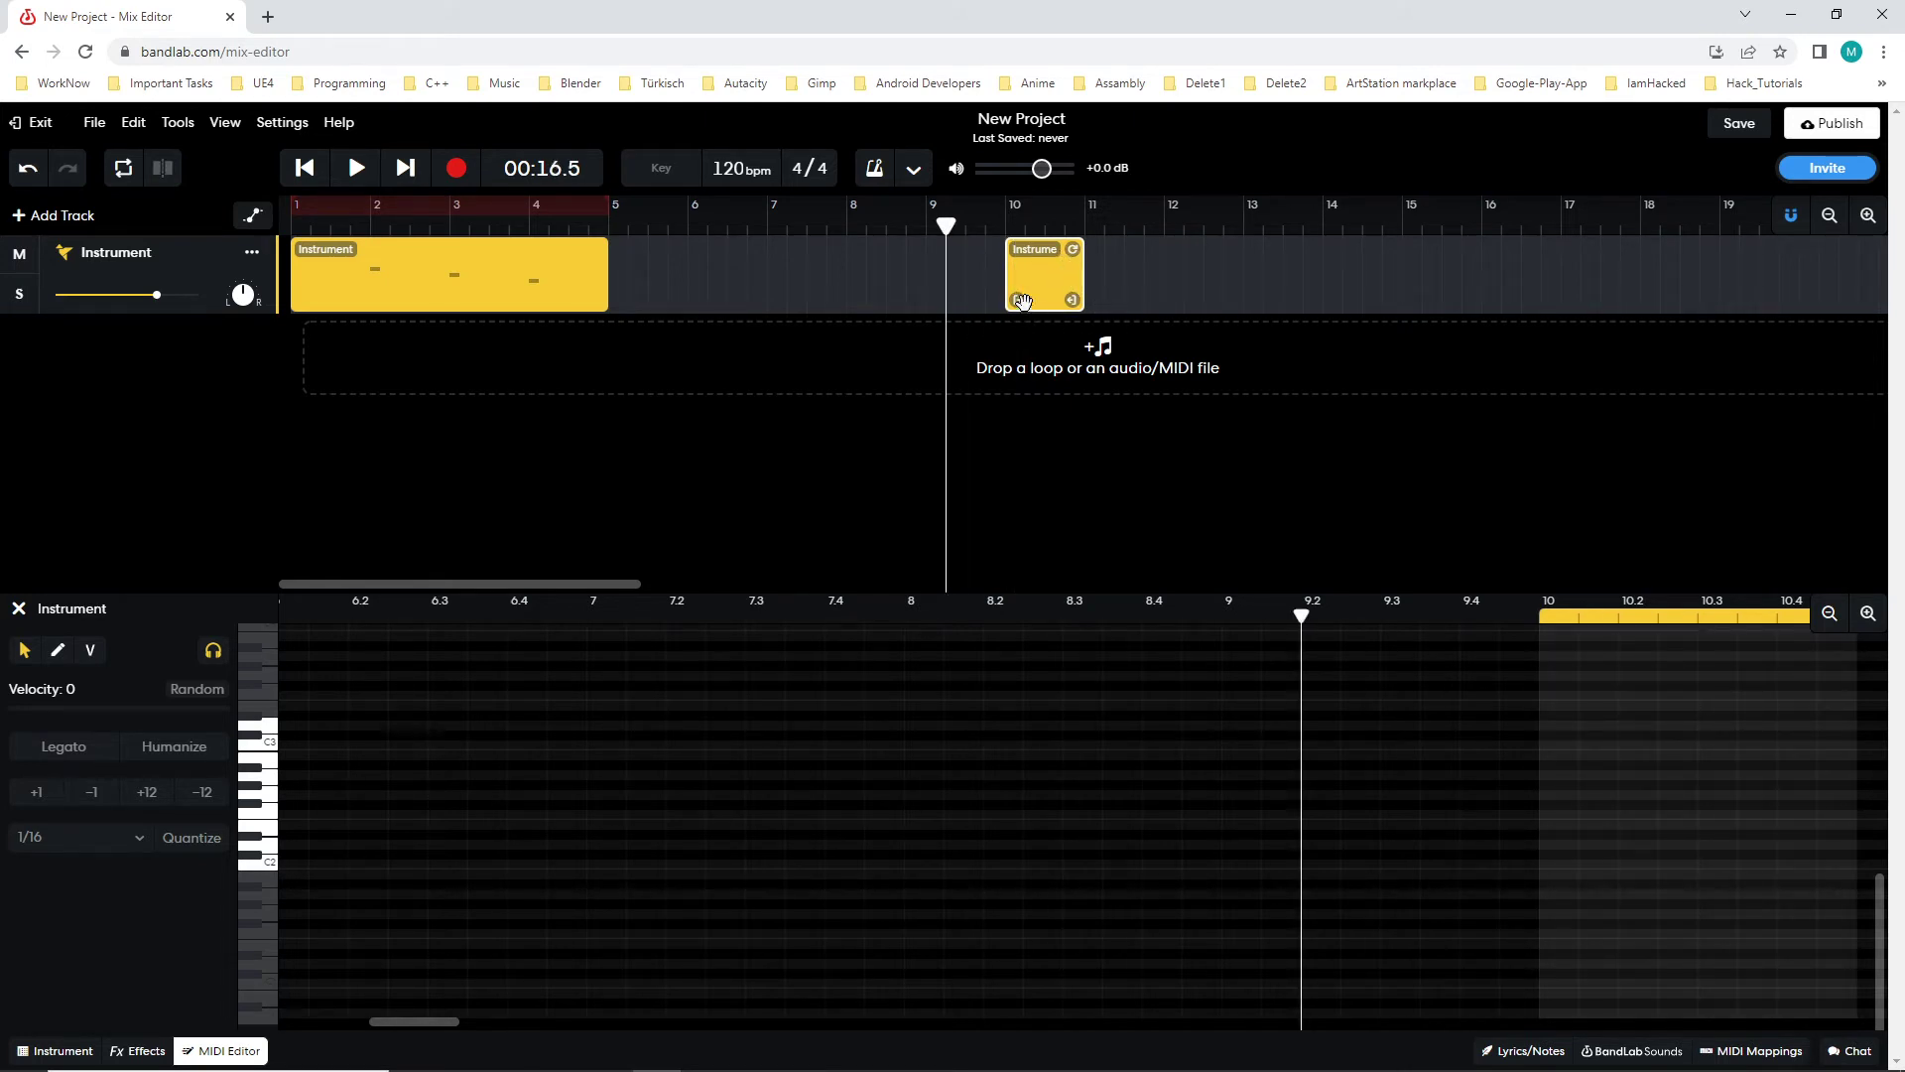
- Move the empty region from bar 10 to bar 5 and return the playhead to the start
drag(413, 1022, 331, 1022)
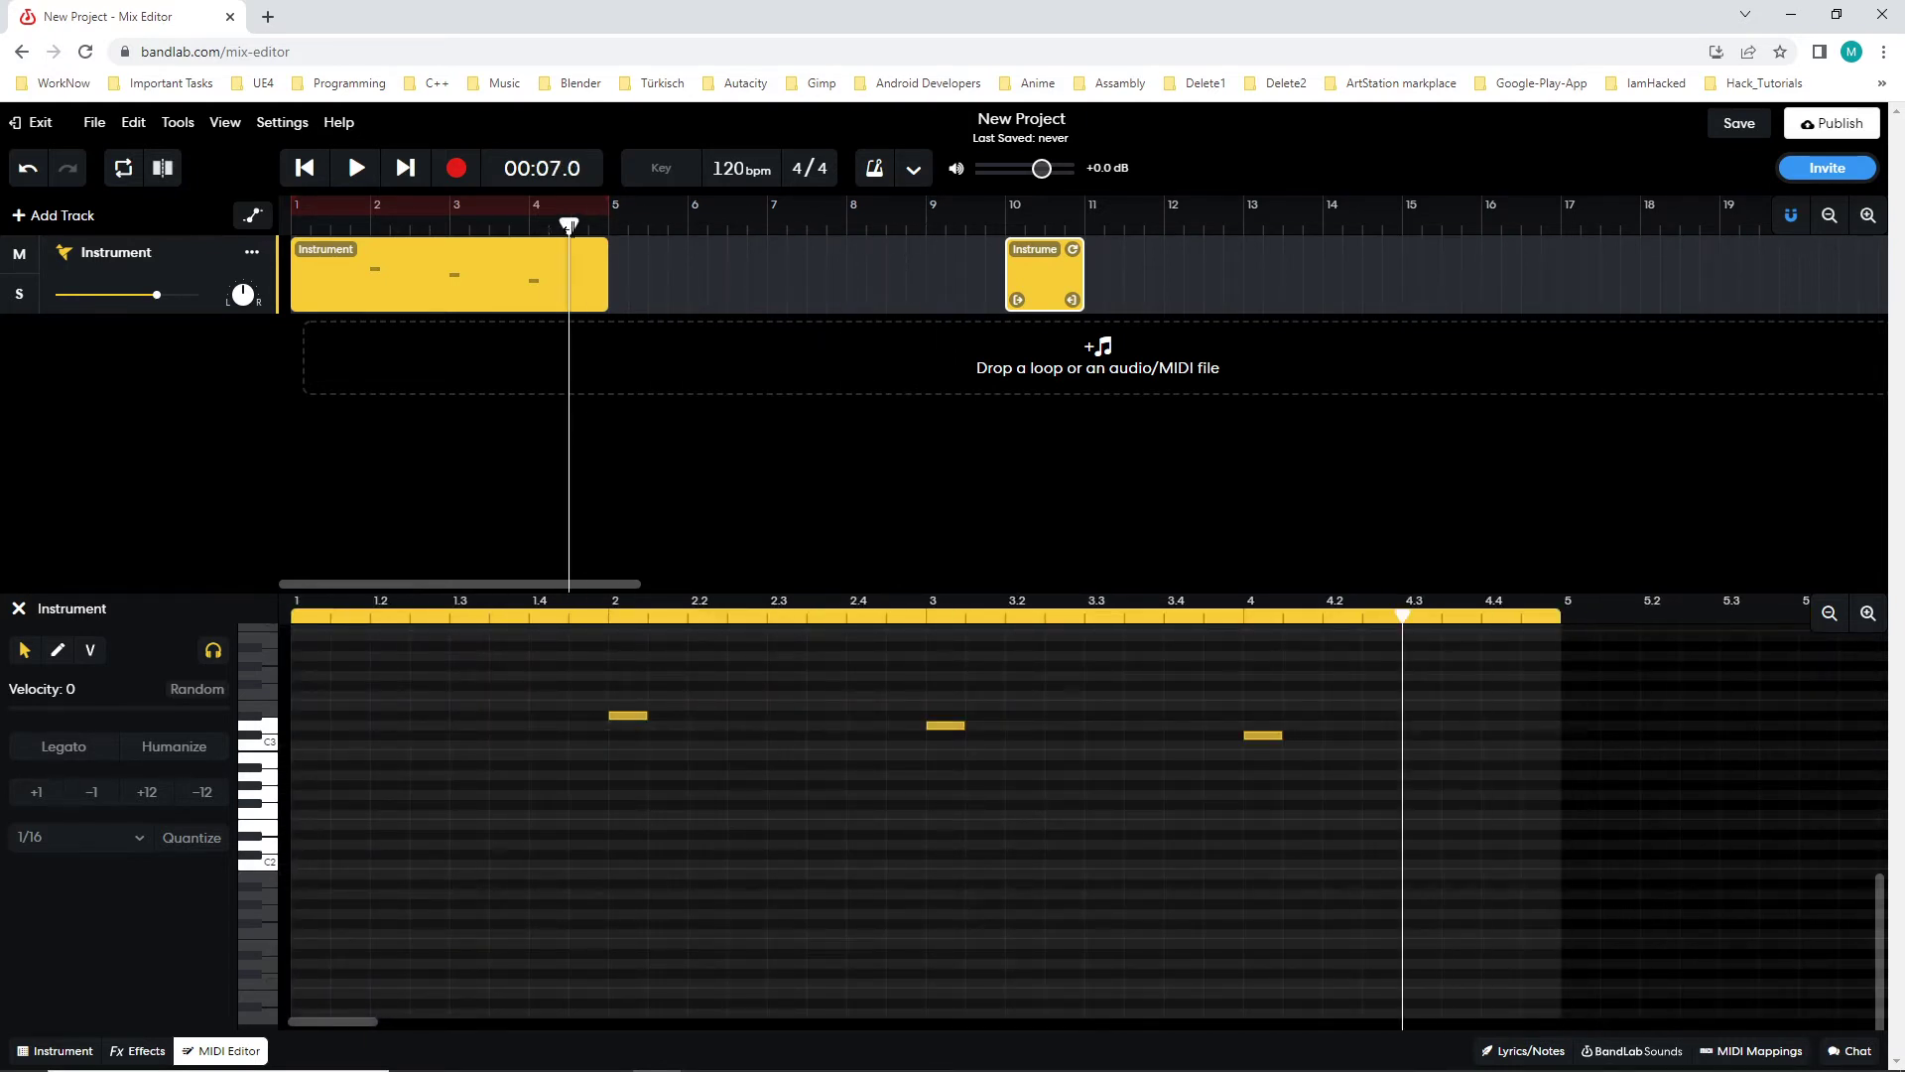
click(1077, 272)
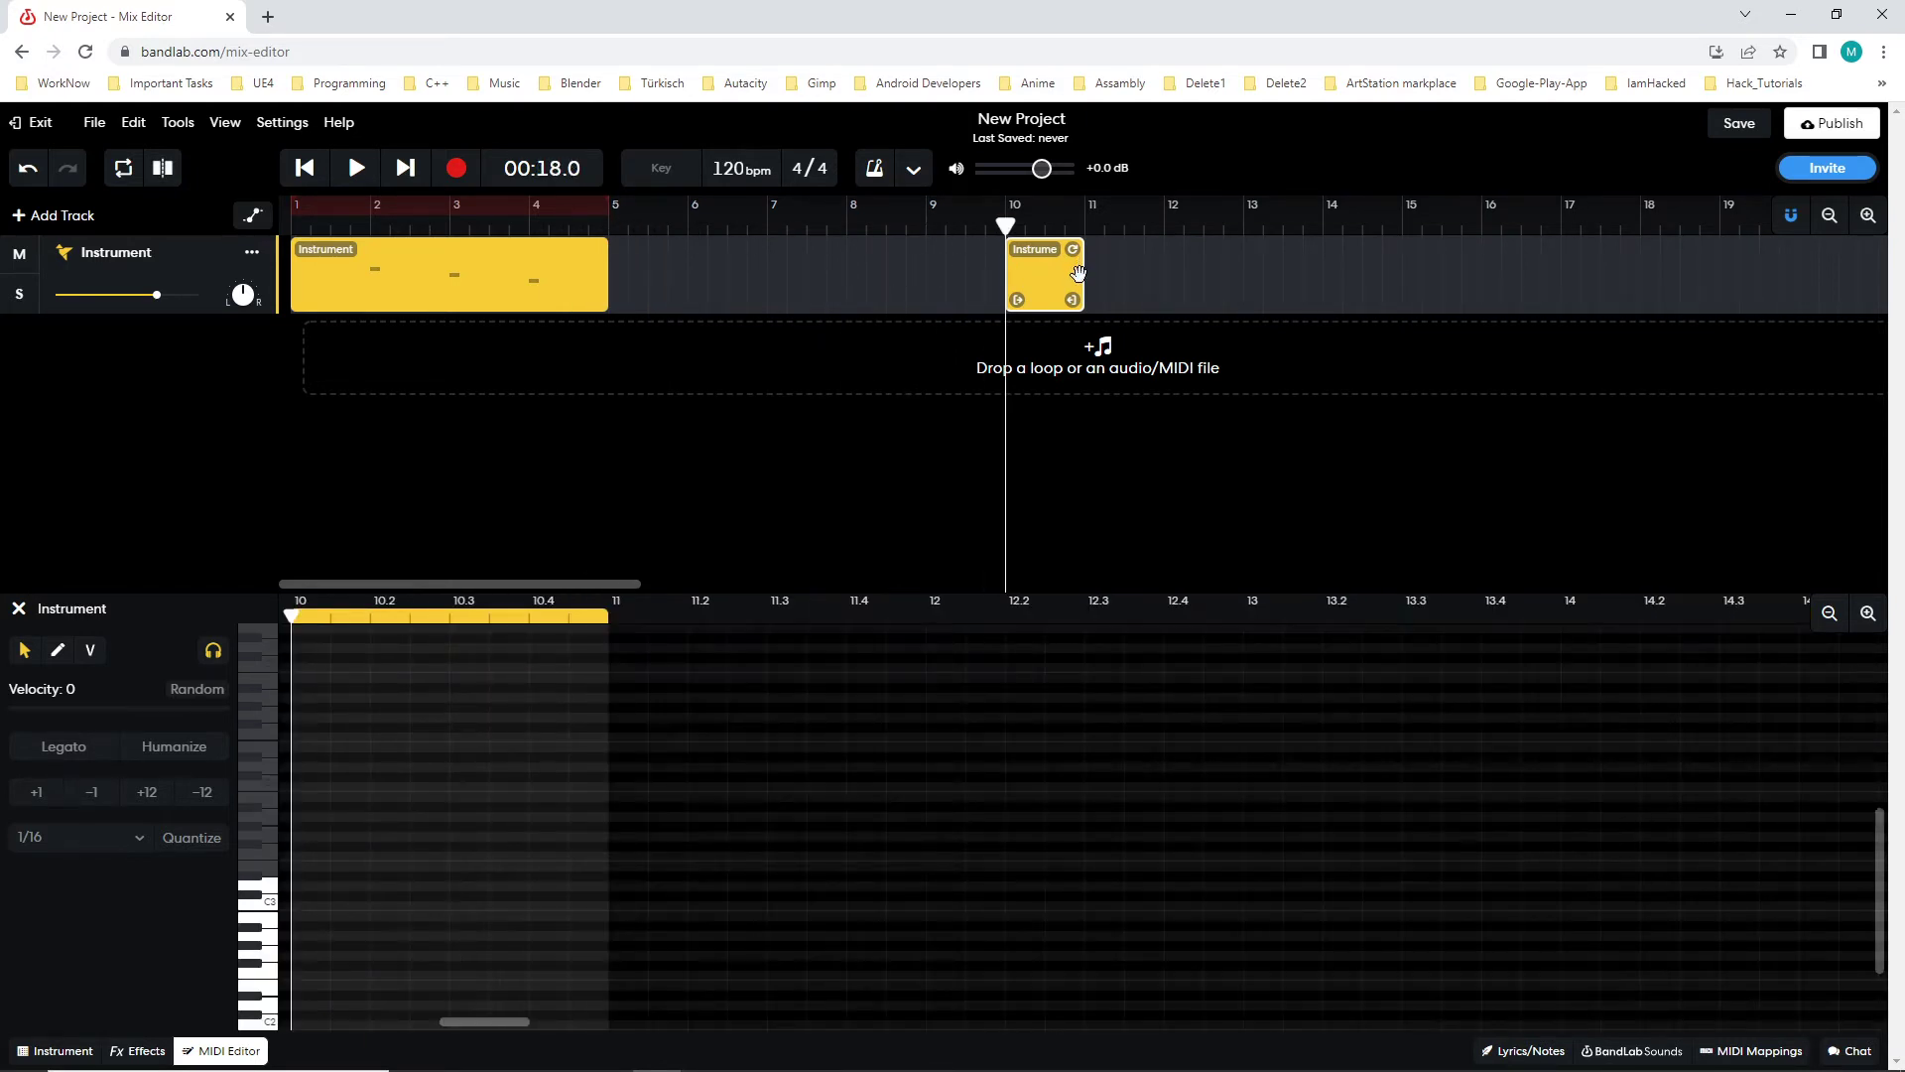
drag(1070, 272, 658, 283)
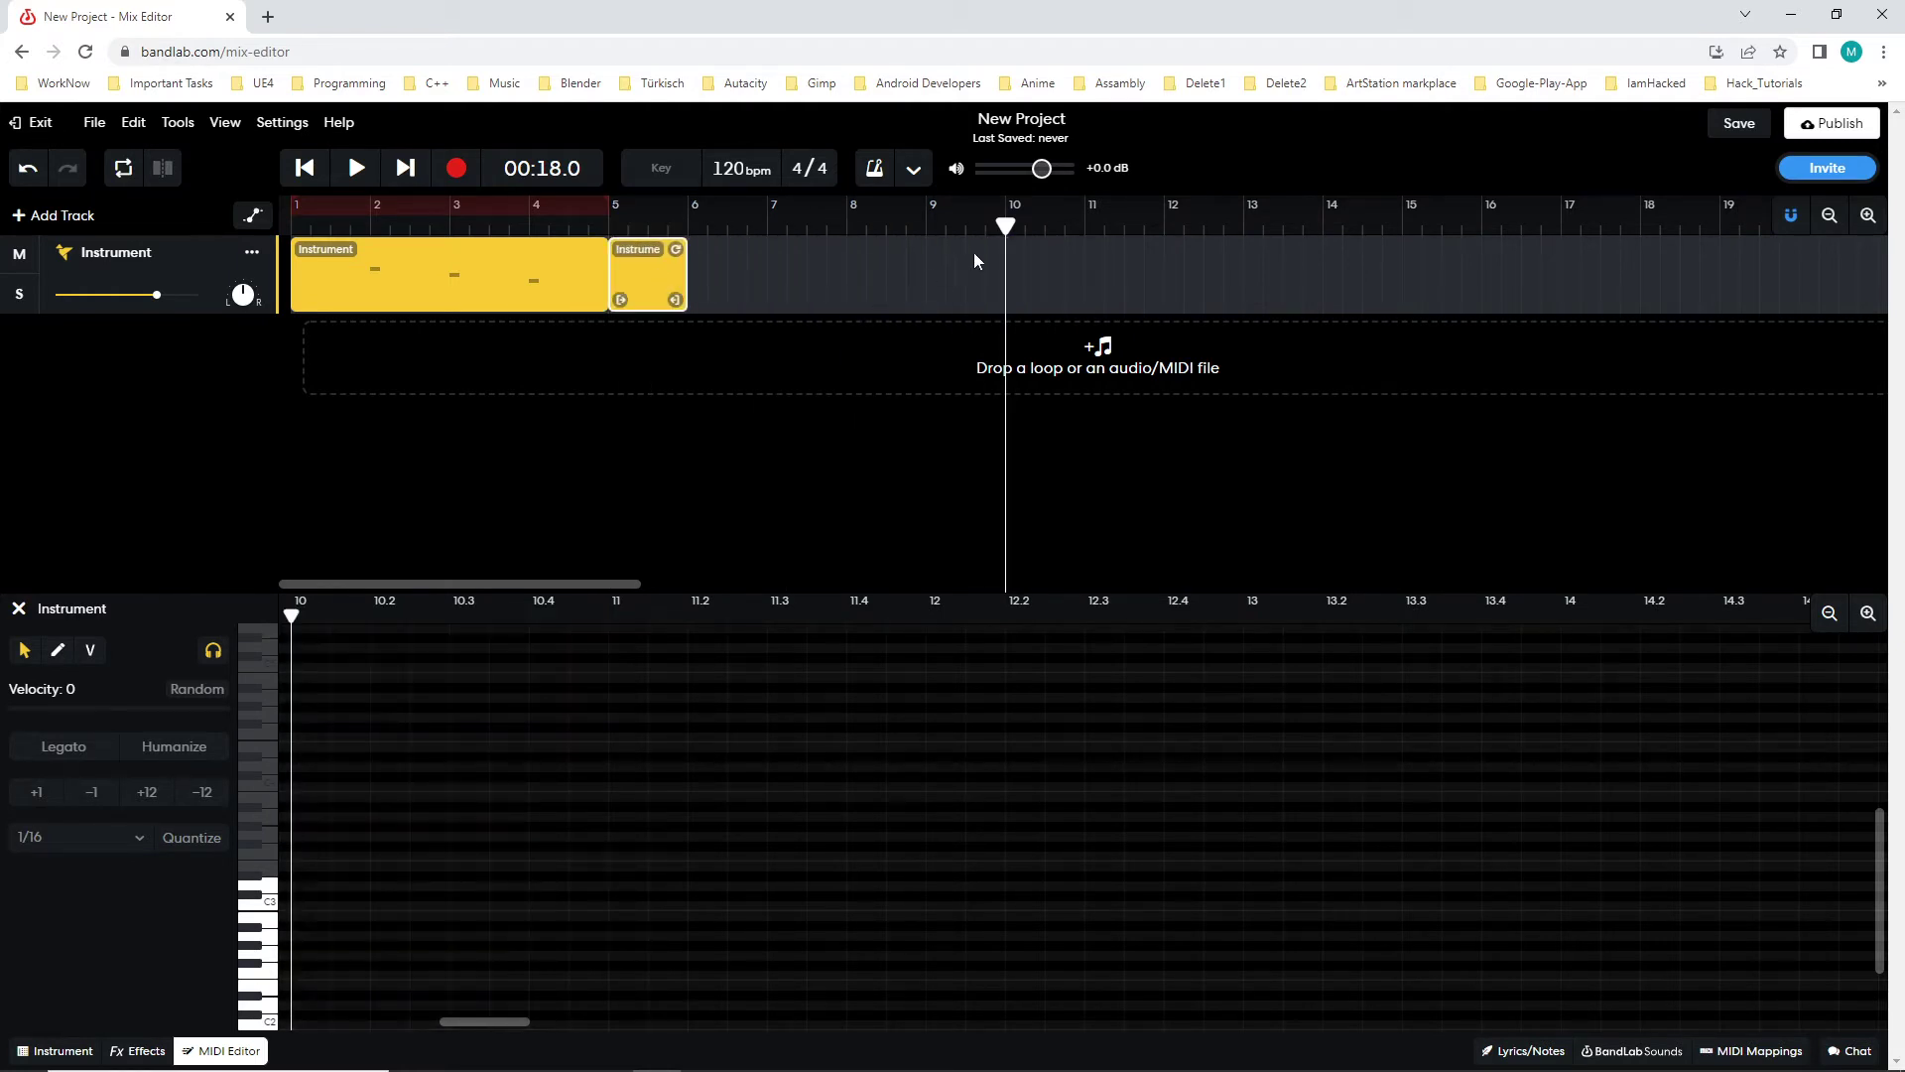
drag(1005, 224, 290, 226)
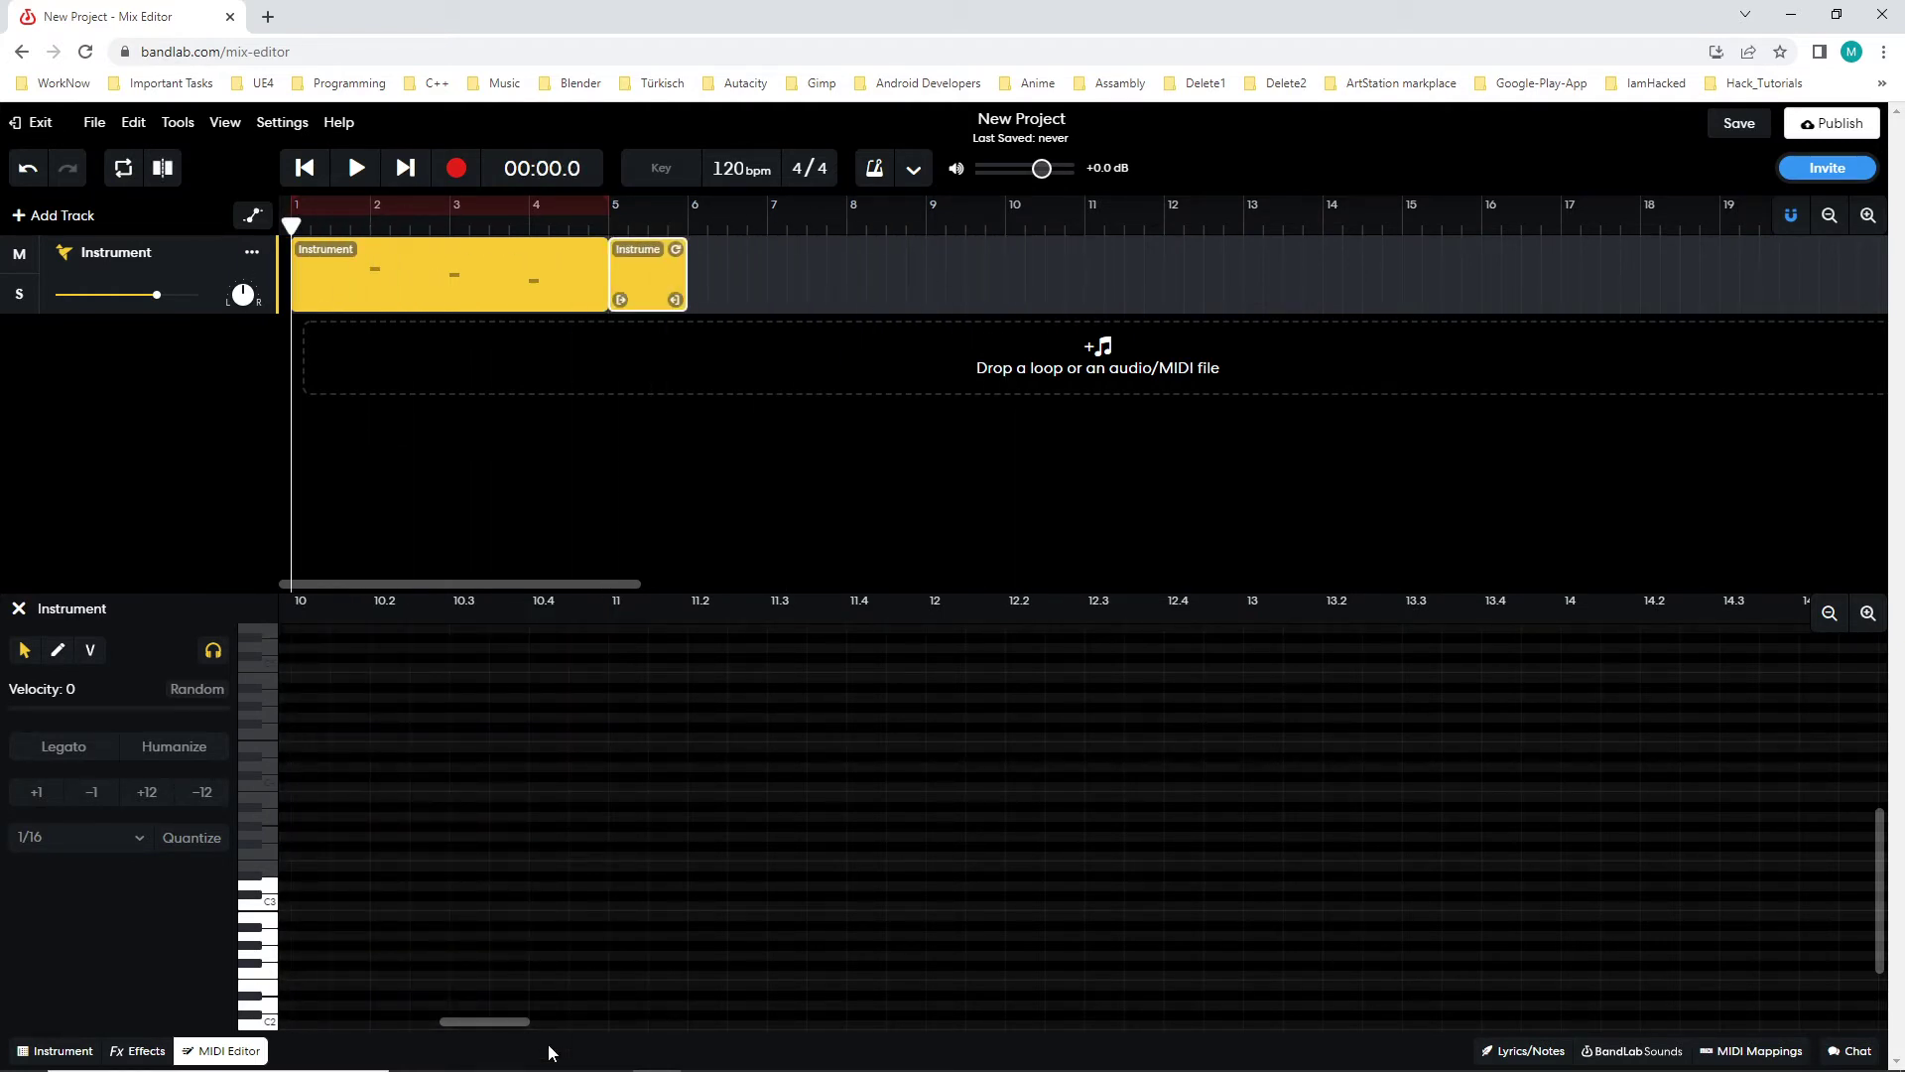
drag(506, 1026, 359, 1026)
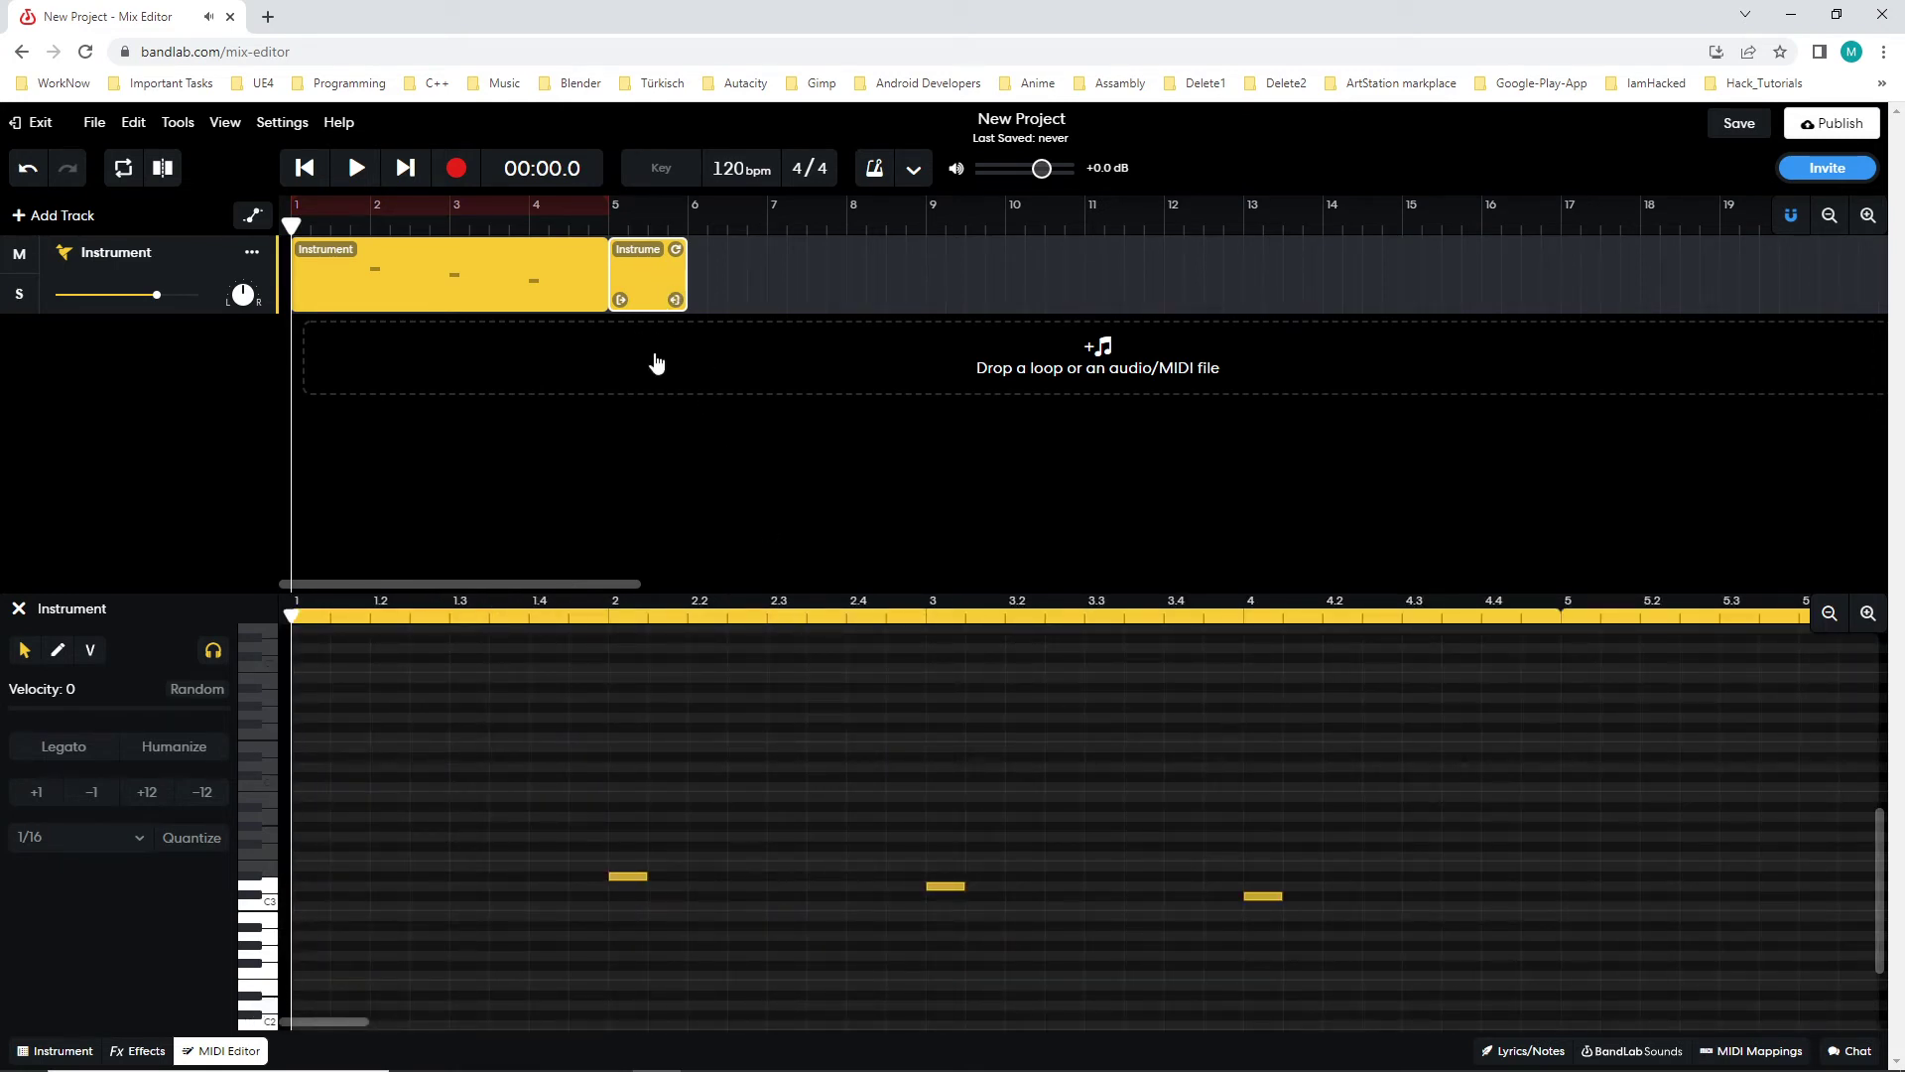
- Delete the empty region at bar 5 and dismiss the file-open dialog
right_click(670, 271)
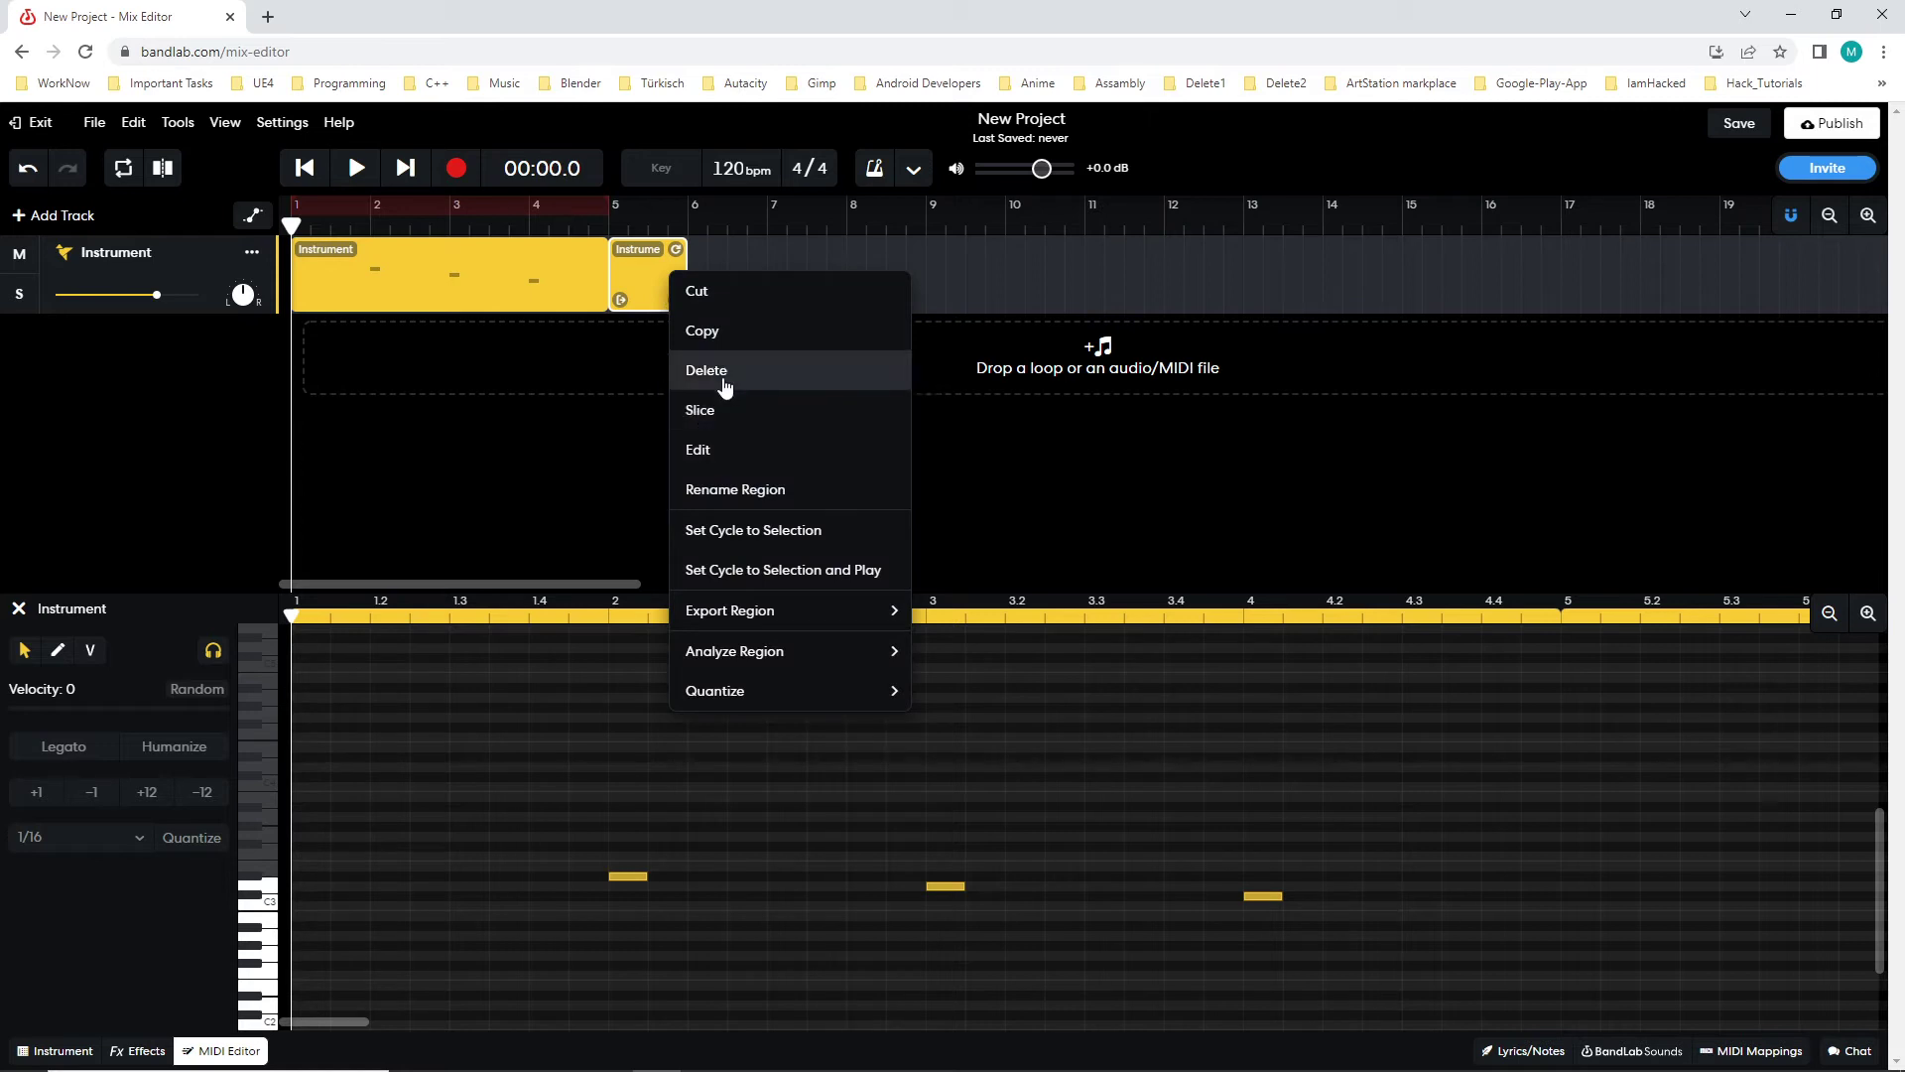
click(726, 386)
click(551, 397)
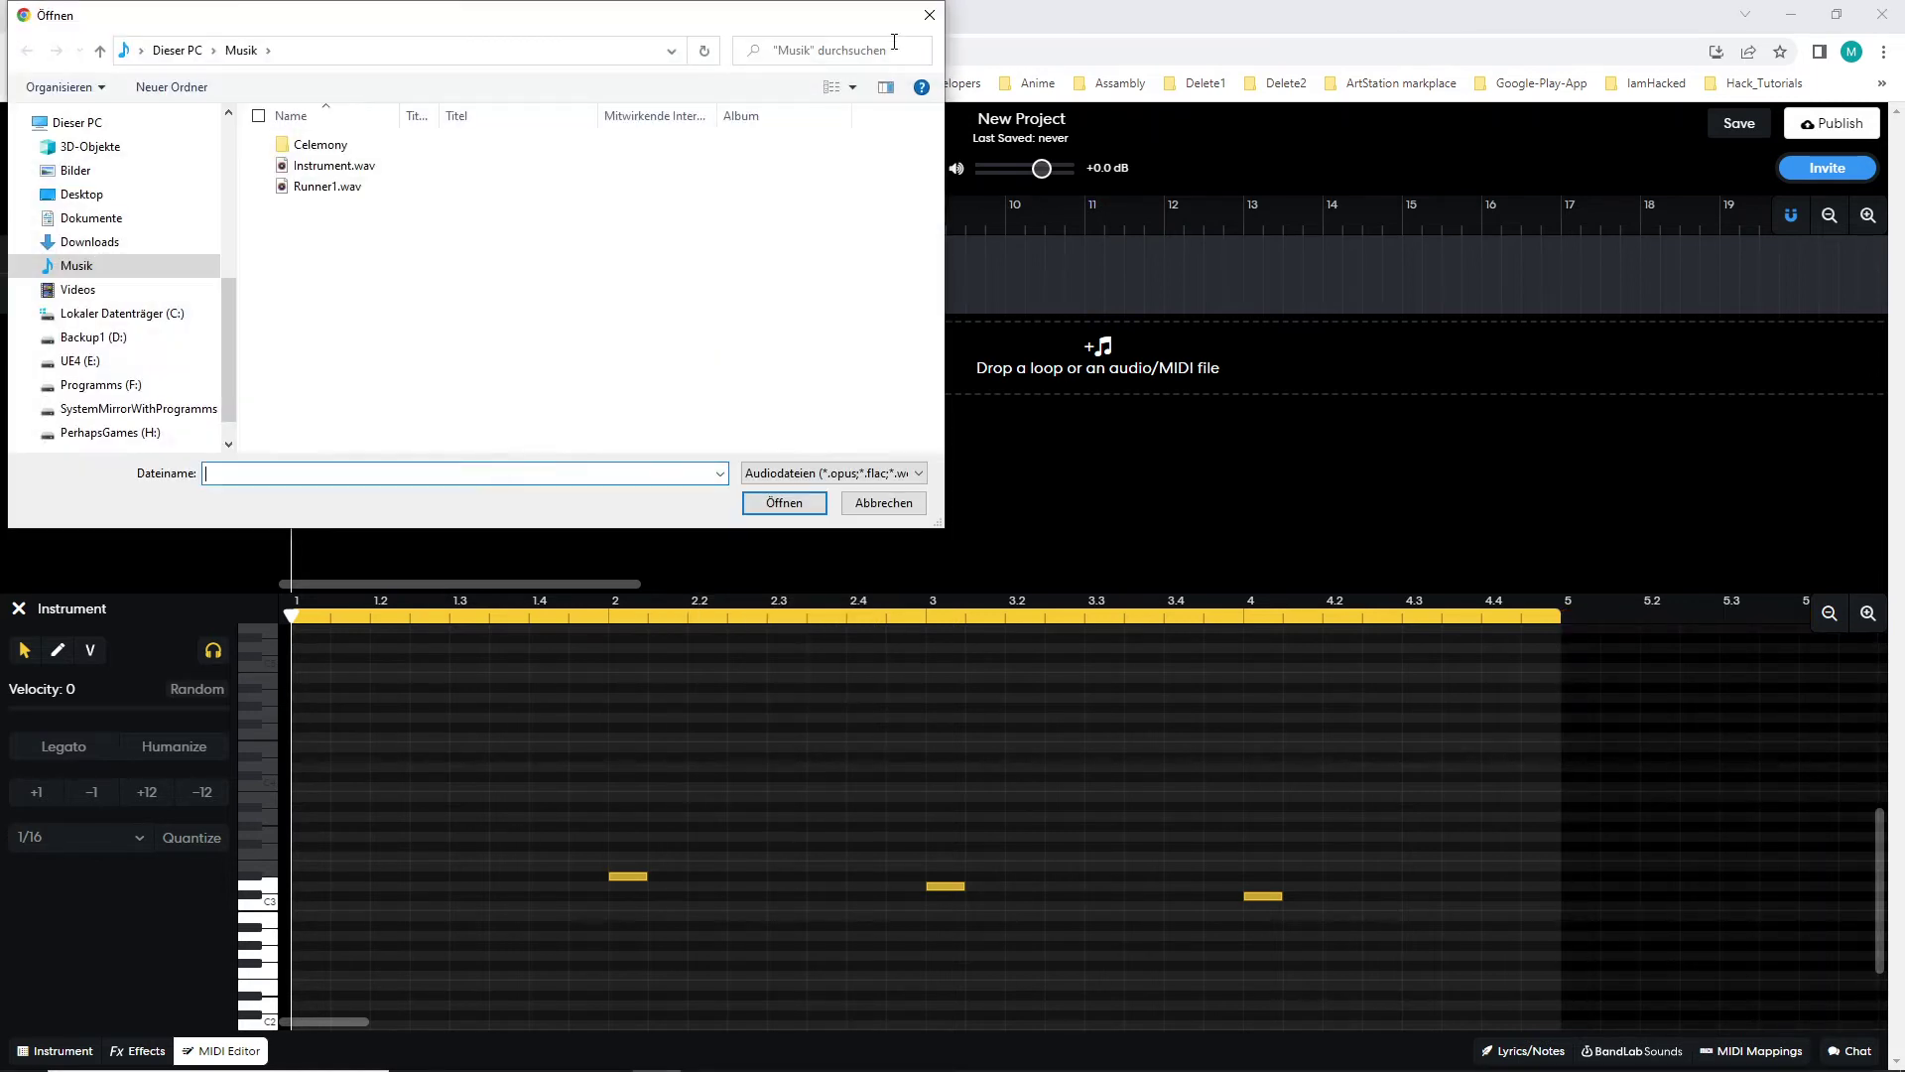
click(929, 15)
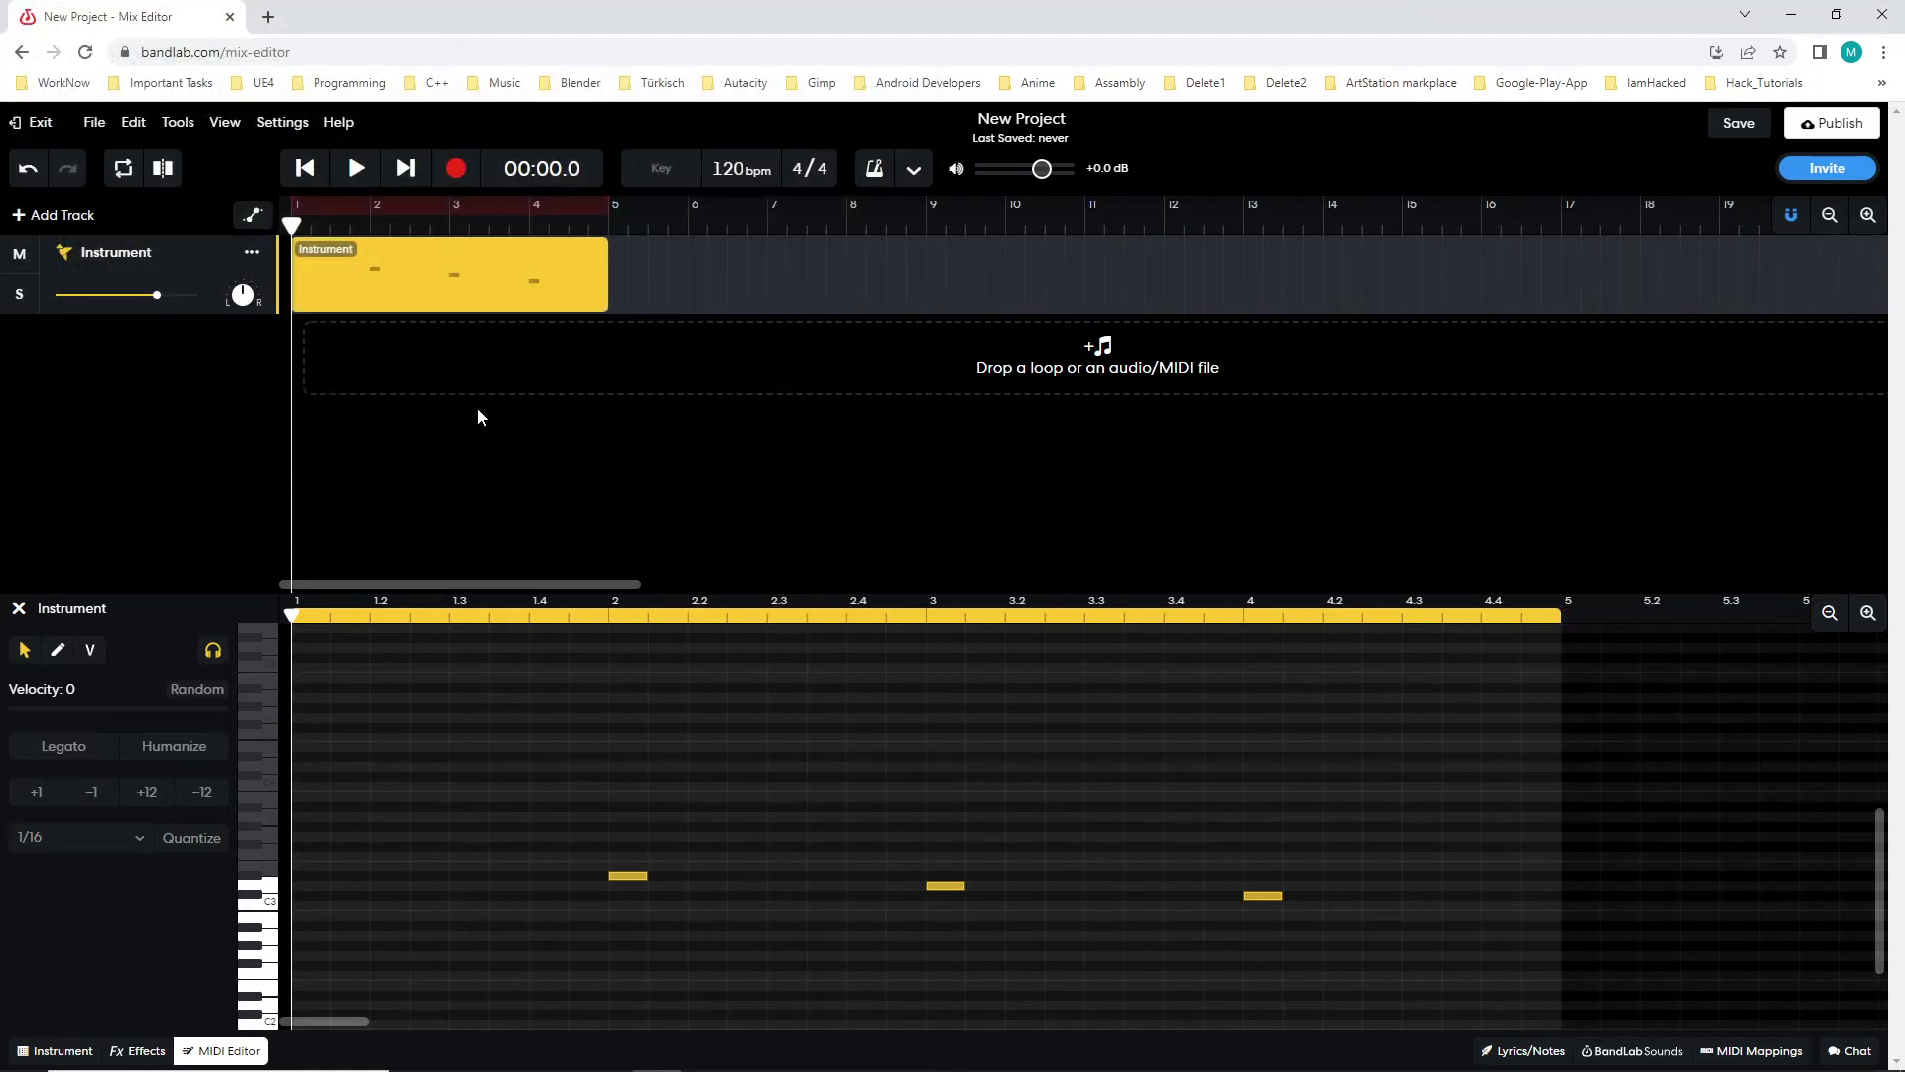
- Slice the clip at bar 2, removing its empty first bar, and move the remaining part to bar 1
drag(331, 213, 369, 229)
click(163, 168)
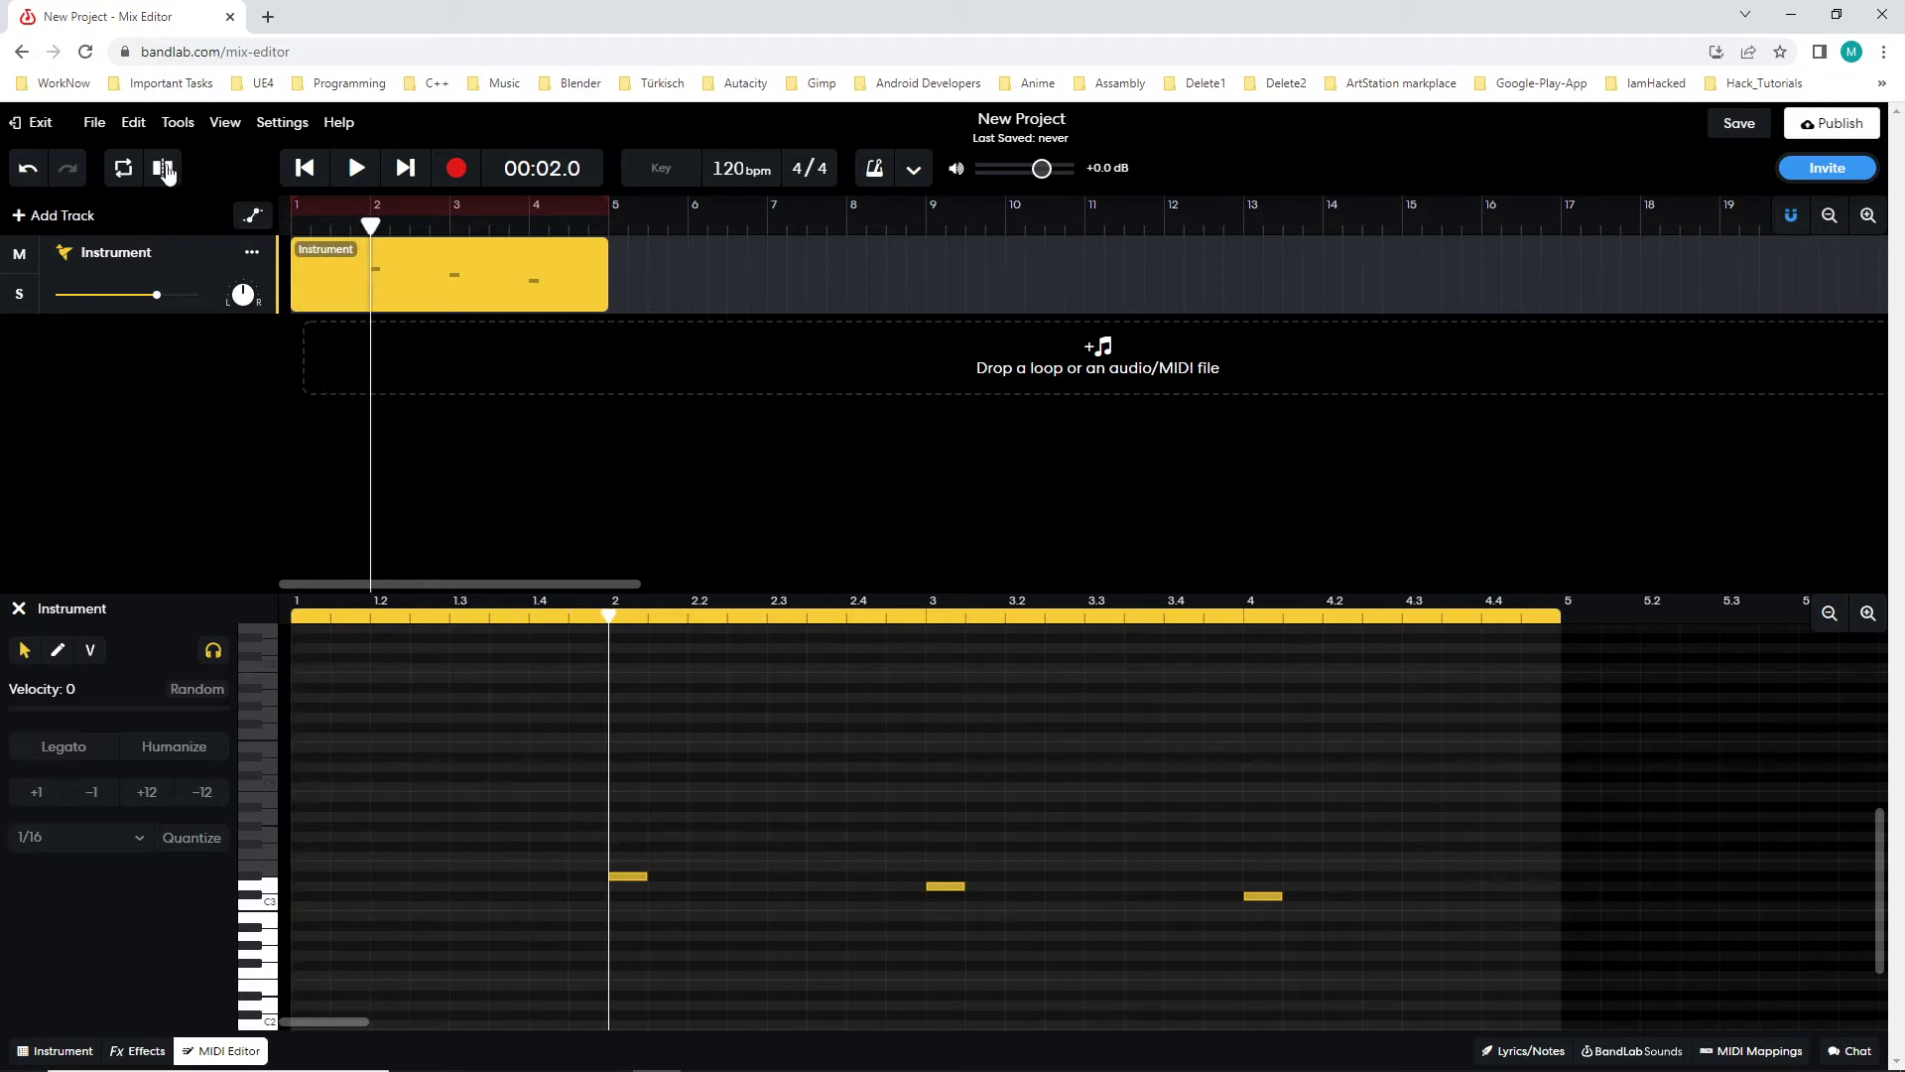
key(Delete)
drag(456, 281, 377, 290)
- Play the shortened clip from the start and stop before bar 3
click(295, 218)
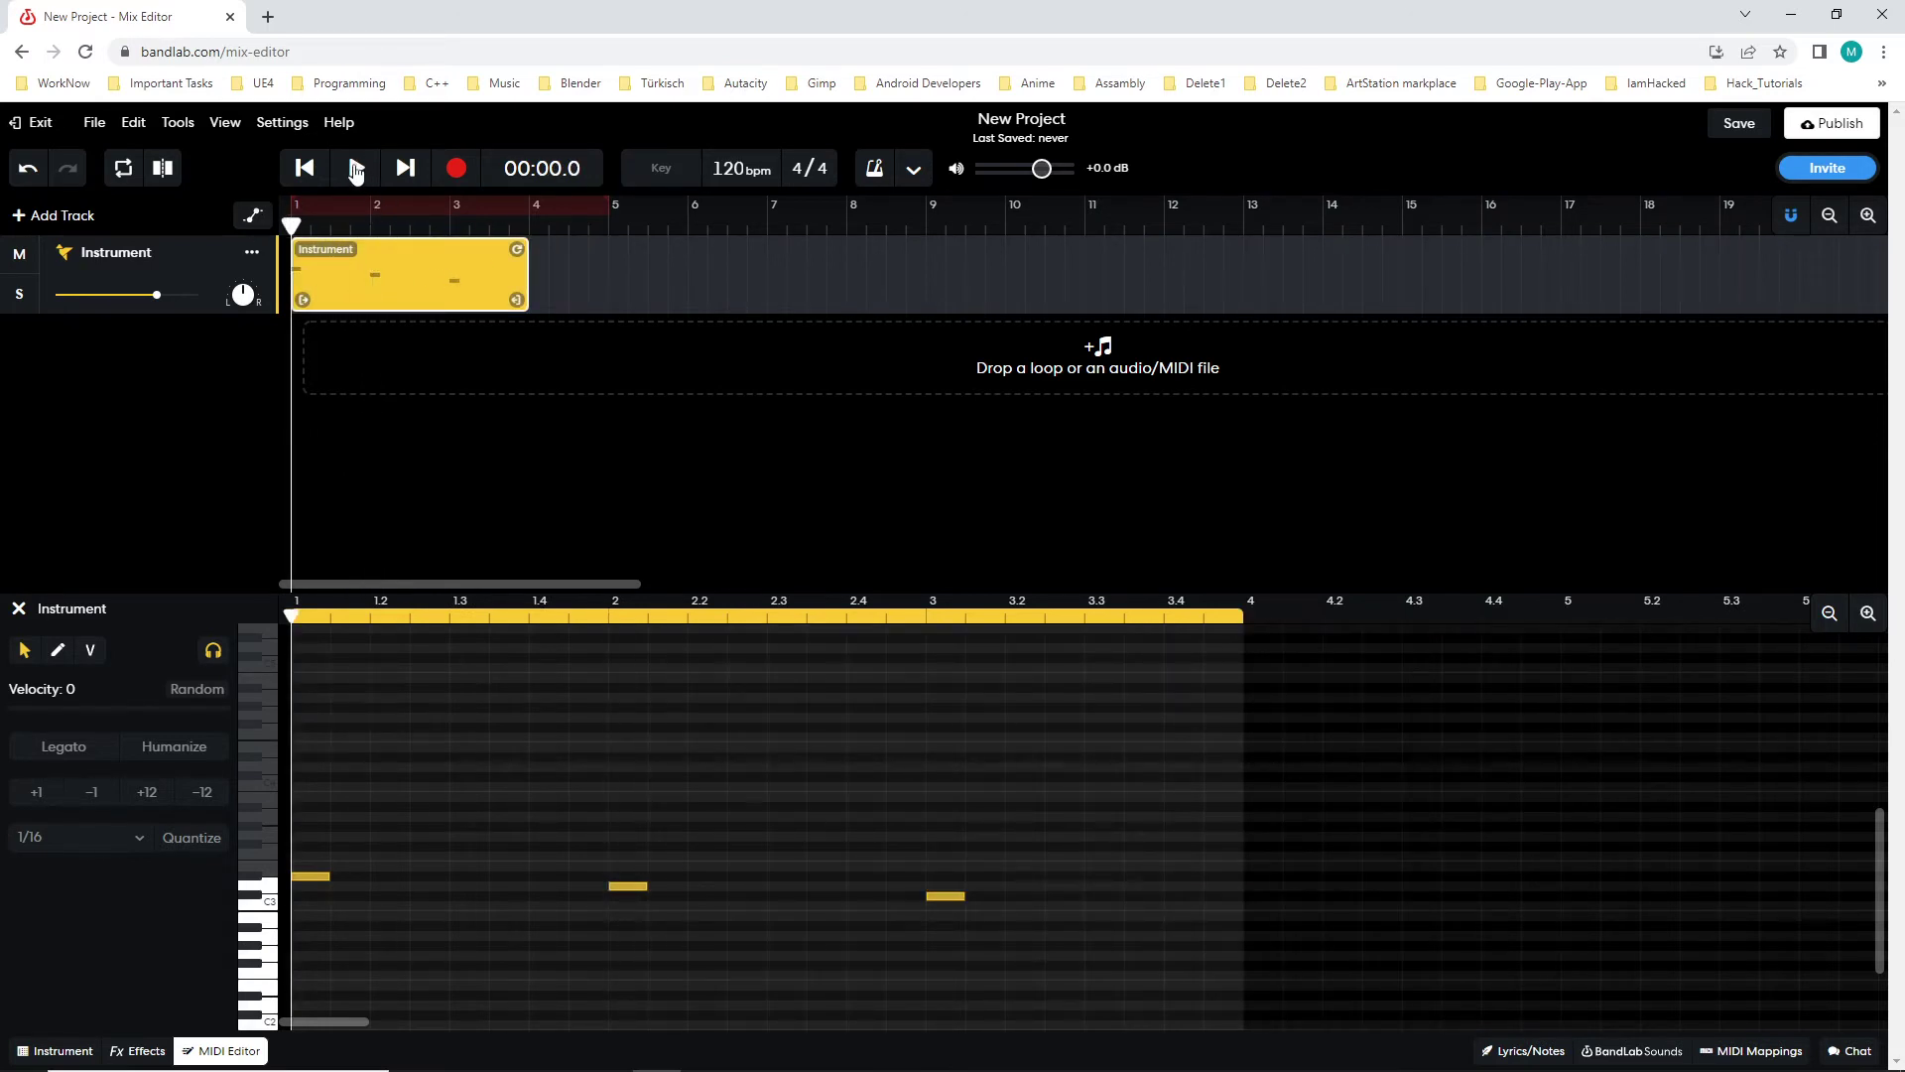
click(356, 167)
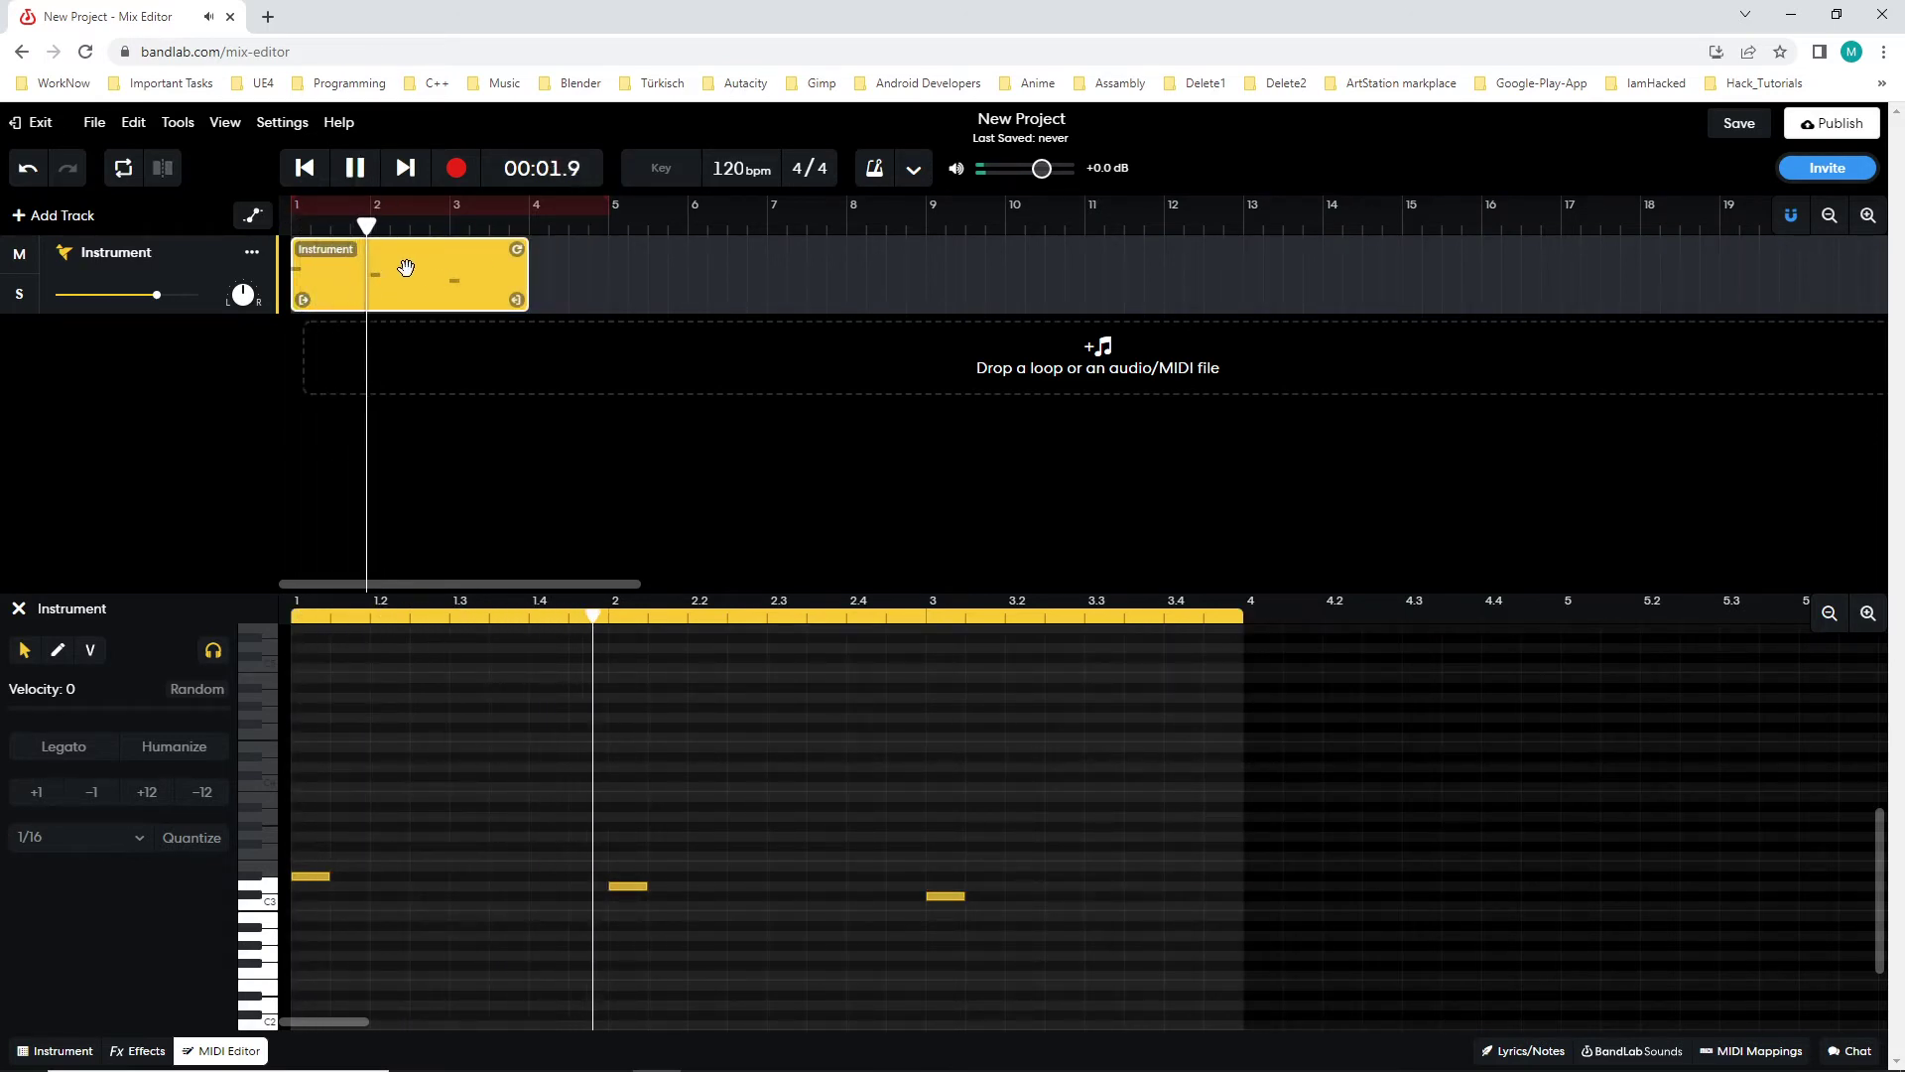
key(space)
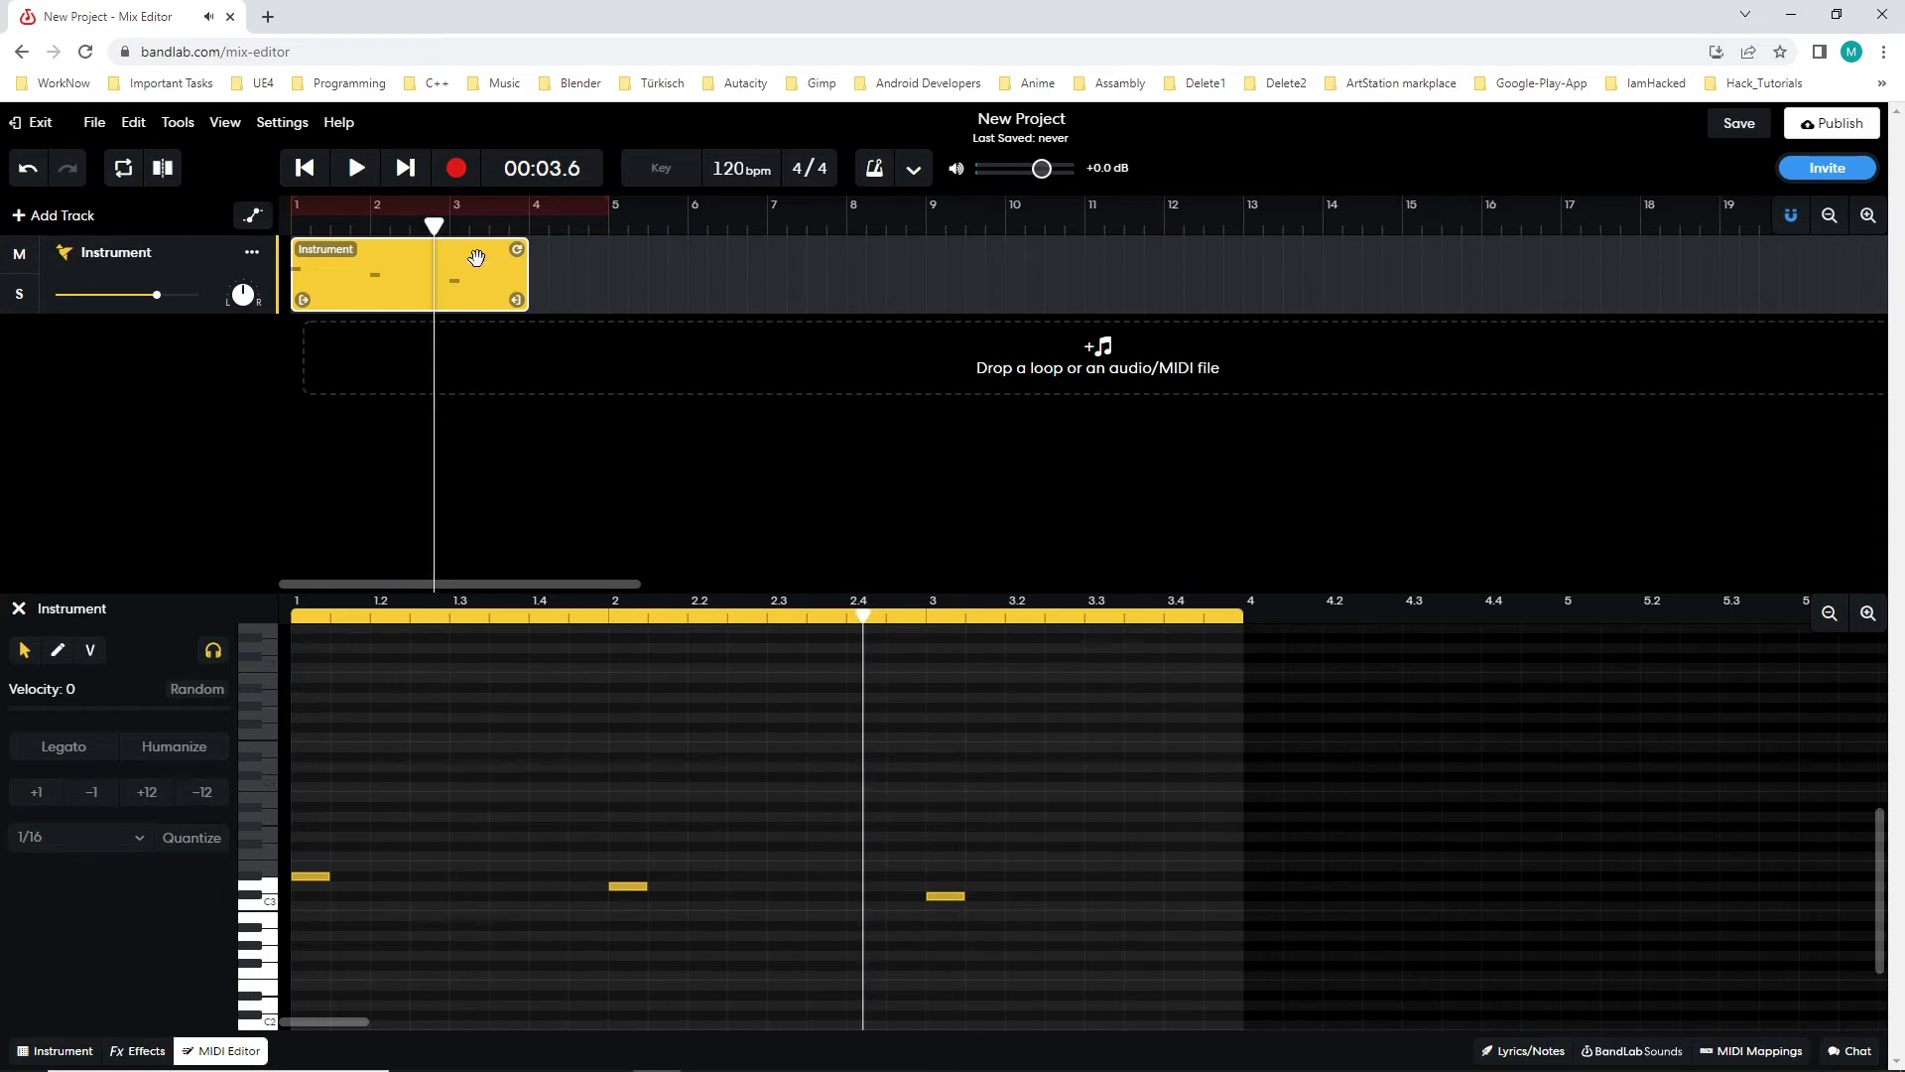
- Slice the clip at 1.2 and 1.4 and delete the empty section between the cuts
drag(429, 225, 350, 224)
click(163, 167)
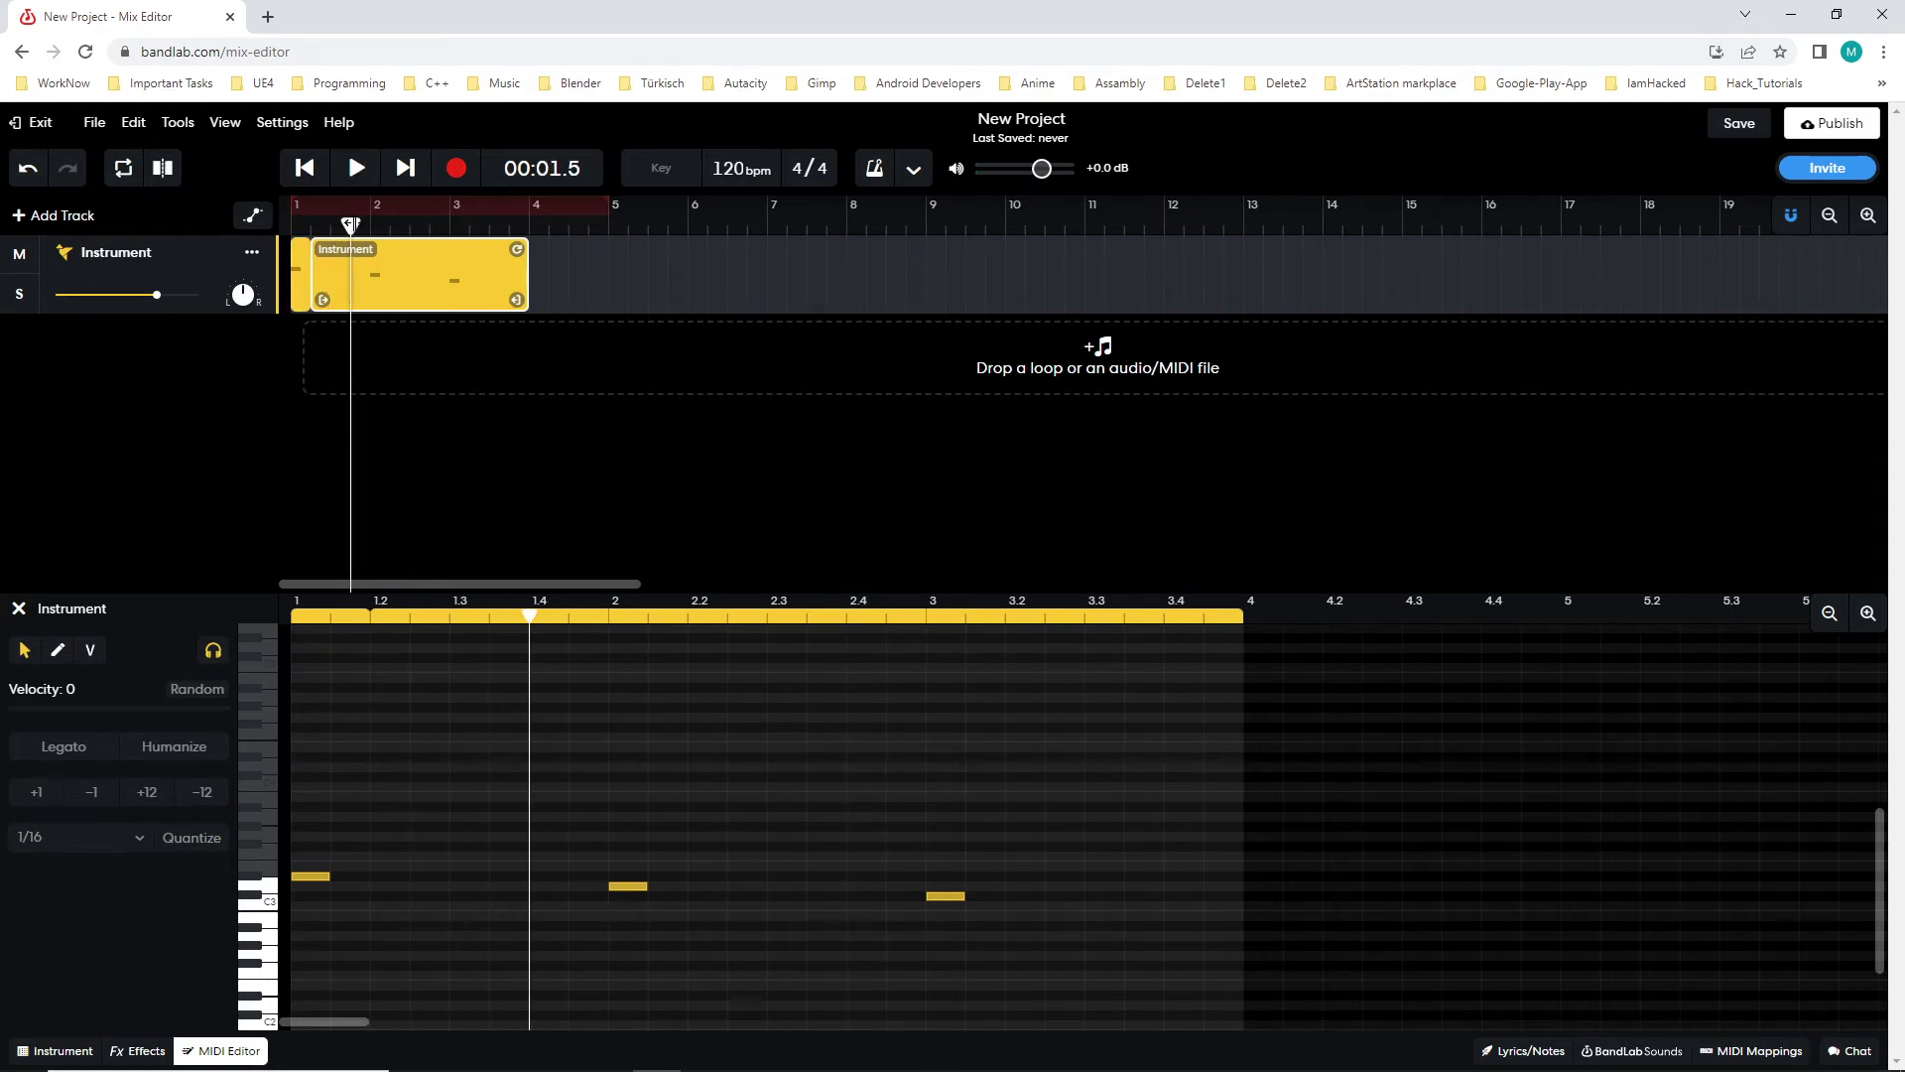
click(163, 168)
click(335, 268)
key(Delete)
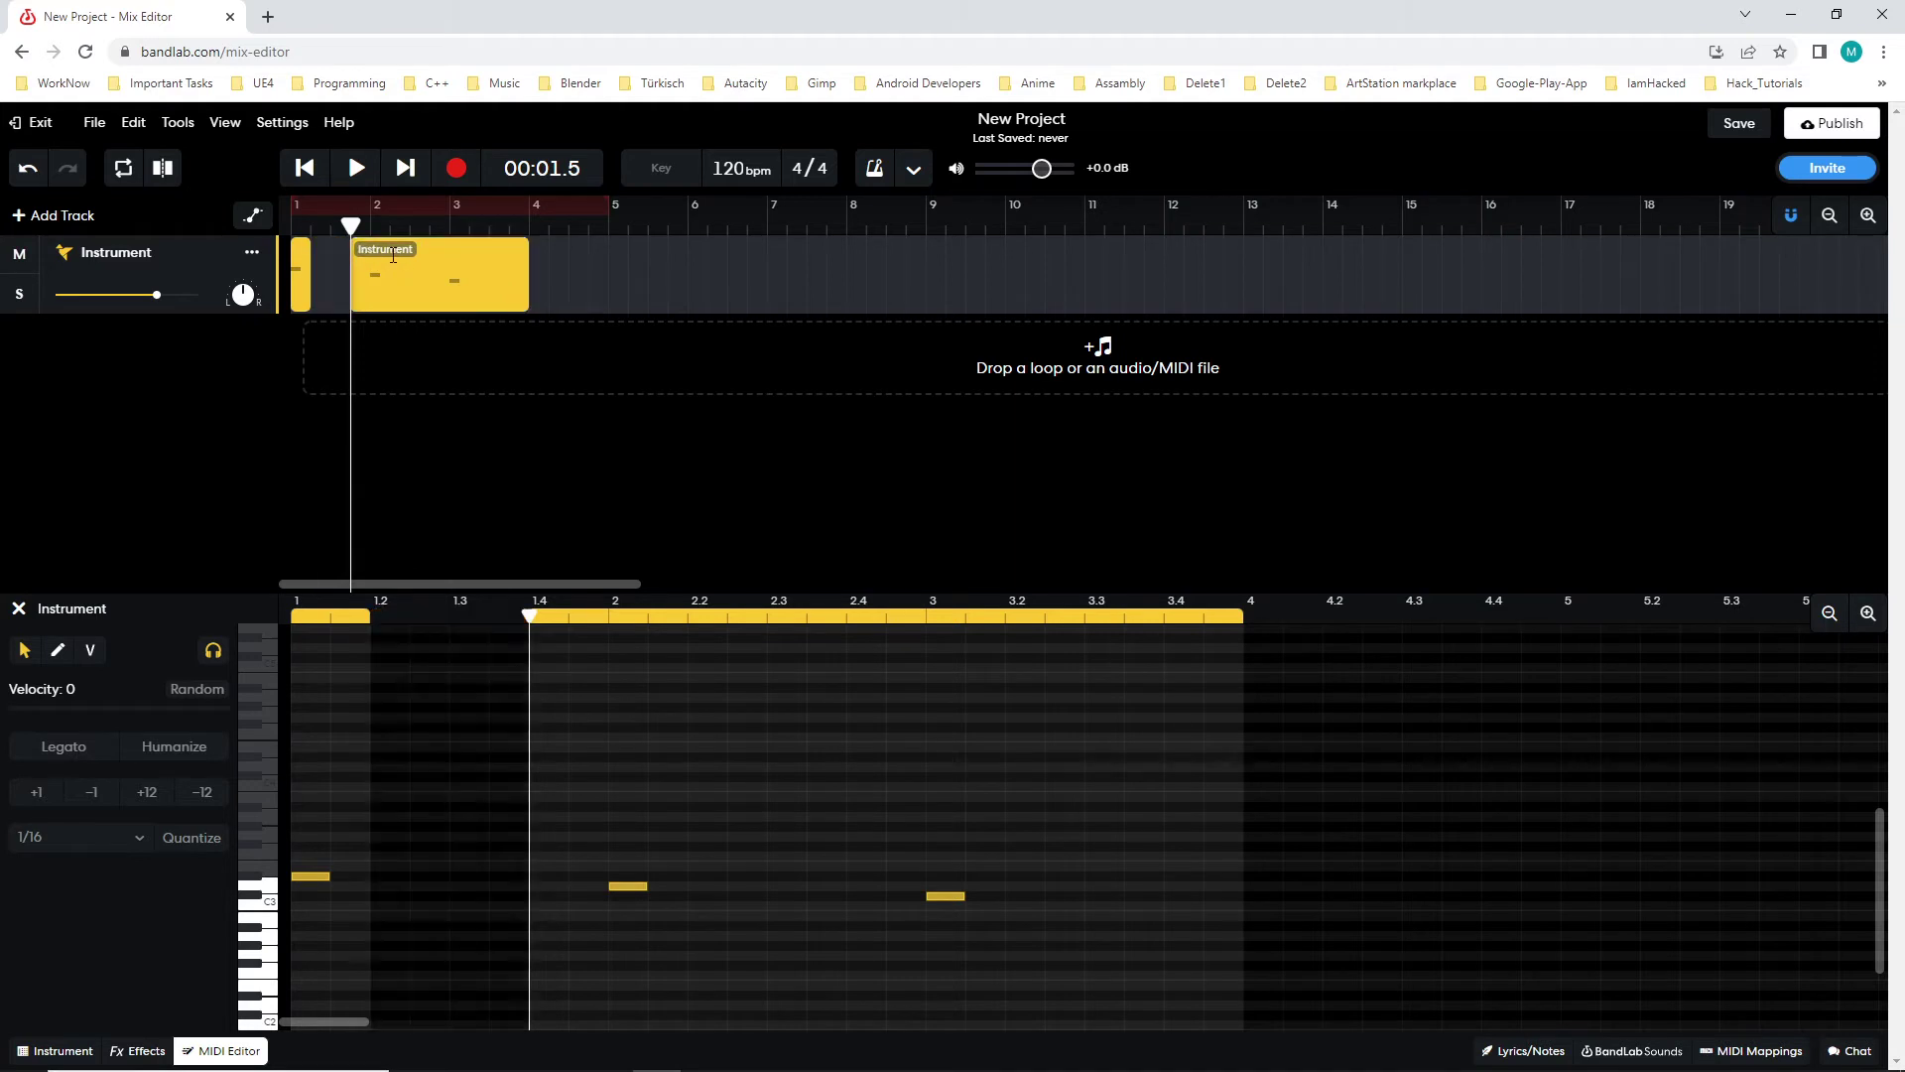
- Move the remaining region up to 1.2 to close the gap and play the beat from the start
drag(429, 262, 291, 224)
click(354, 168)
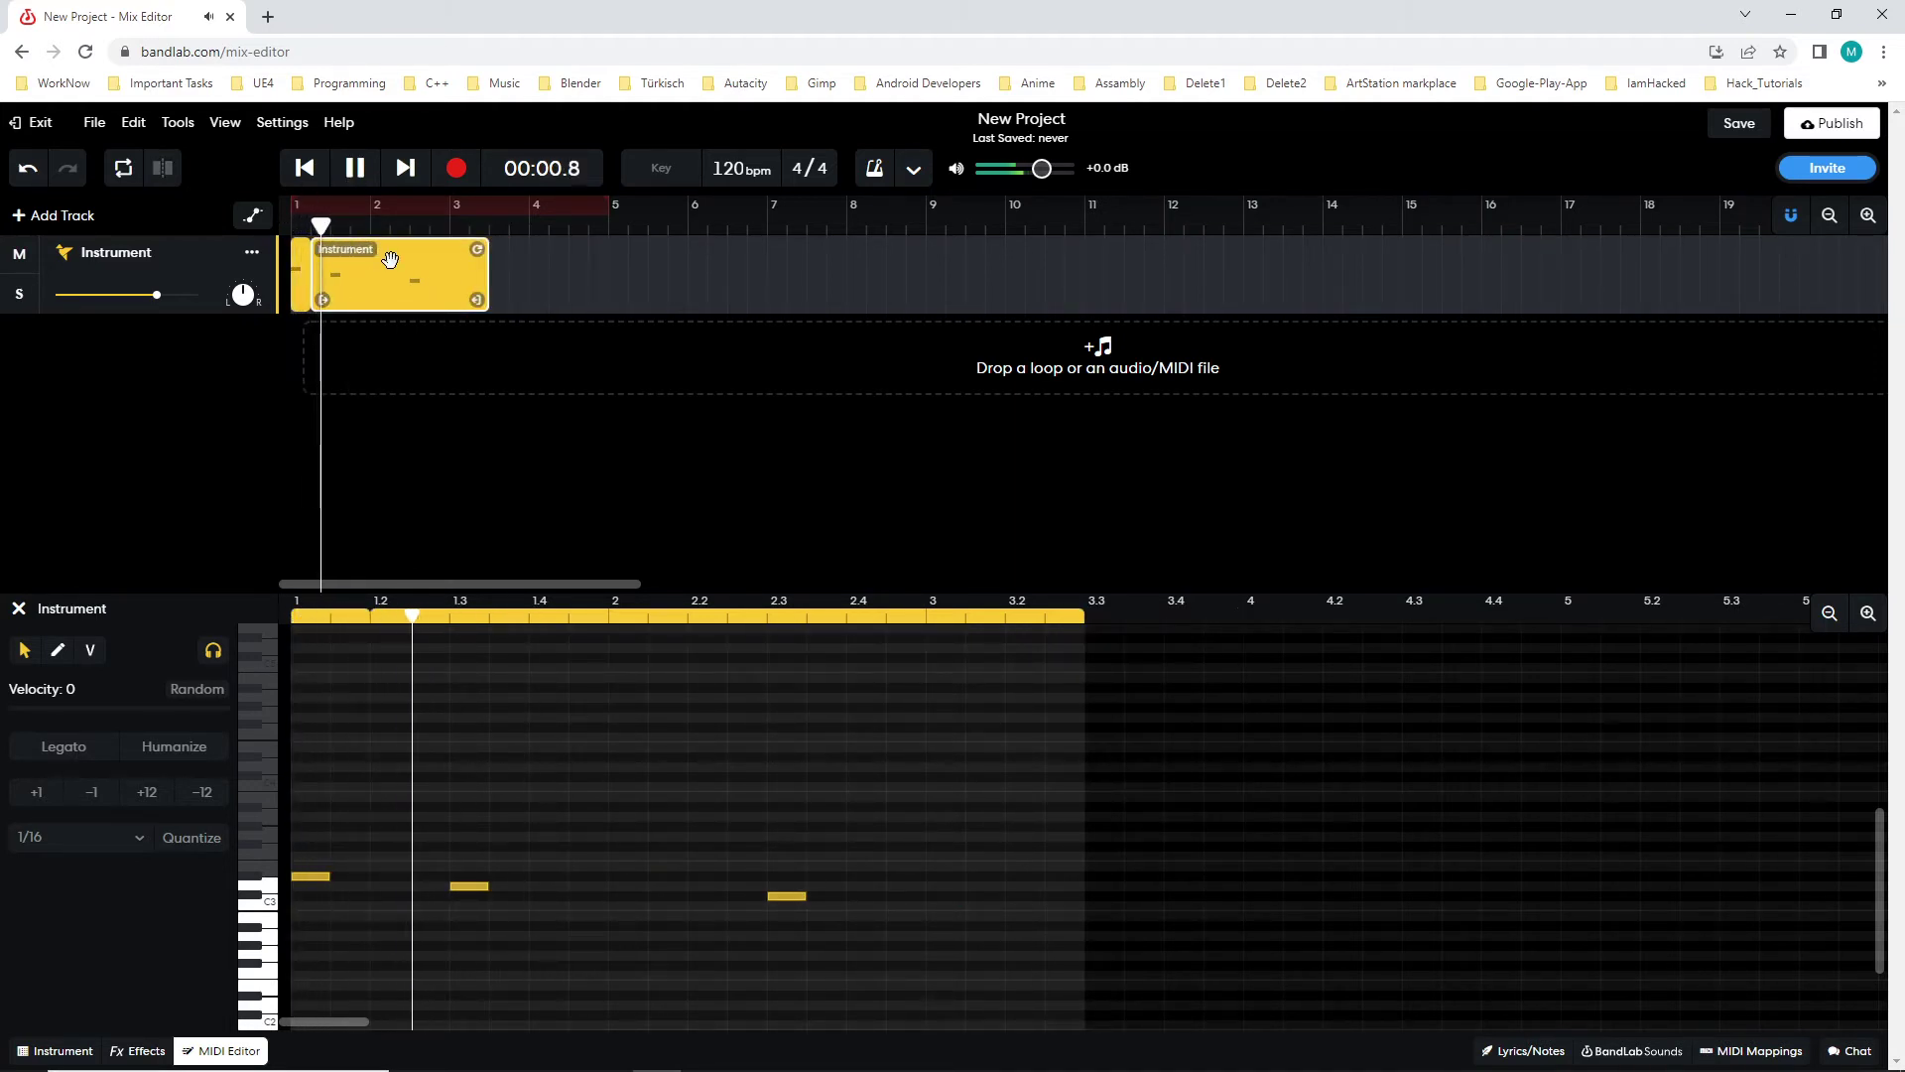
key(space)
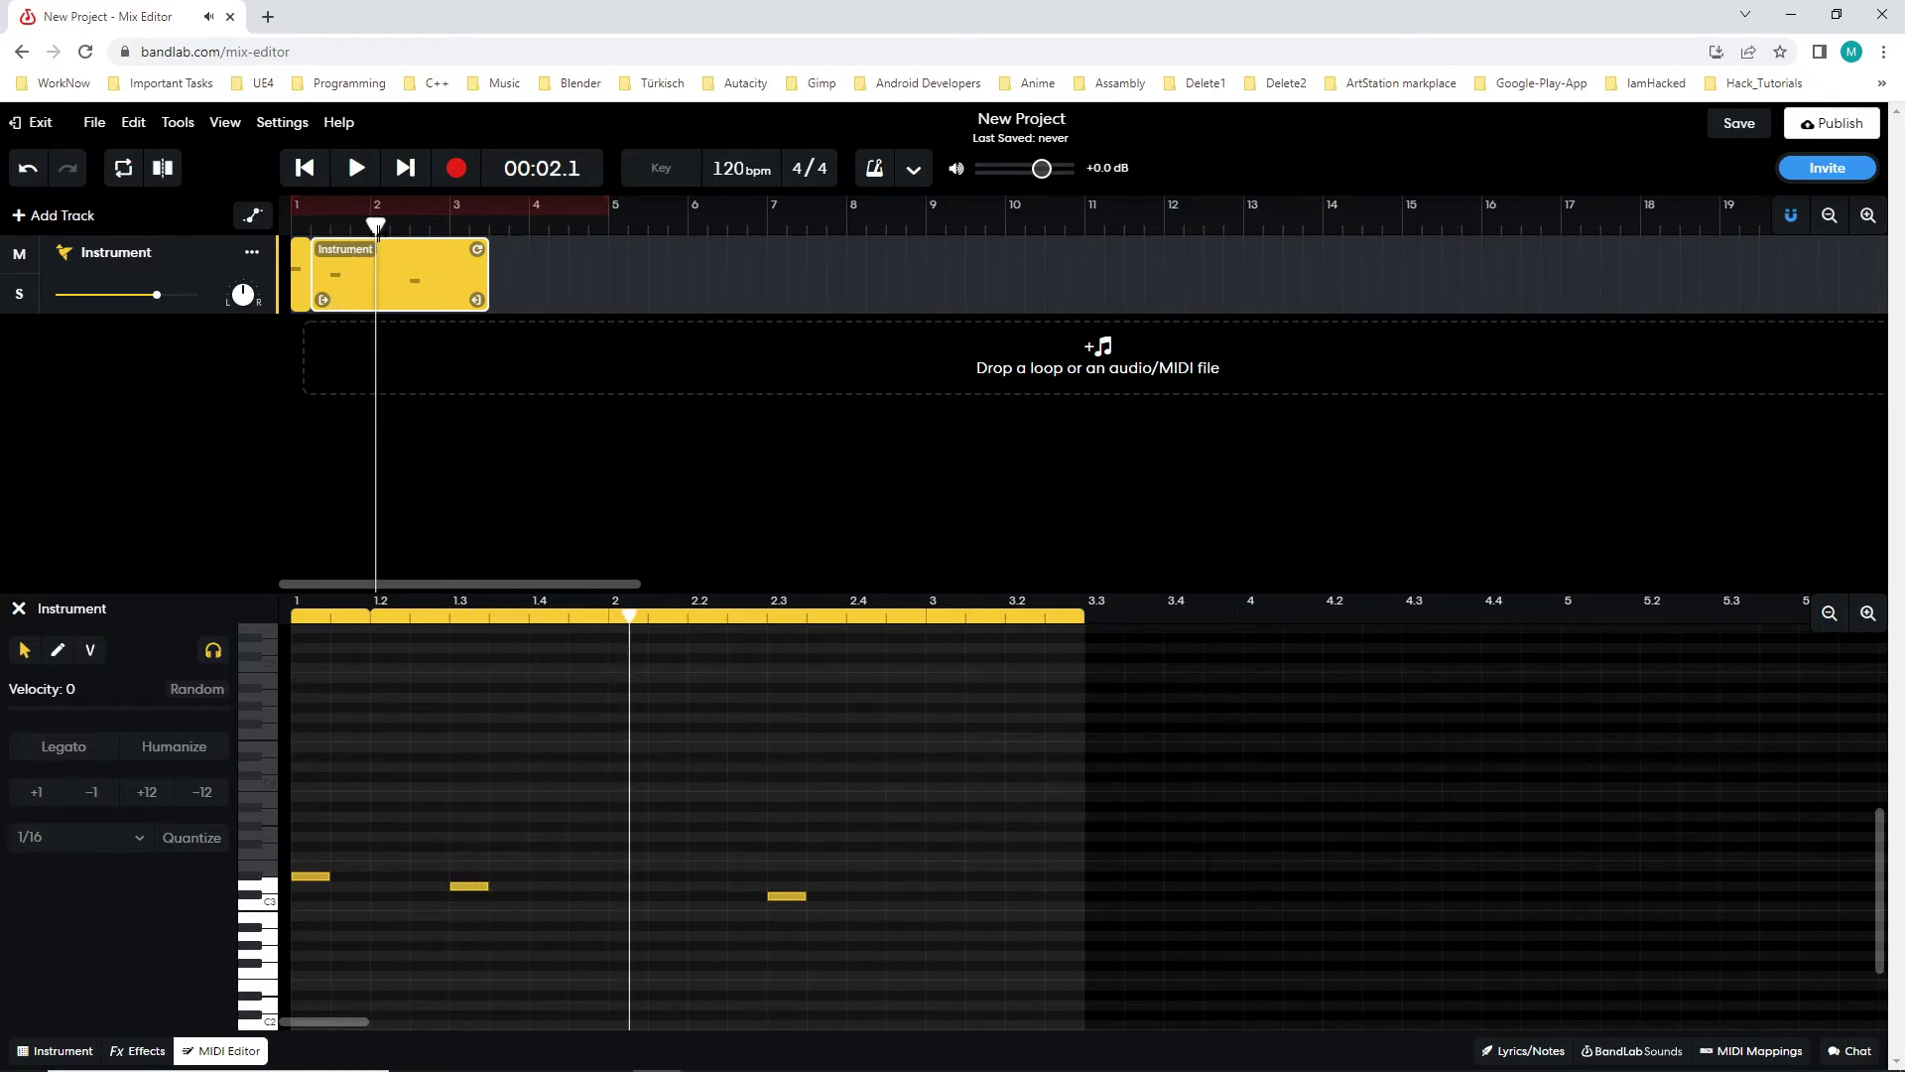
- Slice the clip at 1.4 and just after 2.2, delete the empty section between, and move the remaining region up to 1.4
click(163, 168)
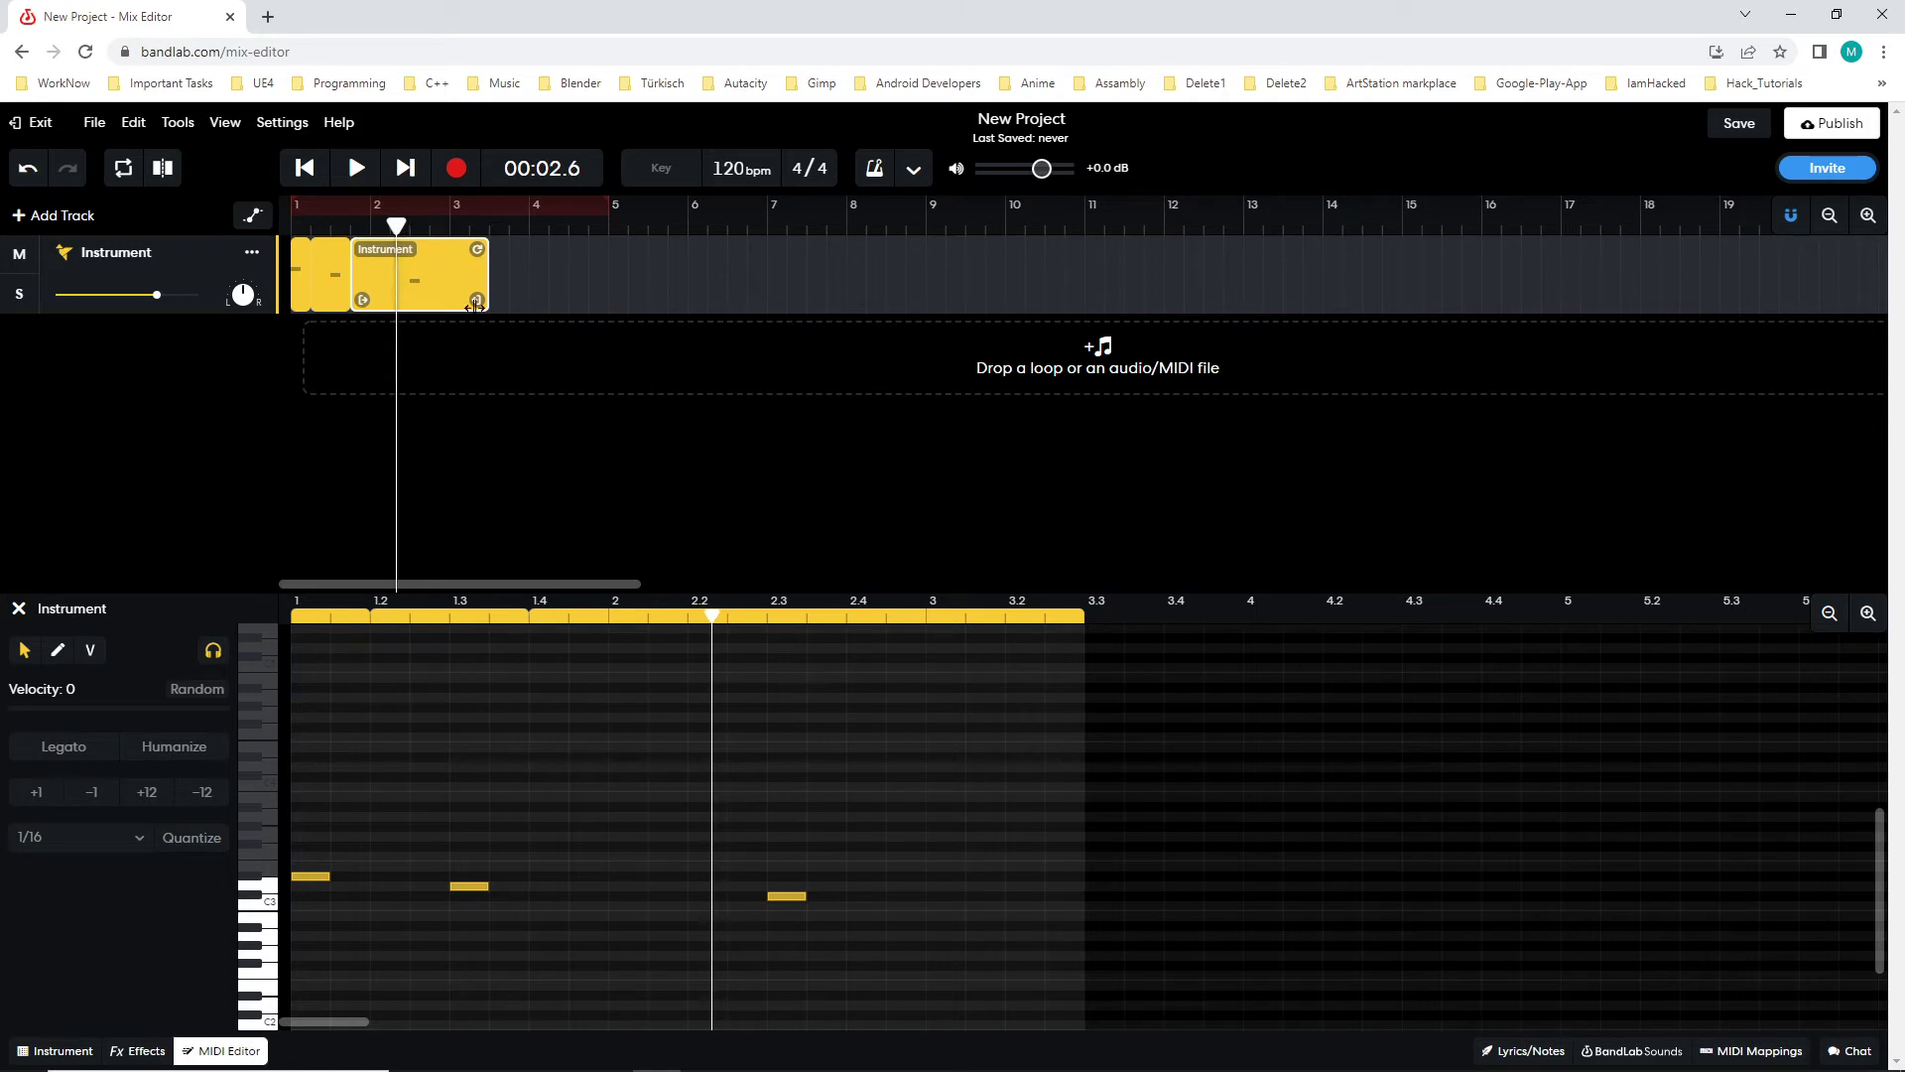
click(139, 167)
click(164, 171)
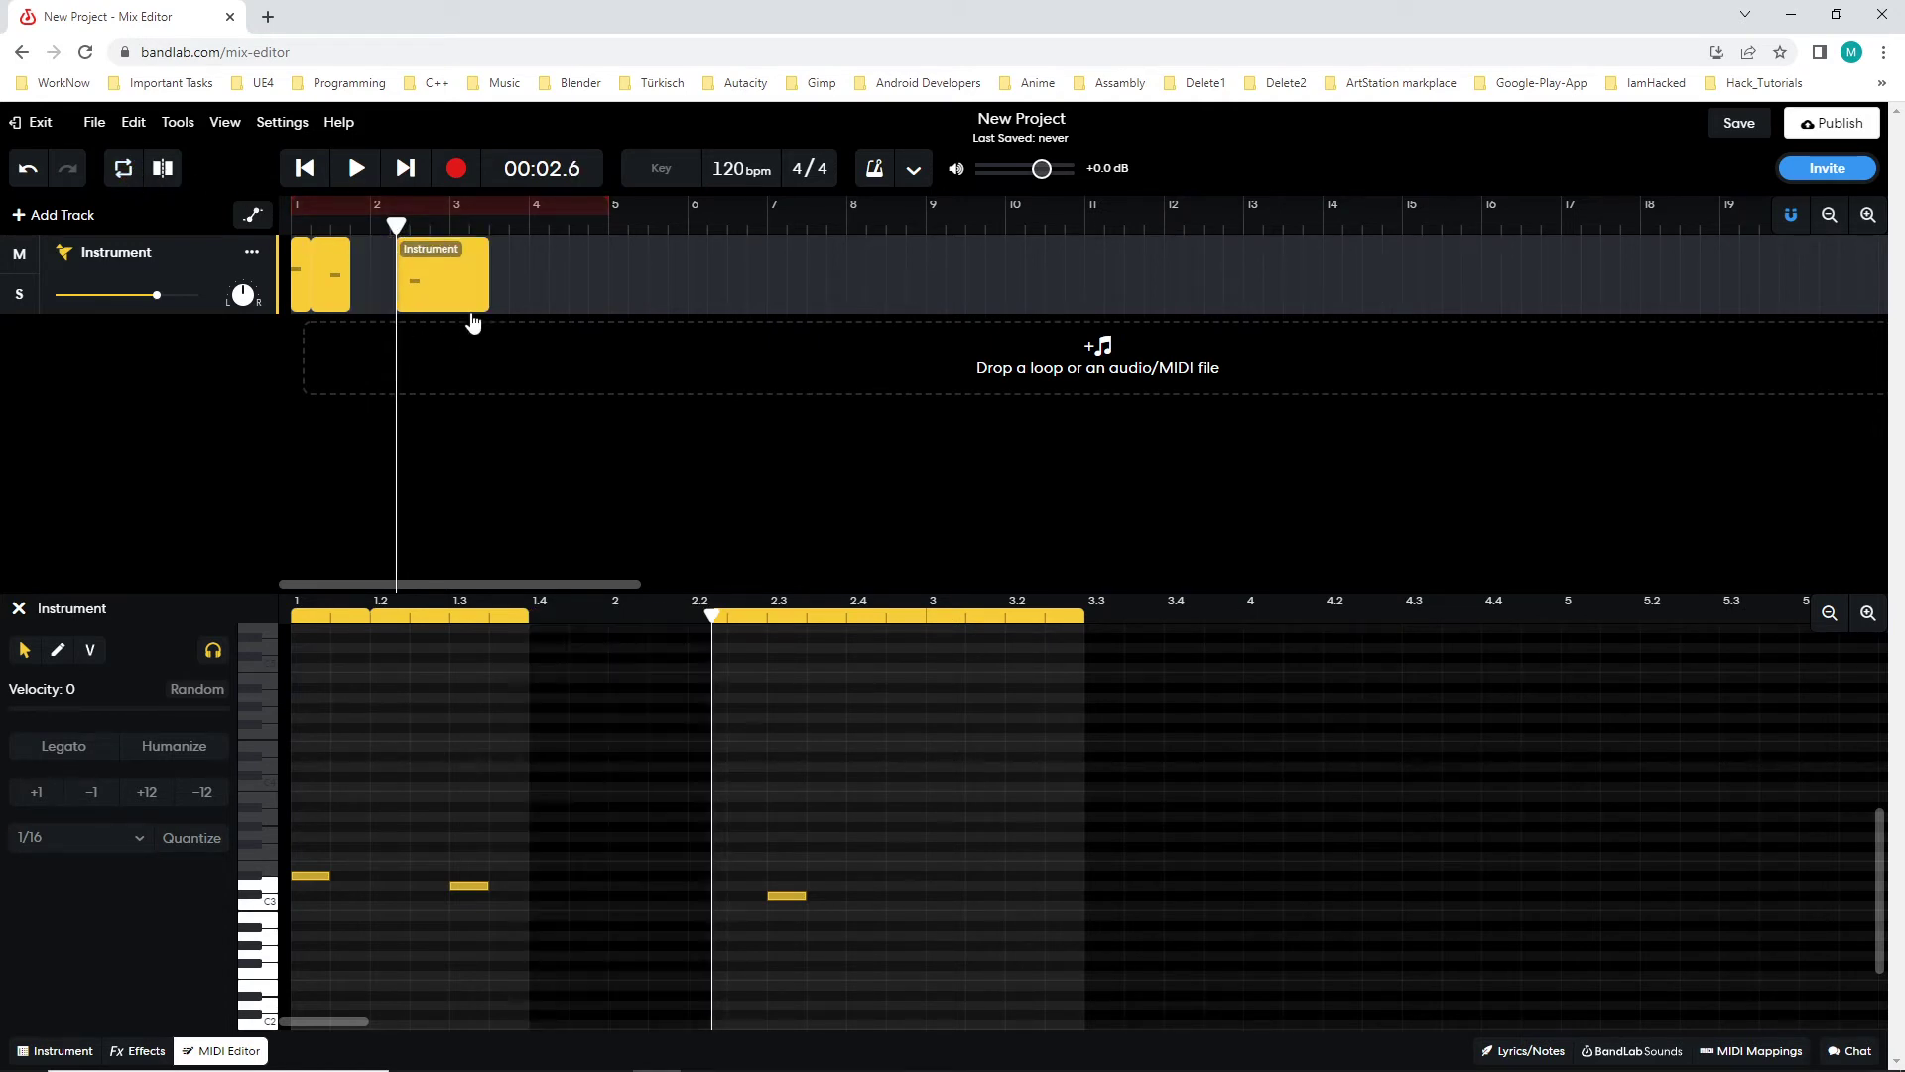
drag(463, 258, 417, 258)
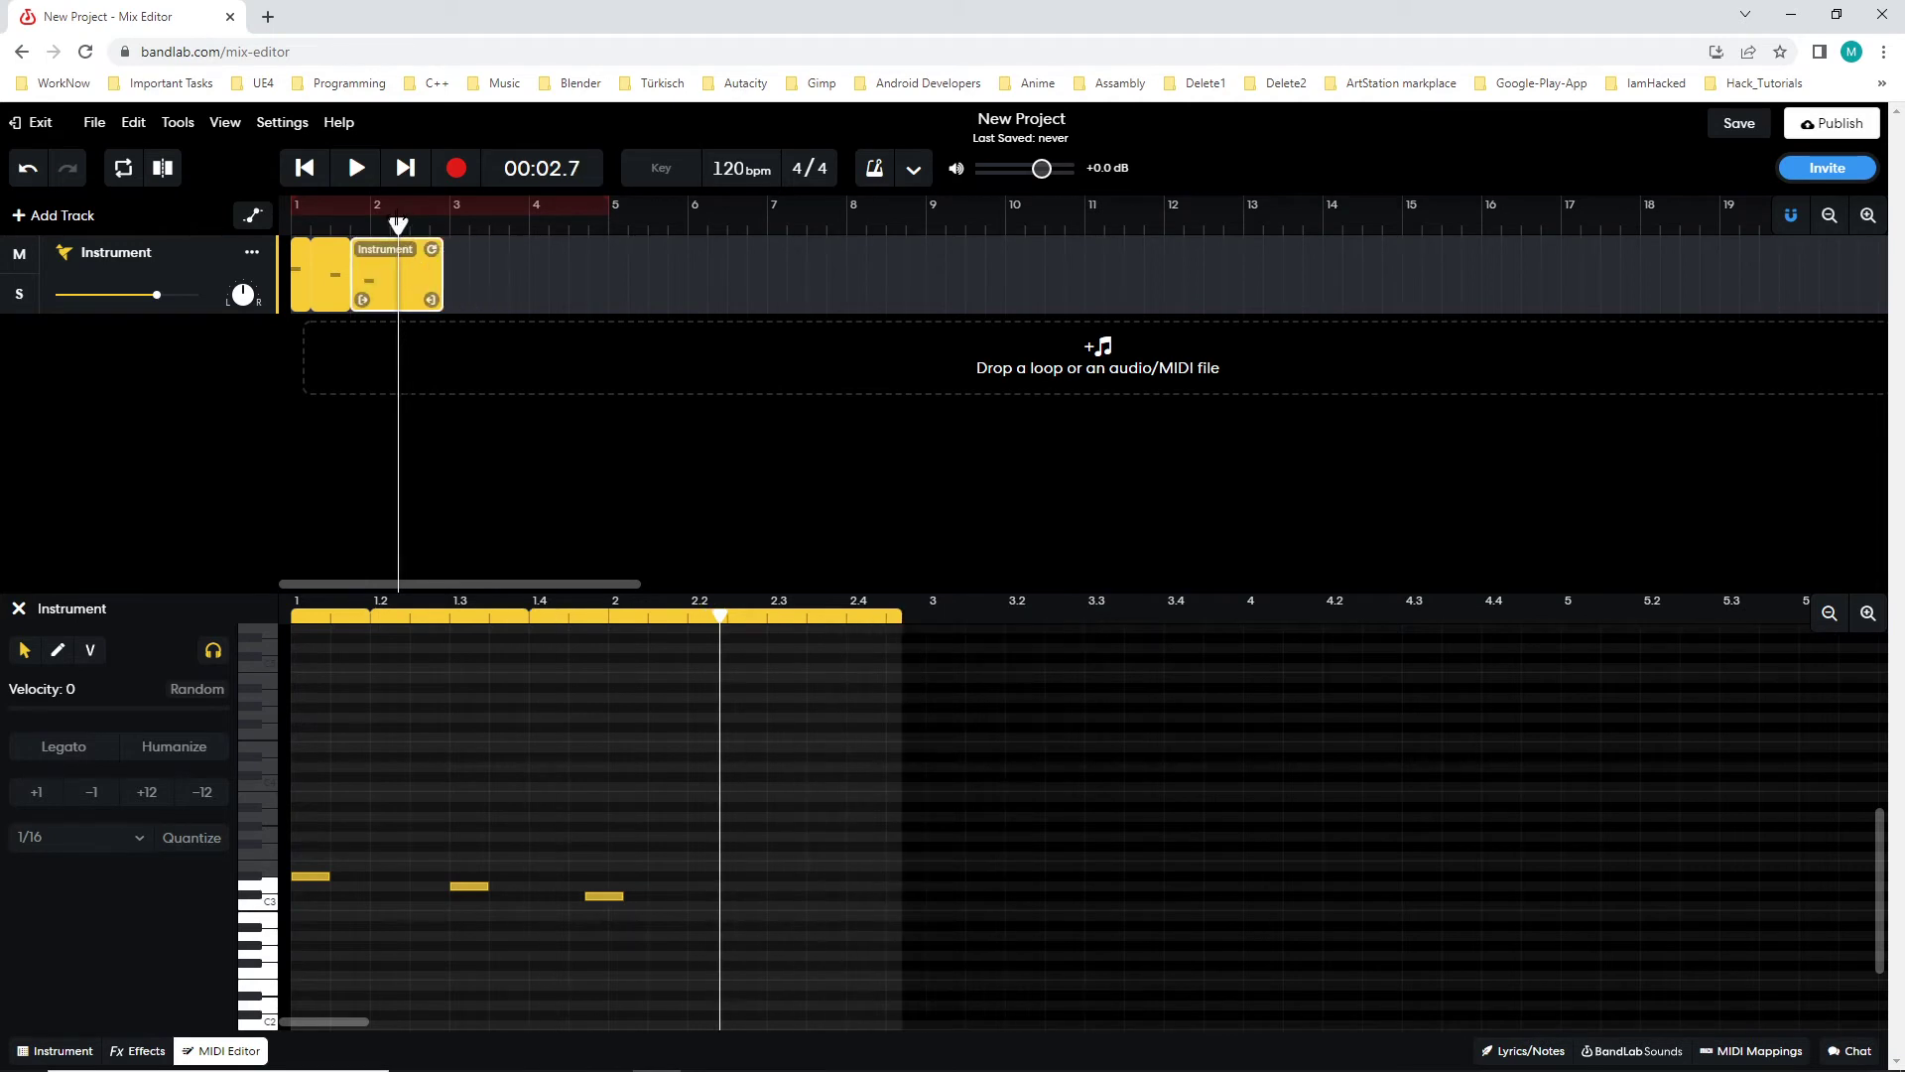
- Slice the last region at 2.2 and delete its empty tail, and play the beat from the start
click(164, 170)
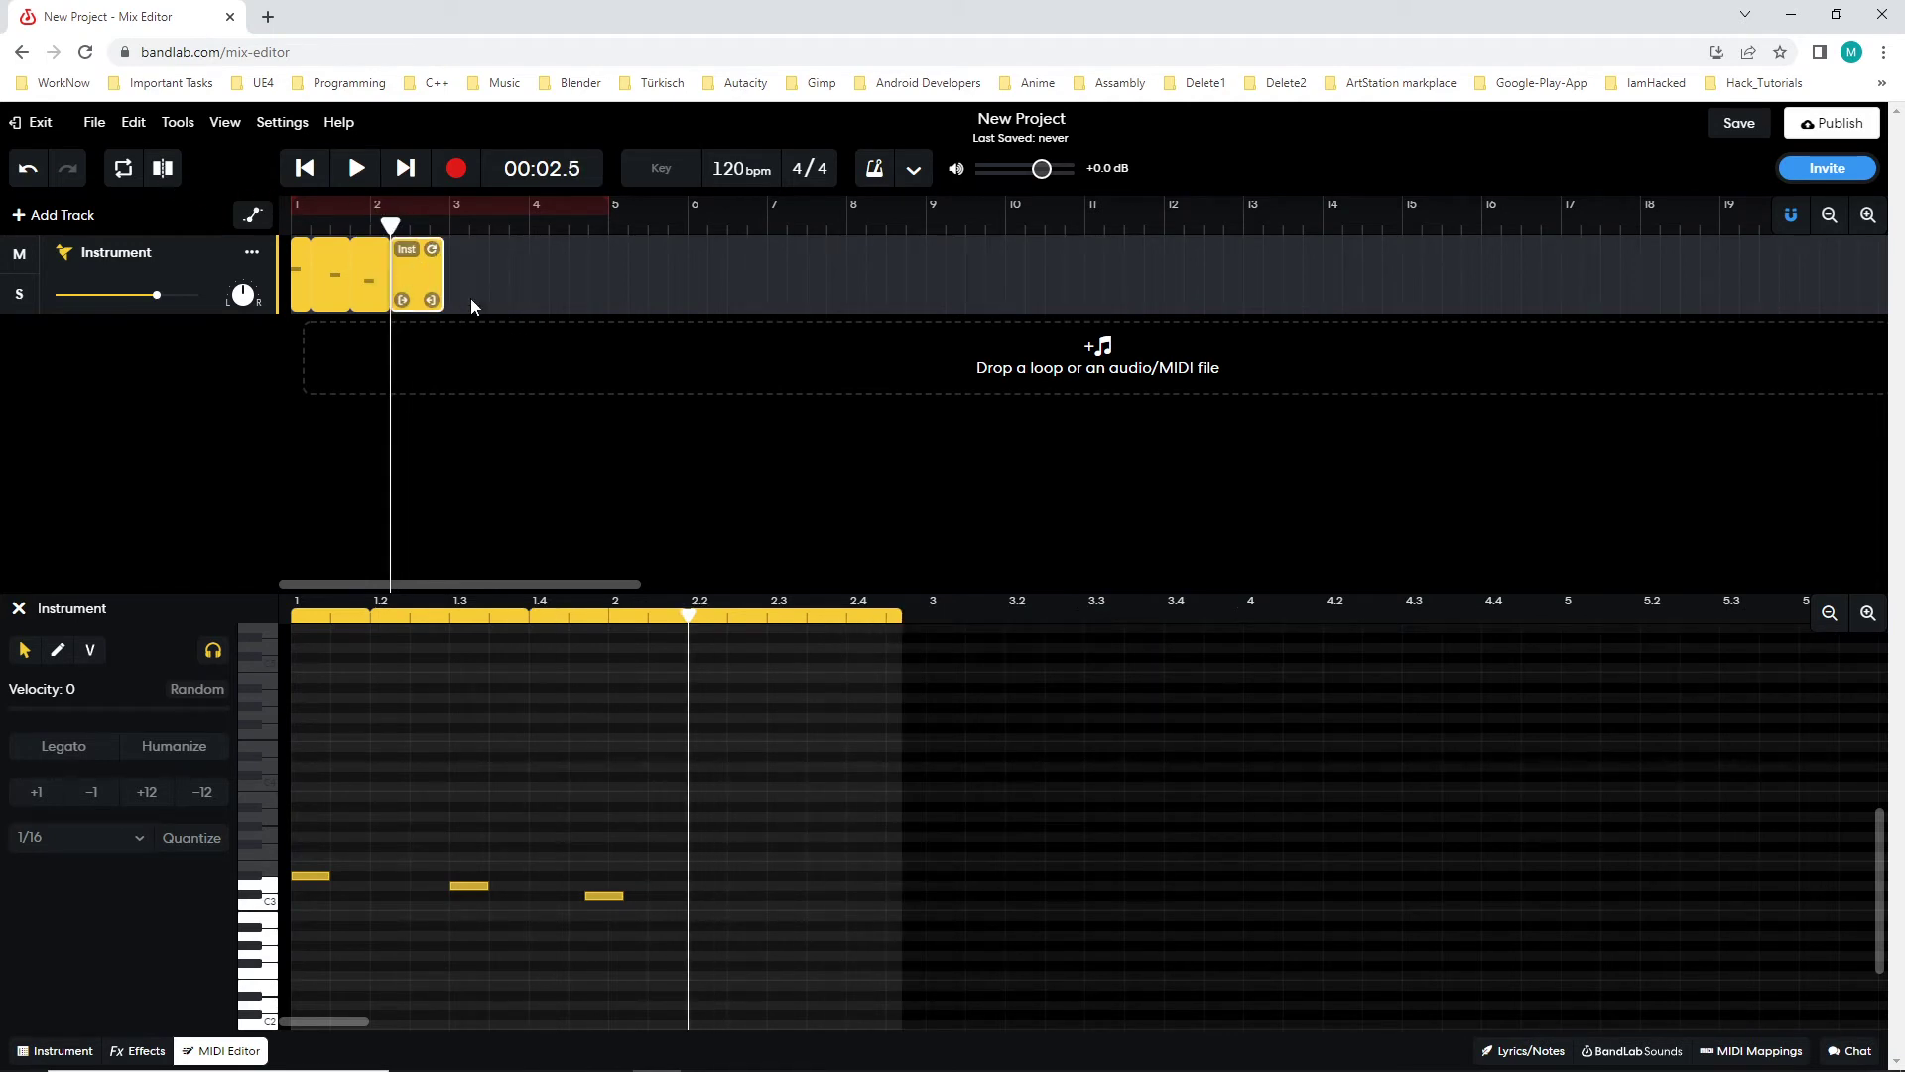
key(Delete)
key(Home)
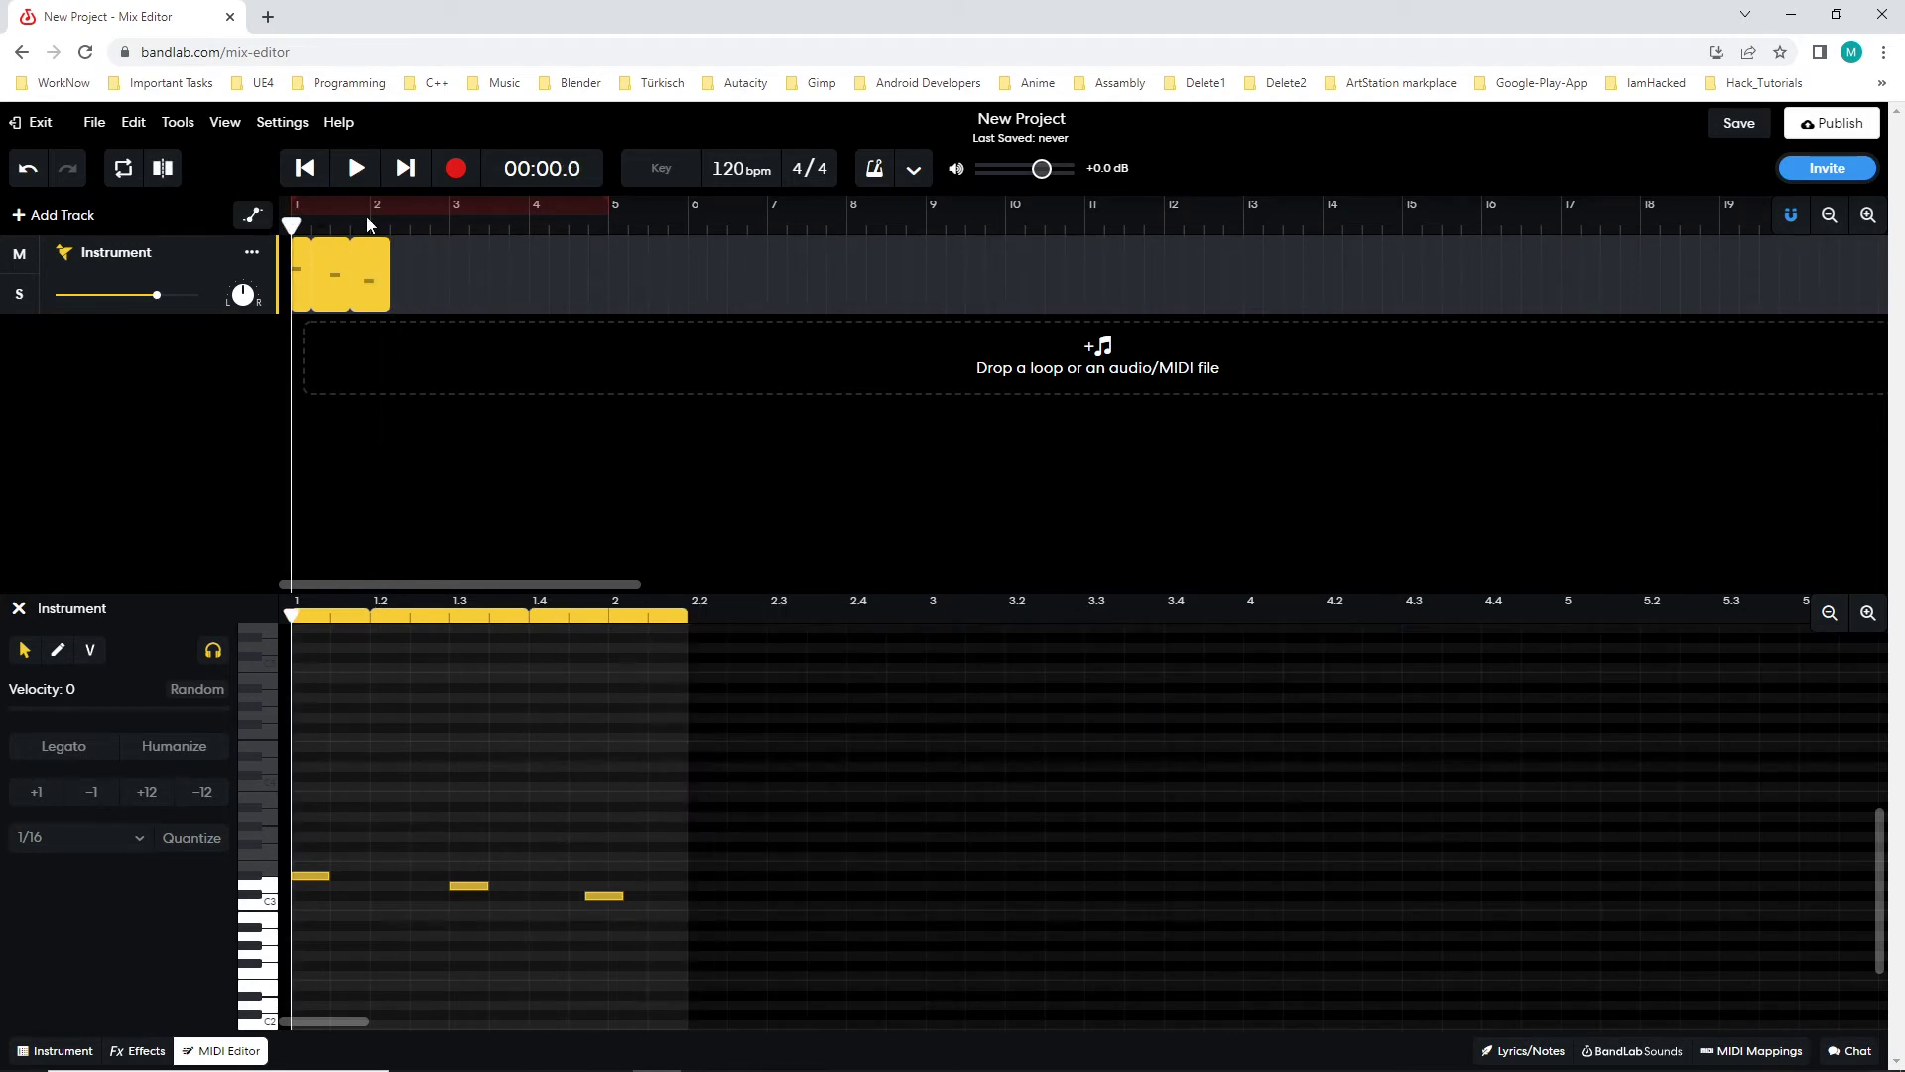
key(space)
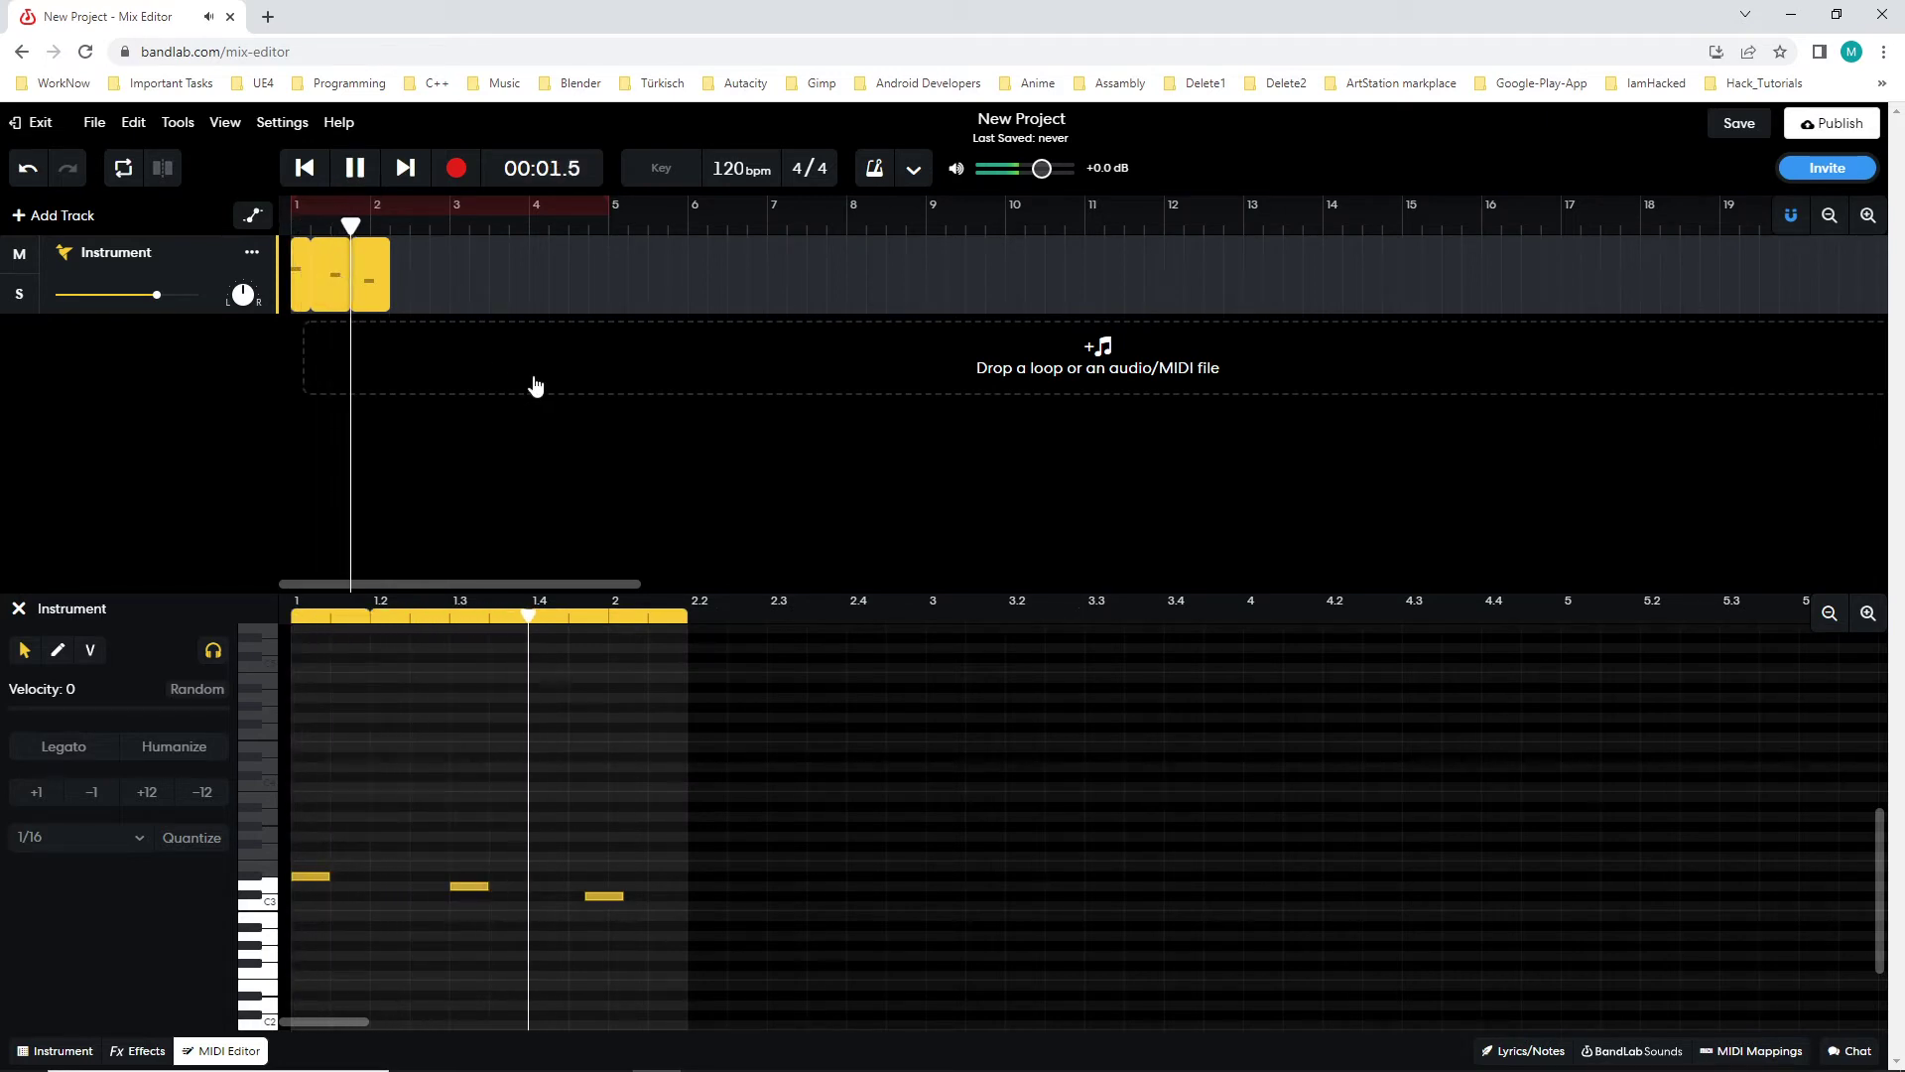
key(space)
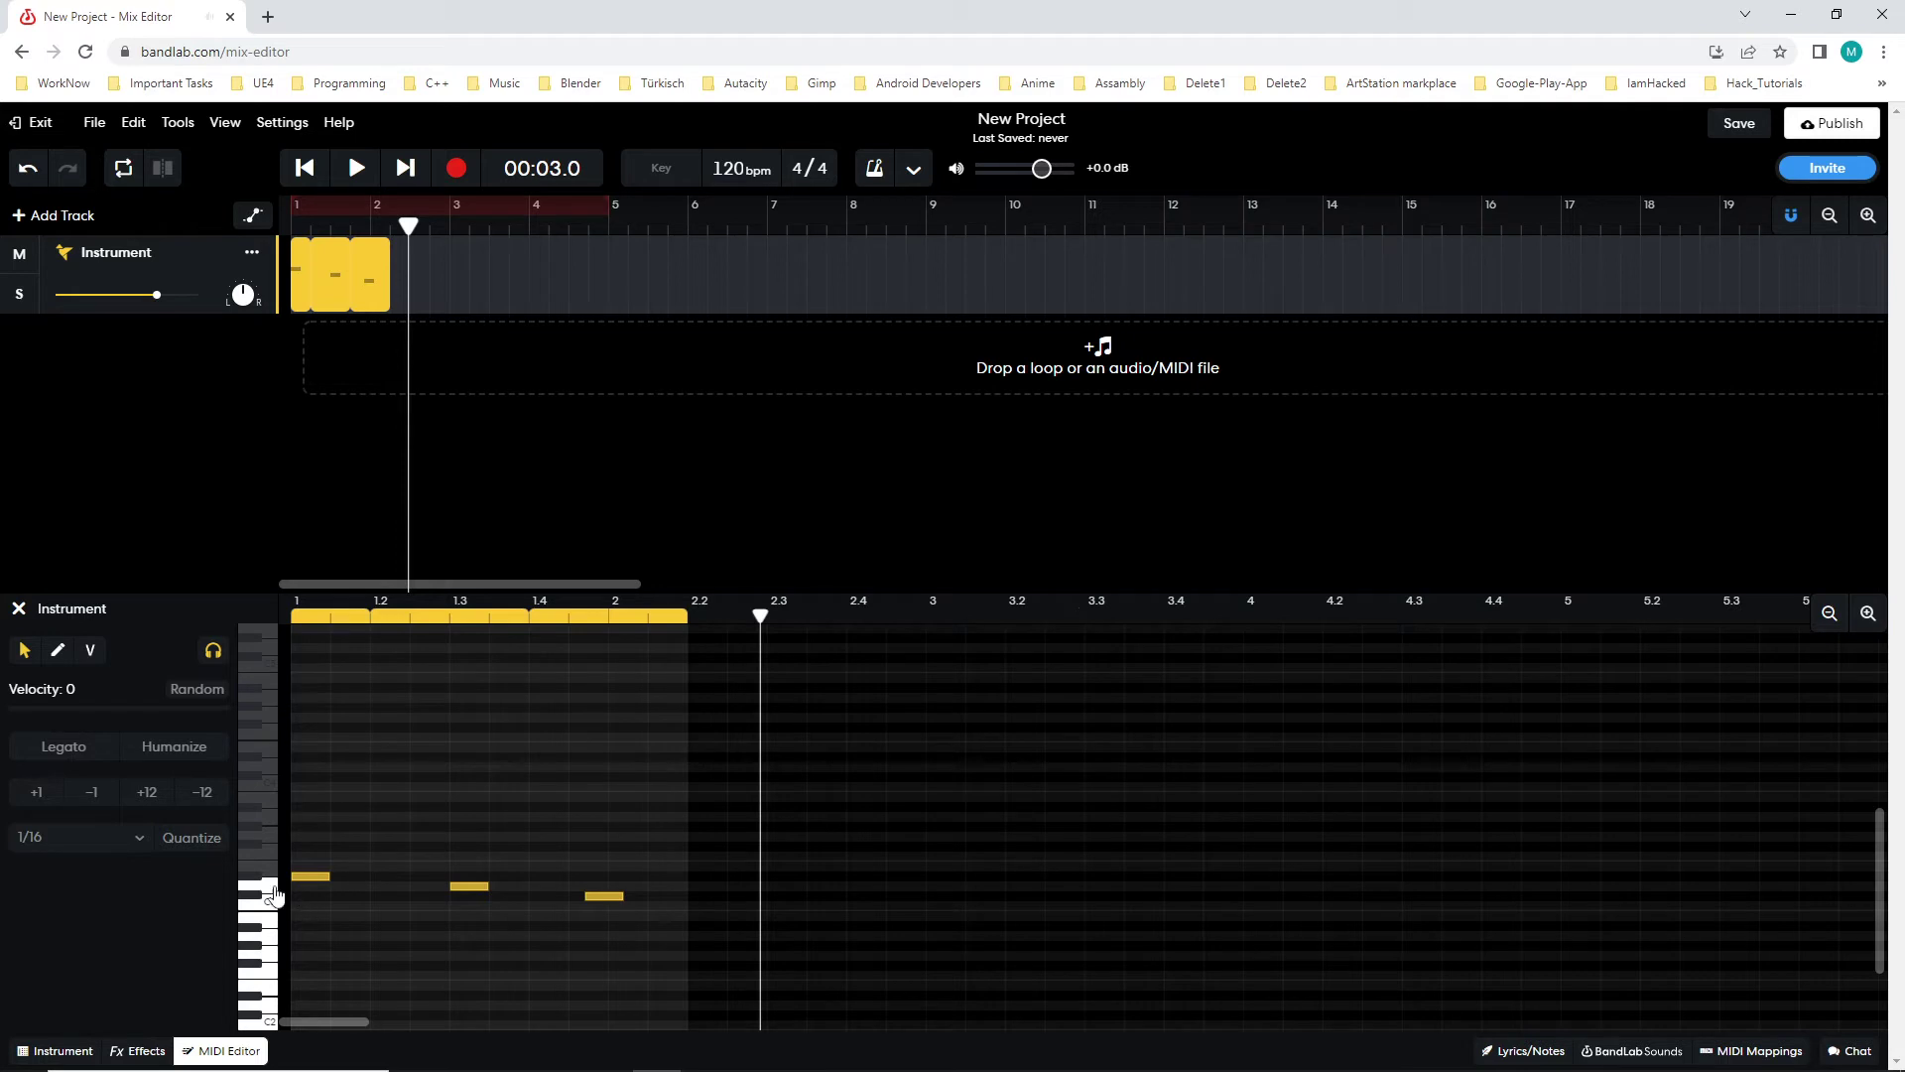
- Audition the first note's pitch on the piano roll and add a fourth note at that pitch midway between 2.2 and 2.3
click(254, 884)
click(255, 886)
double_click(735, 877)
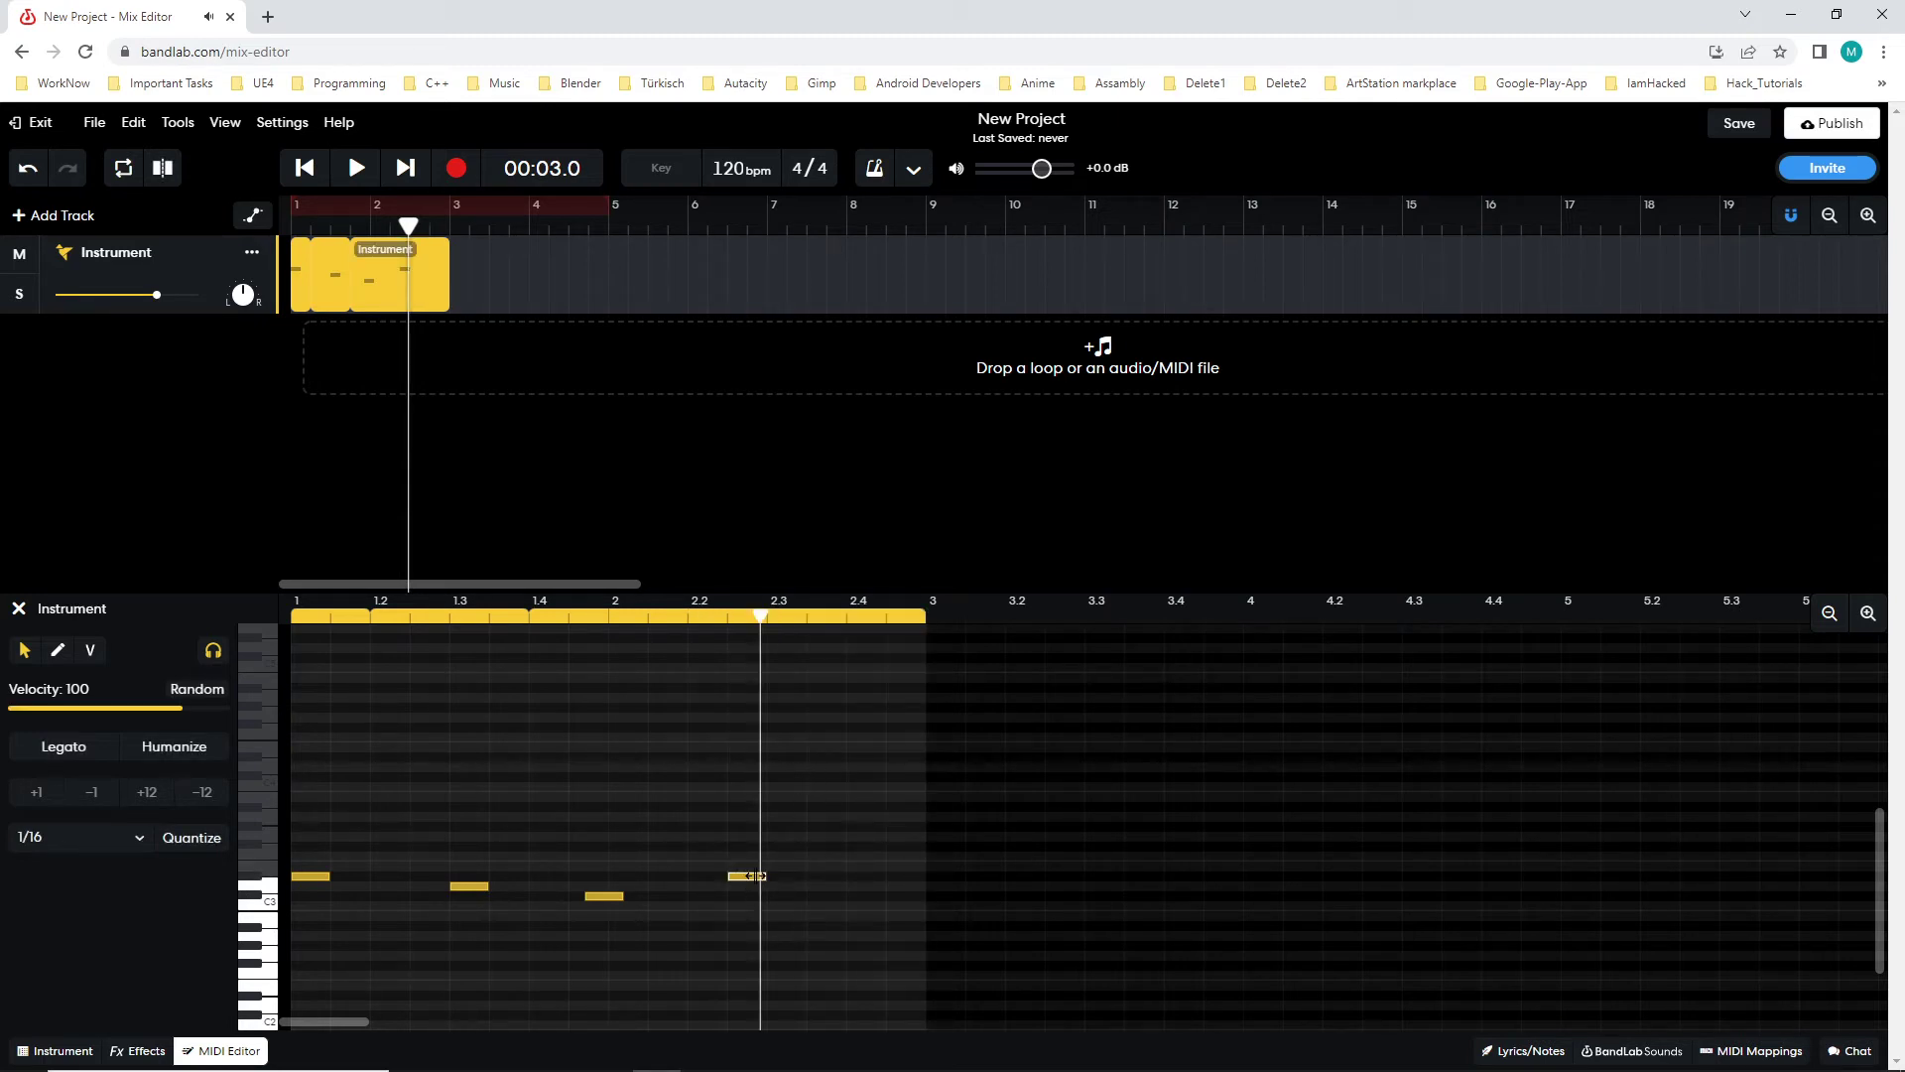
- Slice around the gap between the third and fourth notes, delete the empty section, and move the last region up to close it
mouse_move(409, 224)
mouse_down()
mouse_move(377, 225)
mouse_move(396, 224)
mouse_up()
click(162, 167)
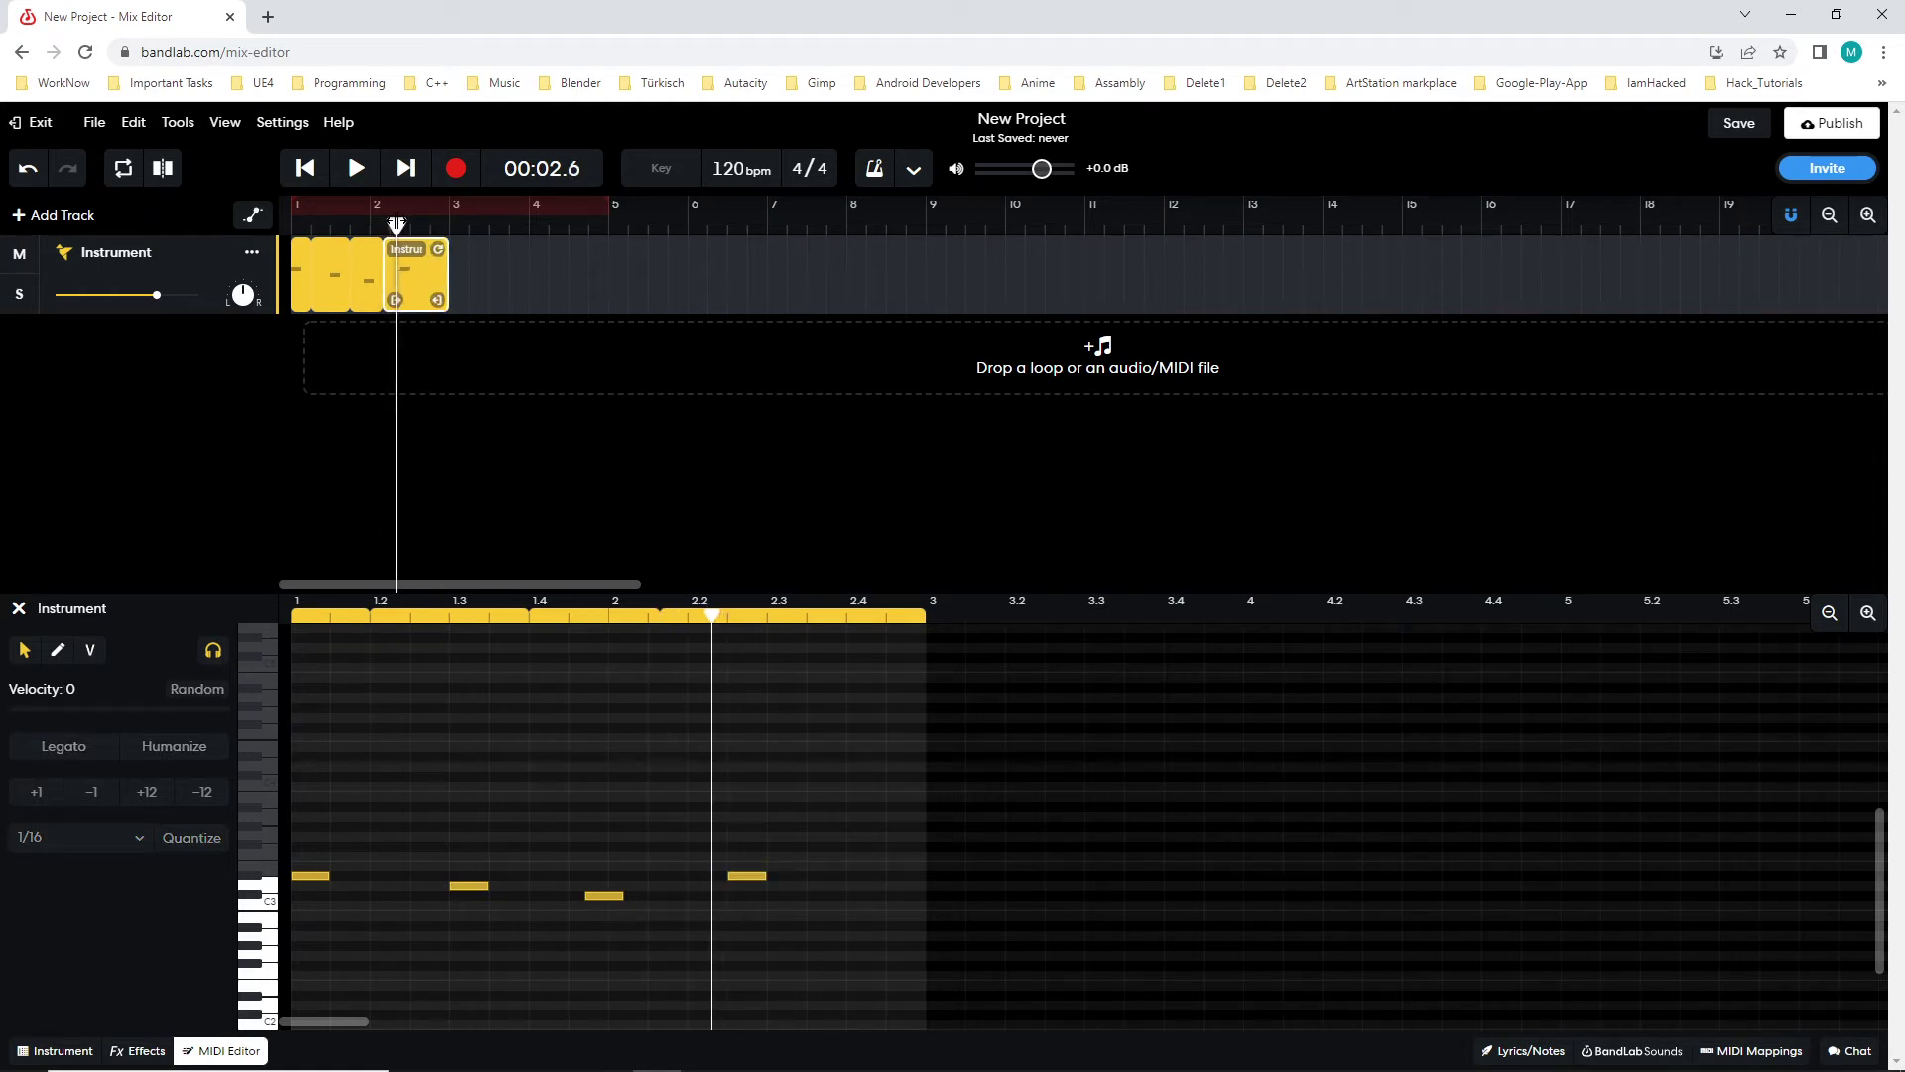
click(161, 168)
click(387, 280)
key(Delete)
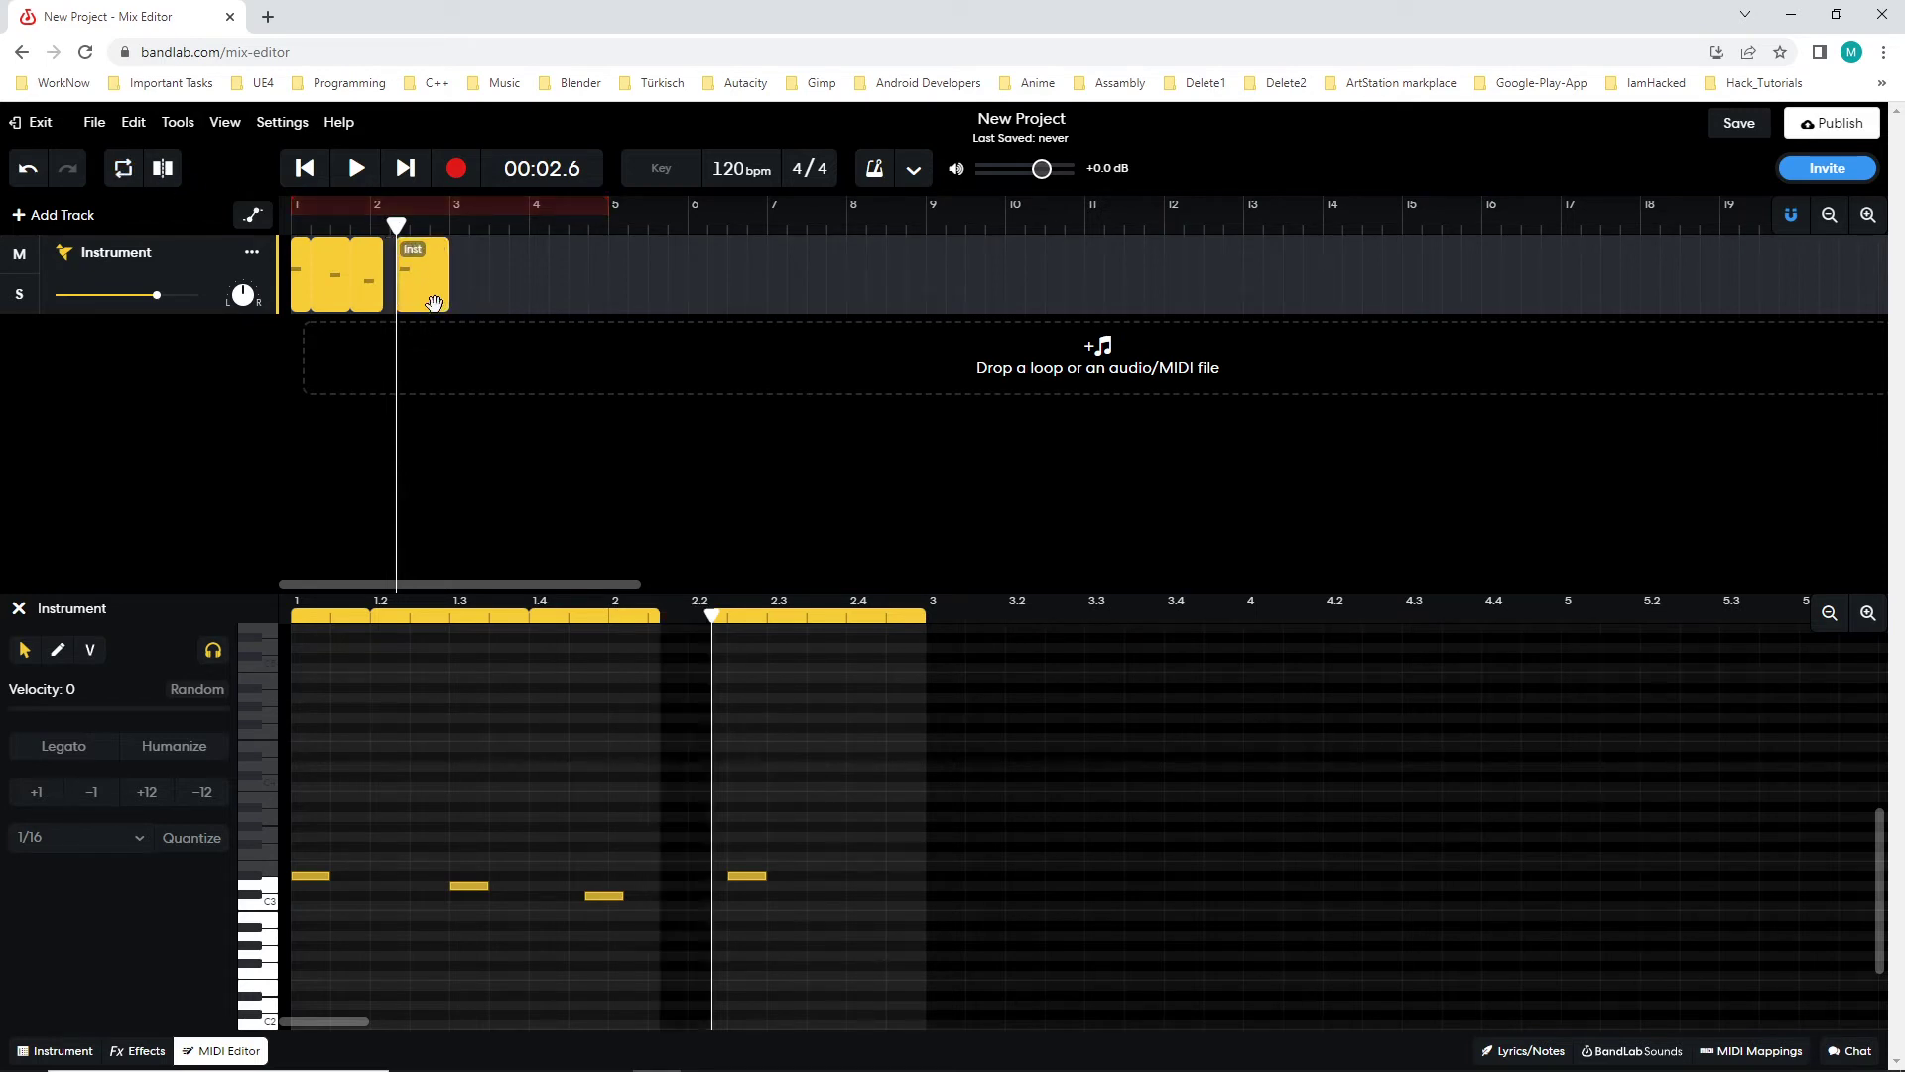
drag(434, 303, 421, 302)
- Play the four-note beat from the start and stop after the last note
key(Home)
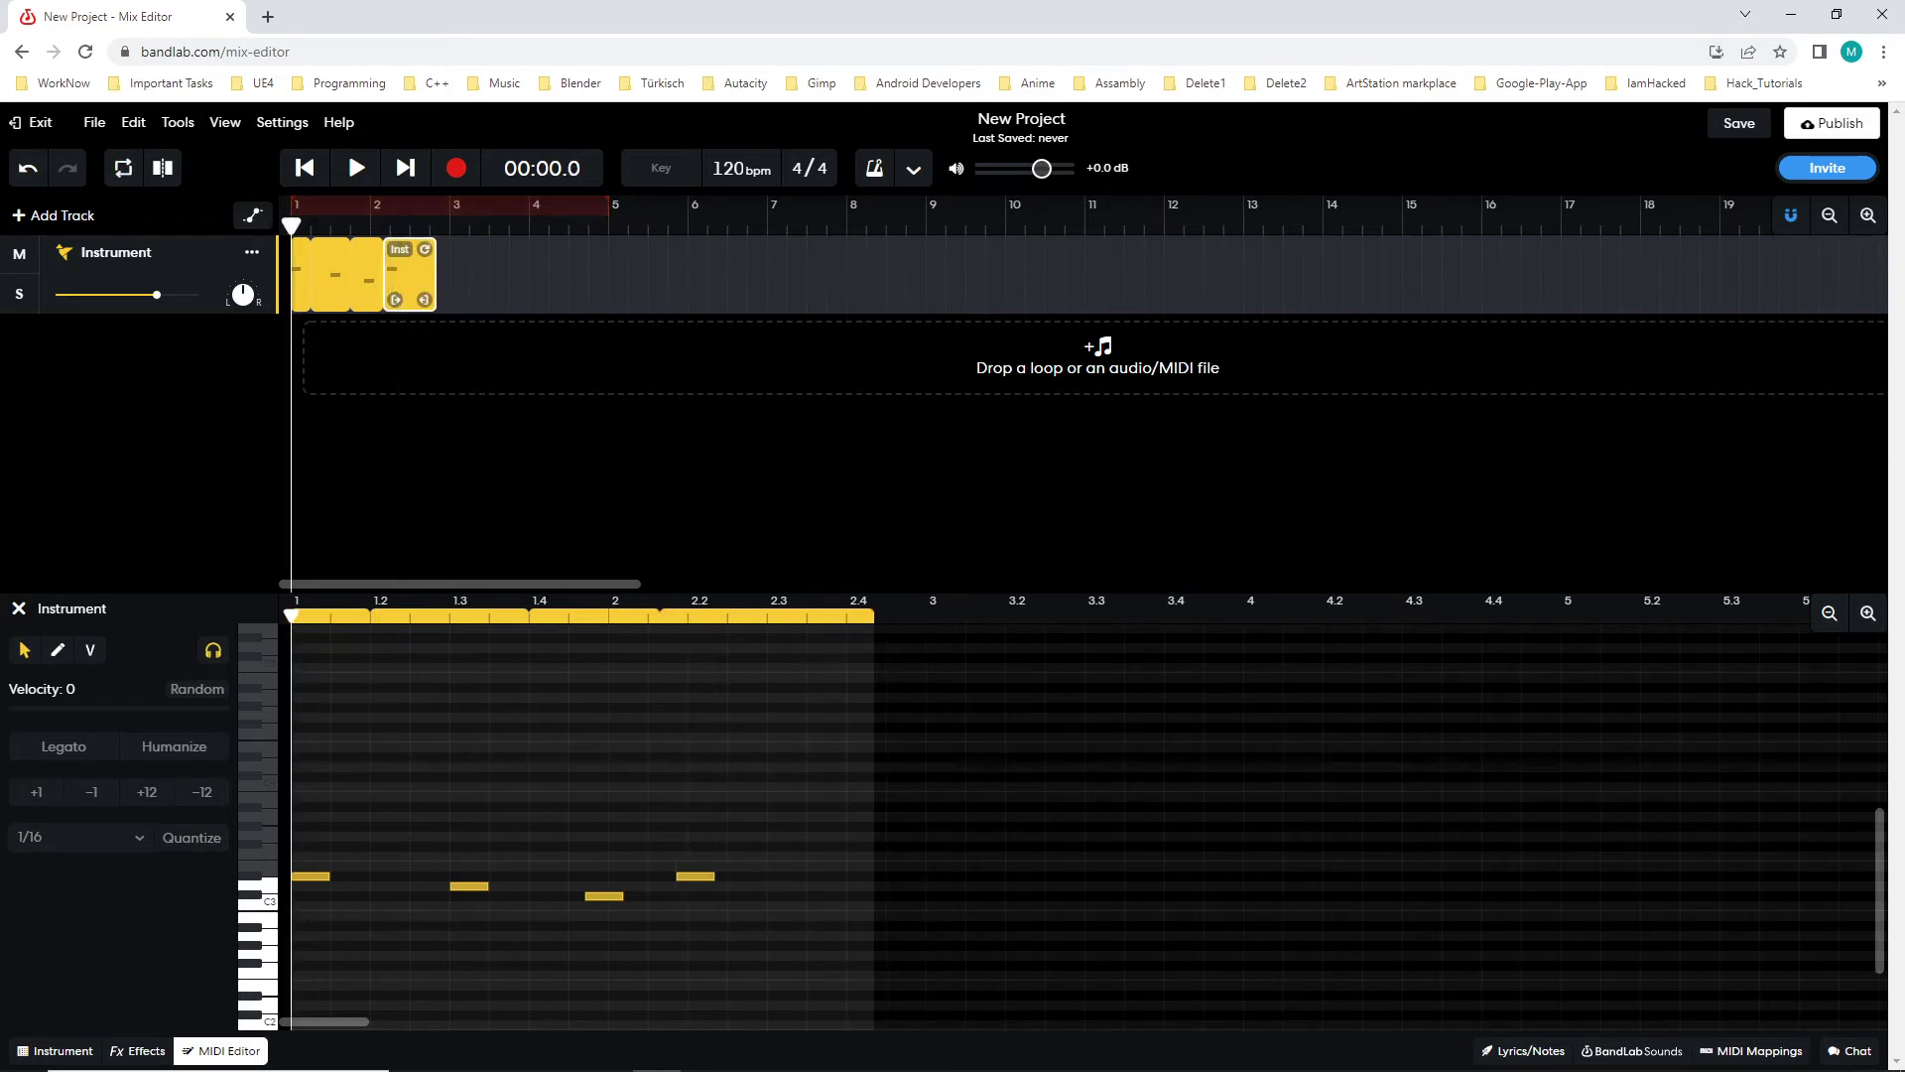
key(space)
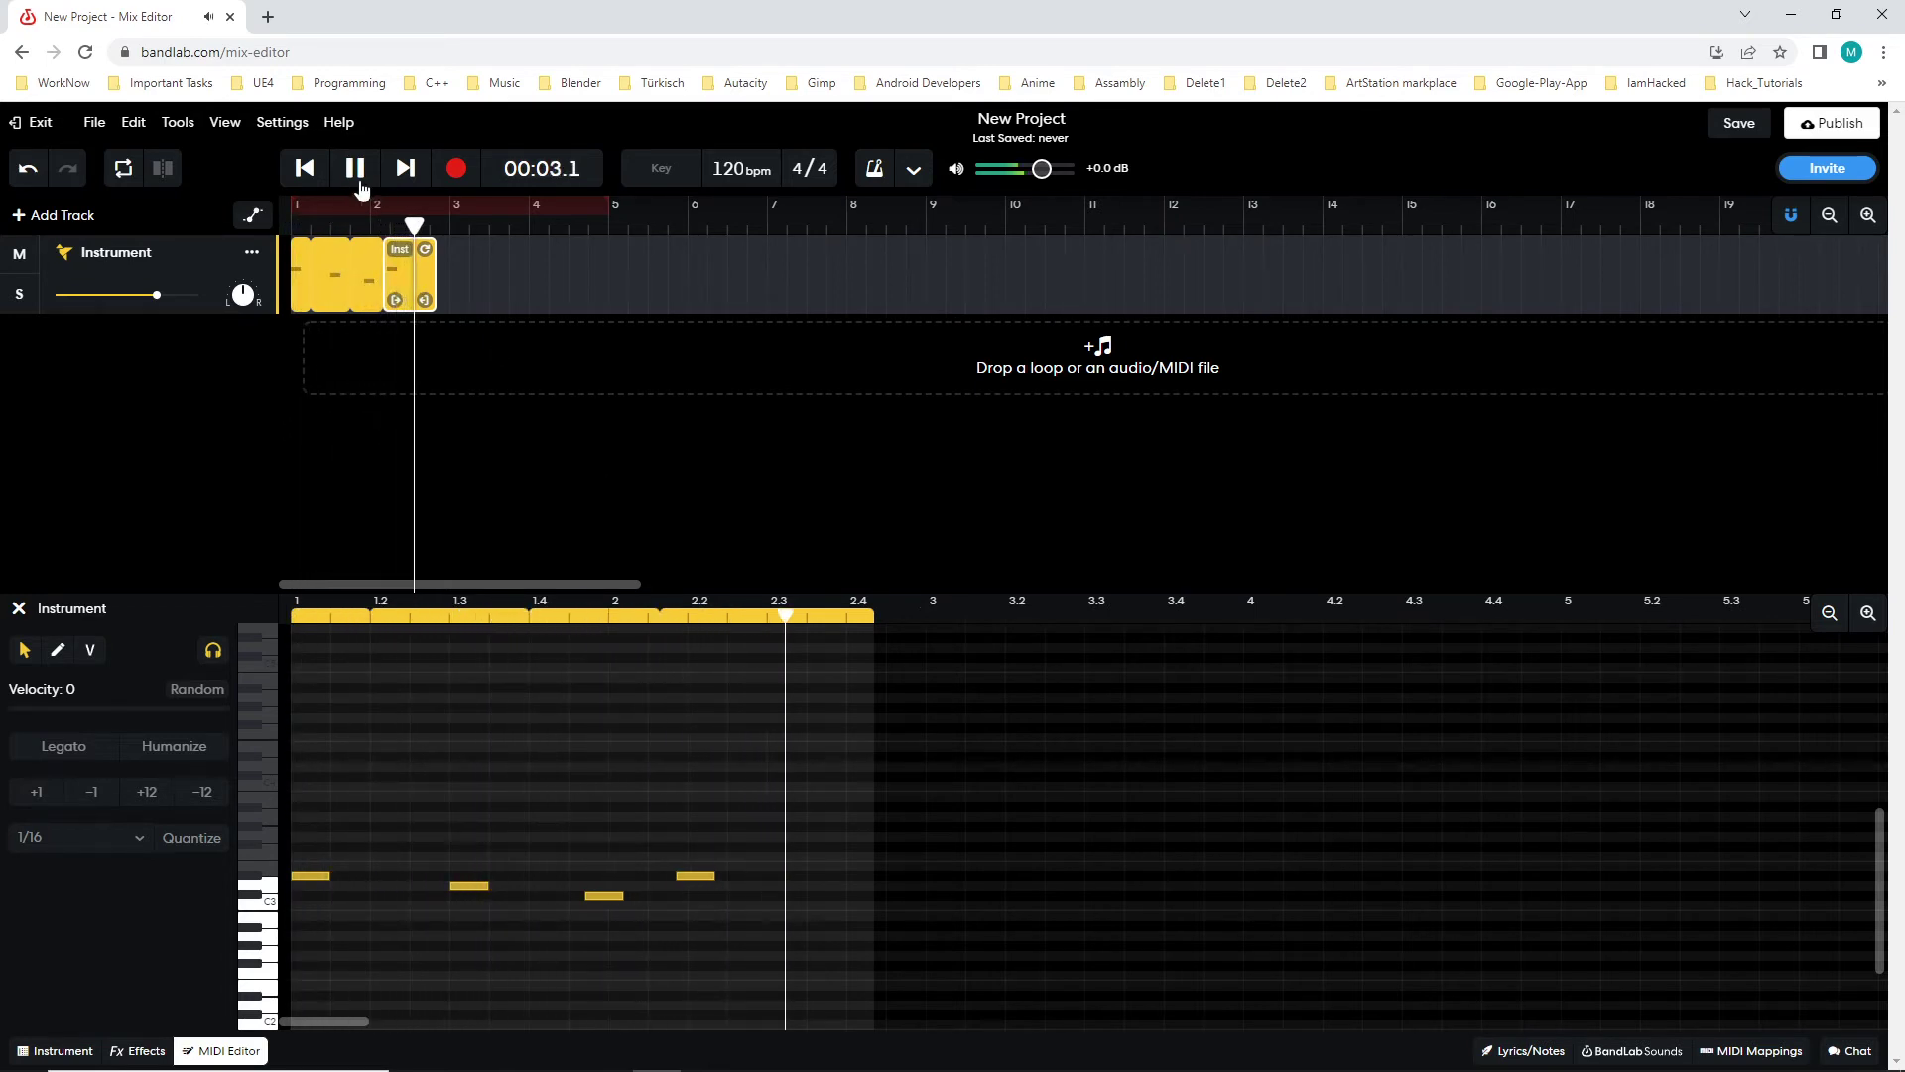
key(space)
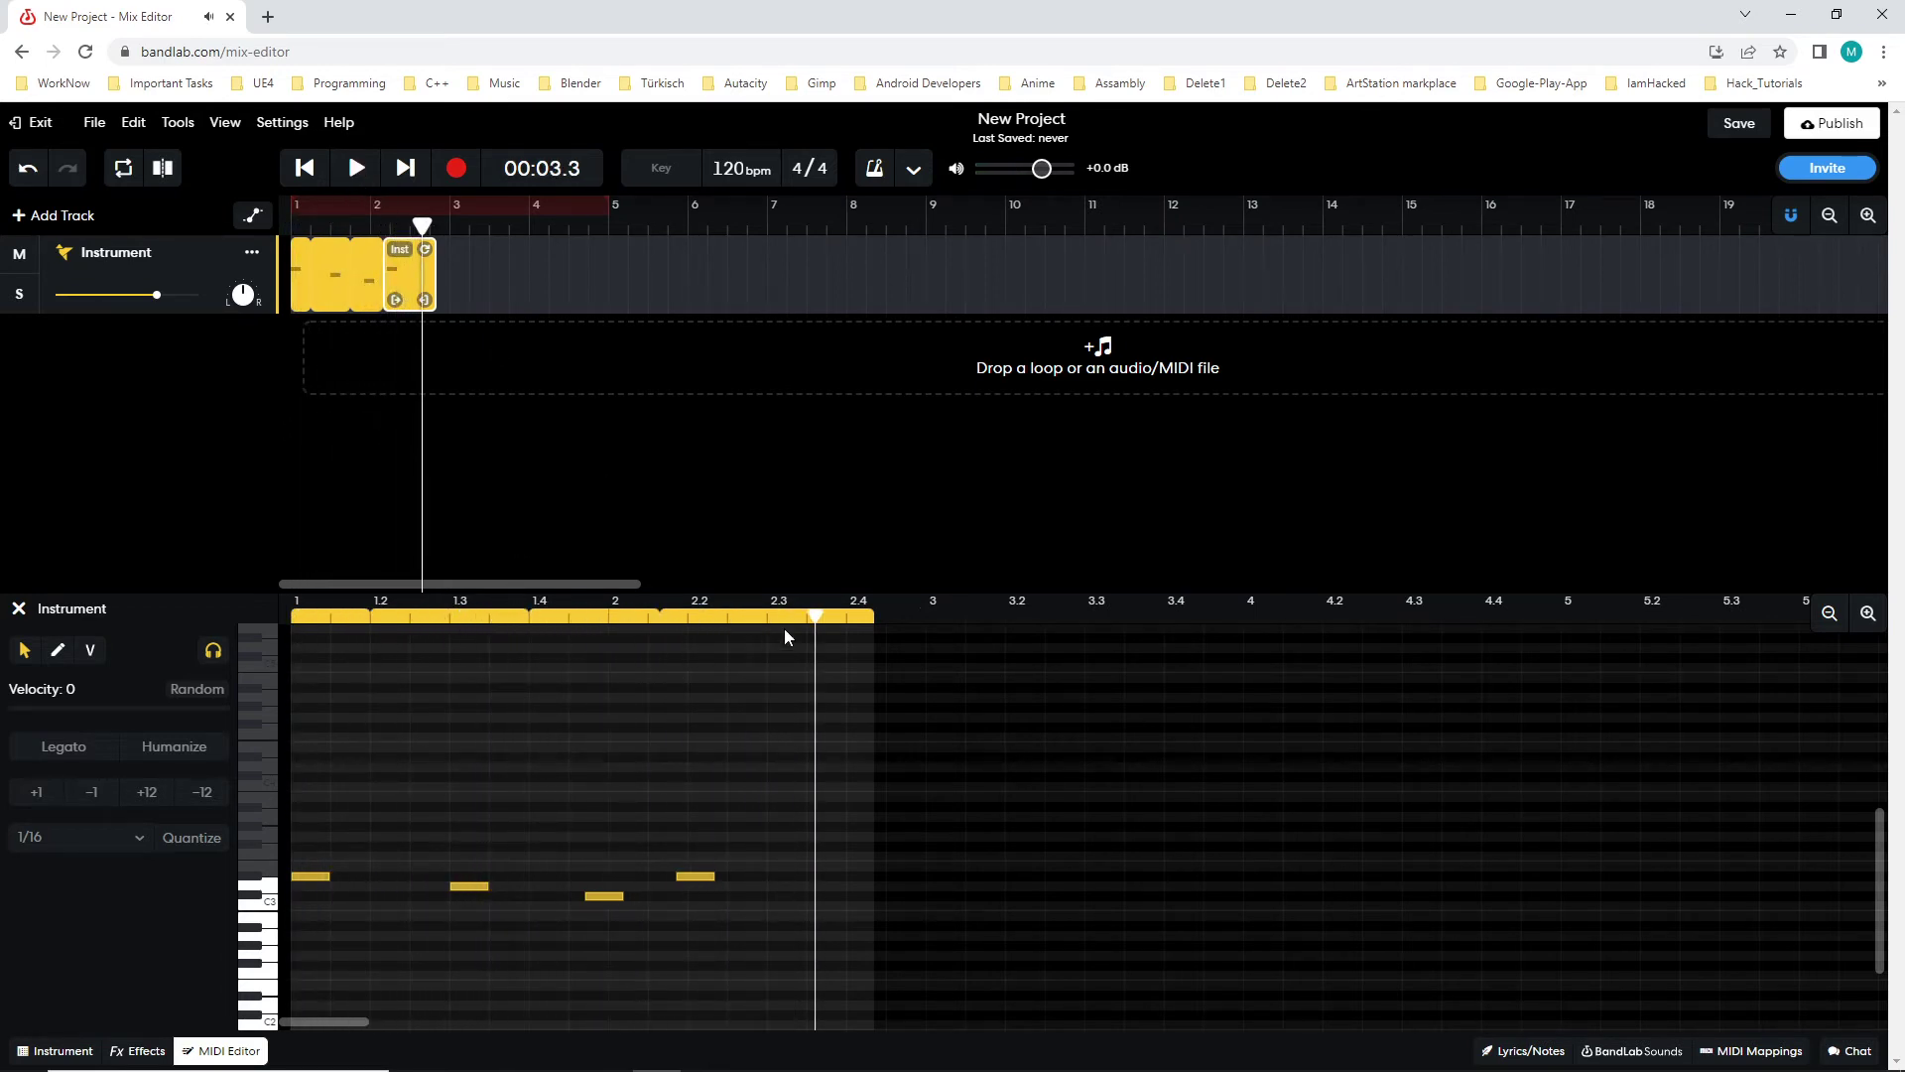
- Slice the clip at 00:00.4 and 00:00.9 and remove the empty space between the first and second notes
drag(789, 615, 350, 617)
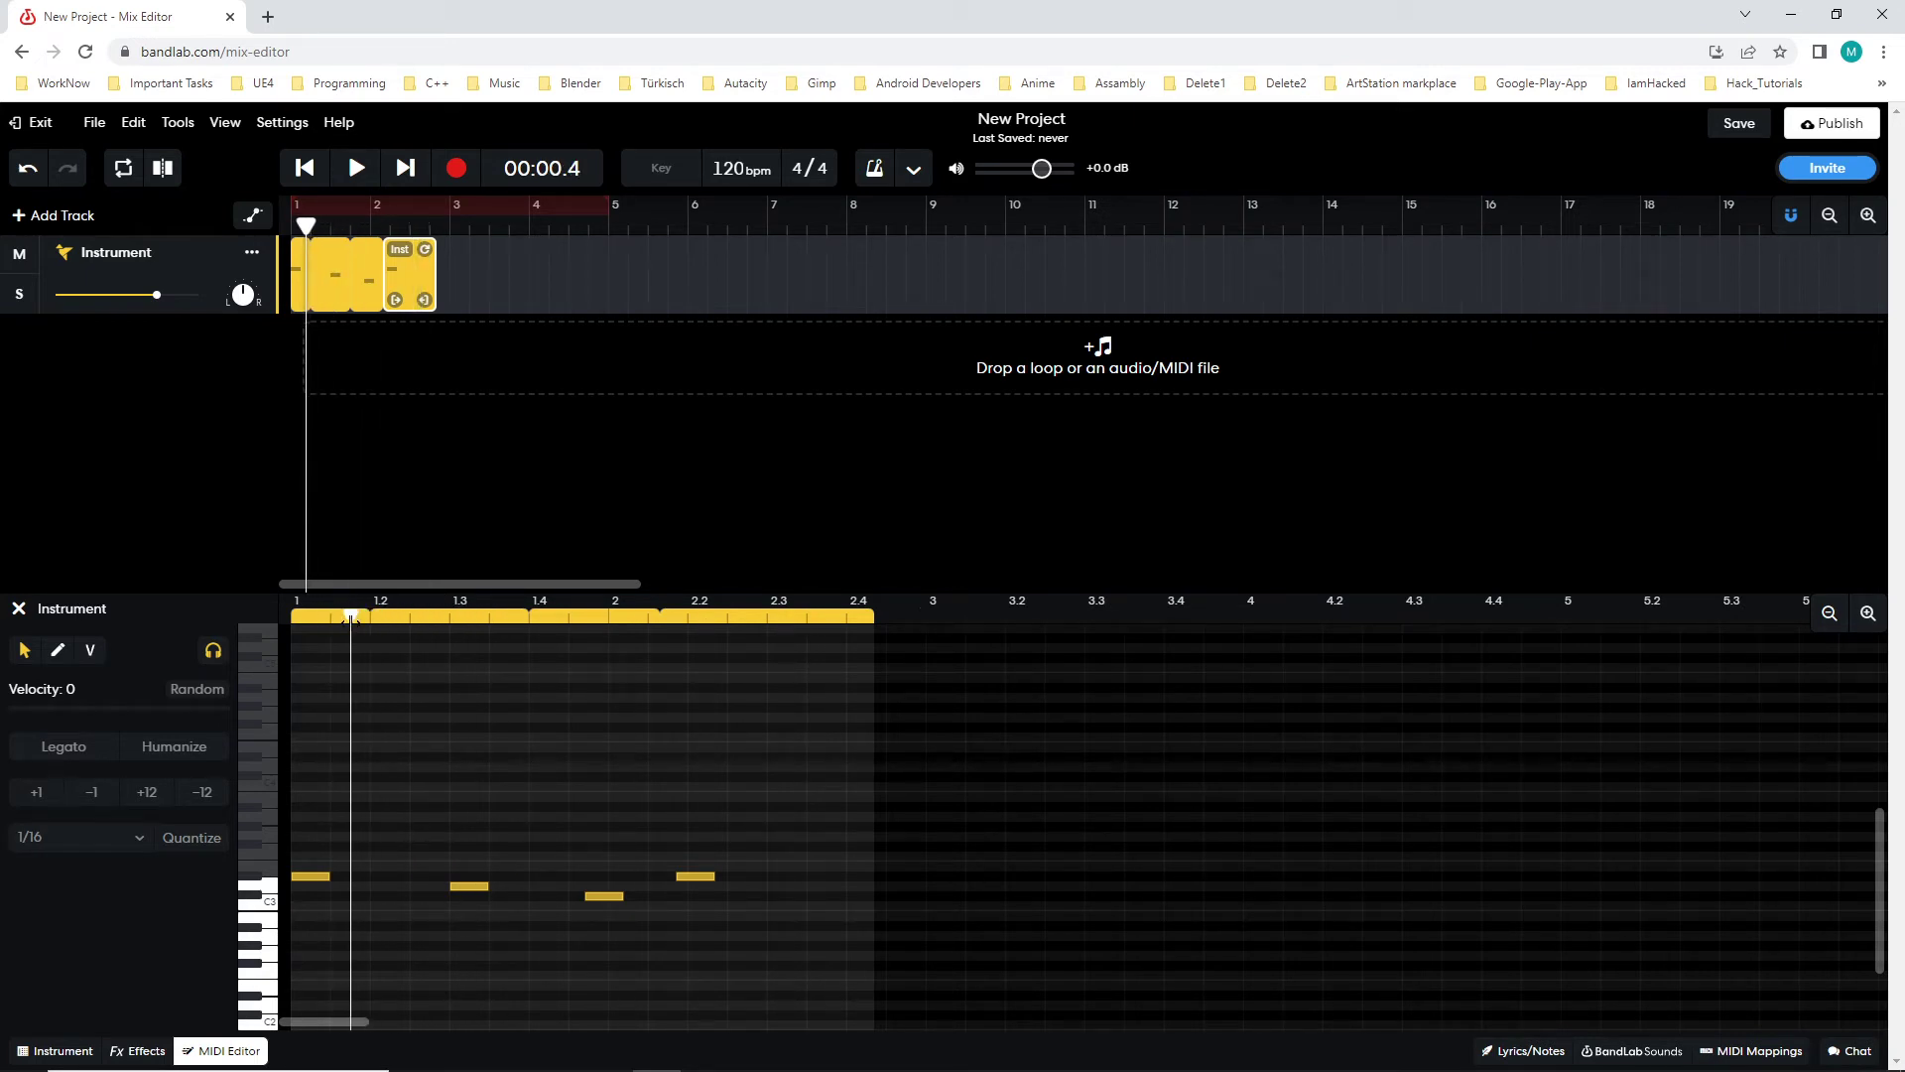
click(164, 170)
drag(364, 607, 439, 626)
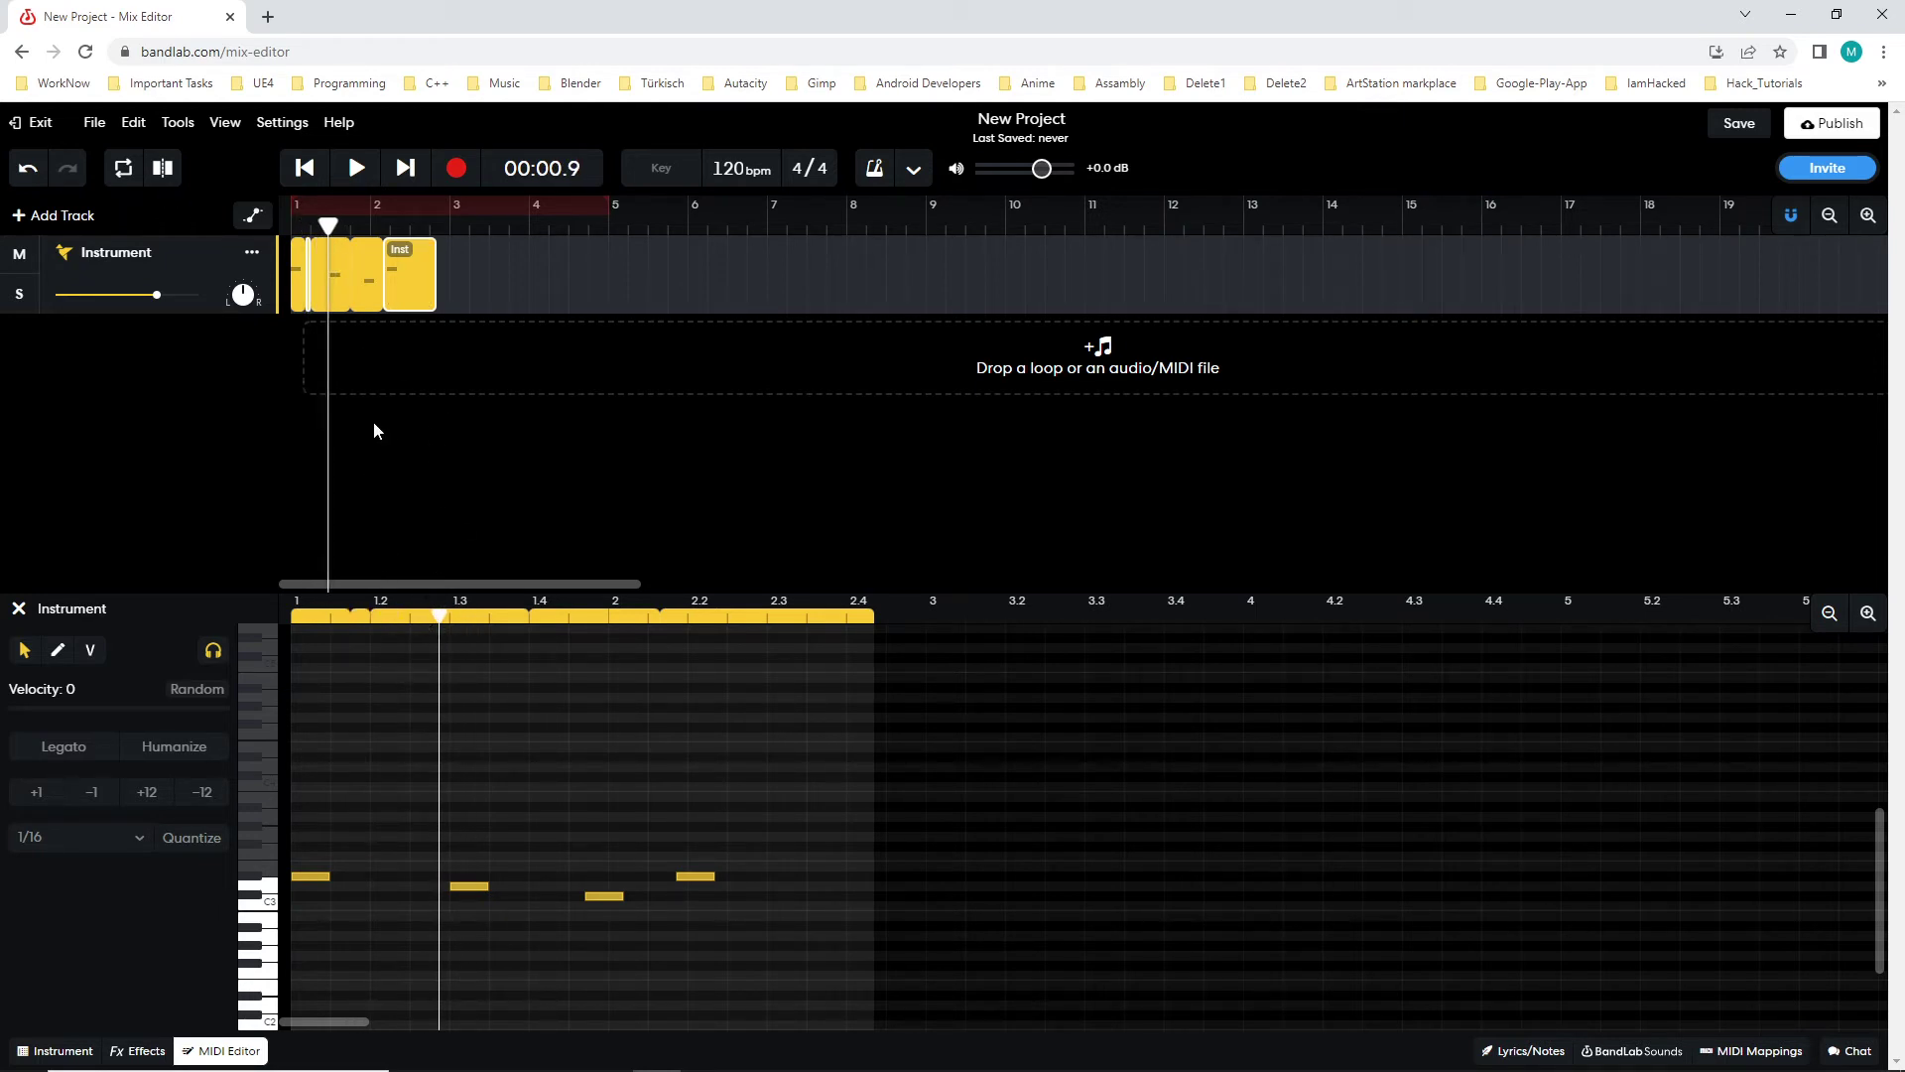
click(318, 283)
key(Delete)
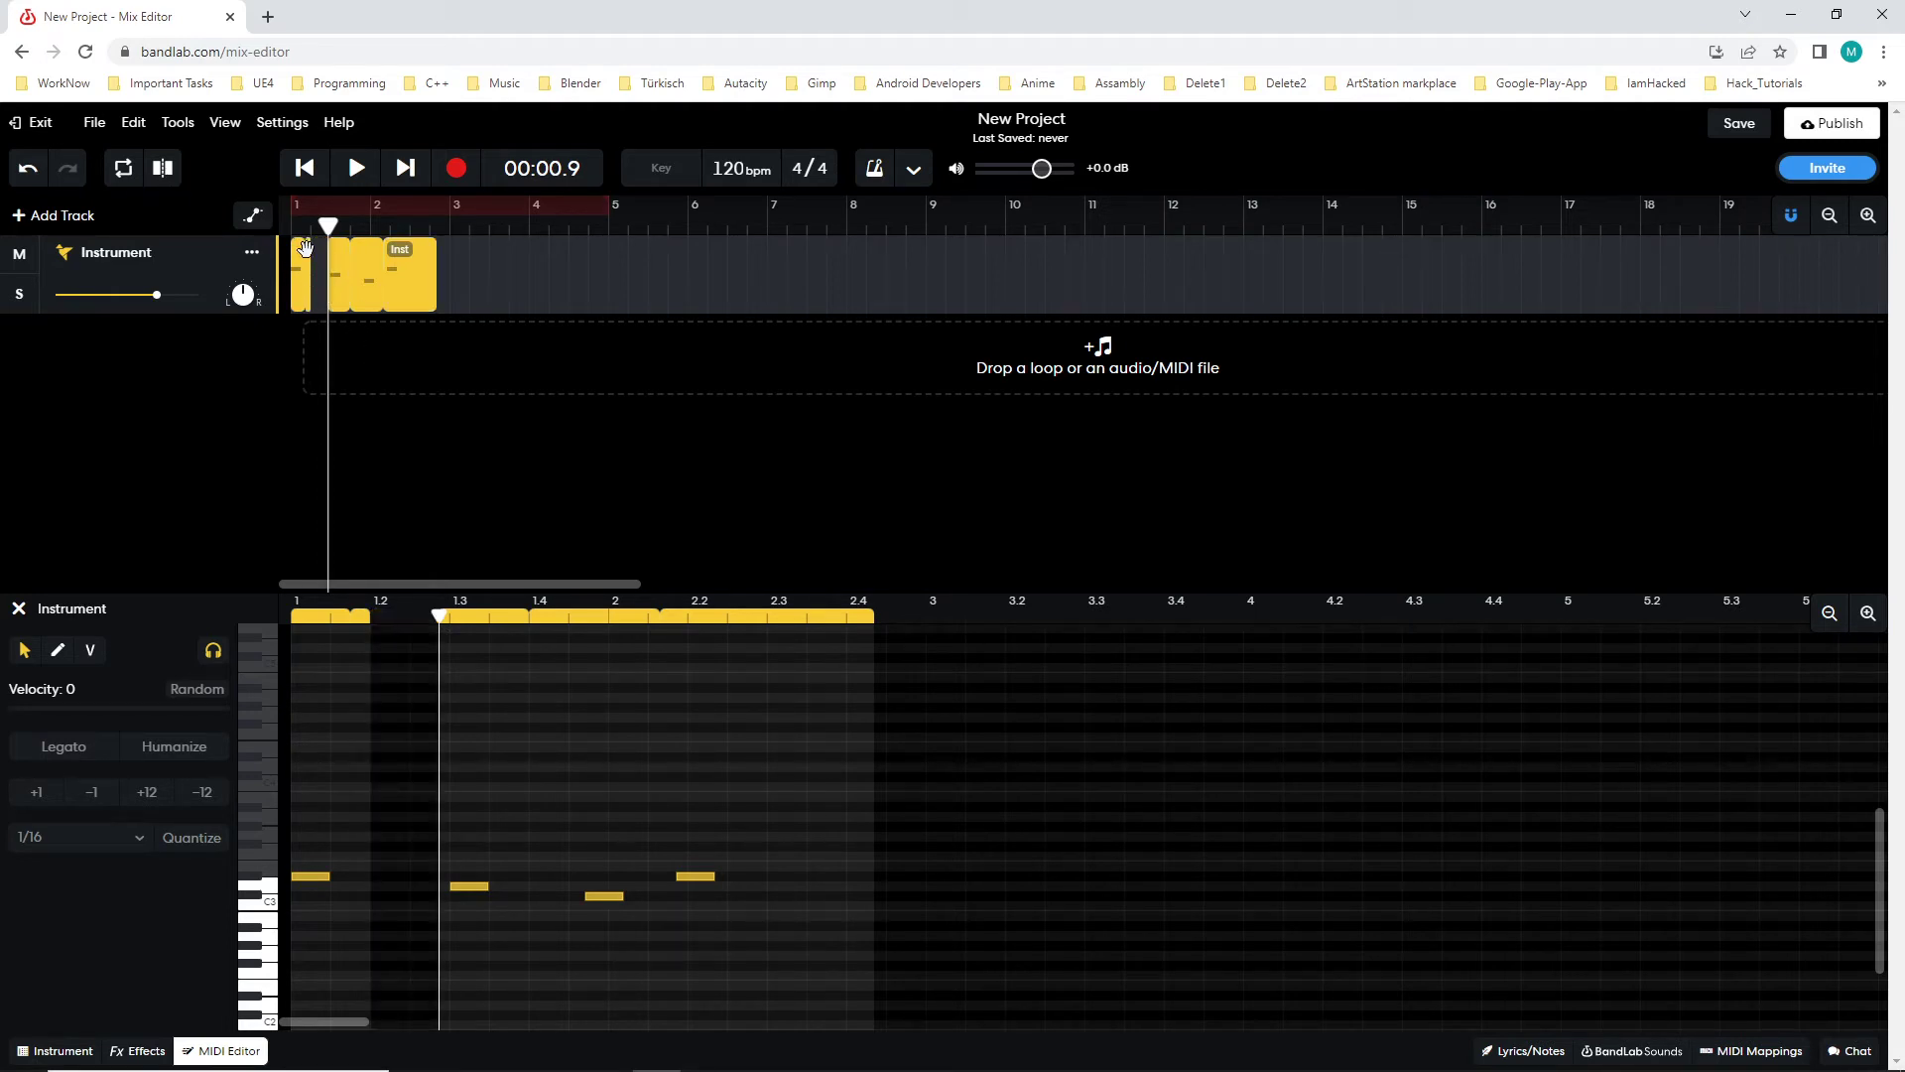
drag(310, 278, 304, 278)
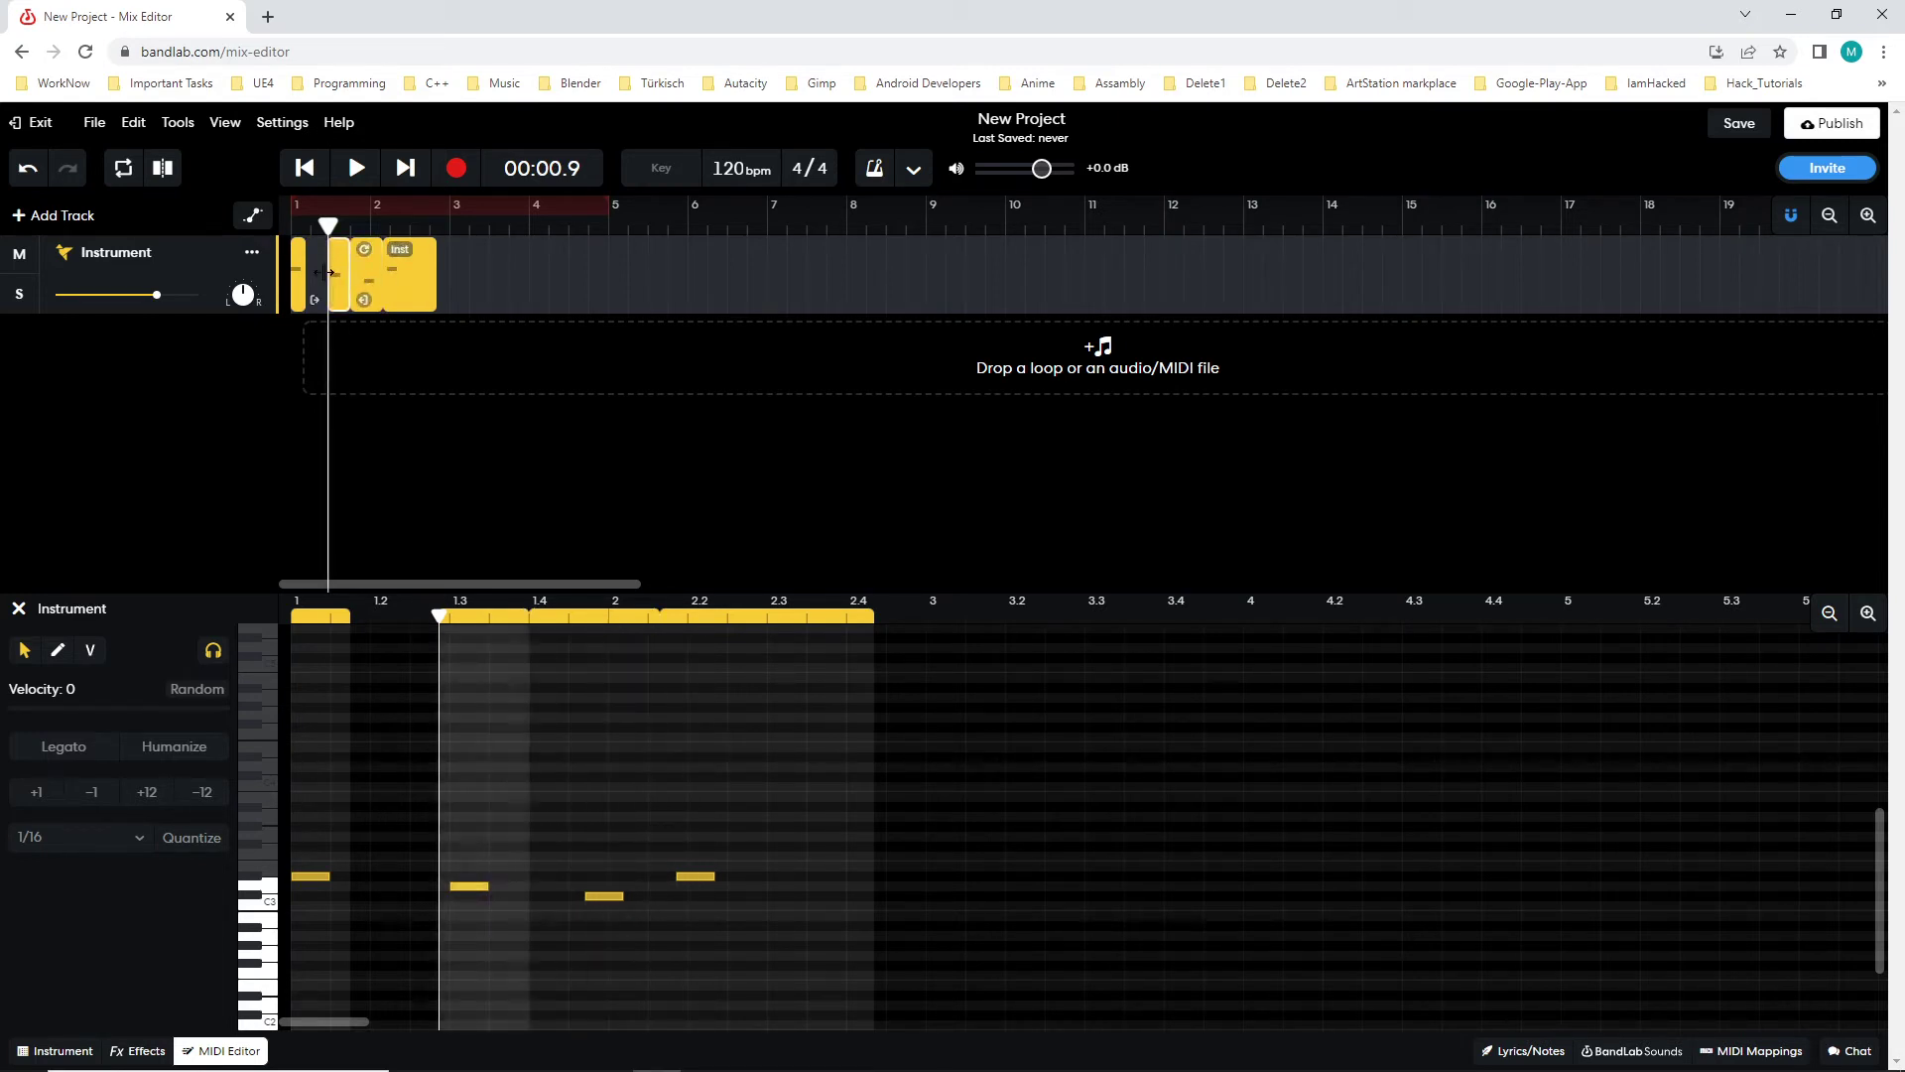
- Shift the regions after the first note earlier to tighten the gaps, and delete the empty tail after the fourth note
drag(337, 258, 379, 224)
click(460, 400)
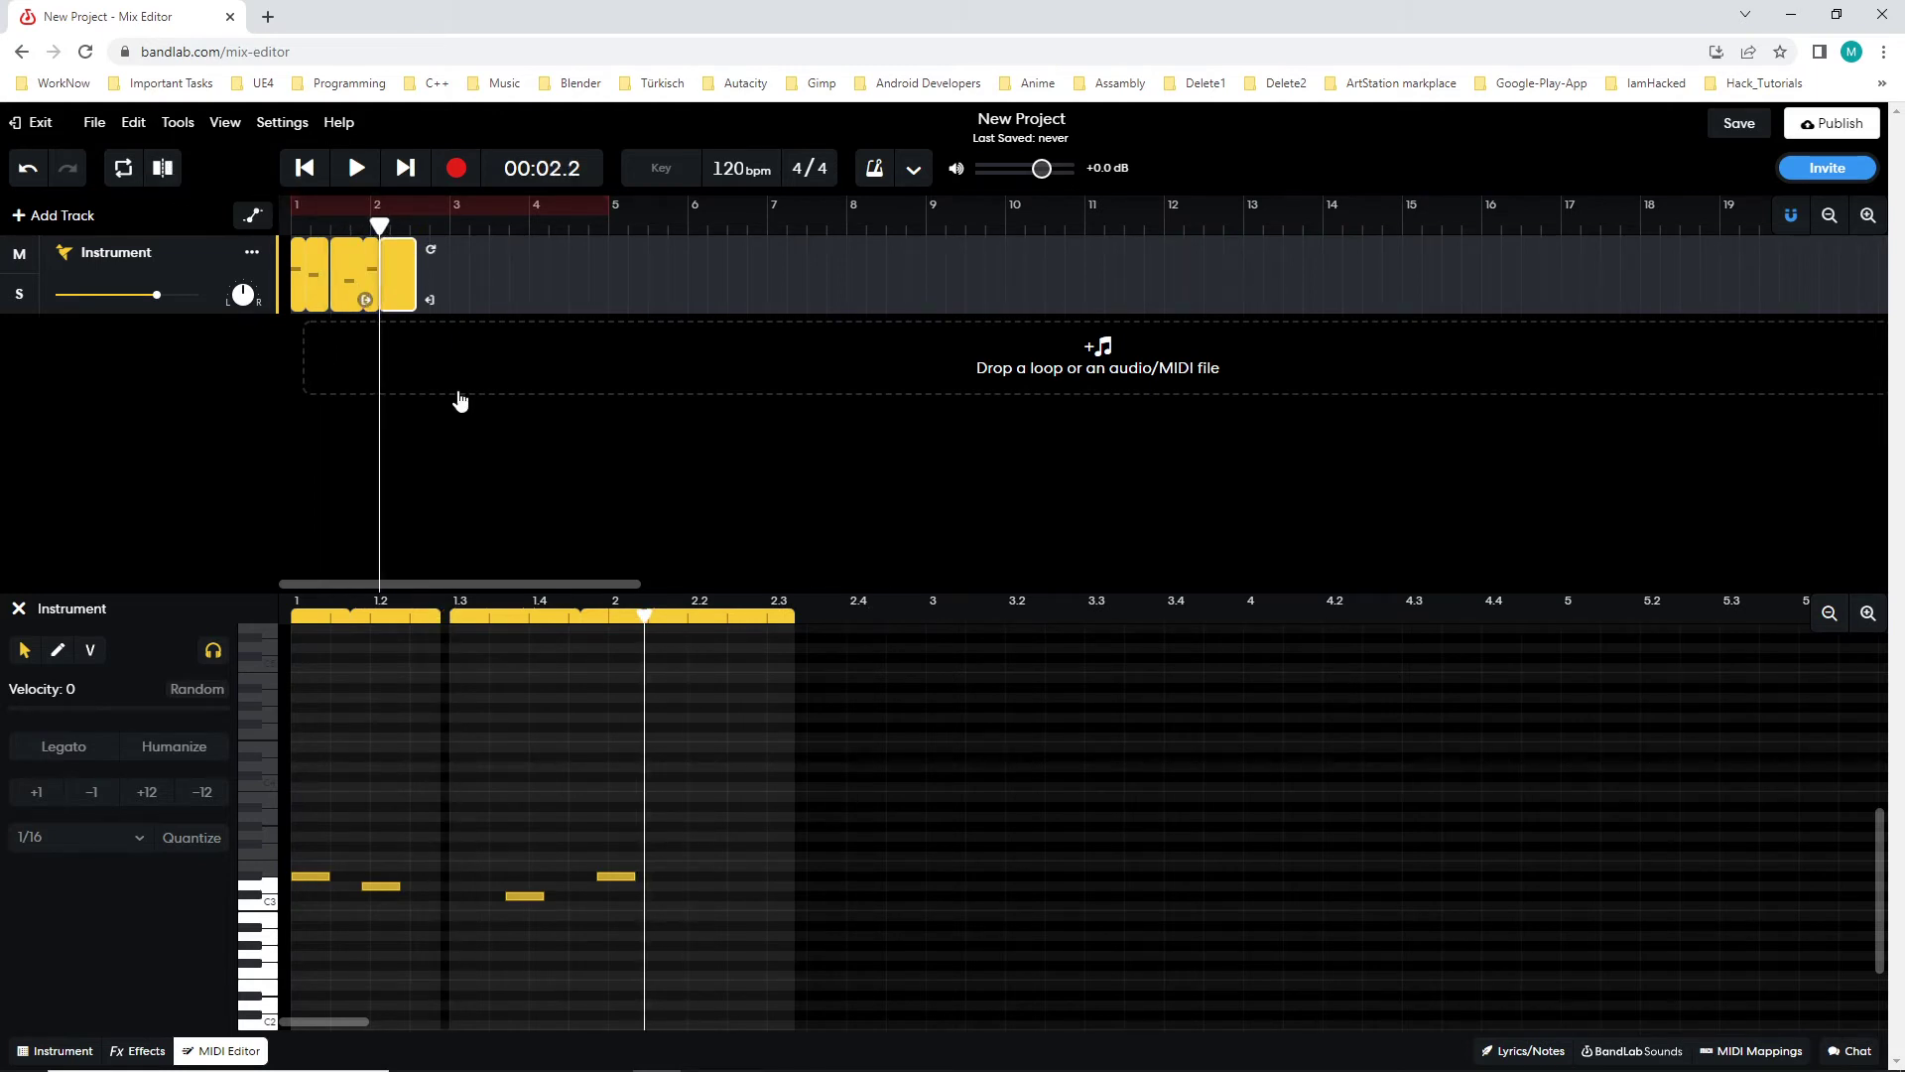
click(397, 279)
key(Delete)
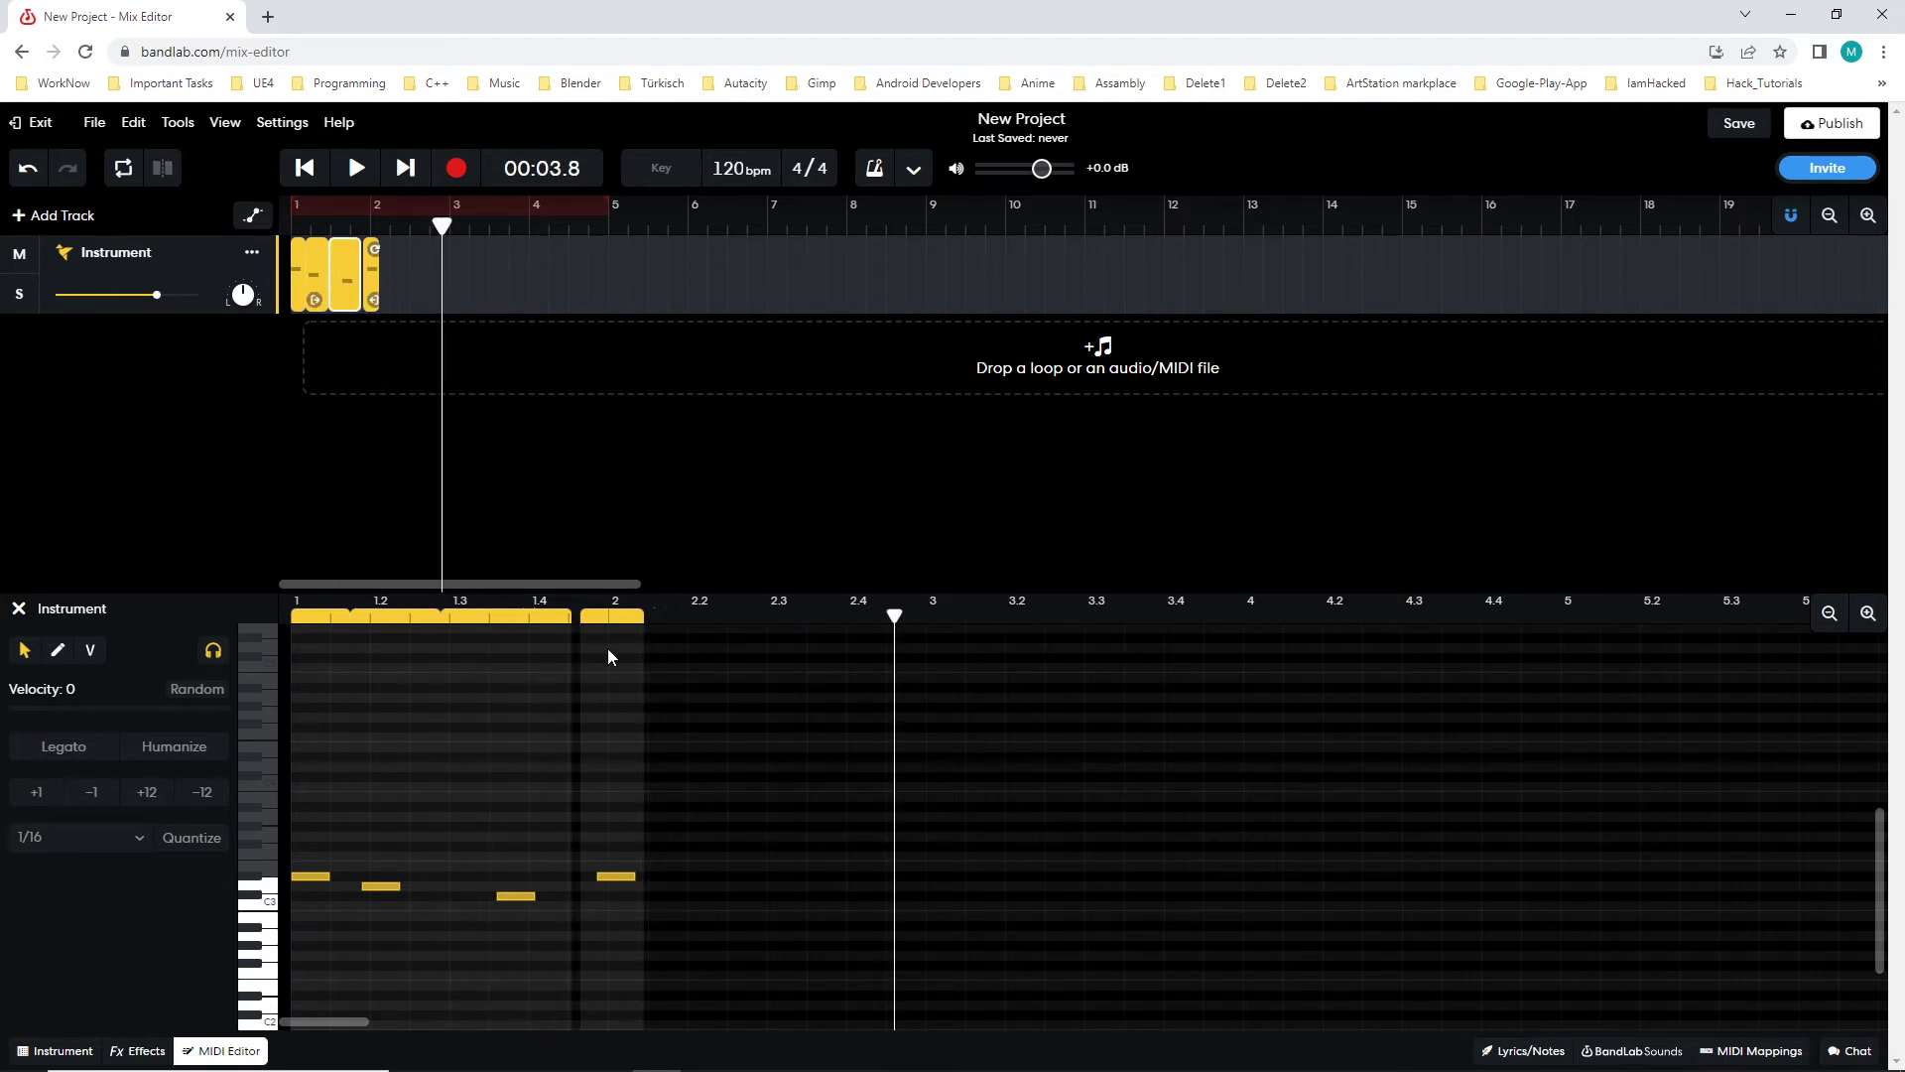
- Move the last region back against the one before it and play the tightened beat from the start
click(612, 613)
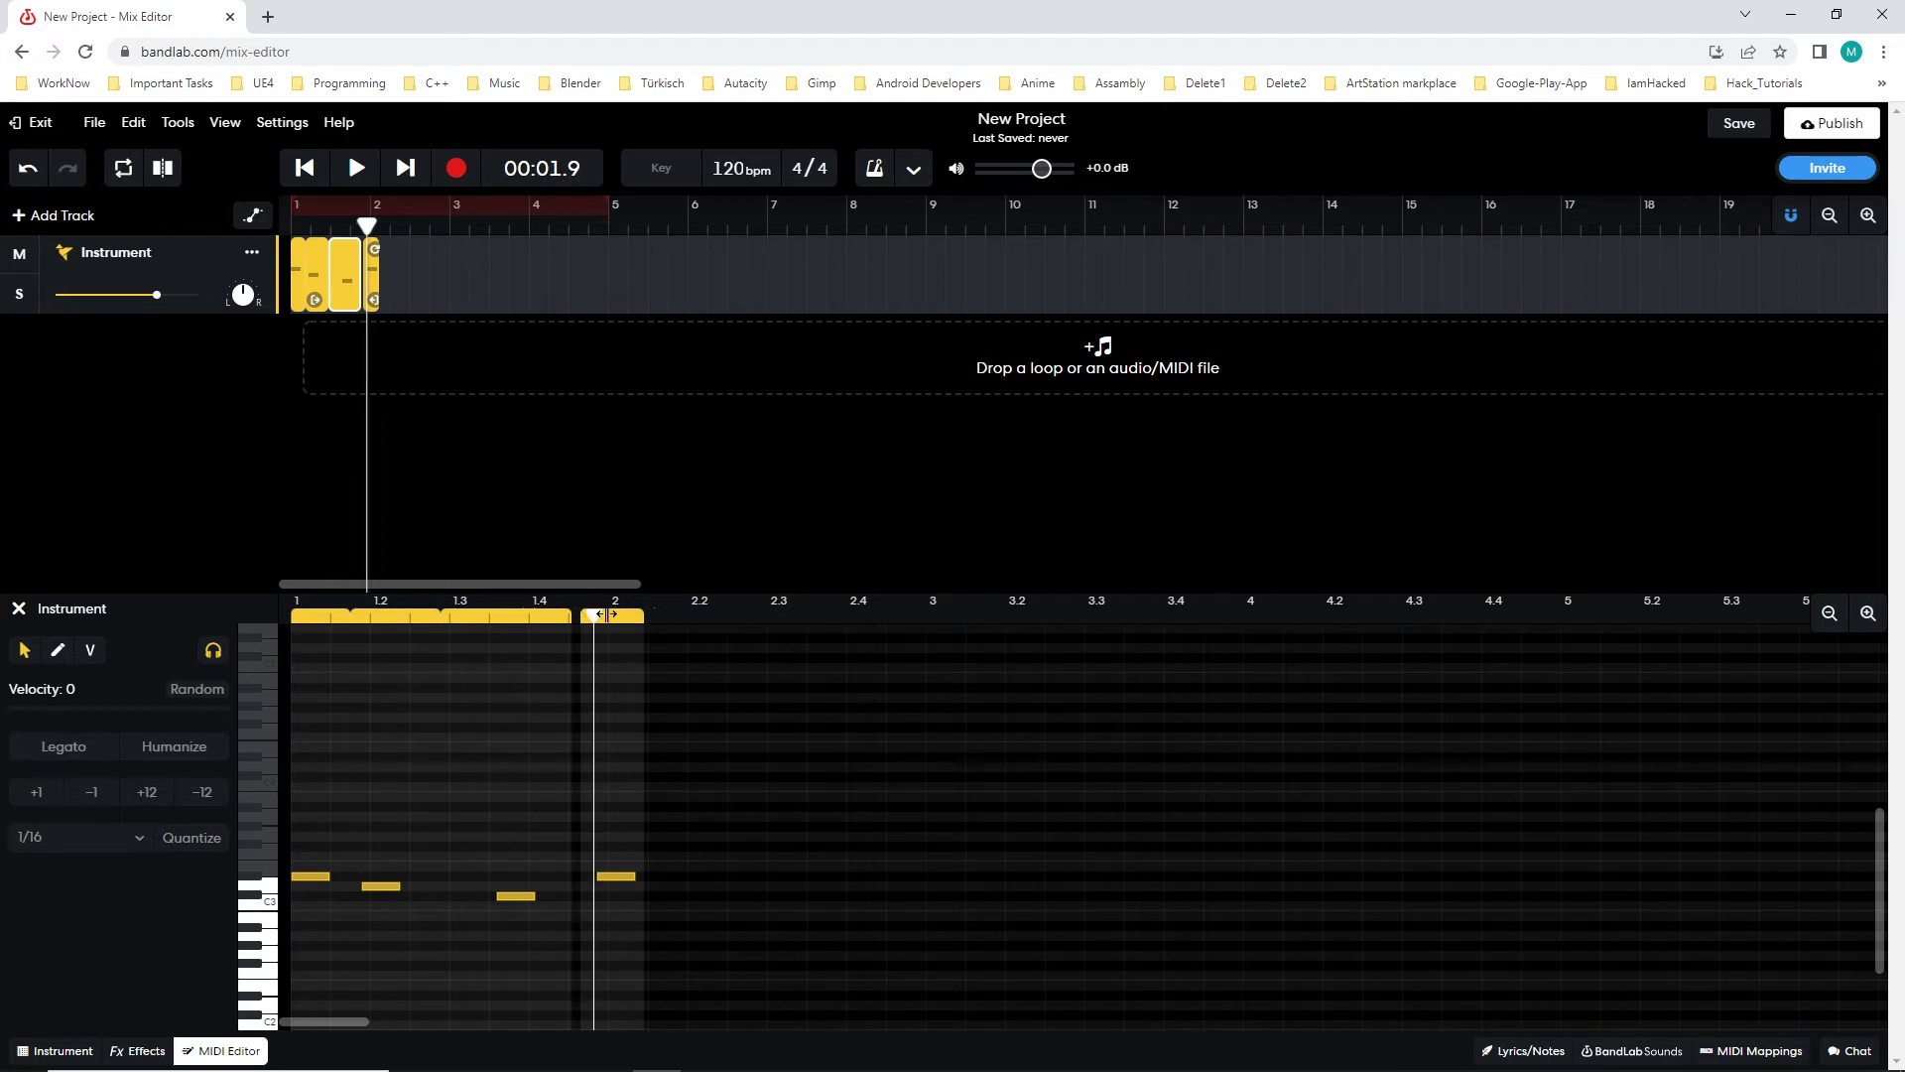
click(613, 617)
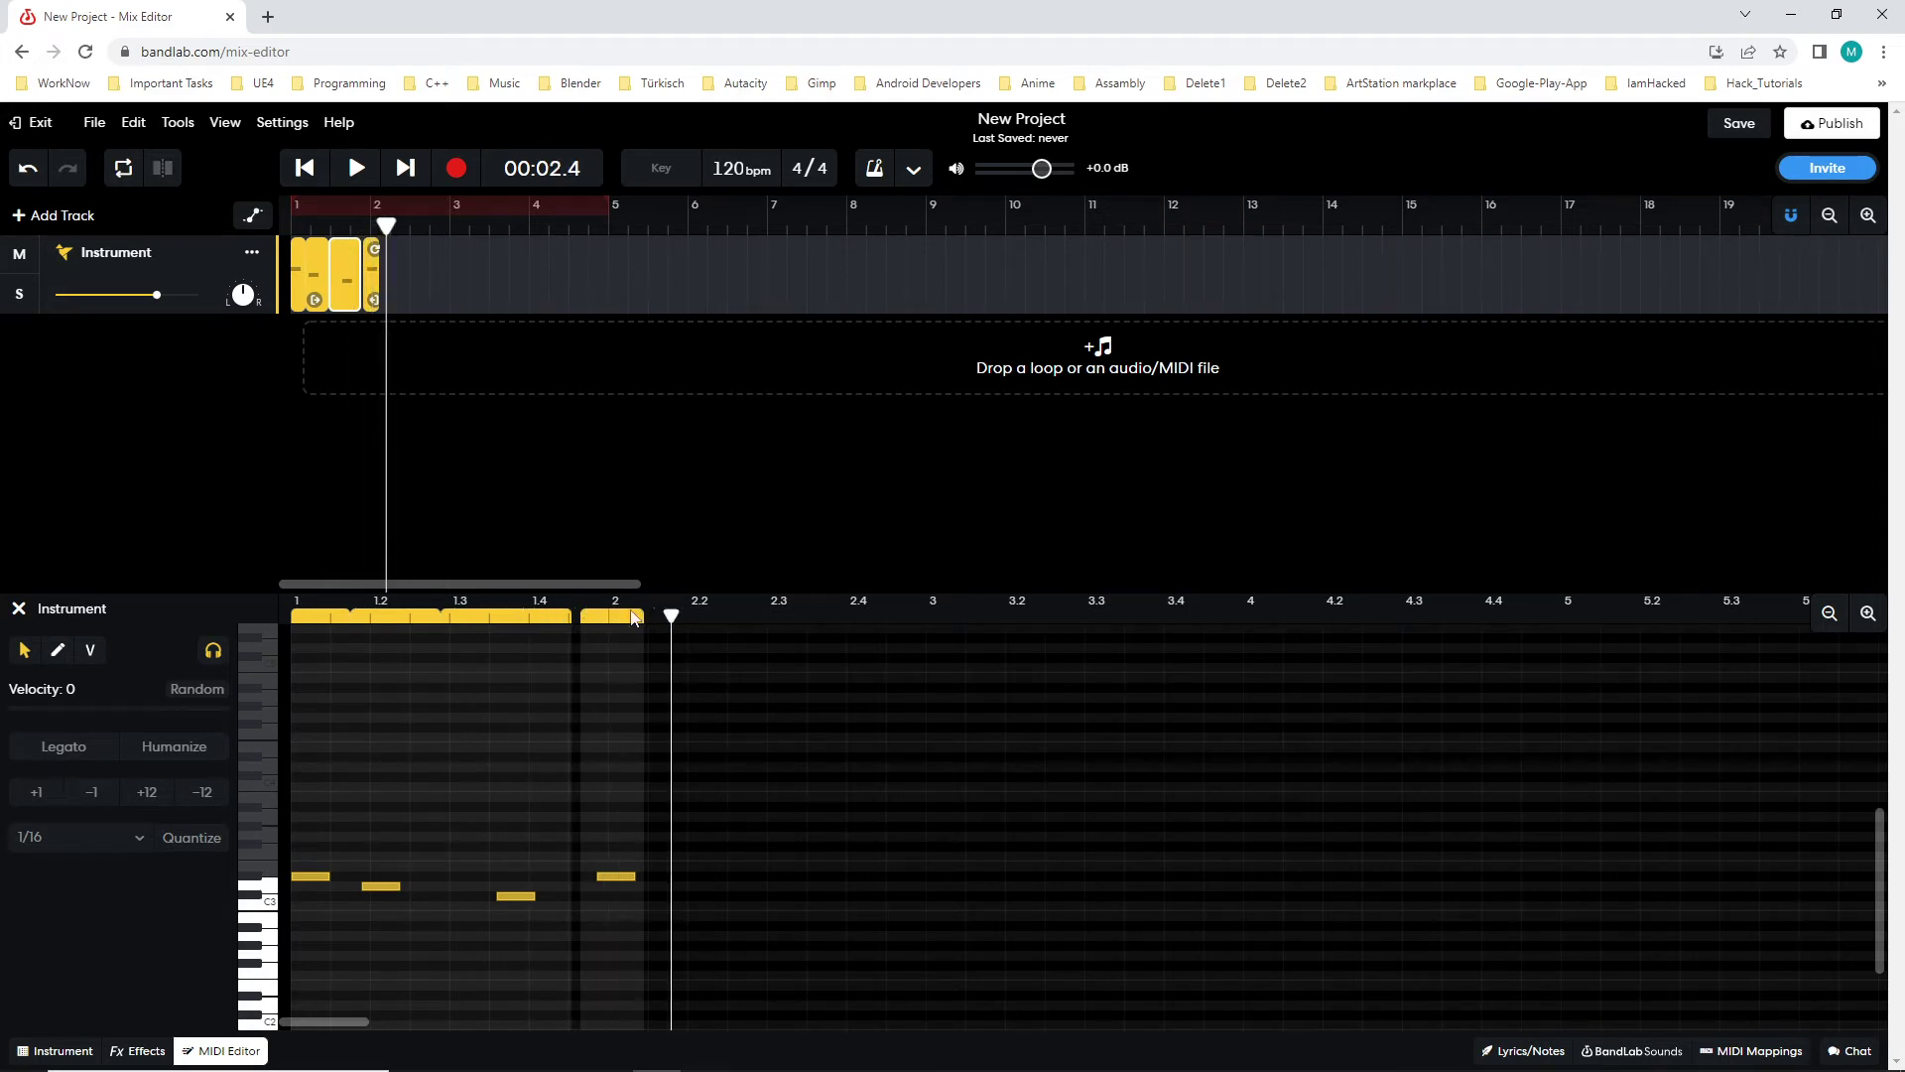
click(671, 615)
drag(375, 274, 368, 276)
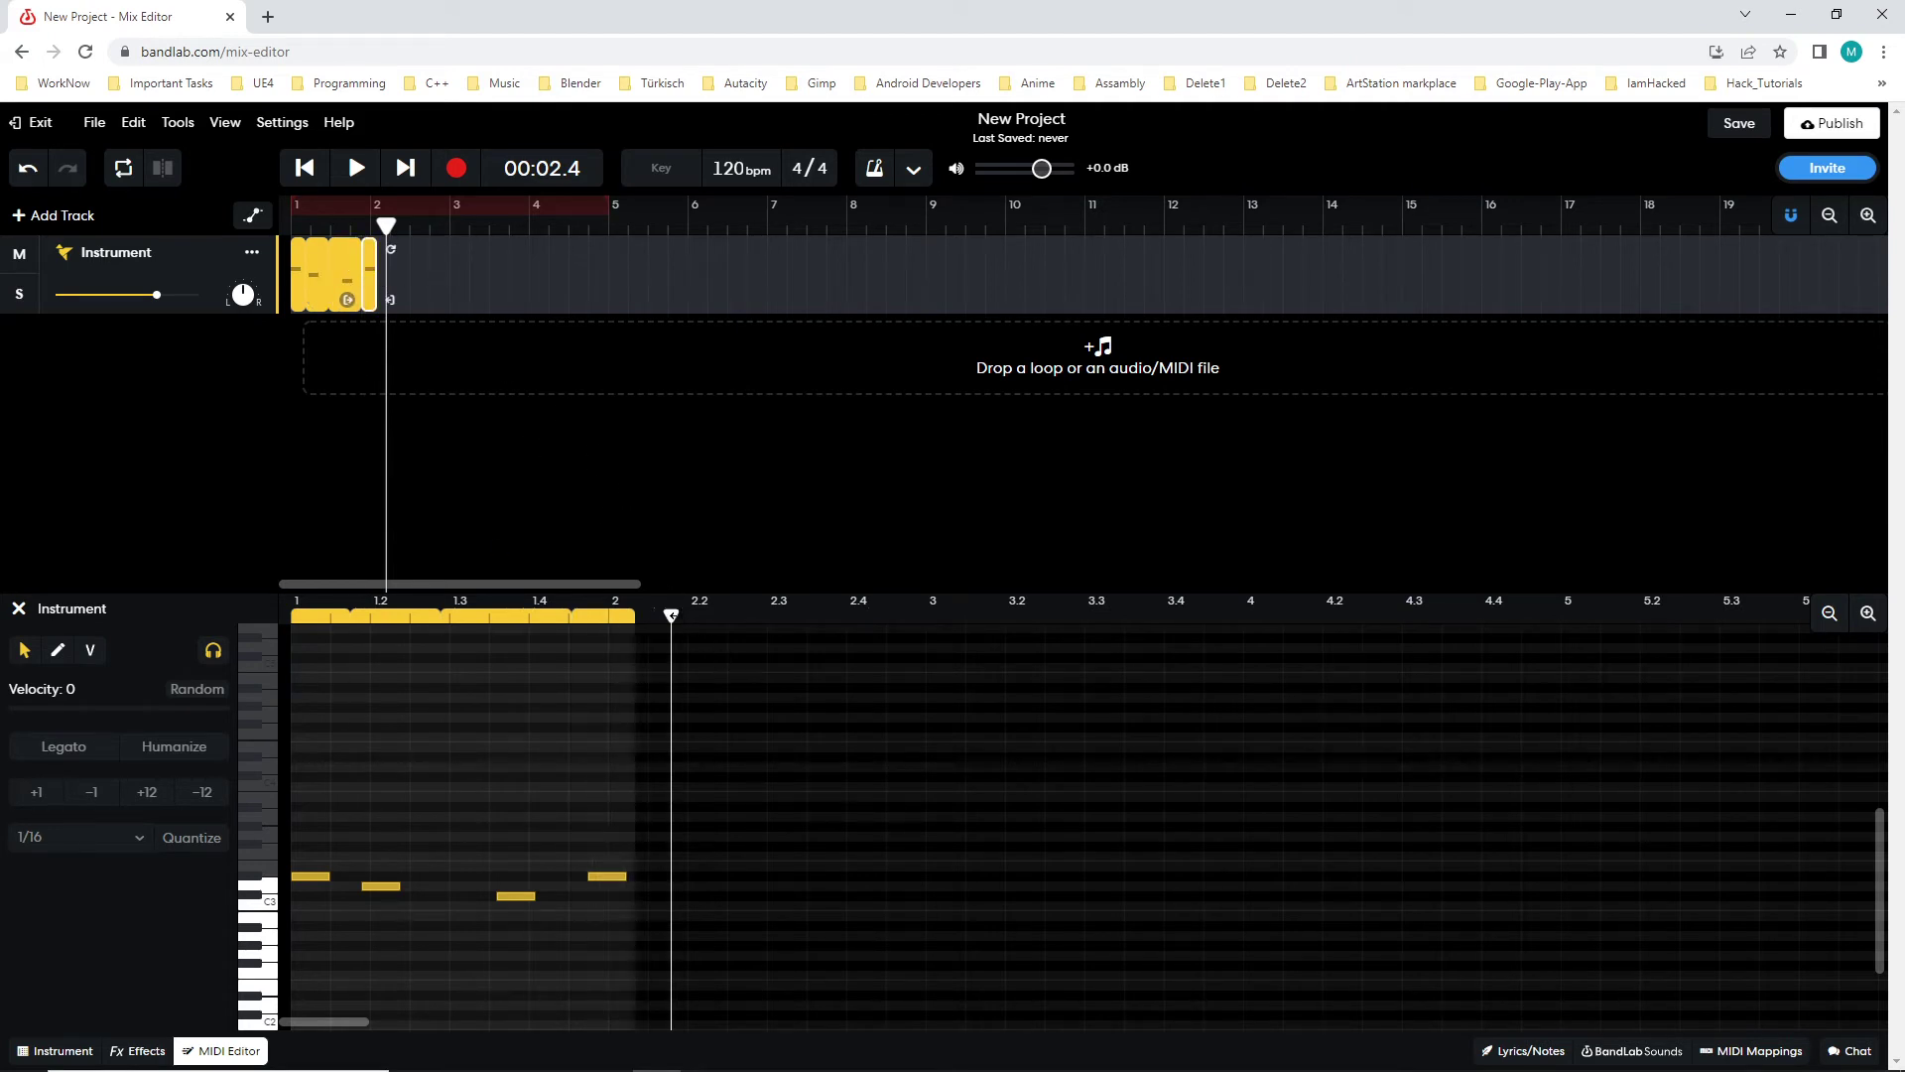
key(Home)
click(349, 174)
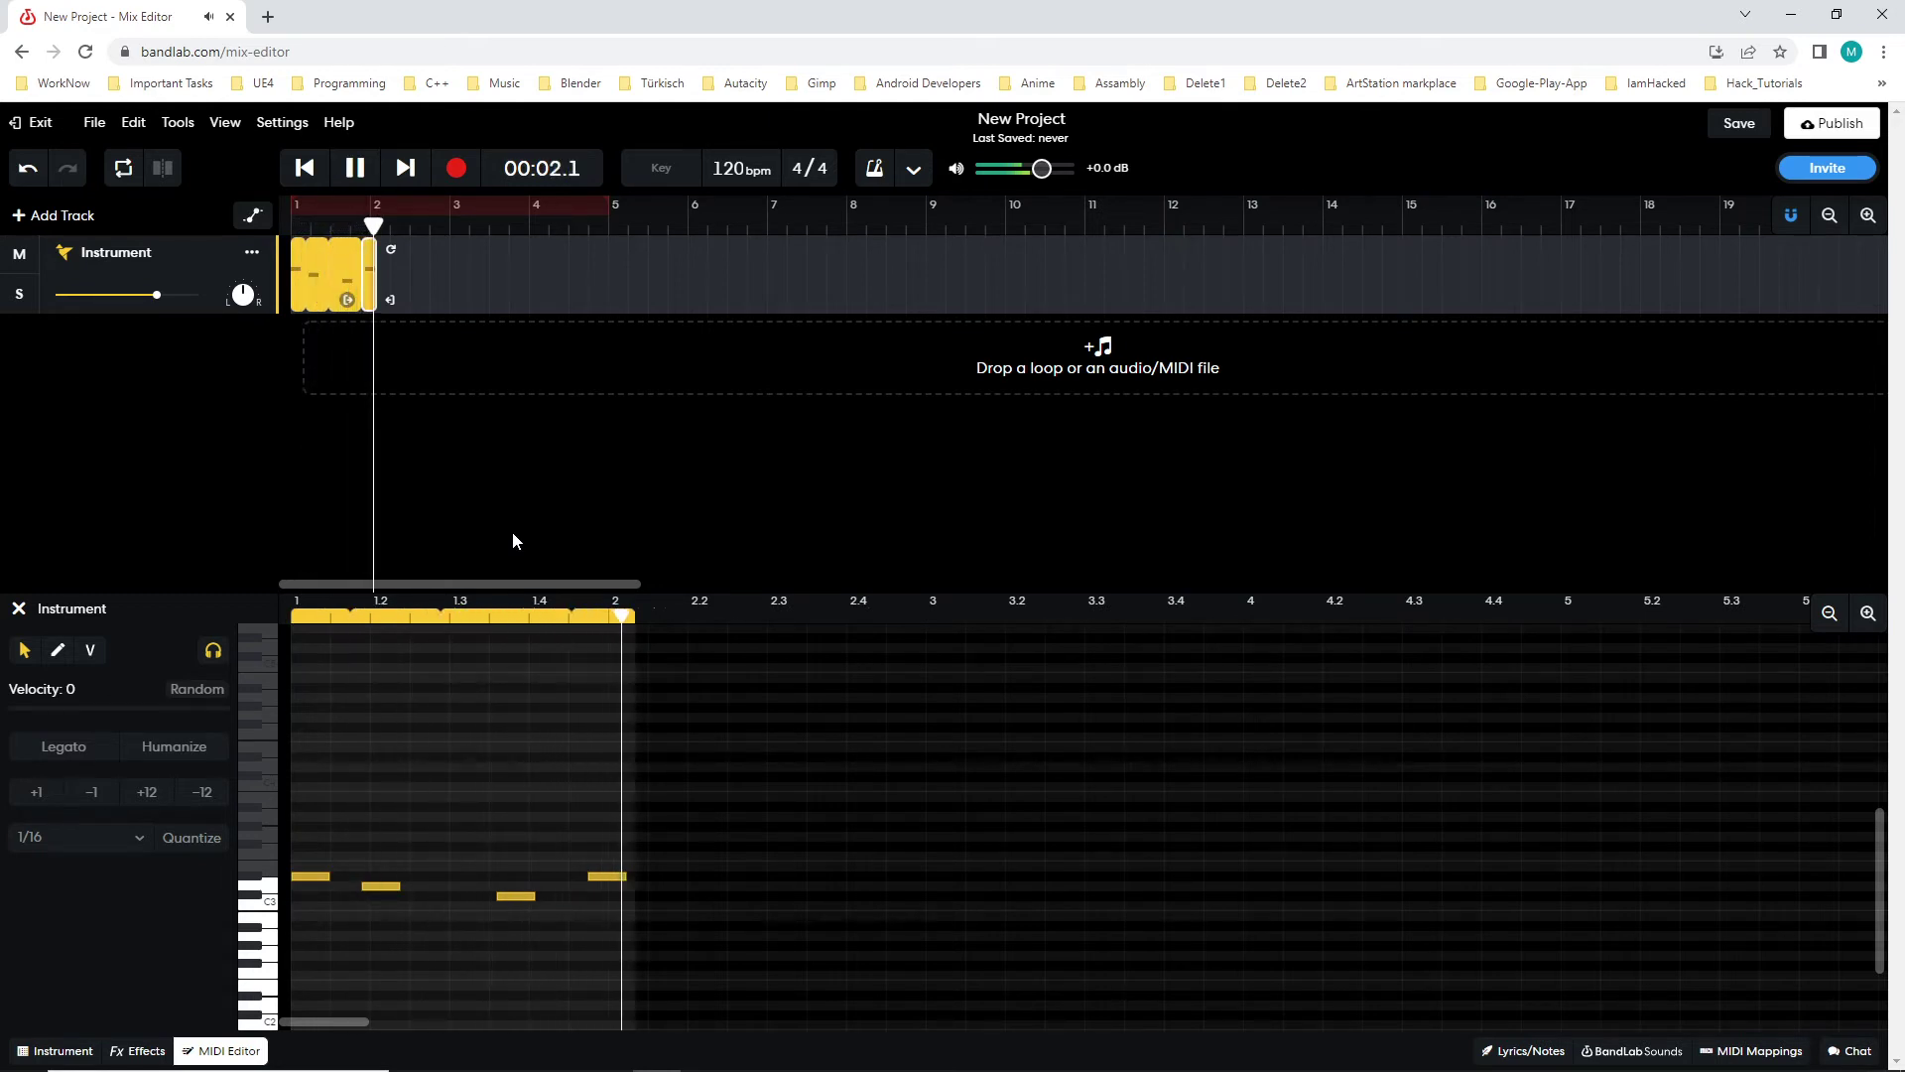
click(356, 170)
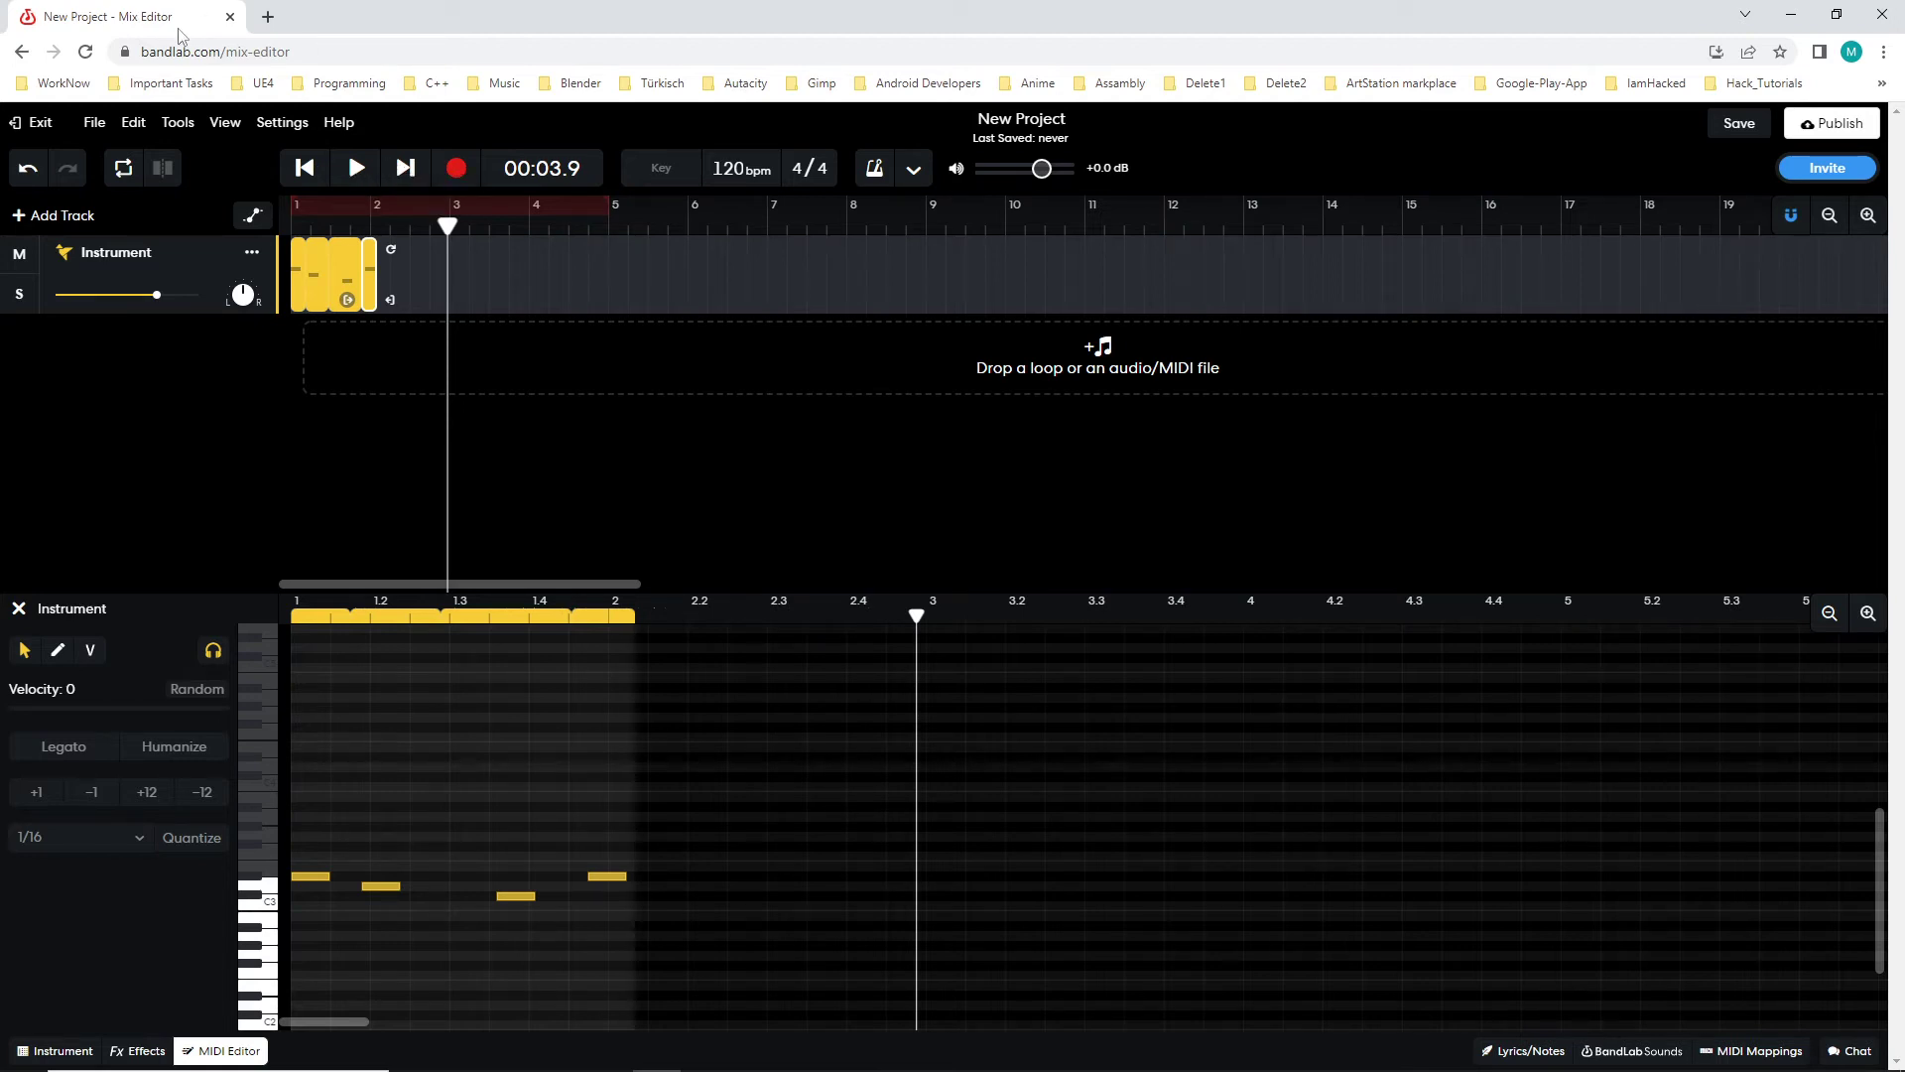
- Replay the tightened beat, stop it, and return the playhead to the start
key(Return)
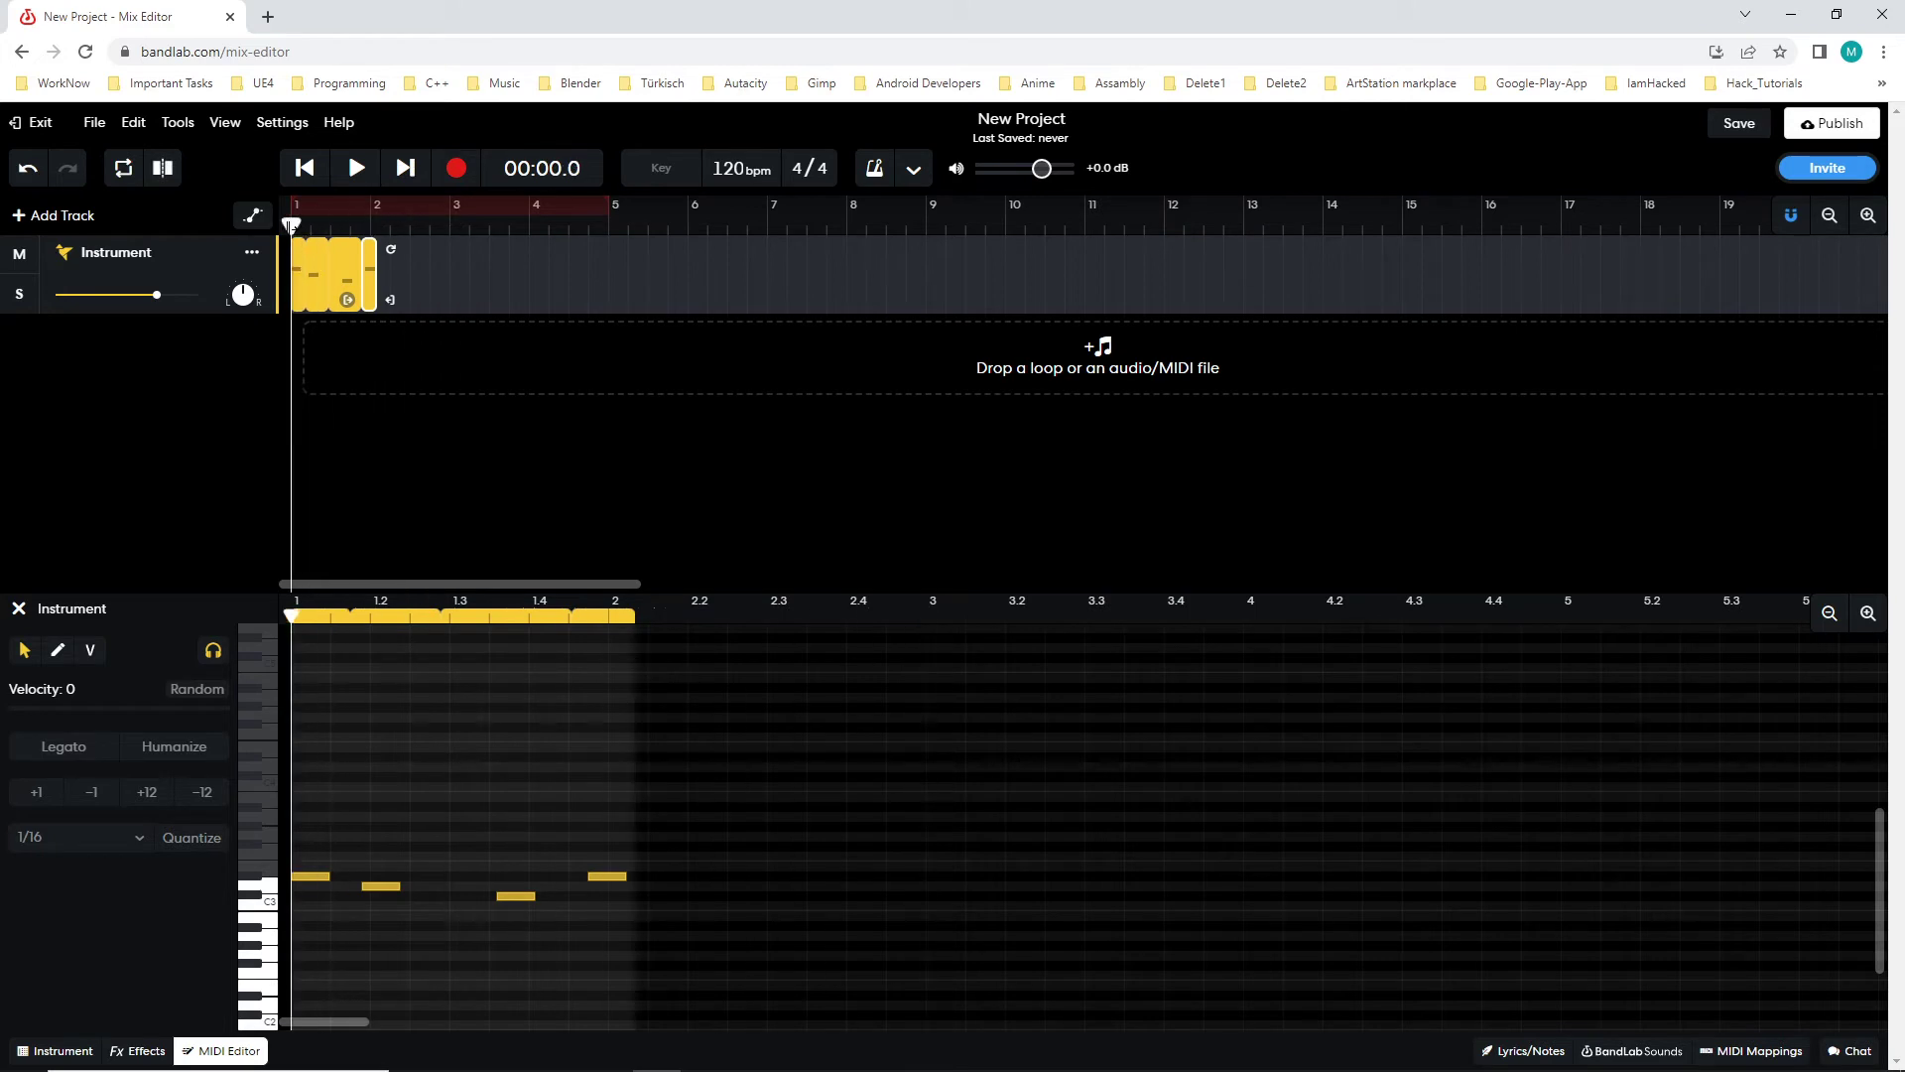
click(358, 171)
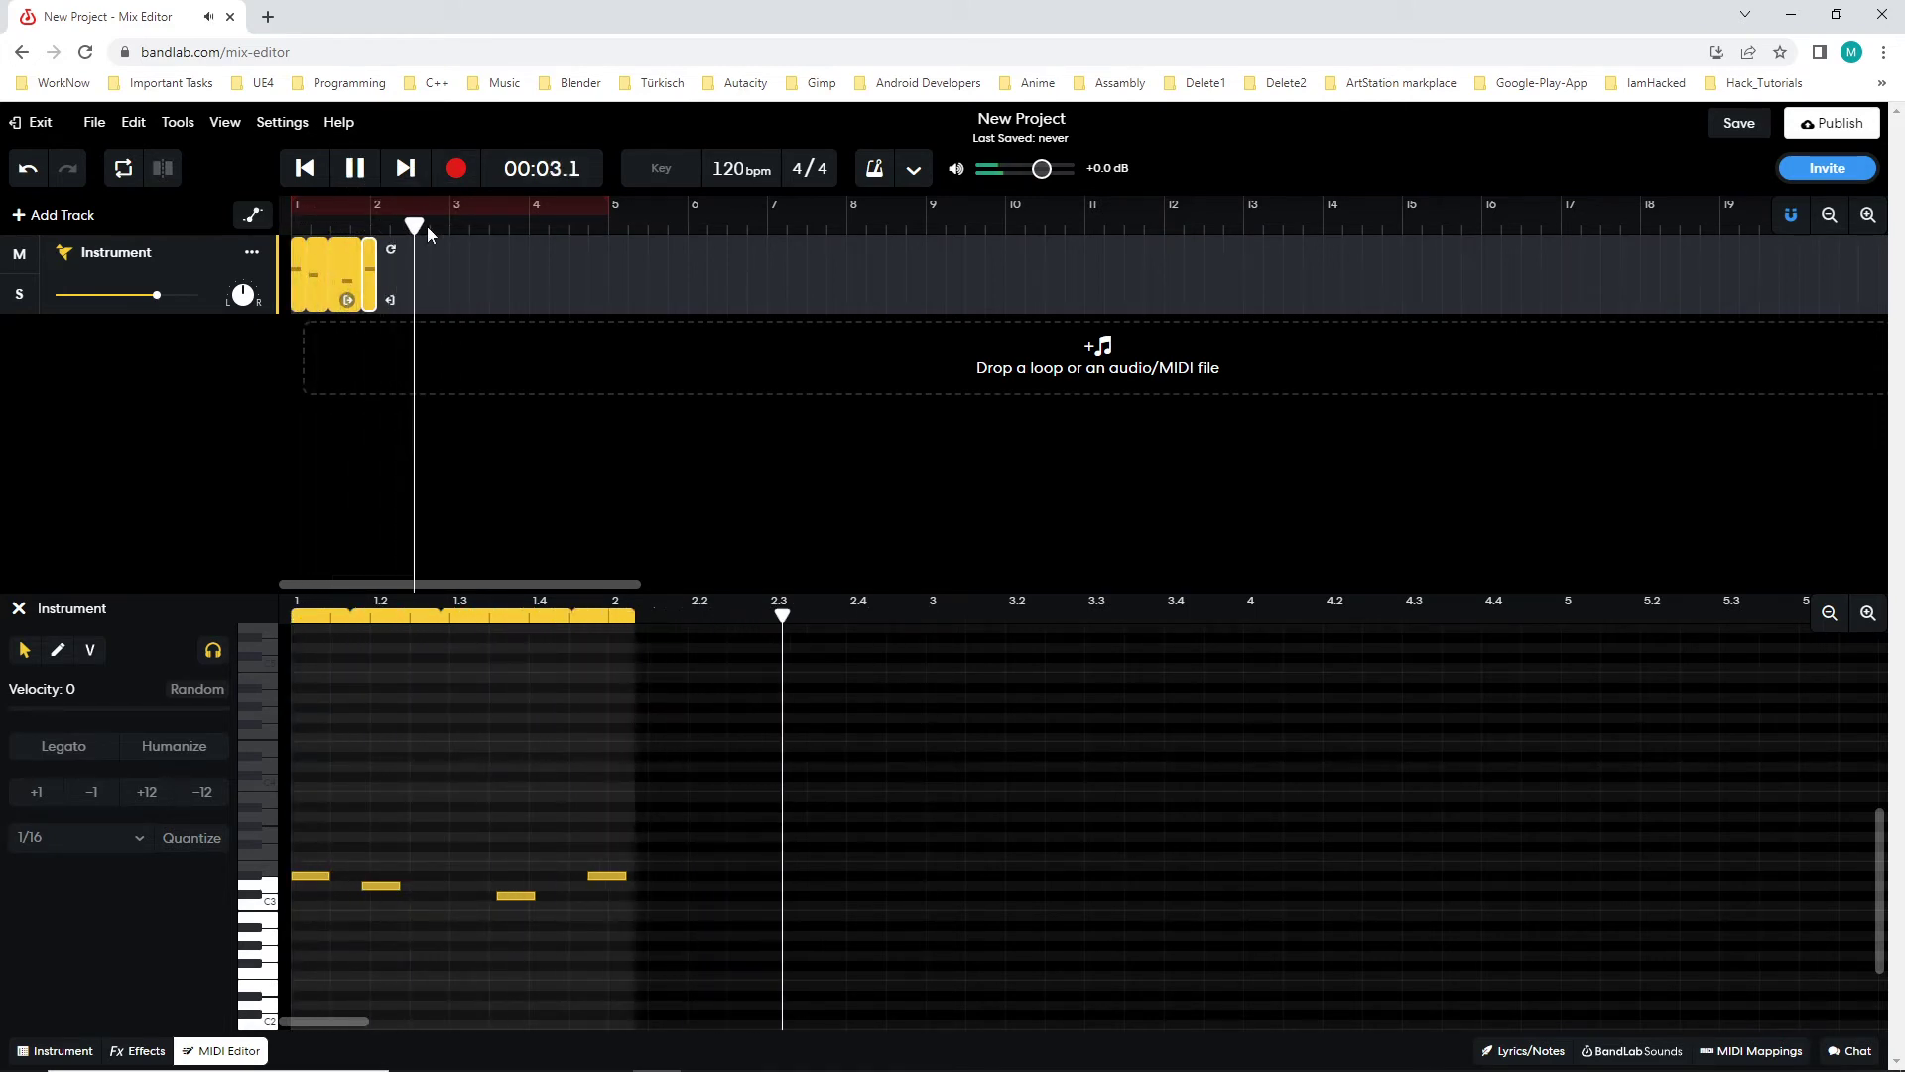
key(space)
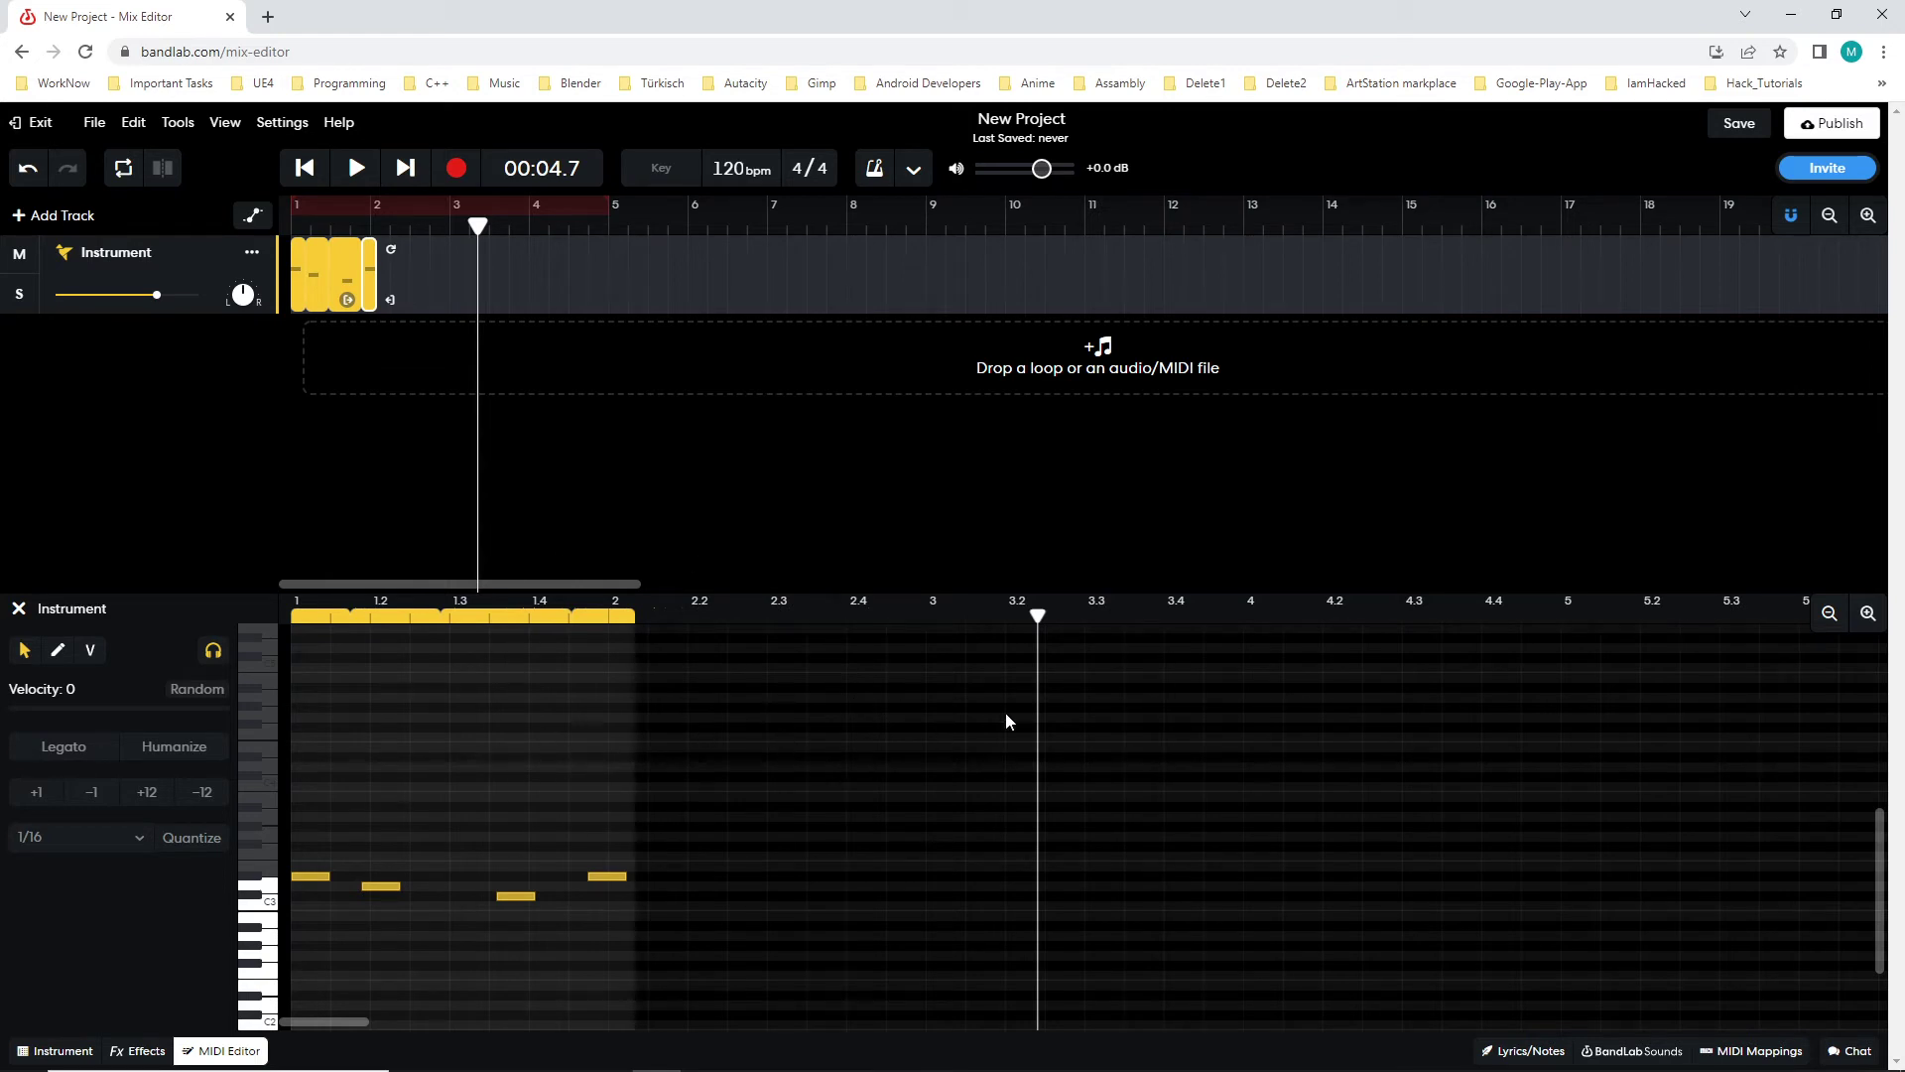
drag(1037, 615, 285, 672)
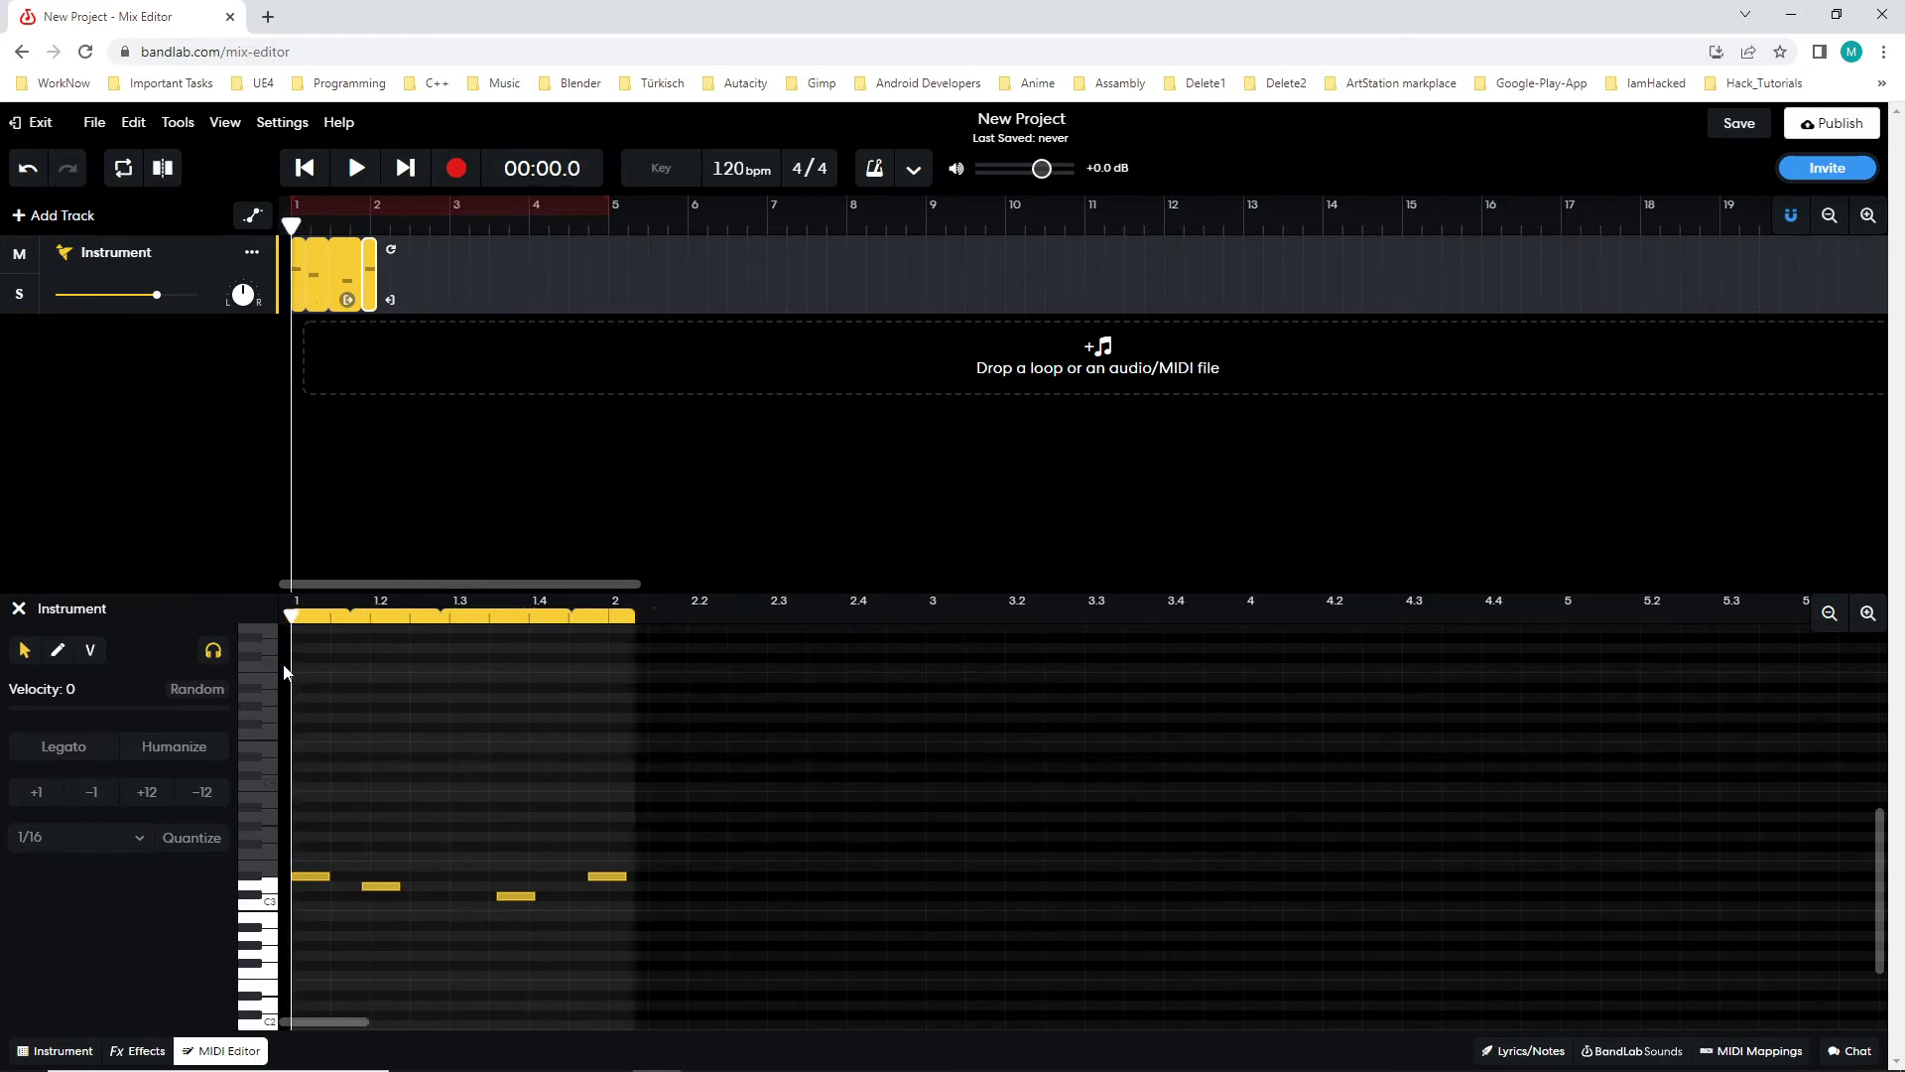
- Show the Organic Pop instrument pads, play the beat, and shorten the loop range to bar 1 with looping on
click(46, 1054)
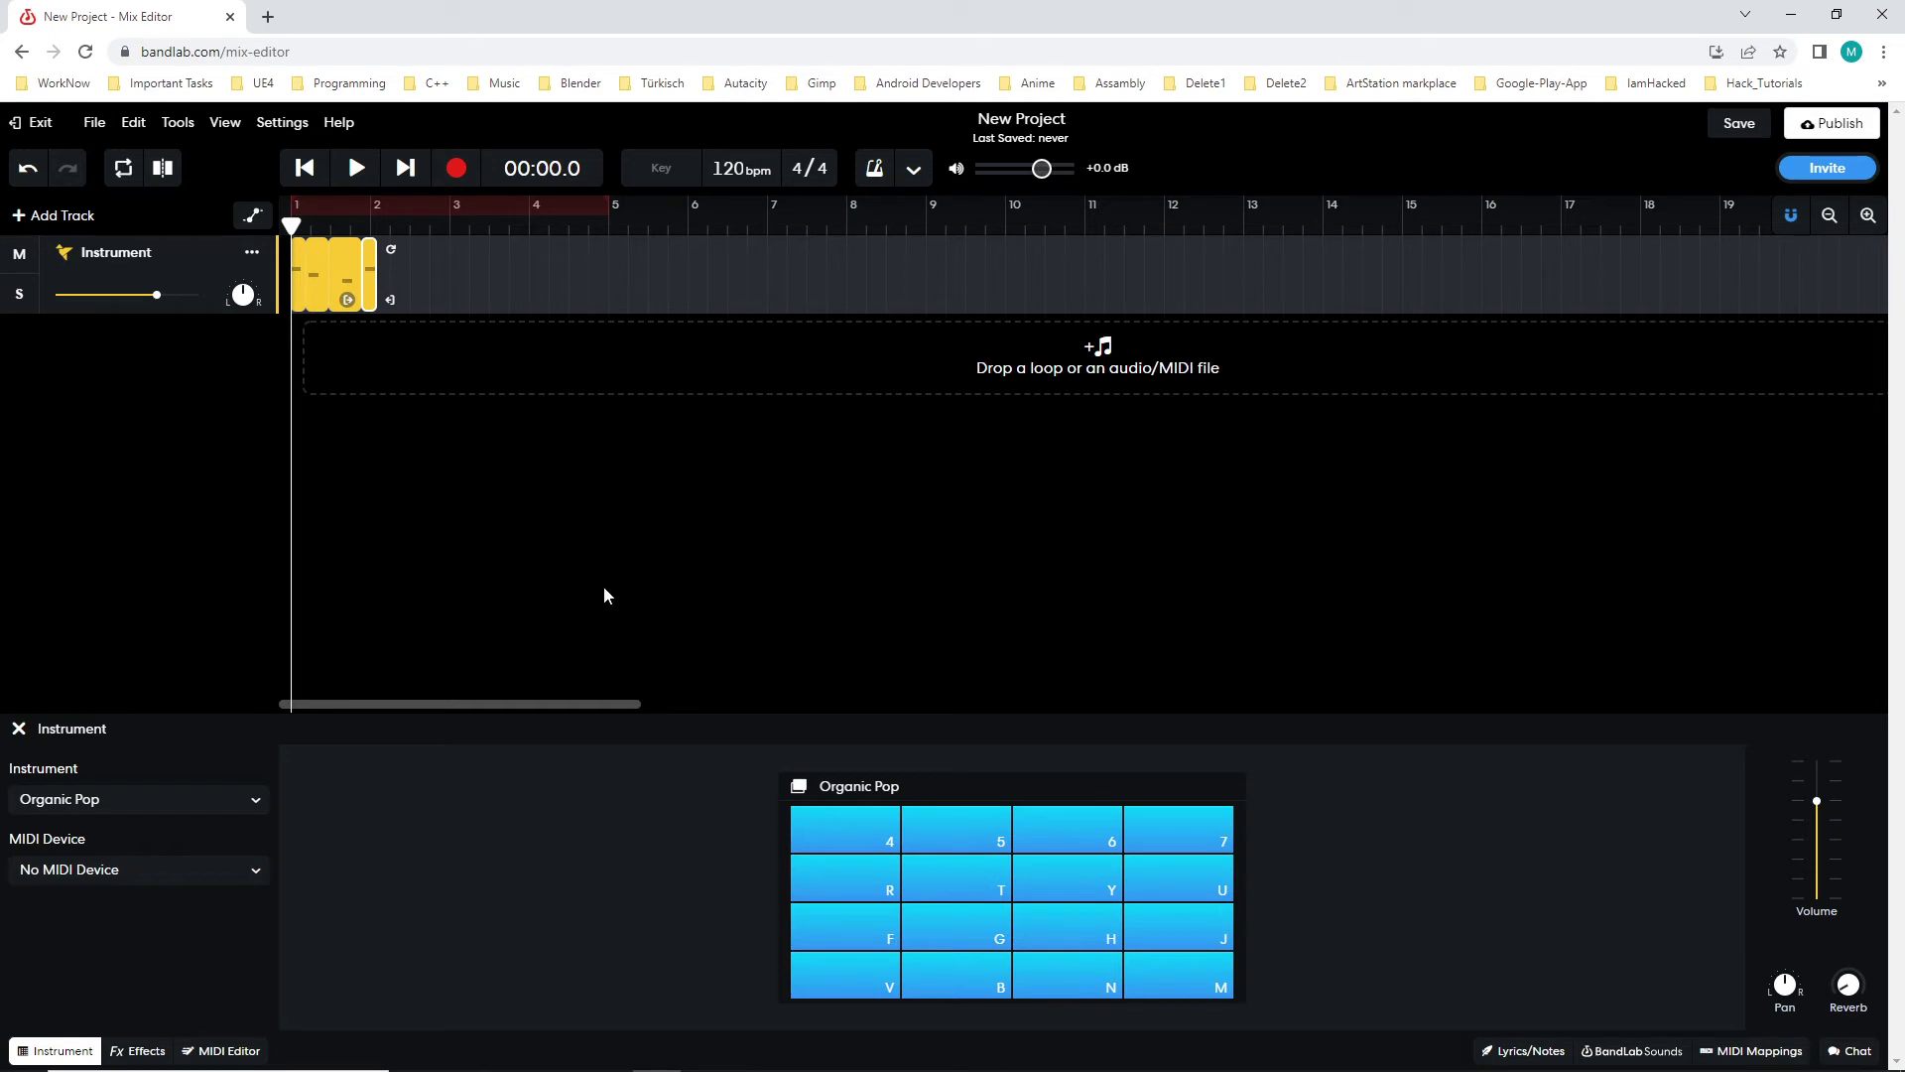
key(space)
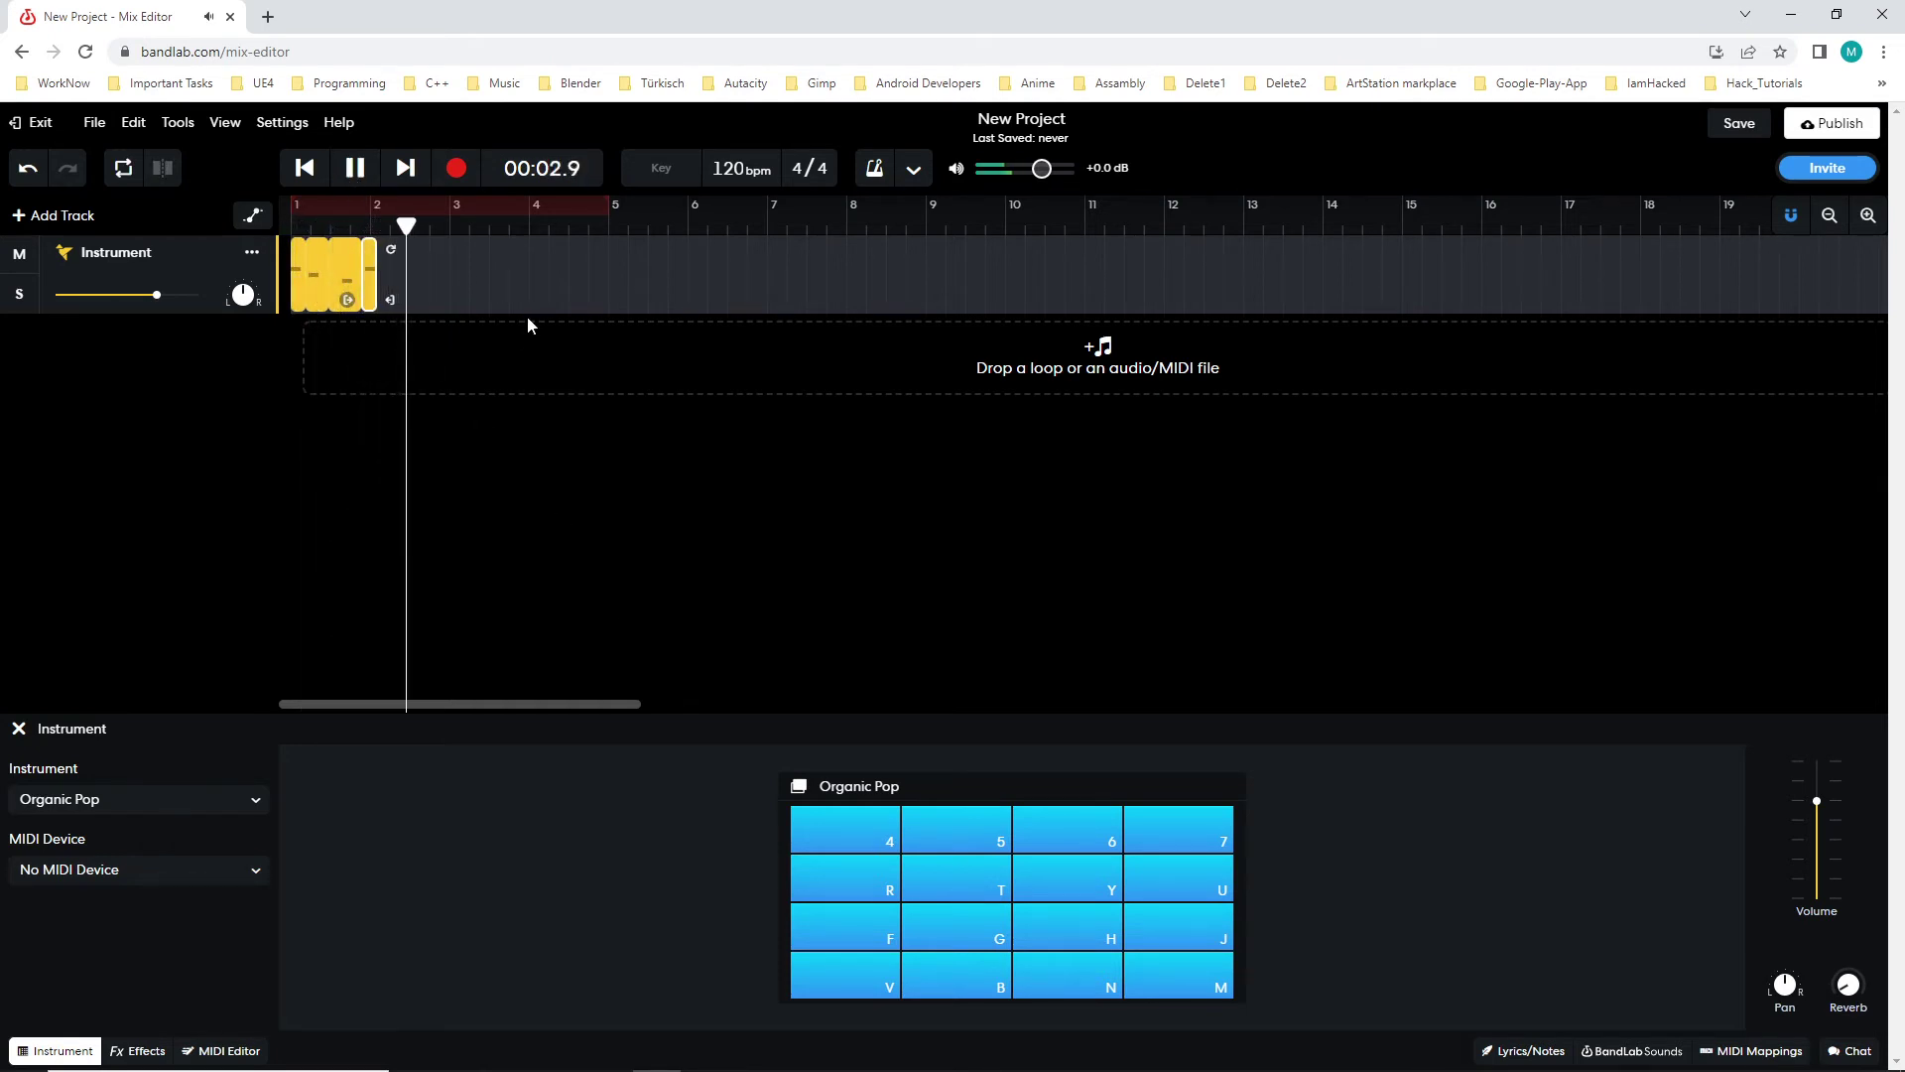
drag(601, 209, 371, 213)
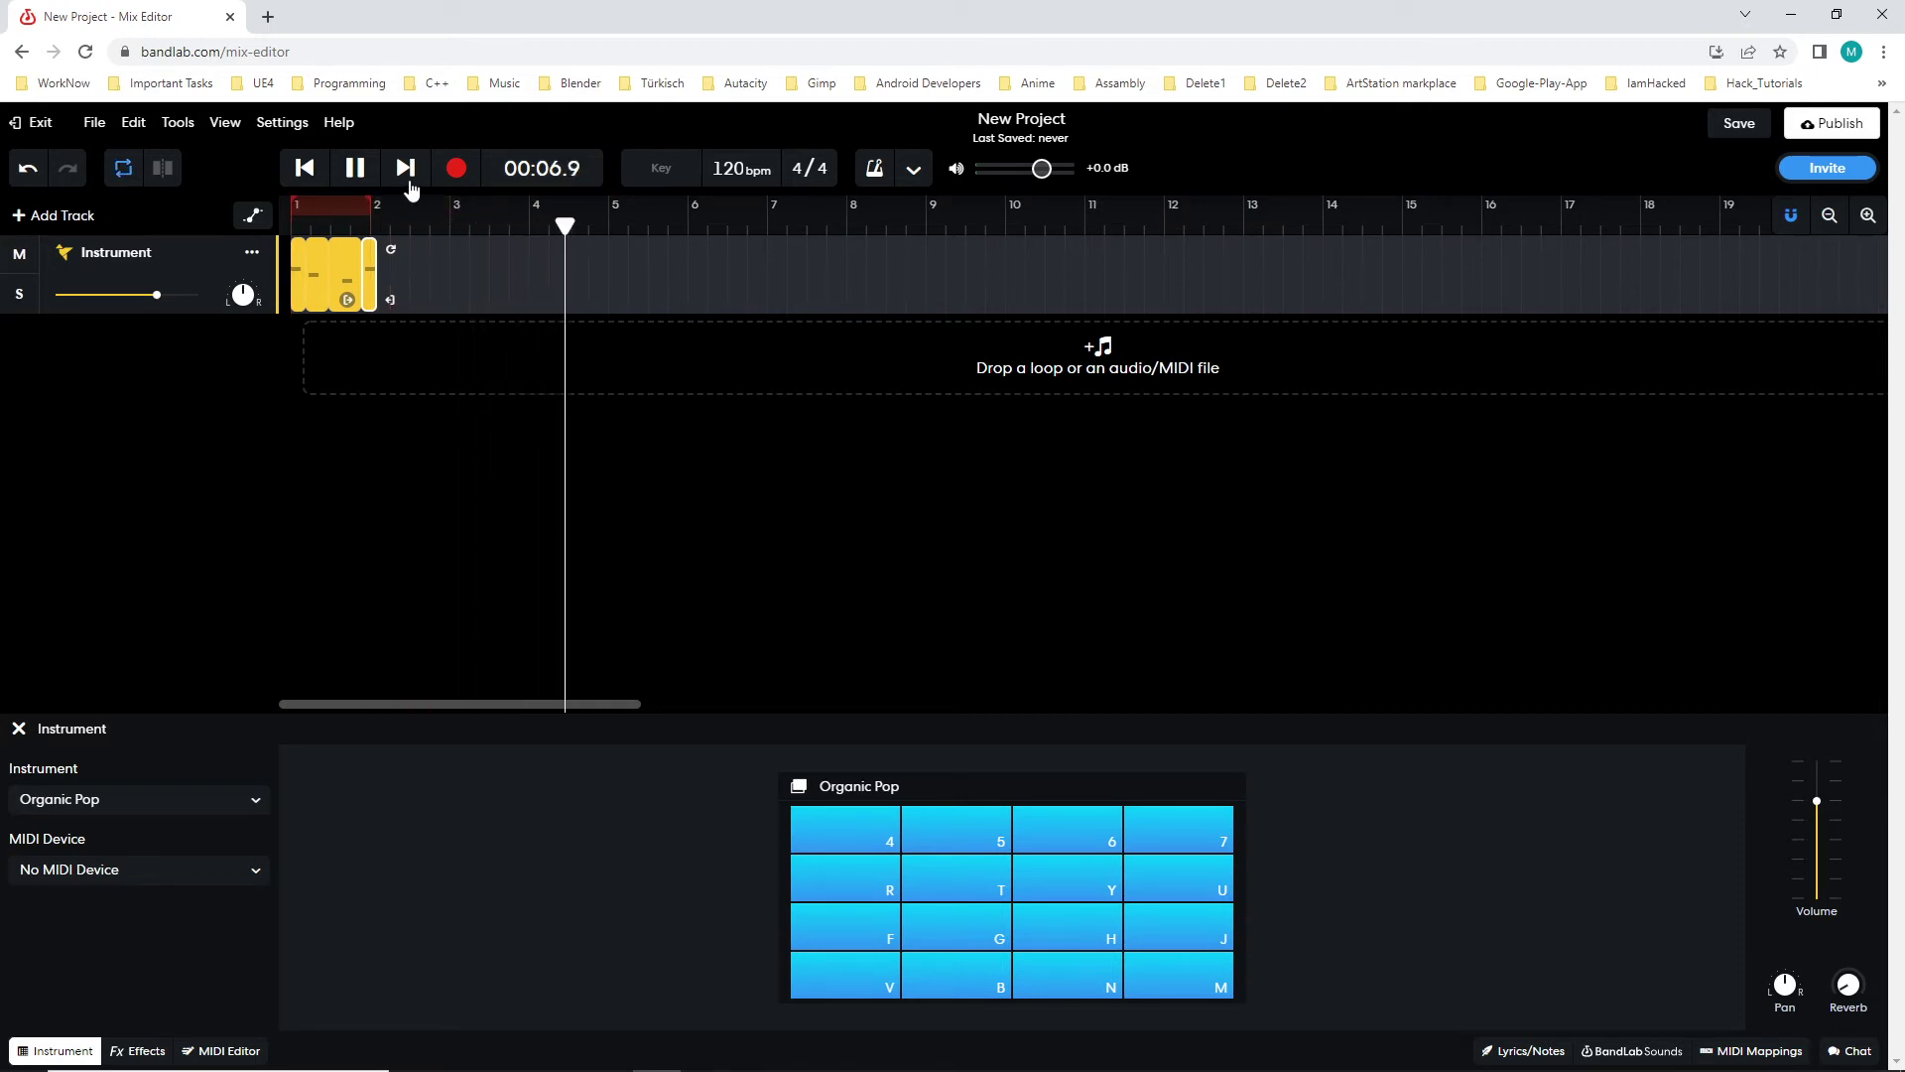
click(355, 170)
drag(369, 205, 378, 207)
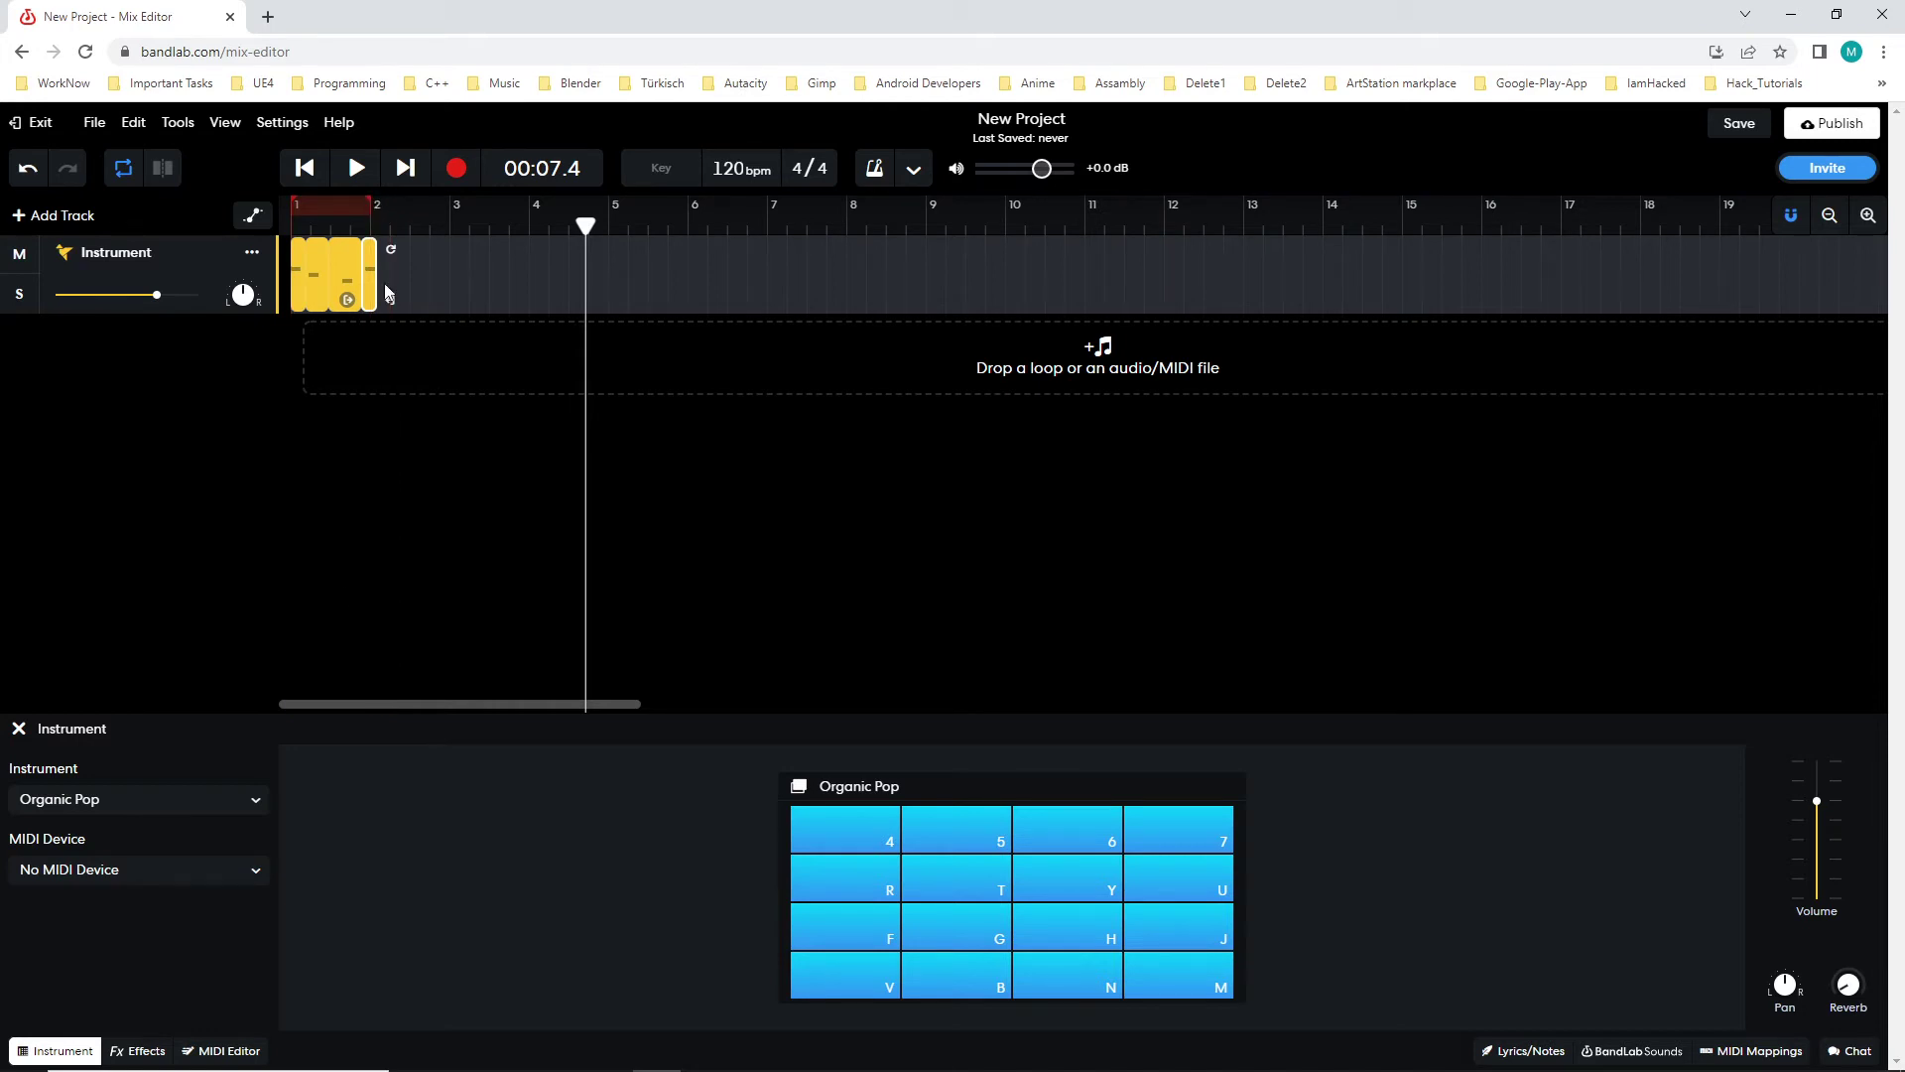
- Reopen the MIDI editor, play the beat looping over bar 1, and stop it
click(260, 1050)
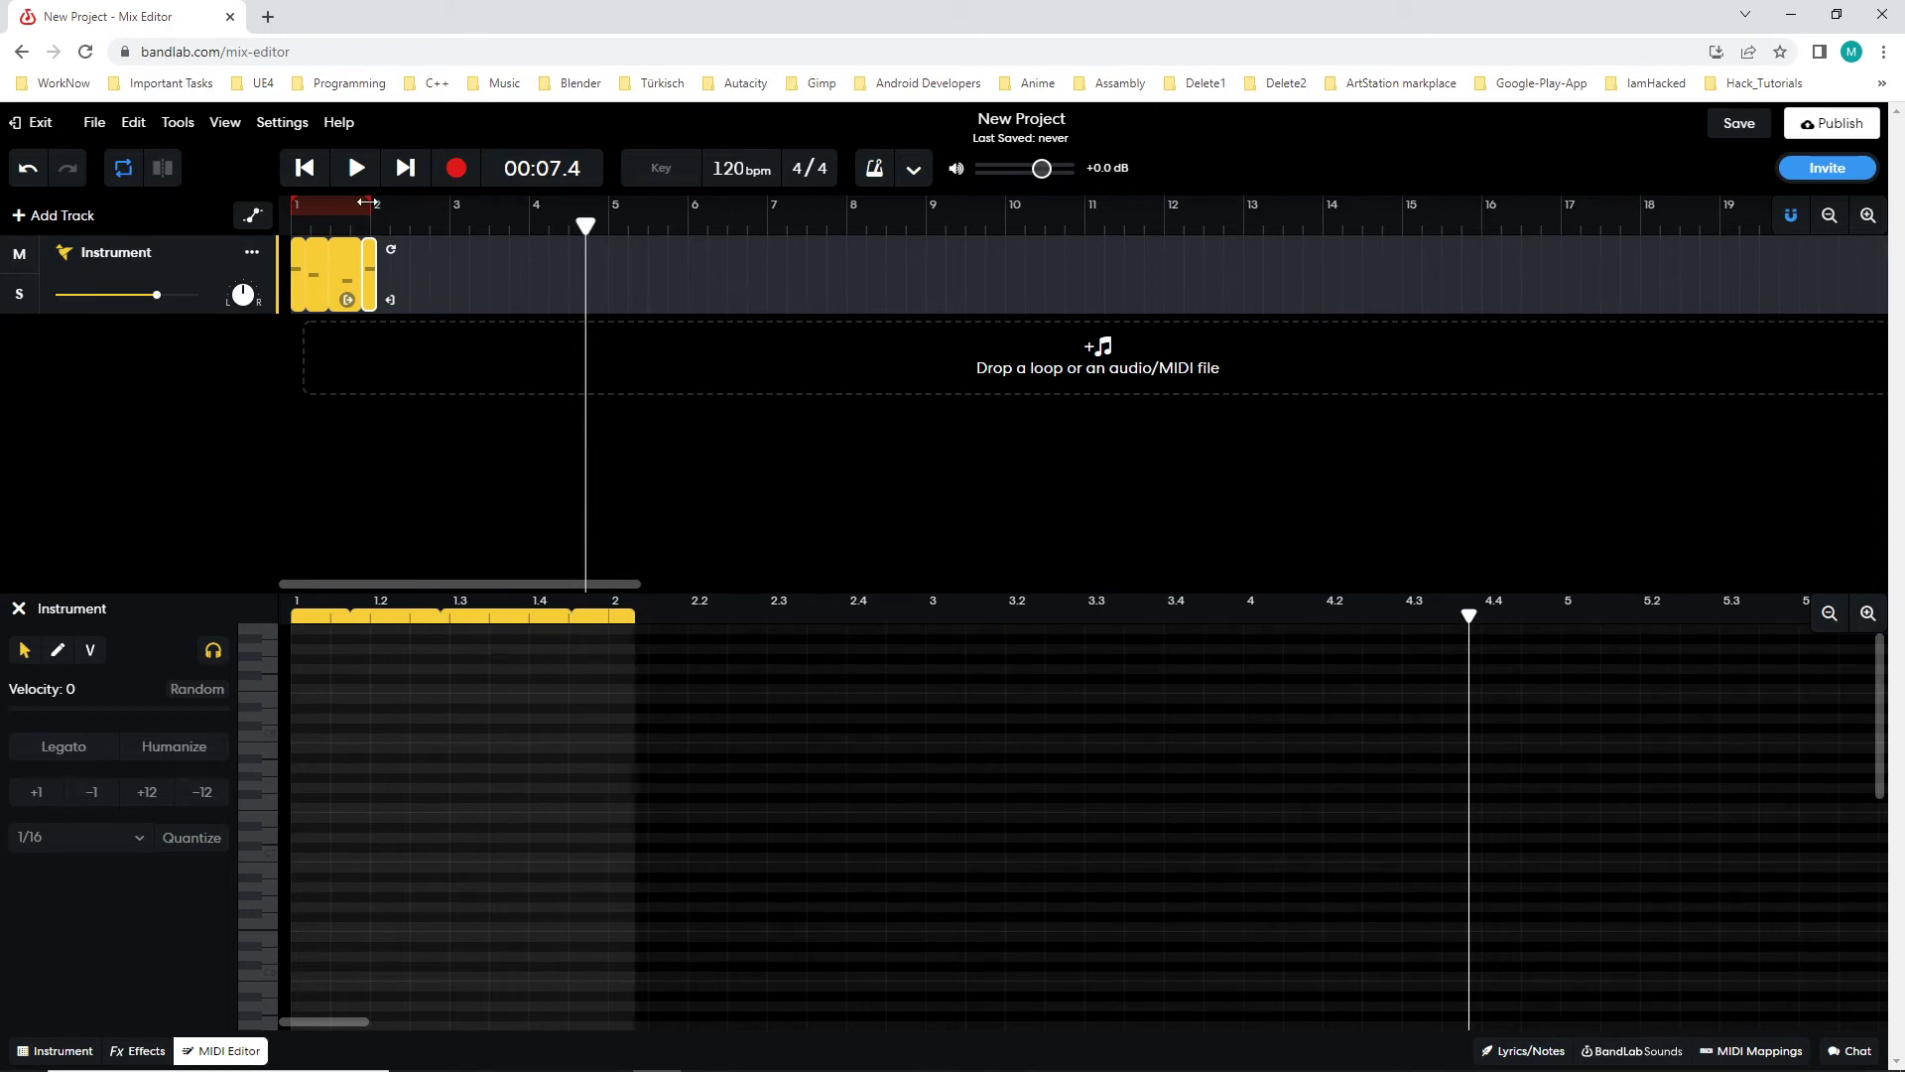
mouse_move(367, 202)
mouse_down()
mouse_move(449, 208)
mouse_move(369, 210)
mouse_up()
click(427, 222)
key(space)
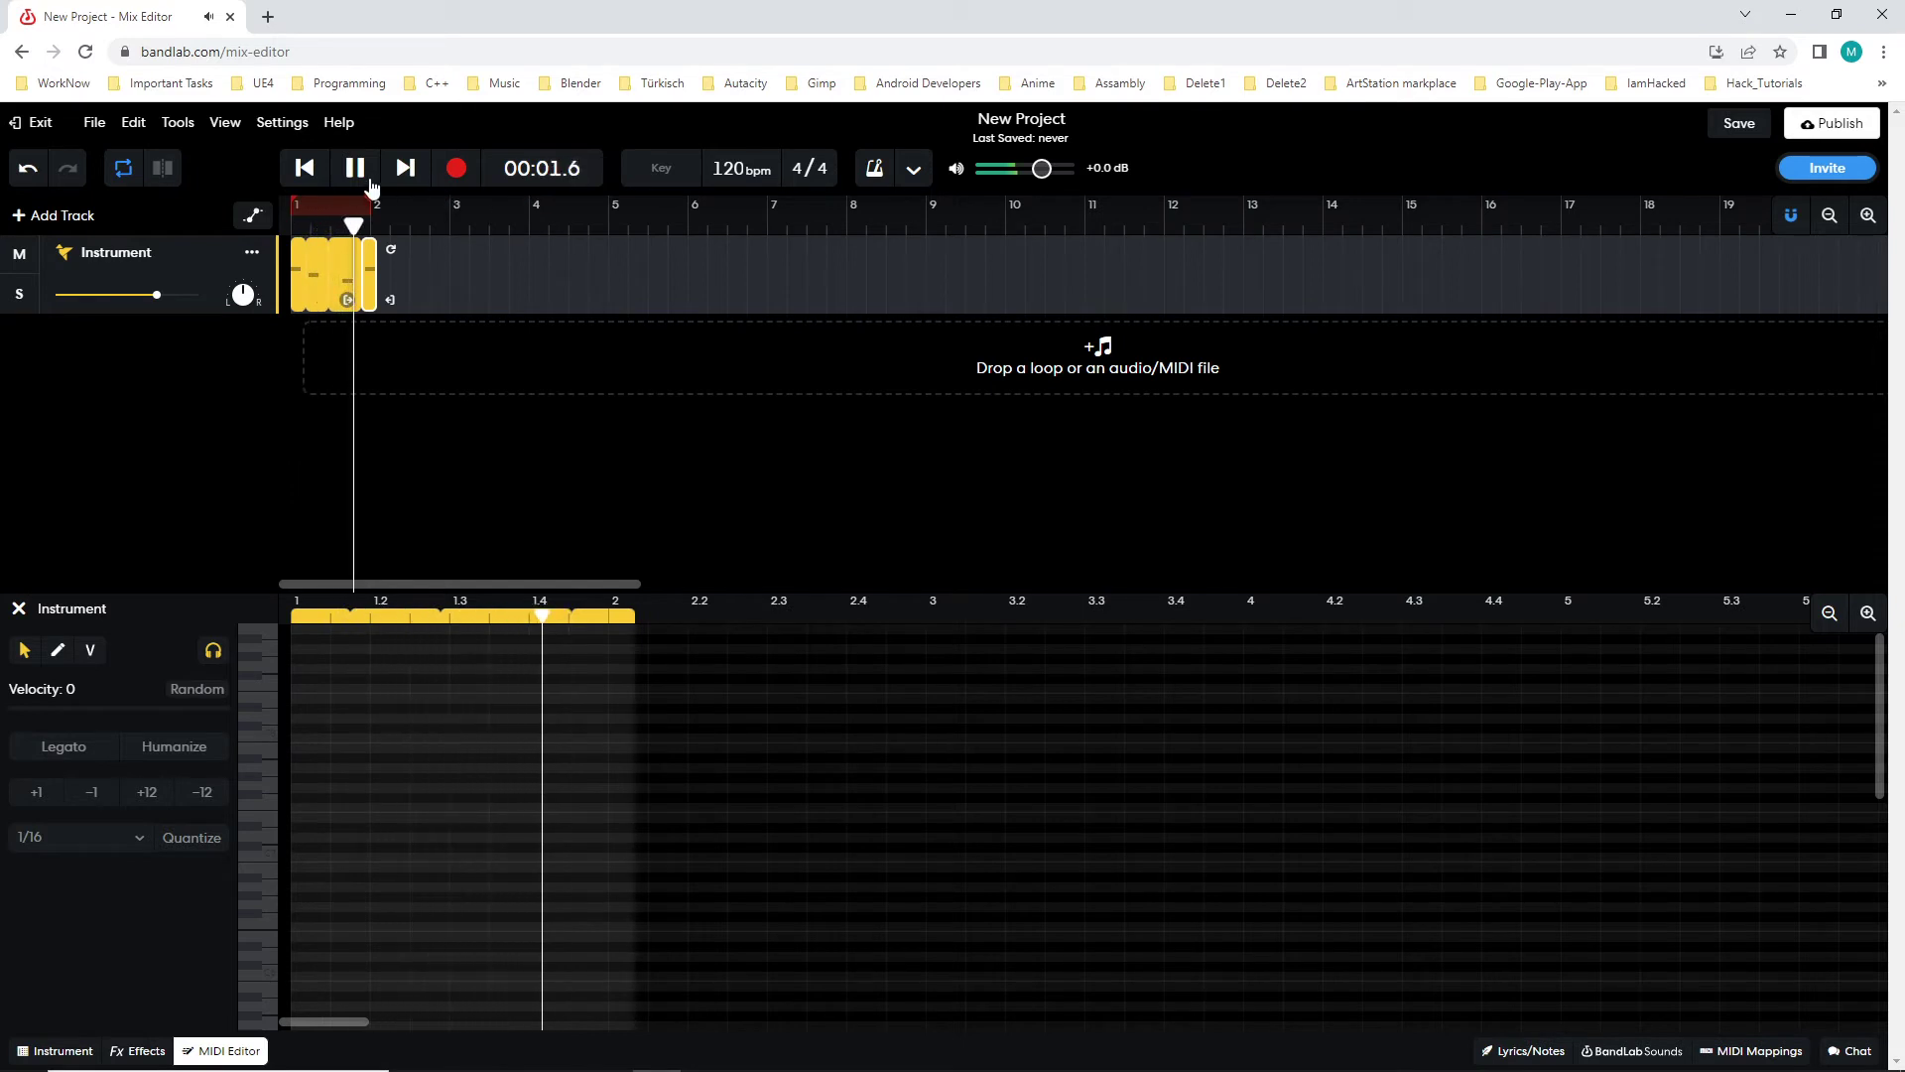
key(space)
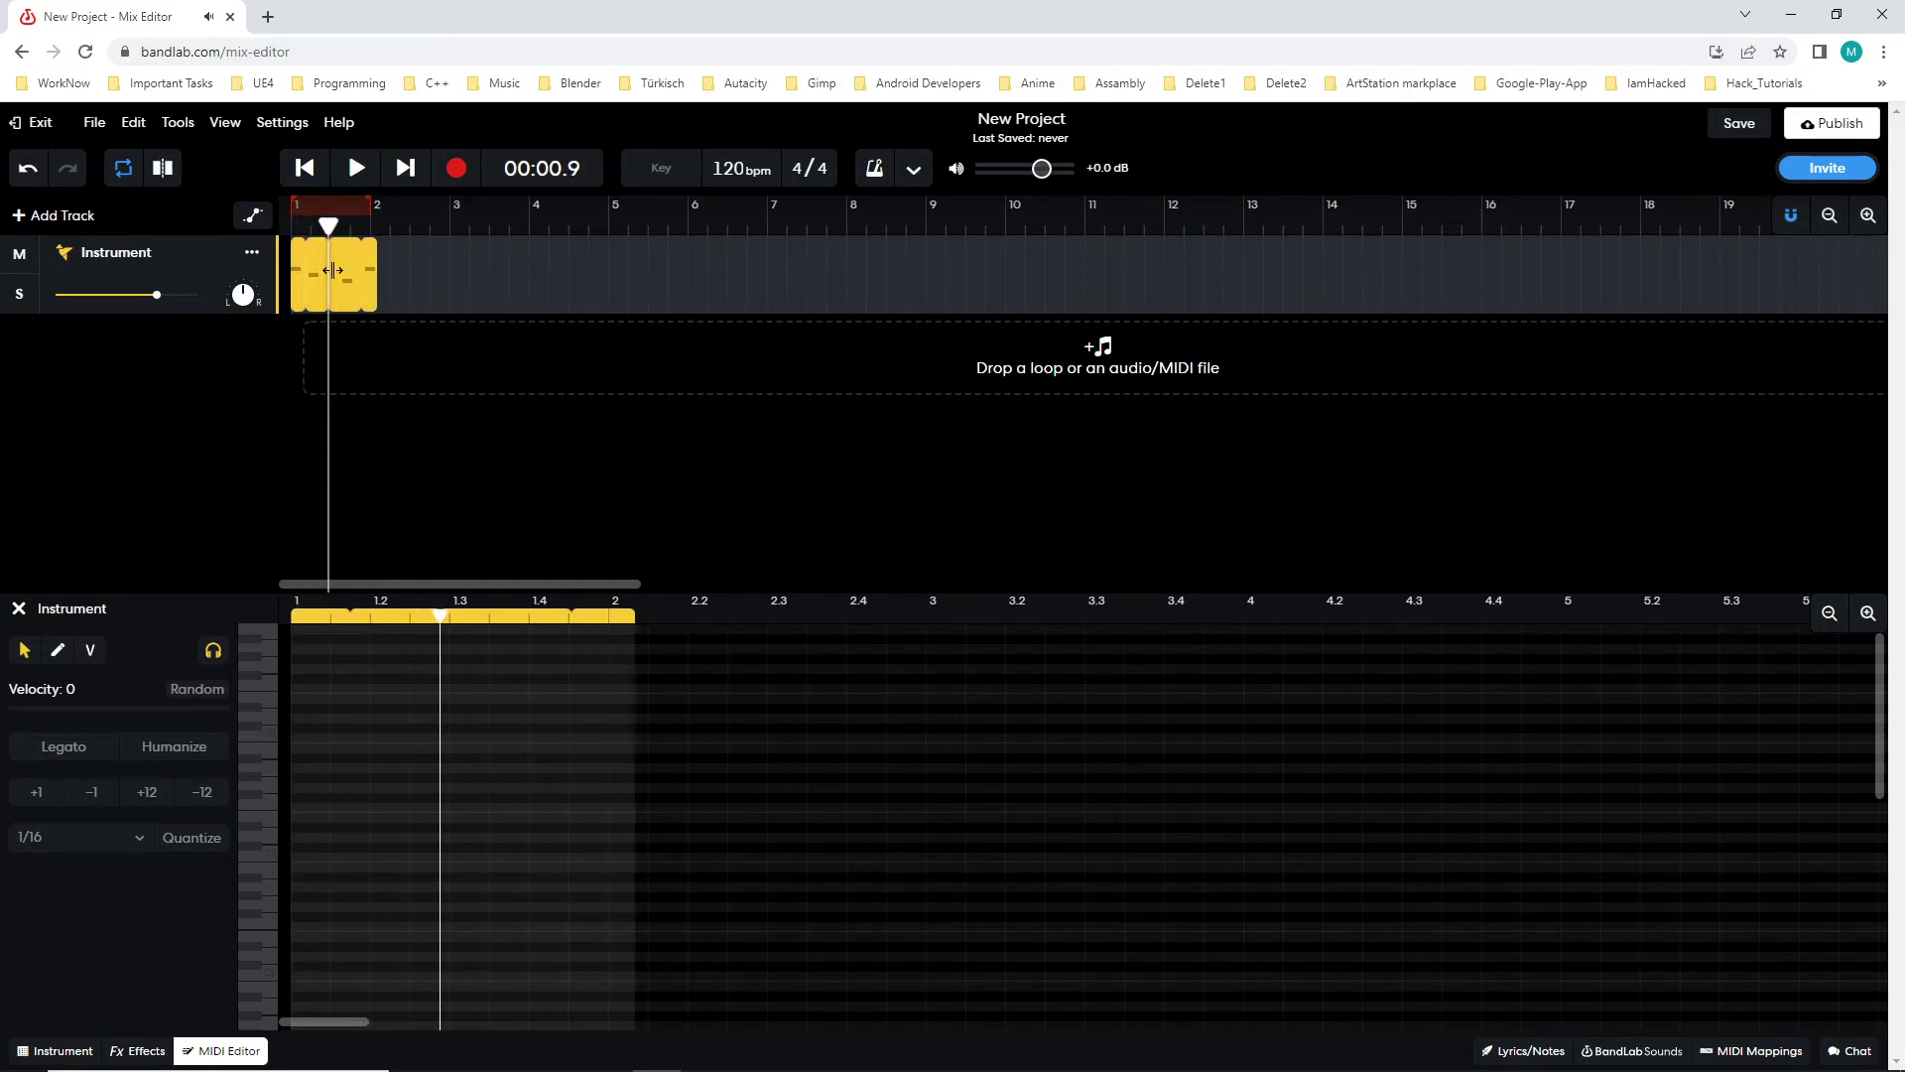
- Cut out the short empty slice at about 0.8 s and move the following region back against the second region
drag(328, 226, 321, 226)
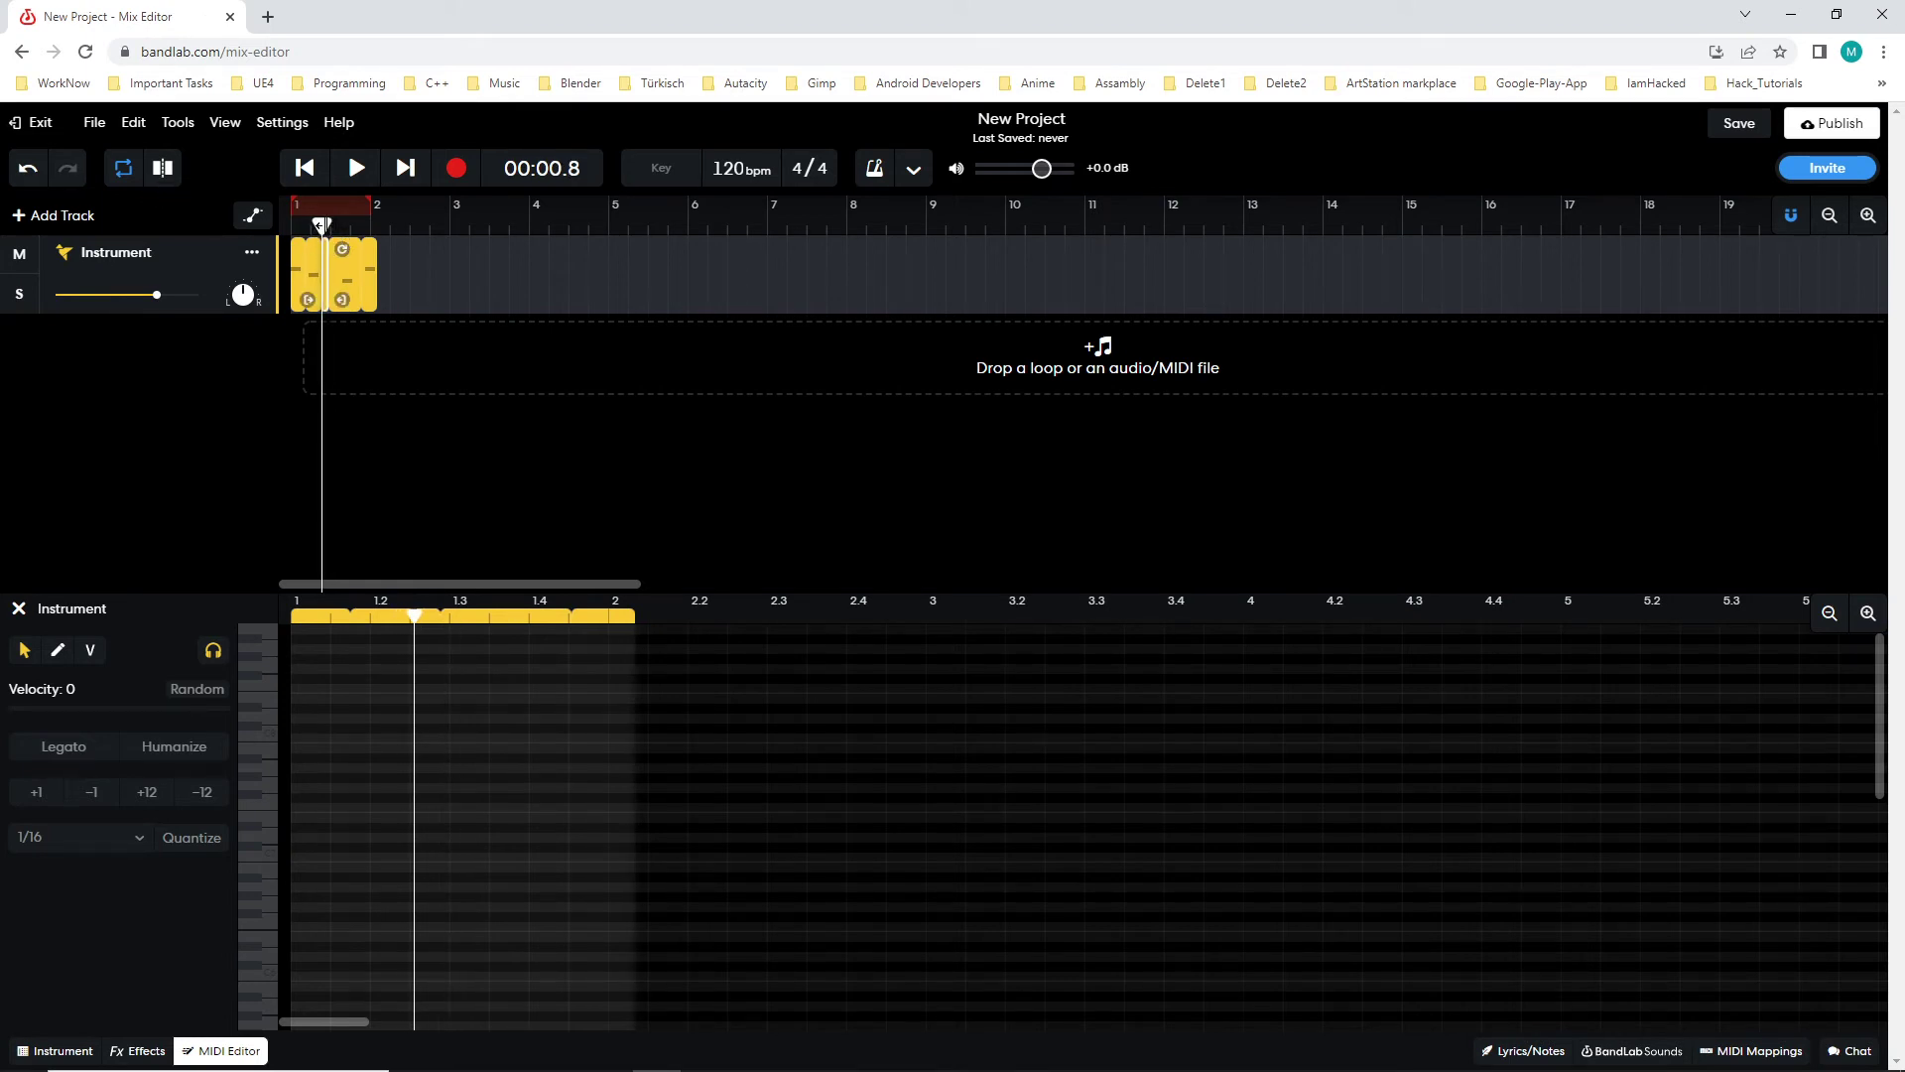
click(329, 296)
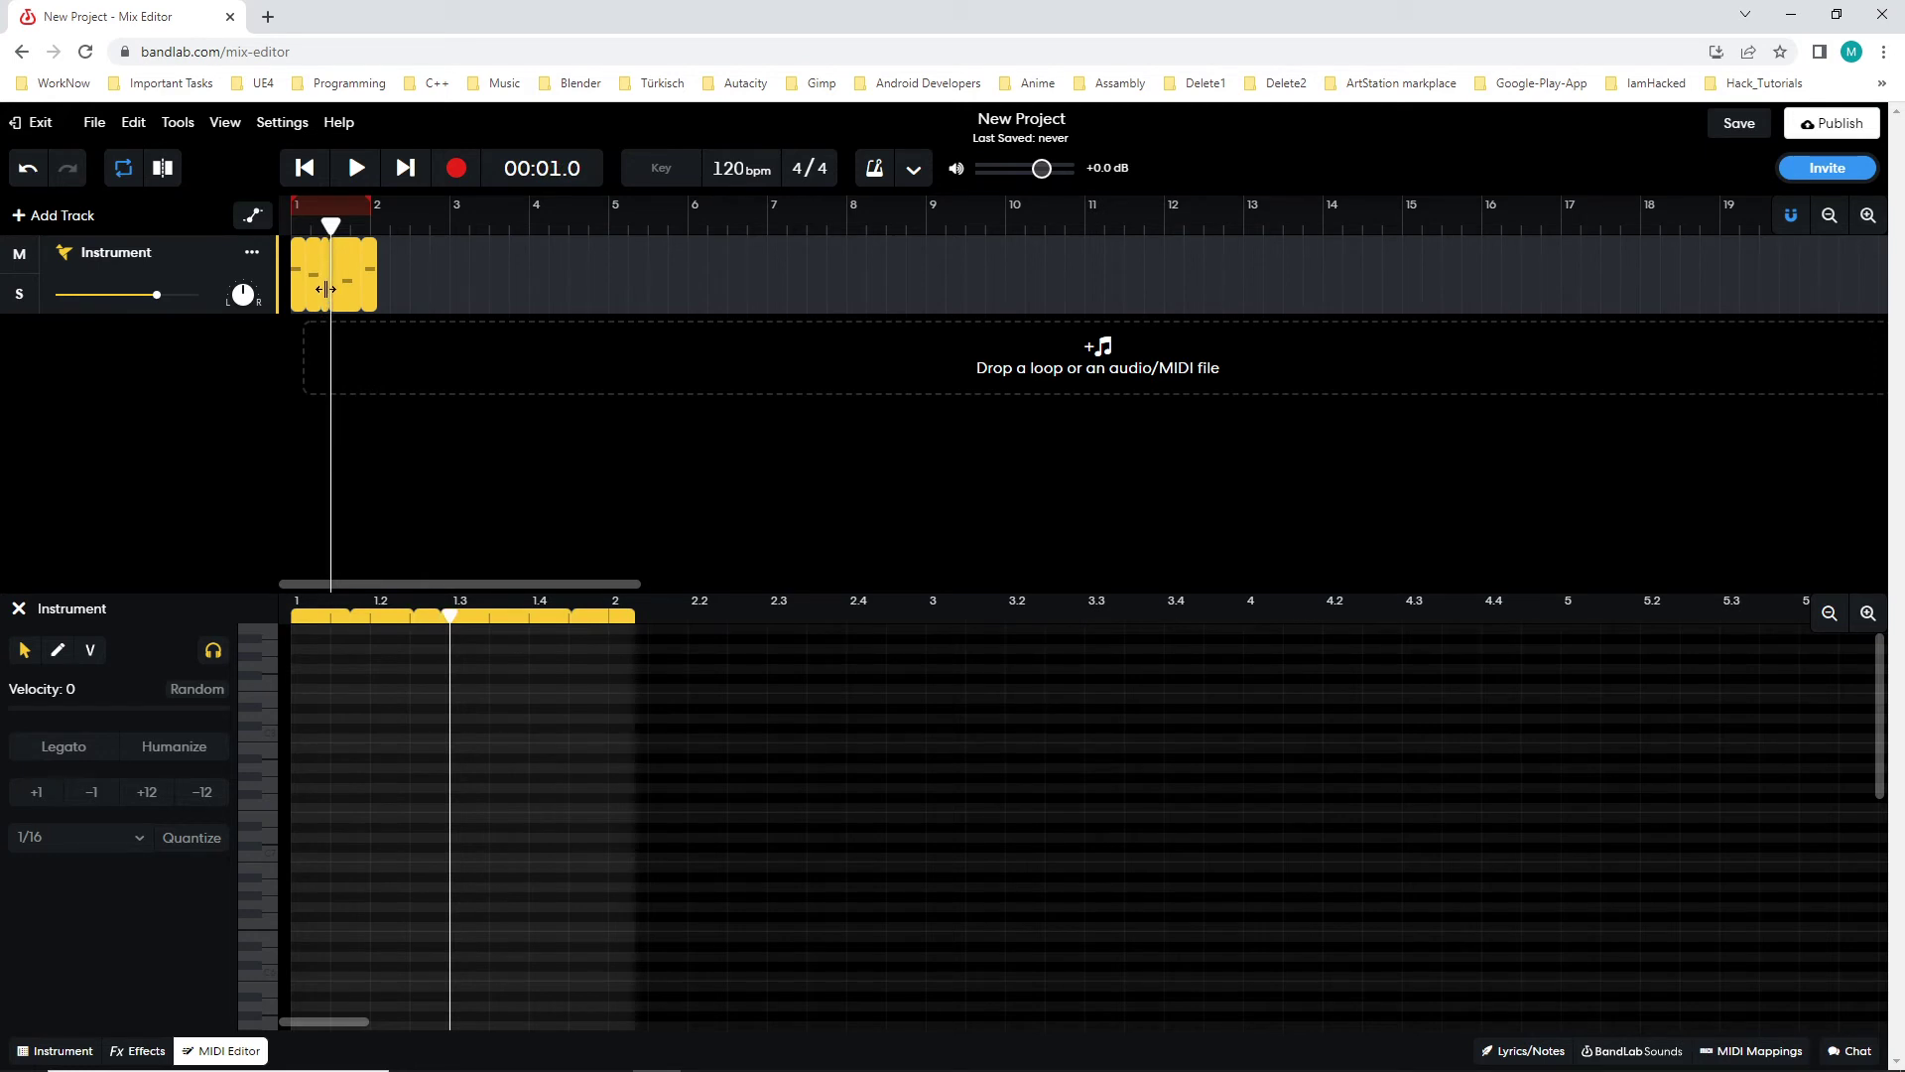
click(323, 288)
drag(323, 226, 361, 227)
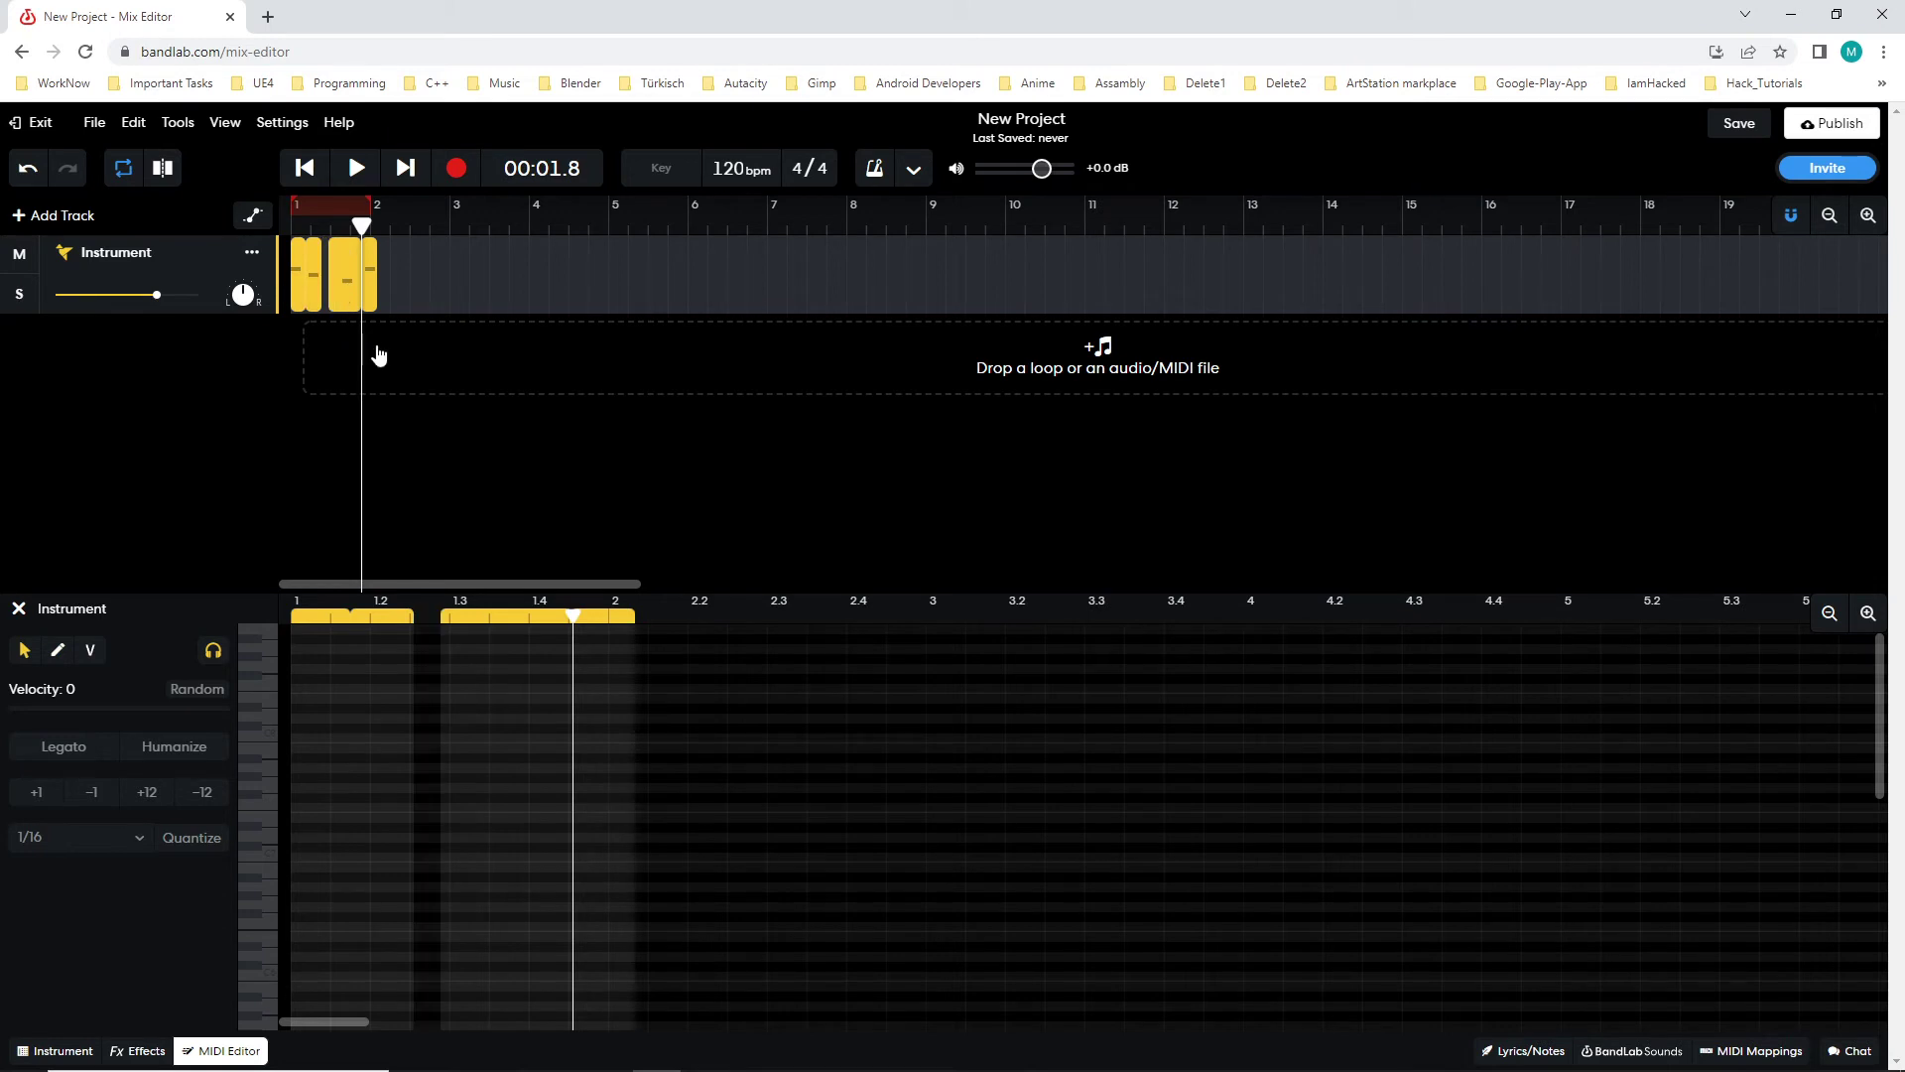
drag(349, 268, 343, 268)
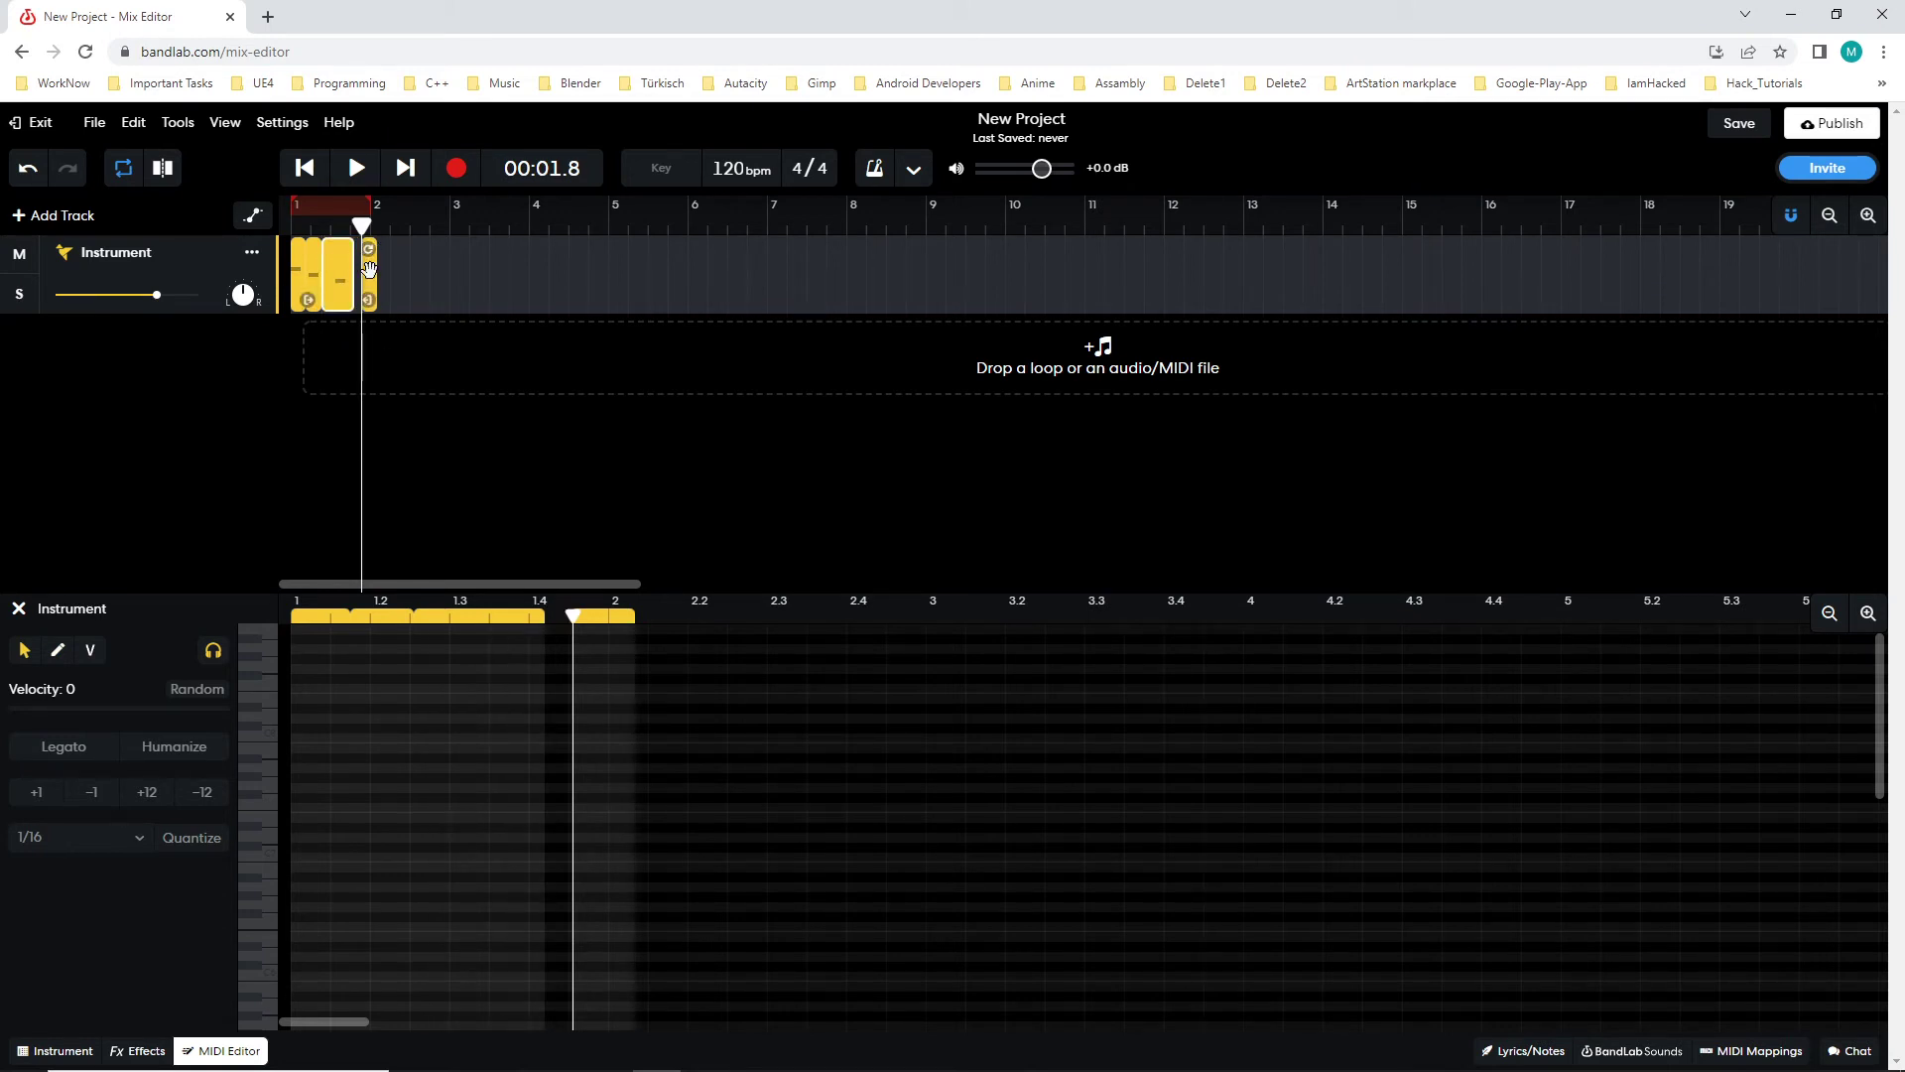
- Move the last region back against the third region to close the gap between them
click(368, 281)
click(357, 282)
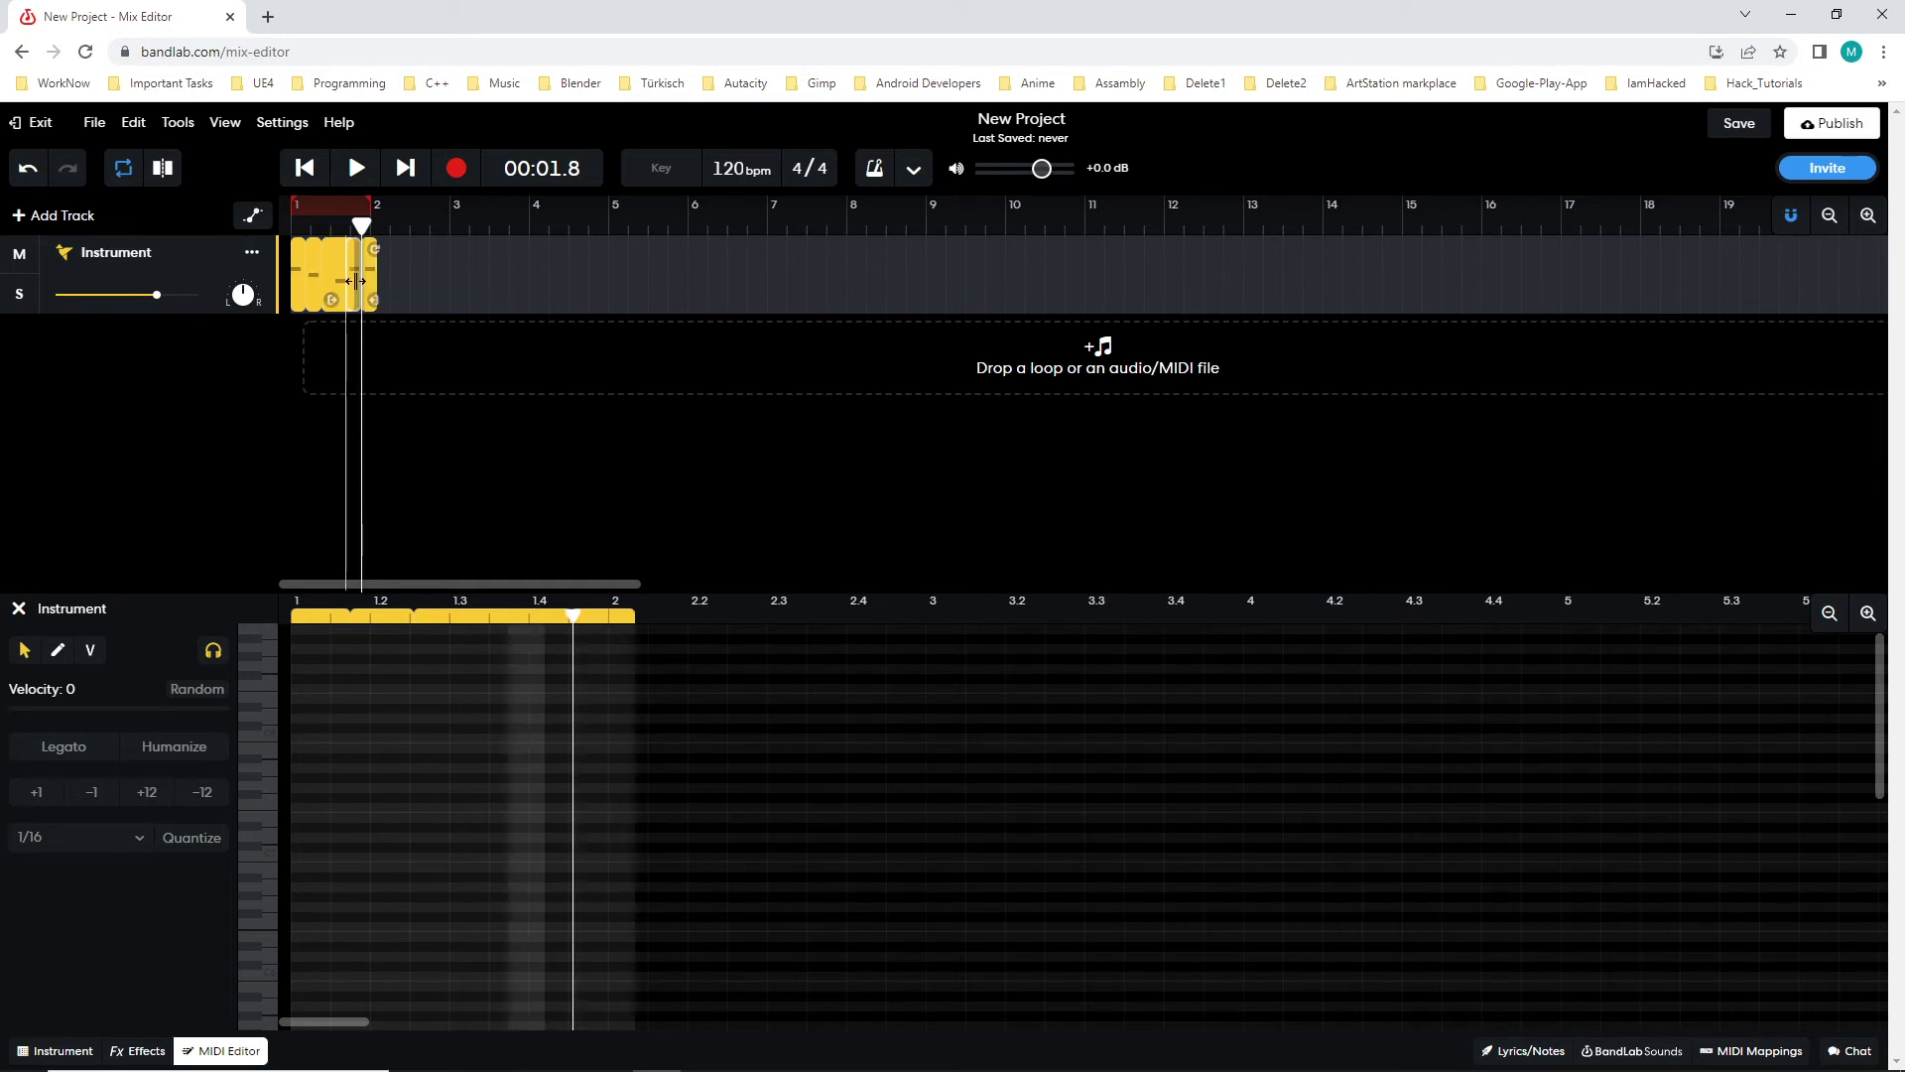
click(365, 278)
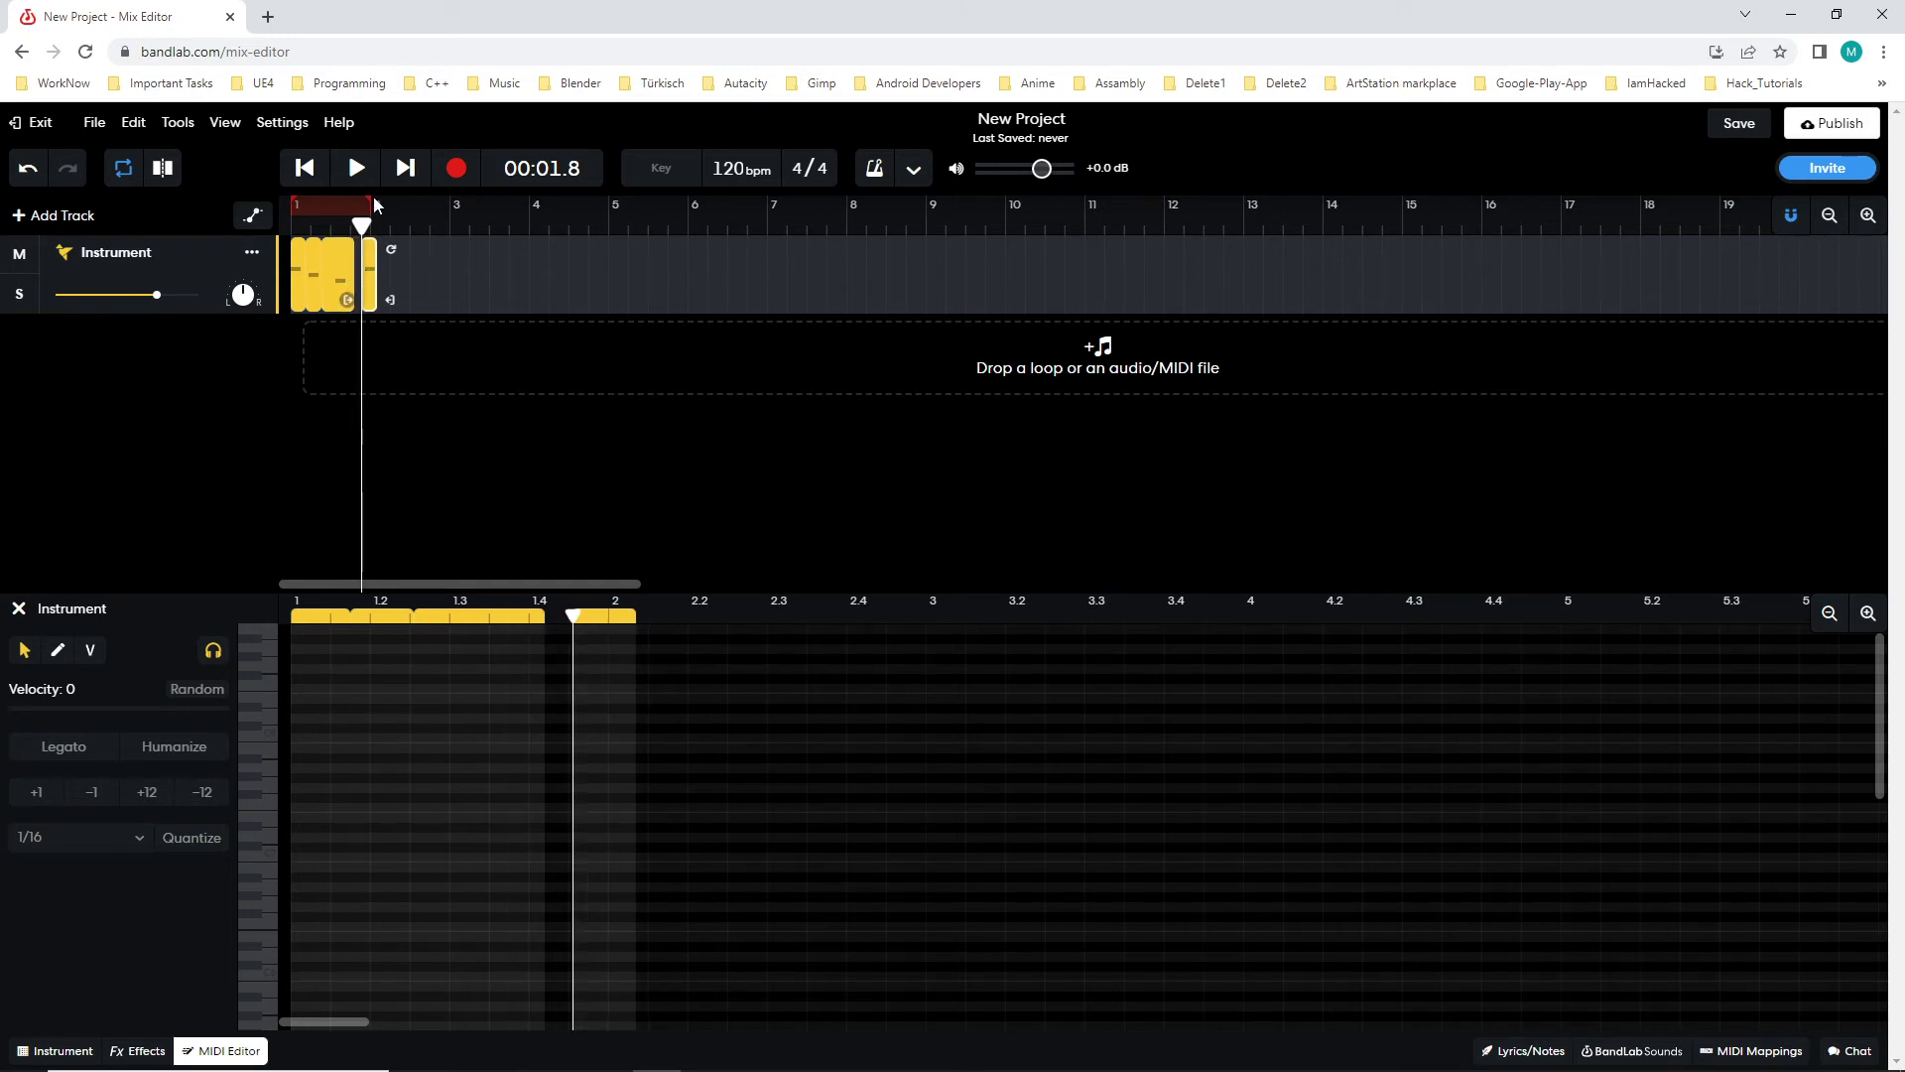
drag(367, 202, 387, 204)
click(357, 224)
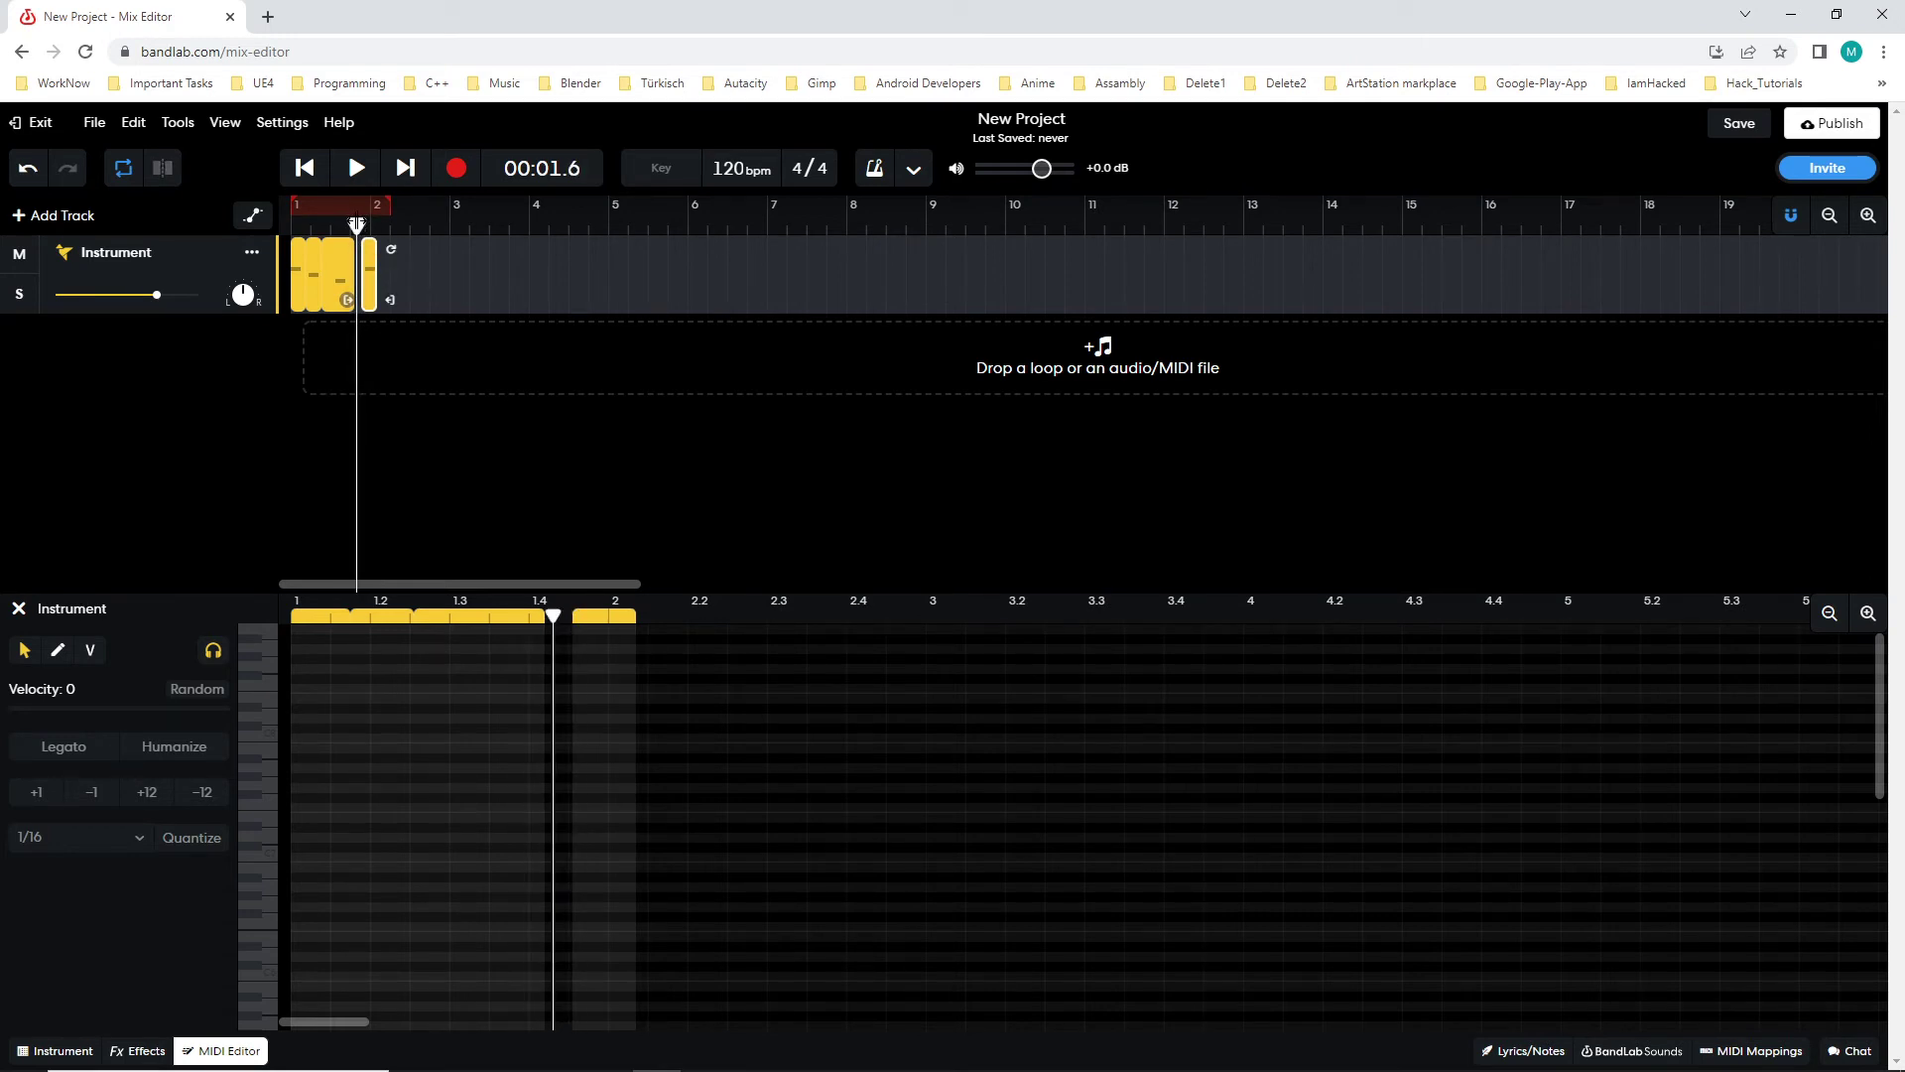
drag(356, 224, 350, 222)
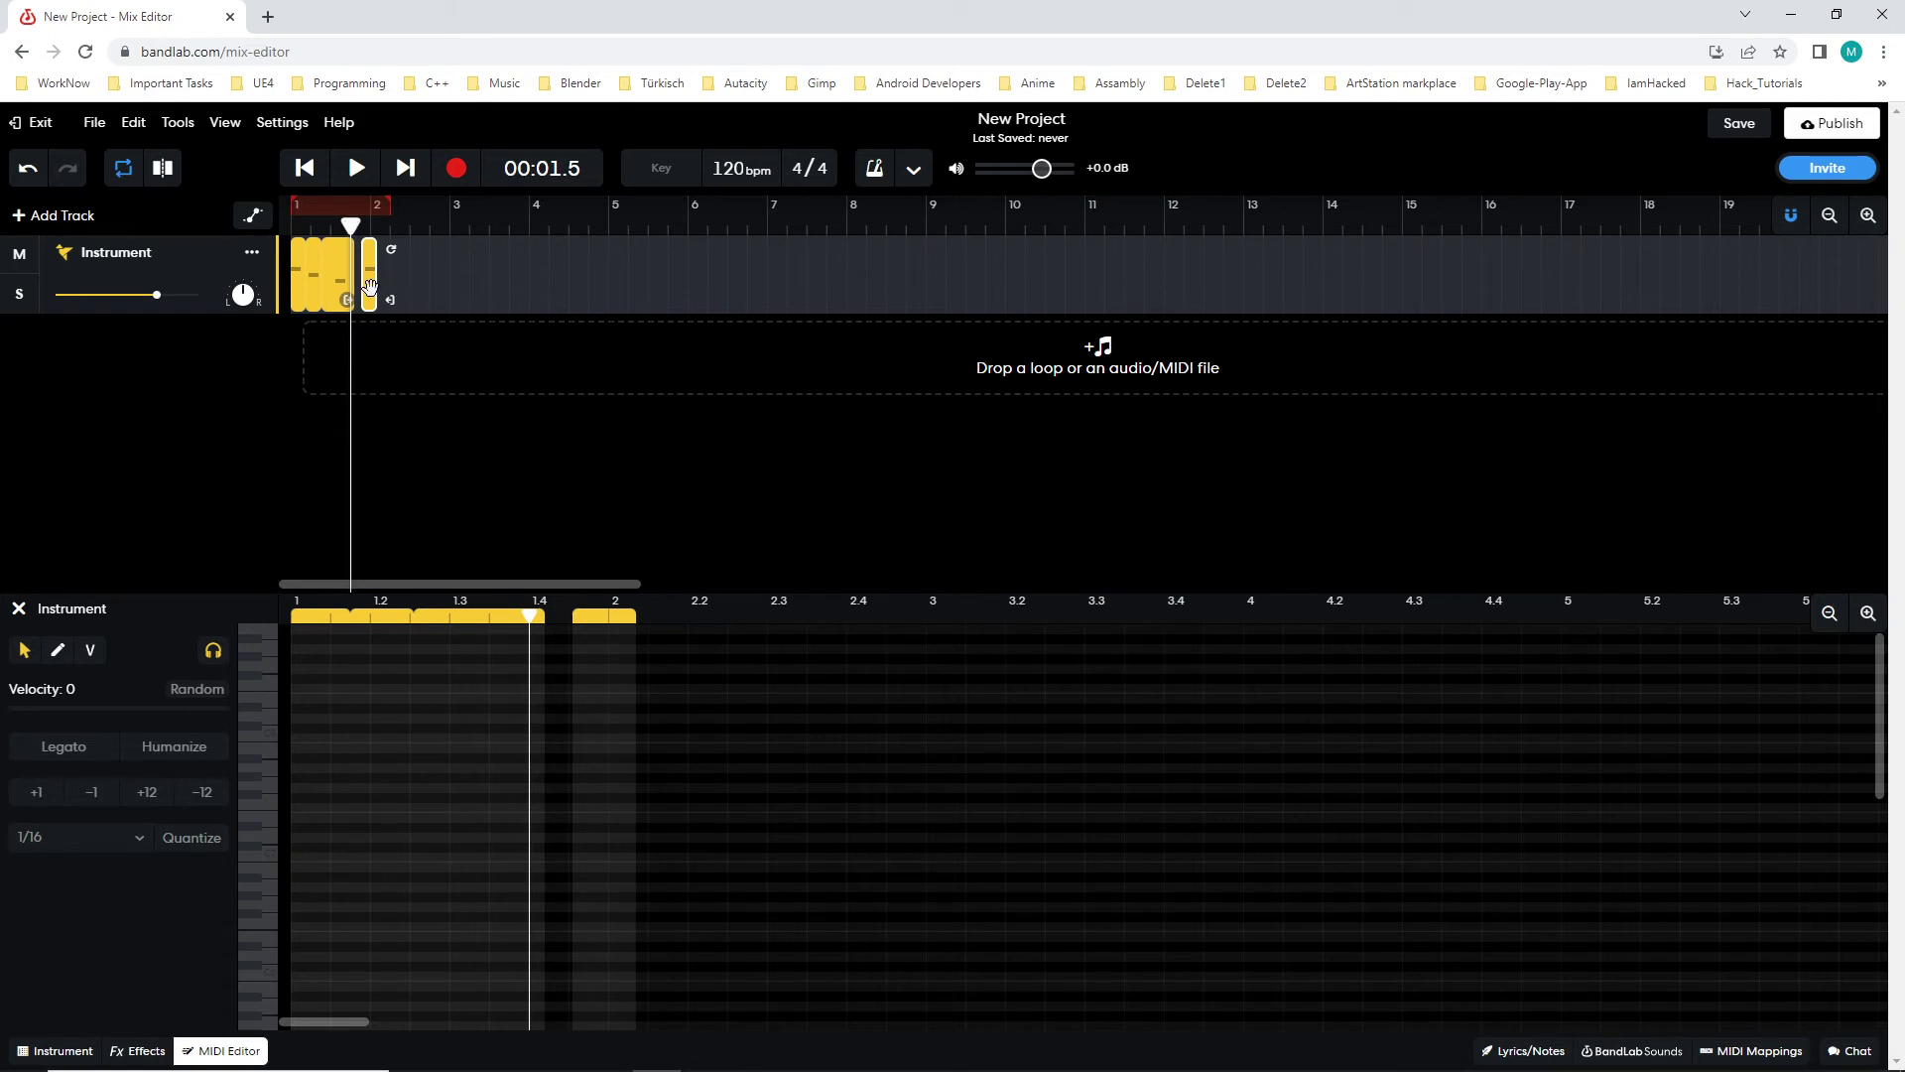
drag(369, 287, 361, 286)
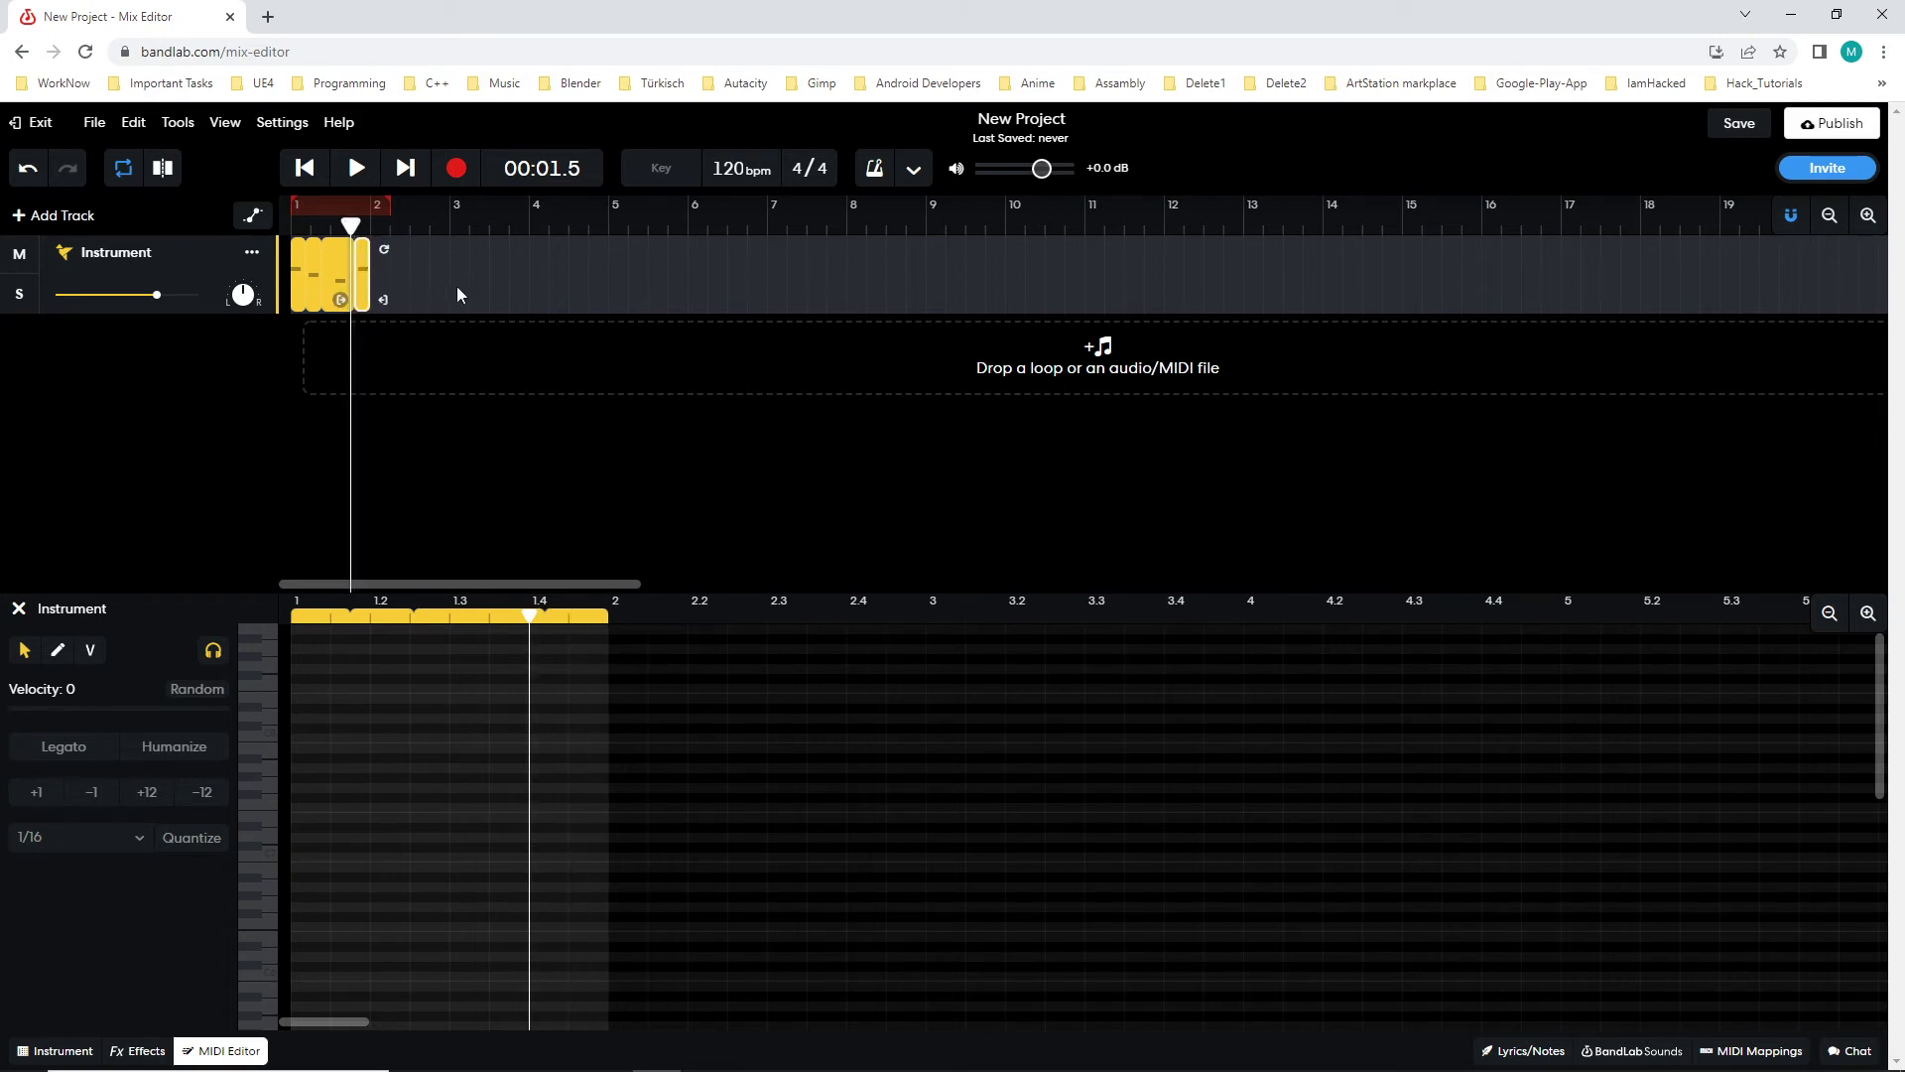
- Return the playhead to the start, shorten the loop range to bar 1, and play the beat briefly
click(460, 285)
drag(470, 240, 256, 233)
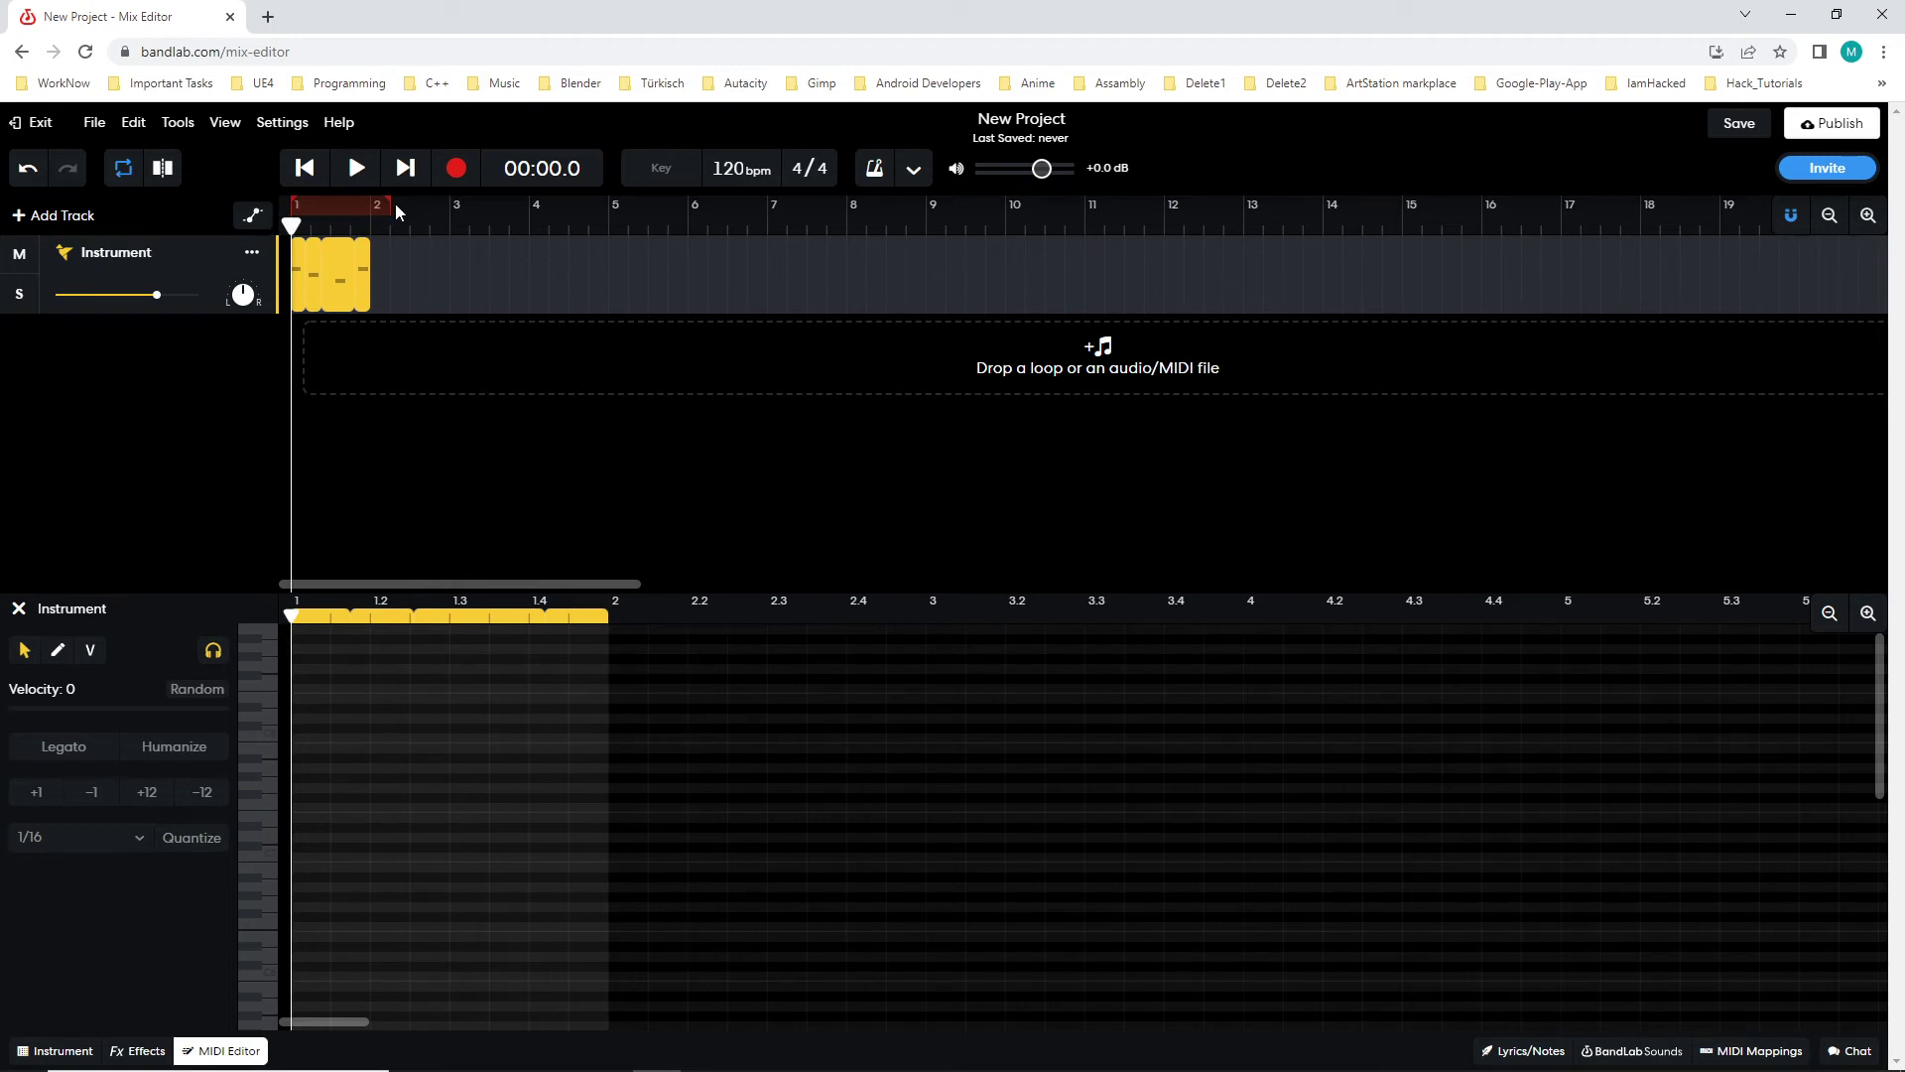
drag(392, 208, 375, 218)
click(356, 168)
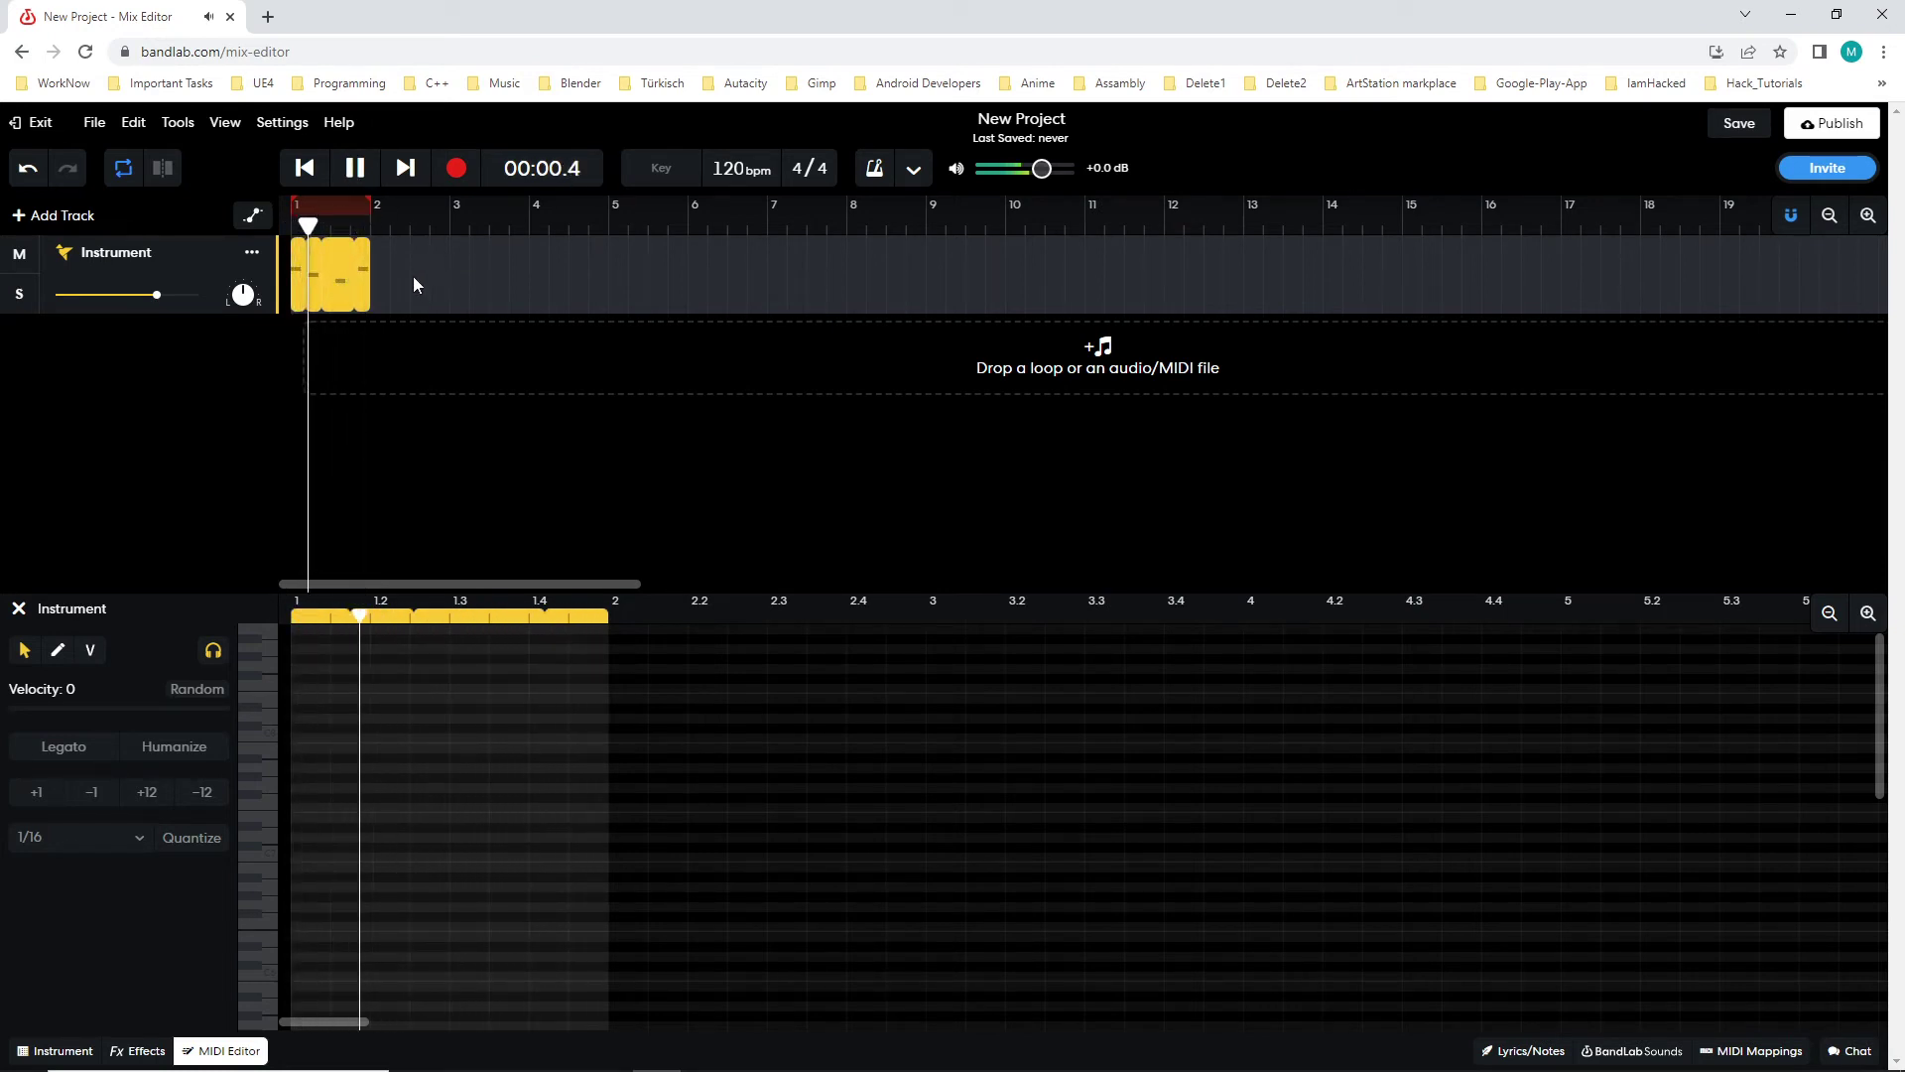
key(space)
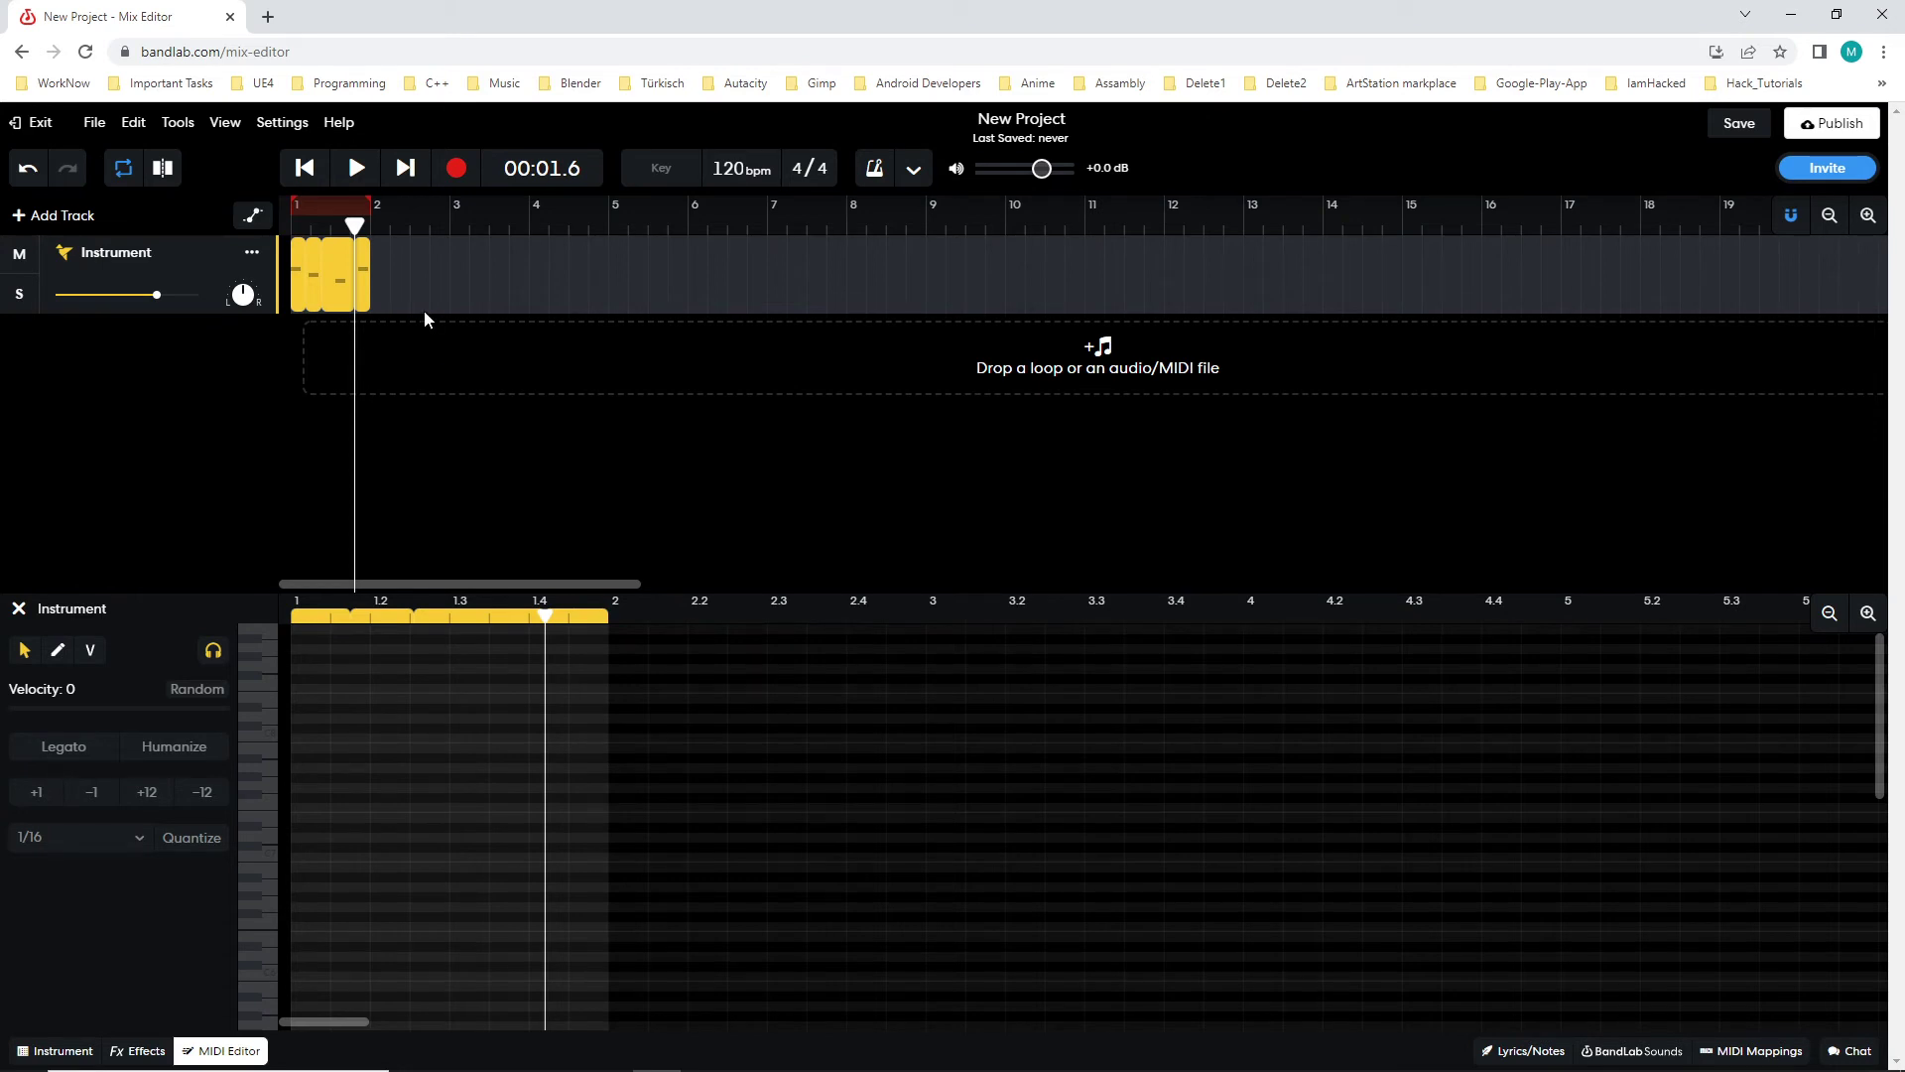
- Extend the last region past the start of bar 2 by looping its content
drag(354, 222, 504, 226)
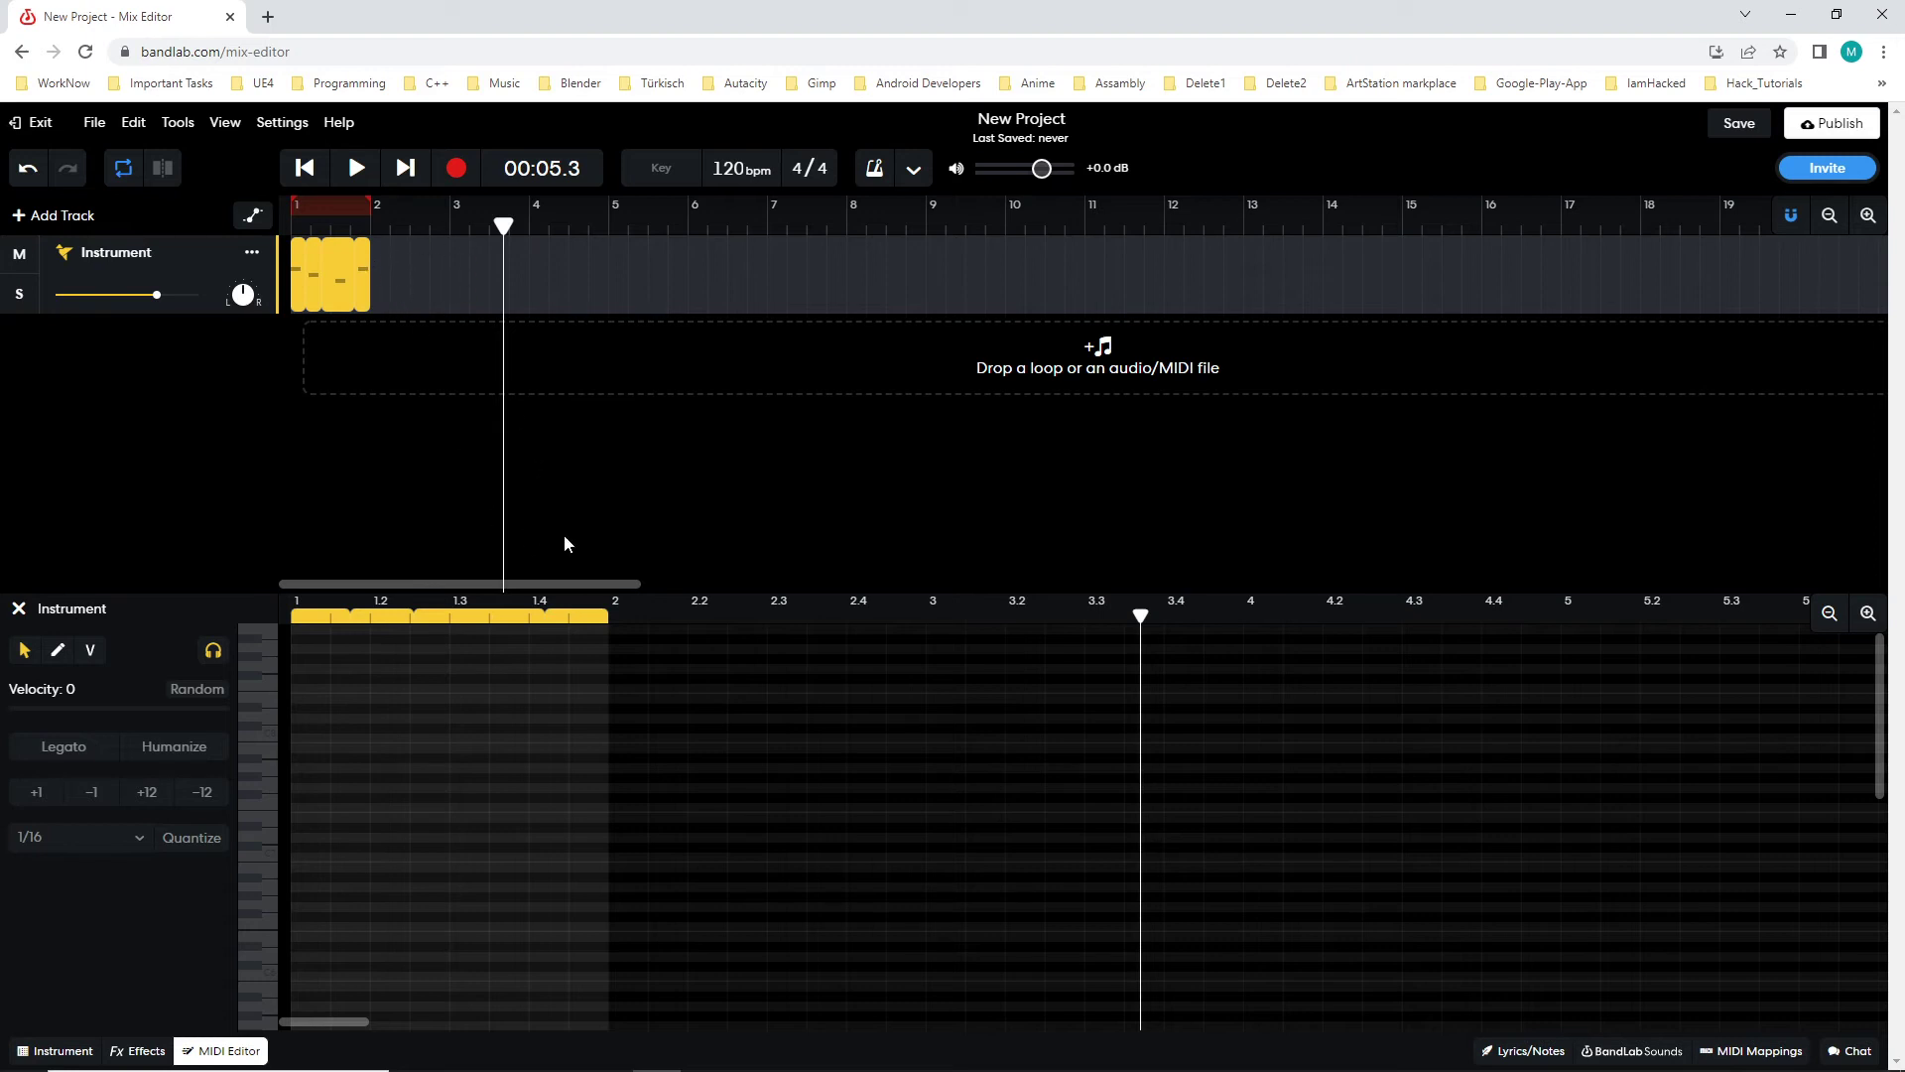
click(580, 617)
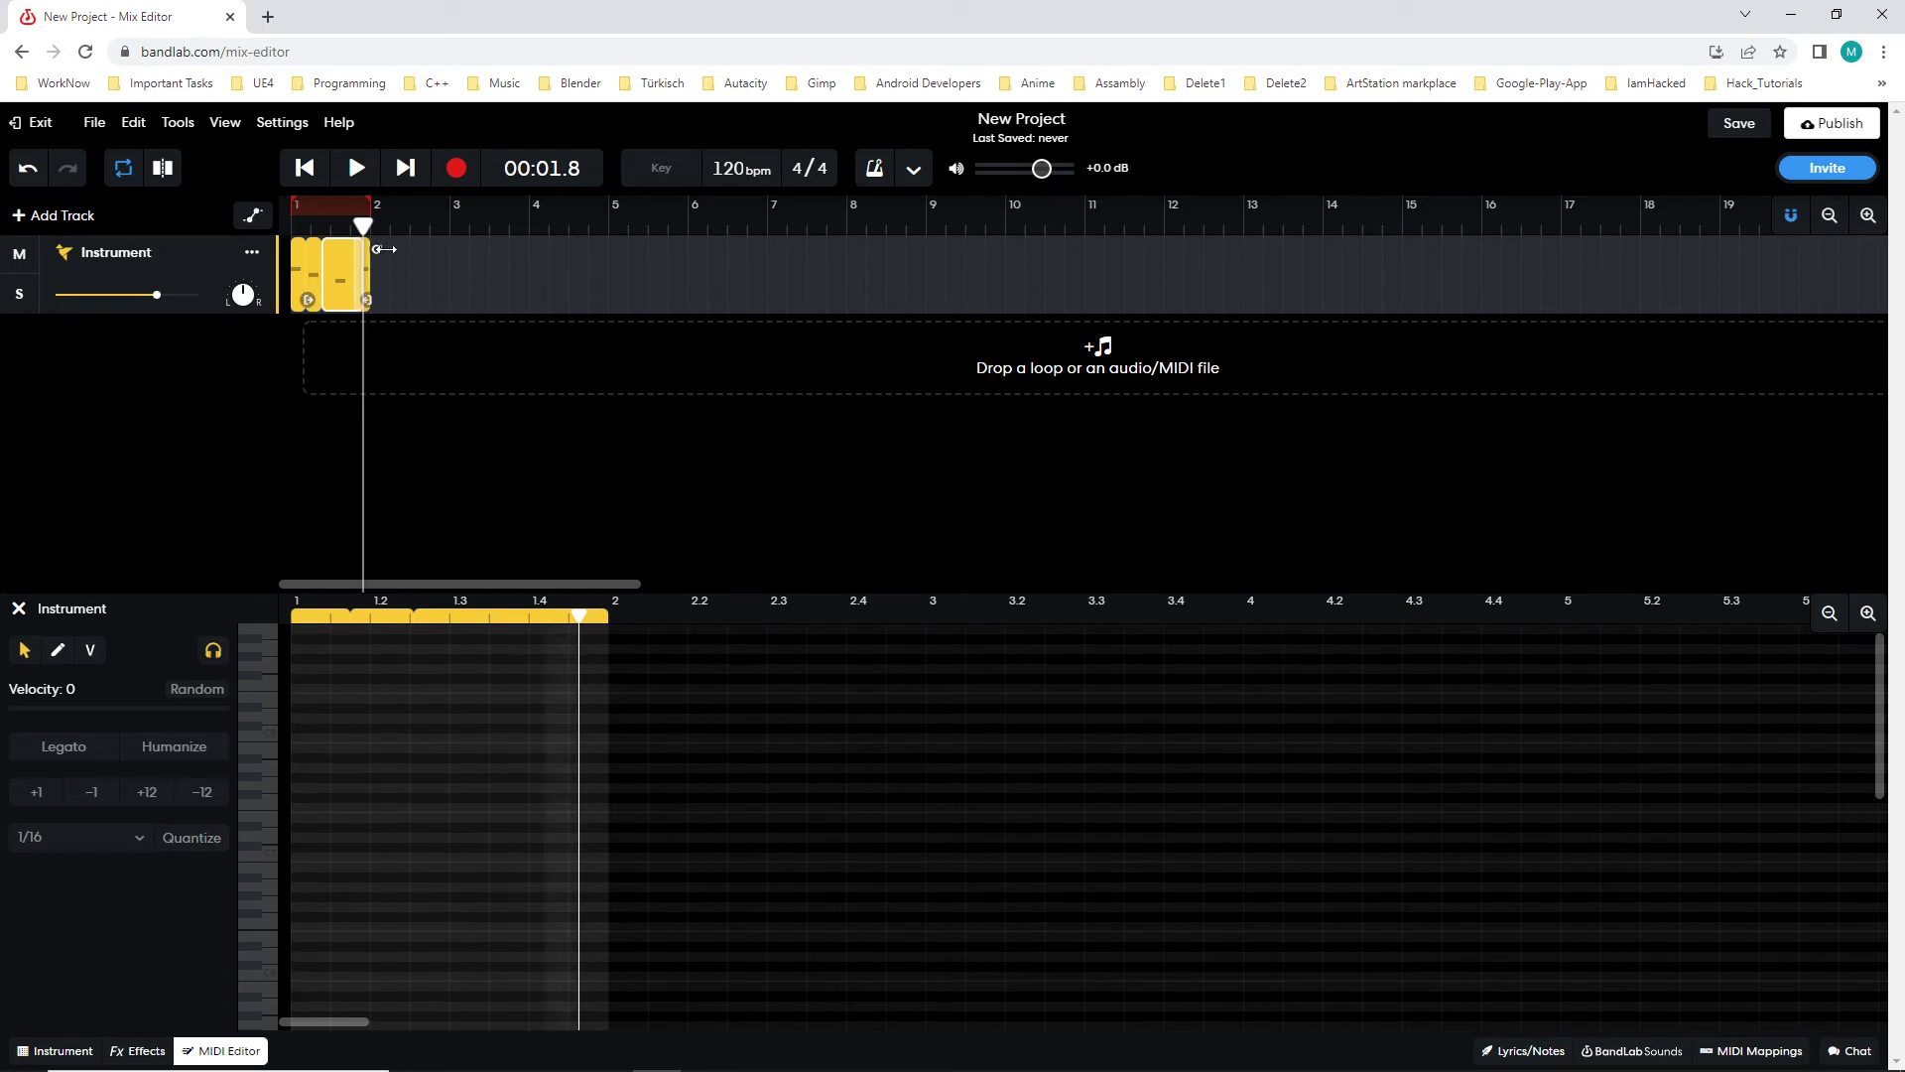
drag(381, 249, 364, 247)
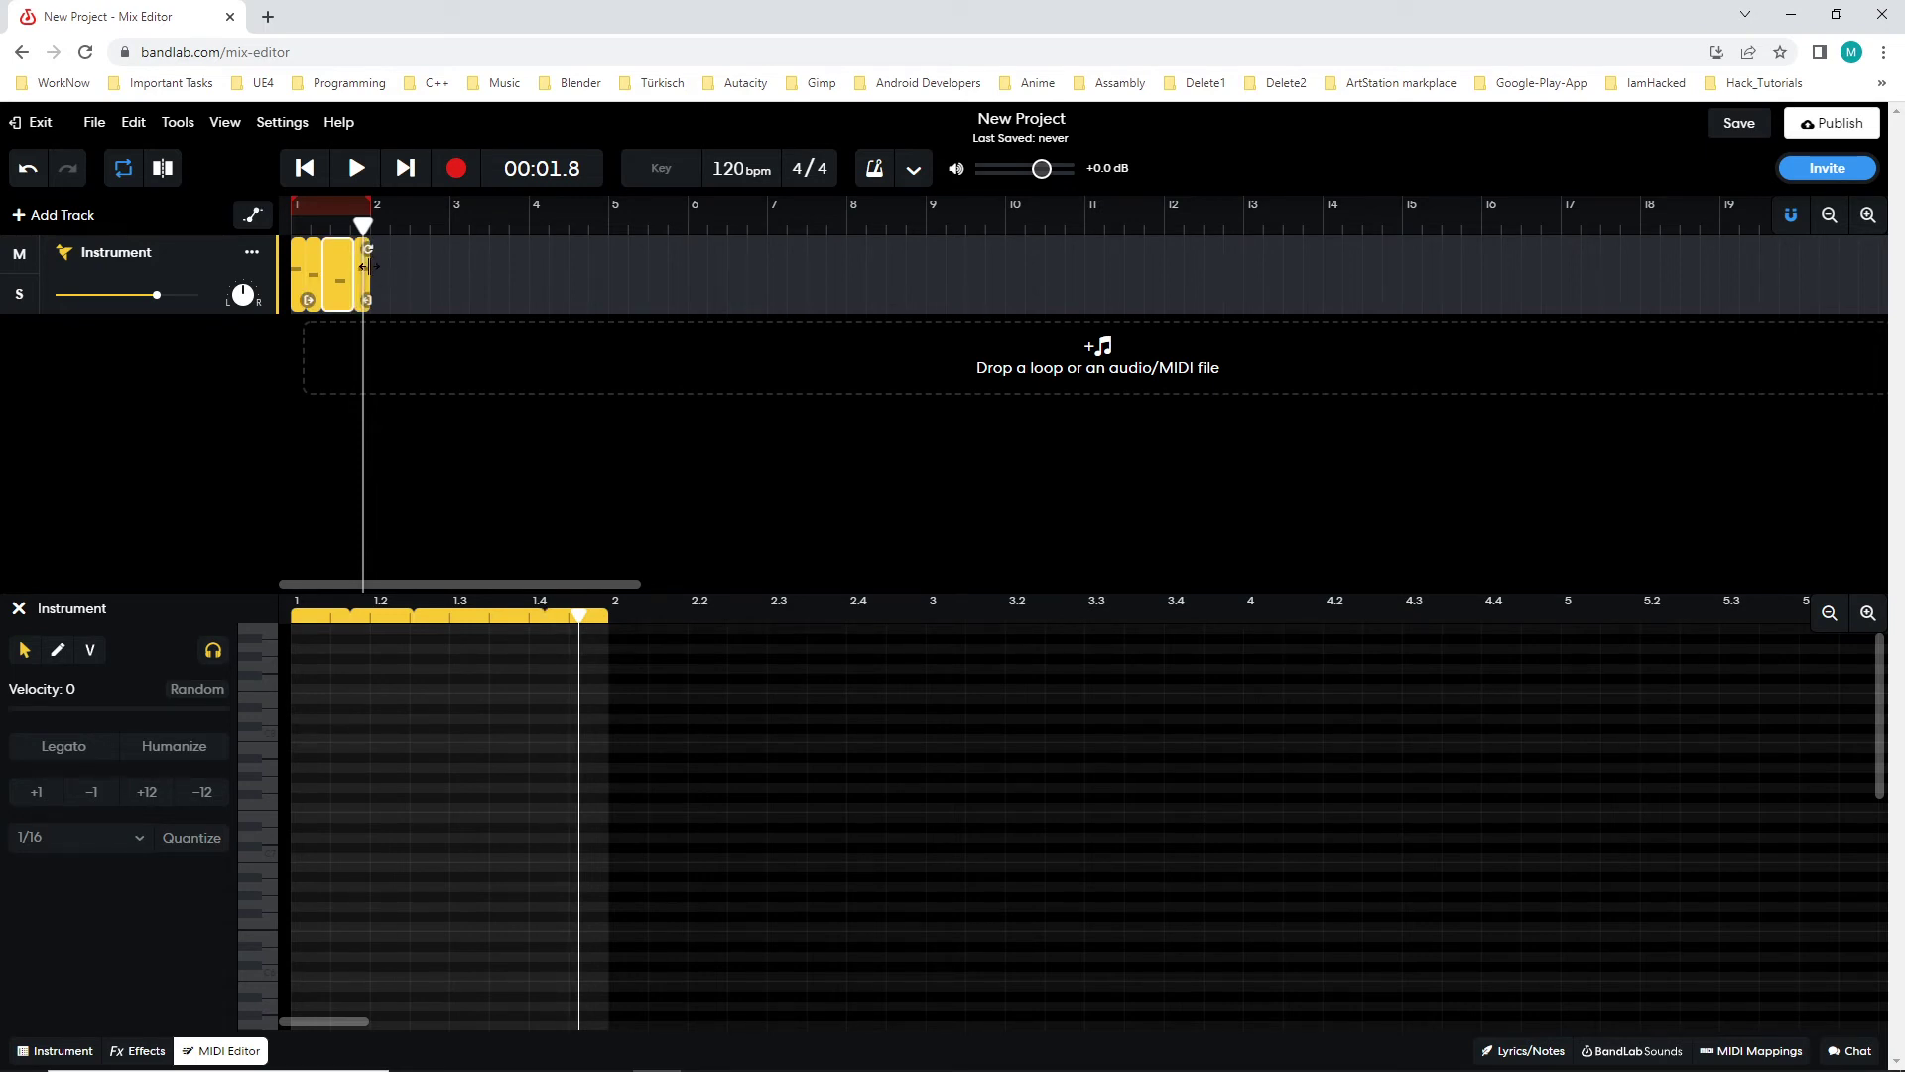
key(space)
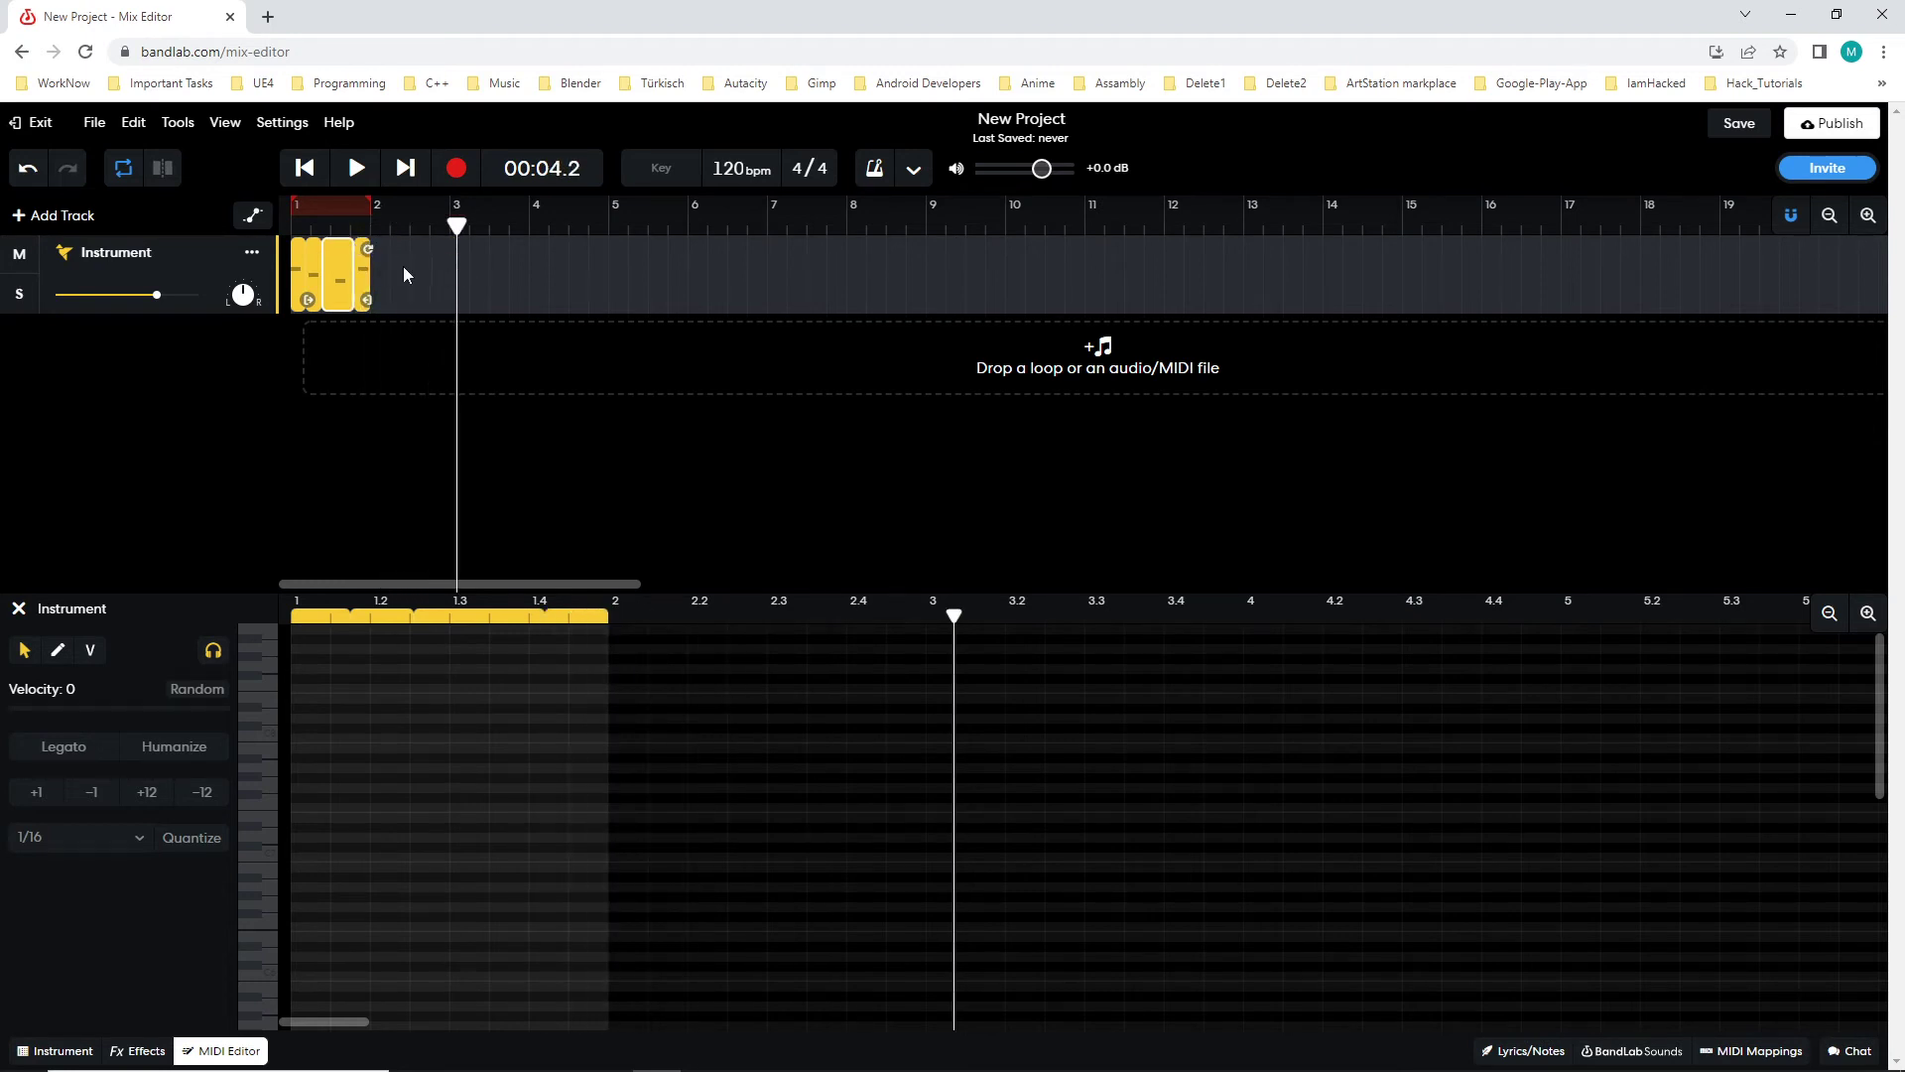
mouse_move(382, 249)
mouse_down()
mouse_move(406, 249)
mouse_move(370, 225)
mouse_up()
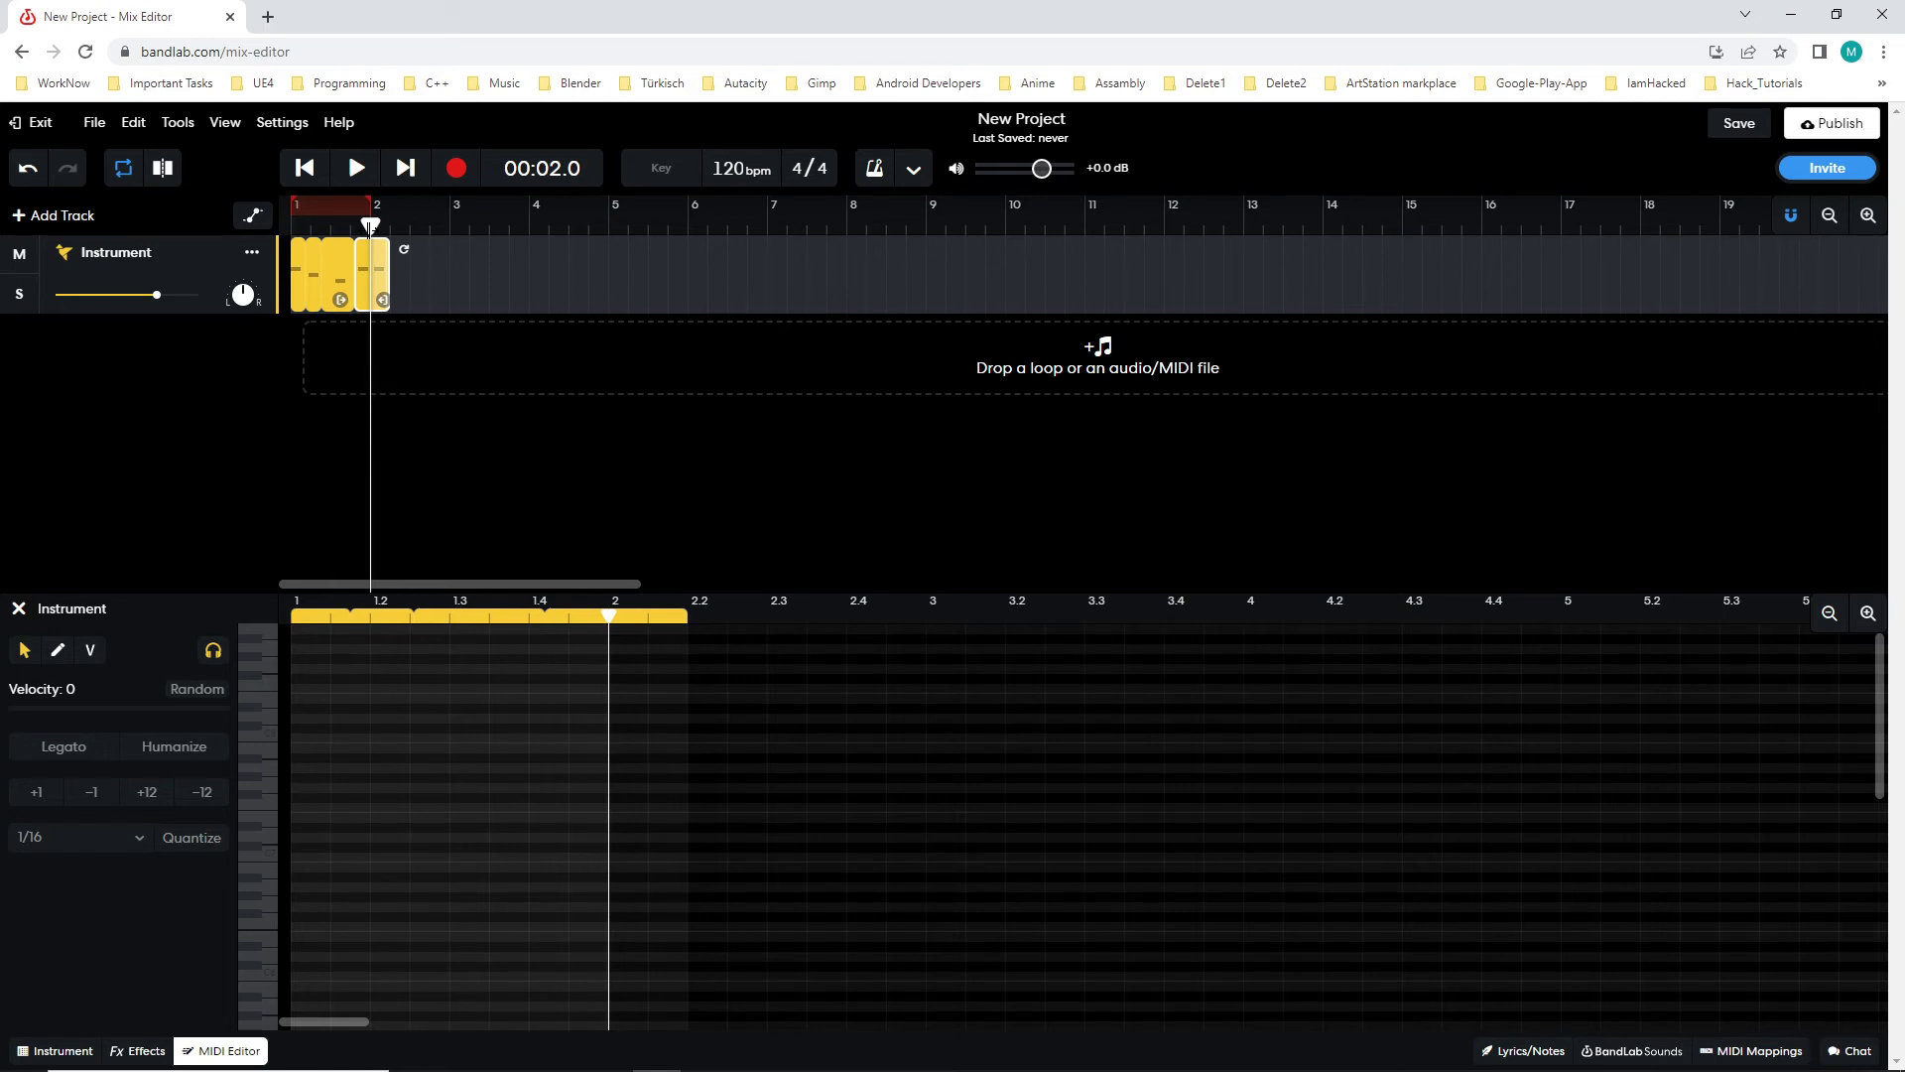
- Show the notes in the MIDI editor, remove the last region, and add a note at 1.4 on the first note's pitch
click(61, 1050)
click(230, 1053)
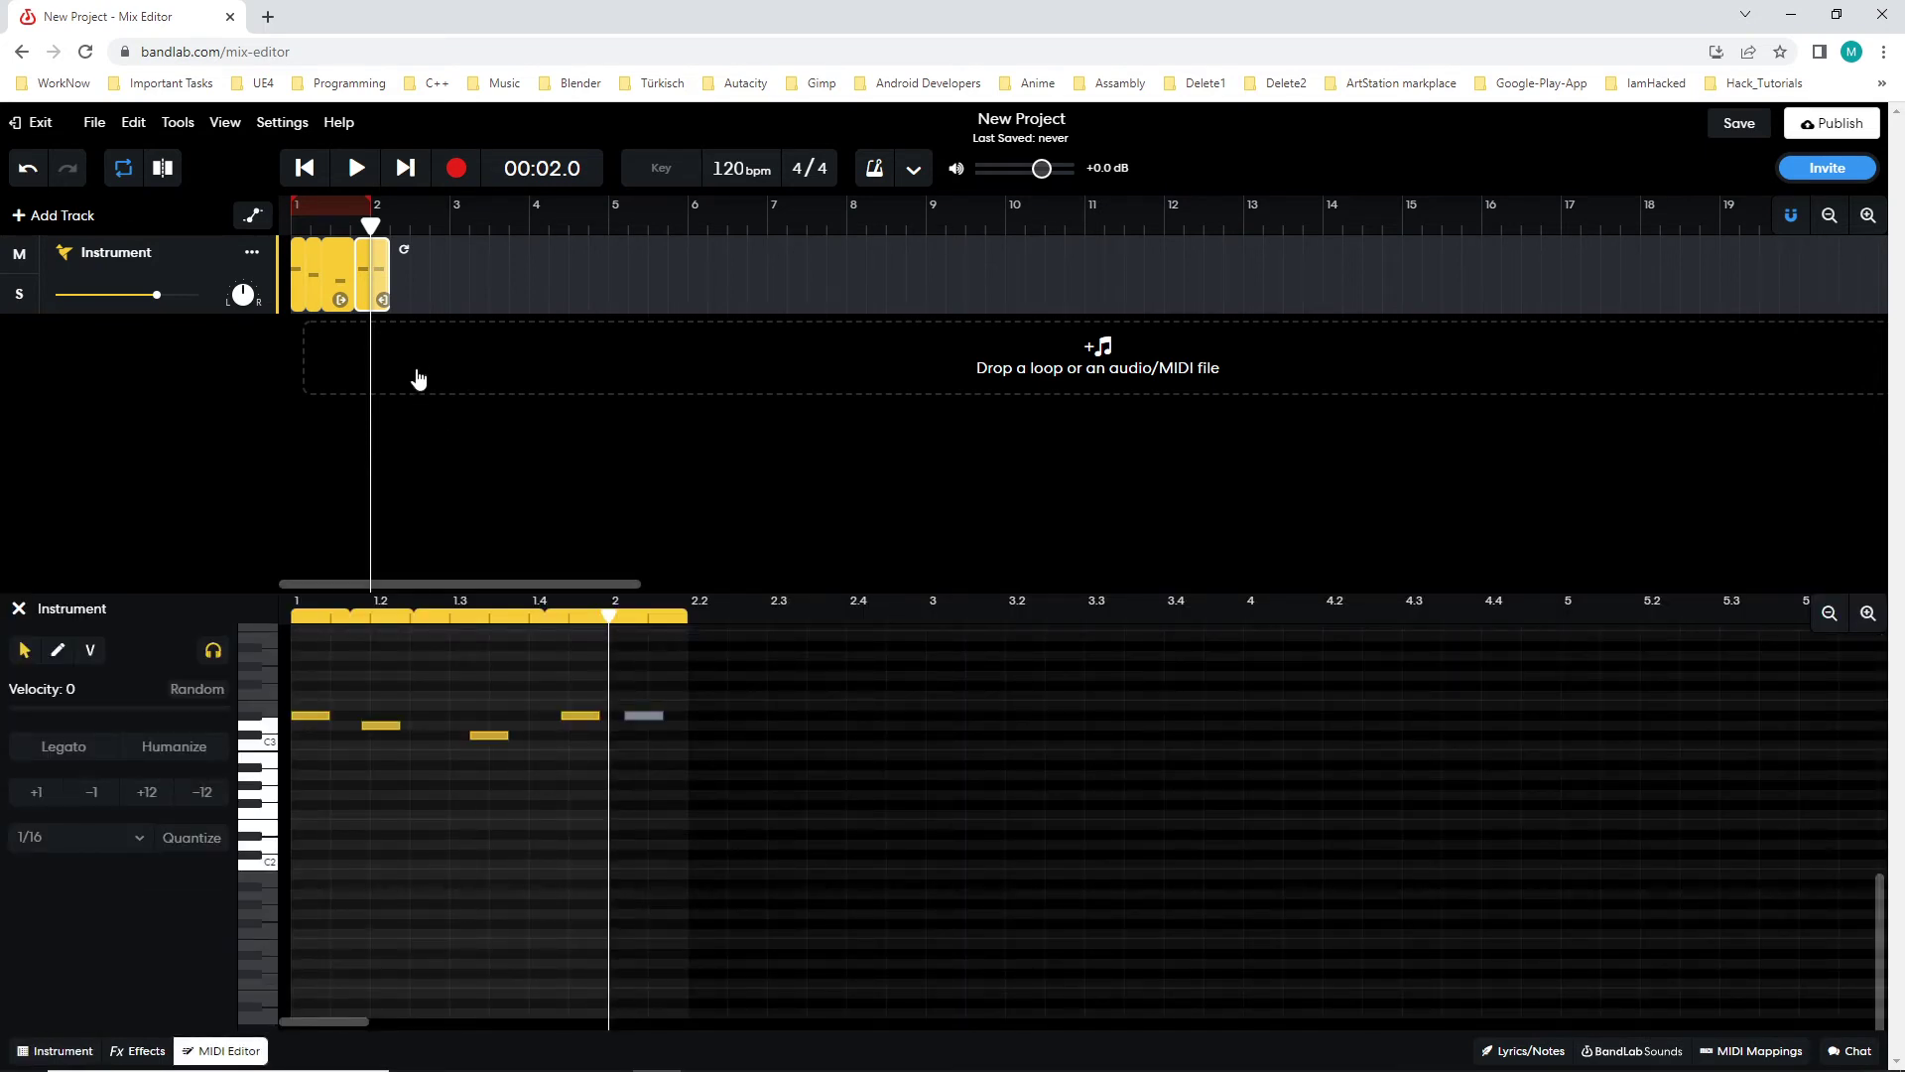
key(ctrl+z)
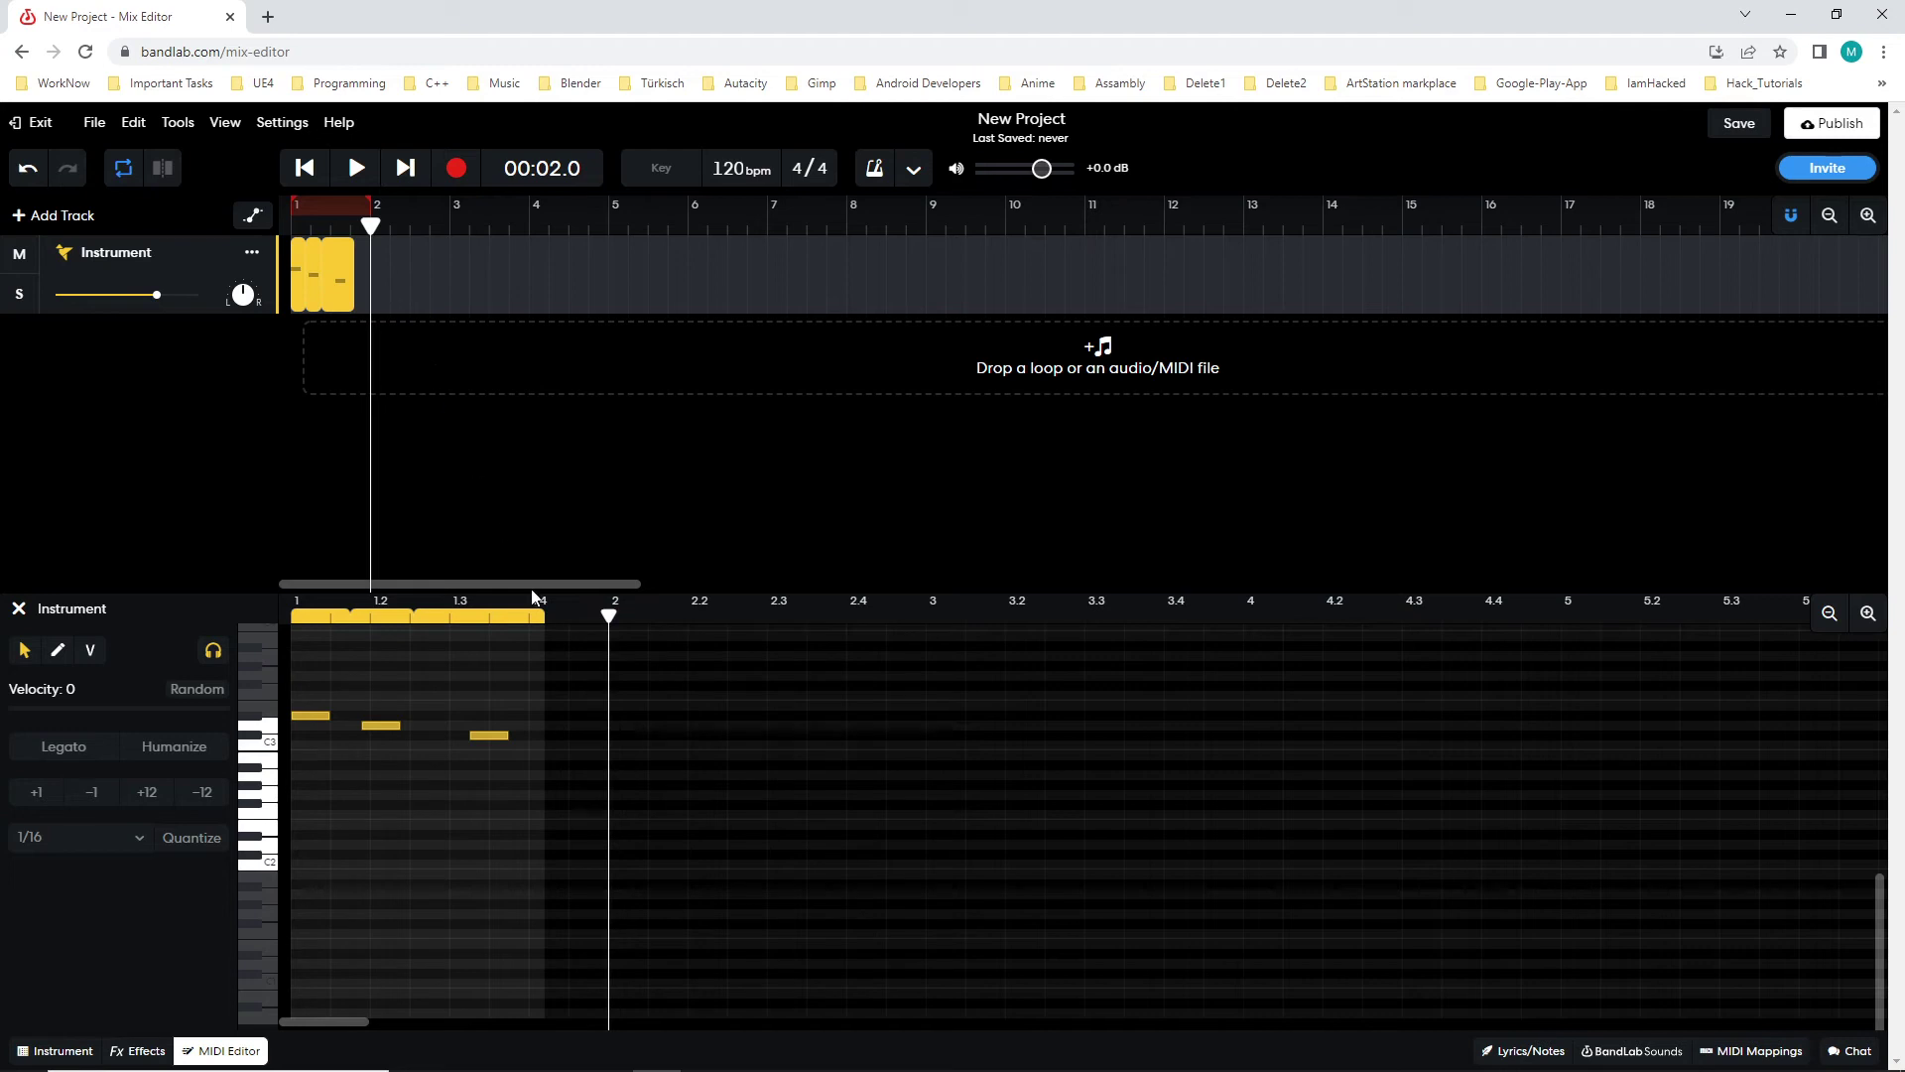
drag(608, 614, 546, 615)
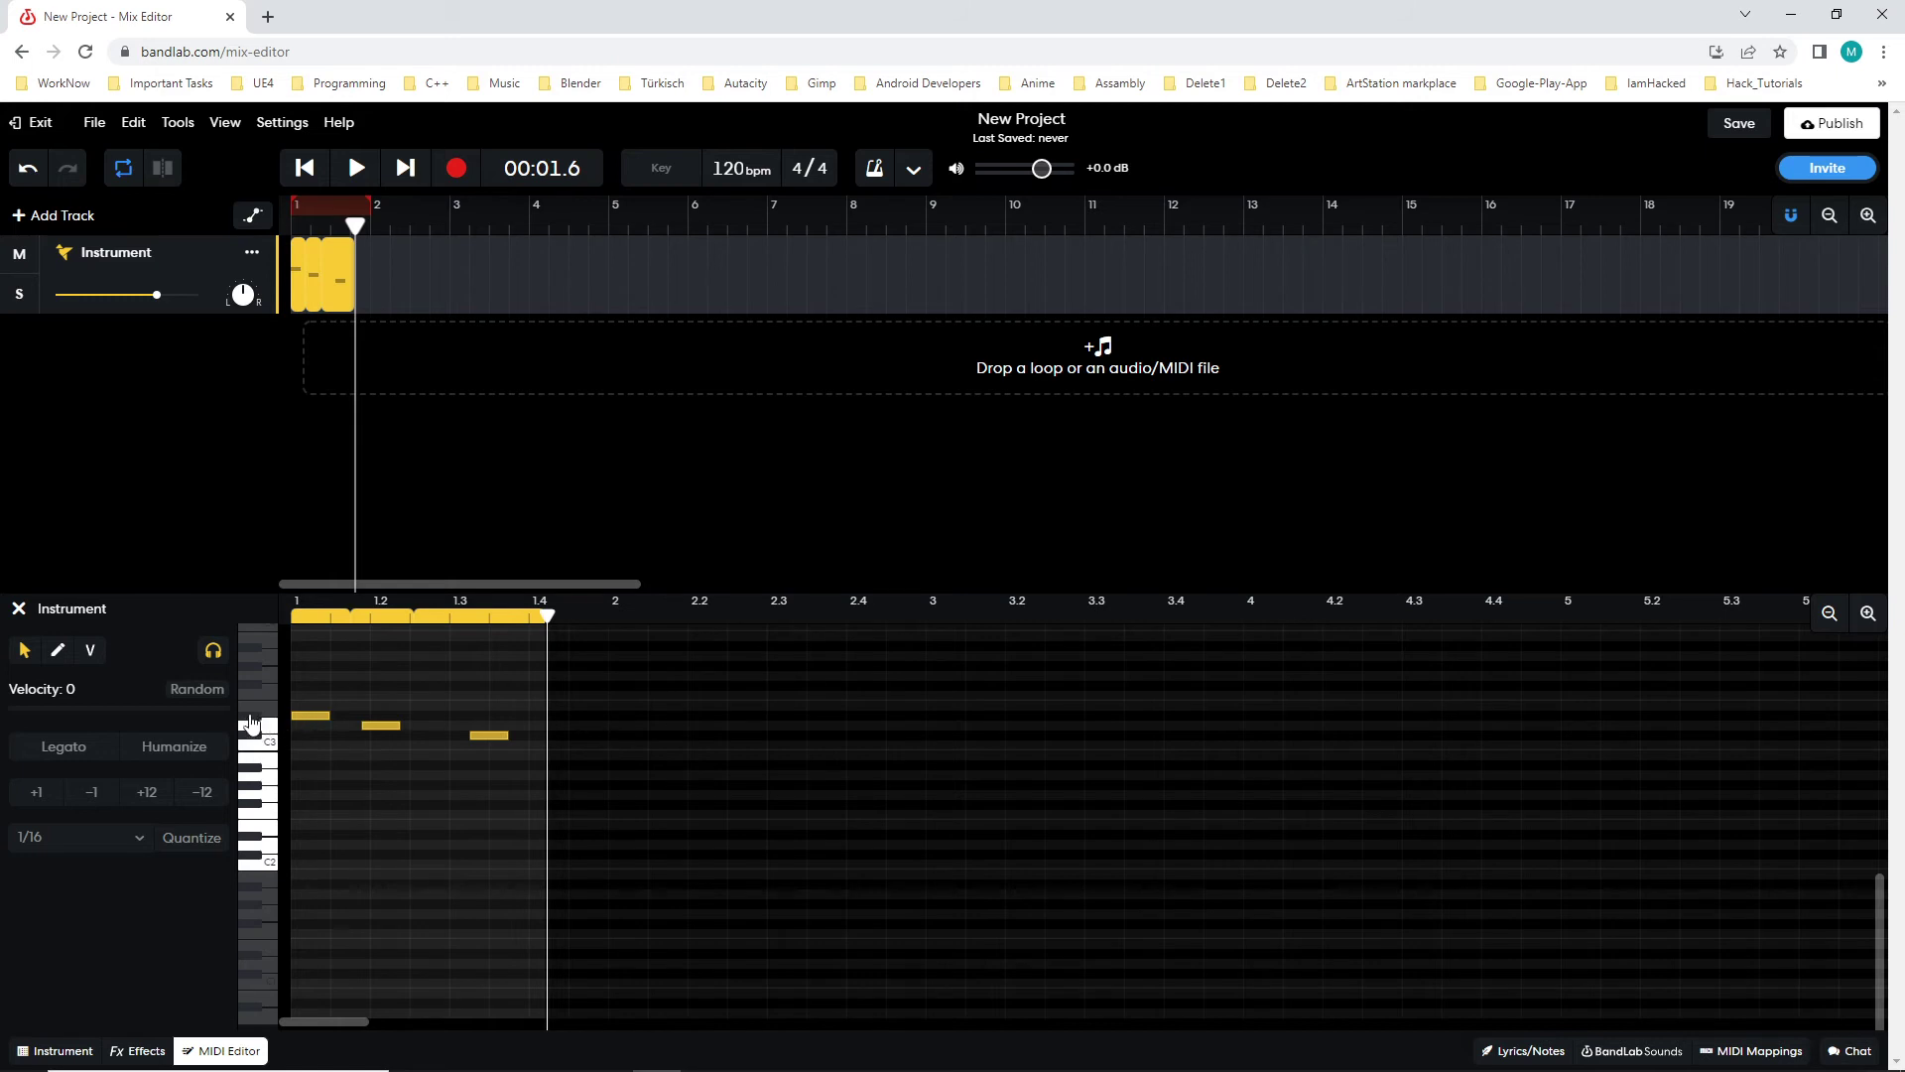
double_click(557, 714)
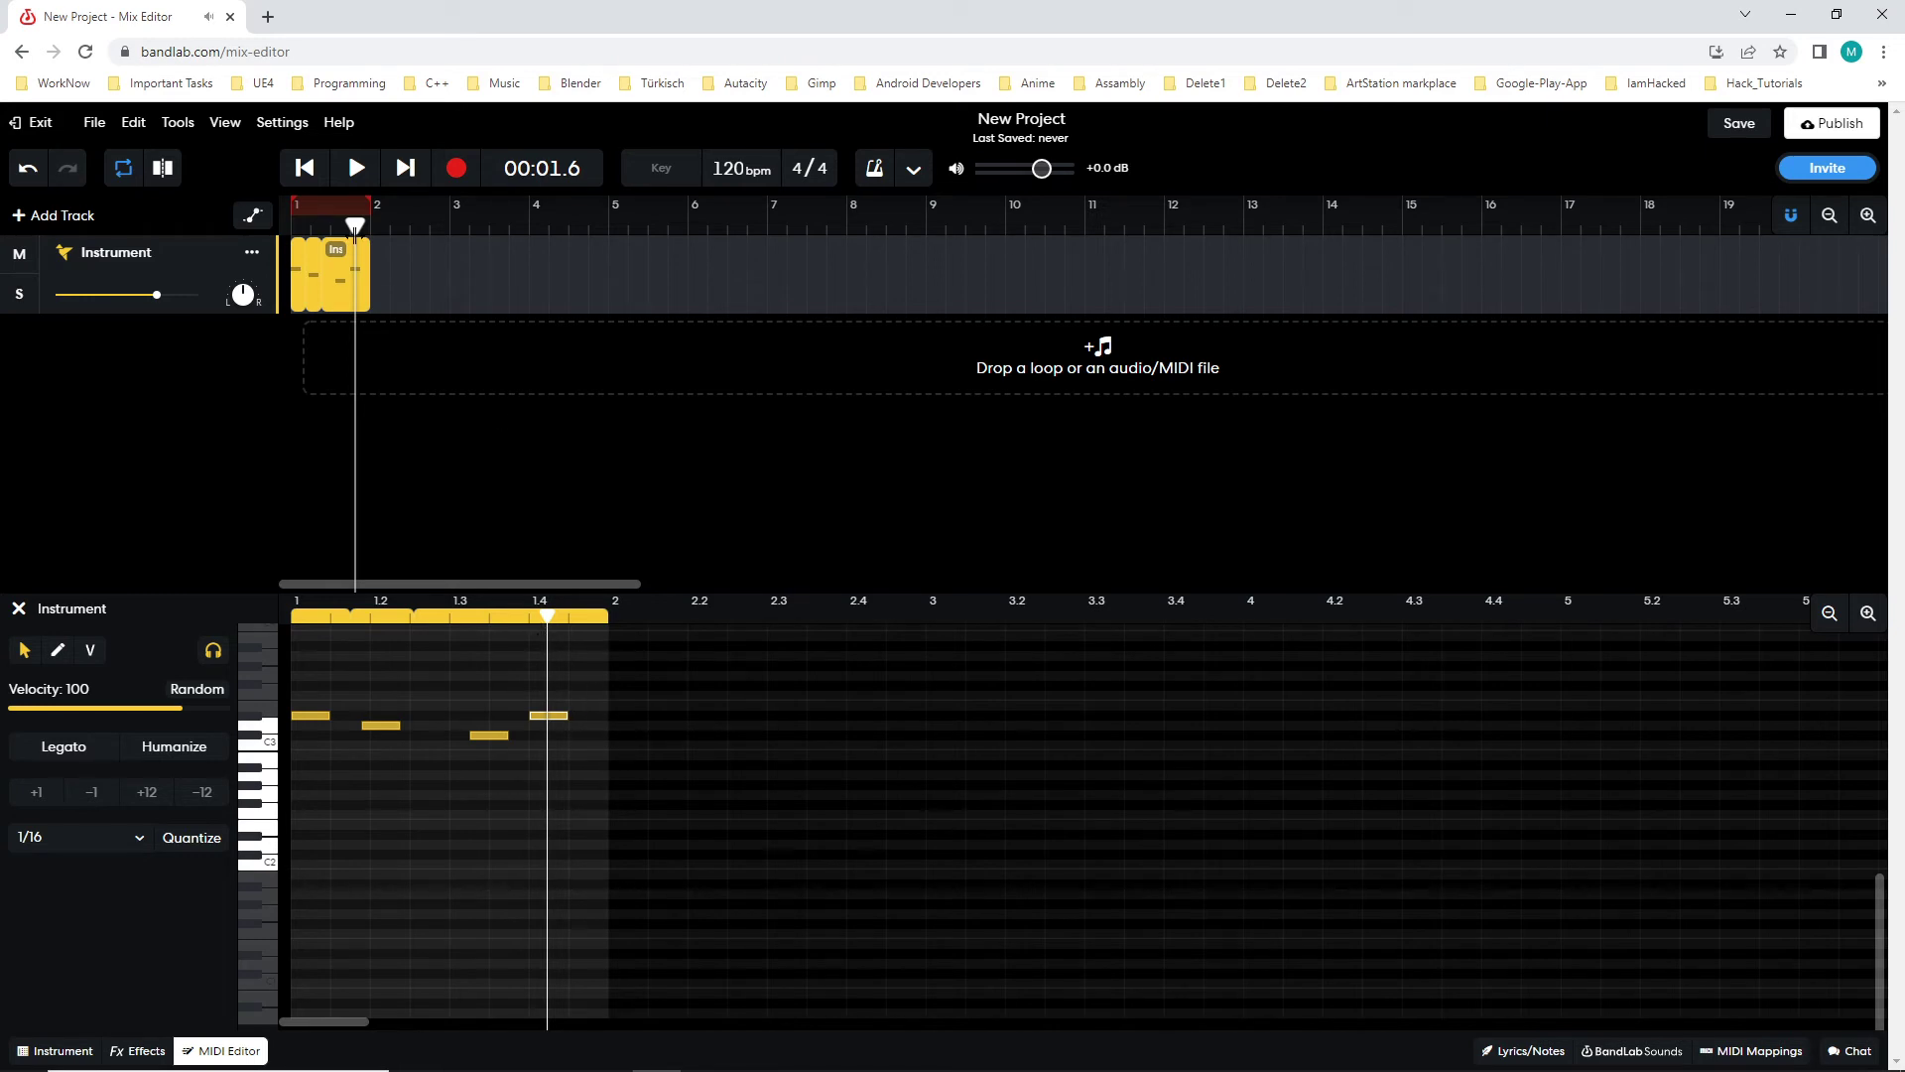
- Play the beat from the start with the new fourth note, then stop it
click(309, 167)
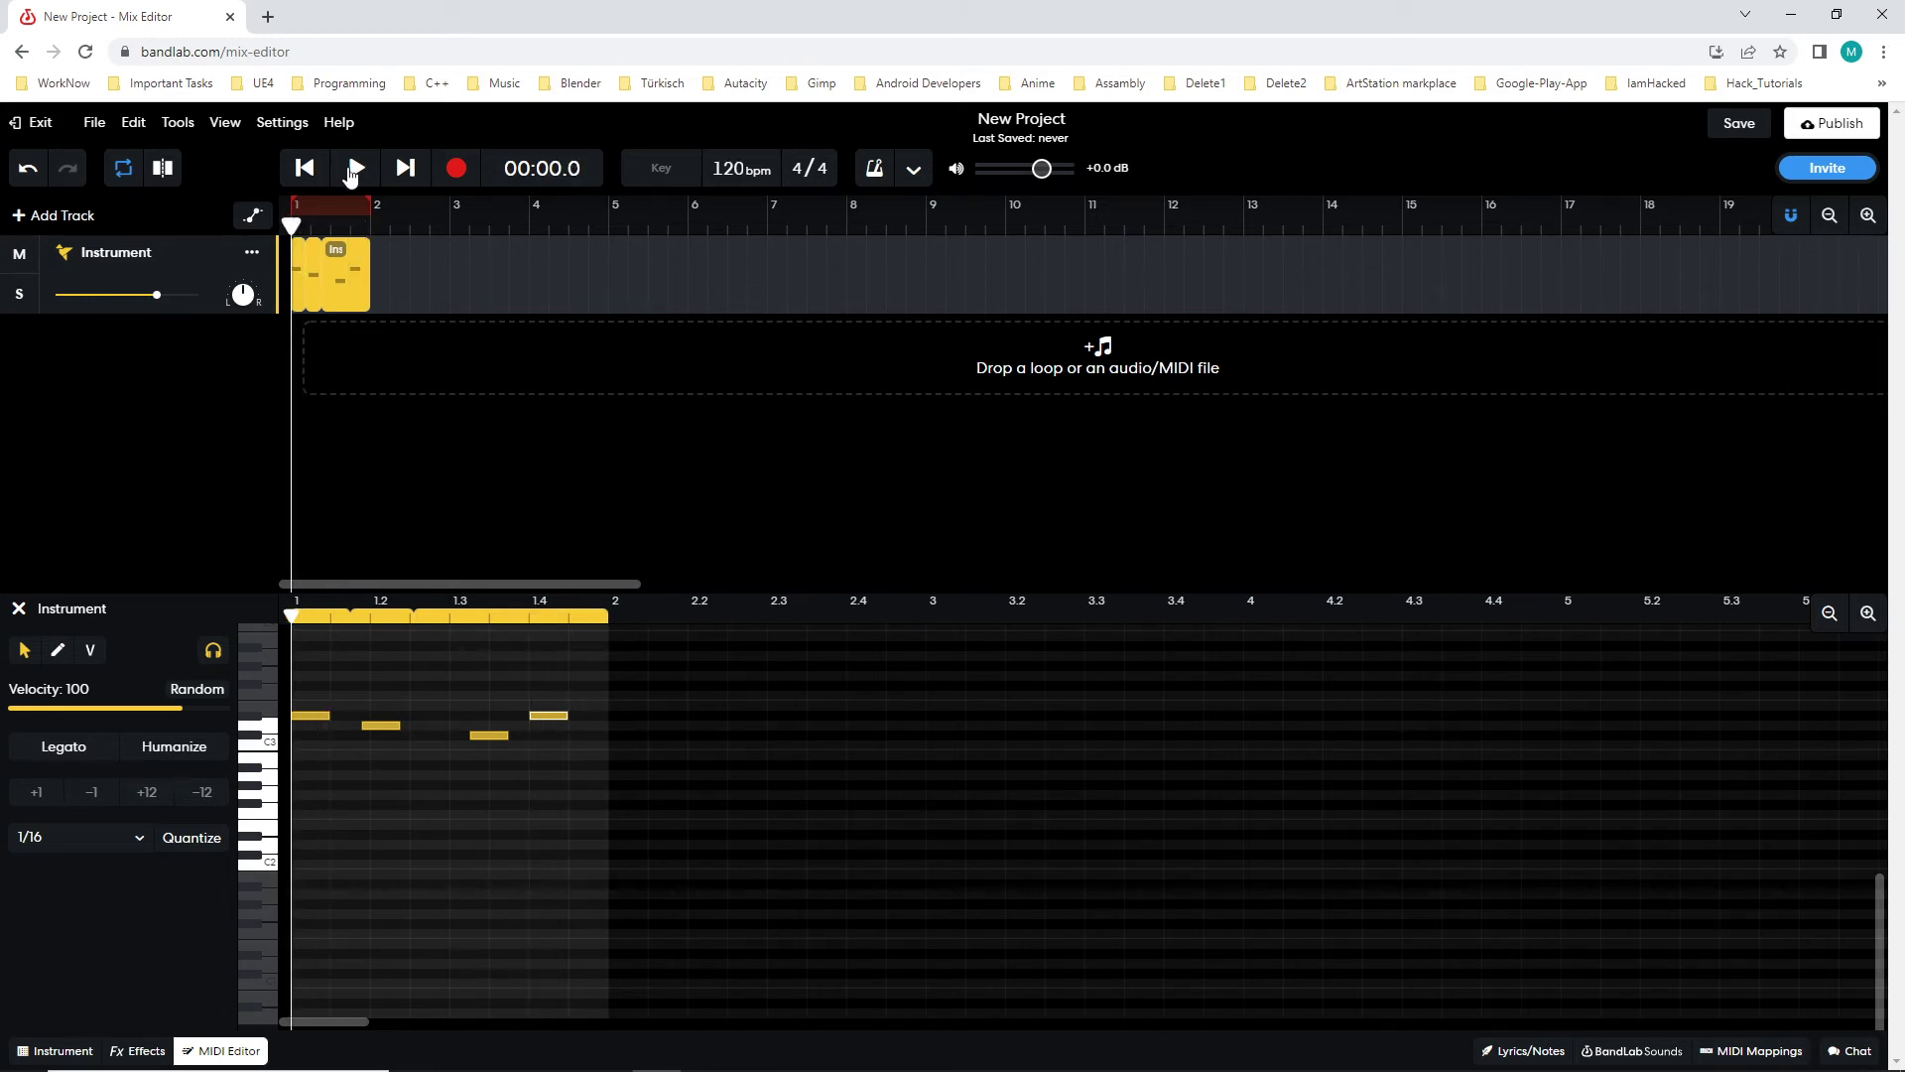
click(353, 170)
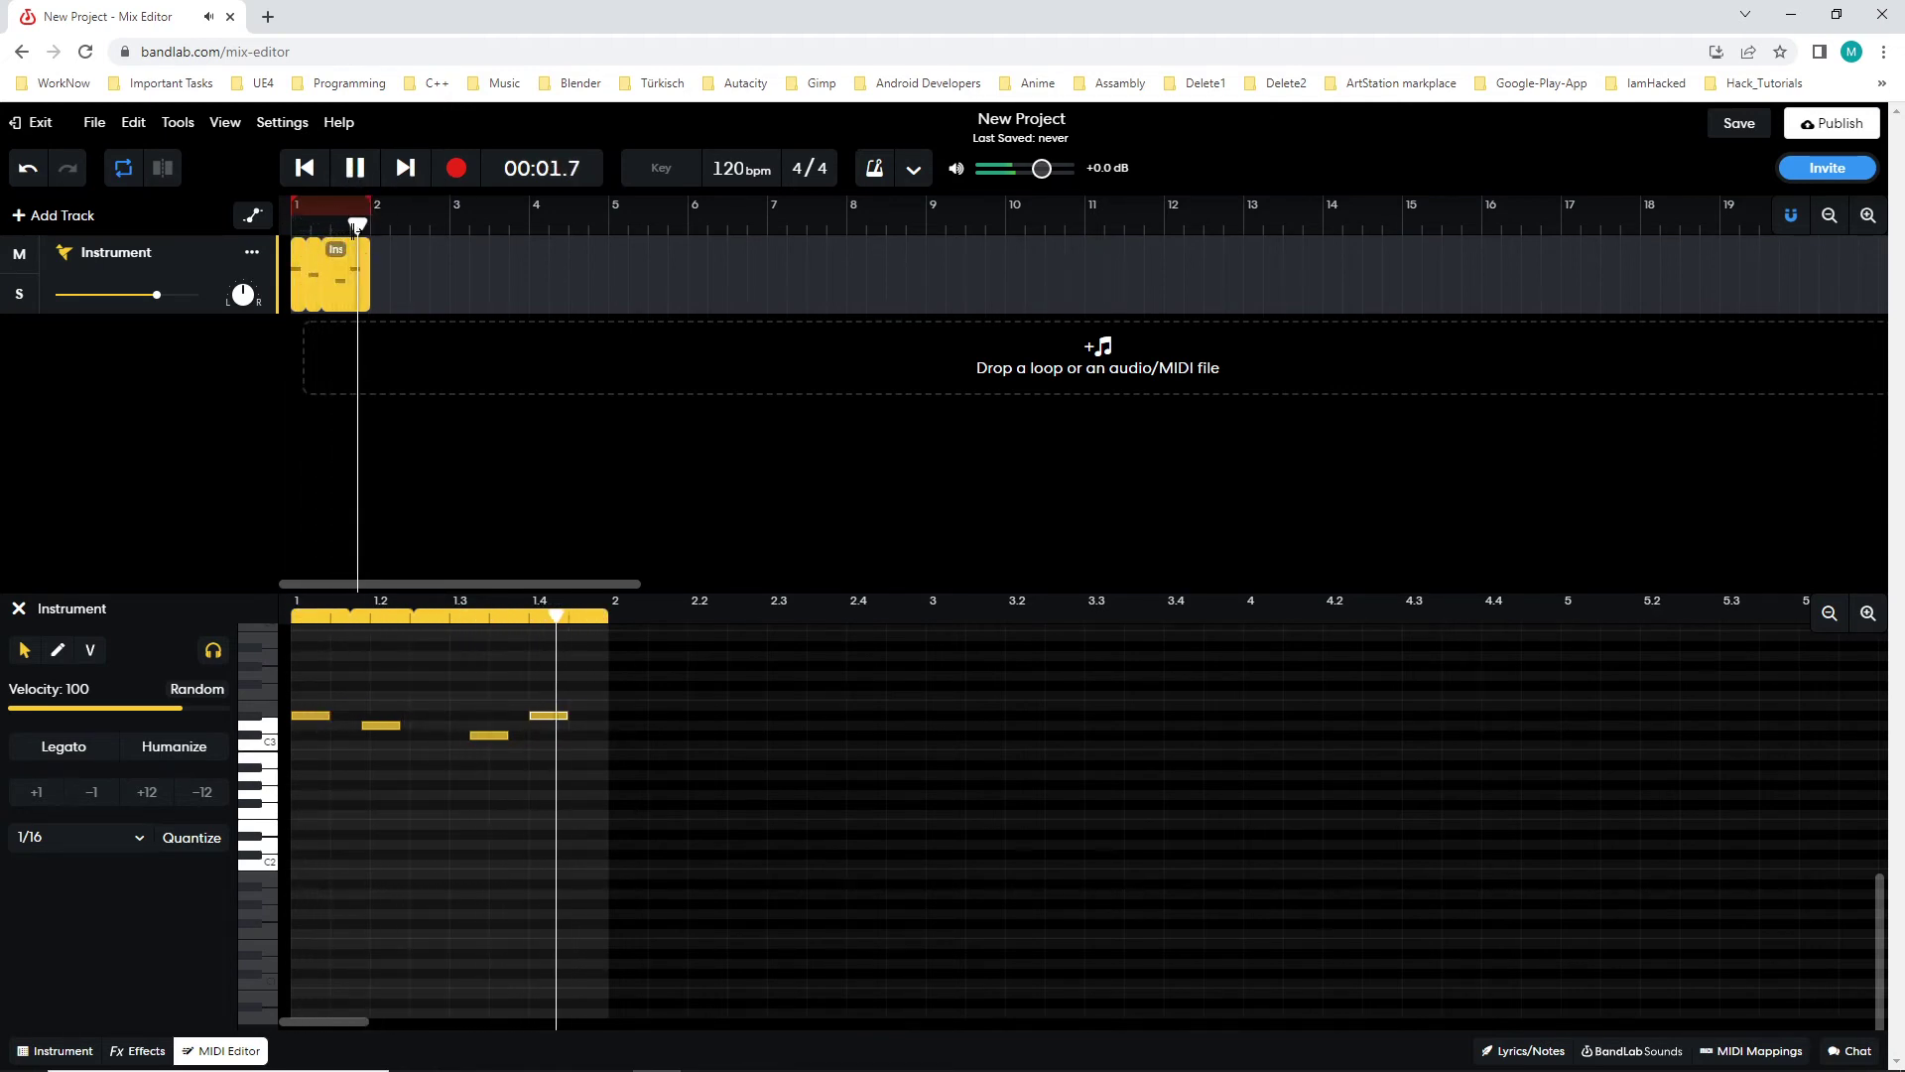
key(space)
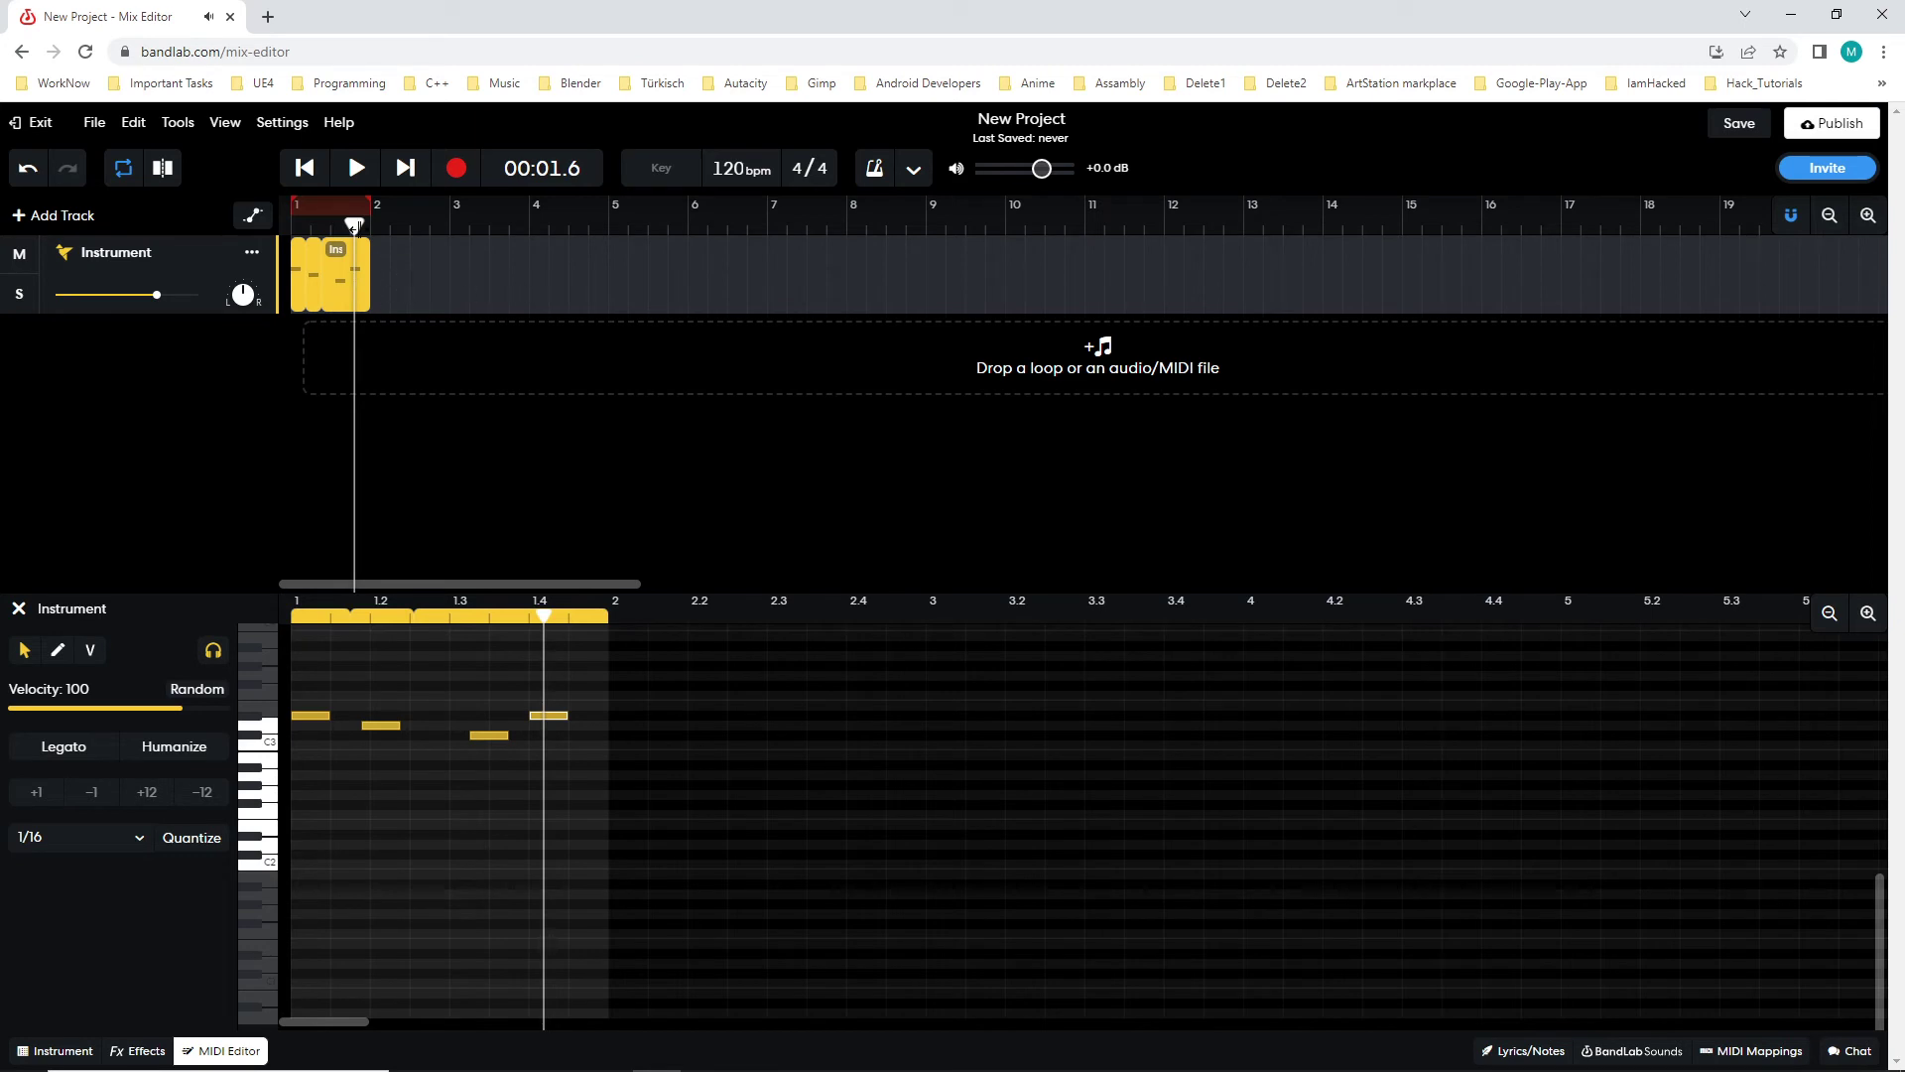
- Lengthen the last region slightly past the start of bar 2 and play the loop to check it
click(352, 226)
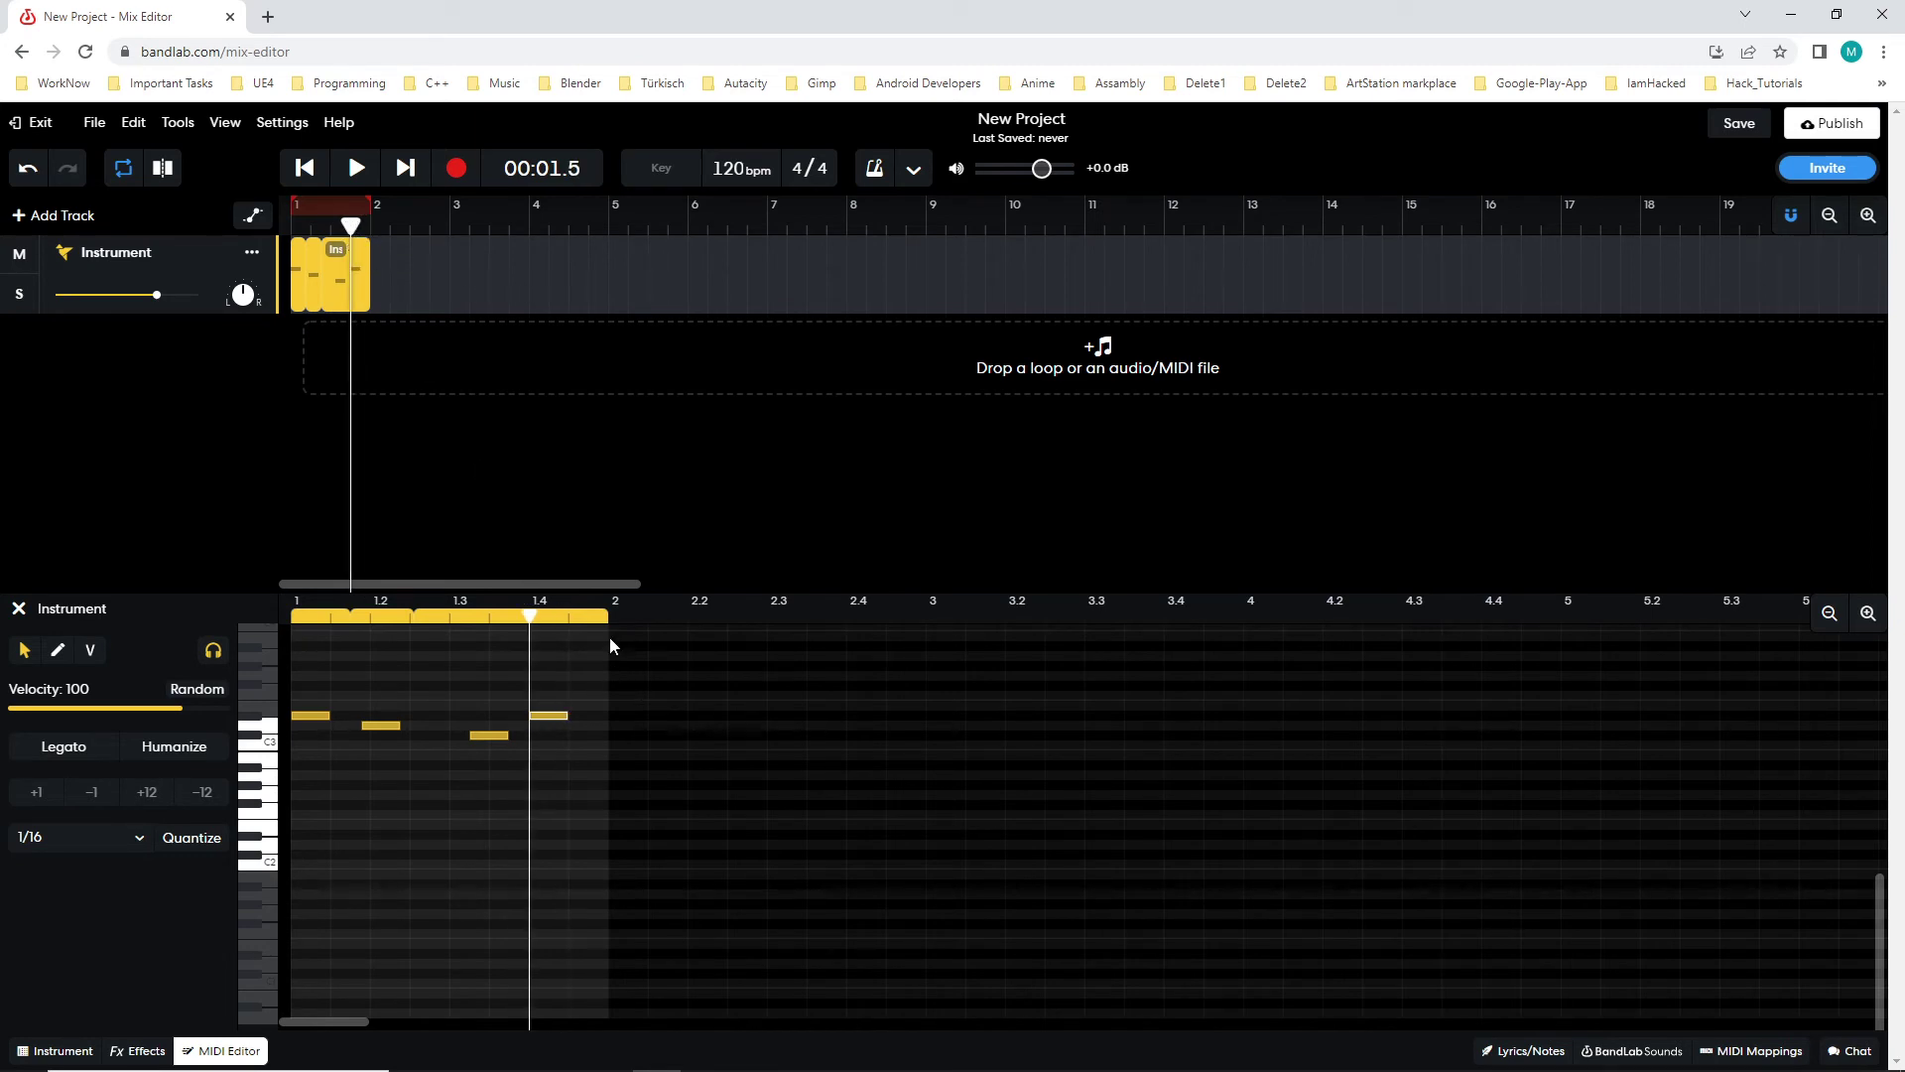
drag(606, 661, 659, 728)
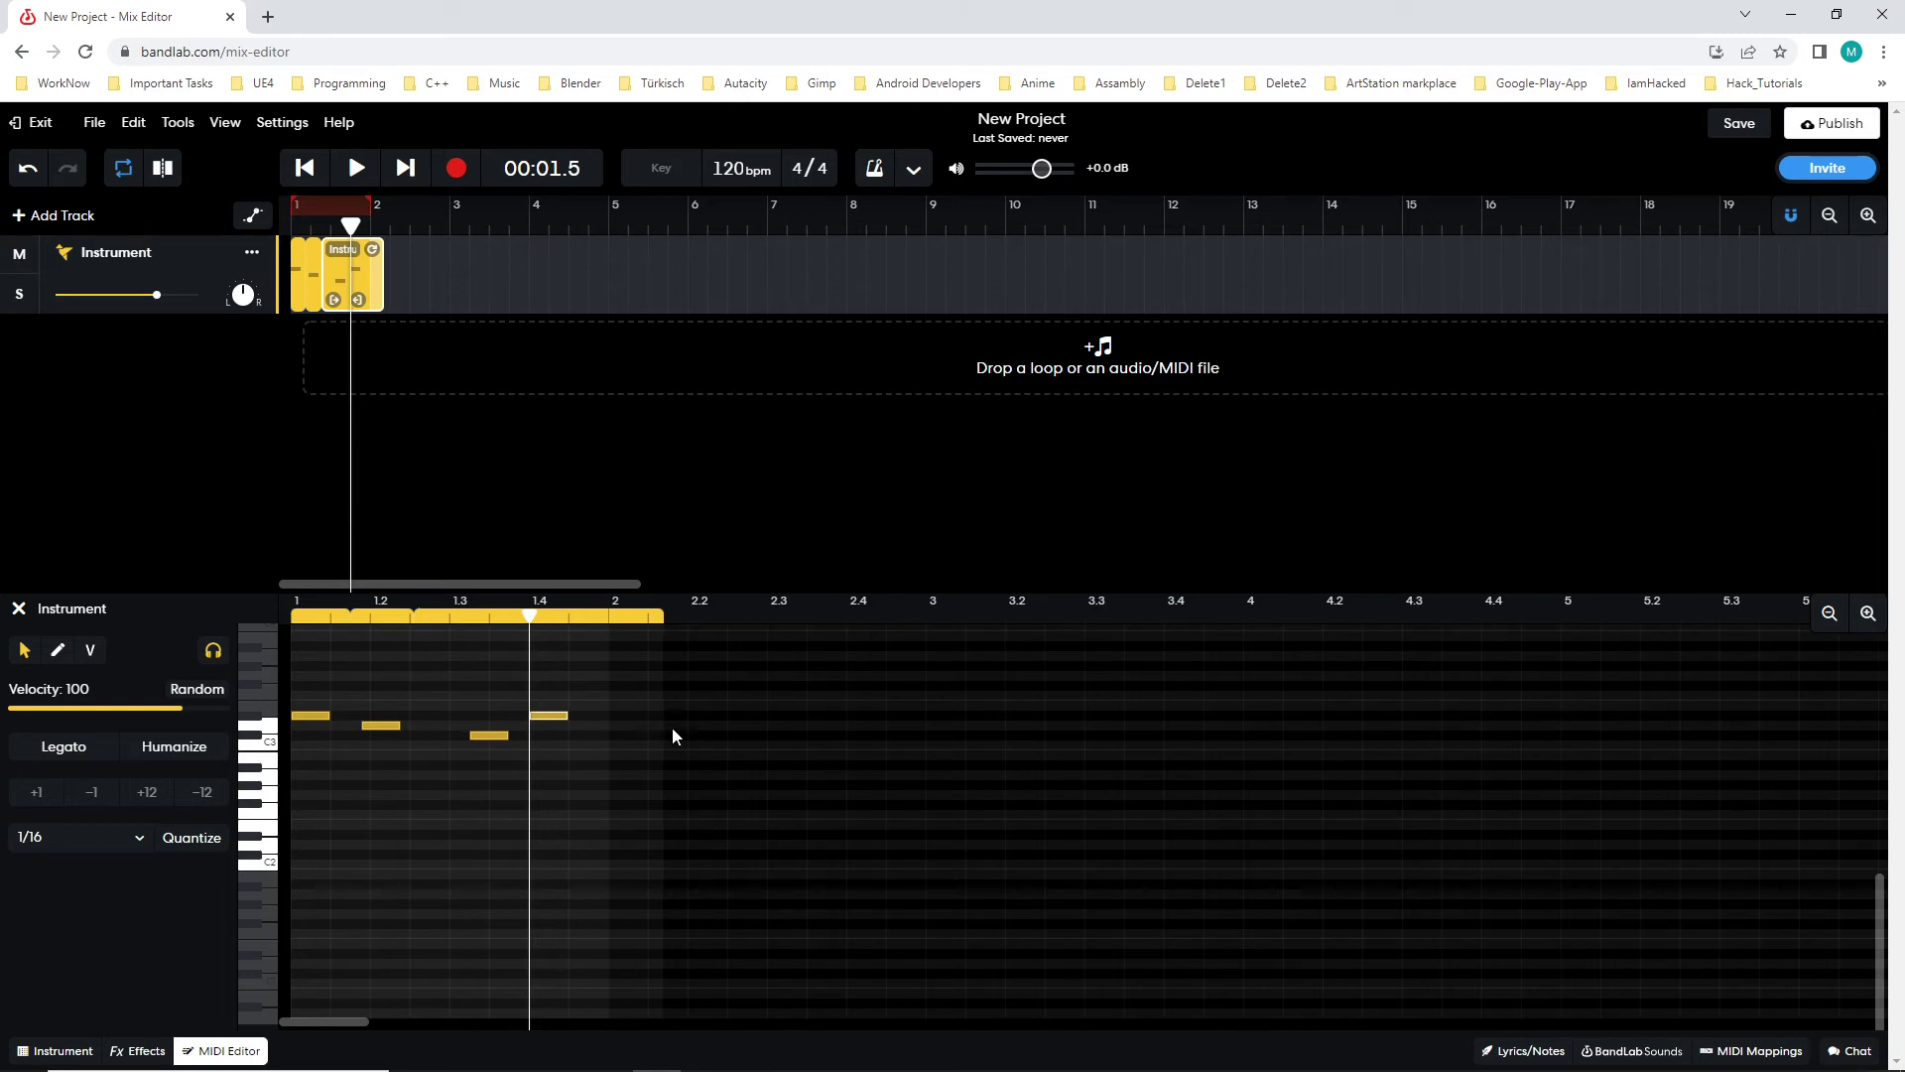
key(space)
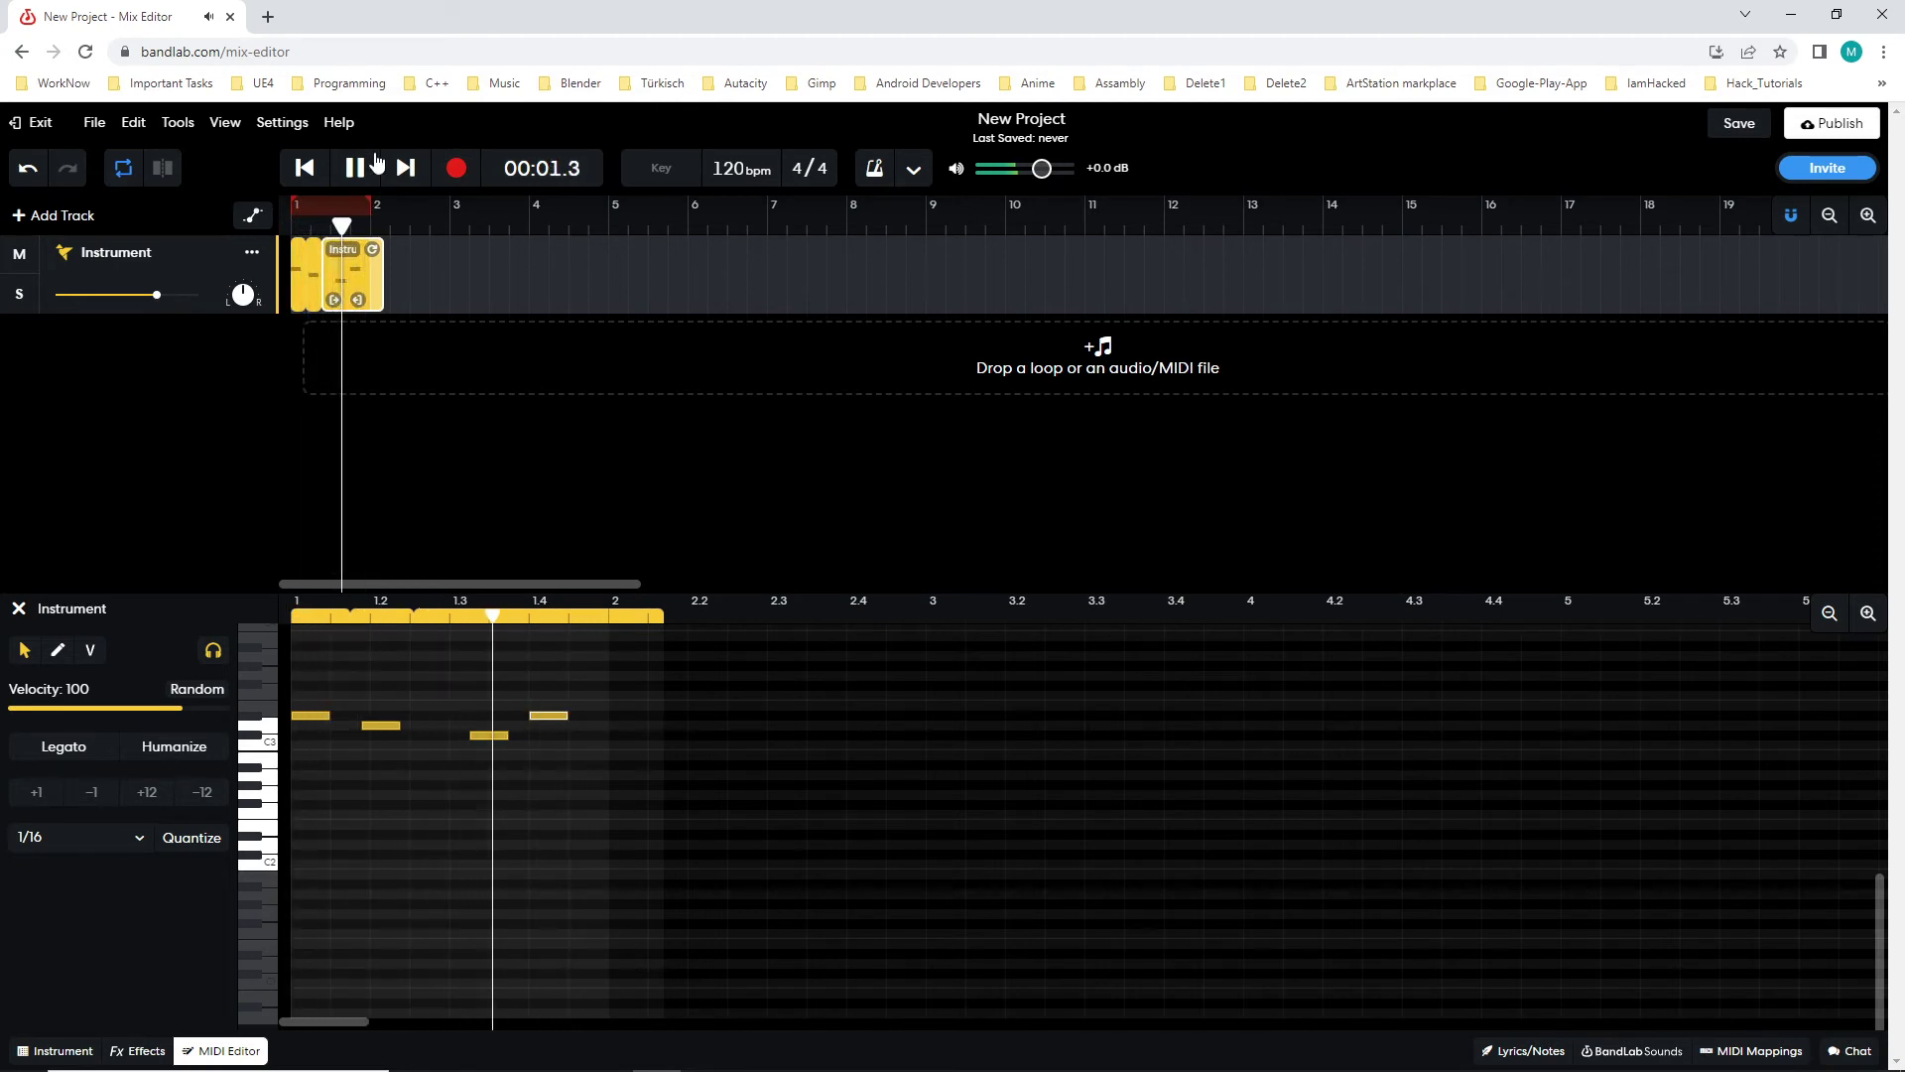
key(space)
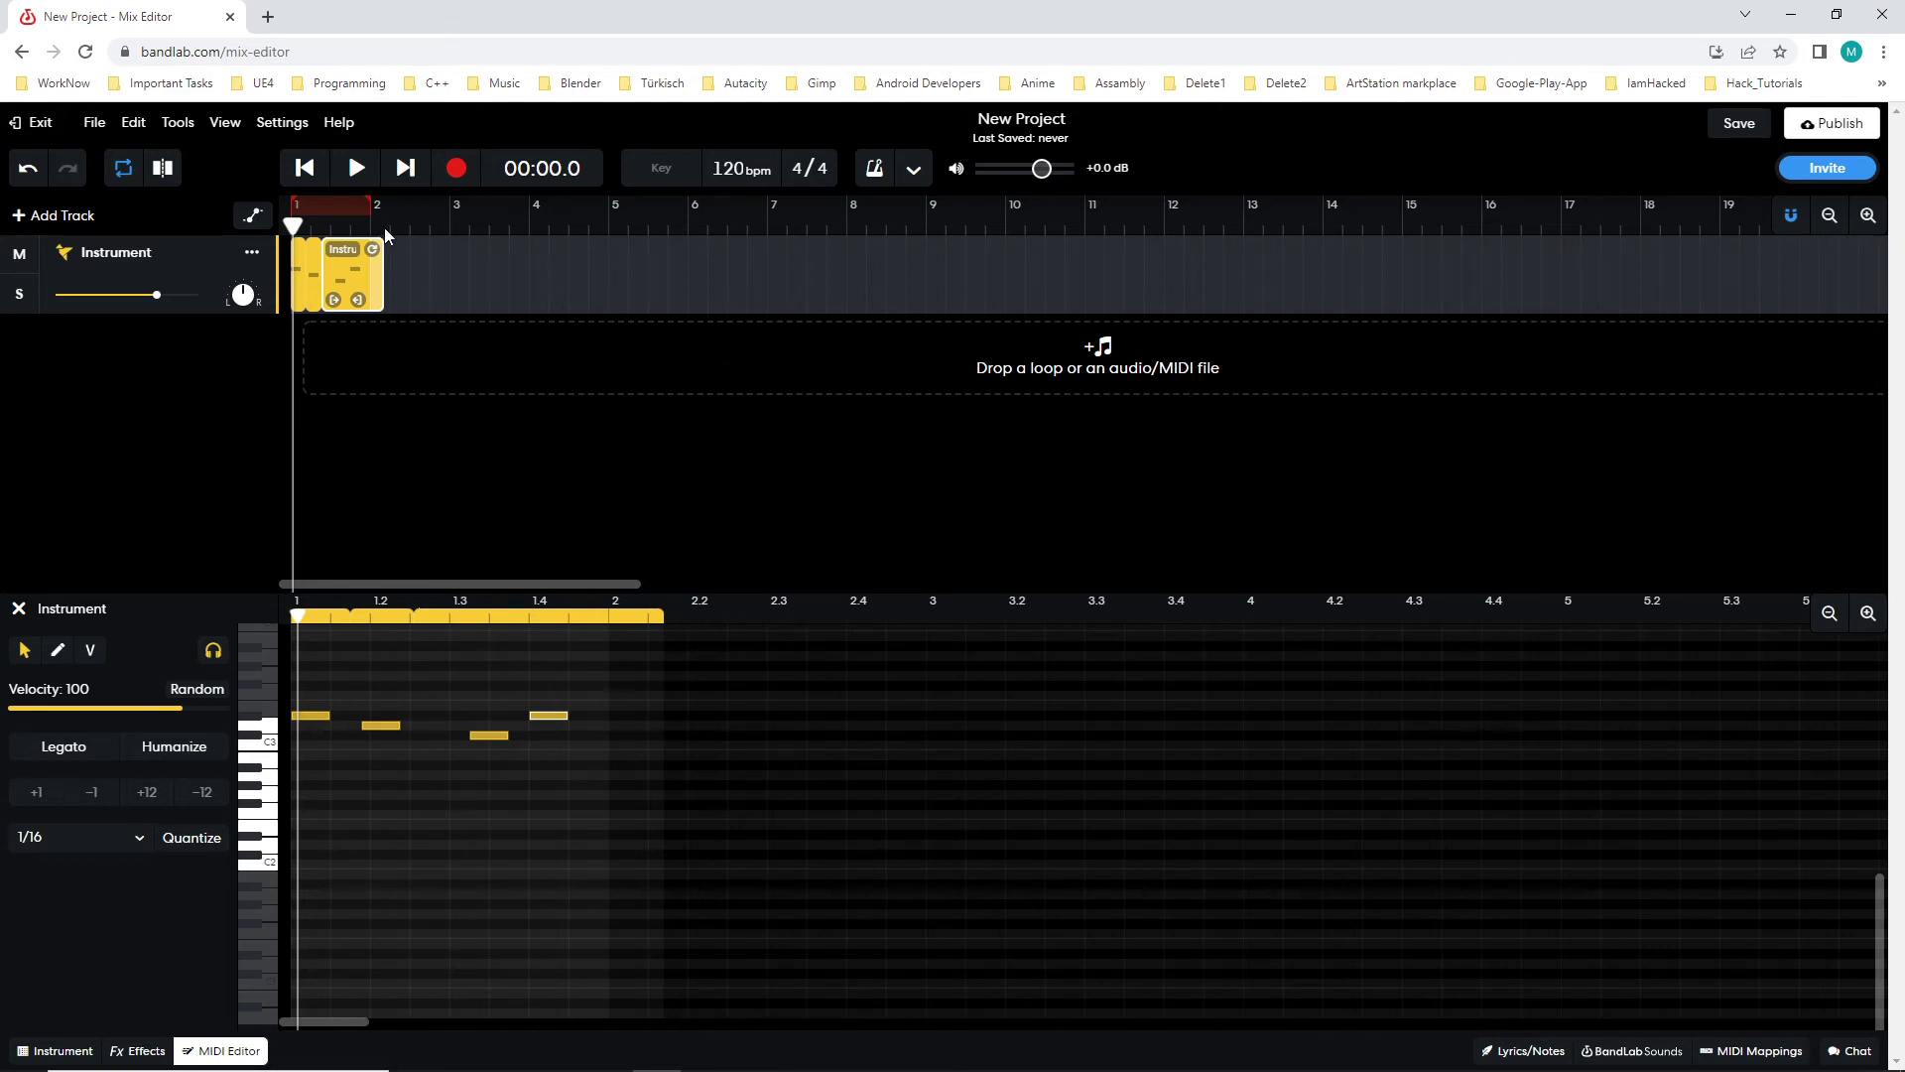
- Trim the last region back to the start of bar 2 and play with the loop range extended to bar 4
drag(370, 211, 514, 217)
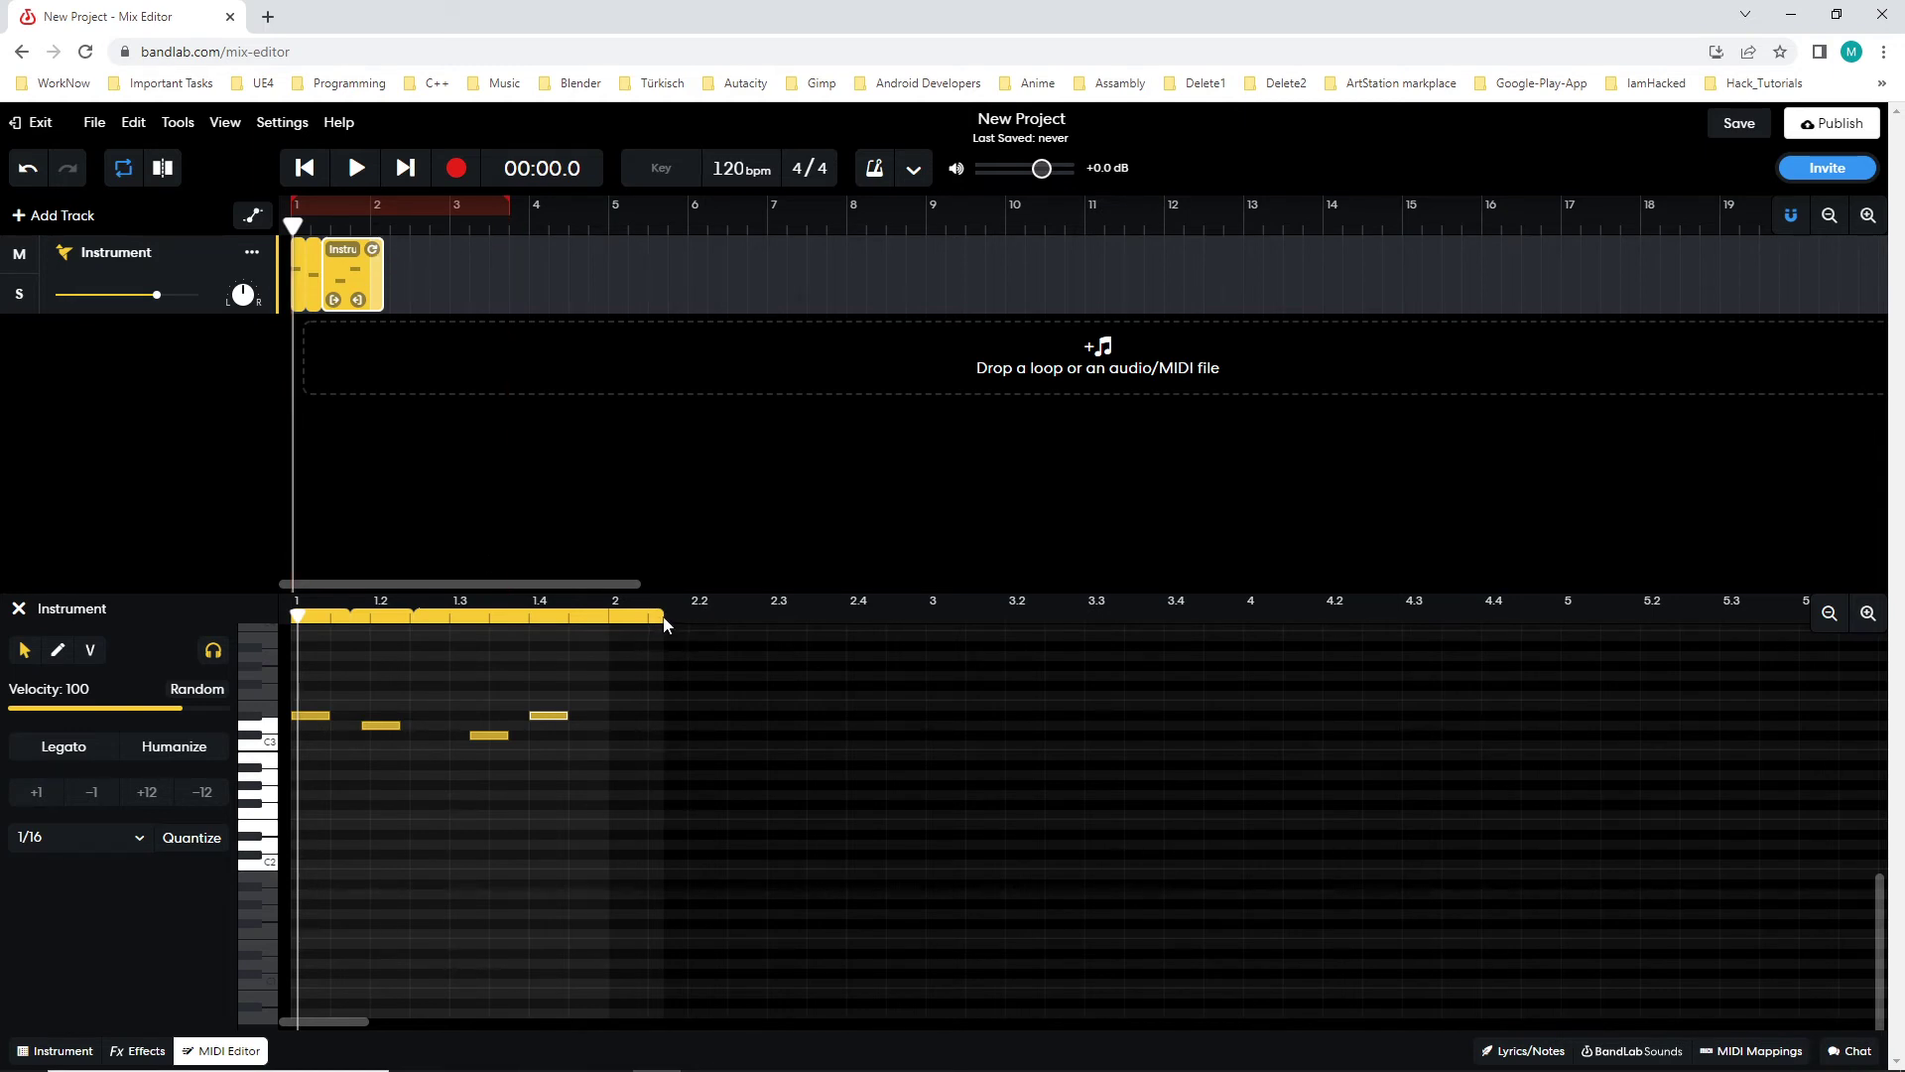
drag(377, 253, 363, 252)
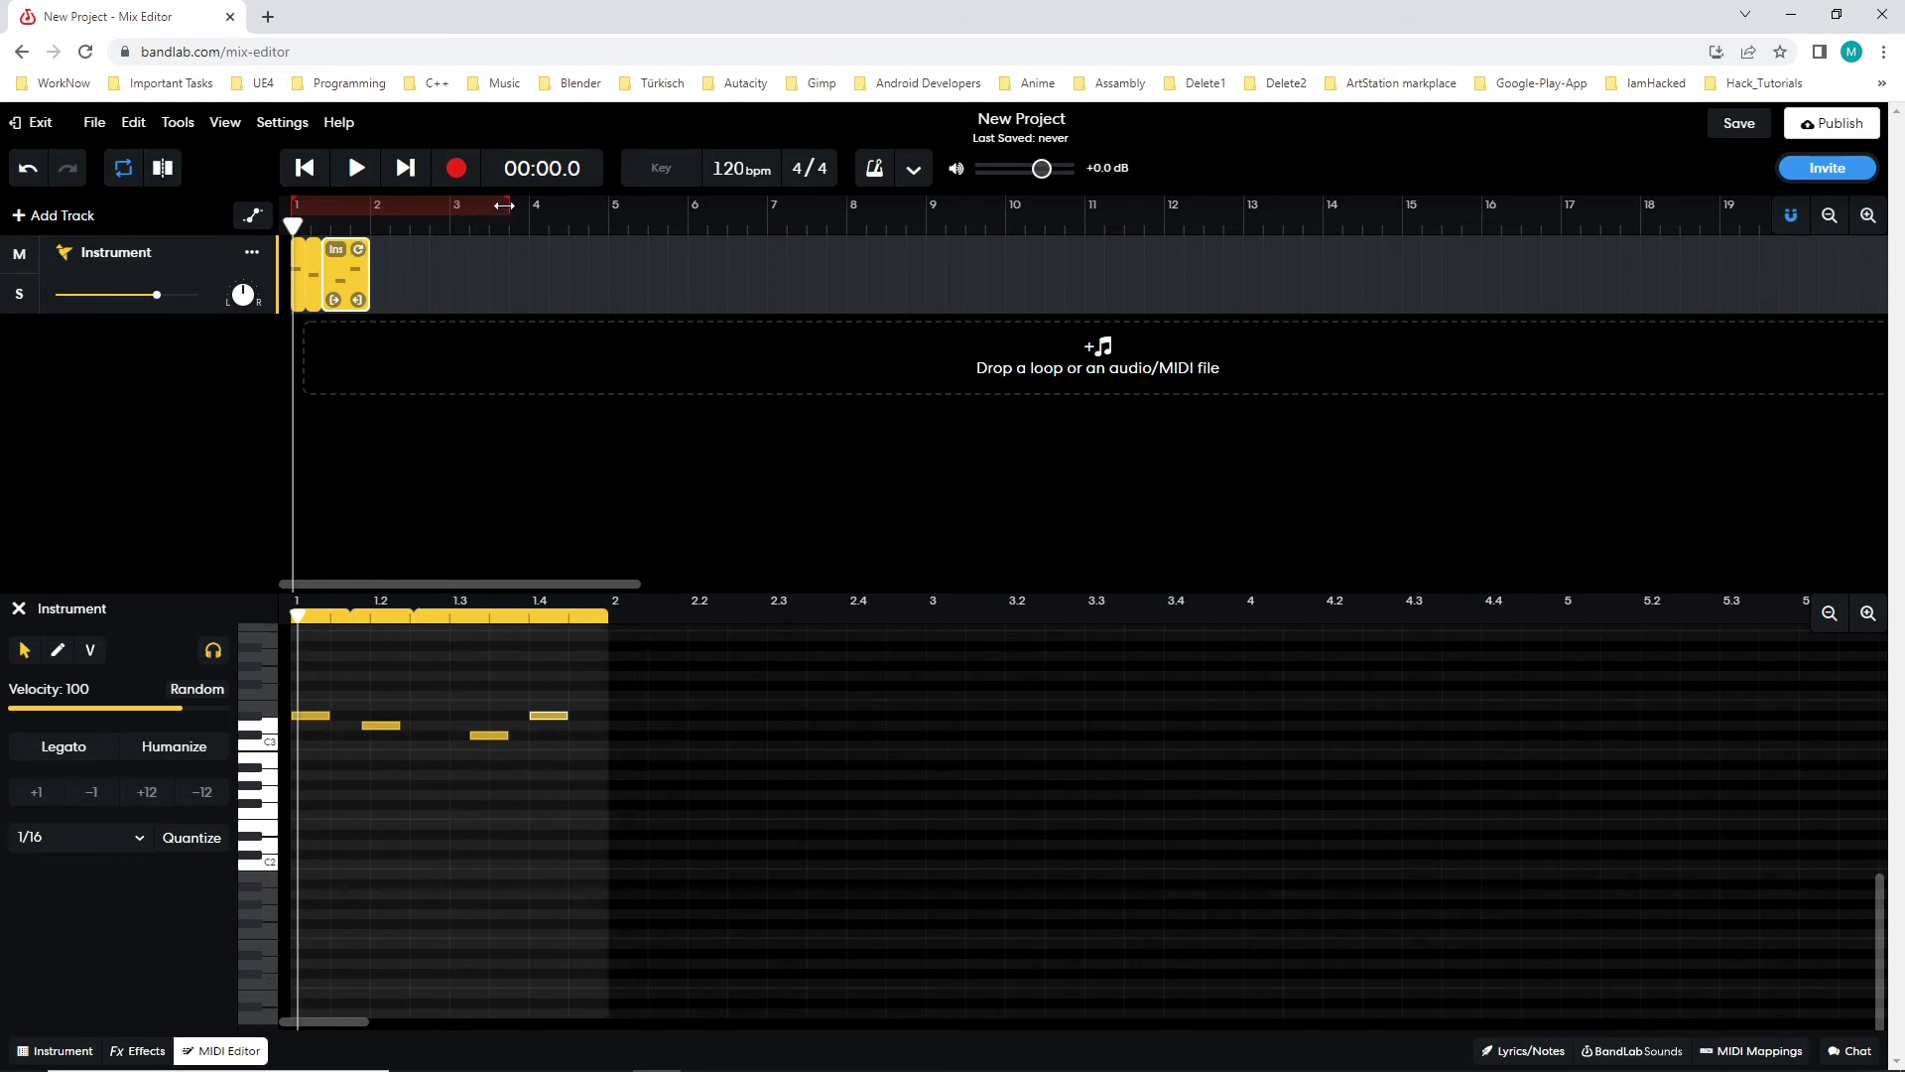
drag(504, 205, 525, 207)
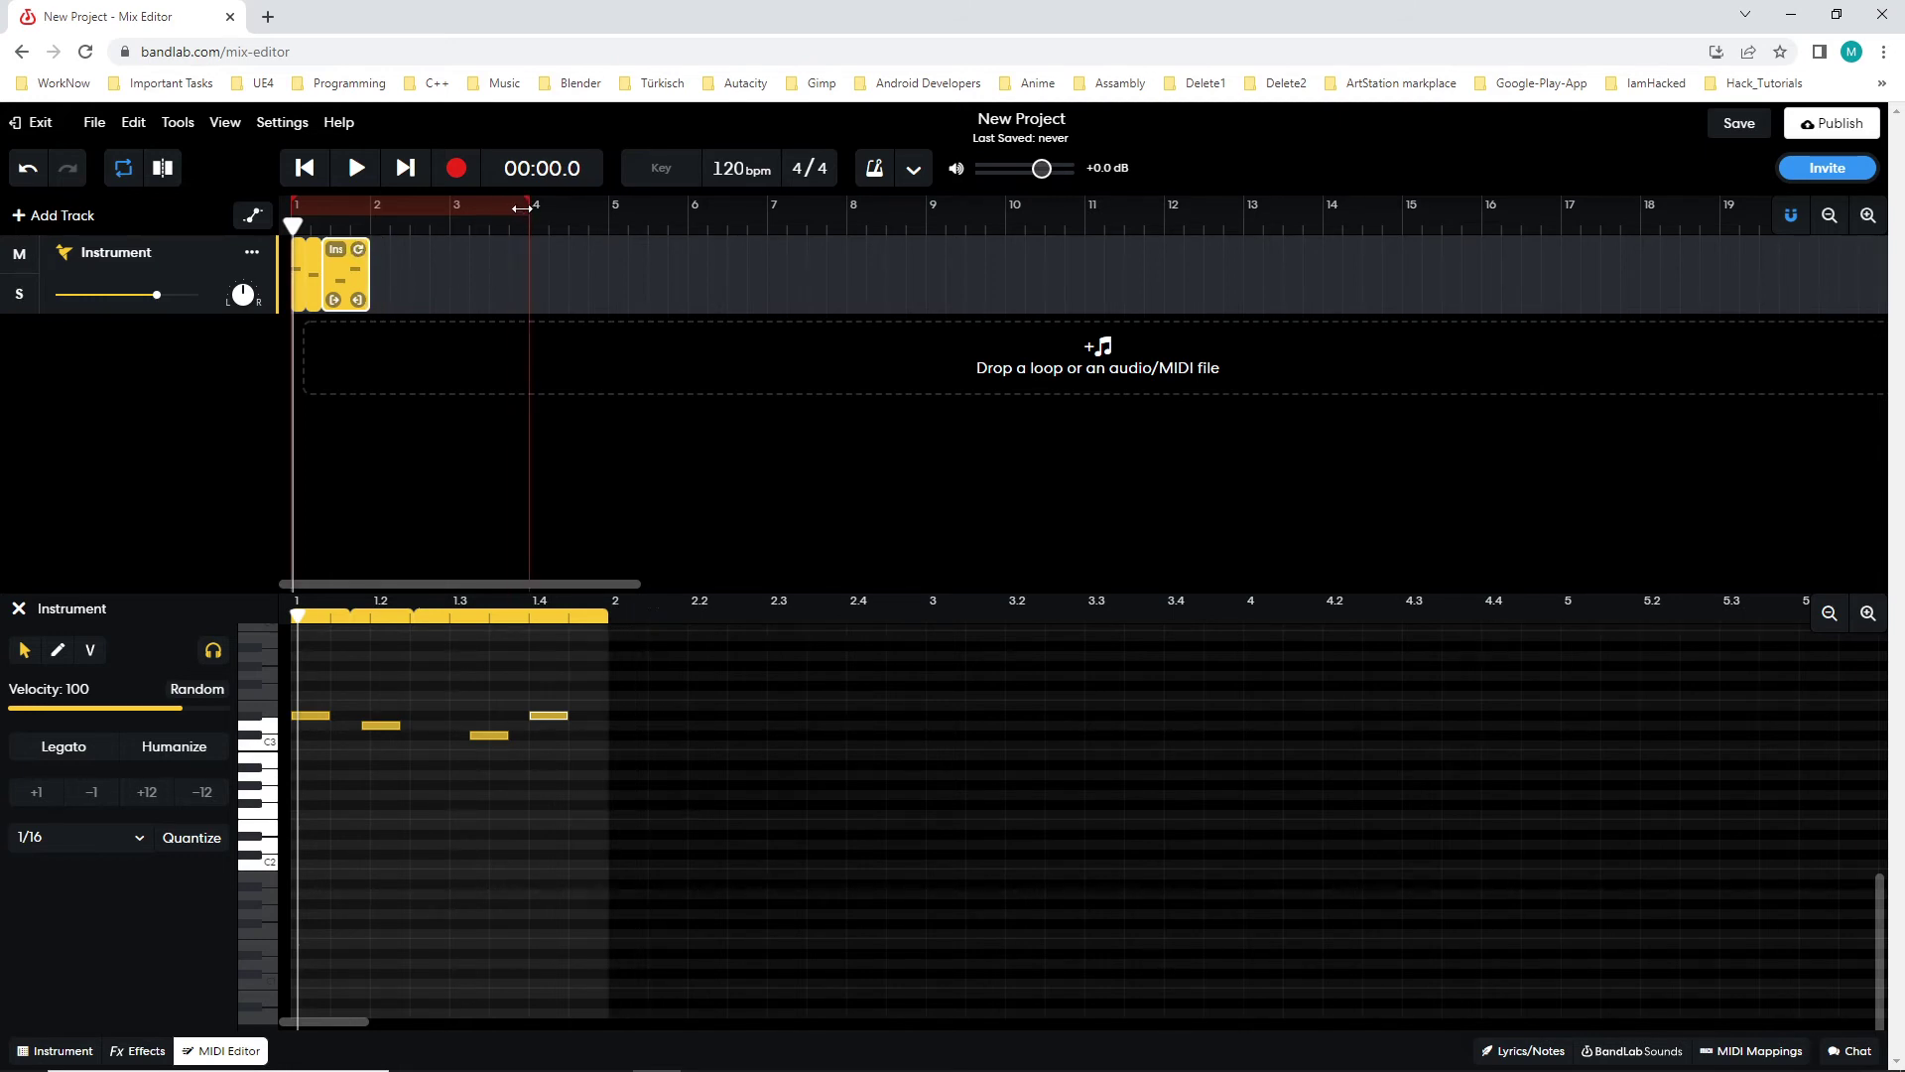
click(357, 168)
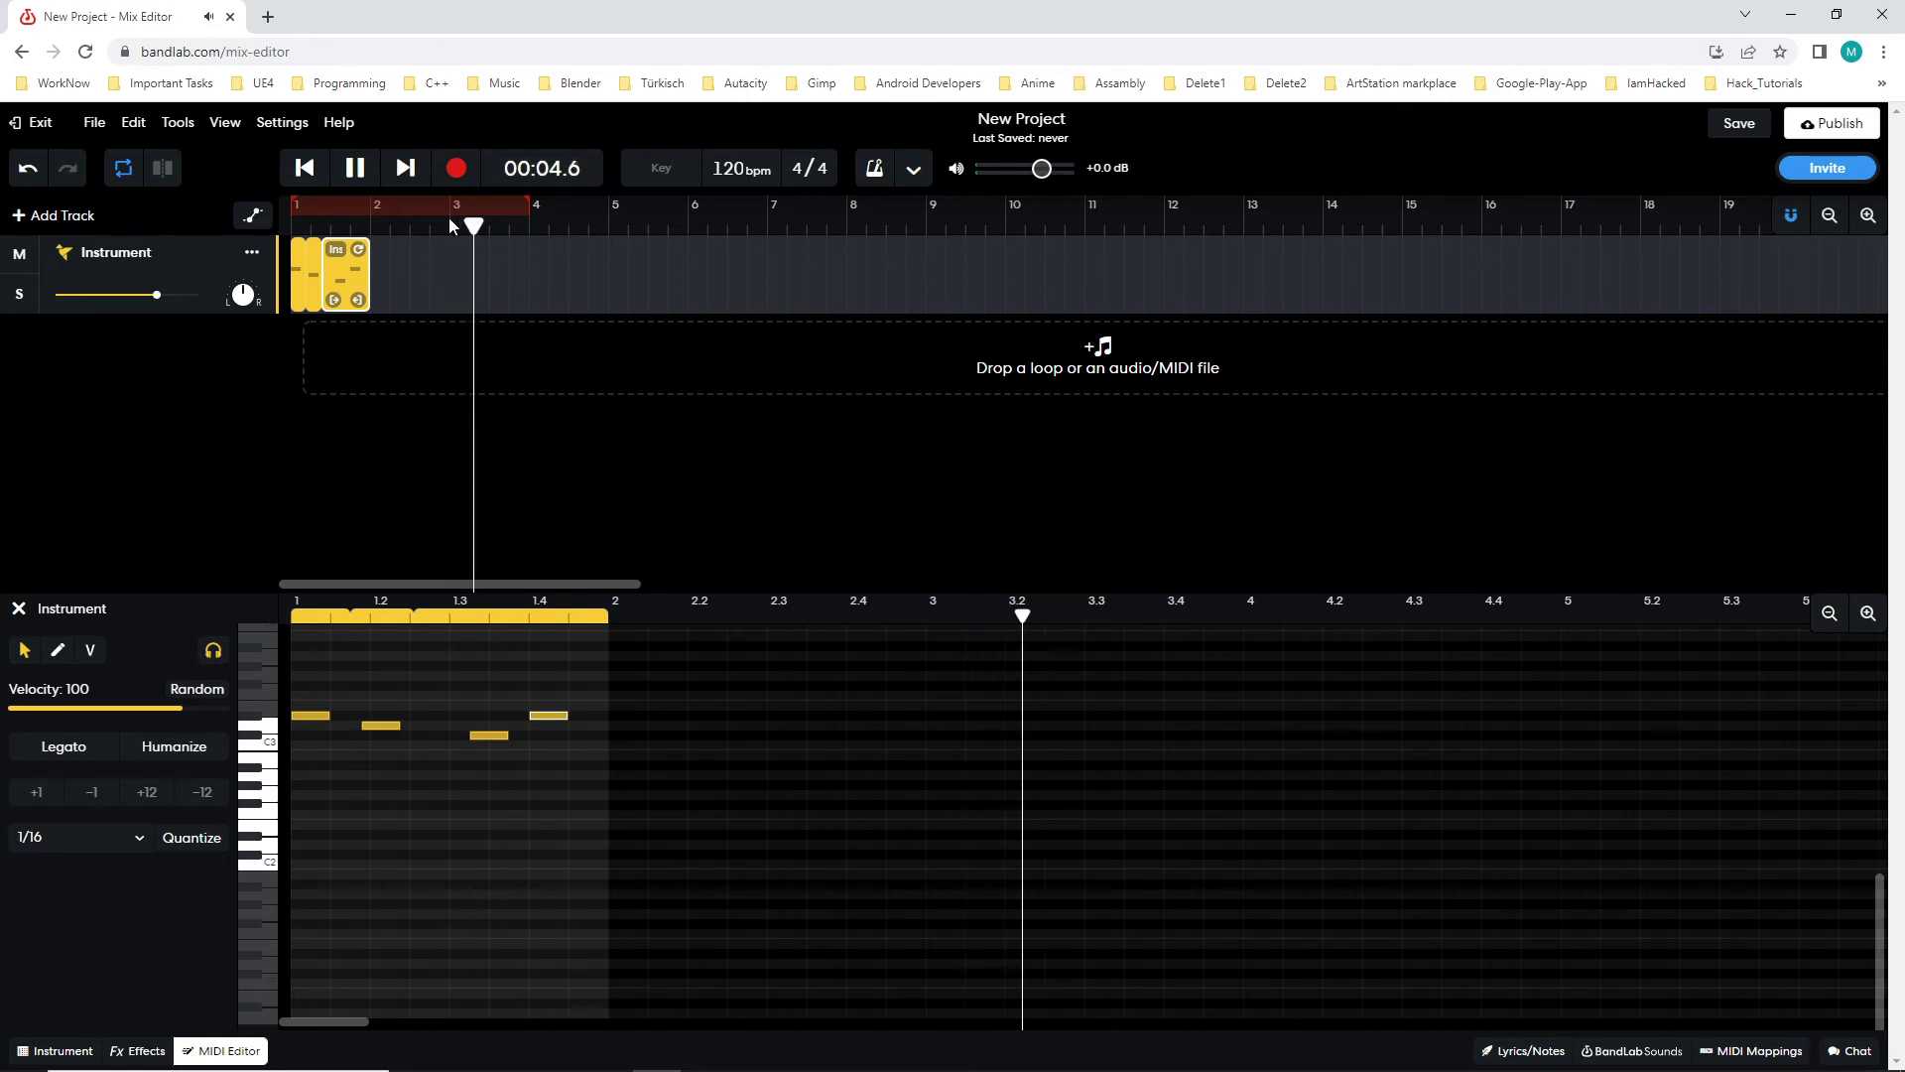
key(space)
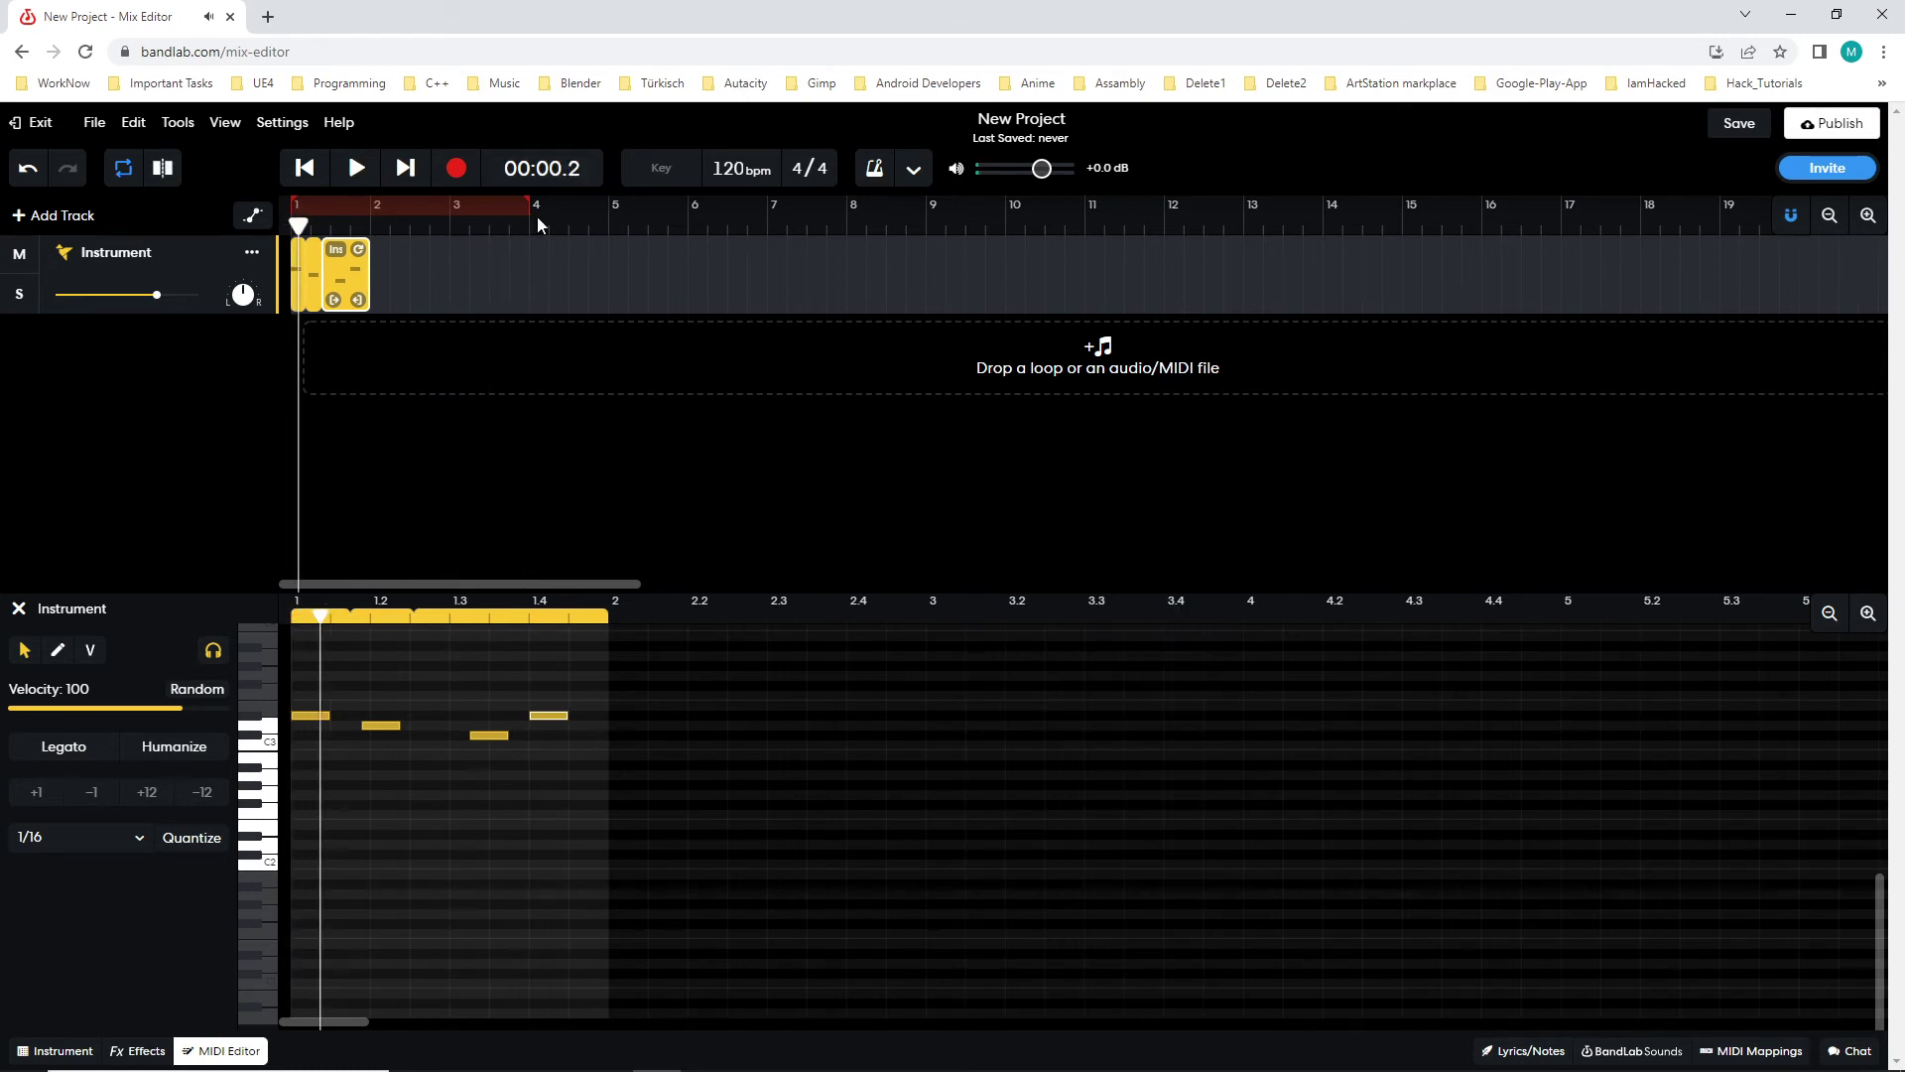
- Shorten the loop range to end at the start of bar 3 and play the beat again
drag(524, 207, 450, 207)
click(356, 167)
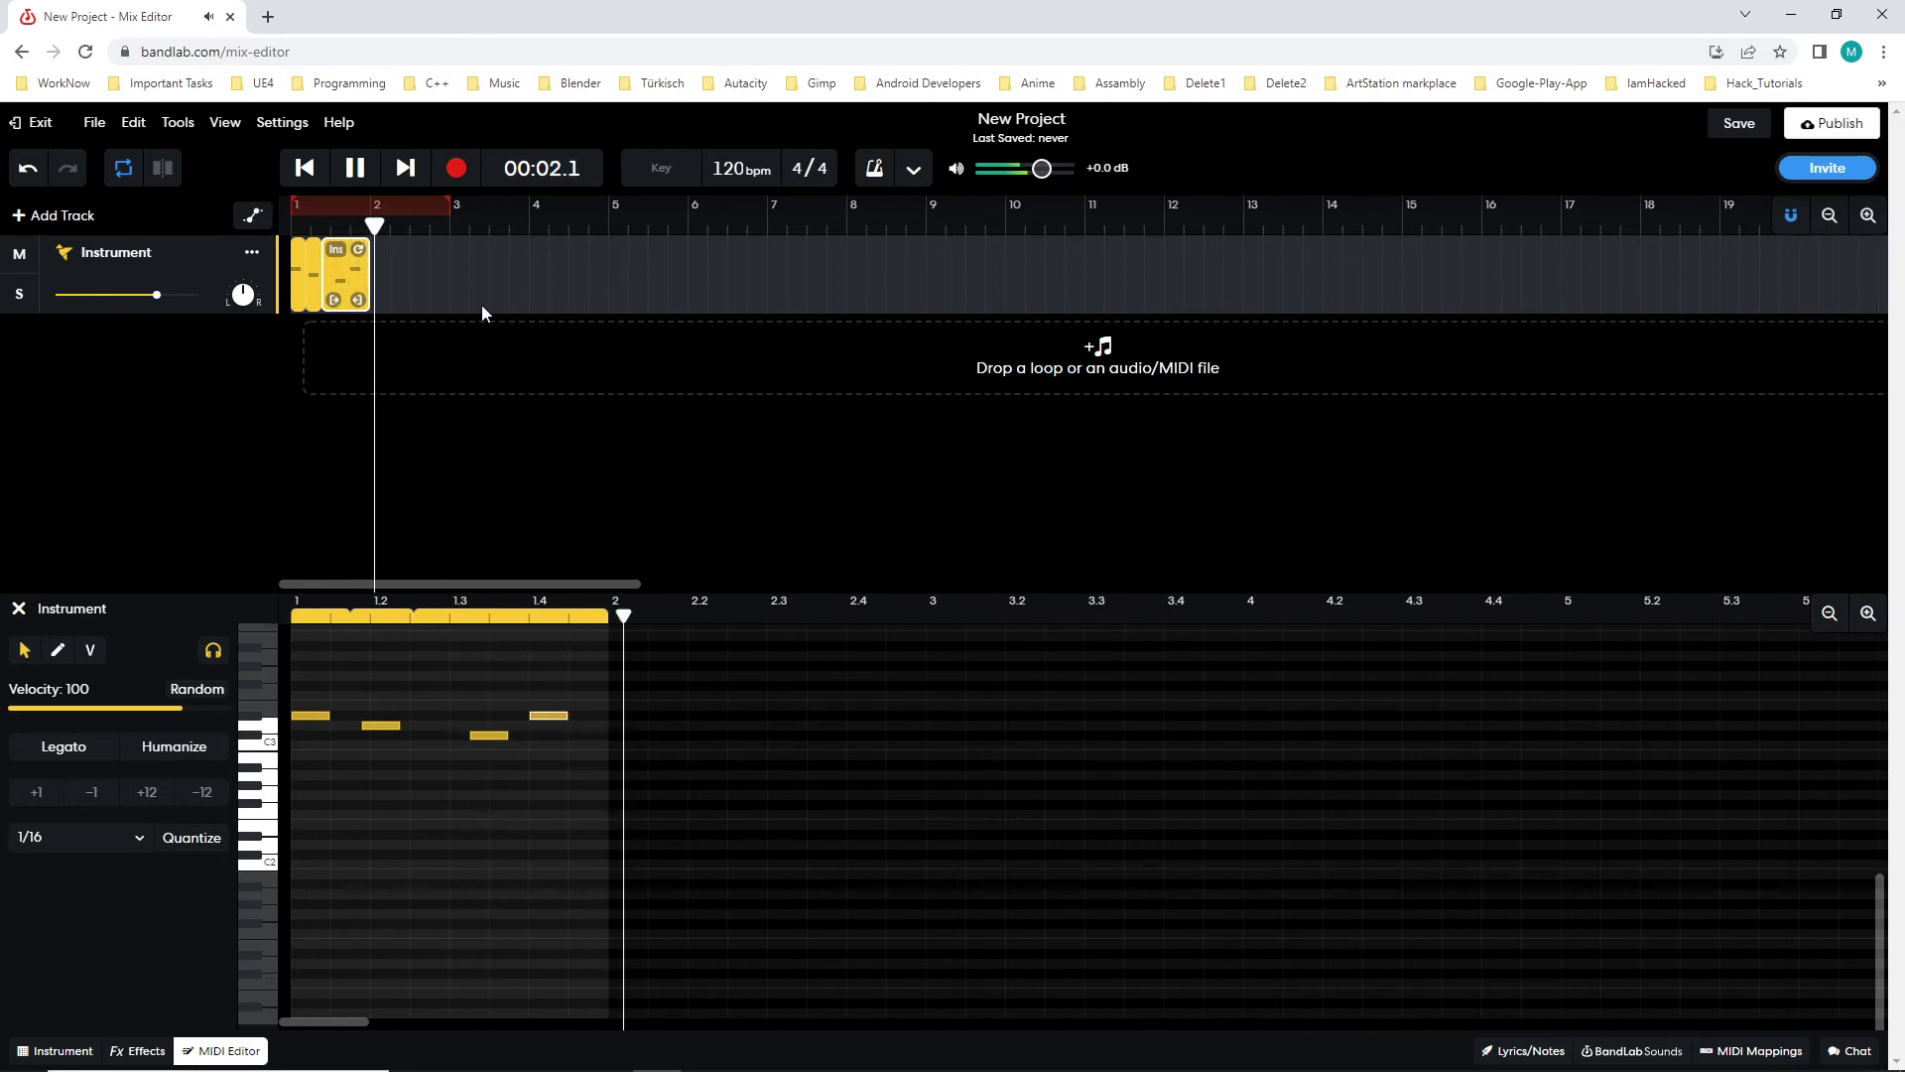
key(space)
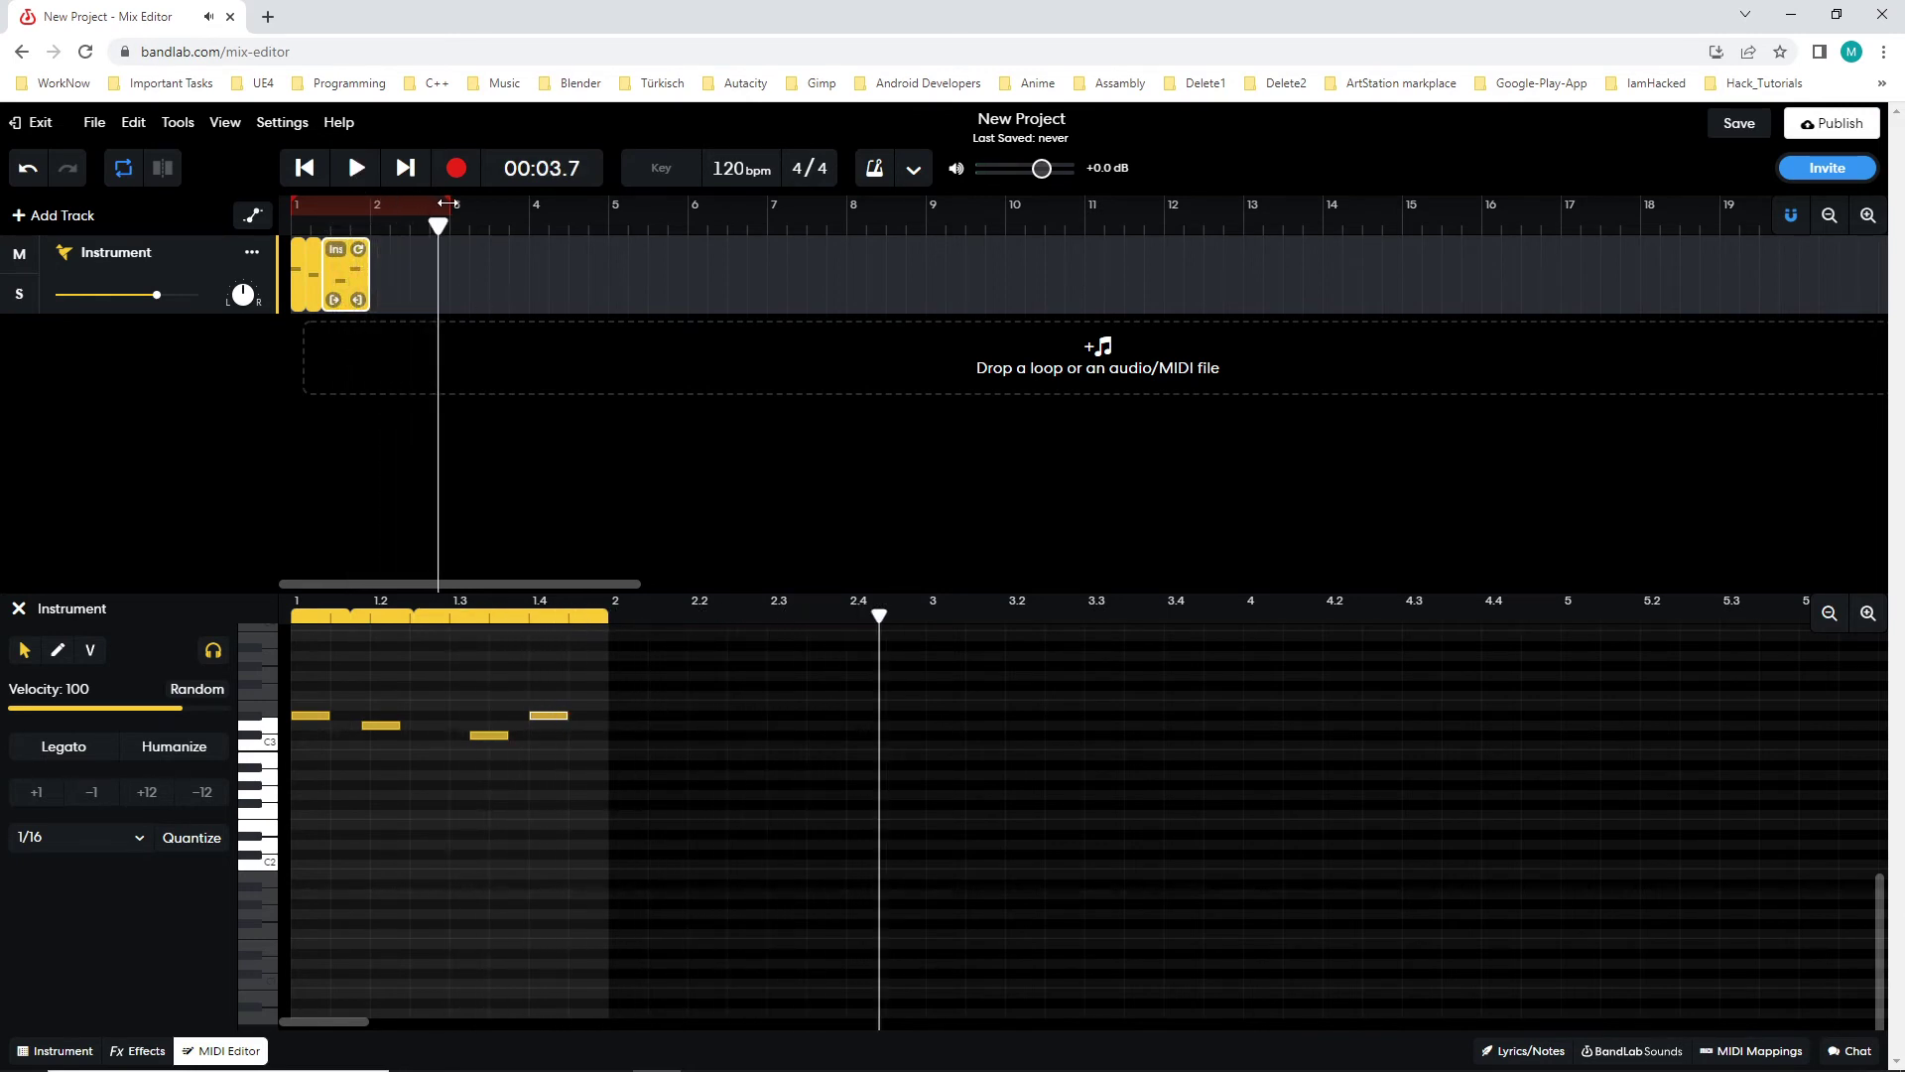
- Shorten the loop range to end midway through bar 2, play the beat, and stop it
drag(449, 207, 414, 206)
click(356, 168)
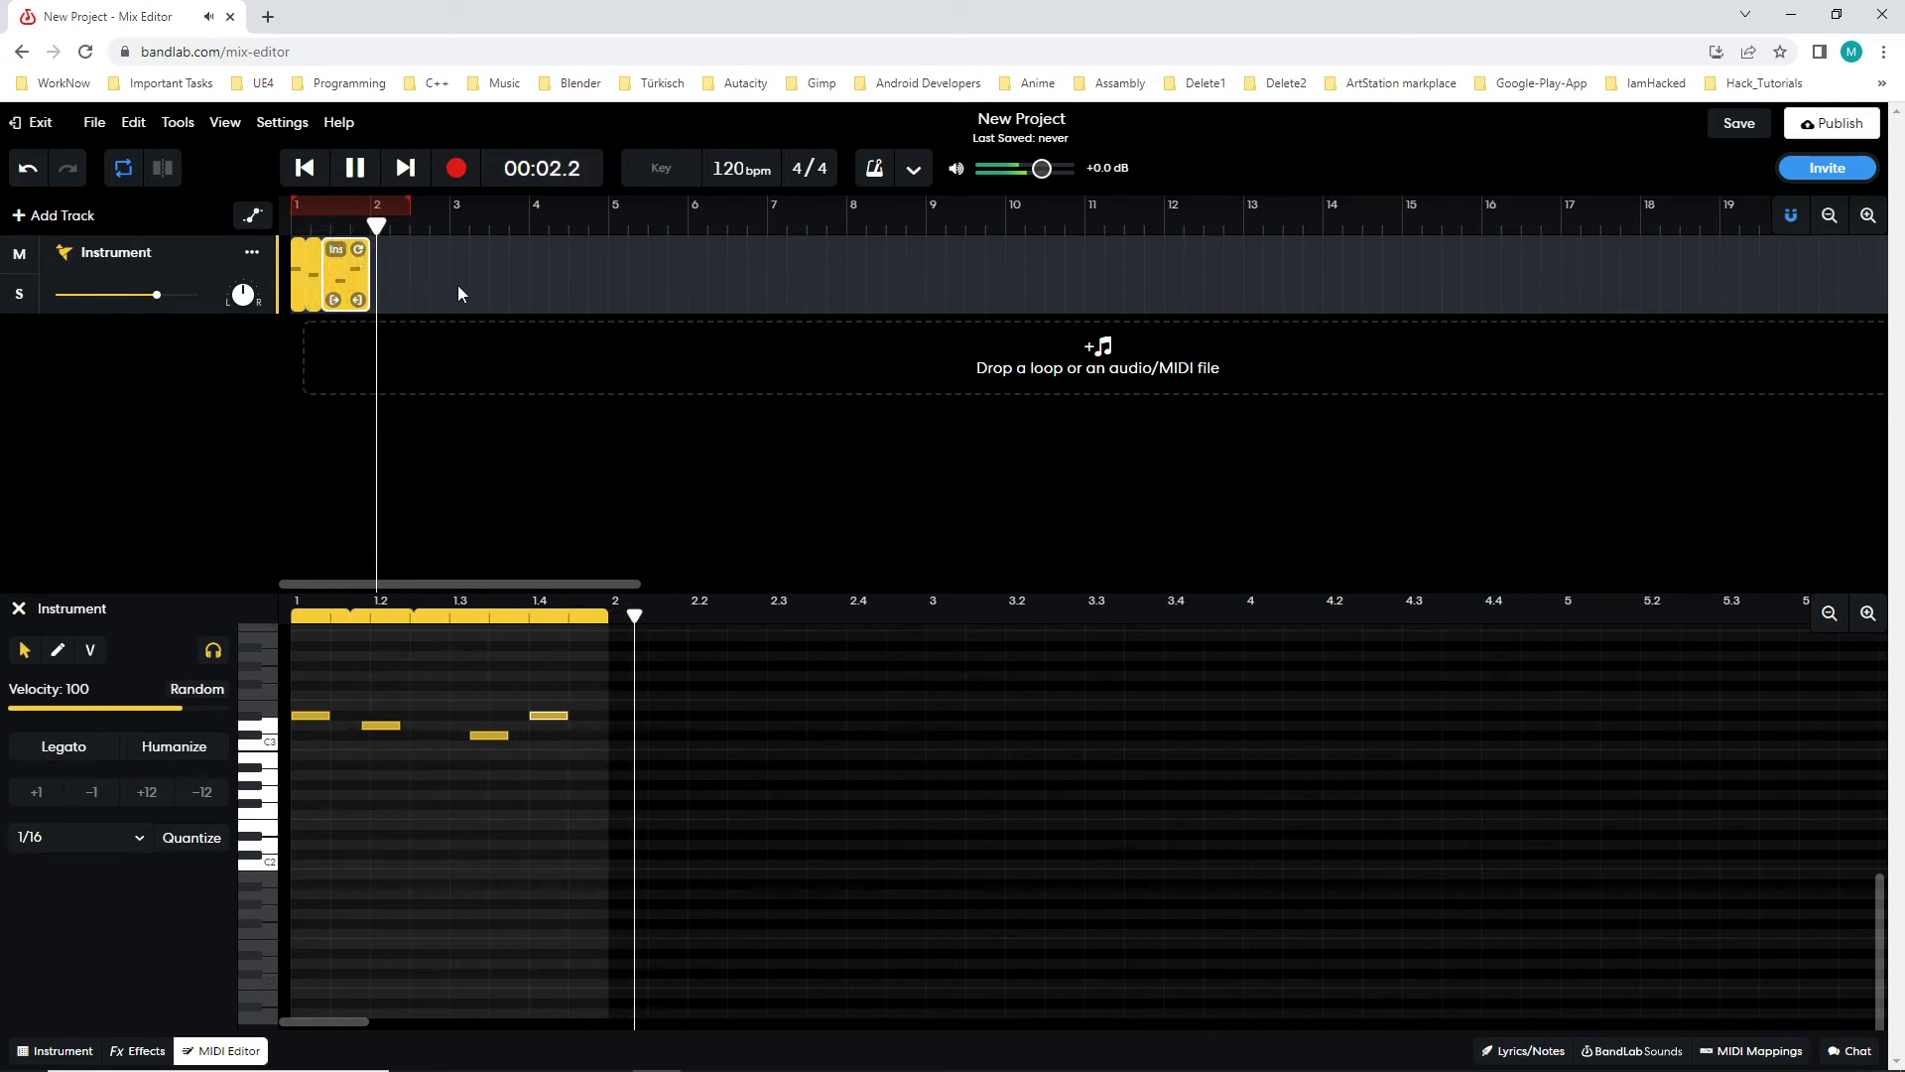
key(space)
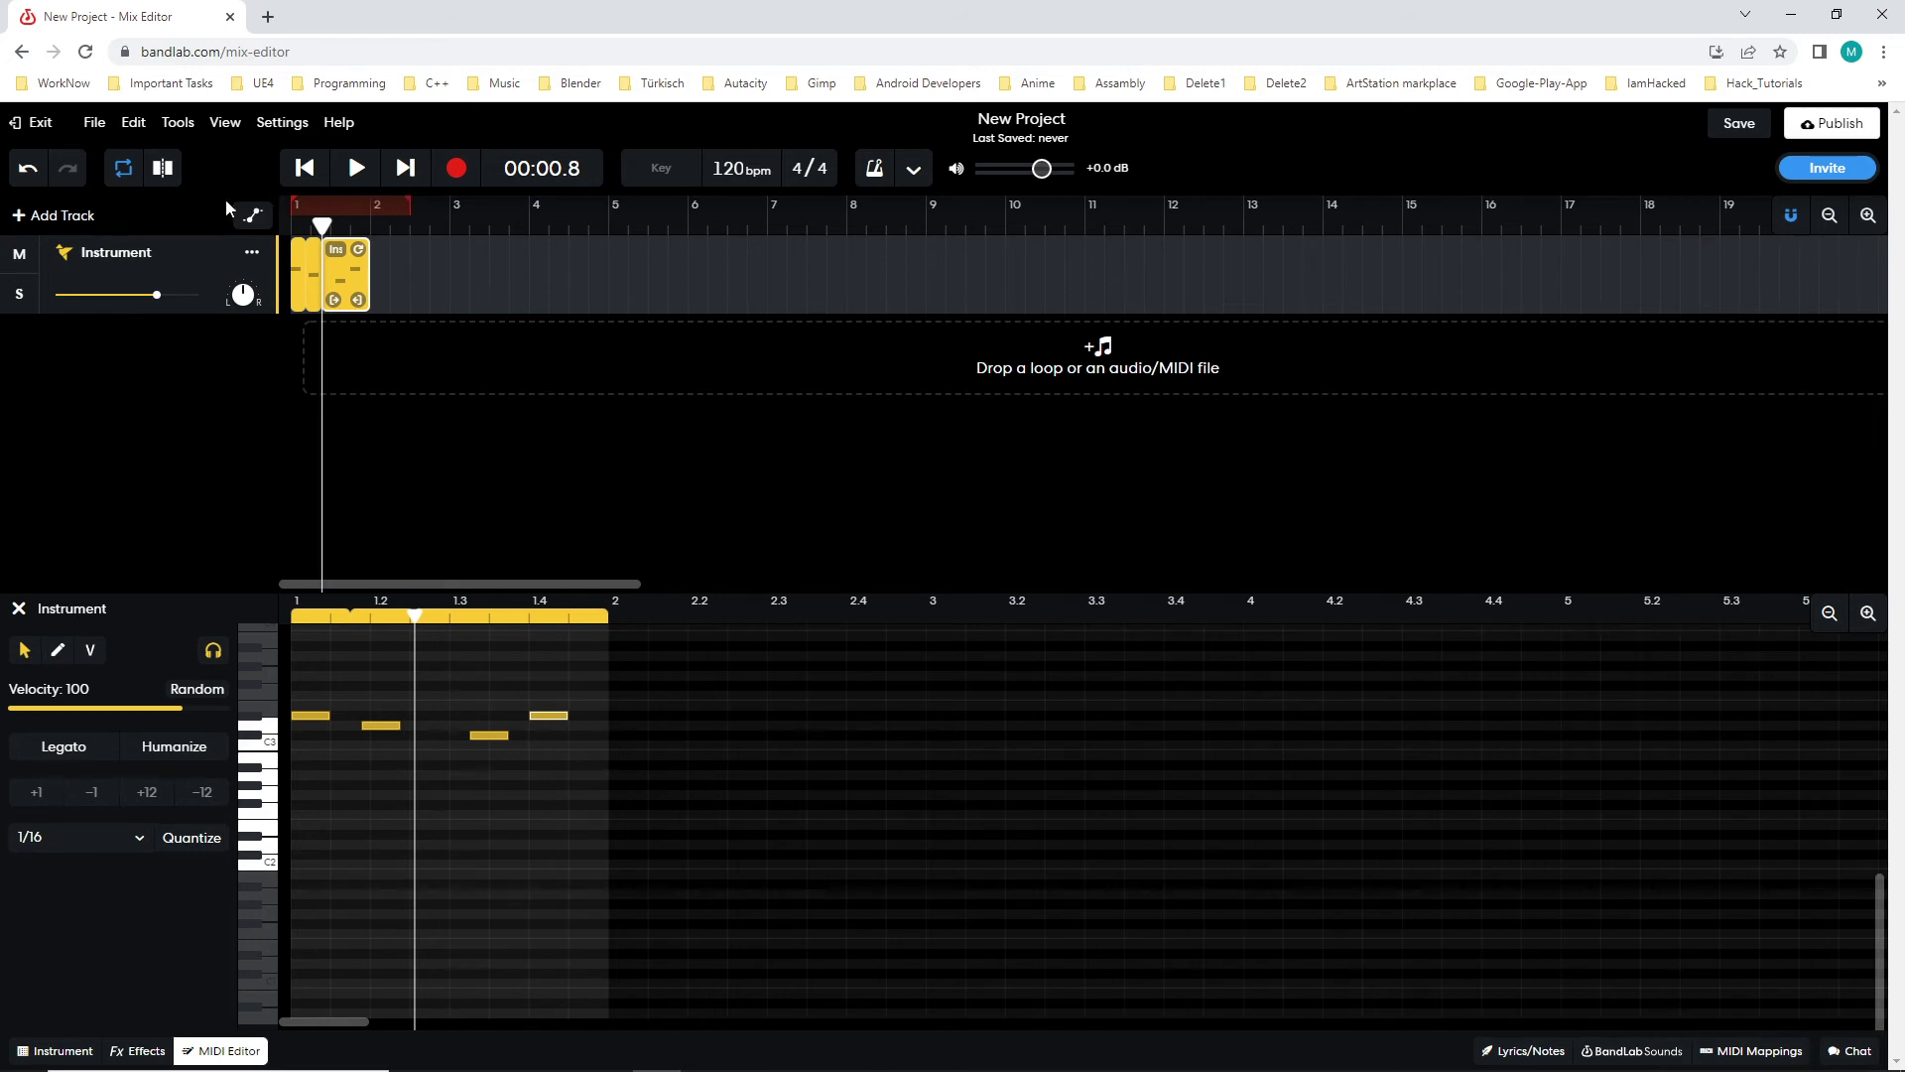
- Save the project and download its mixdown as an uncompressed 16bit, 44.1kHz WAV file
click(1742, 125)
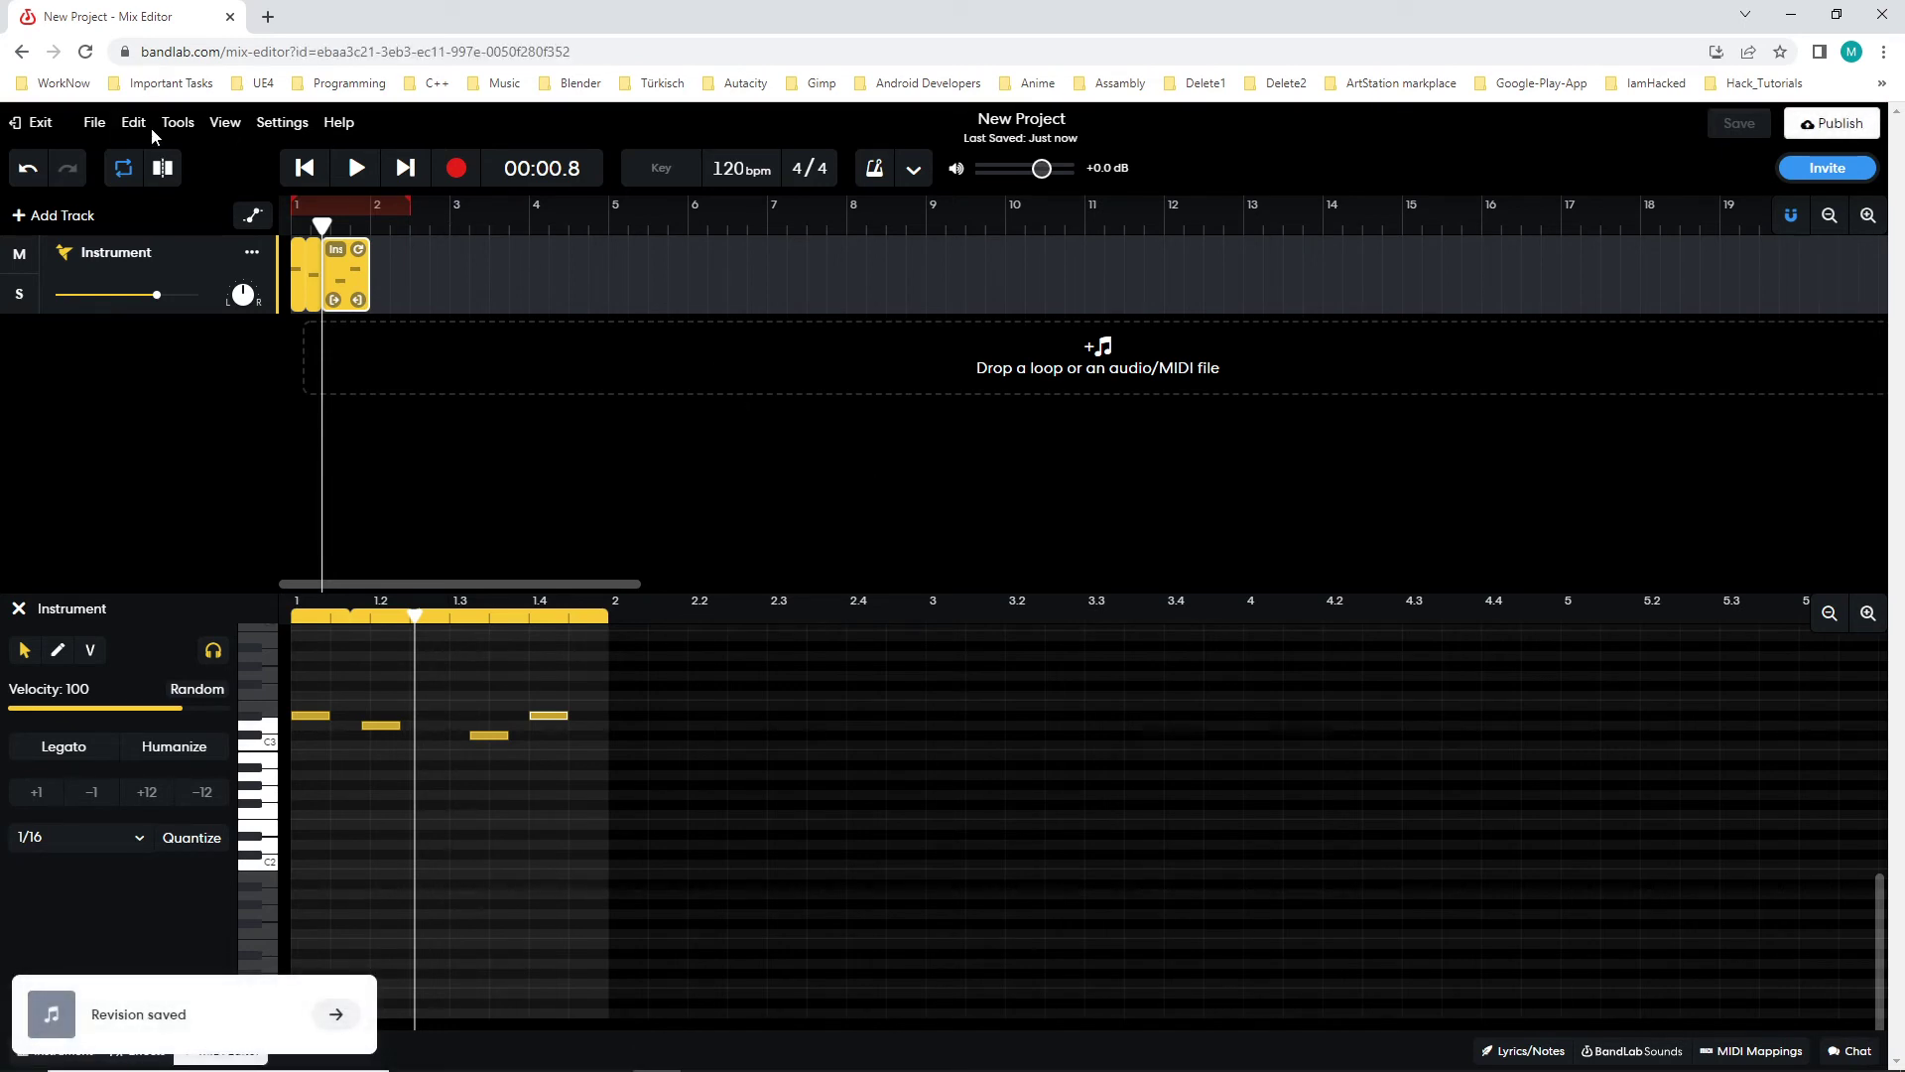
click(96, 123)
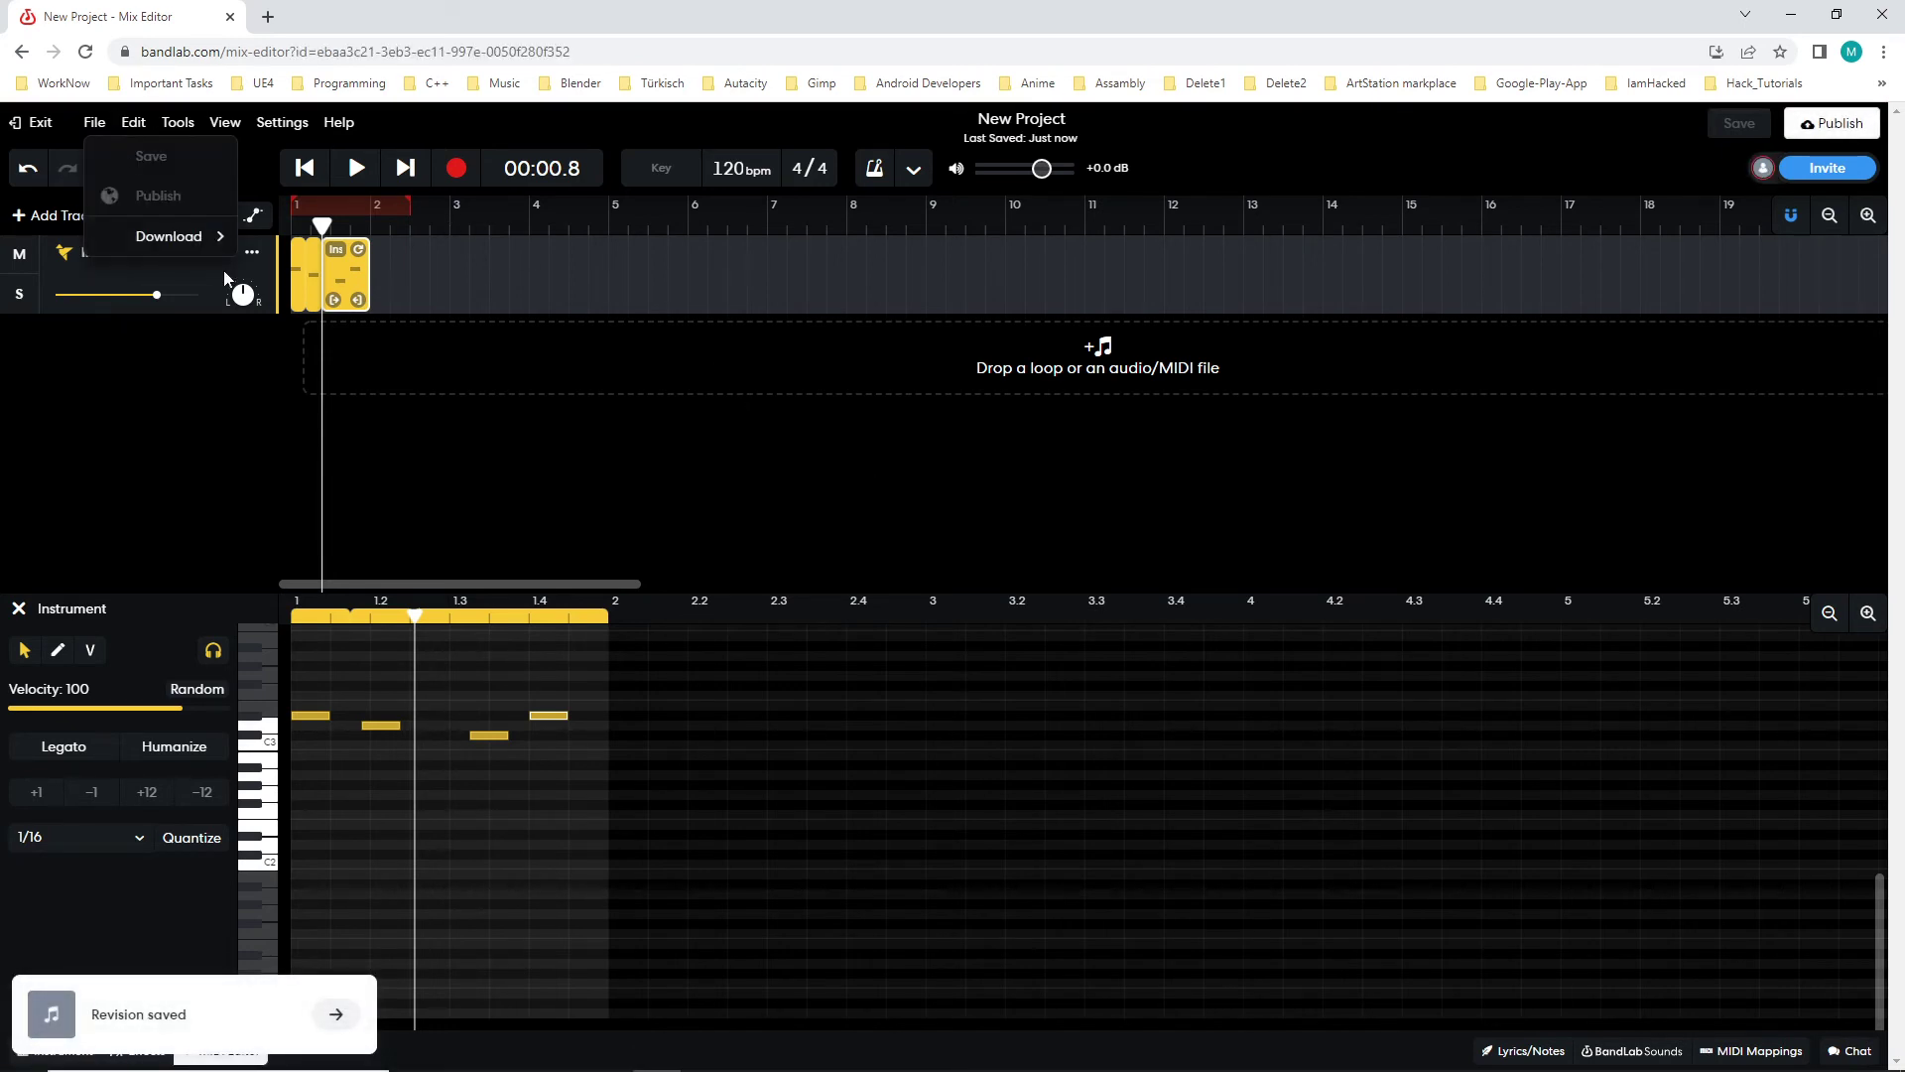
mouse_move(199, 248)
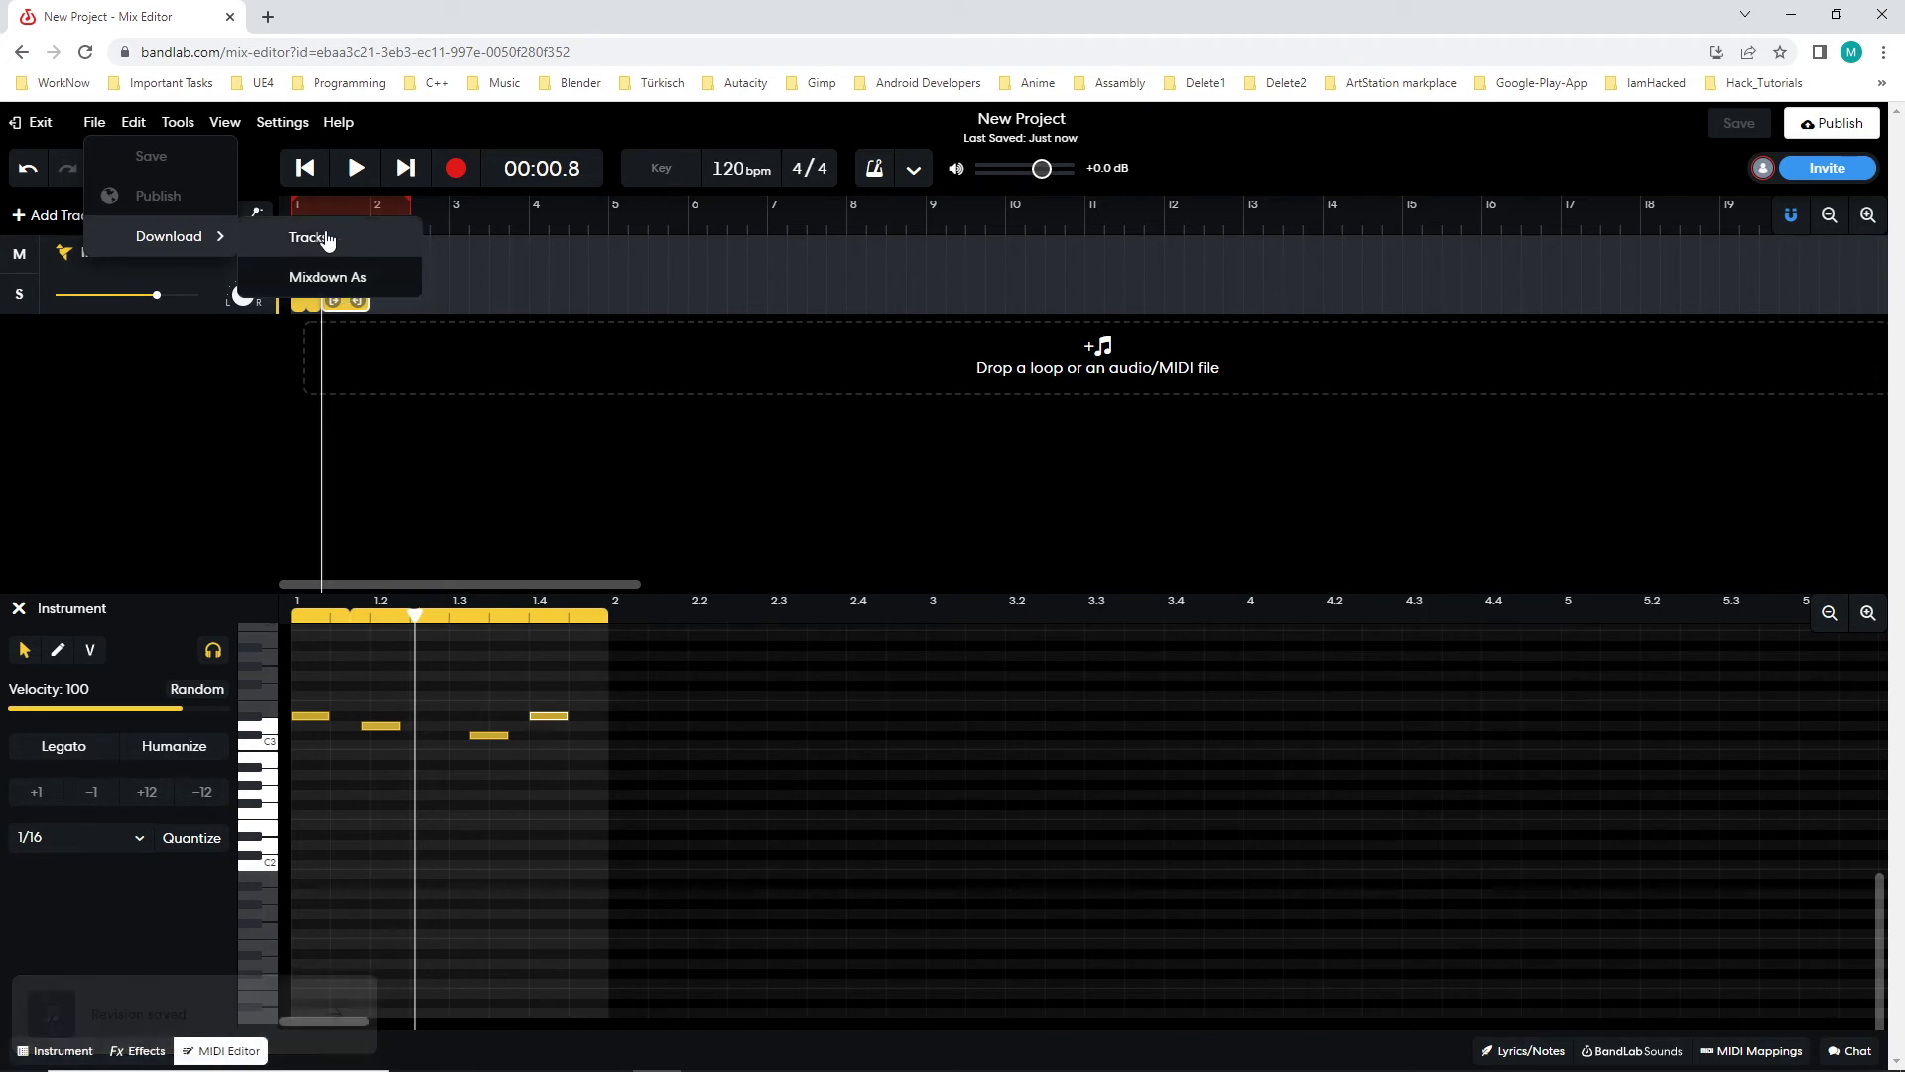
click(342, 279)
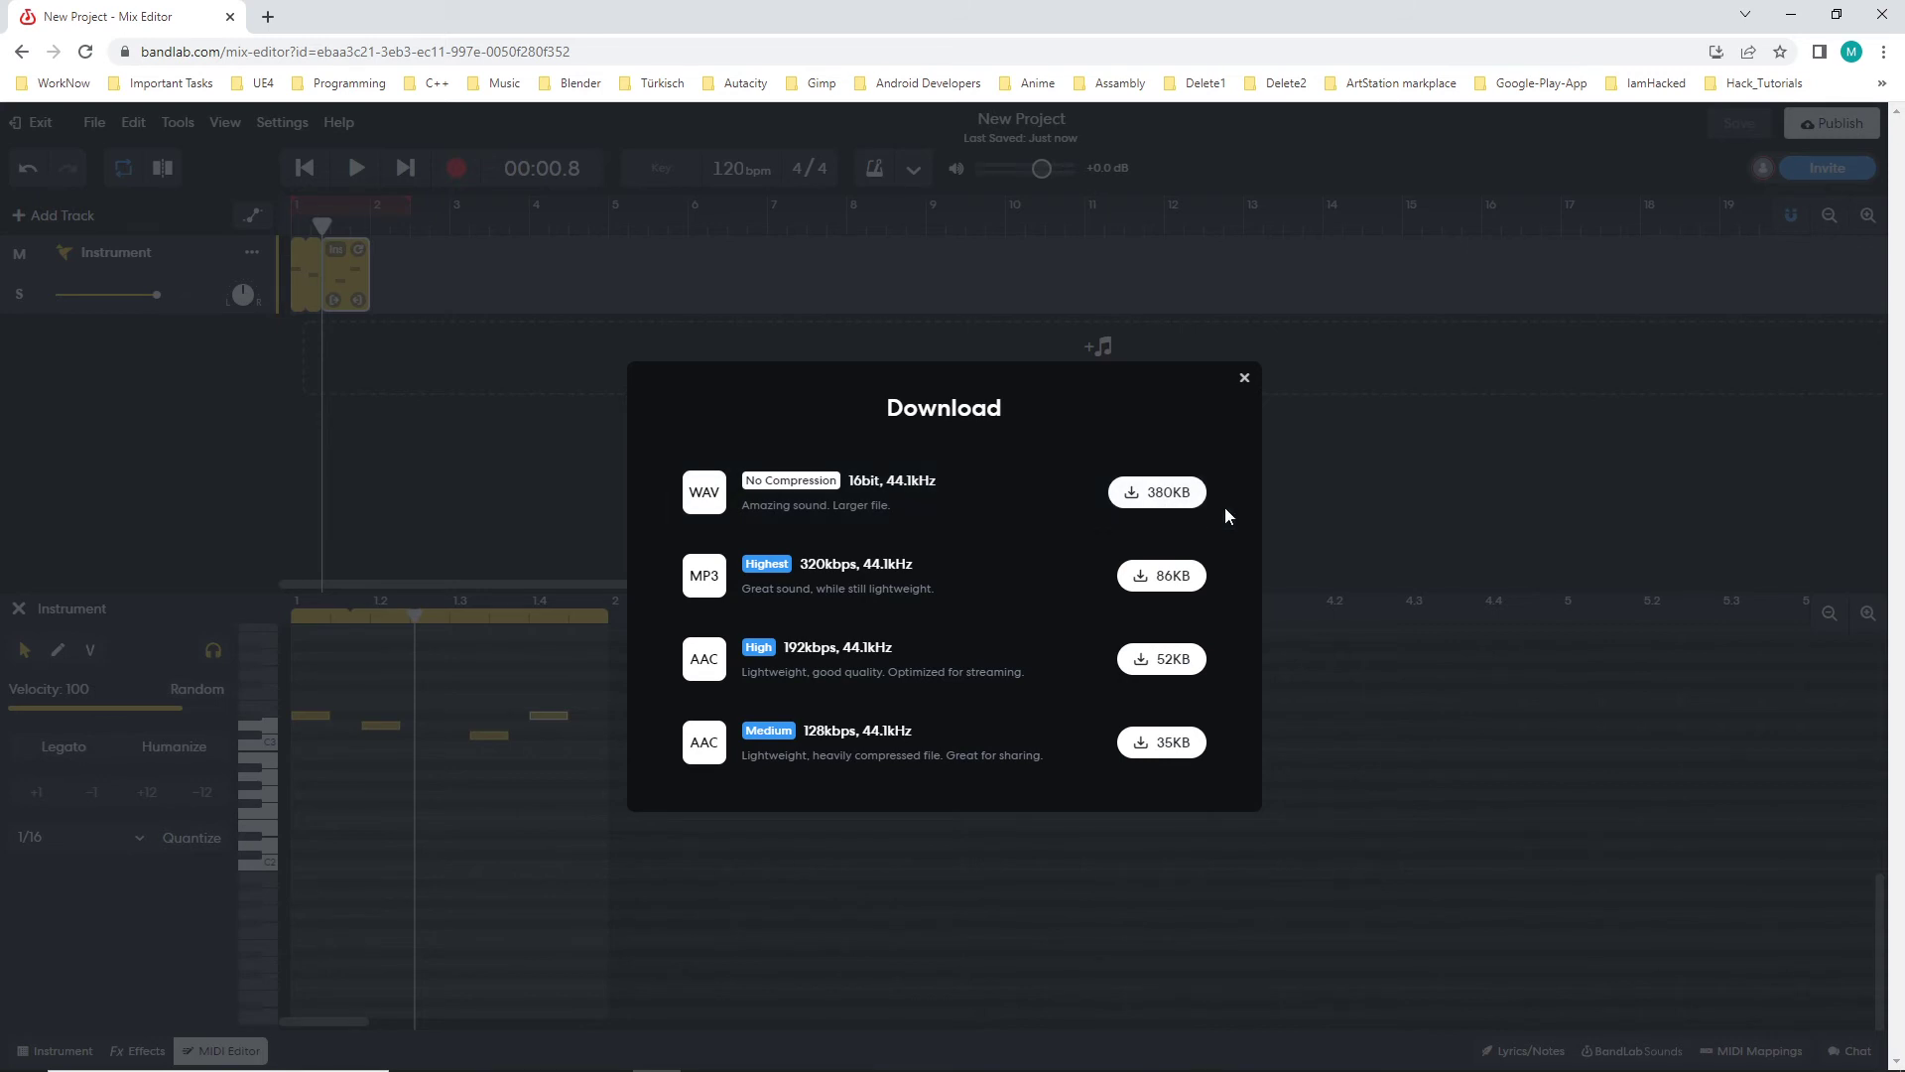
click(1198, 501)
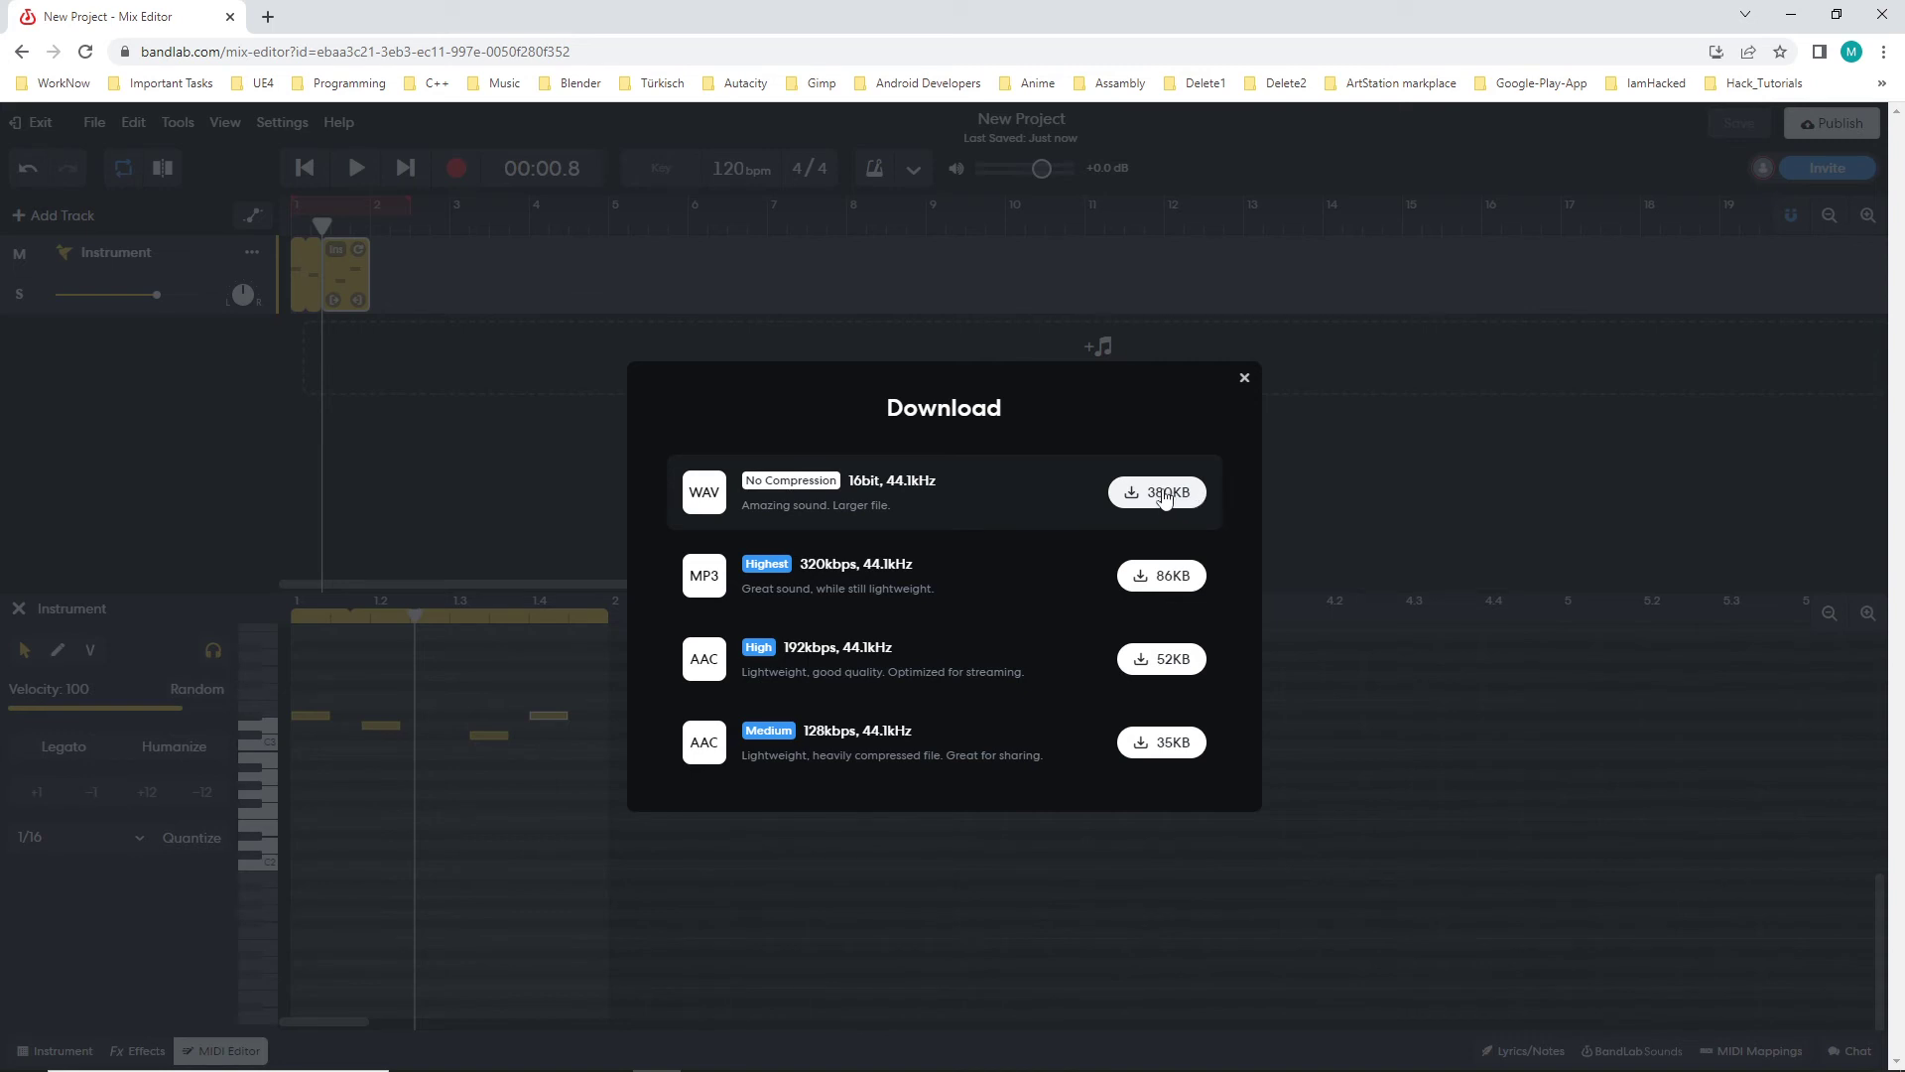
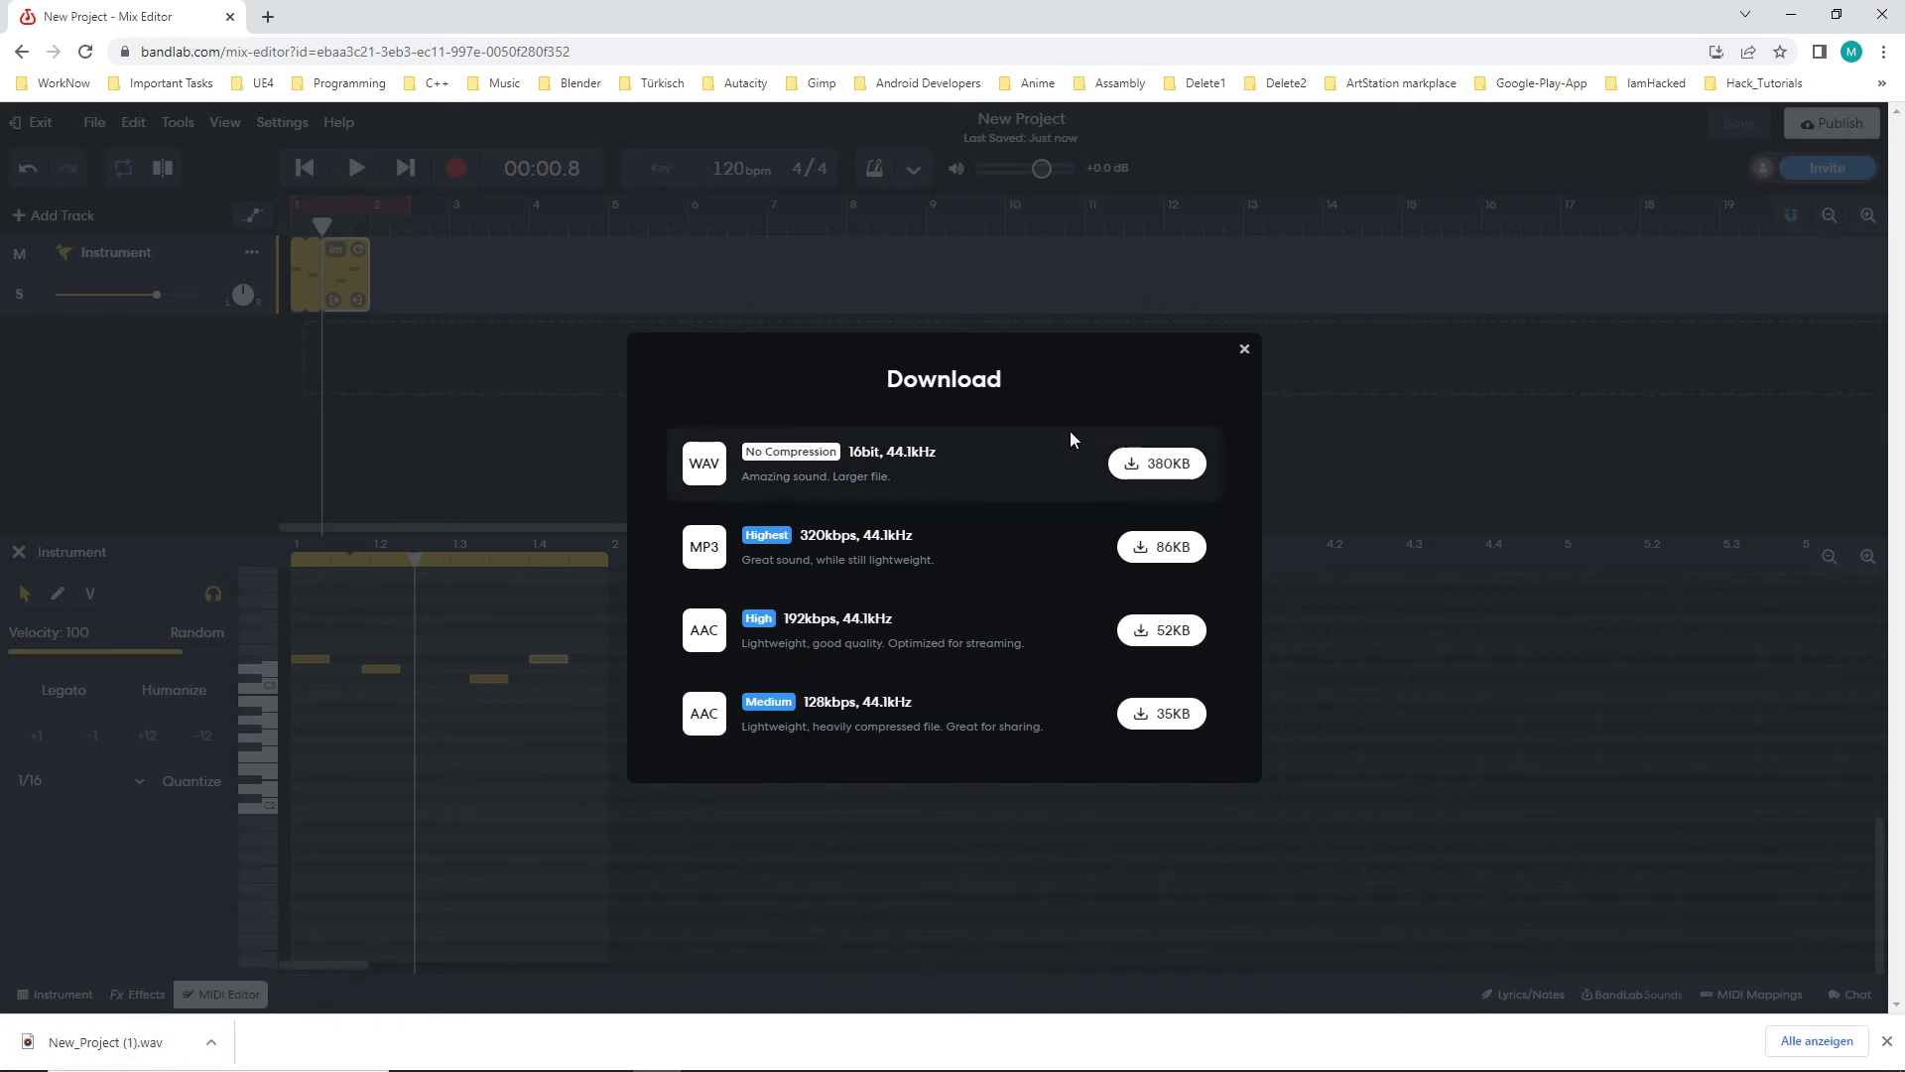
click(1247, 354)
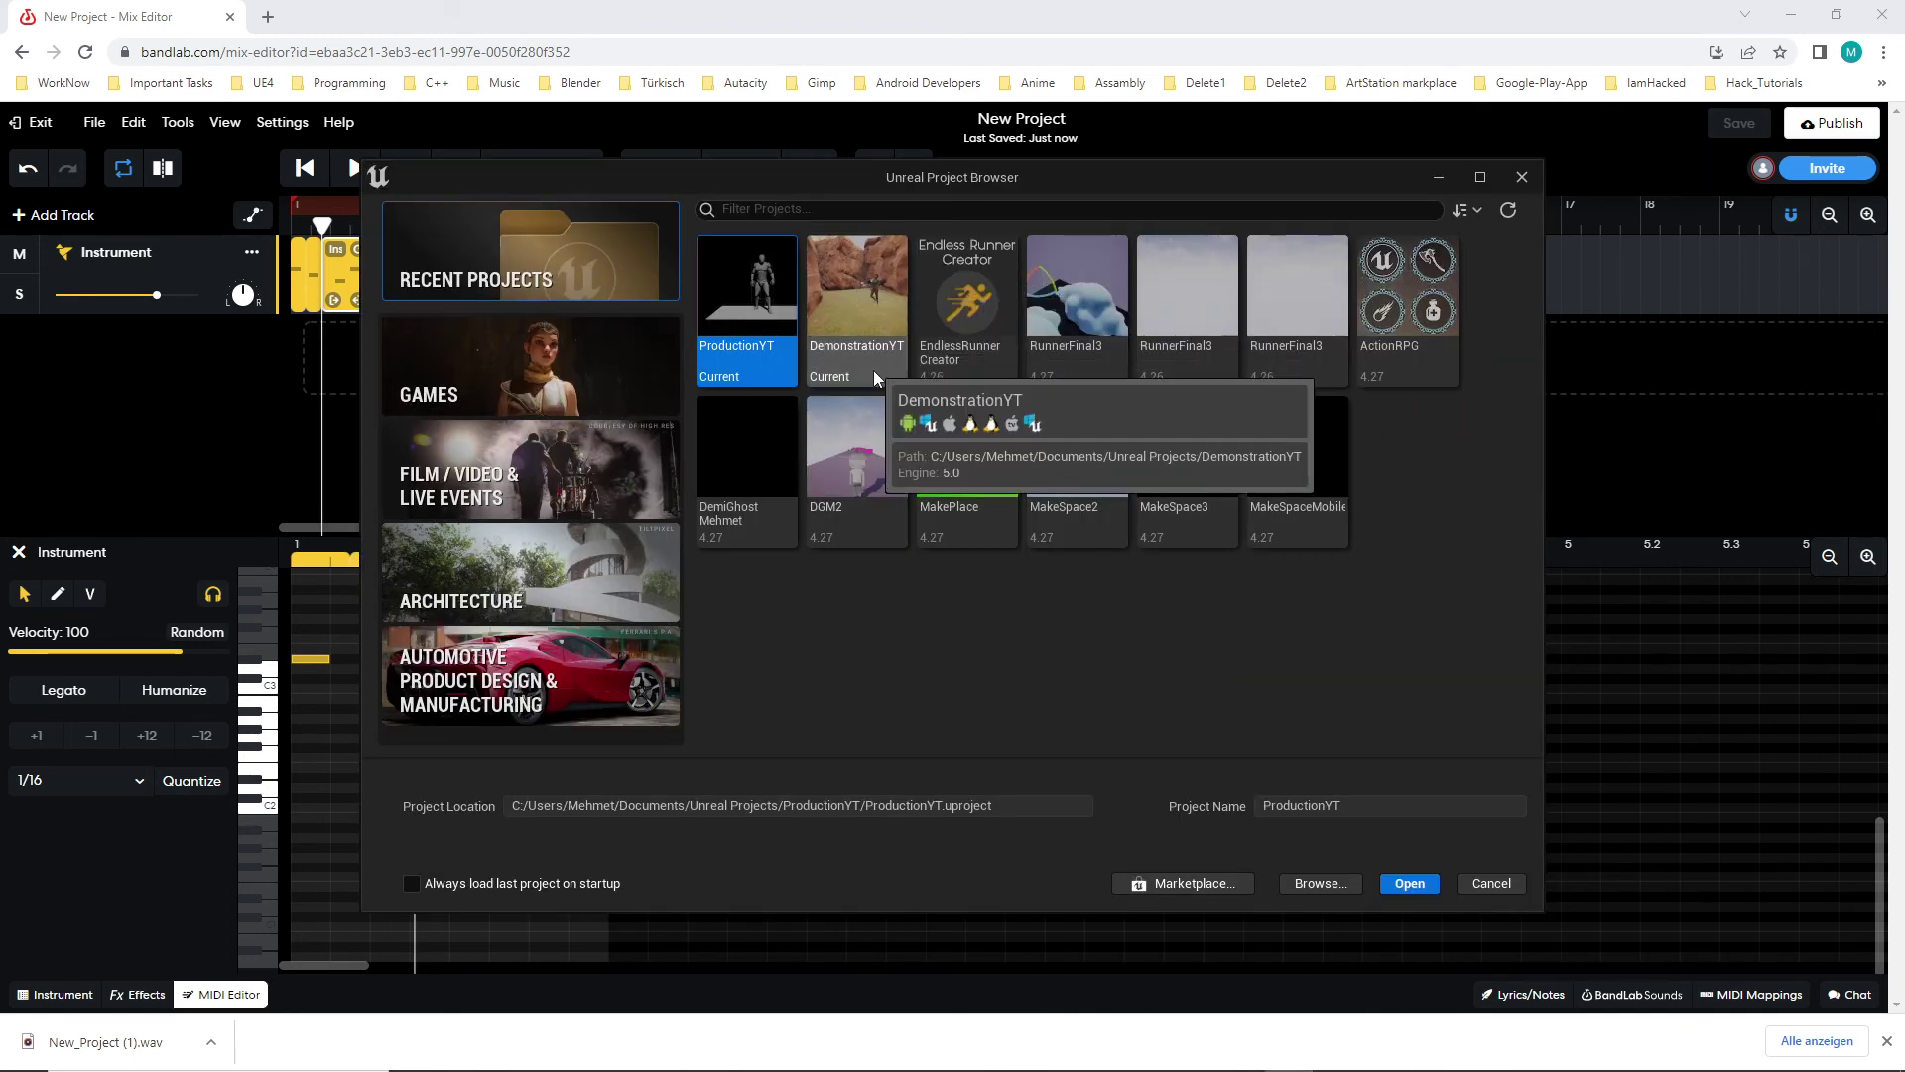
- Switch to Unreal Engine, open the ProductionYT project and test-run the main menu twice, leaving through its Quit option
double_click(762, 302)
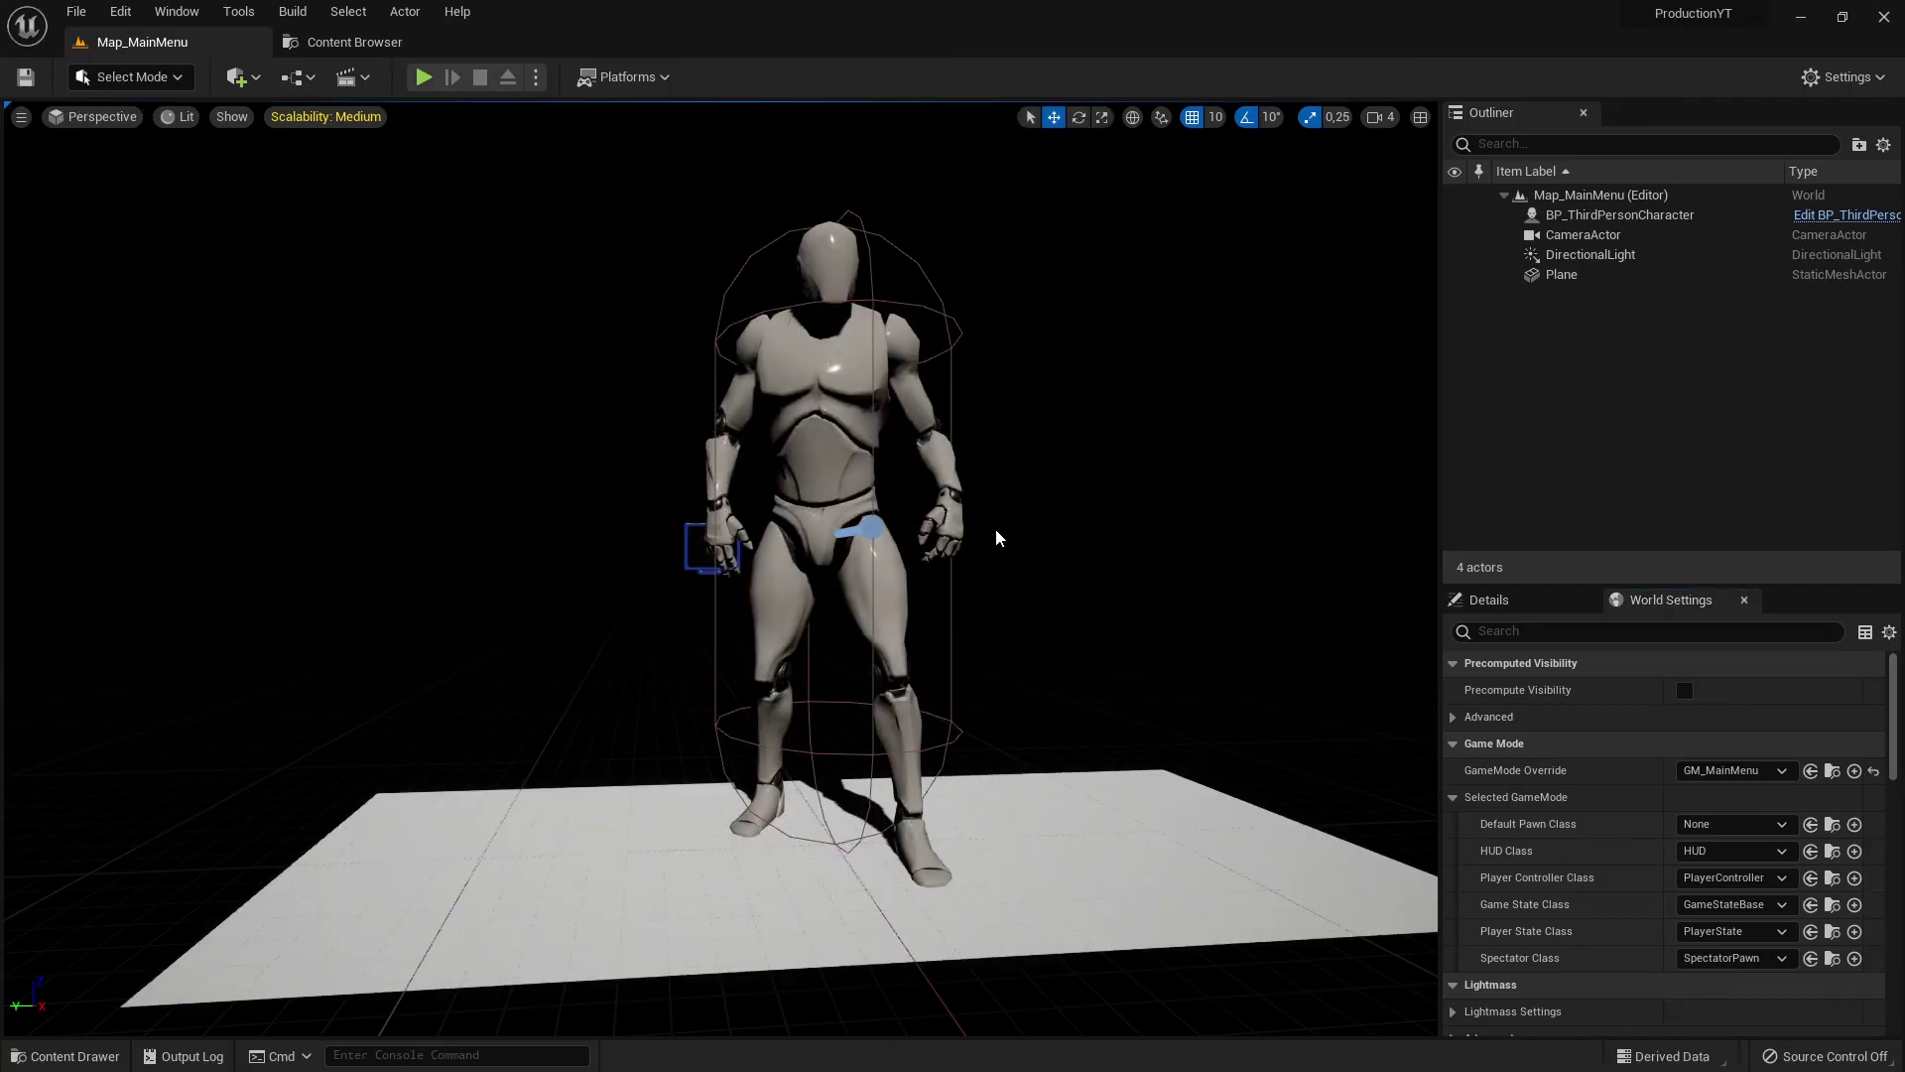
click(423, 76)
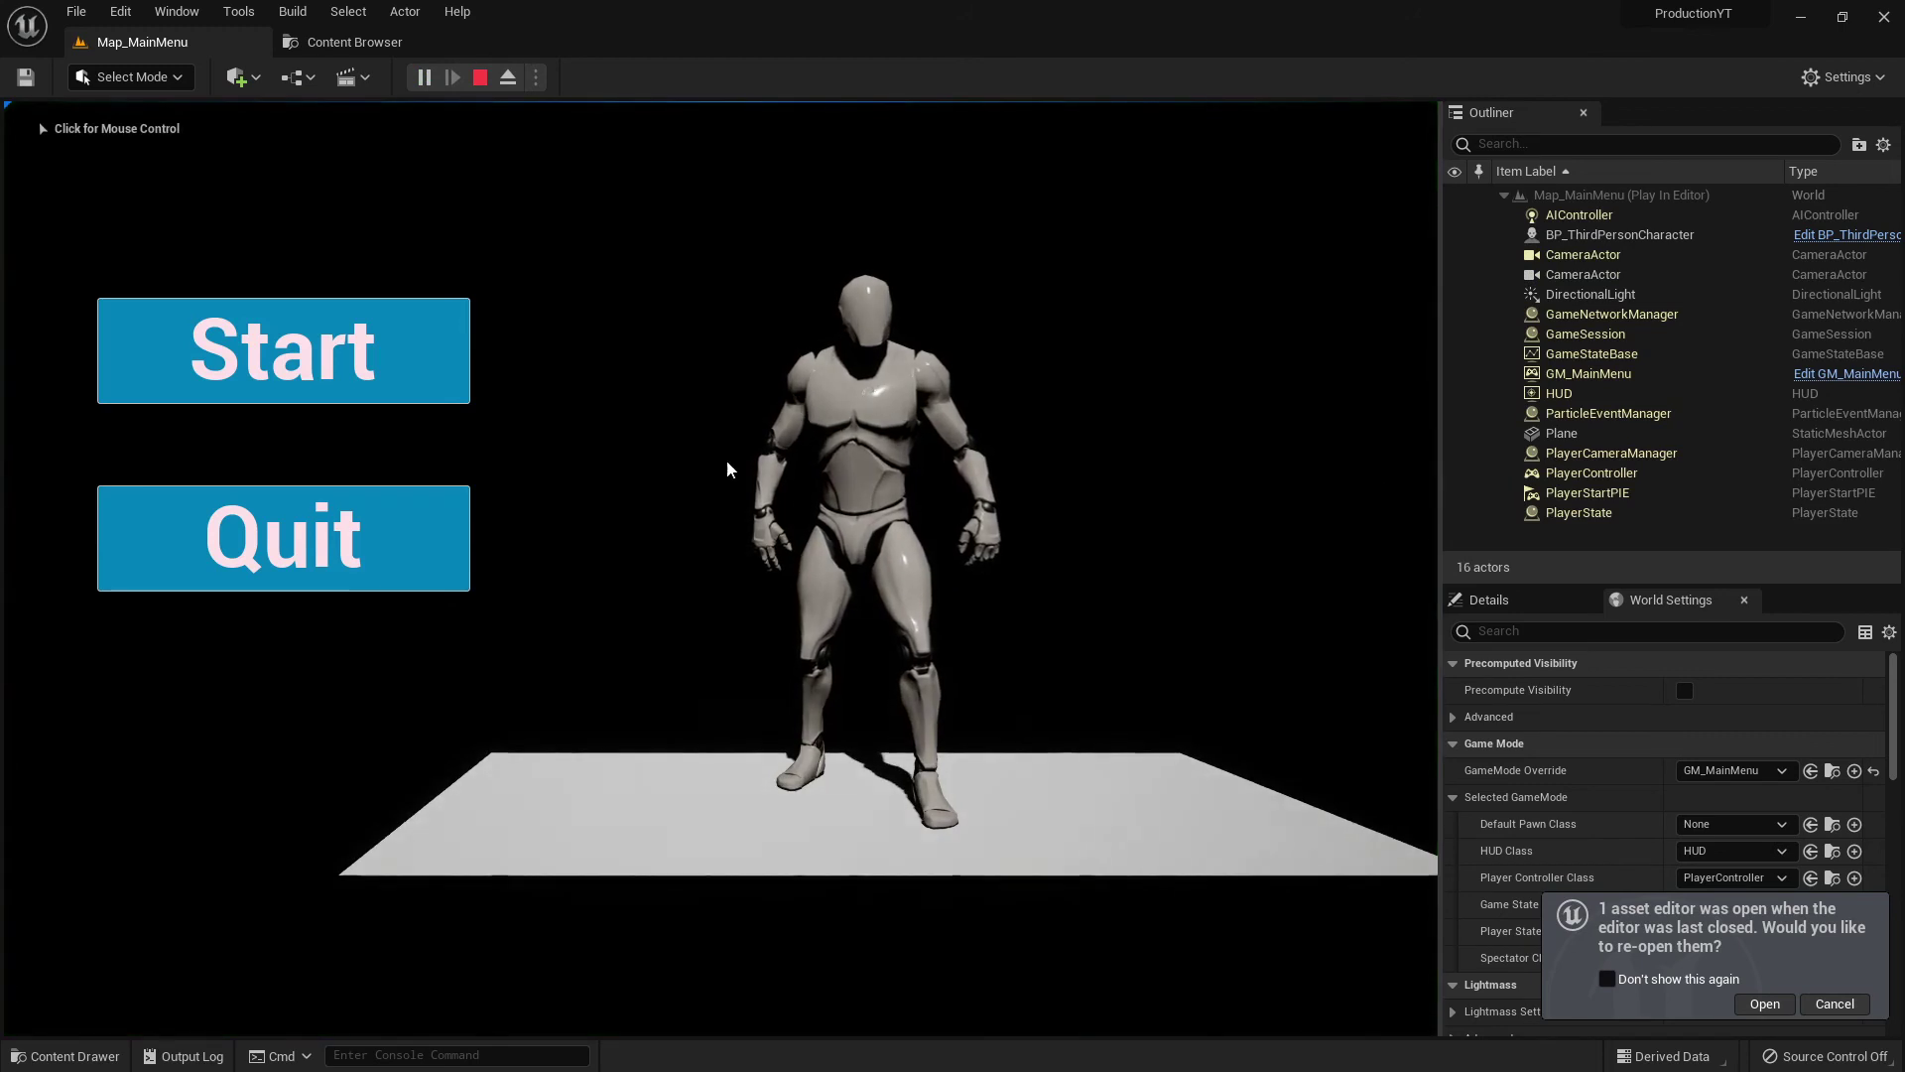
click(337, 555)
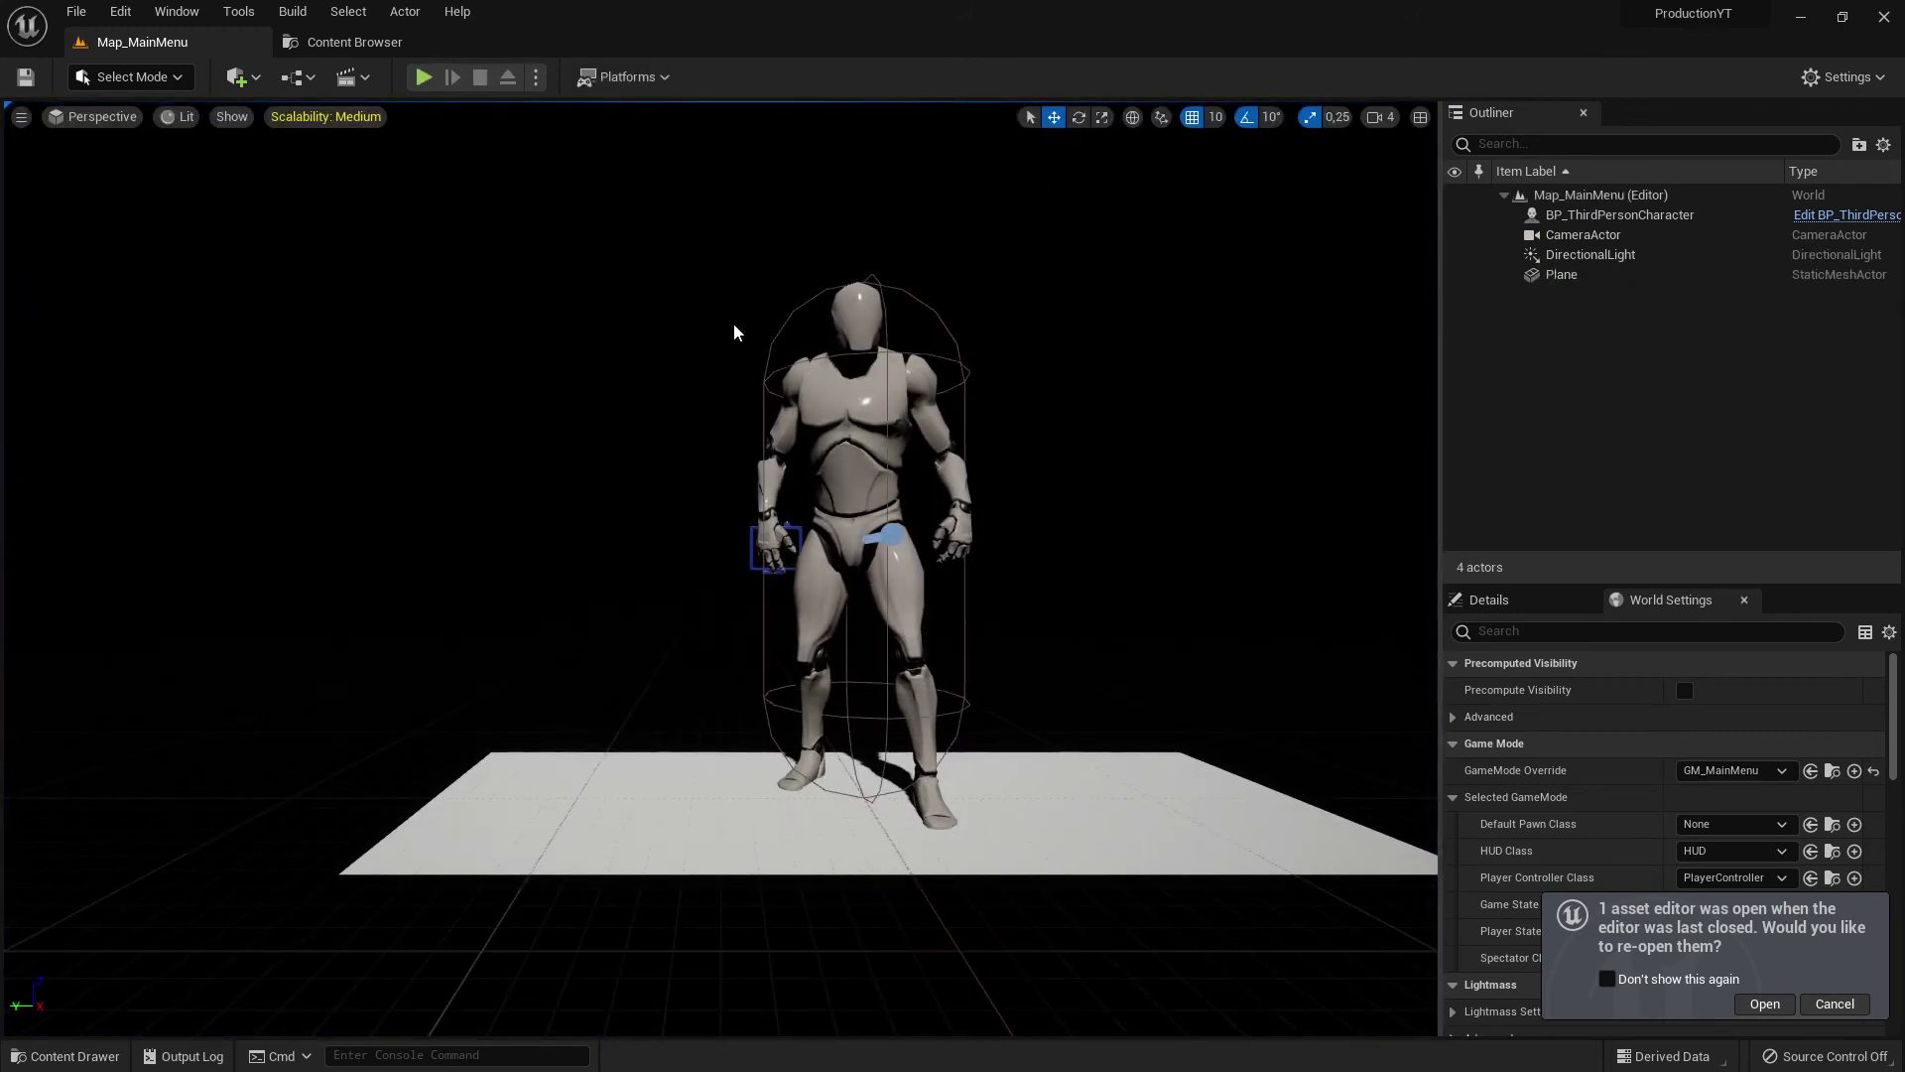
click(424, 76)
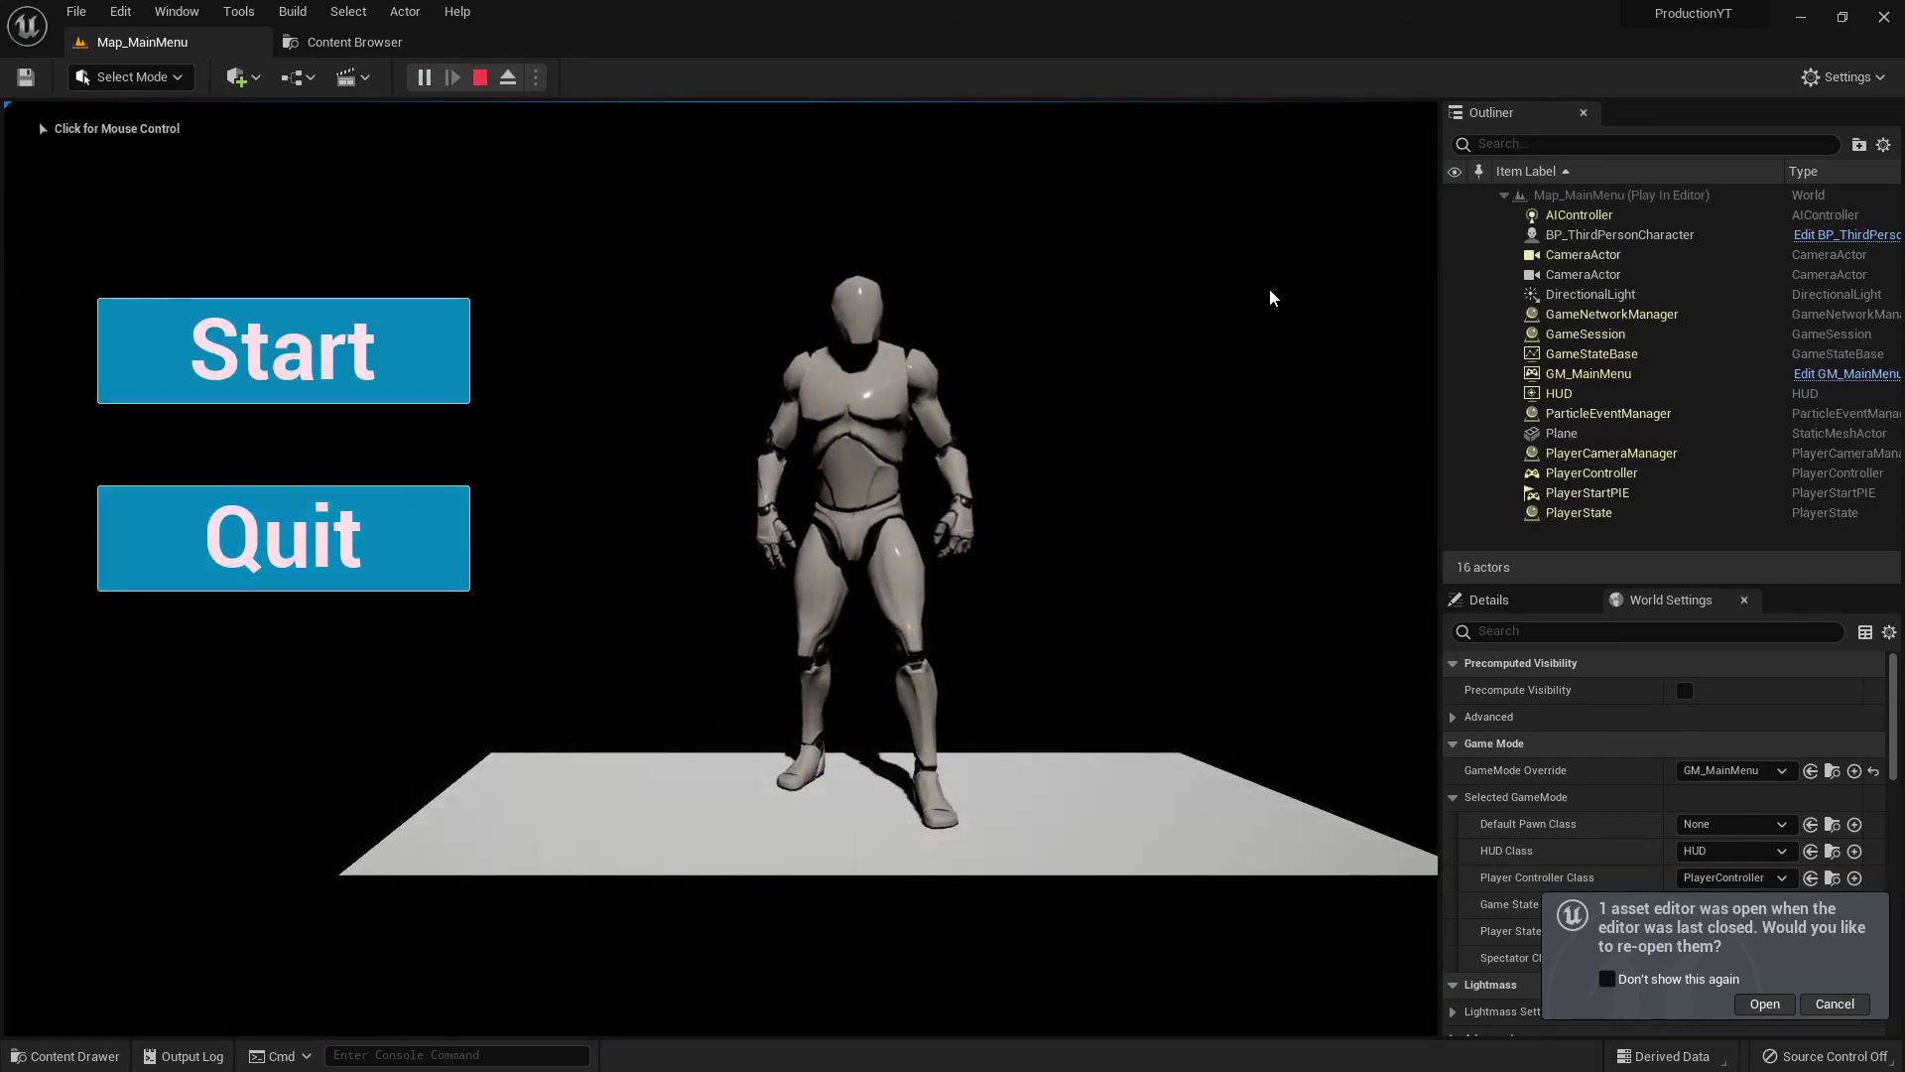
click(335, 568)
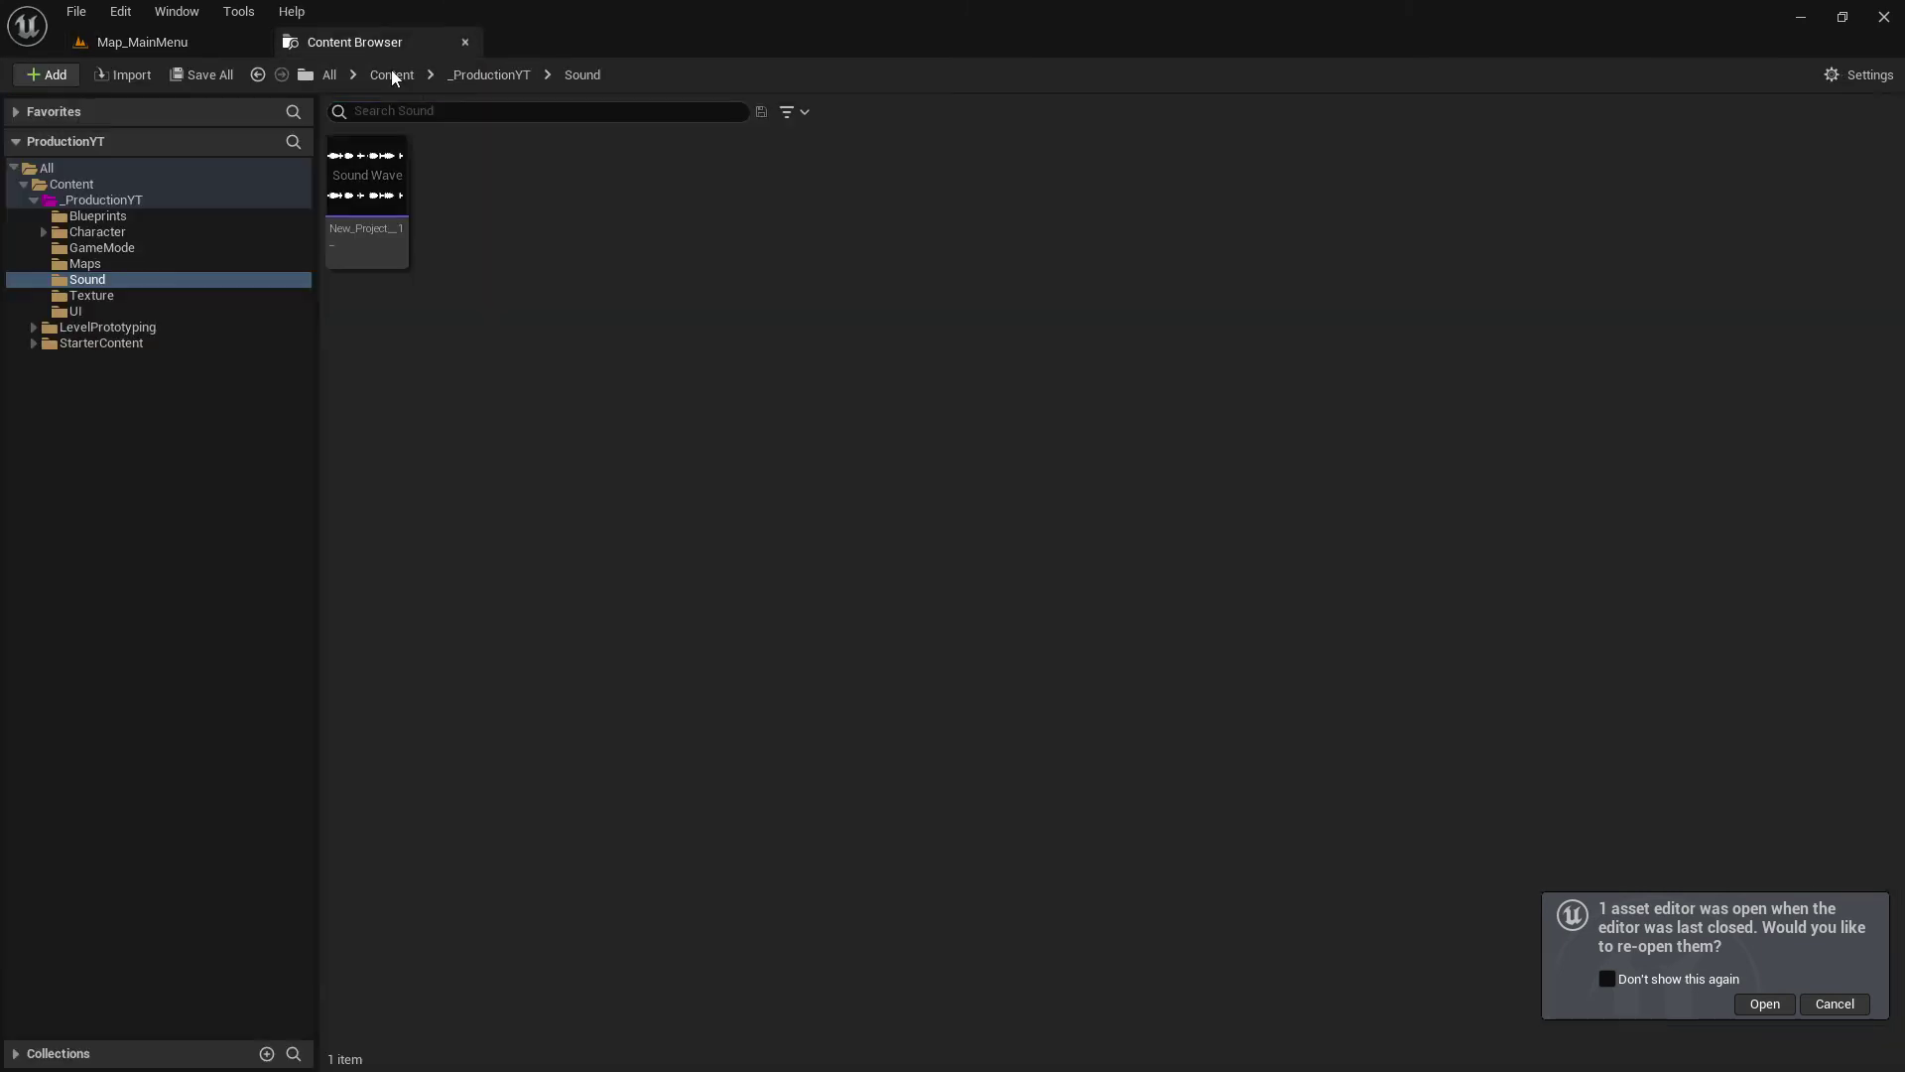
- Undock the Content Browser from the main window and close it
click(339, 43)
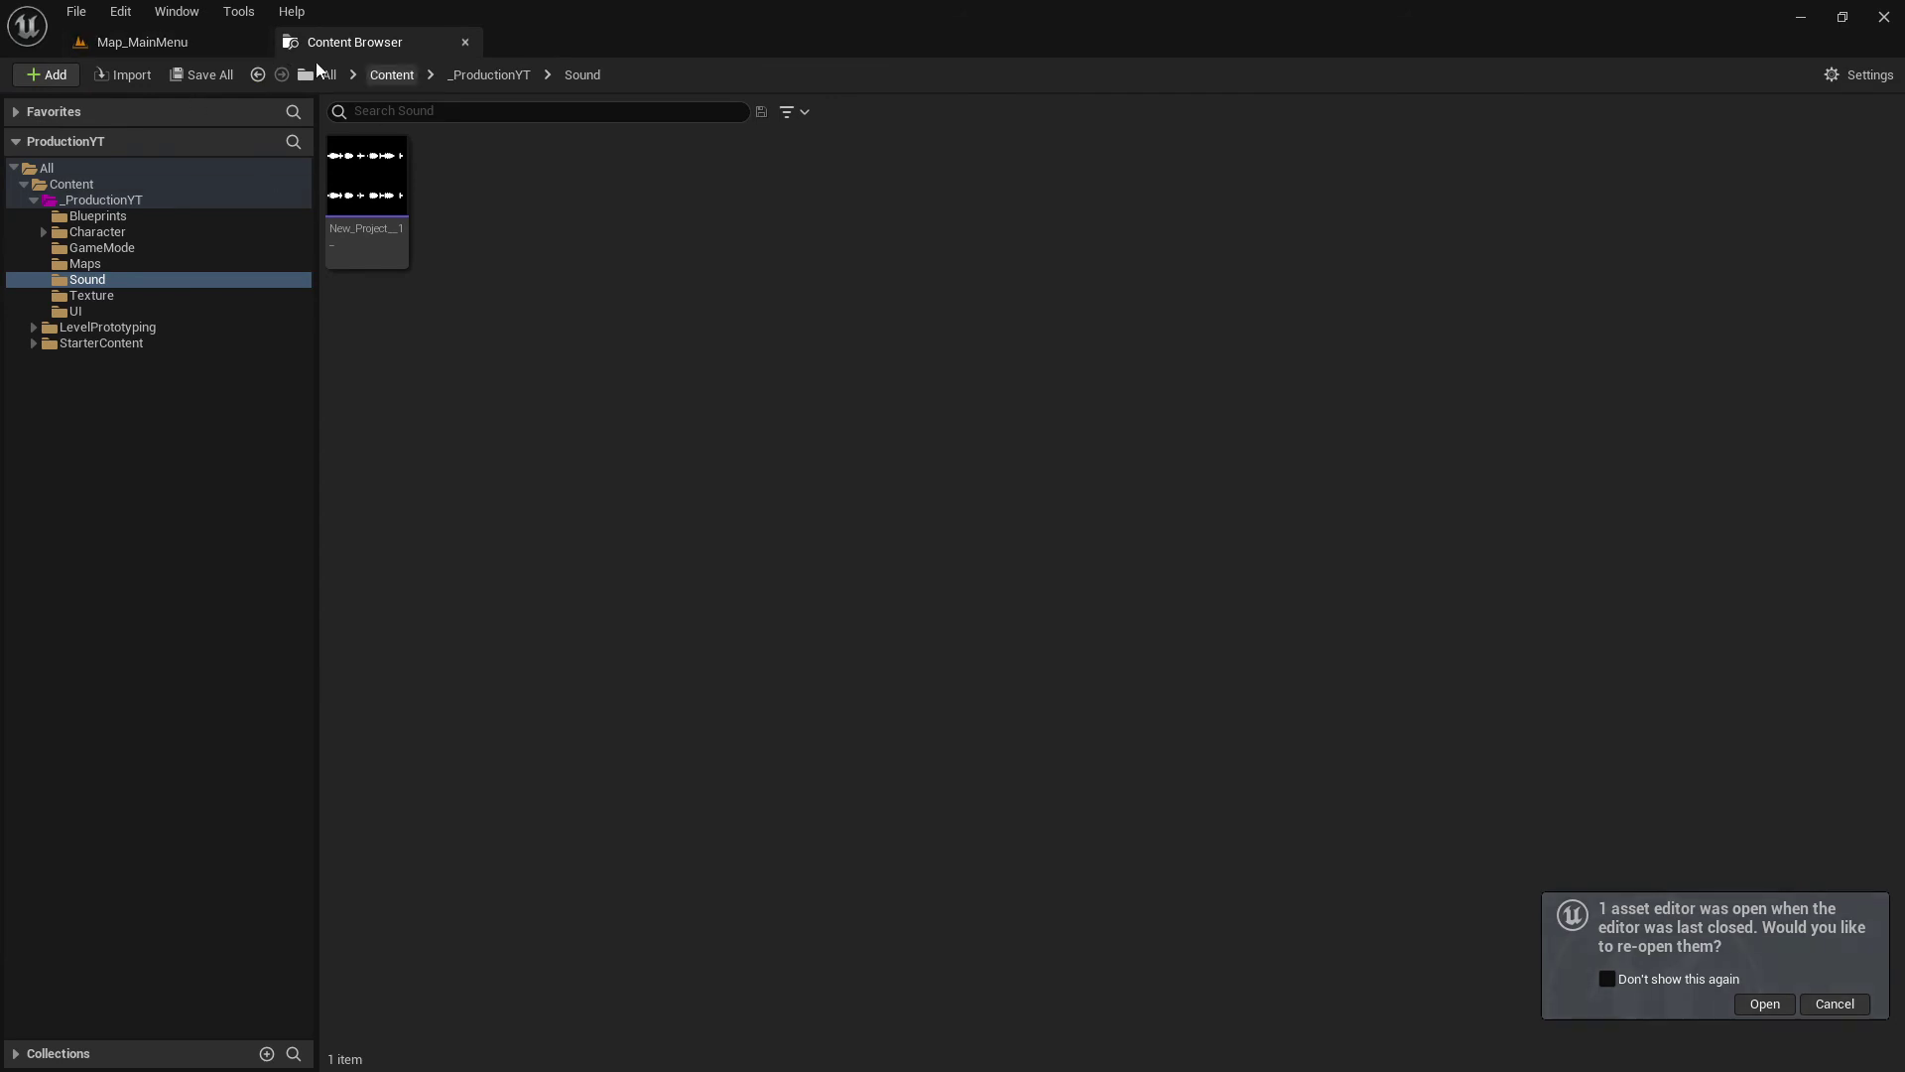
drag(431, 51, 641, 768)
click(691, 757)
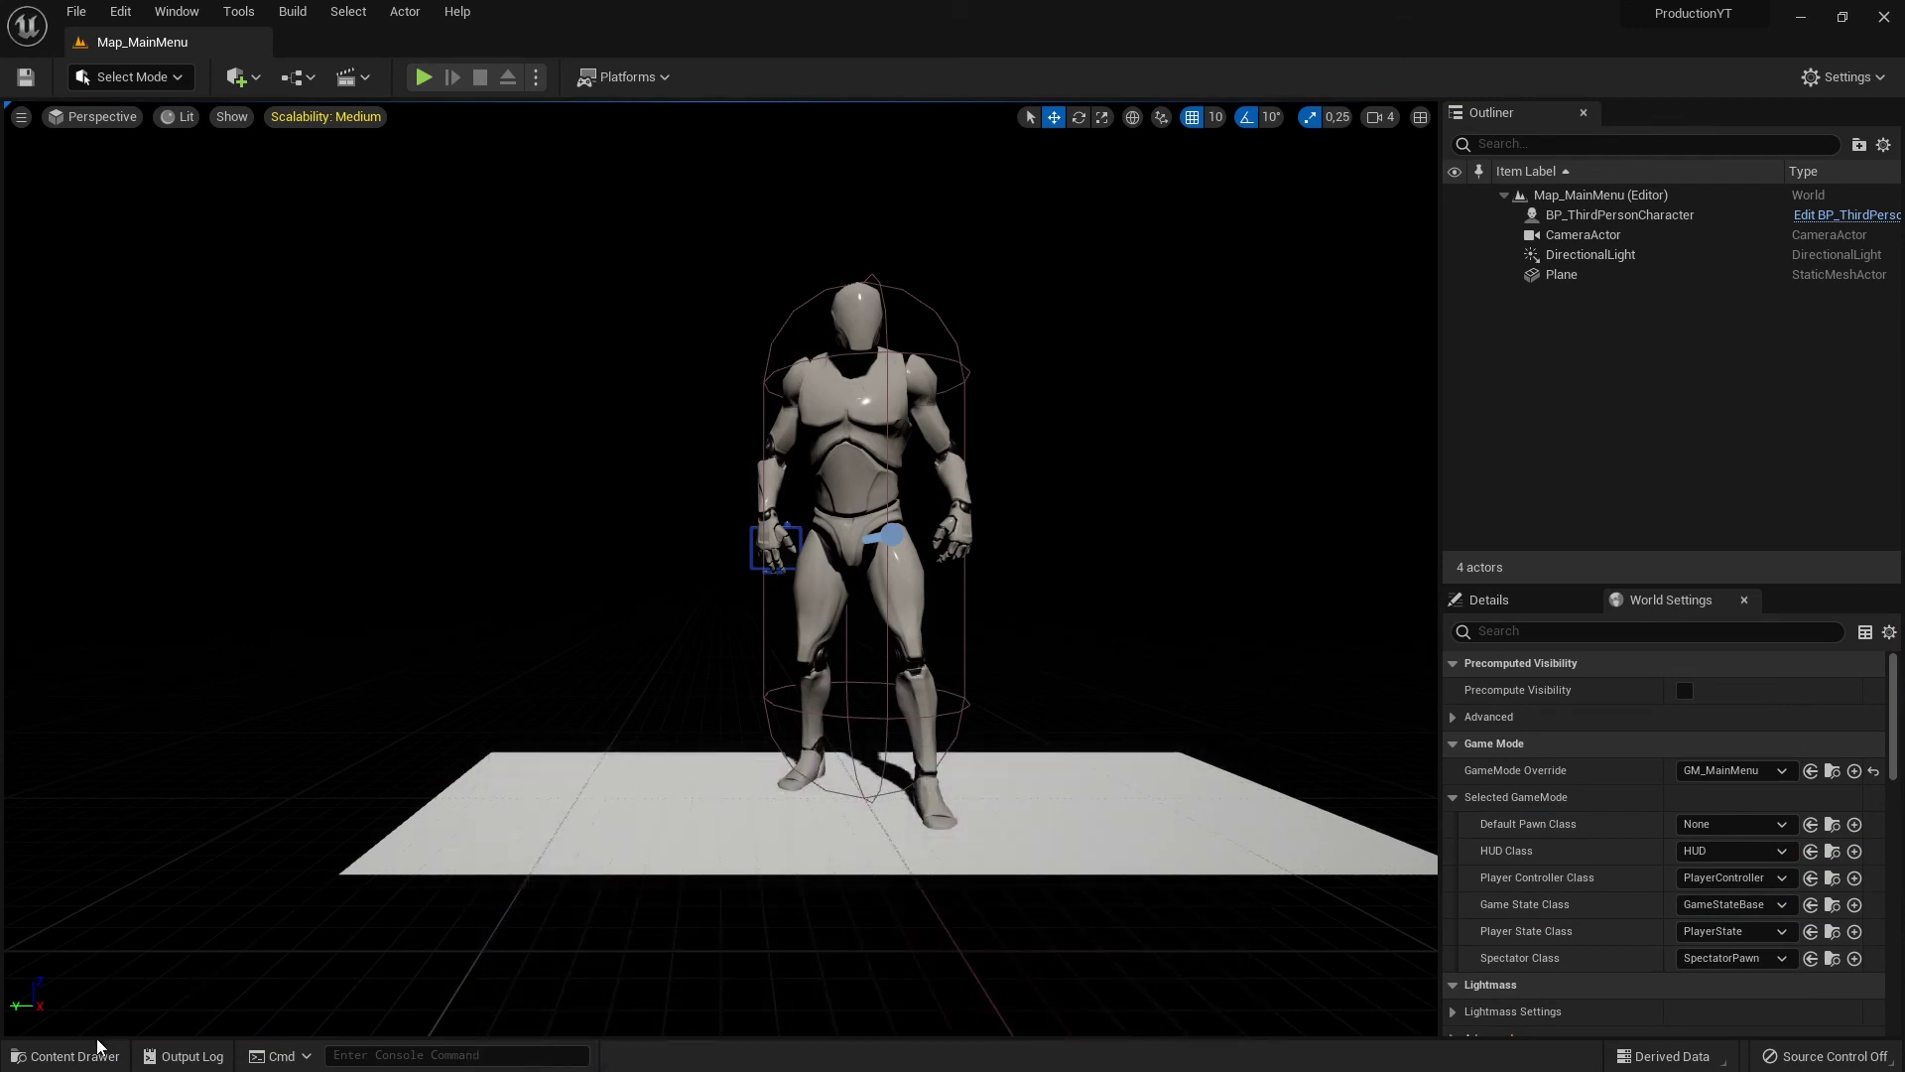
- Import the downloaded New_Project (1).wav into the _ProductionYT Sound folder and preview the sound wave
click(69, 1055)
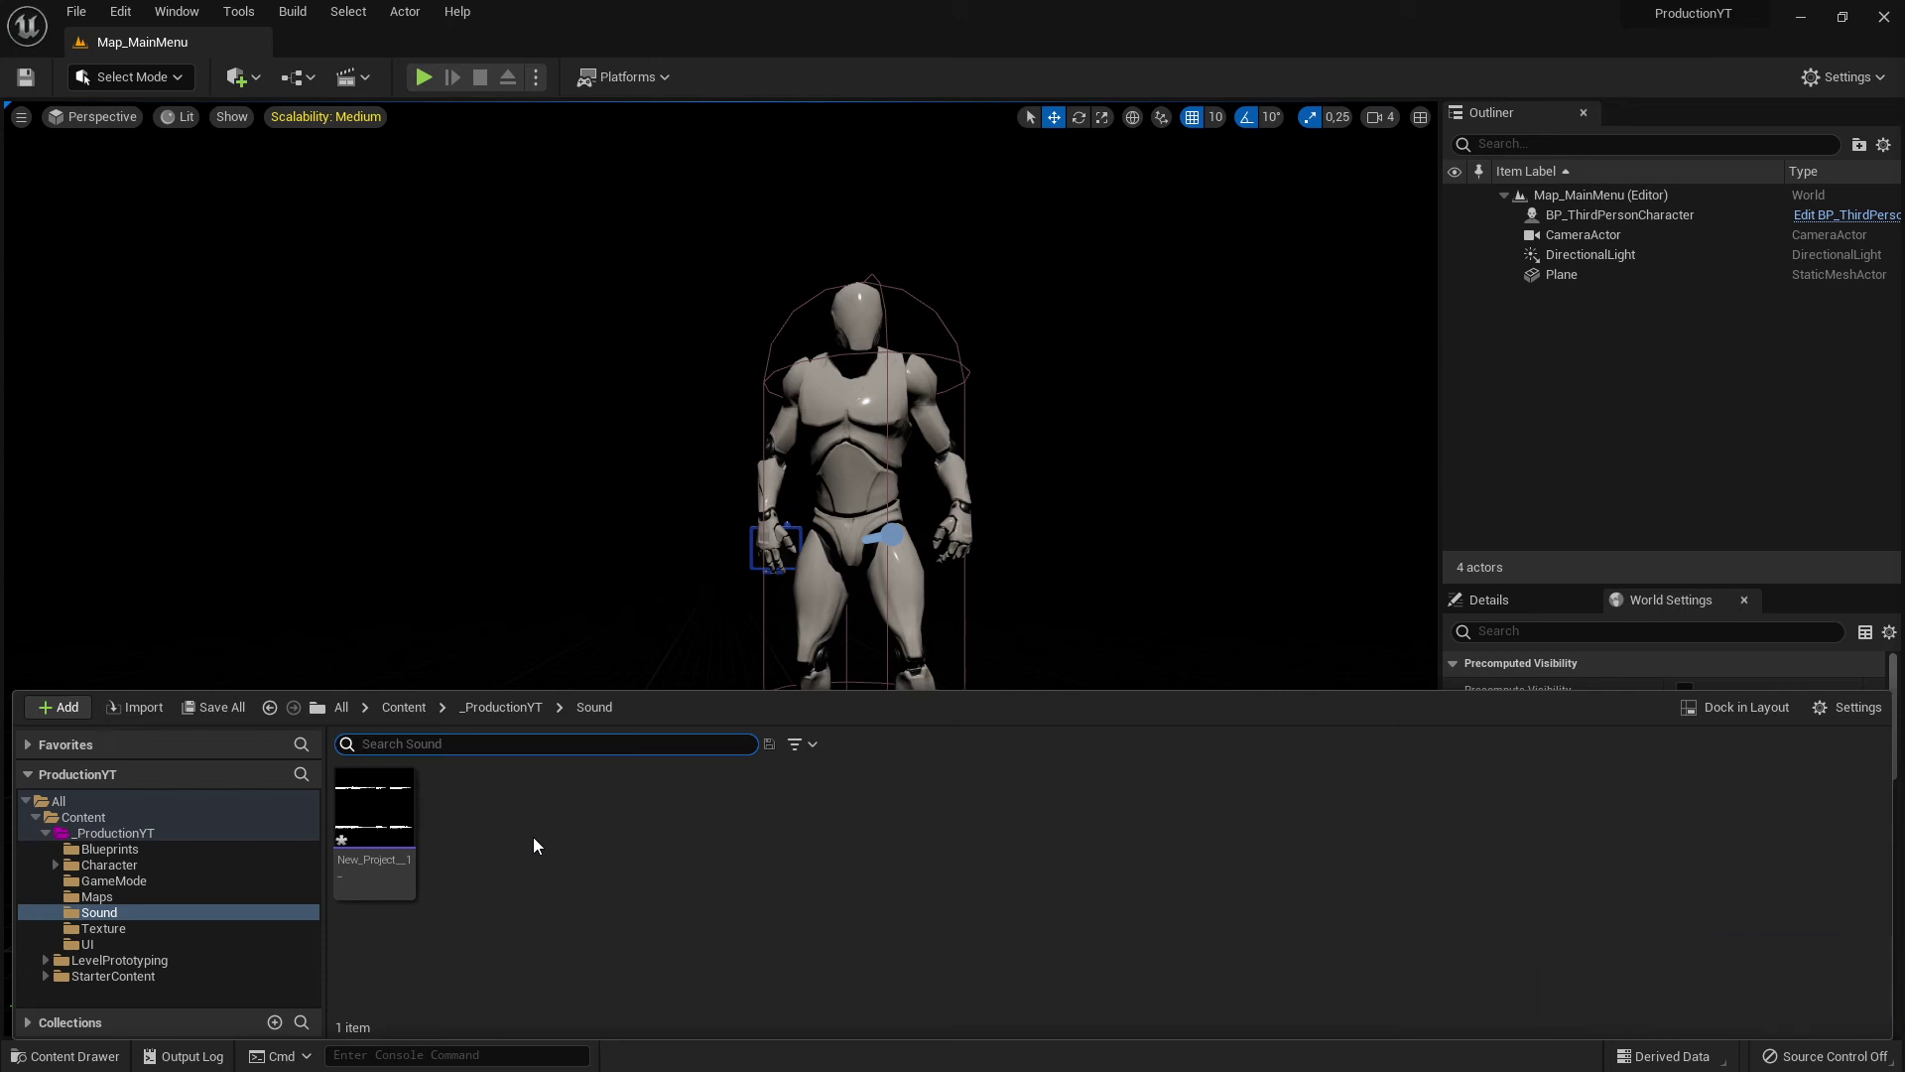
click(366, 816)
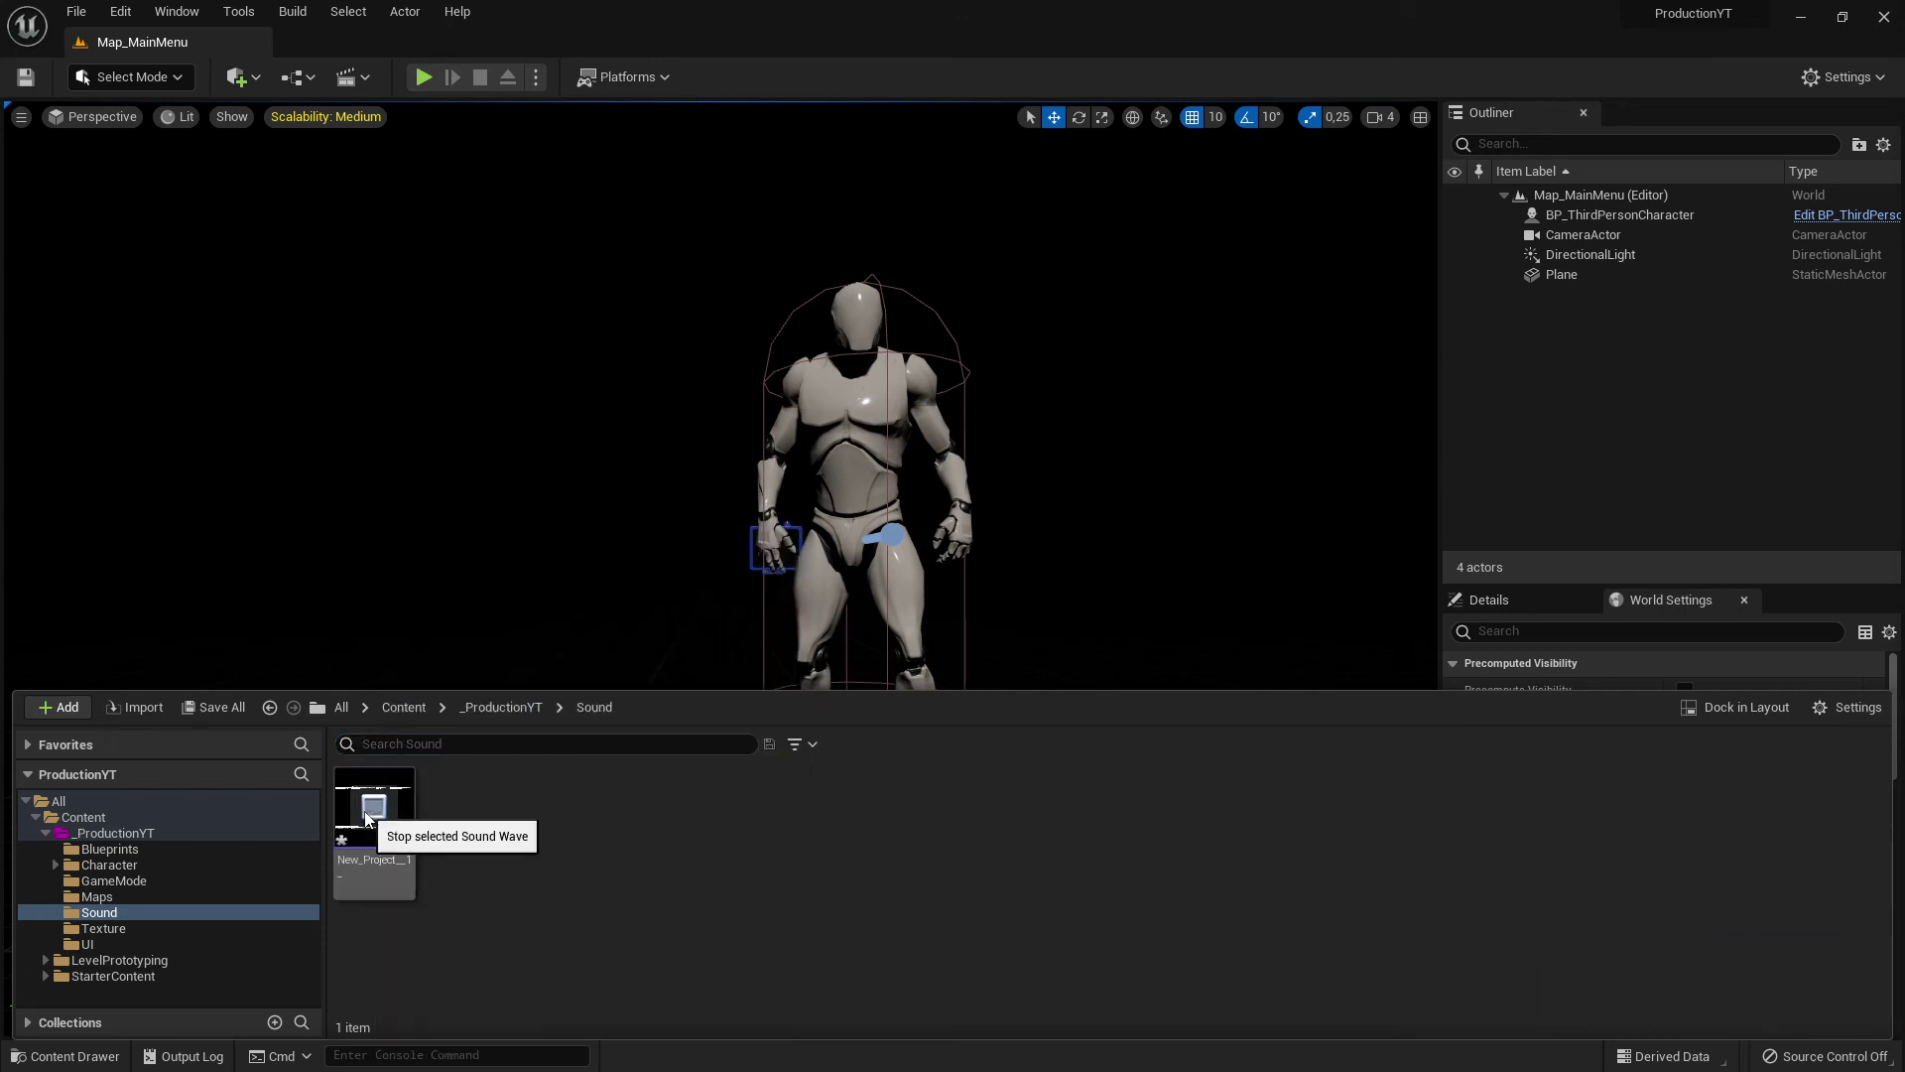
click(366, 817)
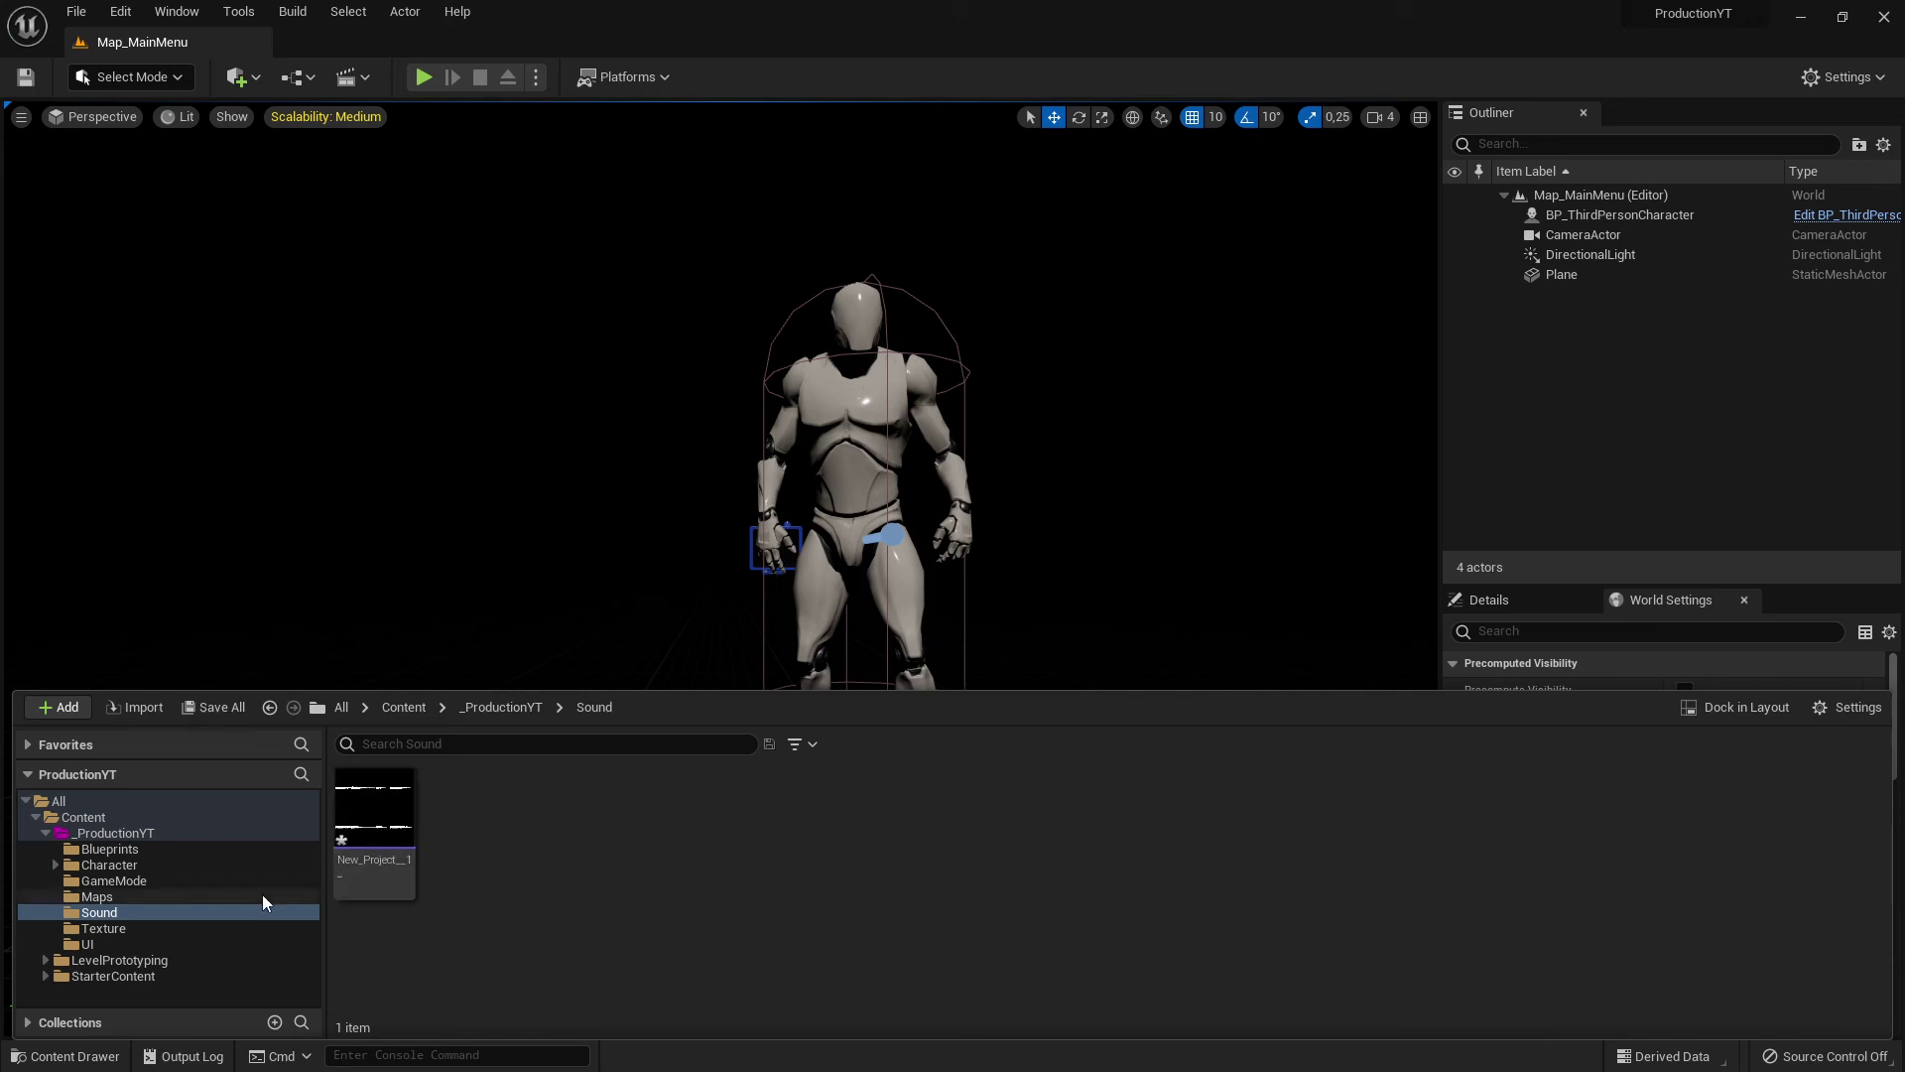
- Look through the Character, Blueprints and Maps folders of _ProductionYT and return to the Sound folder
click(127, 913)
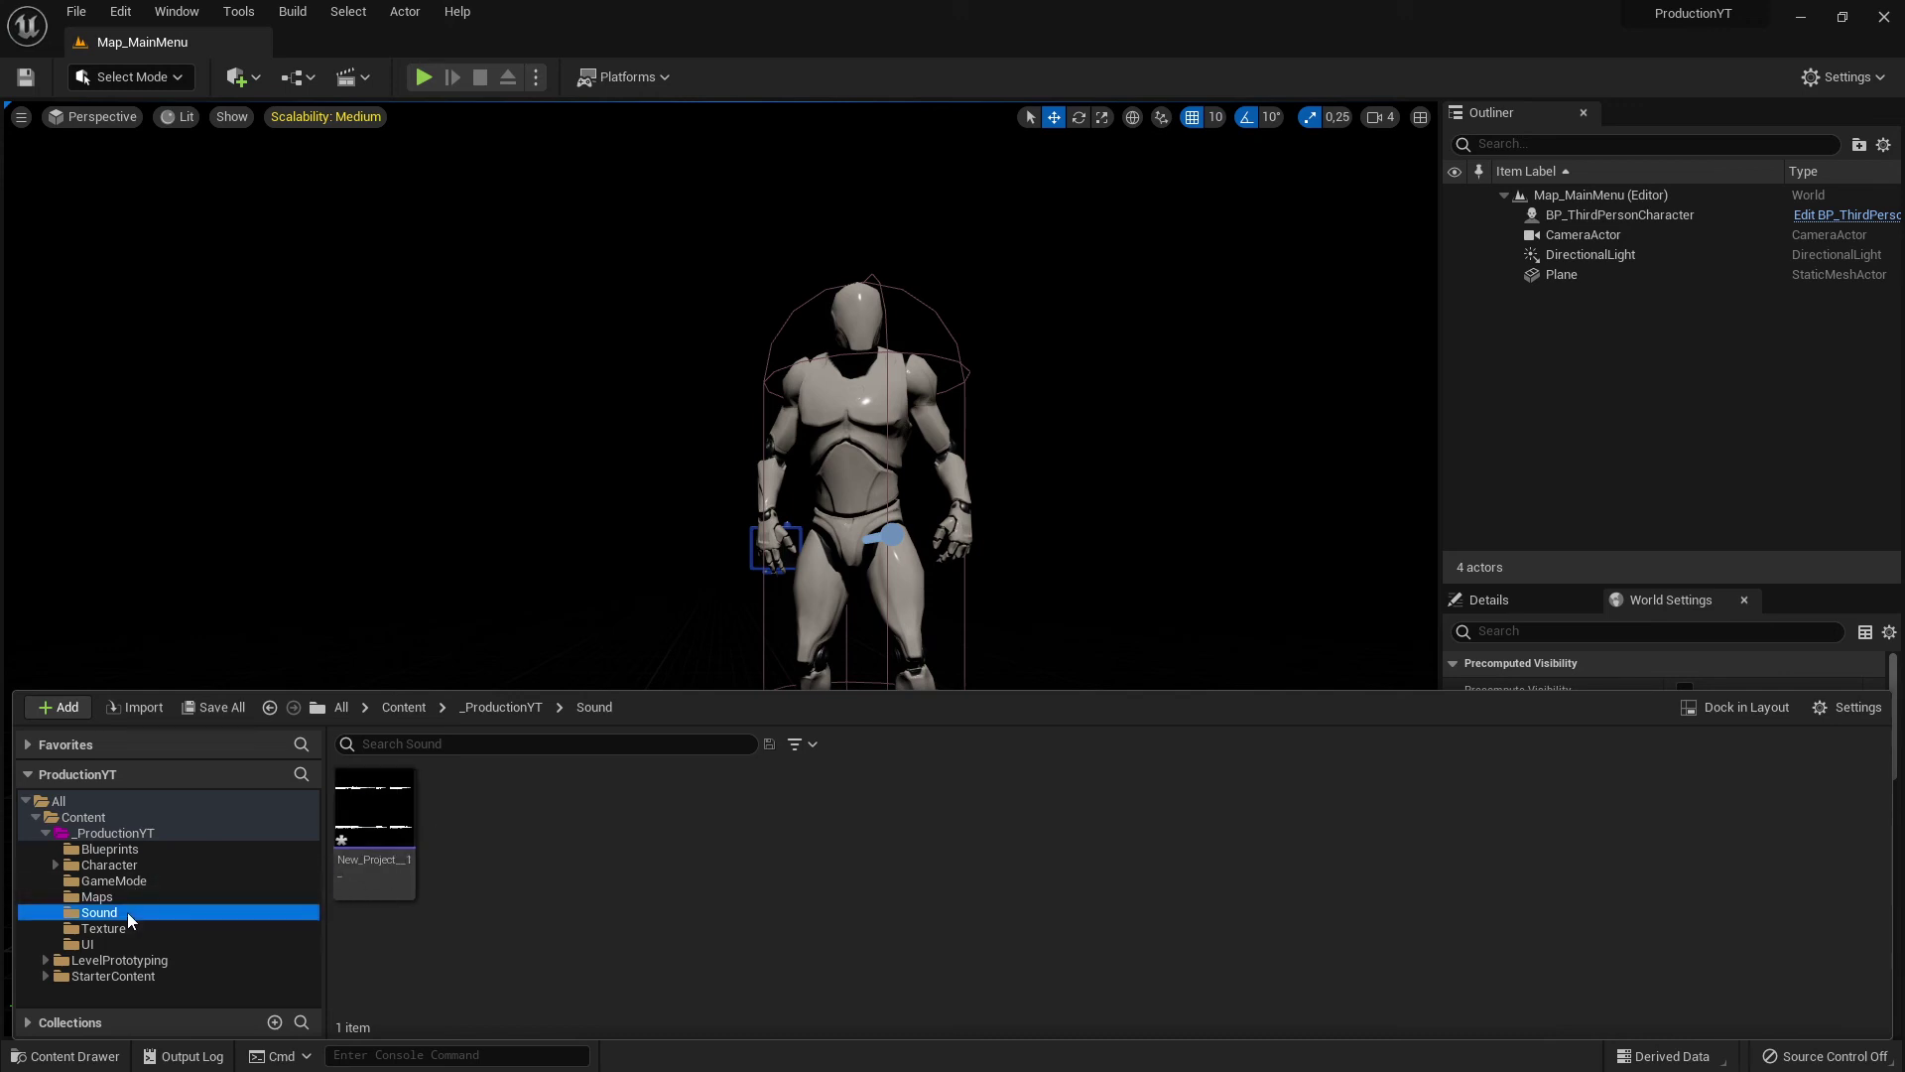
click(111, 832)
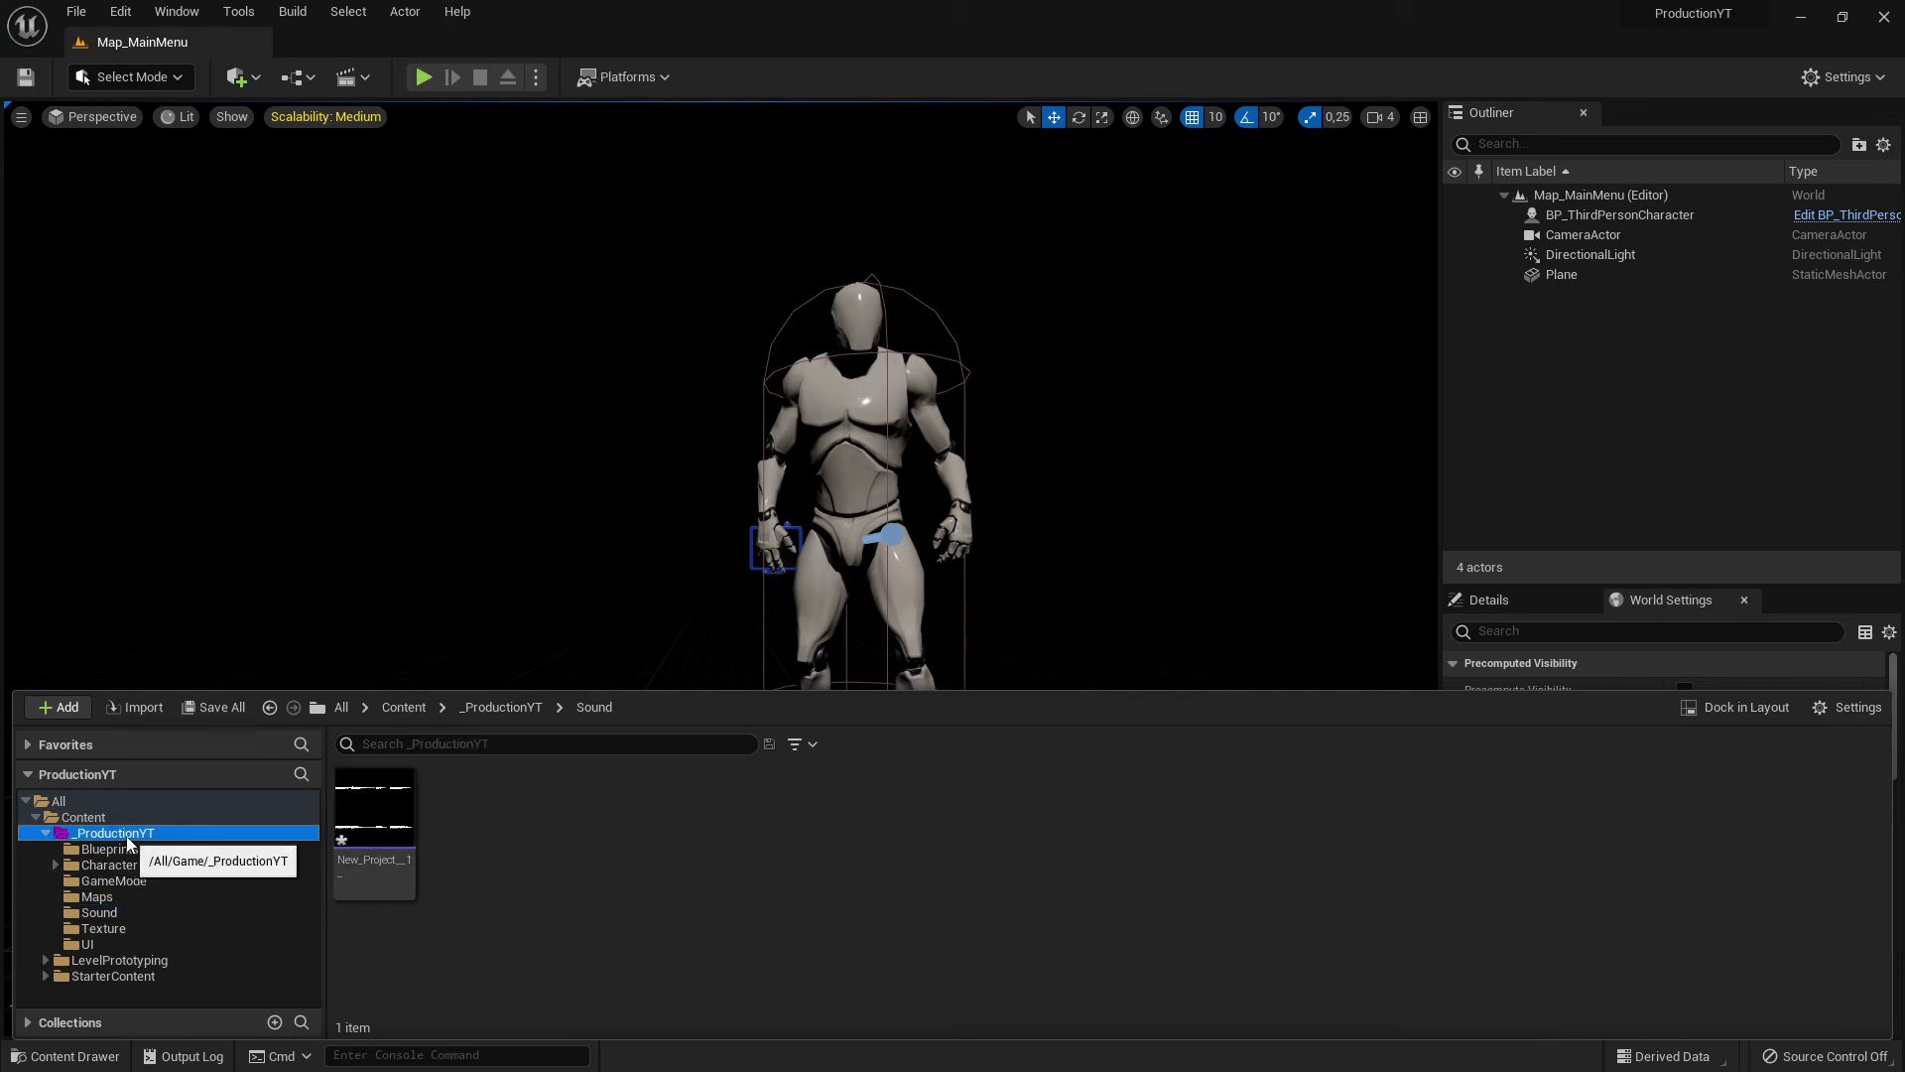
click(129, 865)
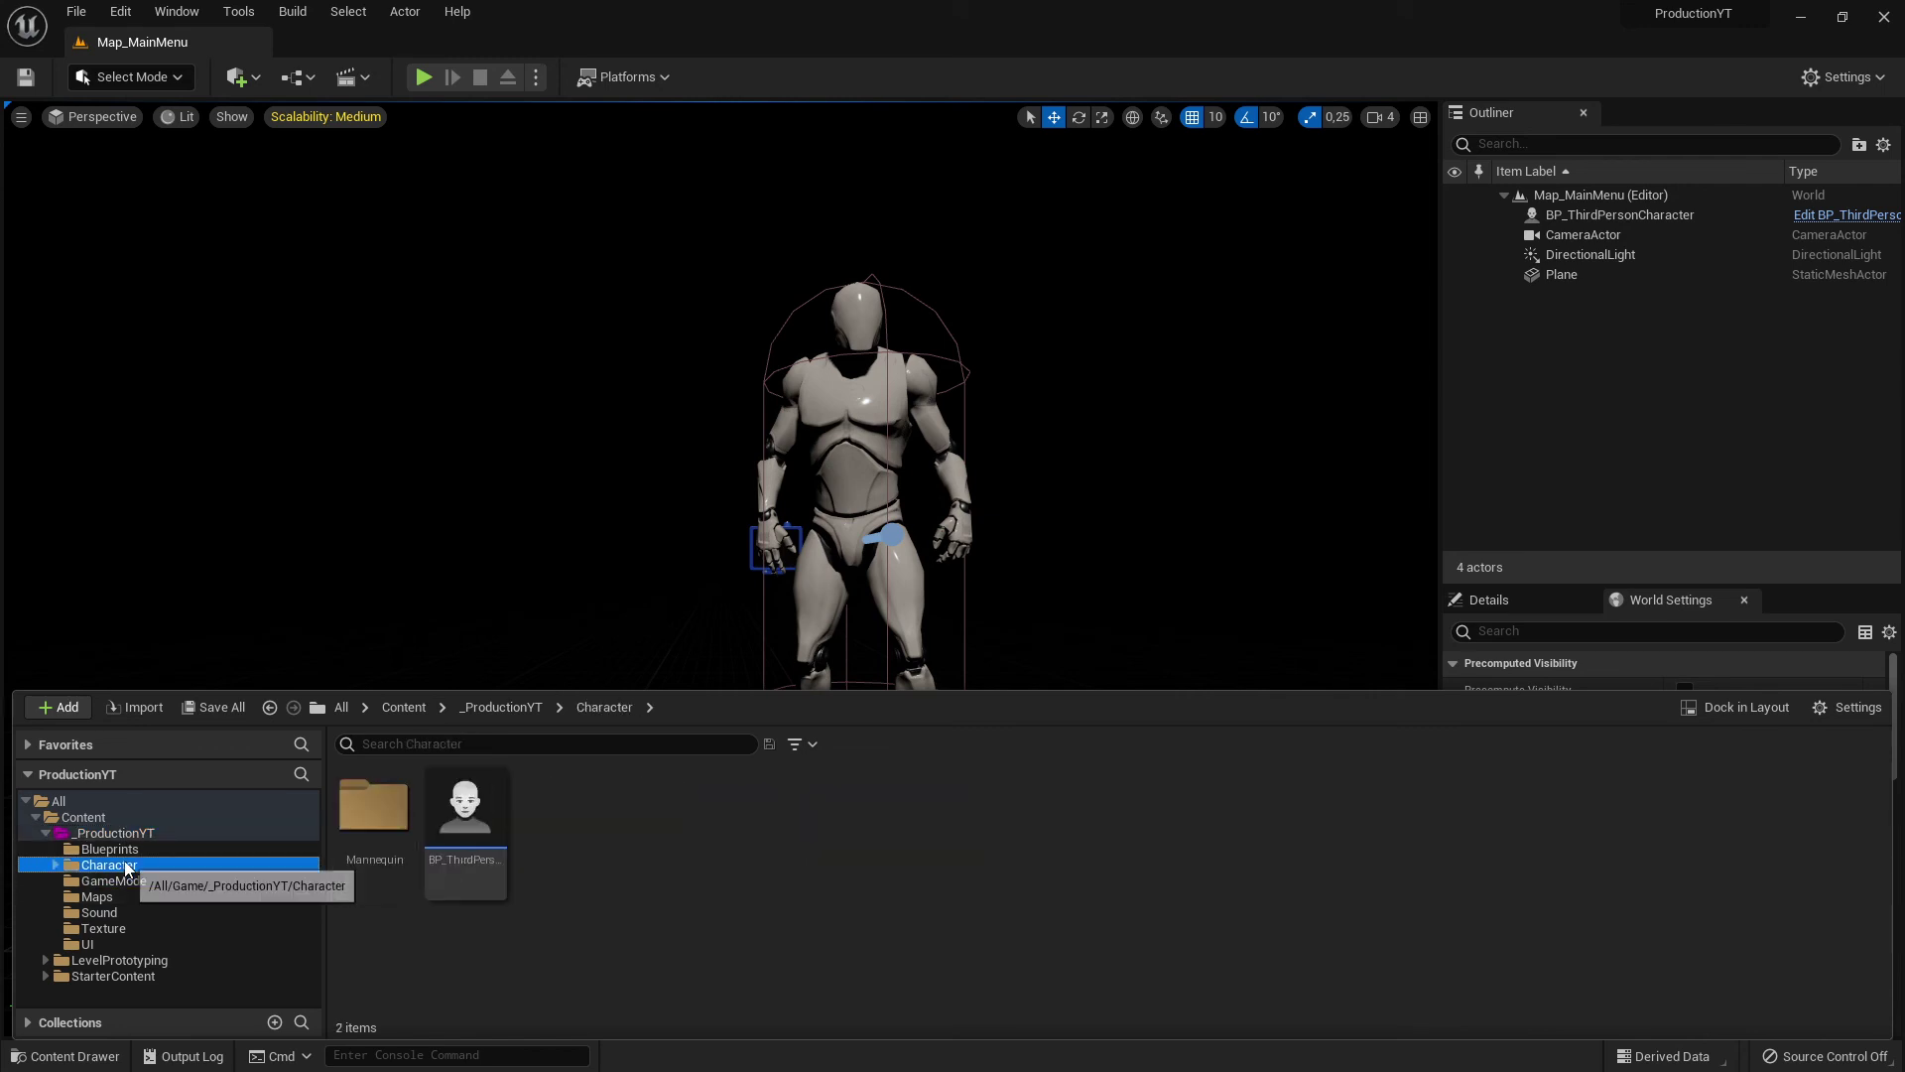
click(131, 850)
click(129, 896)
click(129, 912)
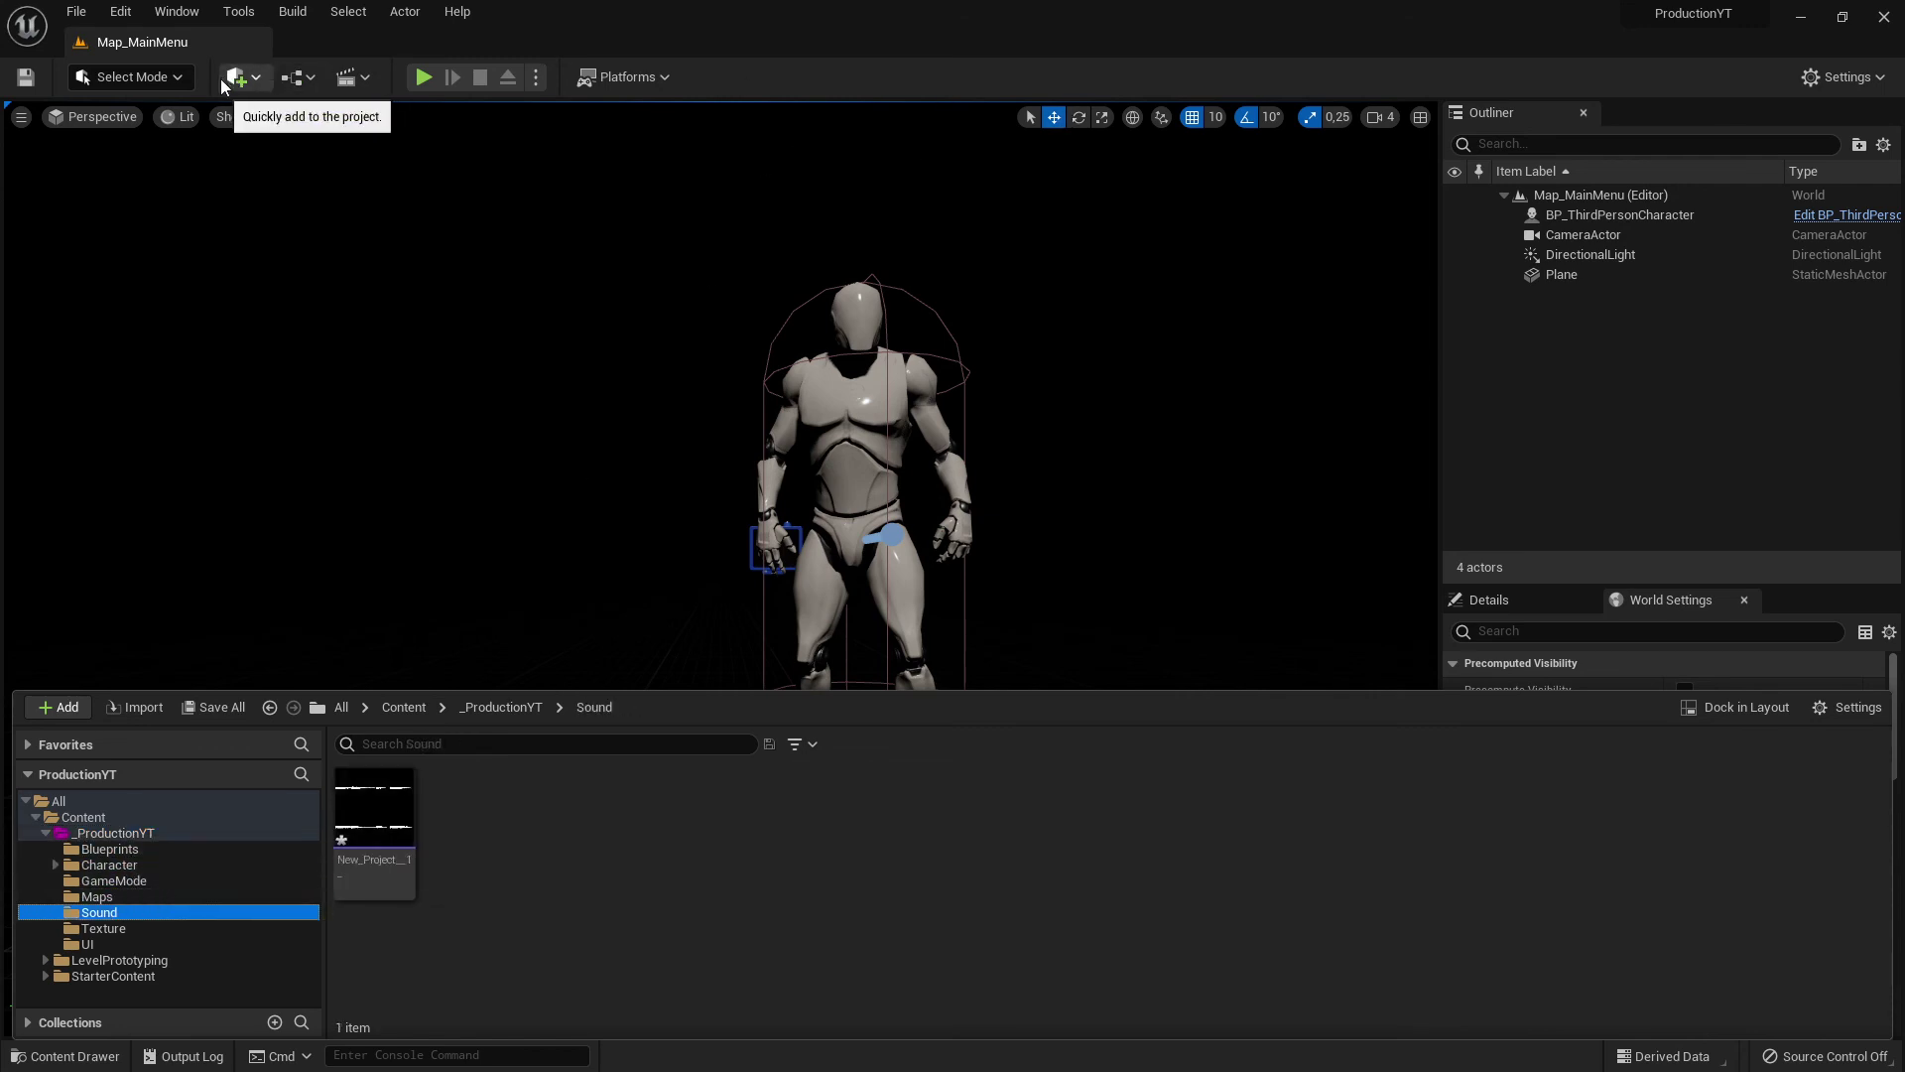
- Run the main menu level in the editor, pause and resume it, and stop the session
click(423, 76)
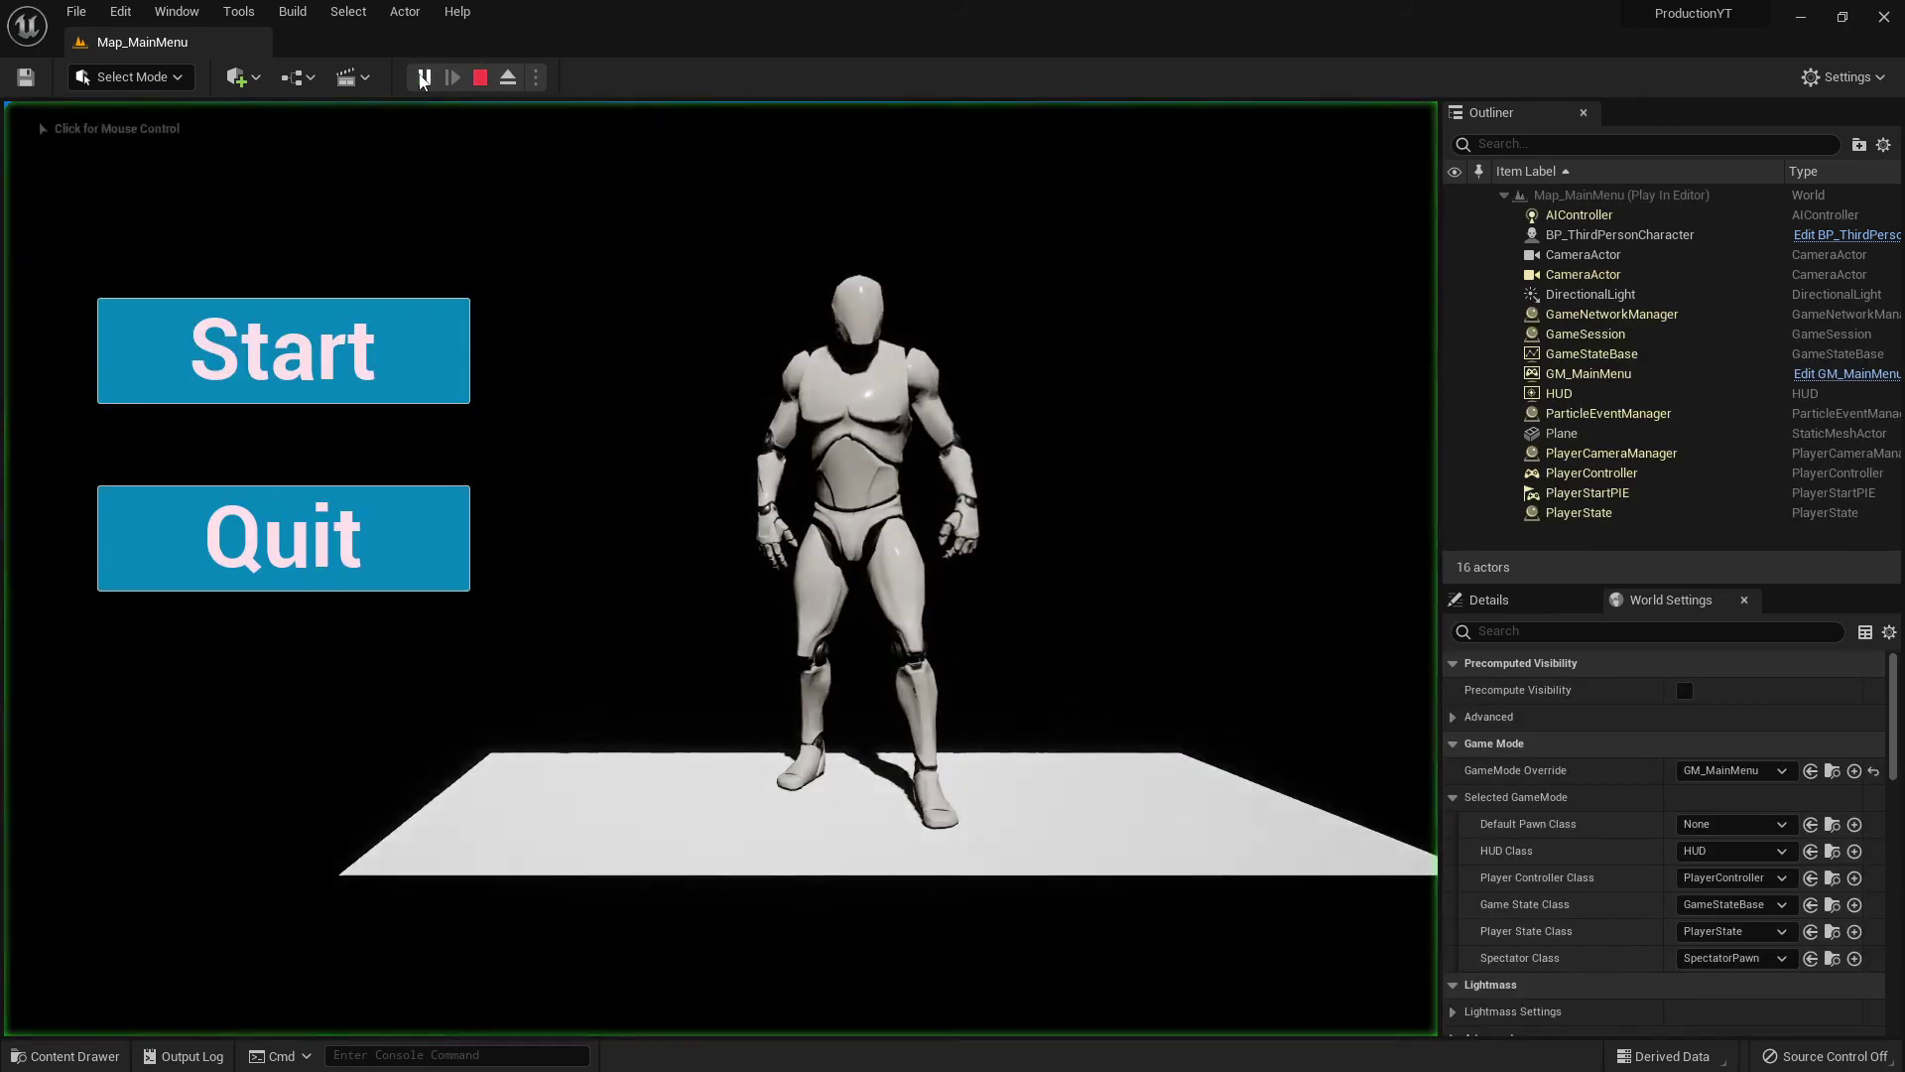
click(423, 77)
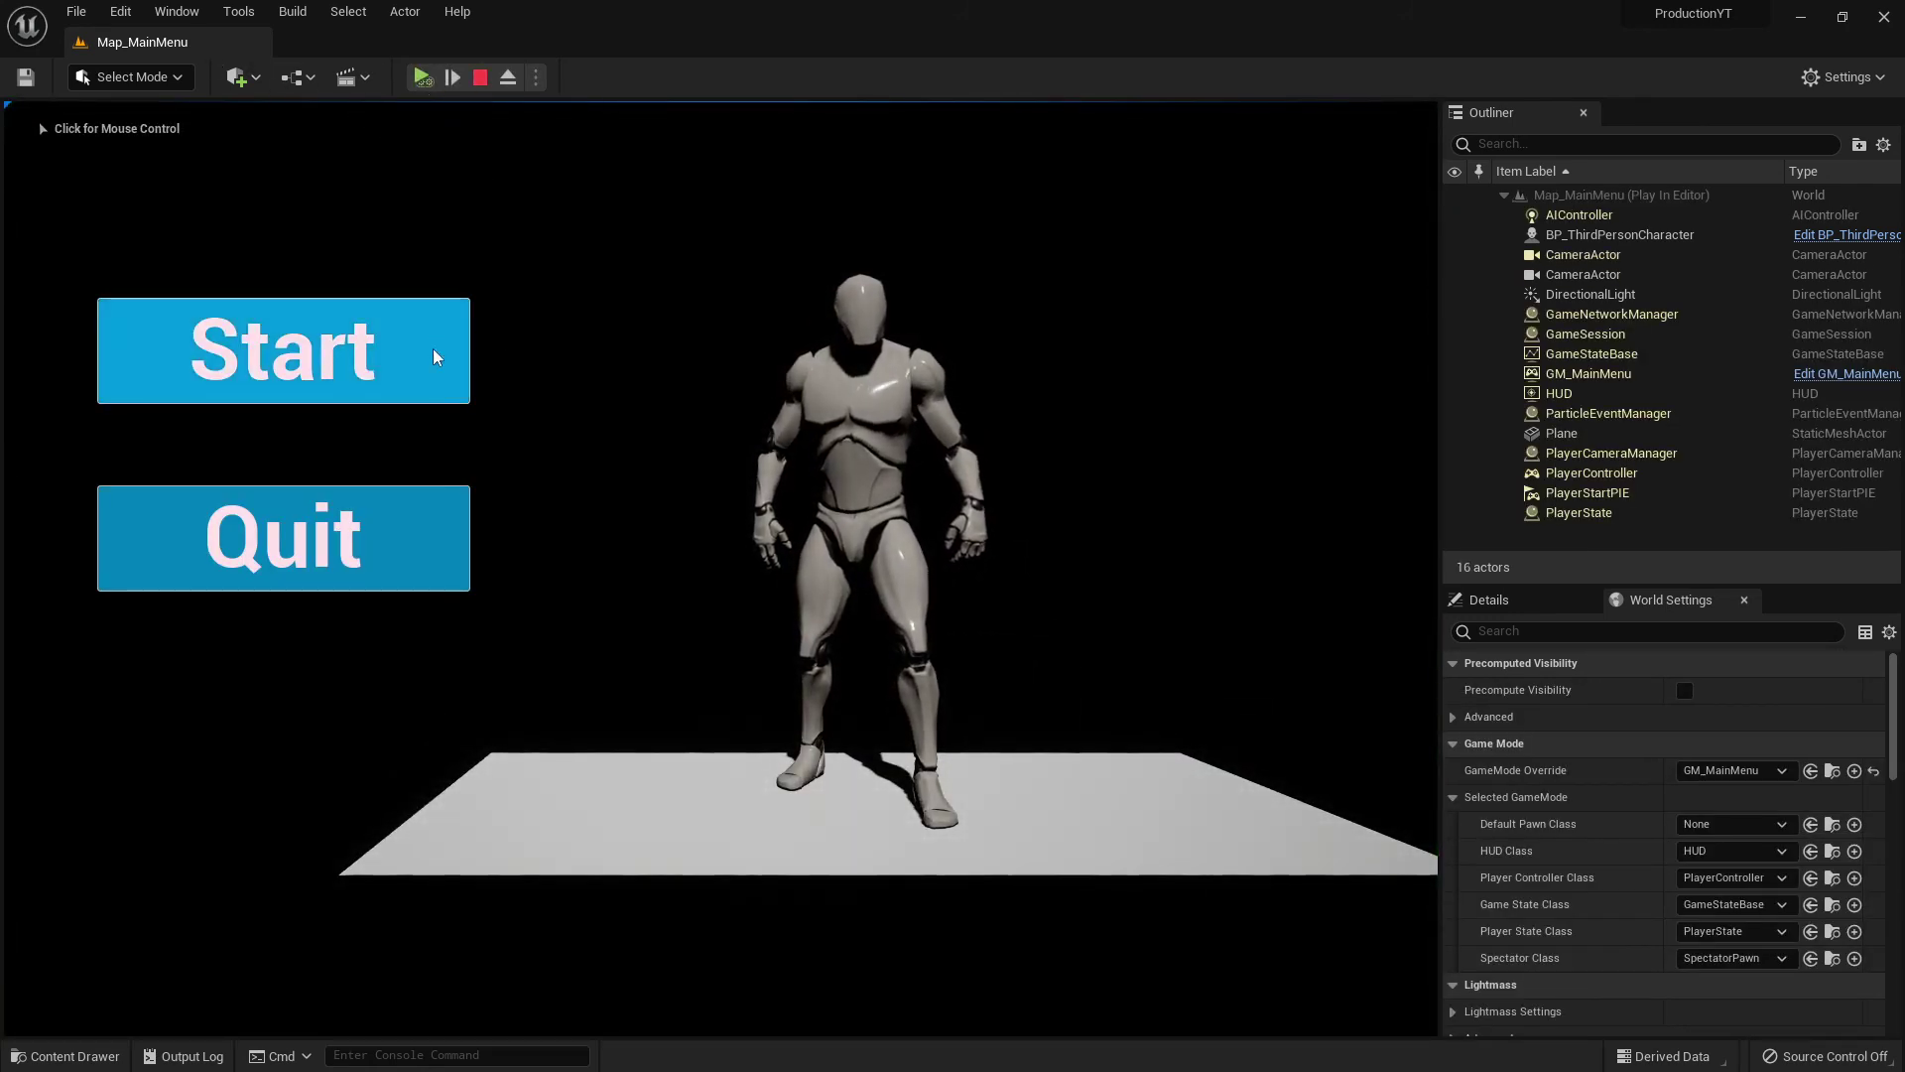
click(424, 77)
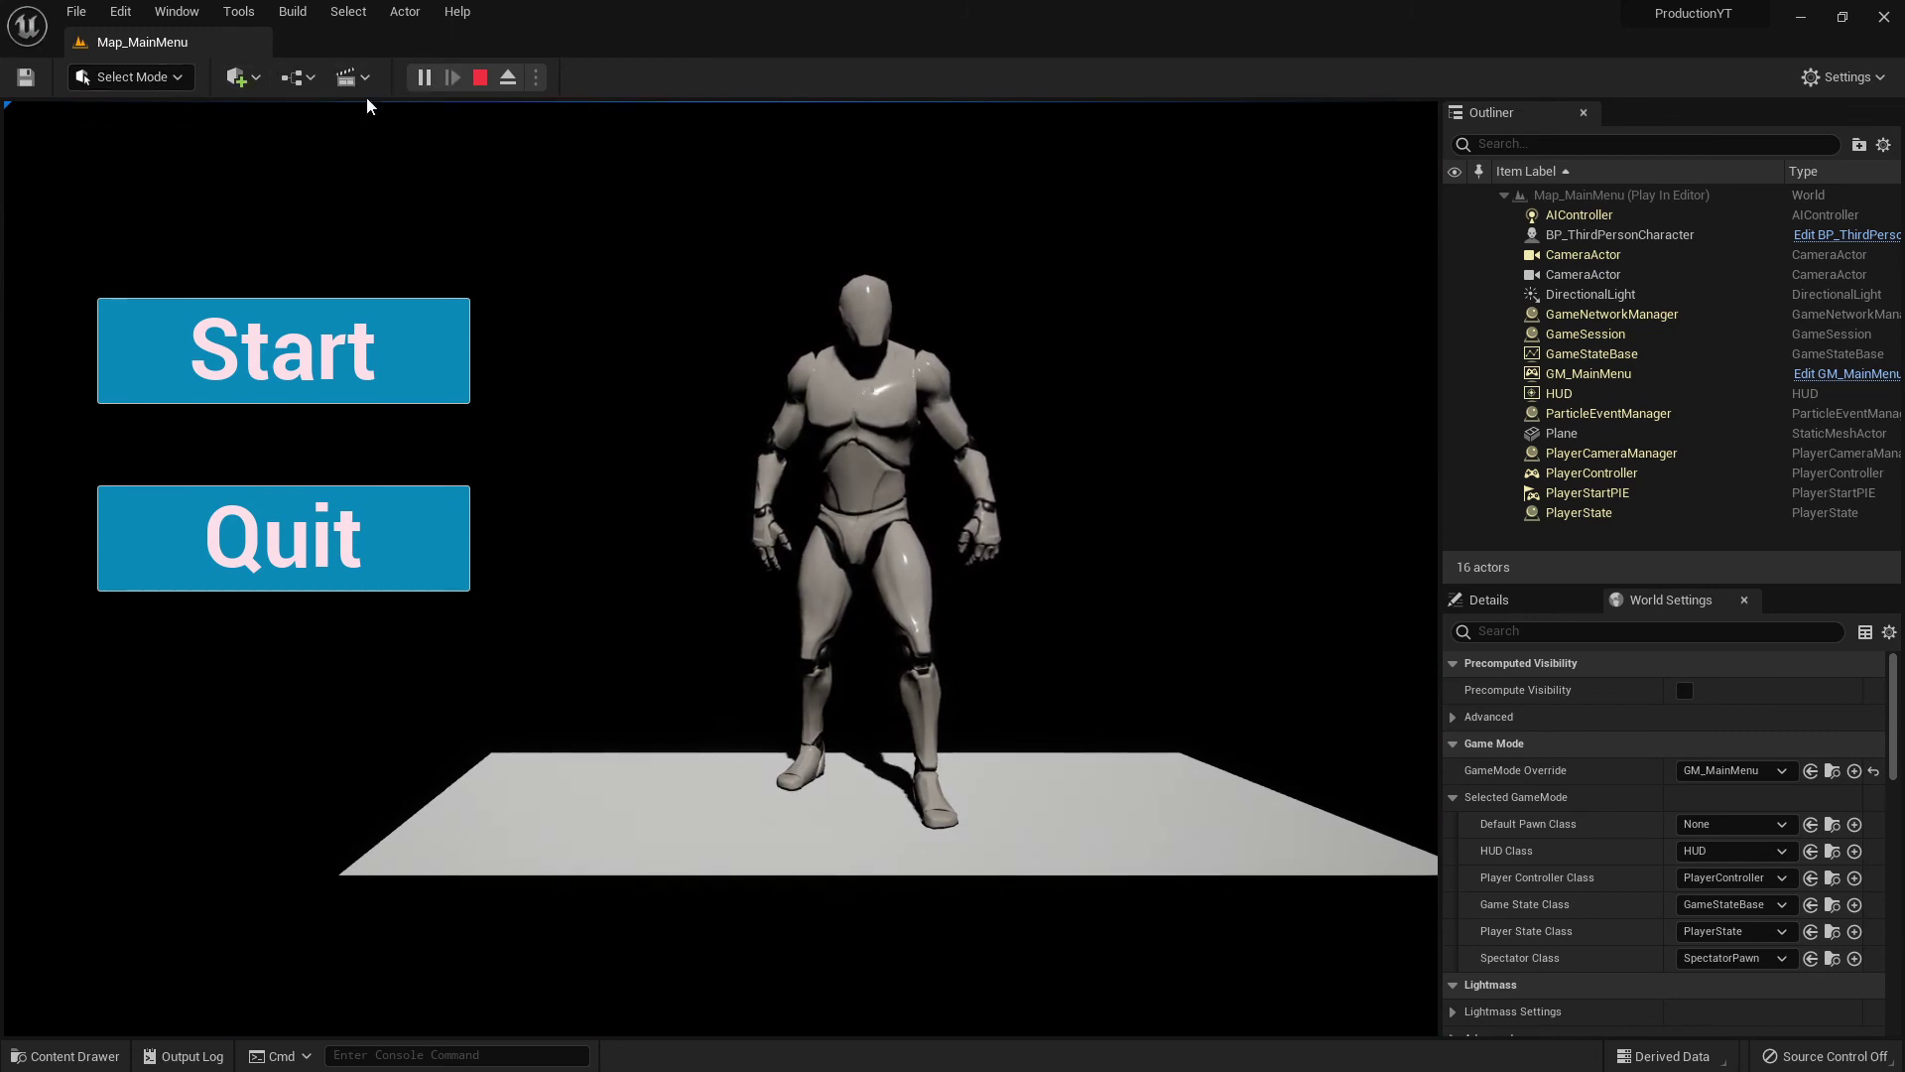
click(424, 76)
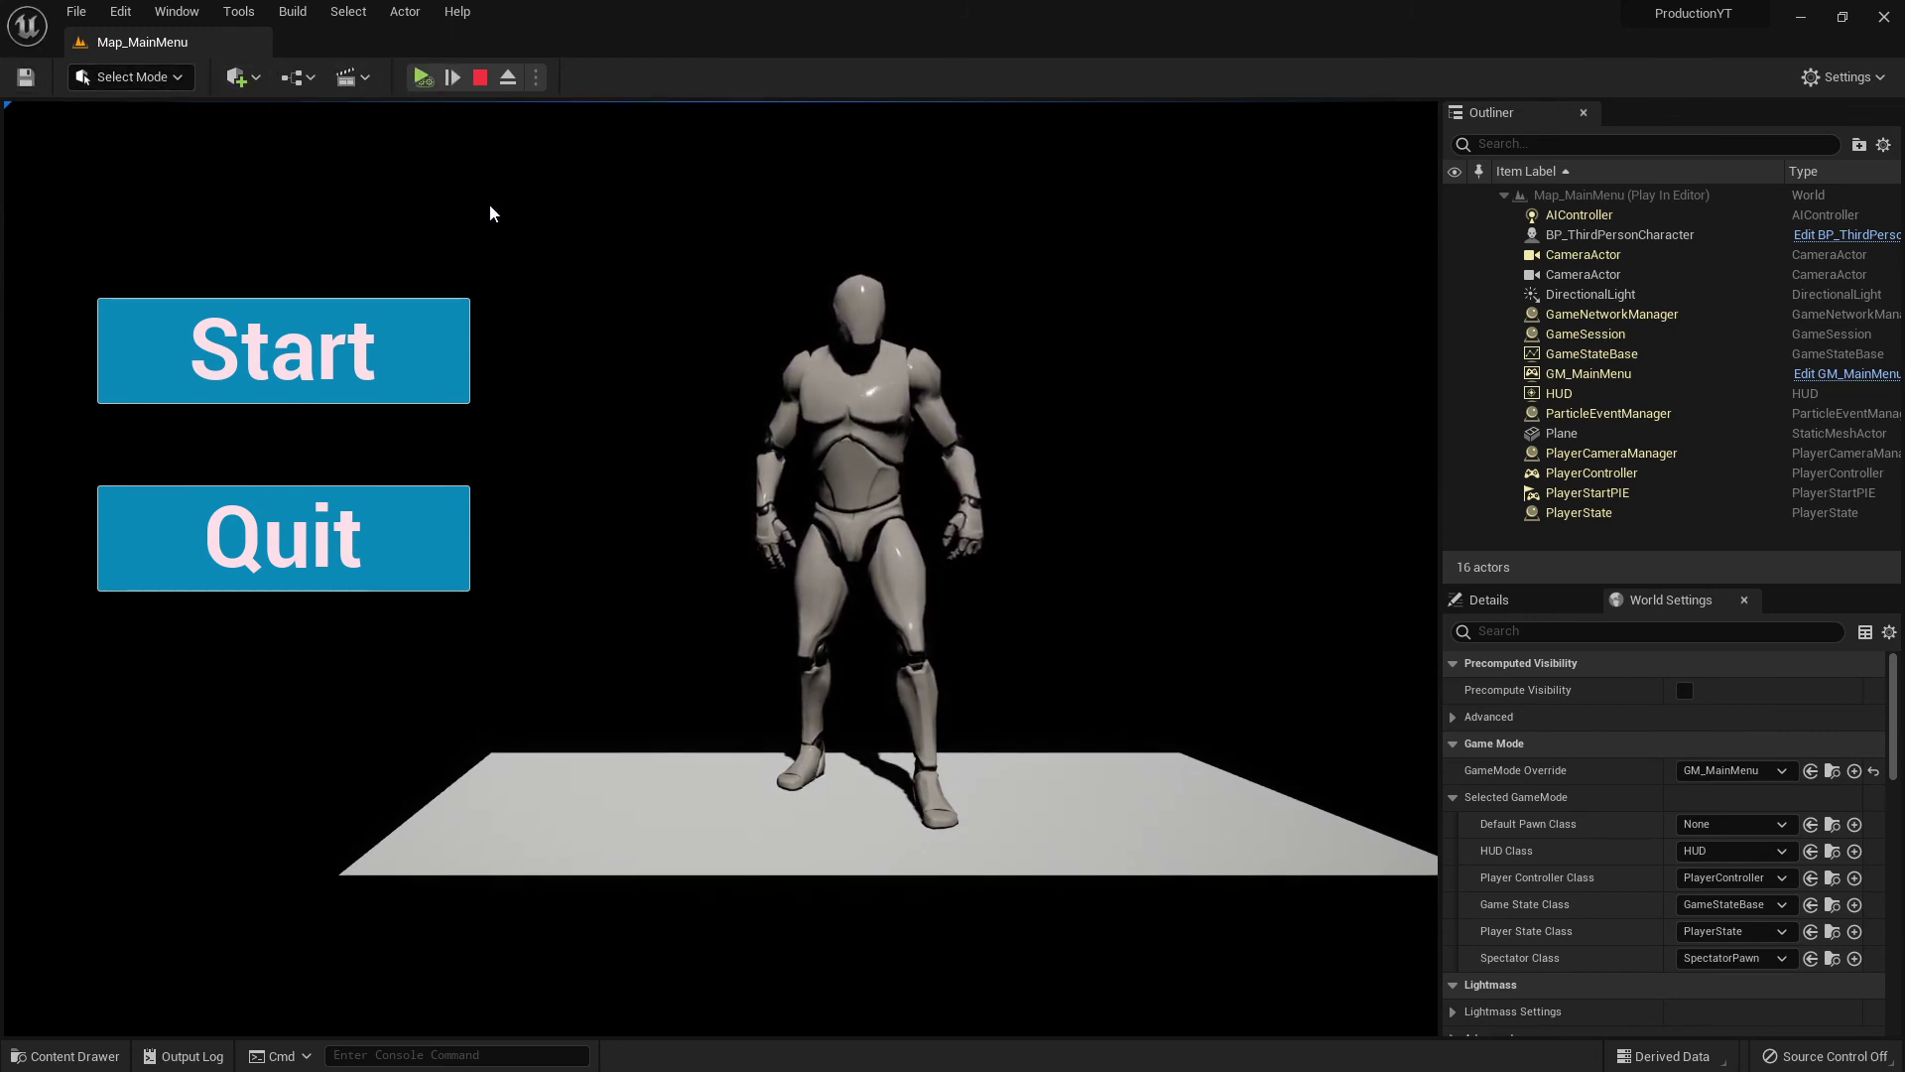
click(481, 77)
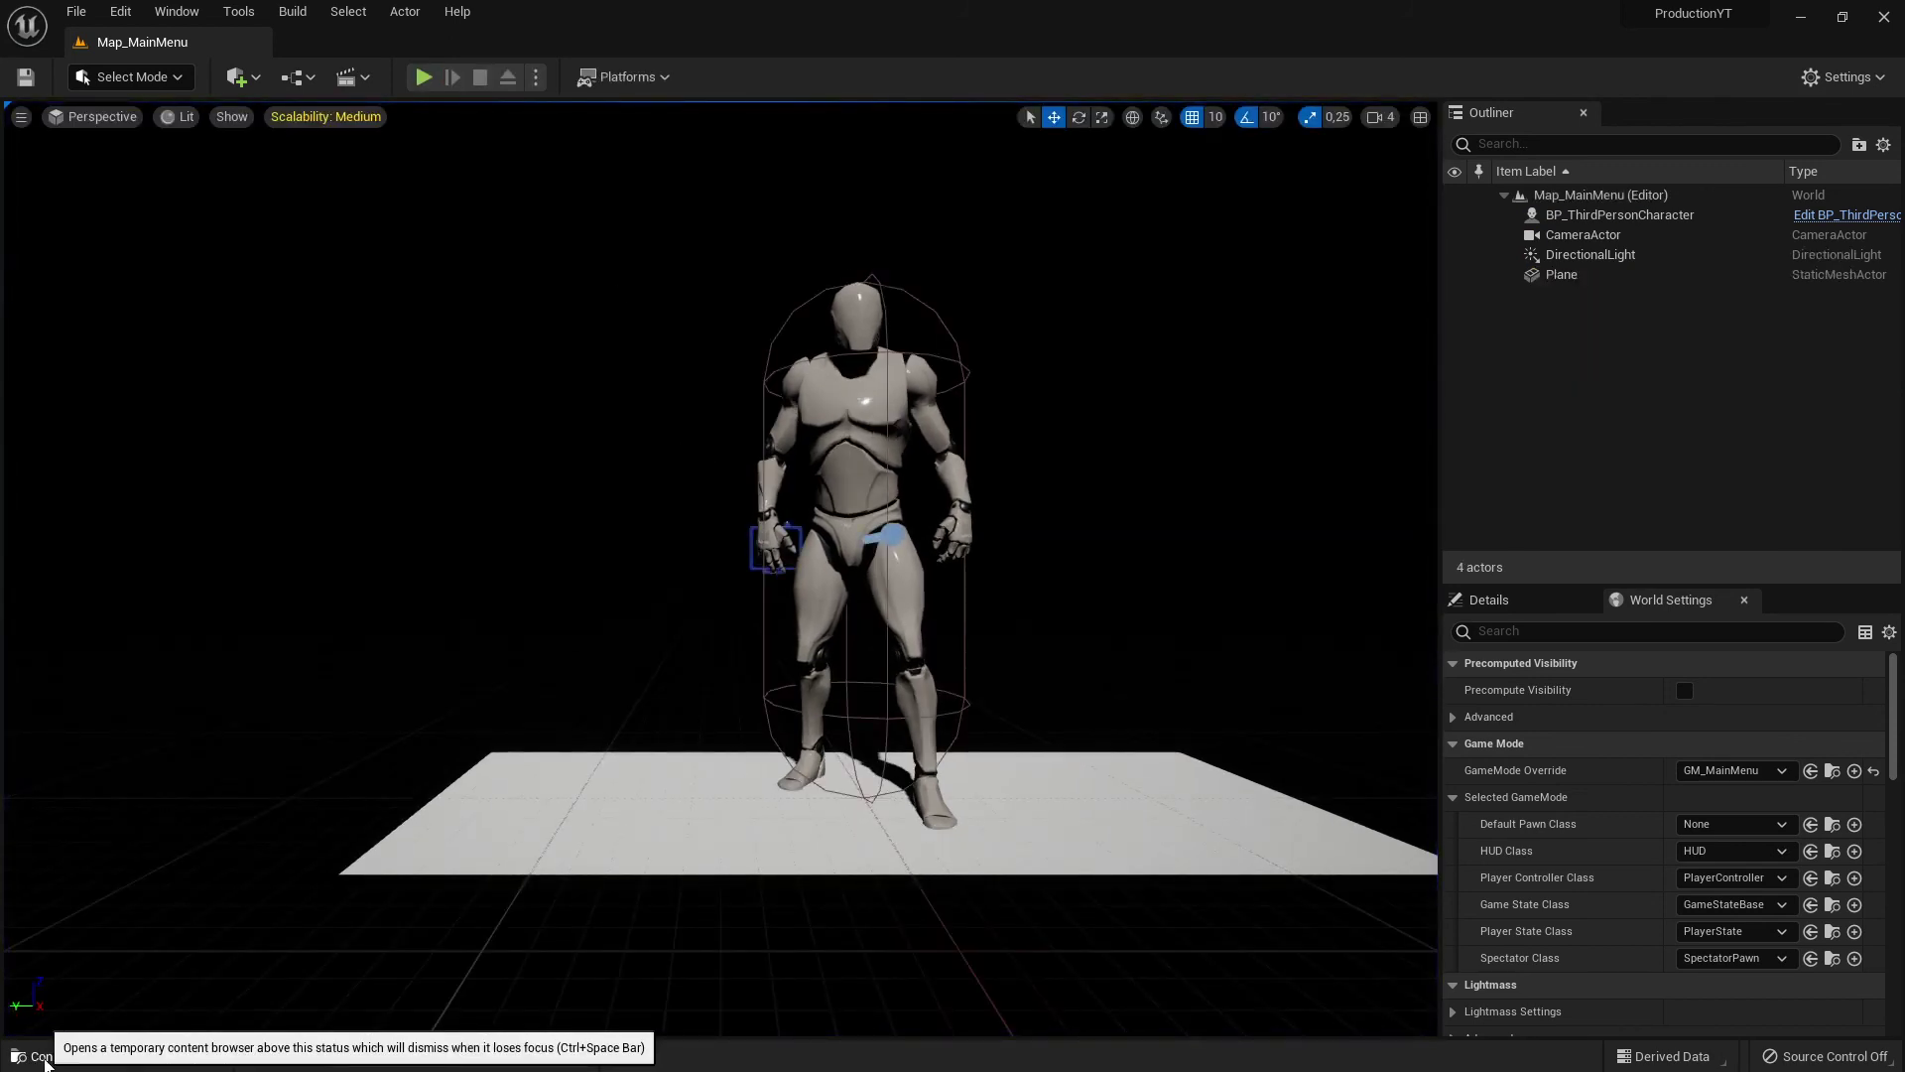
- Import the UE5ProductionTested audio into the _ProductionYT Sound folder and stop its preview playback
click(64, 1054)
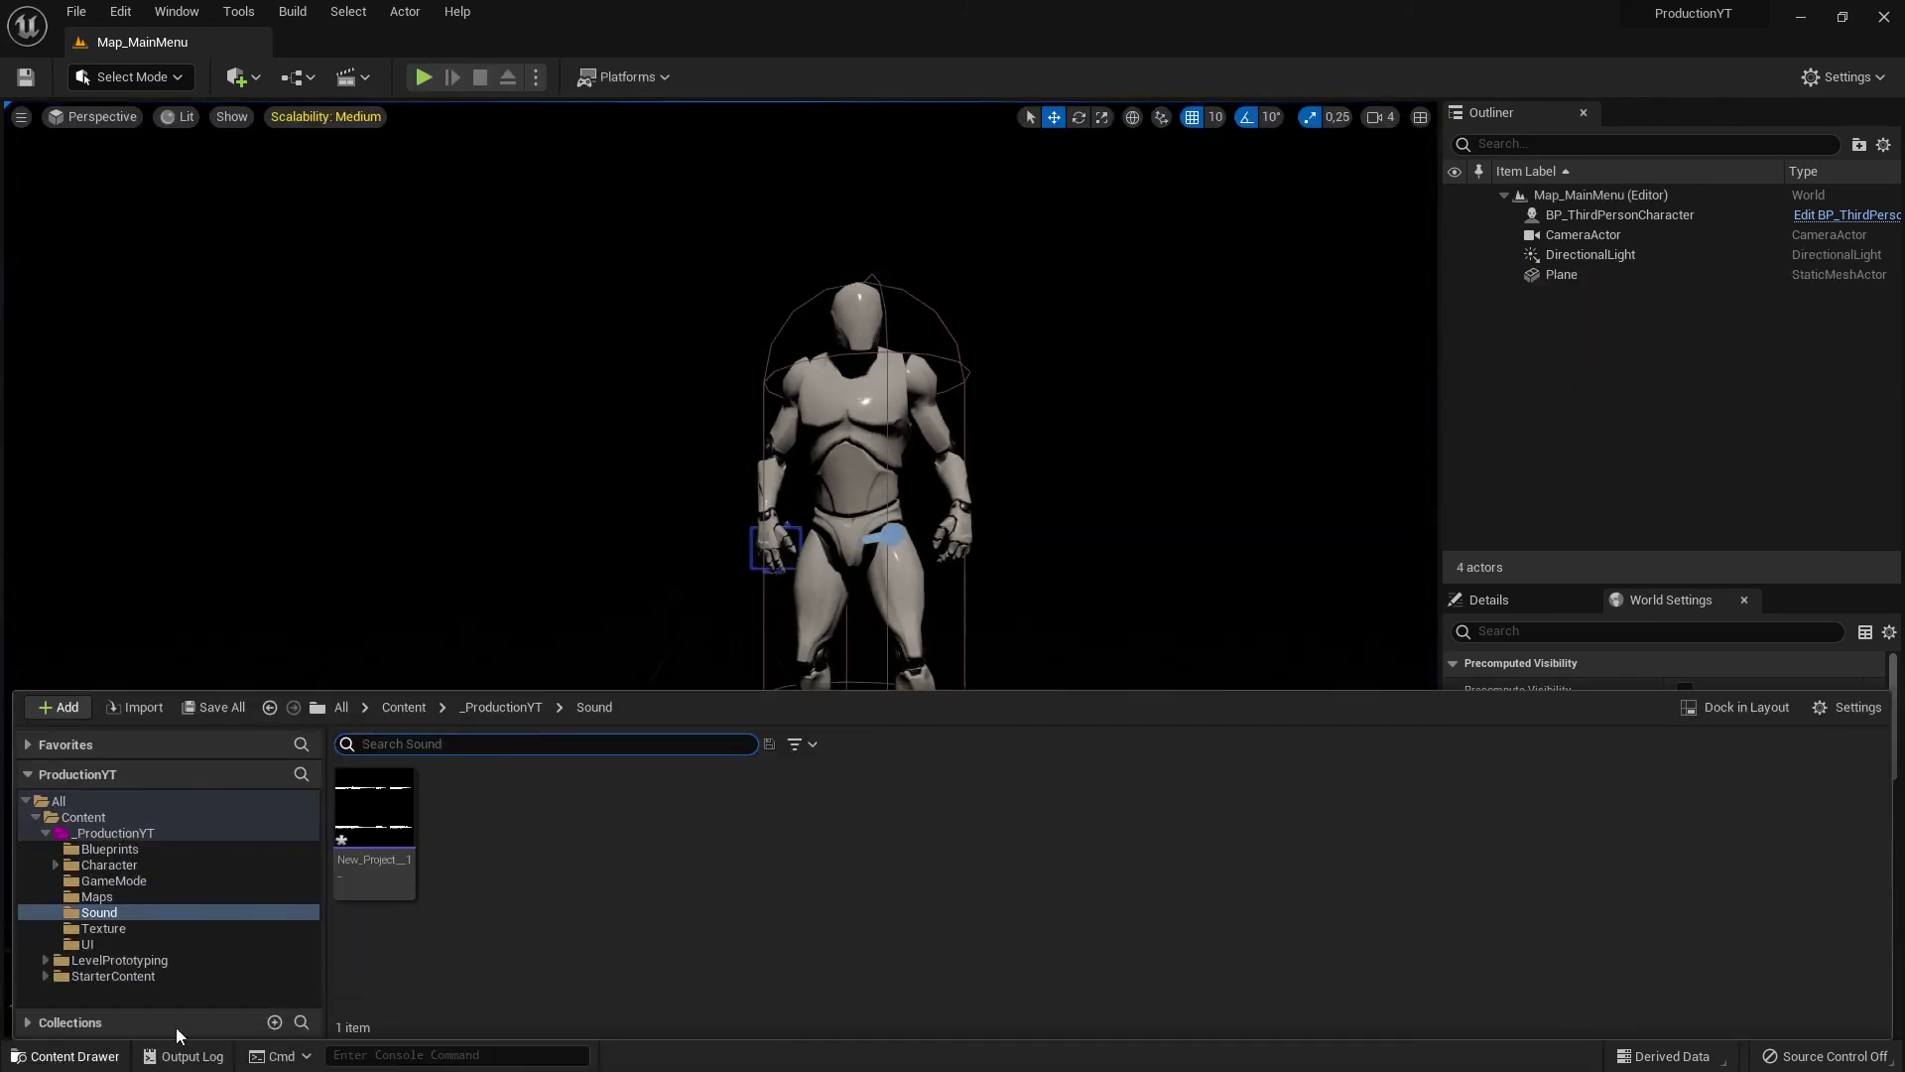
click(484, 868)
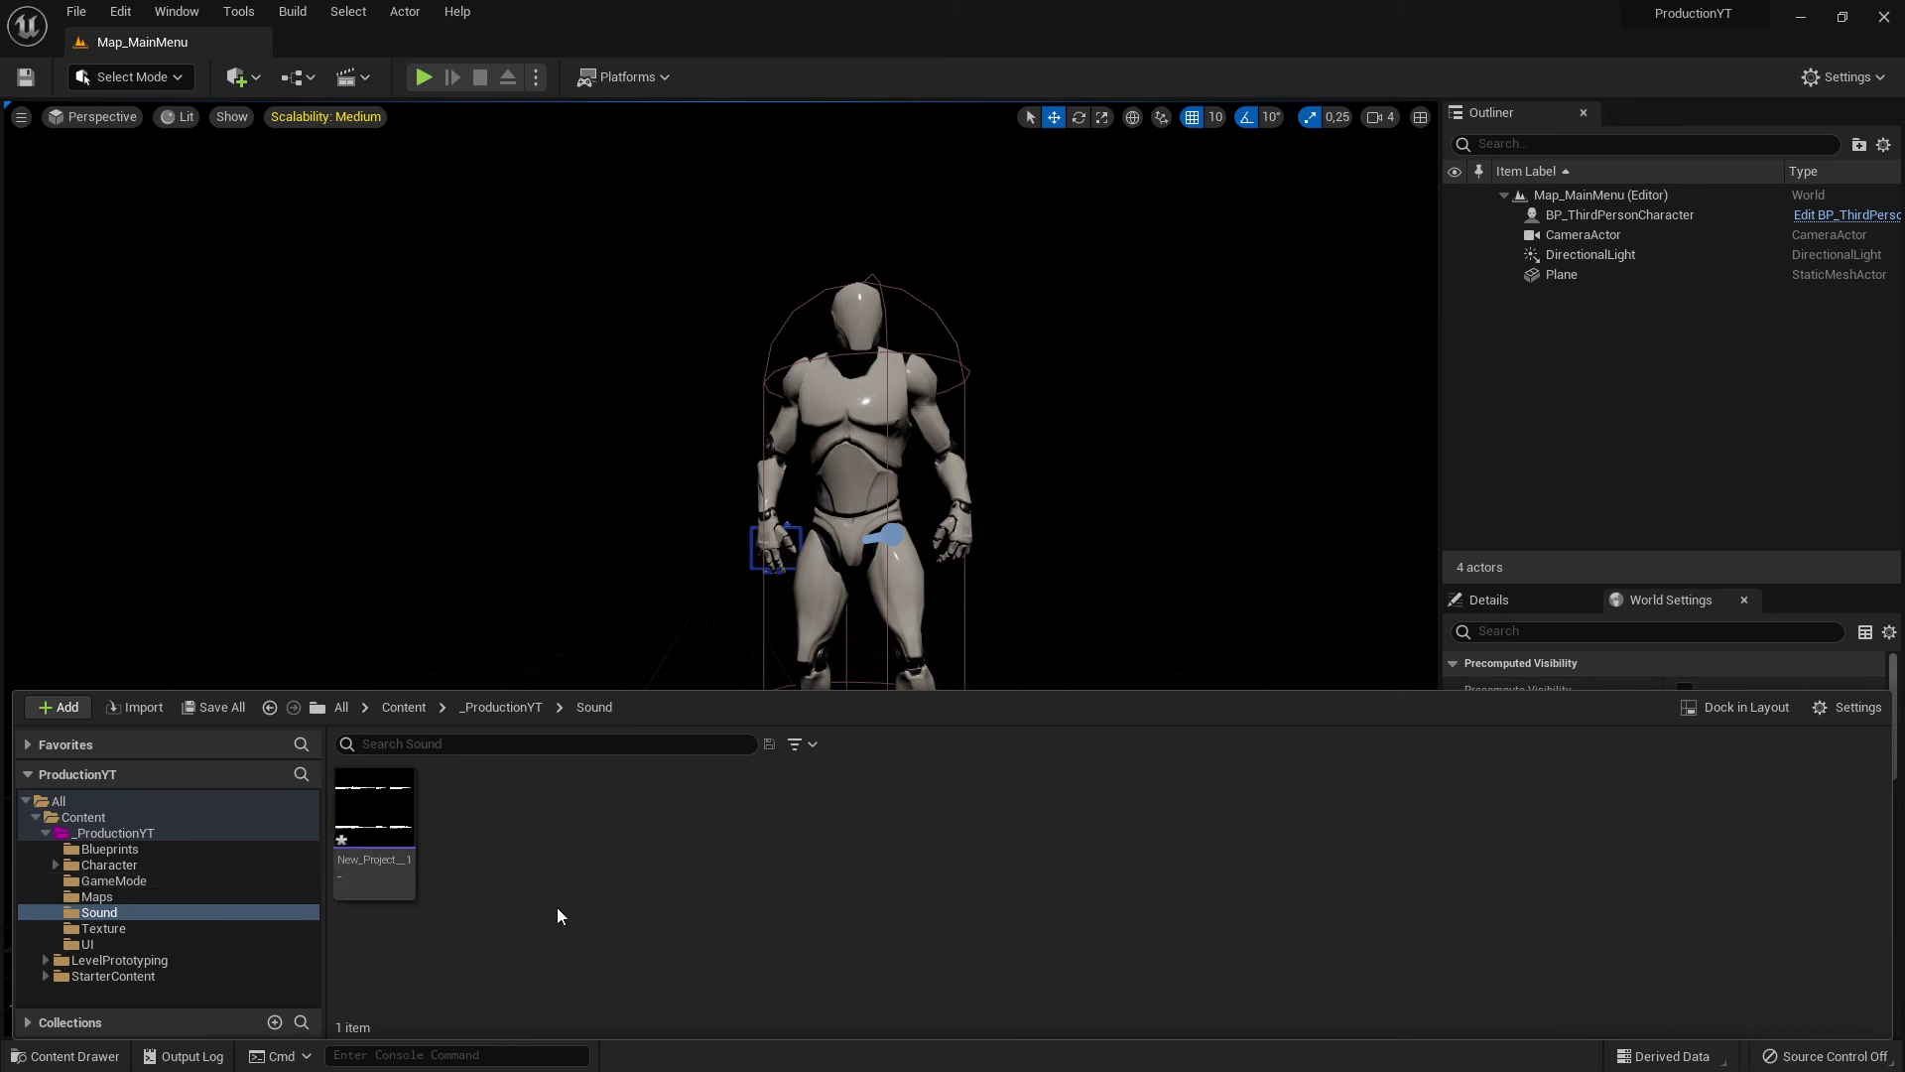
mouse_move(415, 850)
key(ctrl+space)
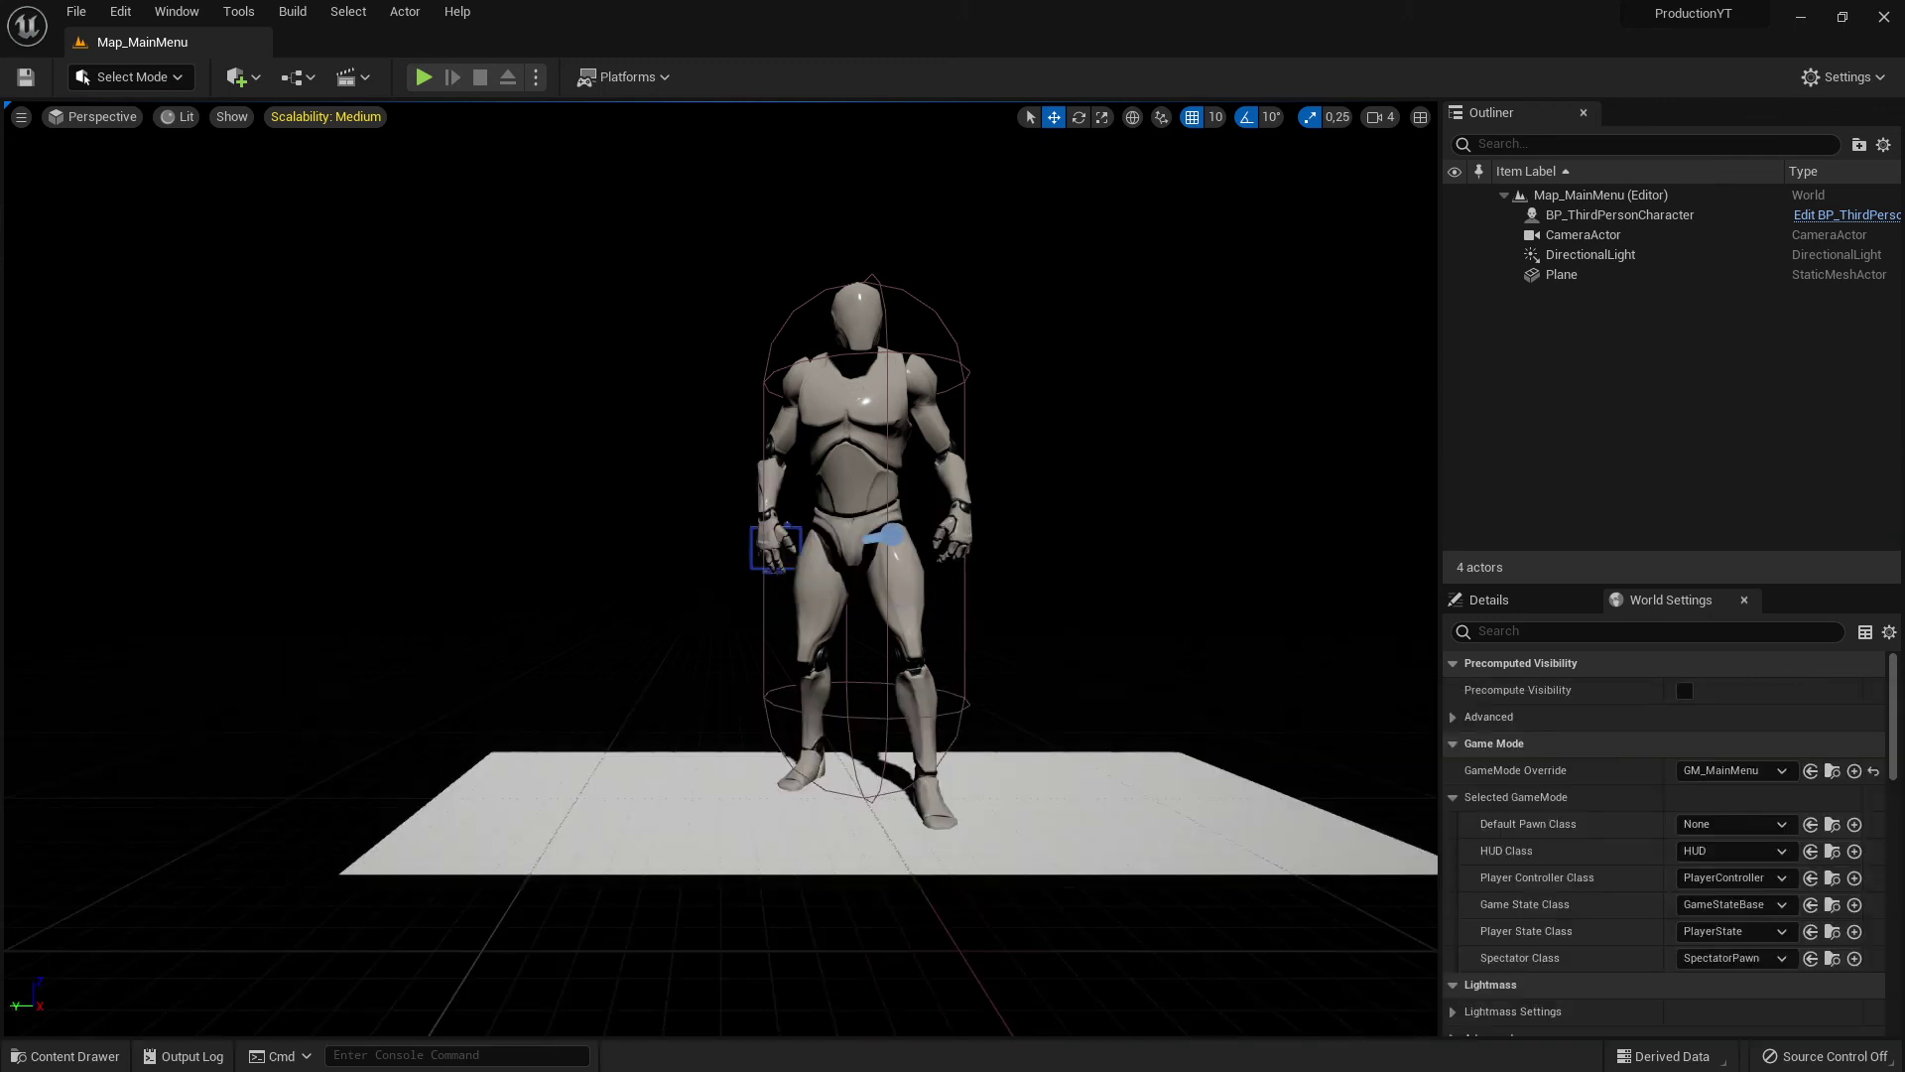
click(68, 1056)
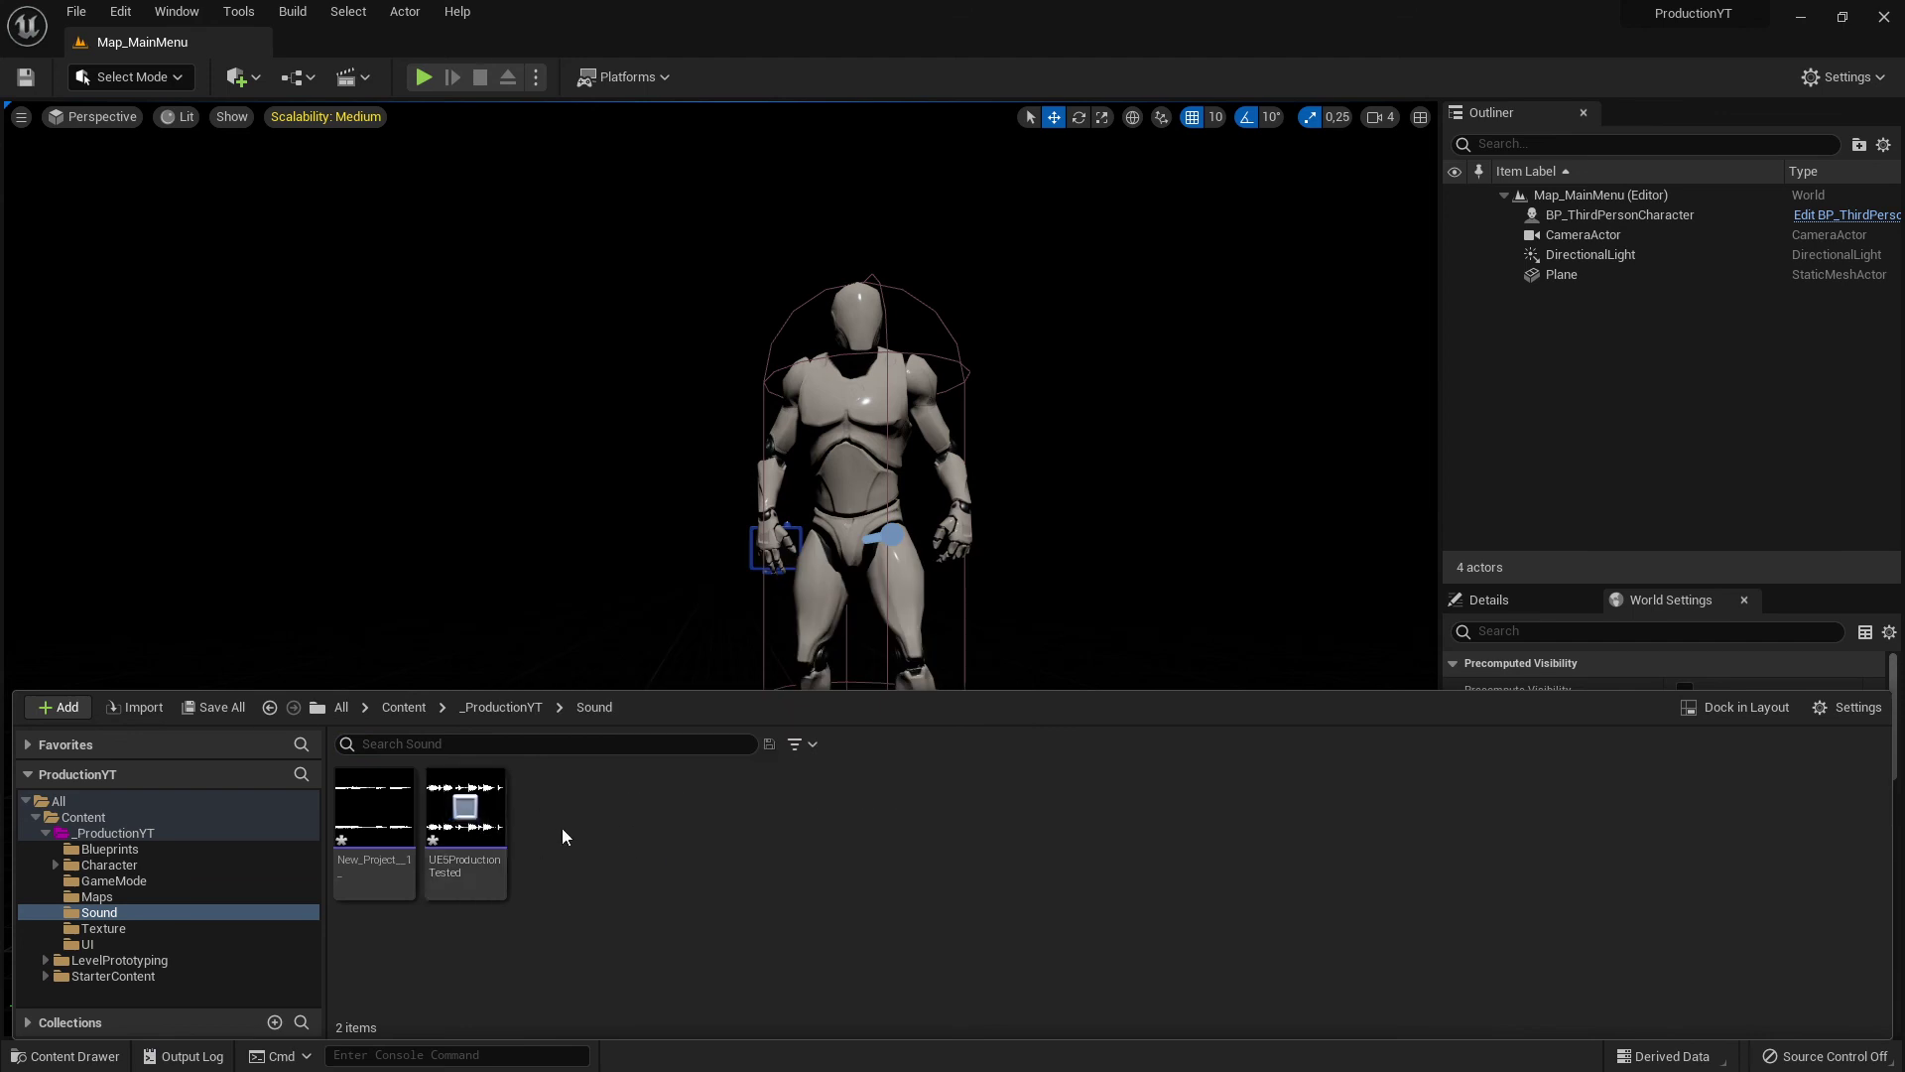
click(474, 810)
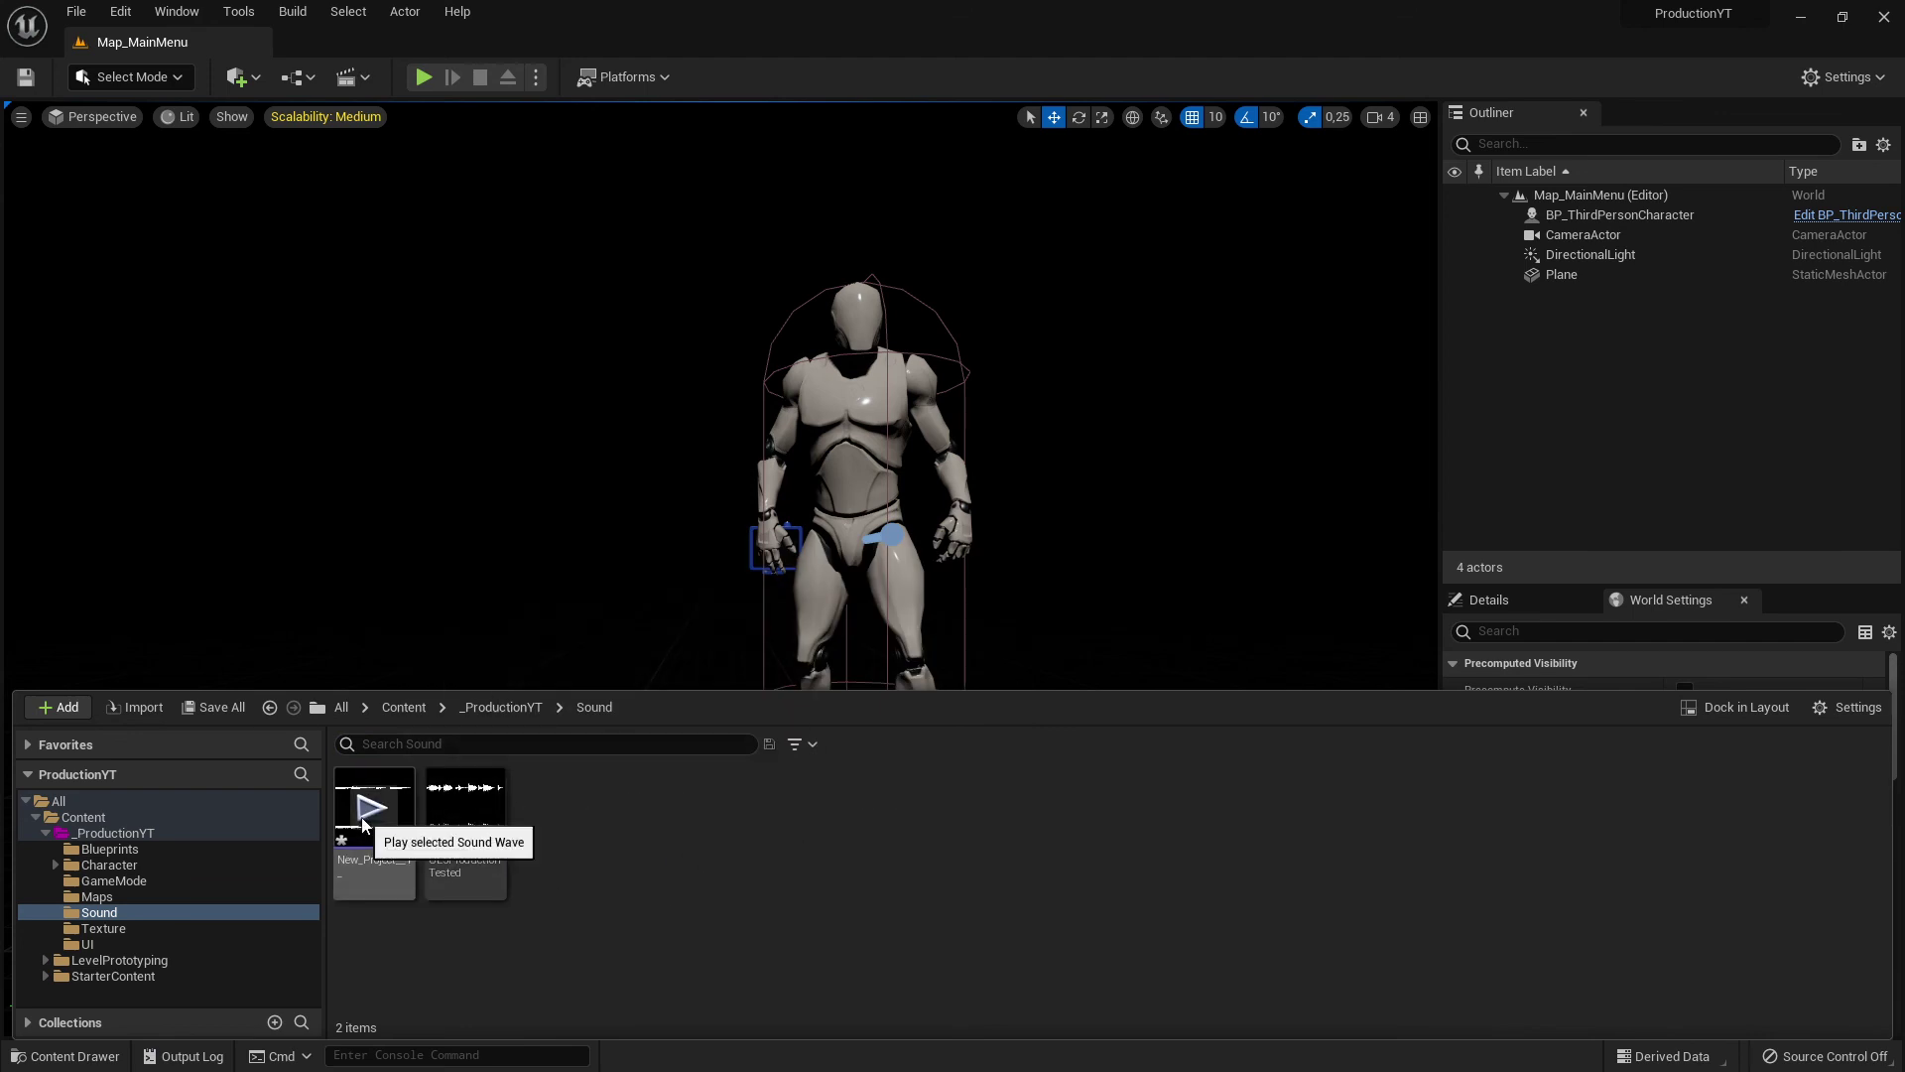
- Save all modified assets and select the New_Project__1_ sound wave in the Sound folder
click(219, 706)
click(1112, 767)
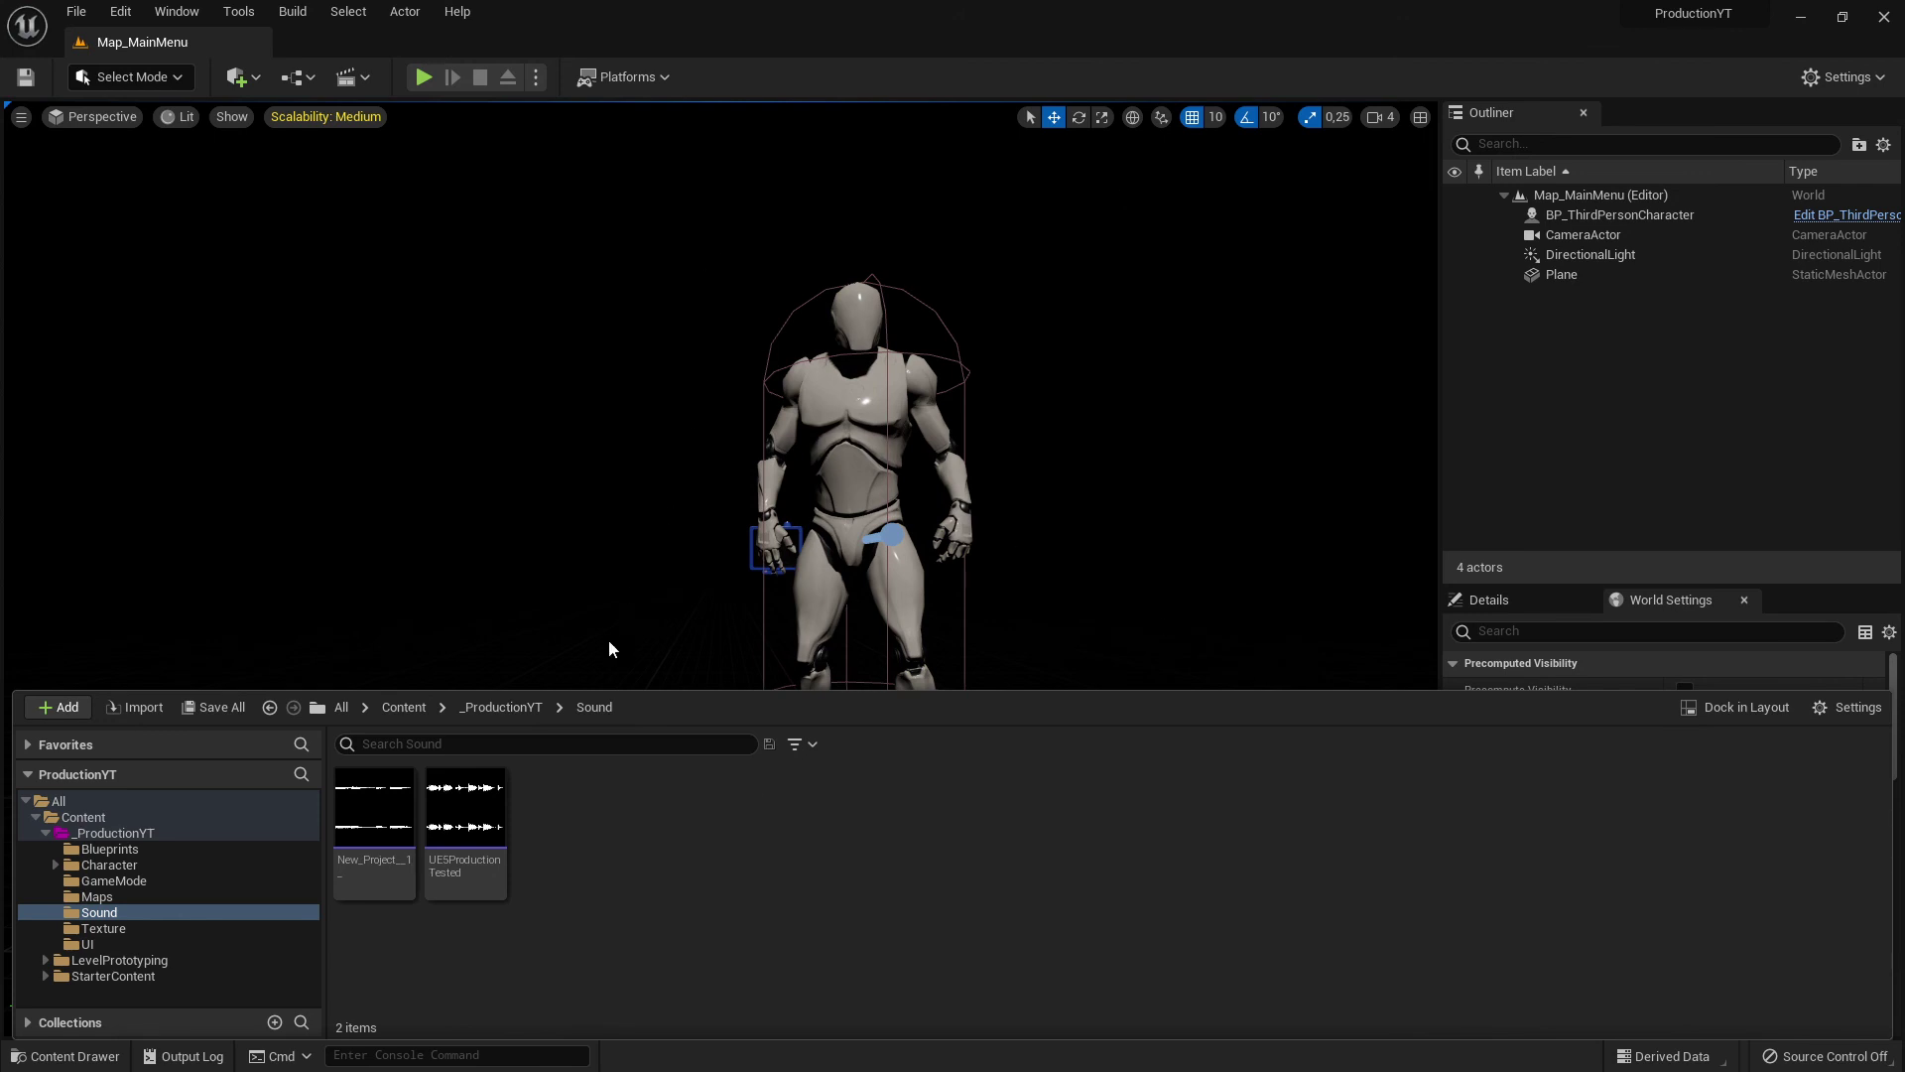
click(374, 863)
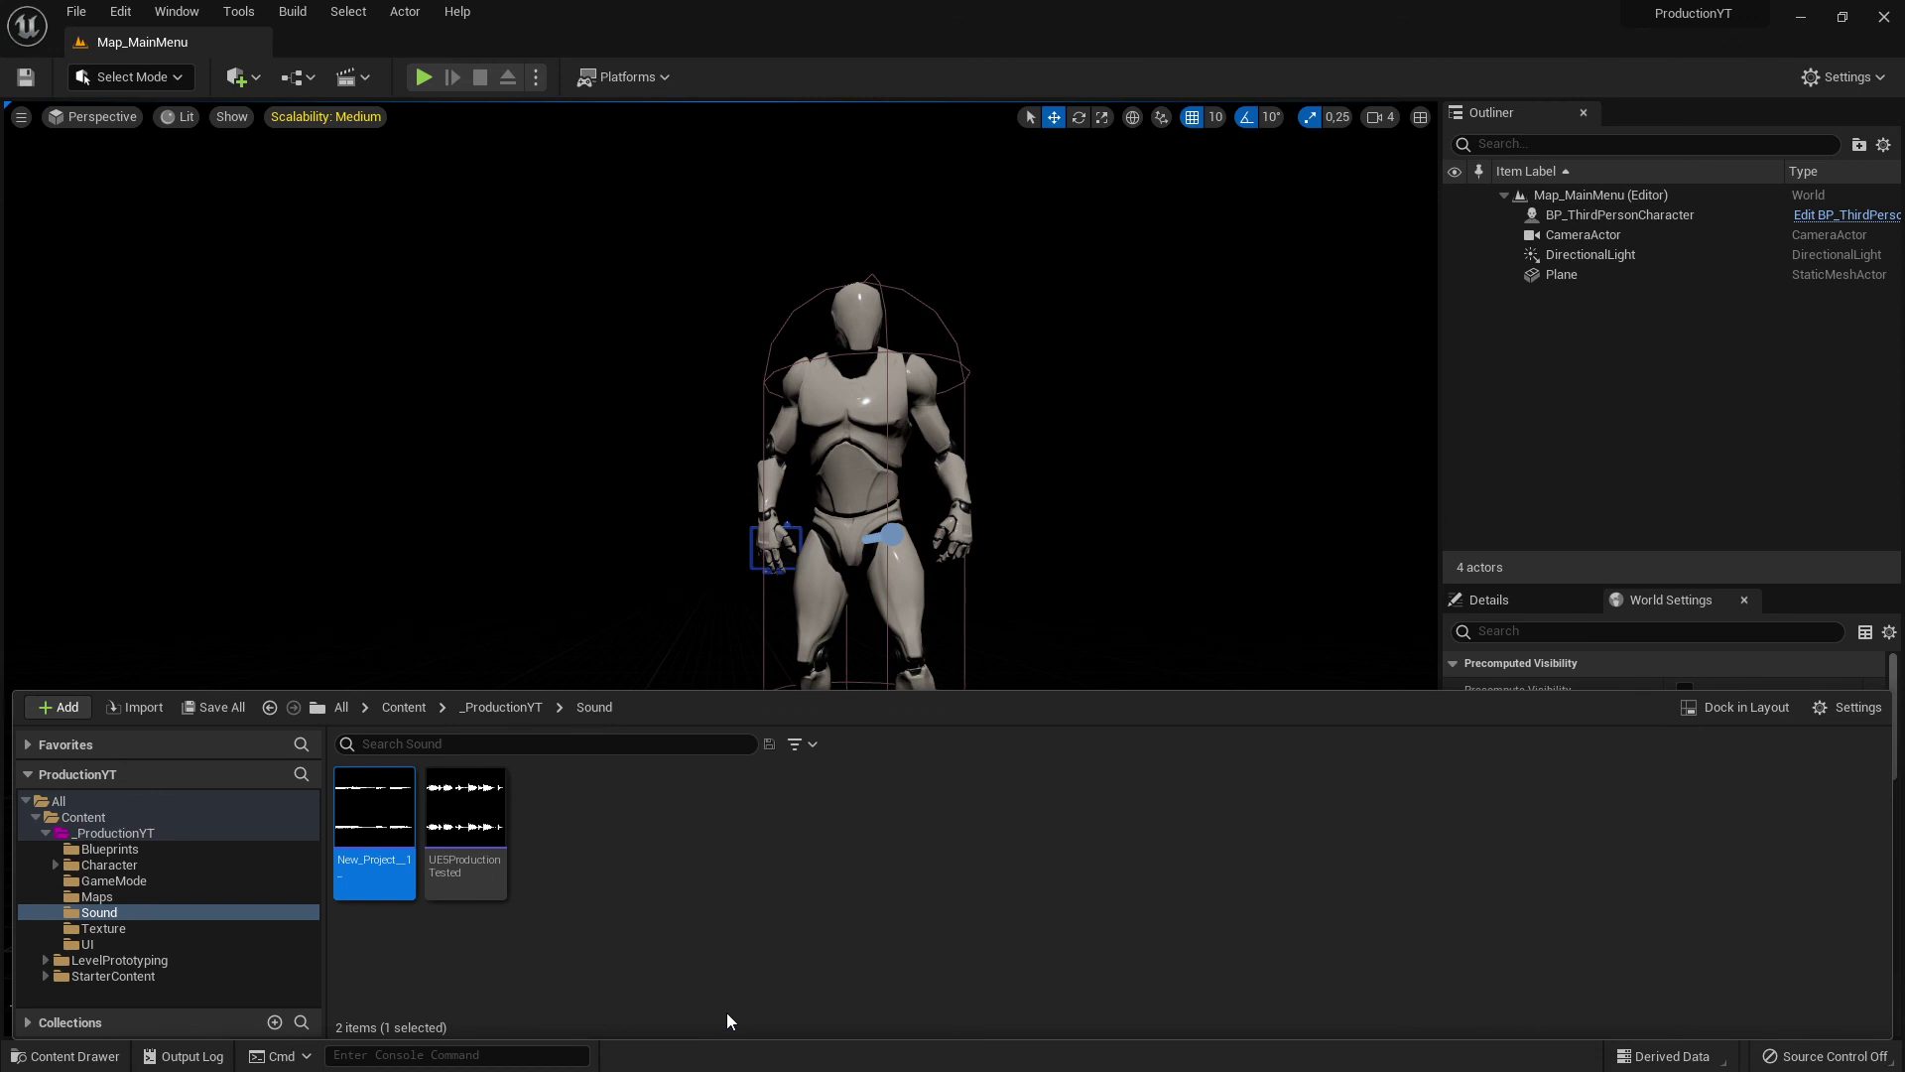
- Rename the New_Project__1_ sound wave as UE5ProductionIntro
key(F2)
text(U)
text(E)
text(5)
text(Production)
text(Intro)
key(Return)
- Rename the UE5ProductionTested sound wave as UE5ProductionMainMenu
click(466, 834)
key(F2)
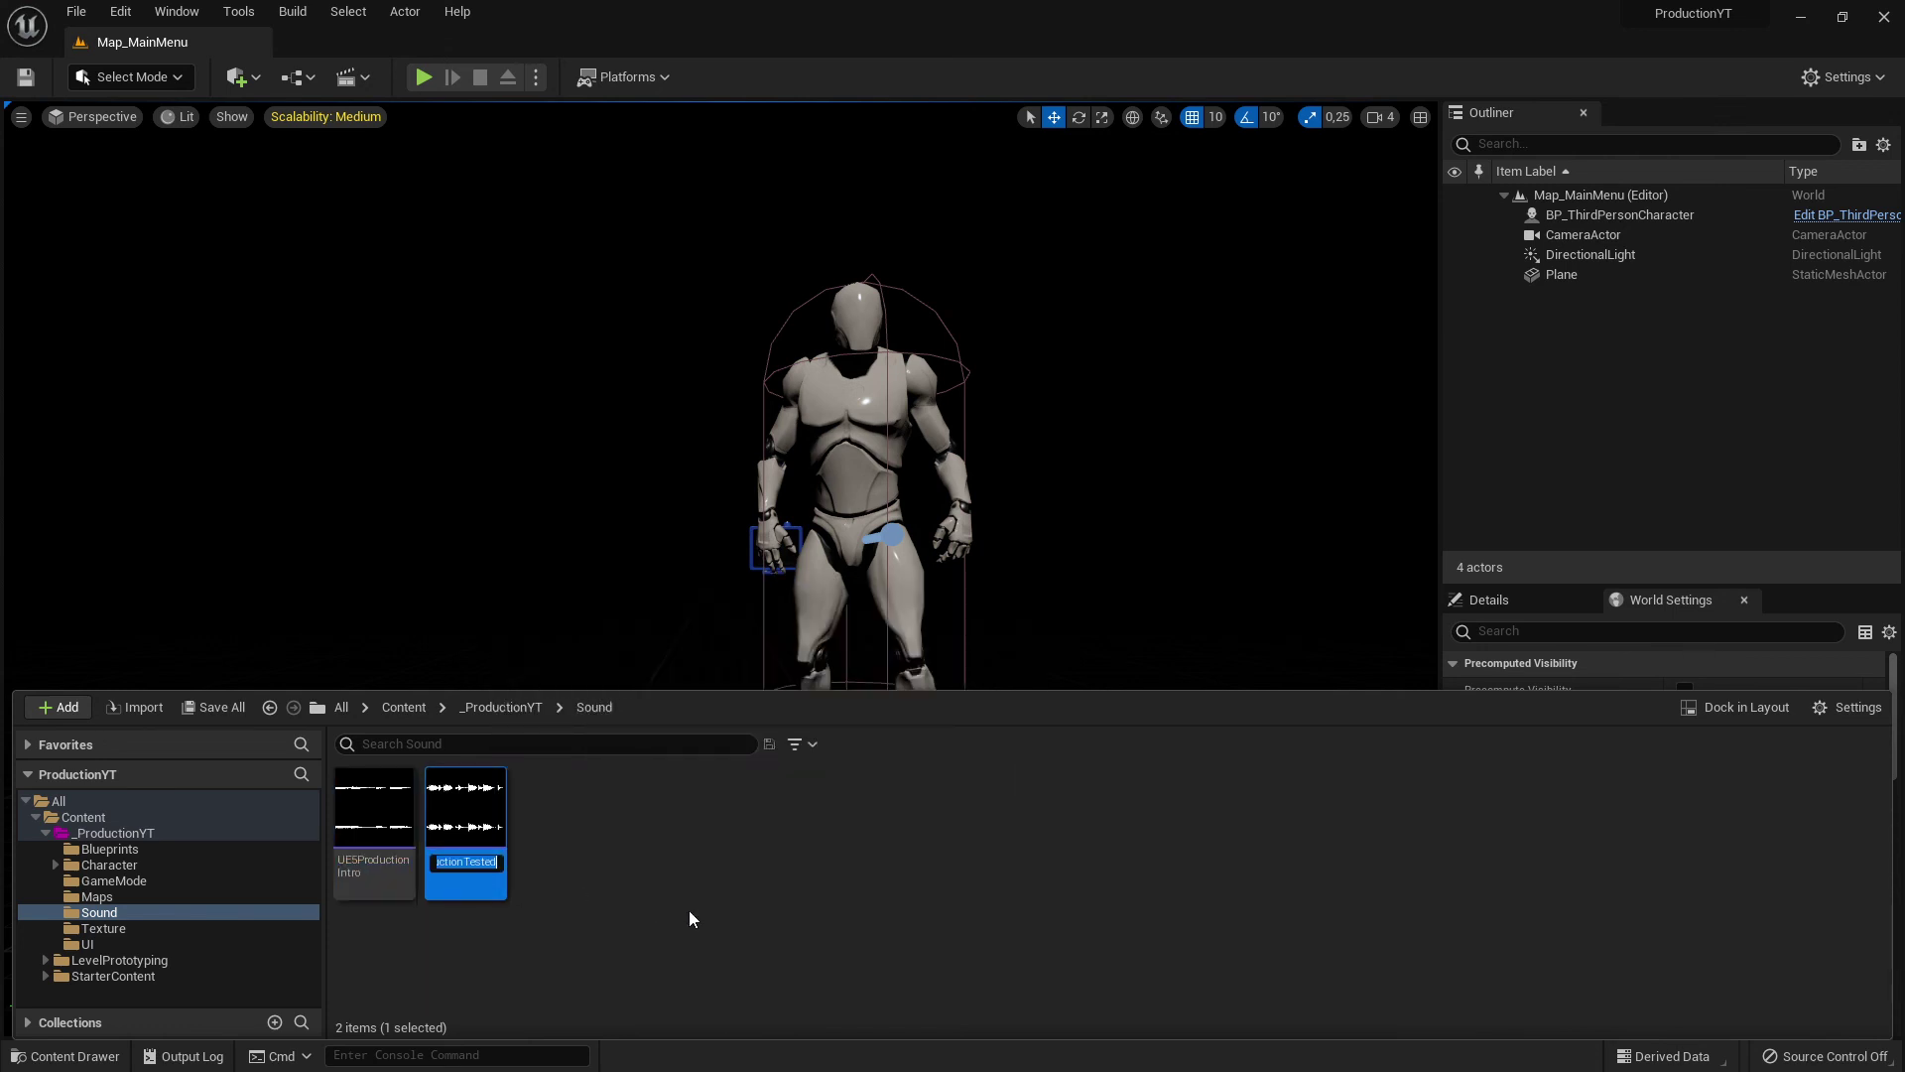
key(BackSpace)
key(BackSpace)
key(BackSpace)
key(BackSpace)
key(BackSpace)
key(BackSpace)
text(MainMenu)
key(Return)
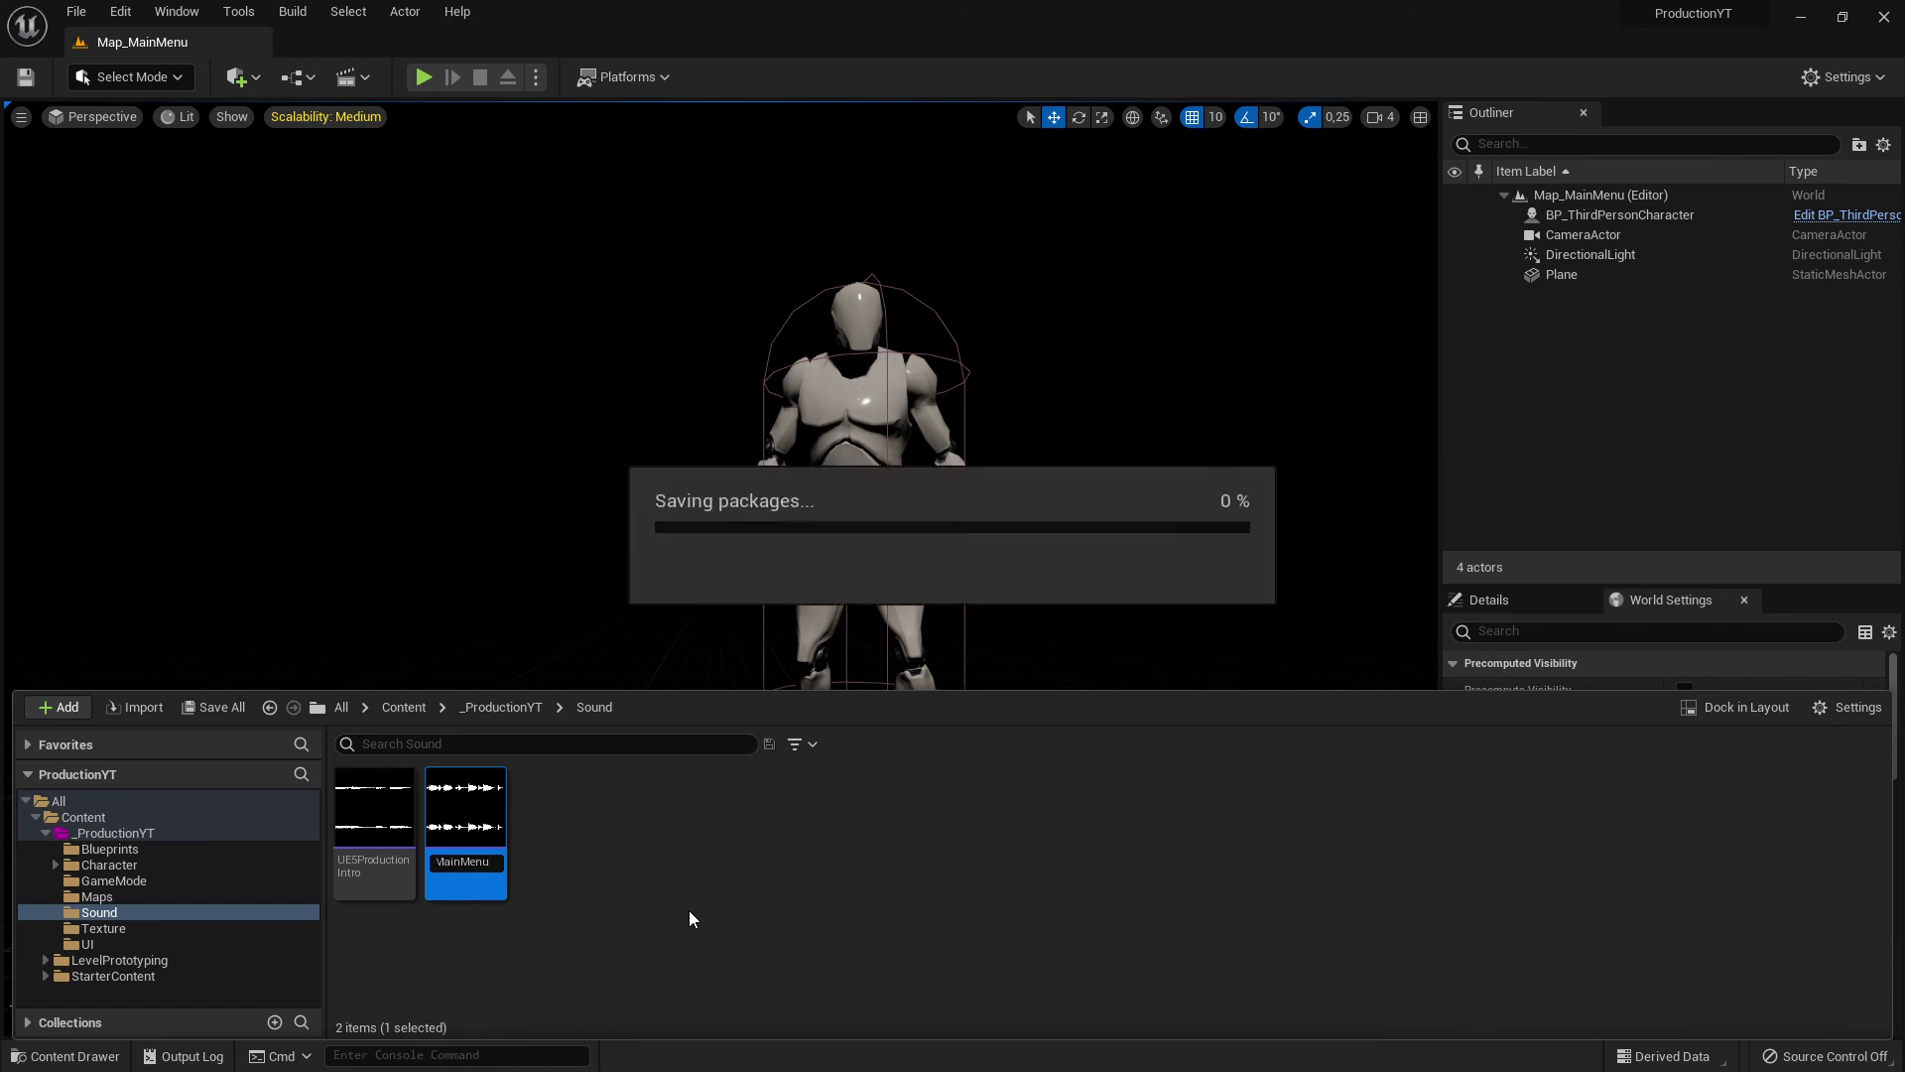
click(646, 910)
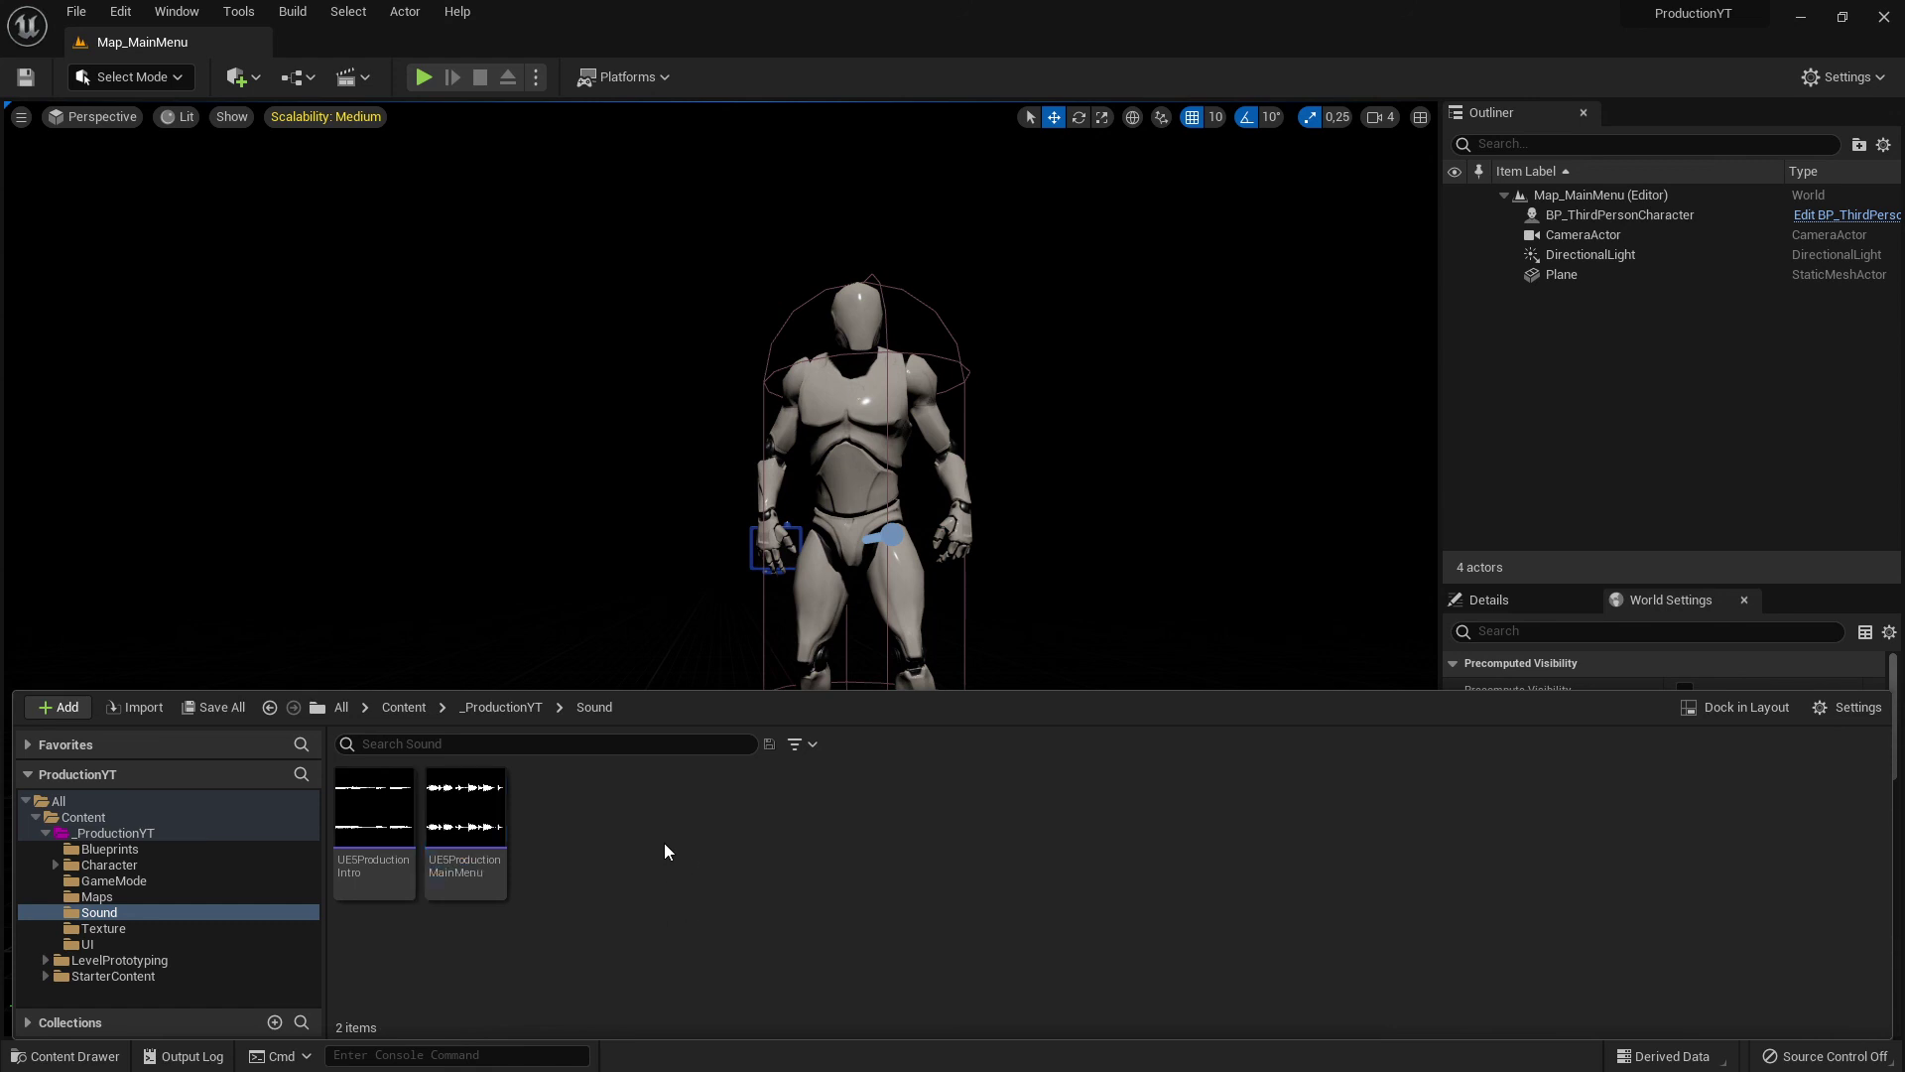
- Run the main menu level in the editor, pause it and stop the session
click(424, 77)
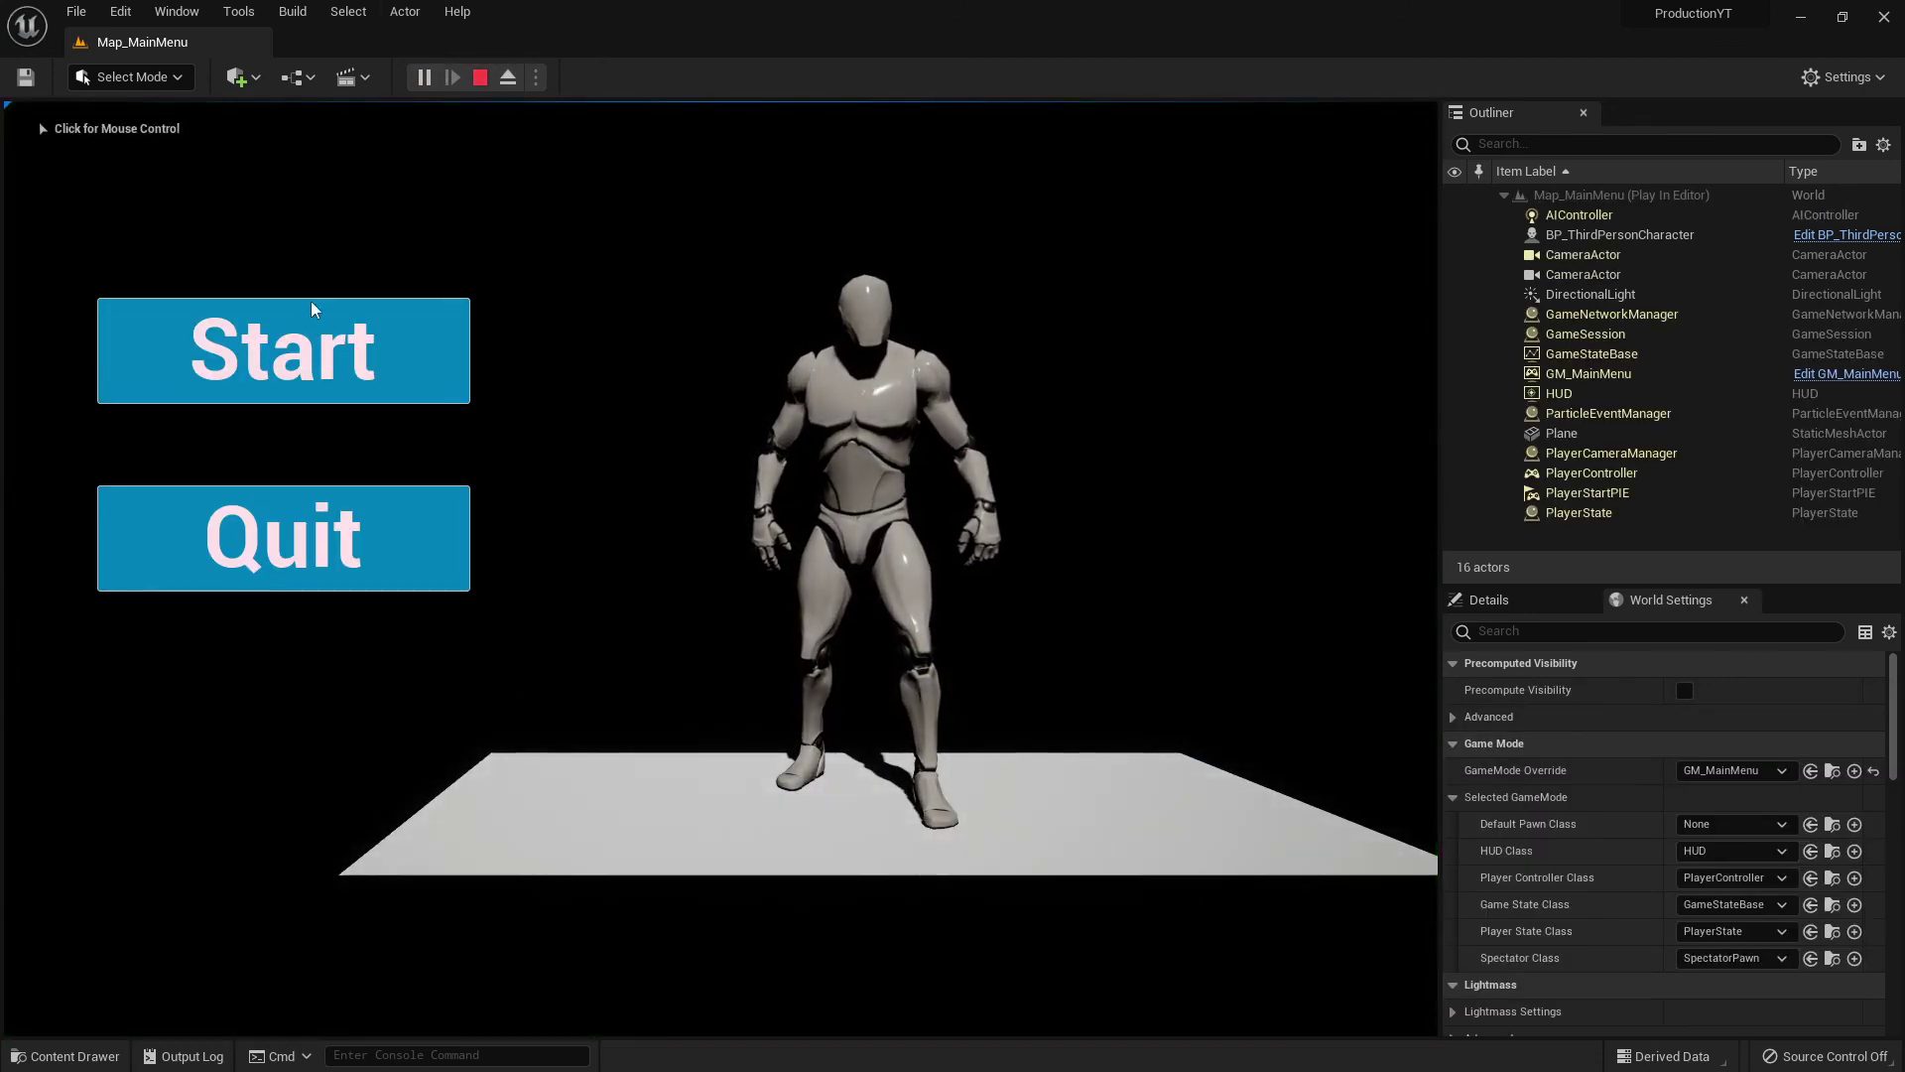
click(424, 77)
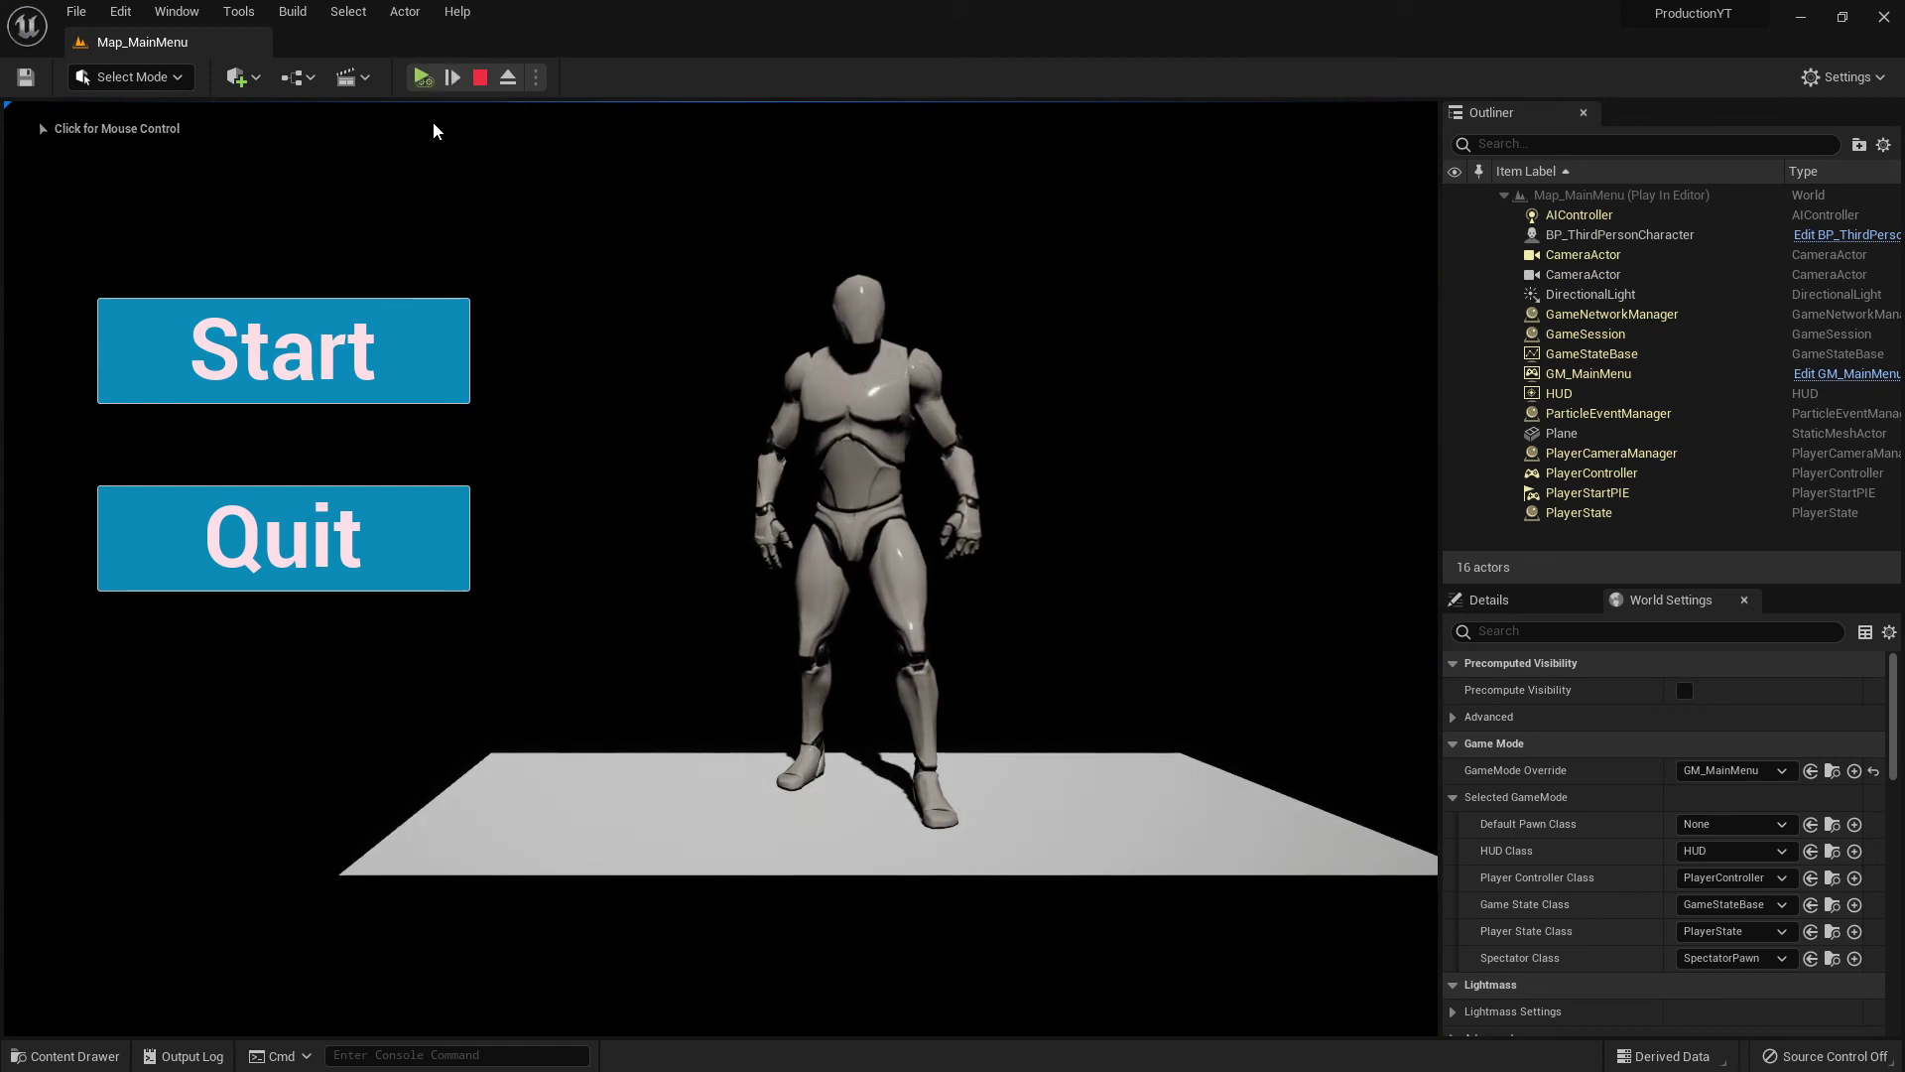
click(480, 77)
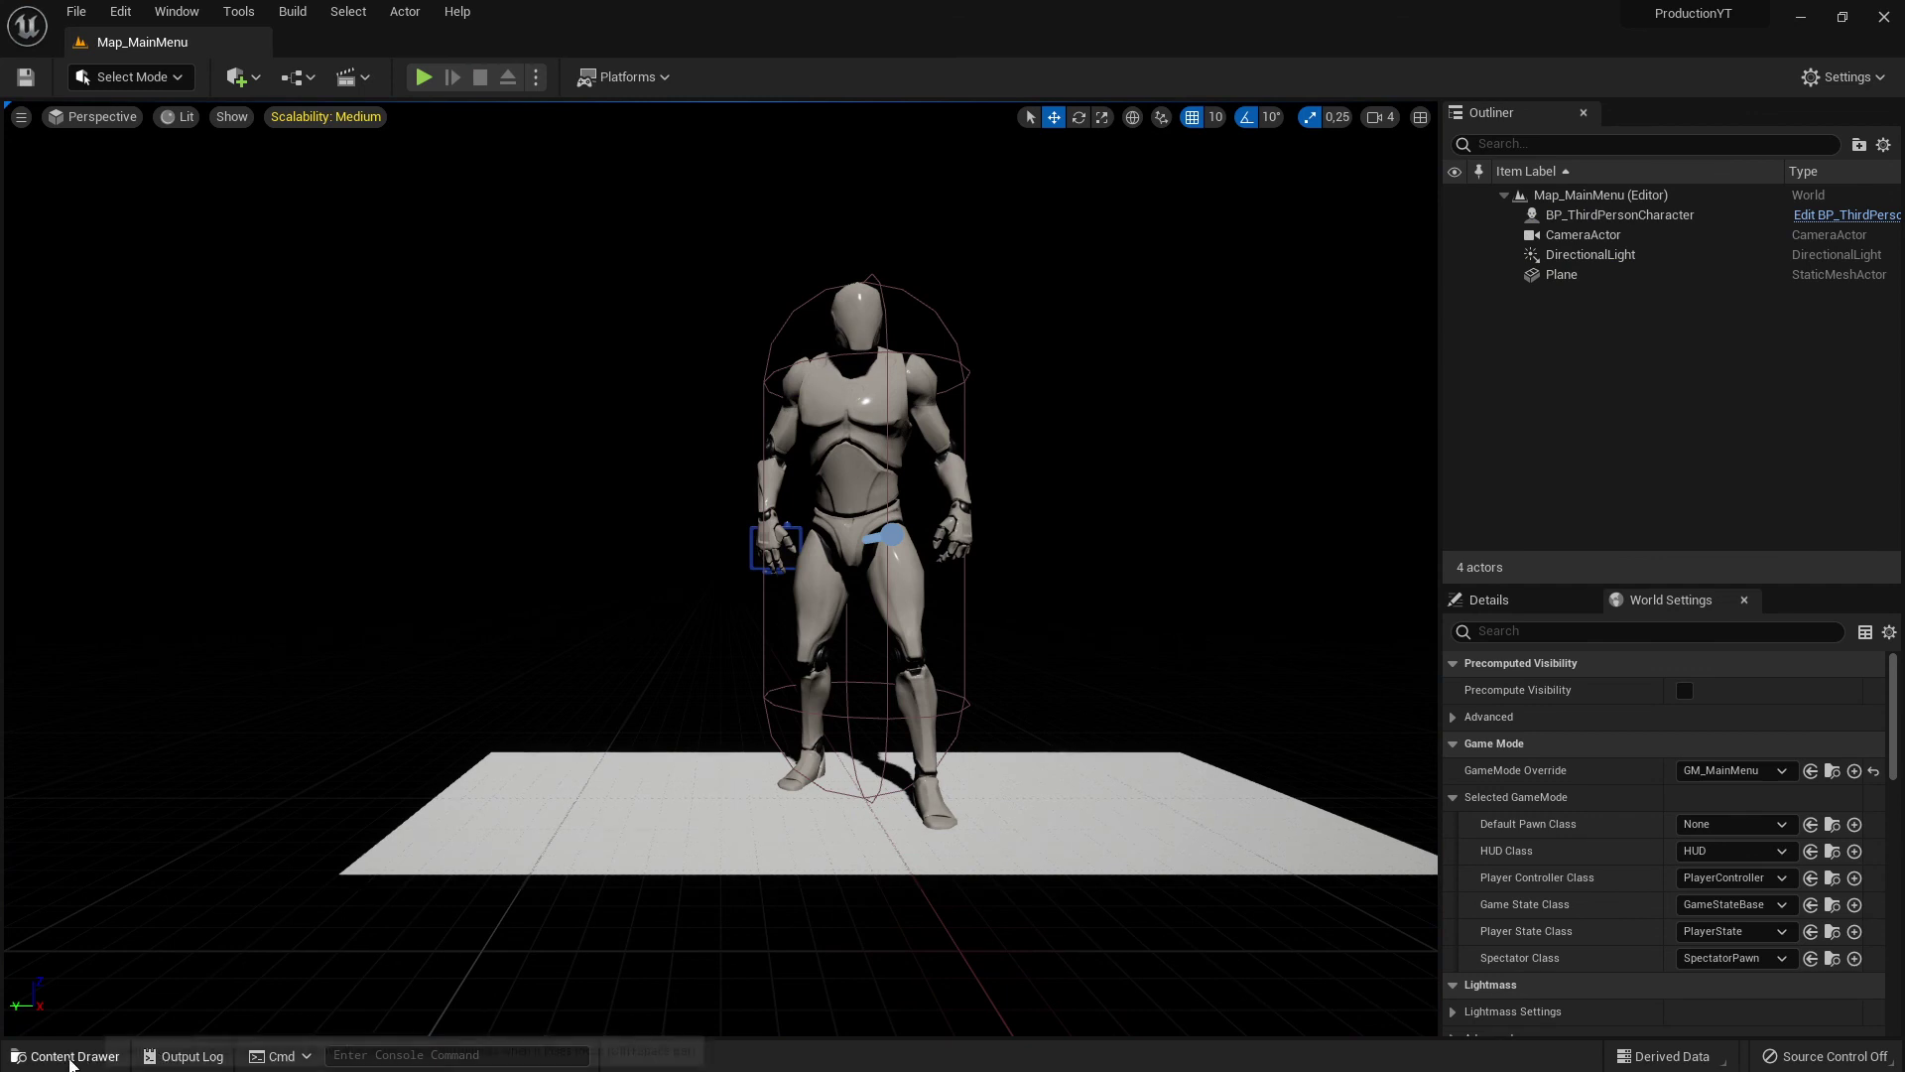
- Locate the level's GM_MainMenu game mode override from the World Settings and open its event graph at the Play Sound 2D node
click(68, 1056)
click(1516, 608)
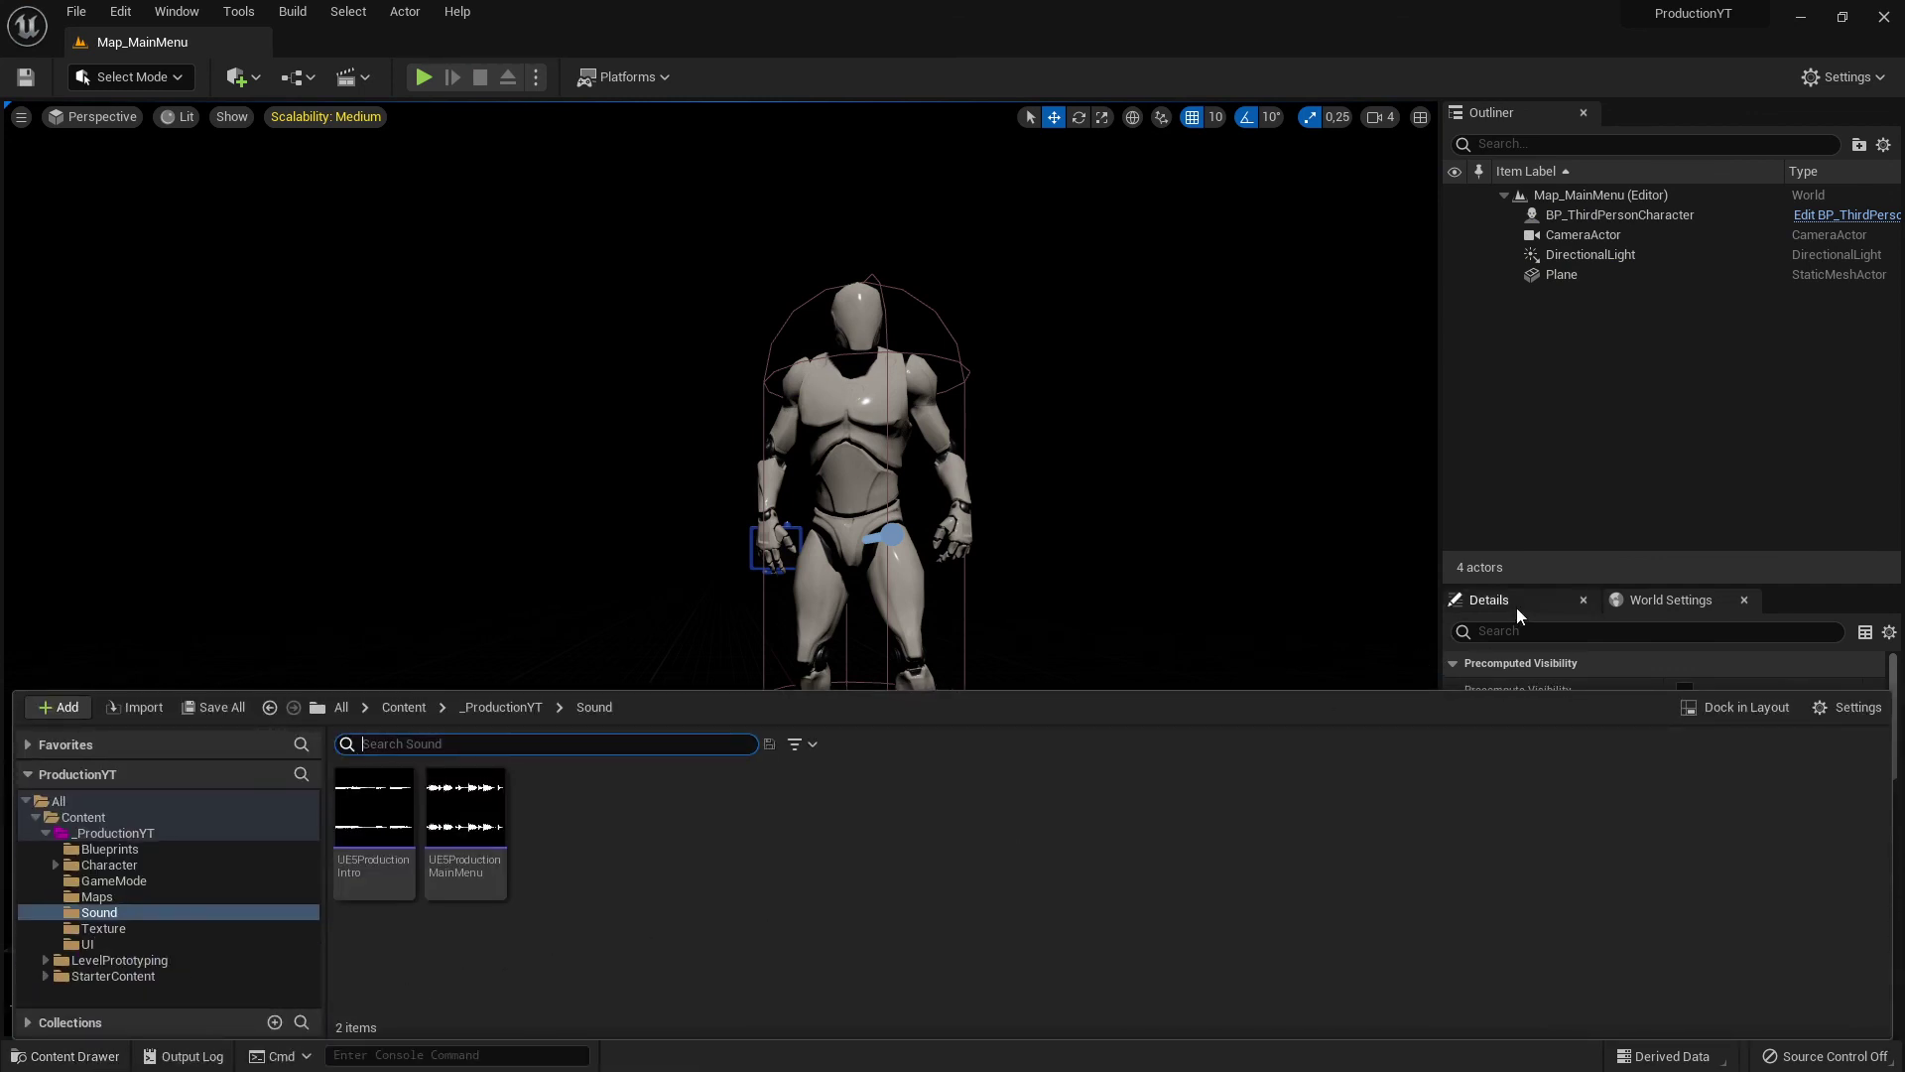
click(1669, 599)
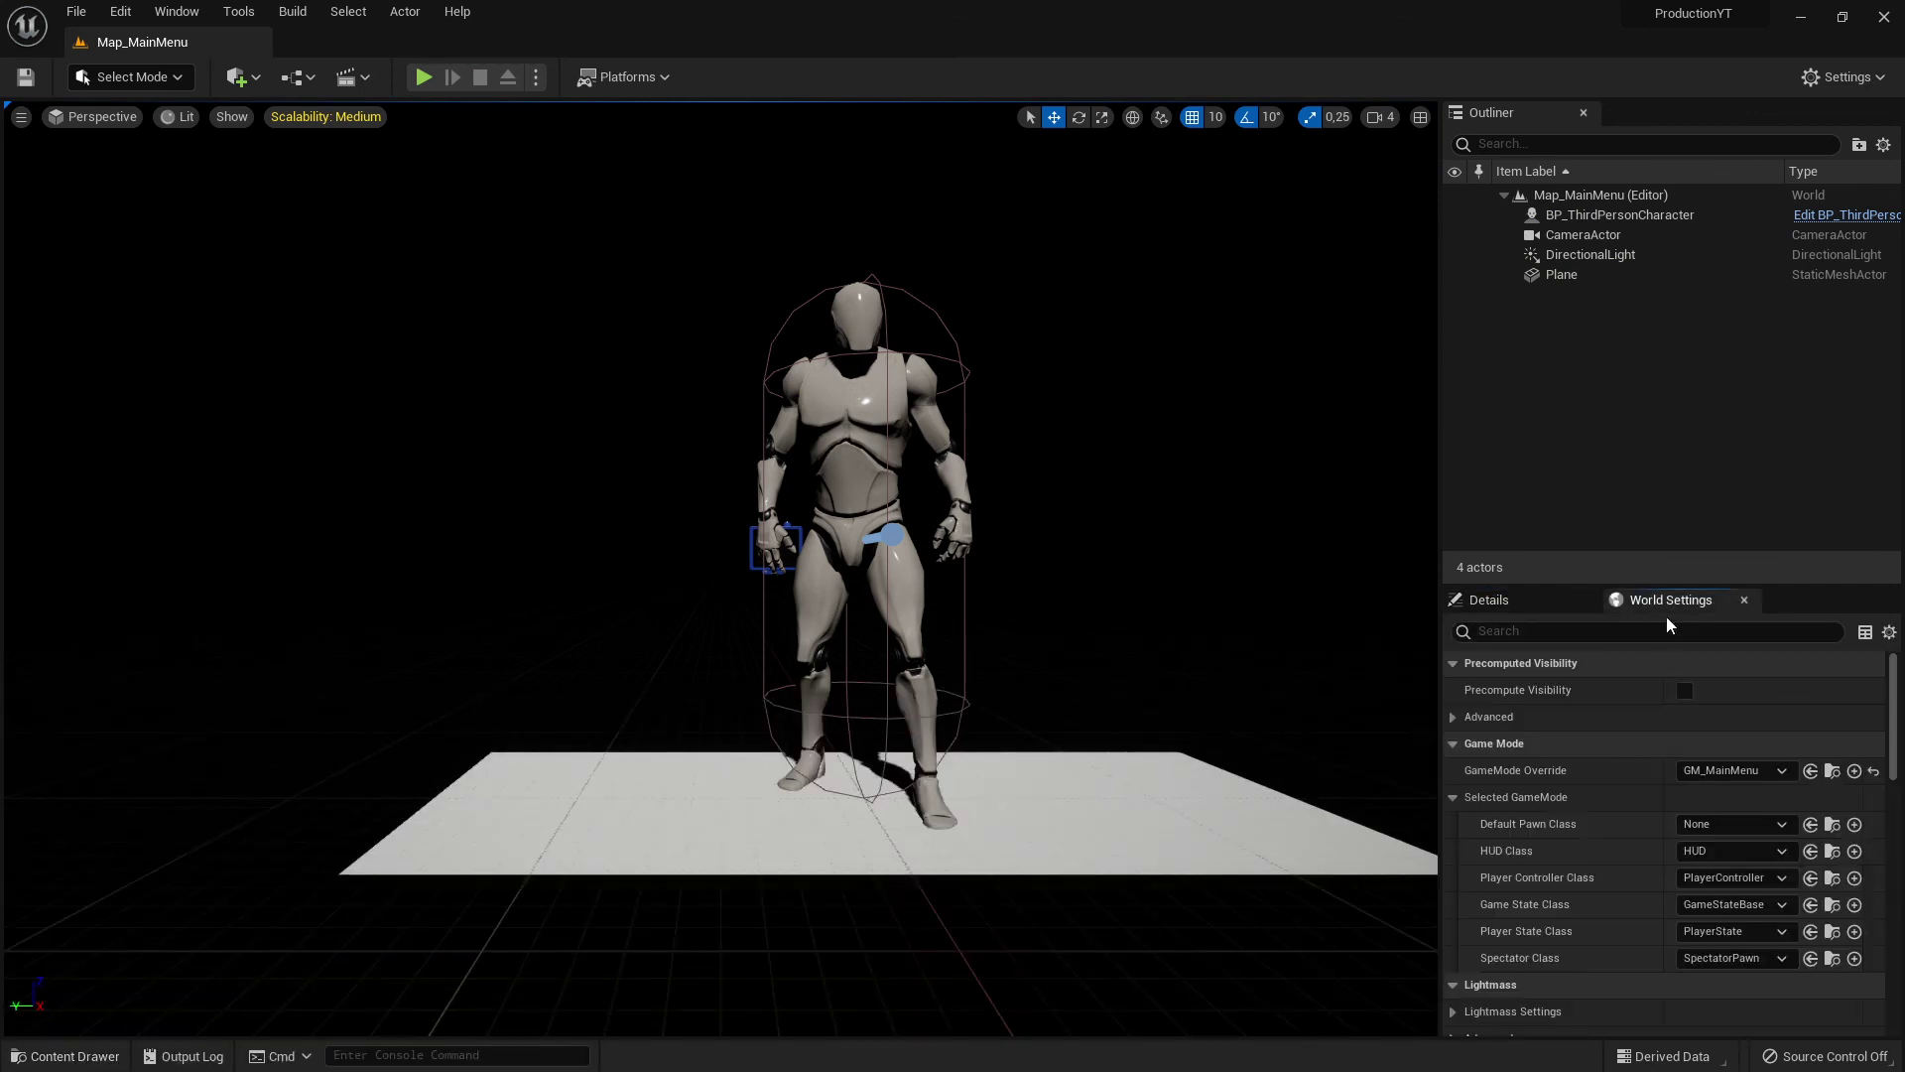
click(1832, 771)
click(519, 838)
click(466, 808)
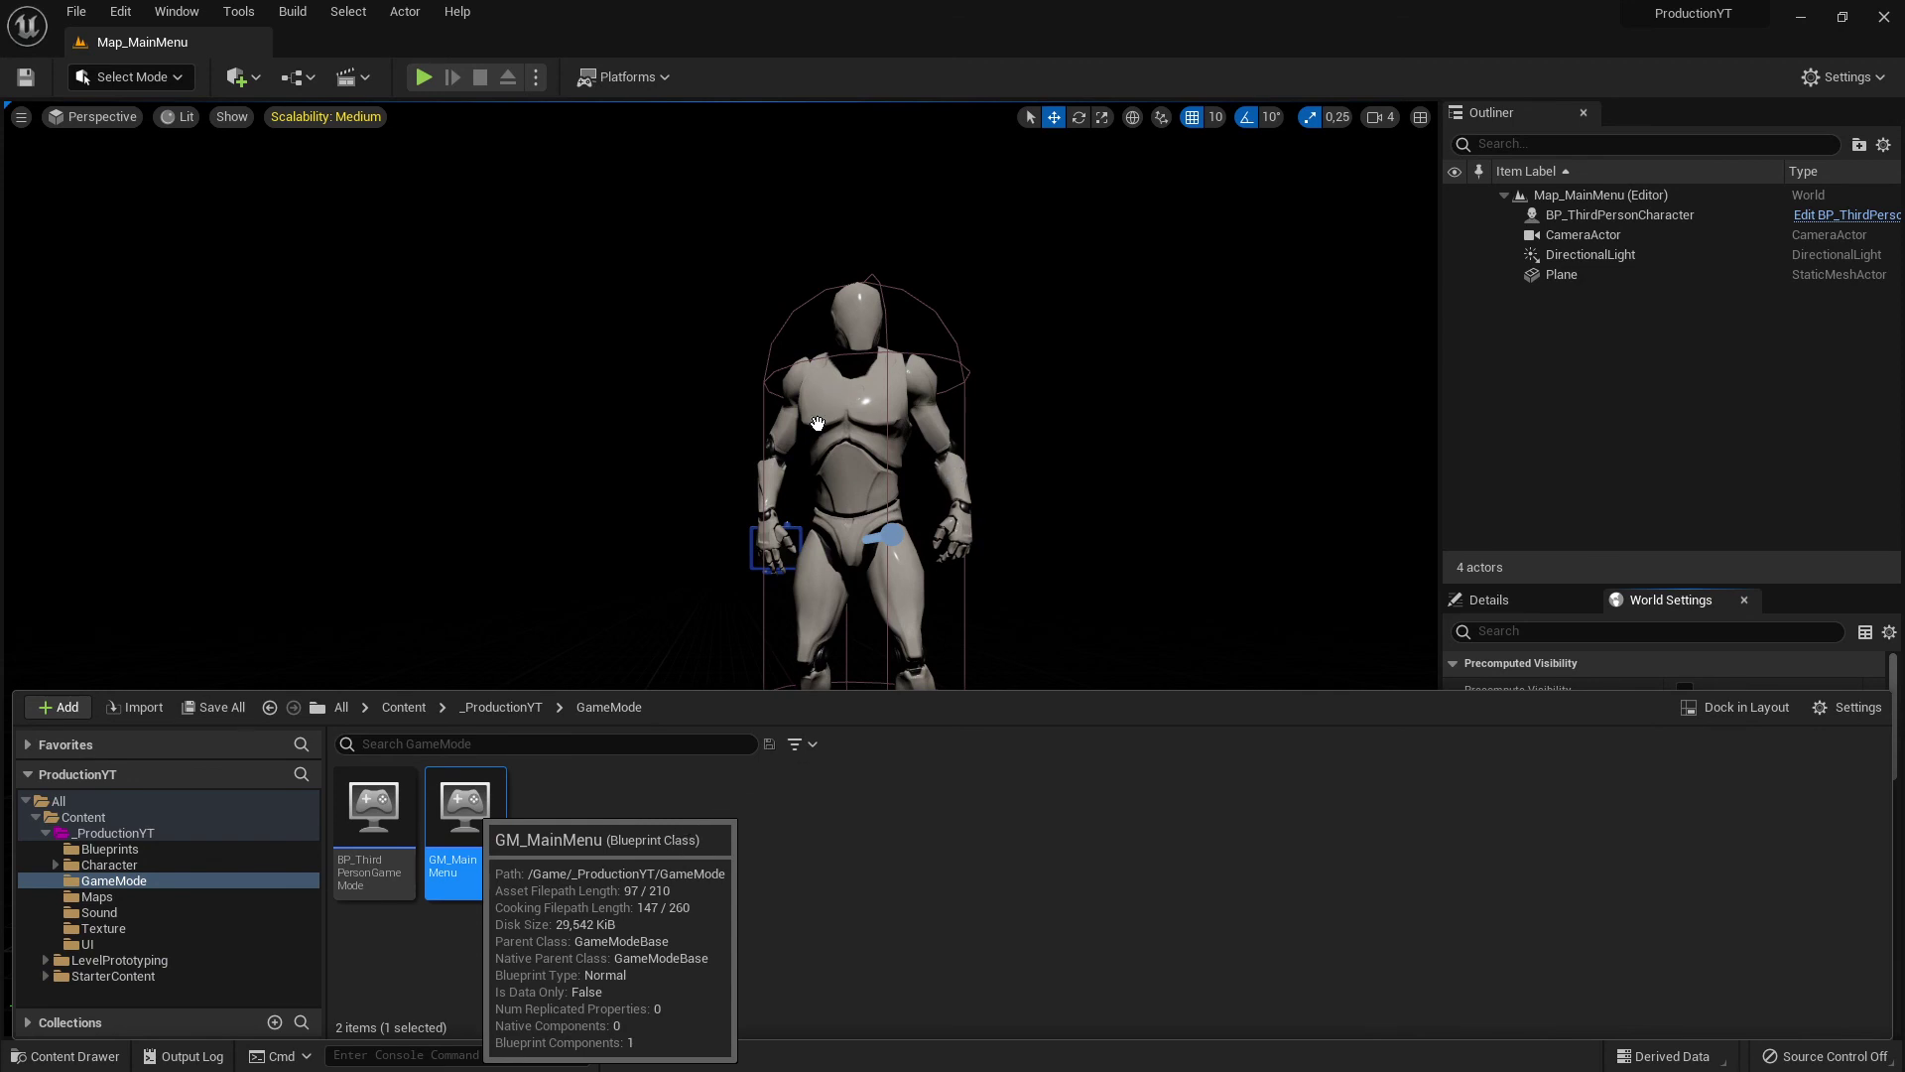
key(Return)
scroll(853, 498, down, 4)
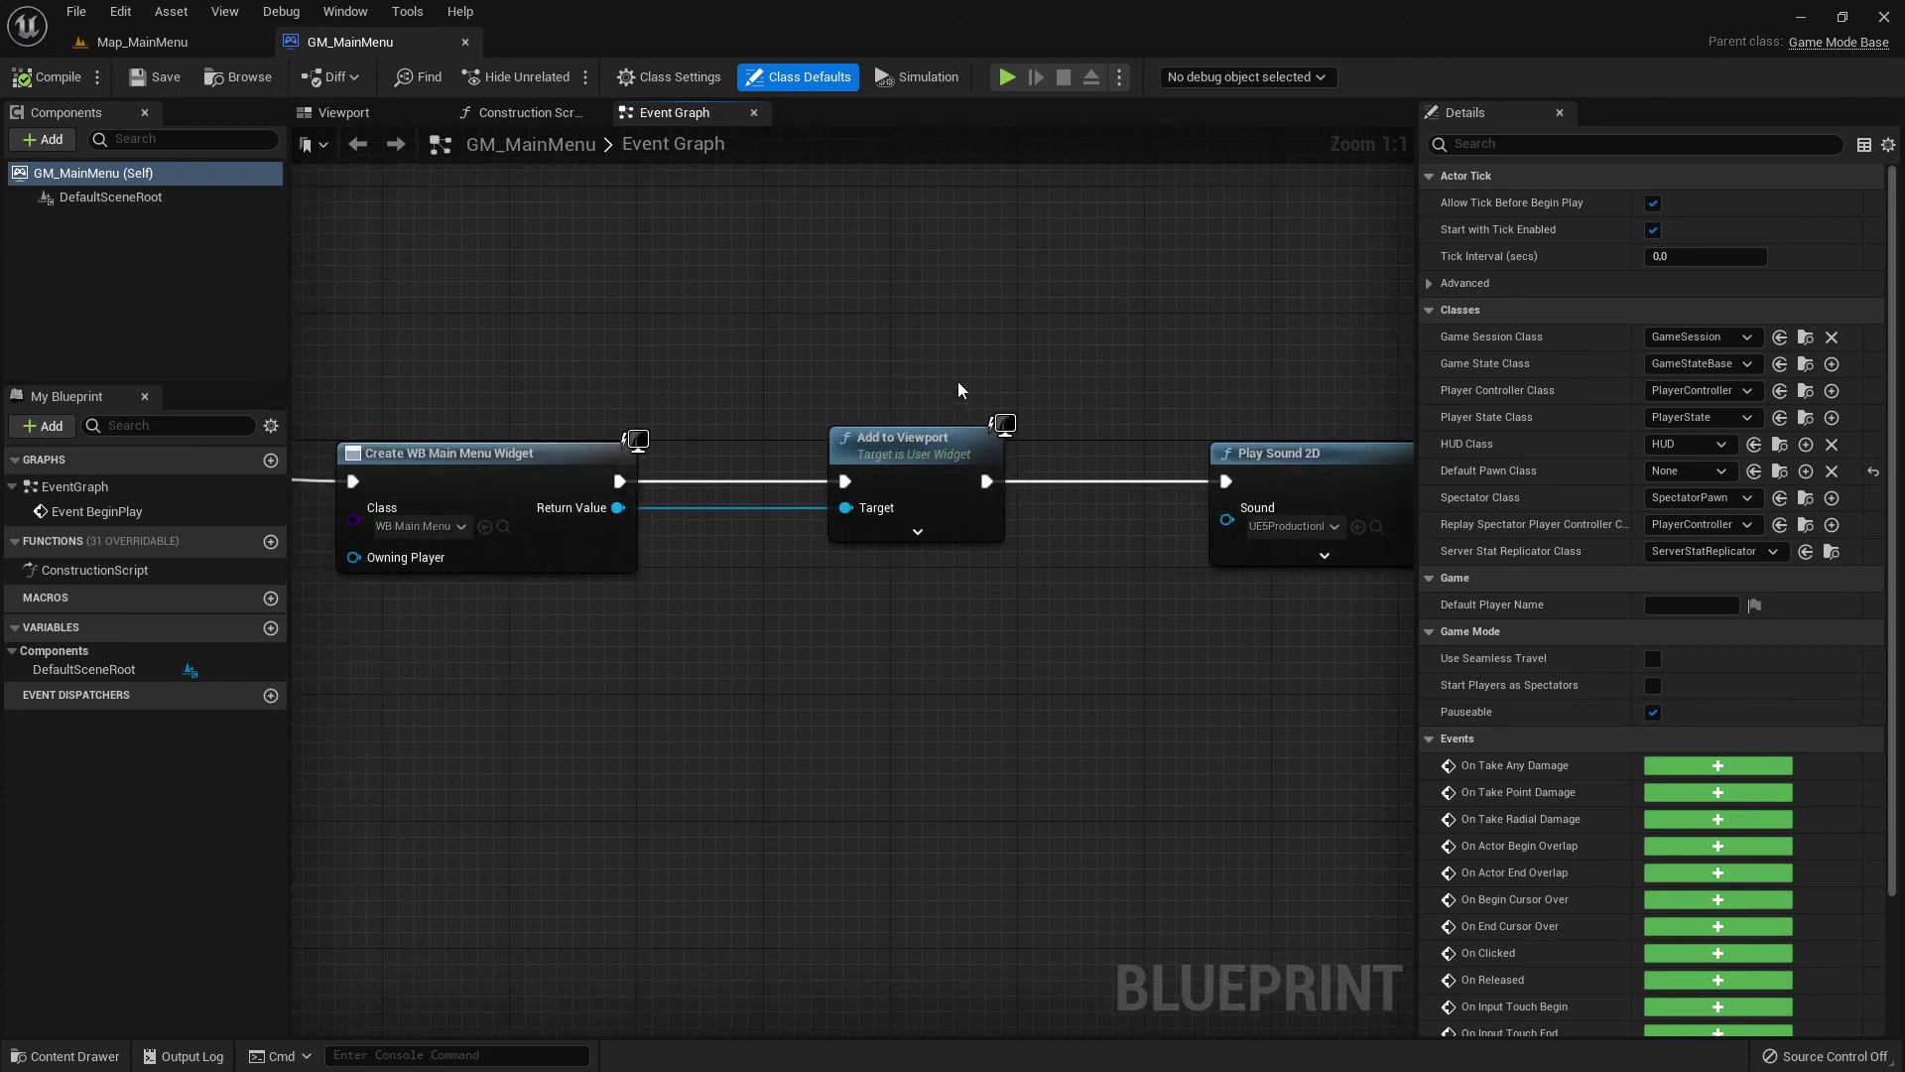
scroll(895, 425, up, 4)
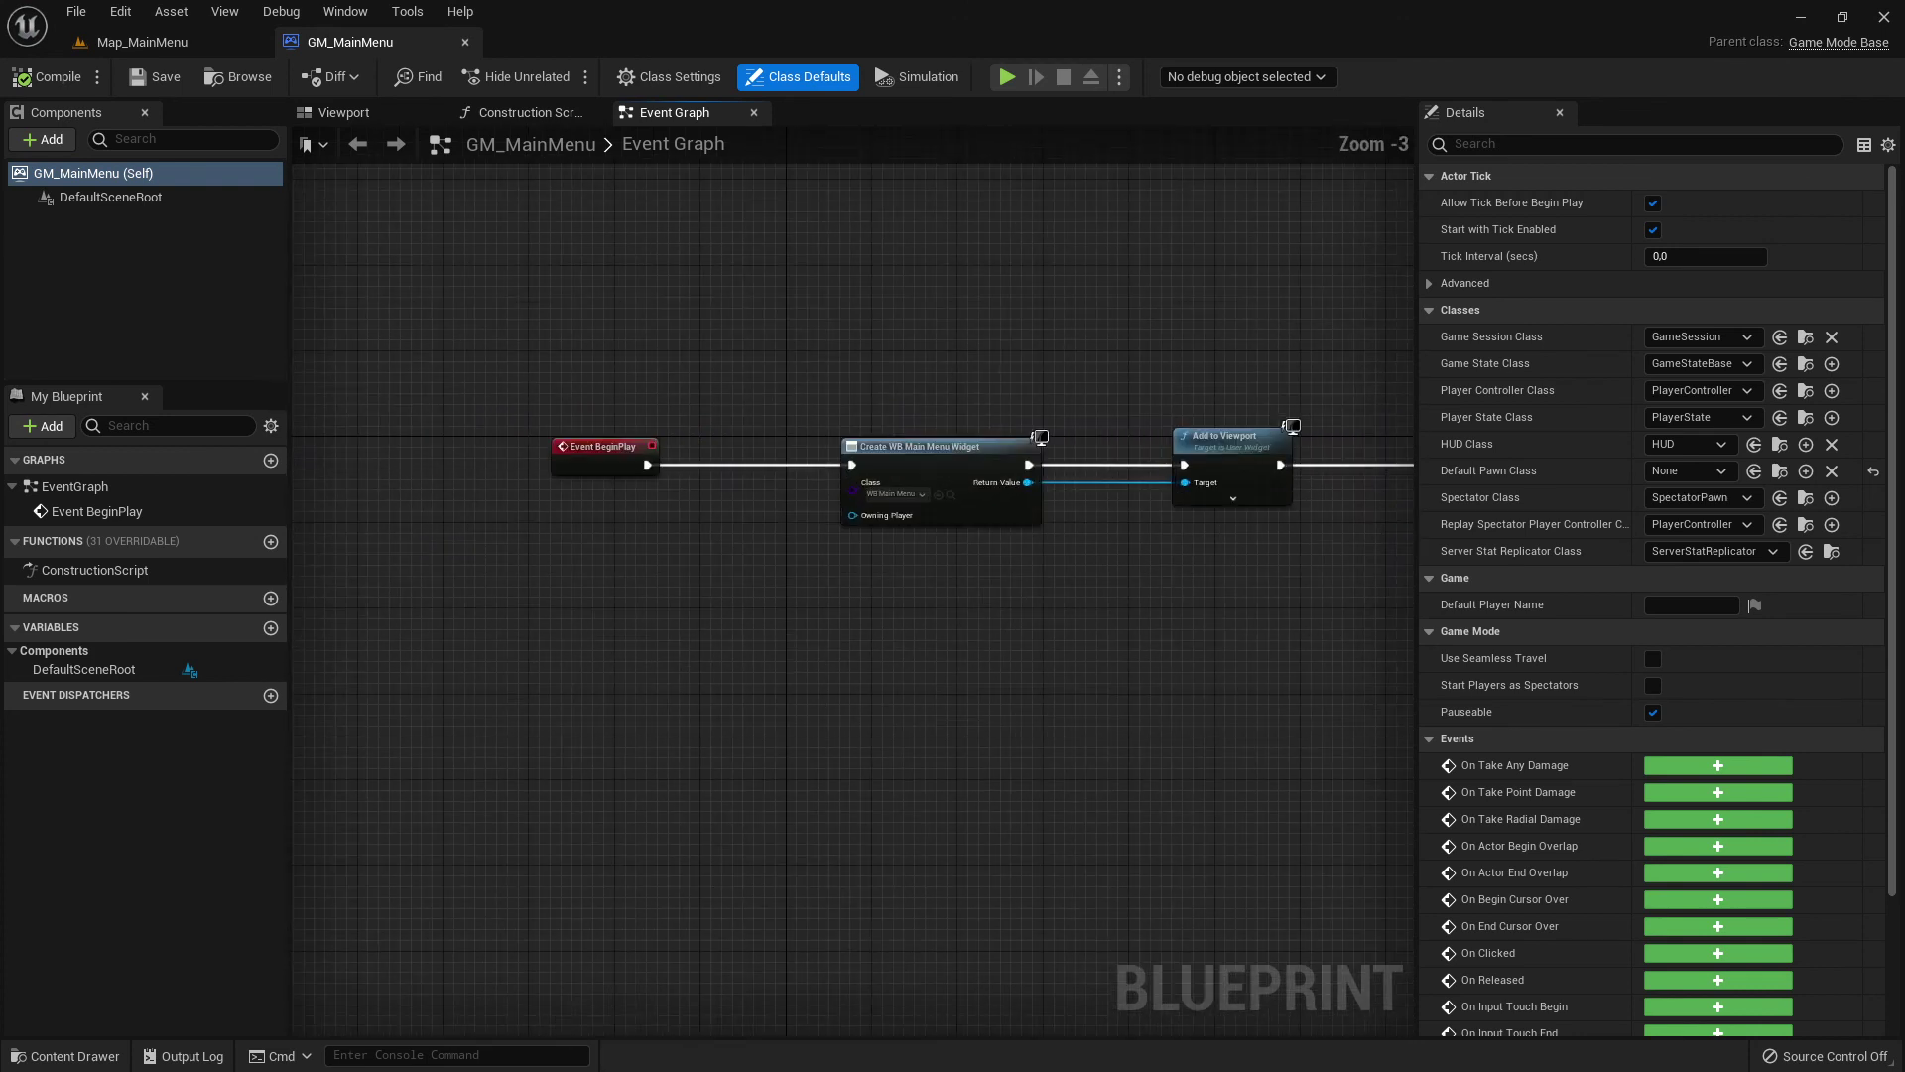
drag(730, 415, 430, 412)
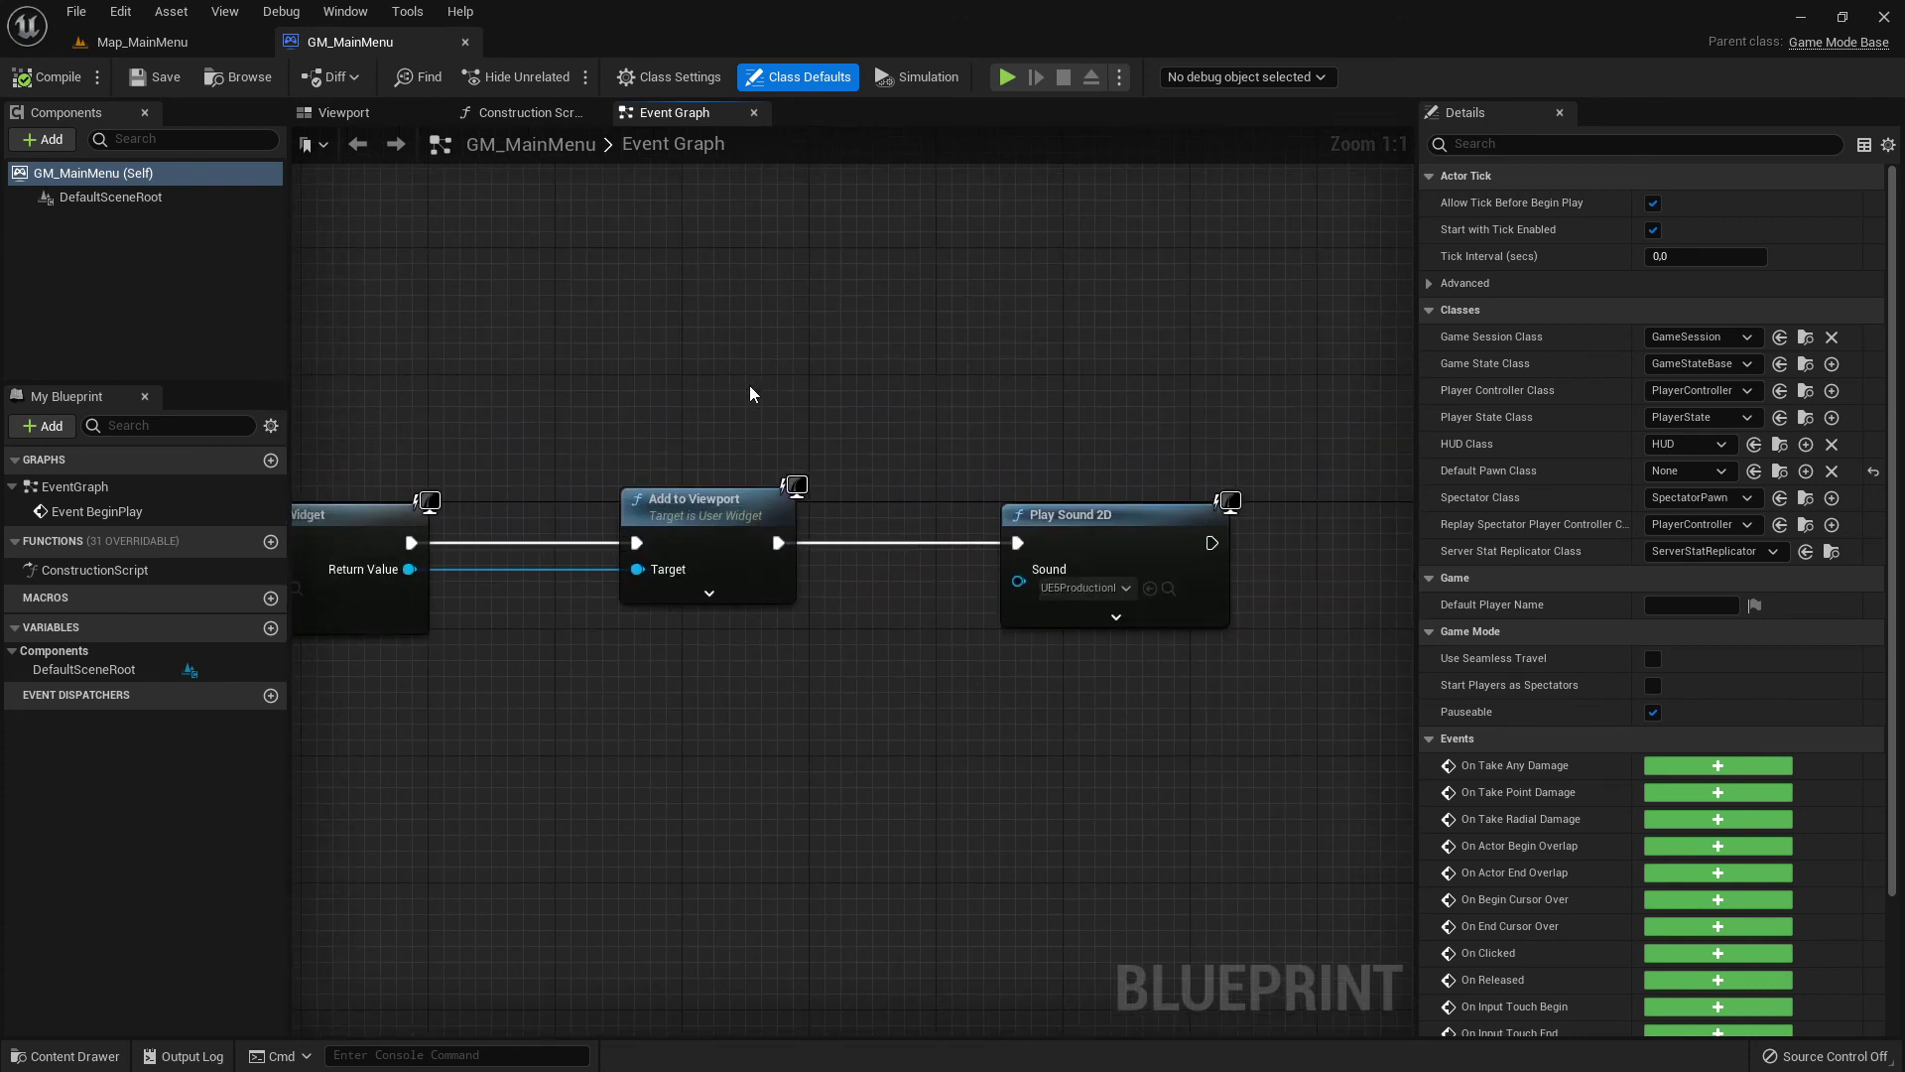
- Assign the UE5ProductionMainMenu sound wave to the Play Sound 2D node in GM_MainMenu and save the blueprint
click(179, 52)
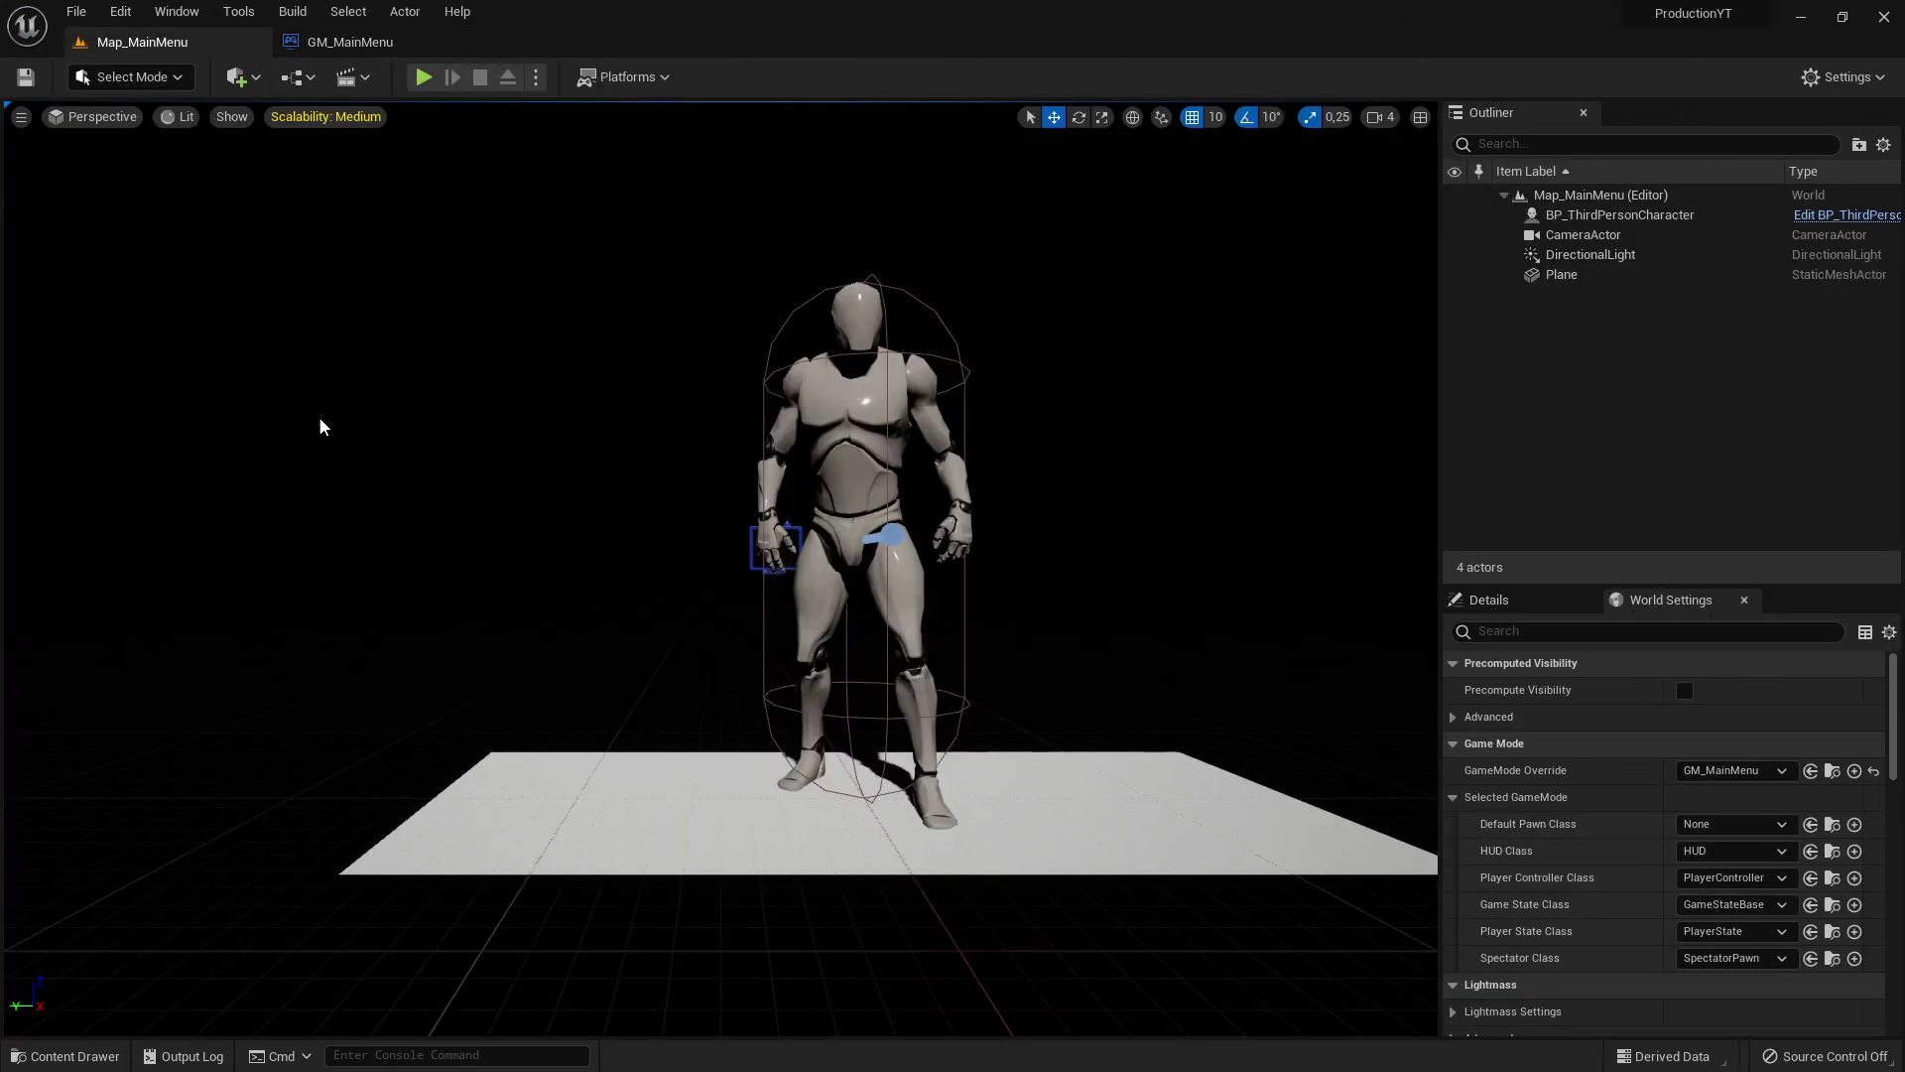
key(ctrl+space)
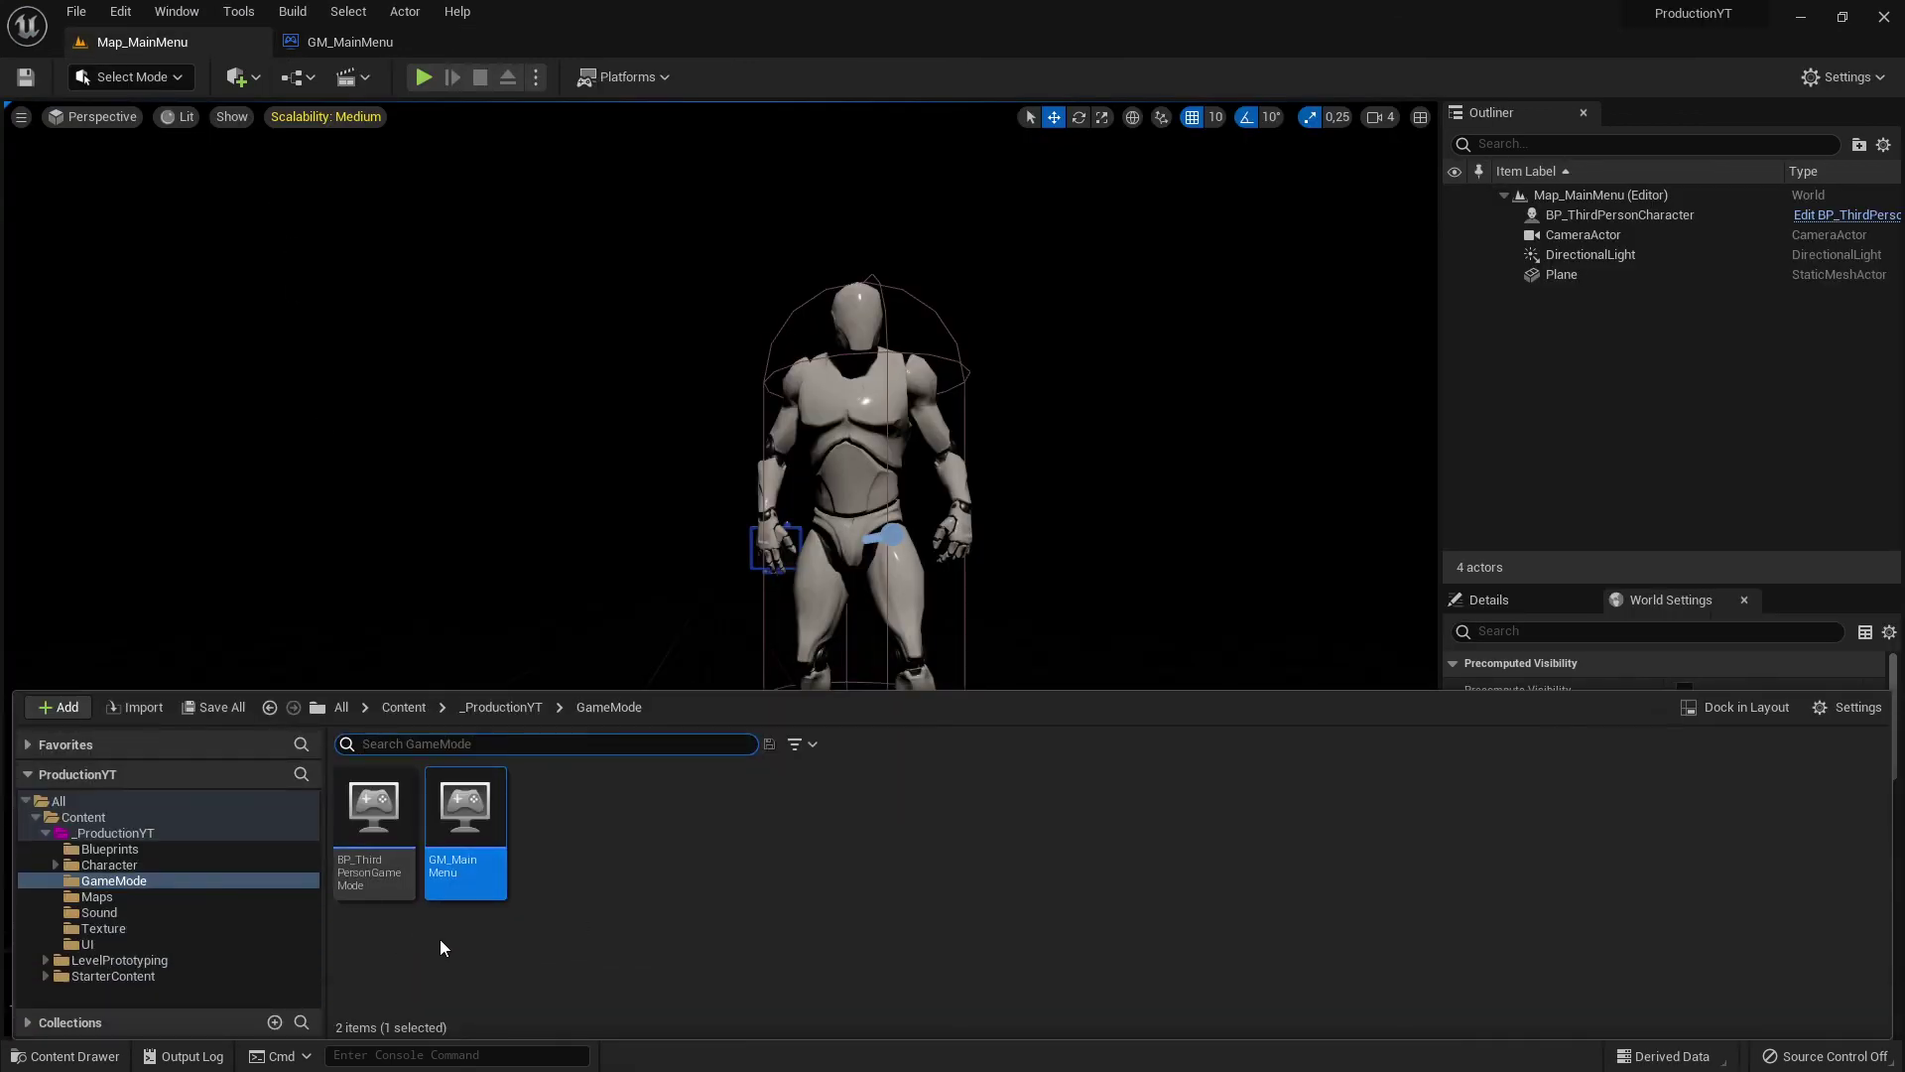
click(466, 844)
click(111, 913)
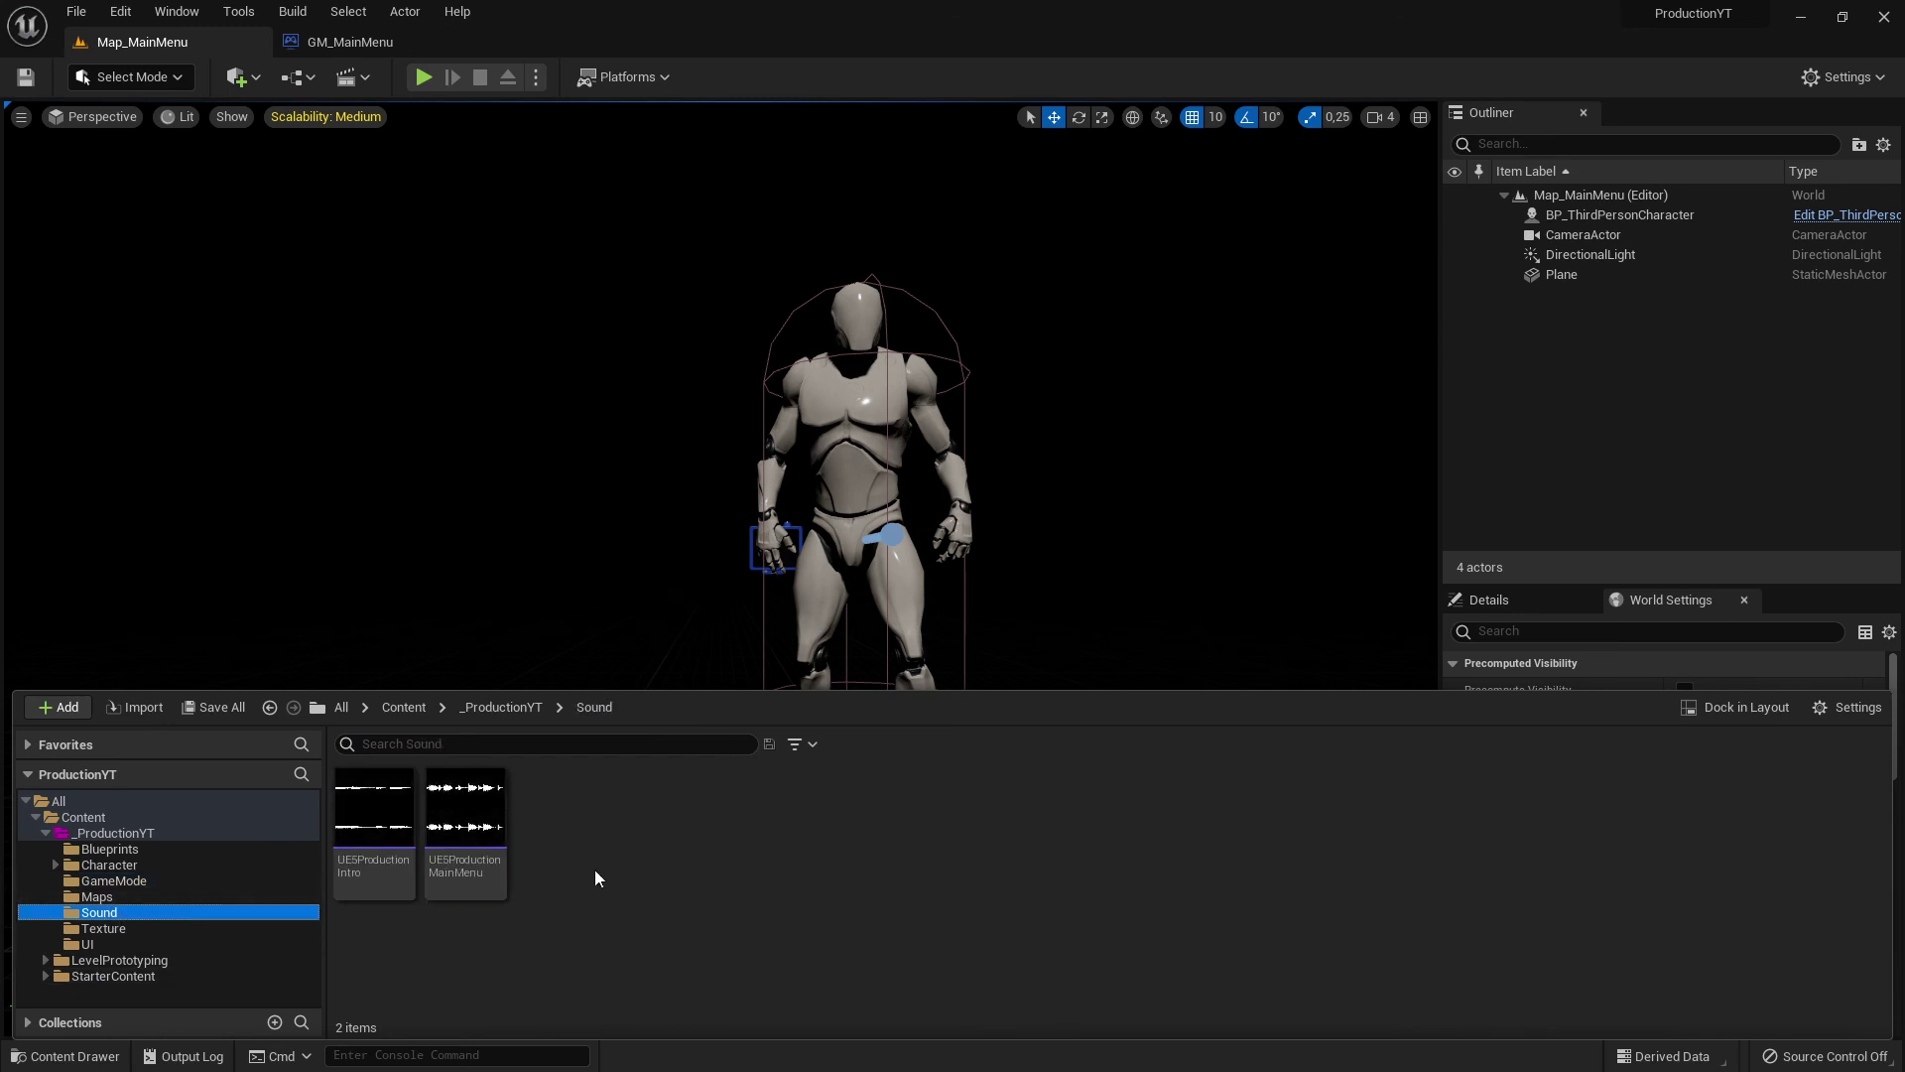
click(452, 863)
click(426, 42)
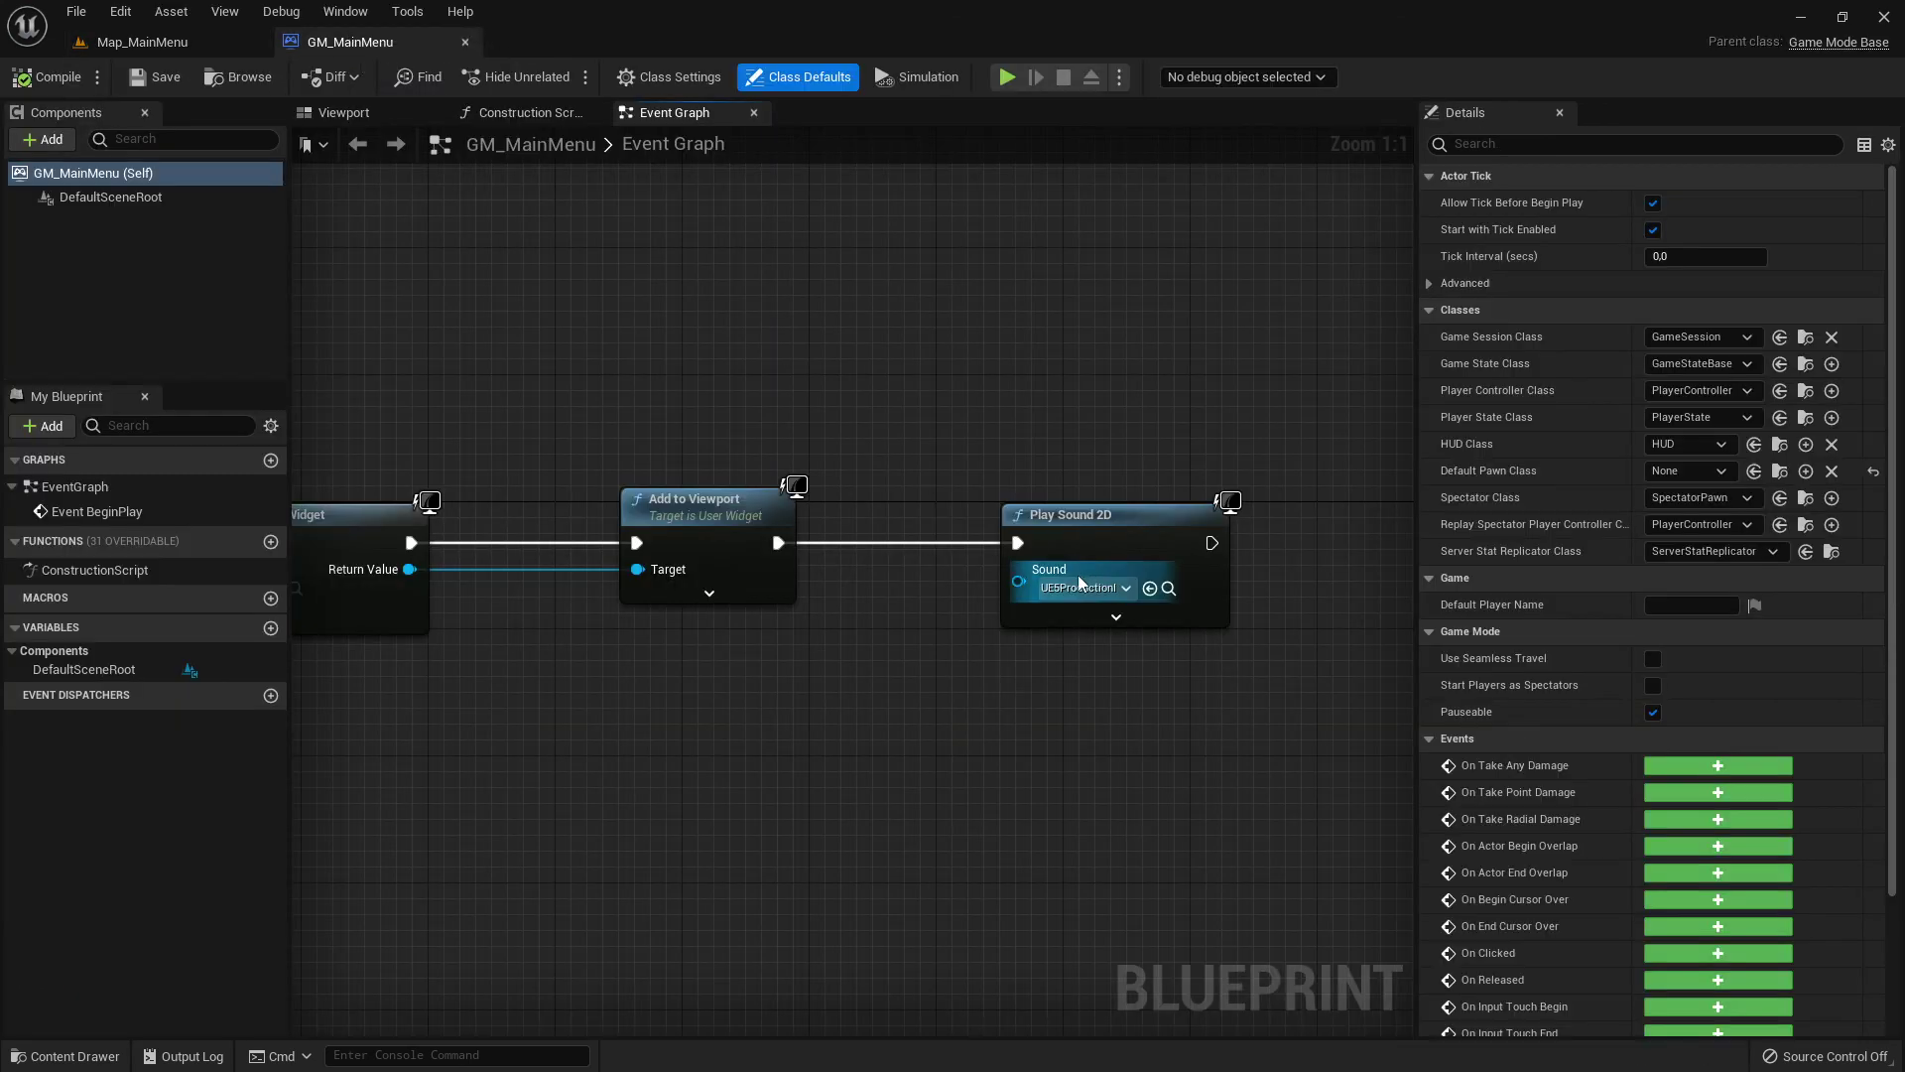
click(1149, 588)
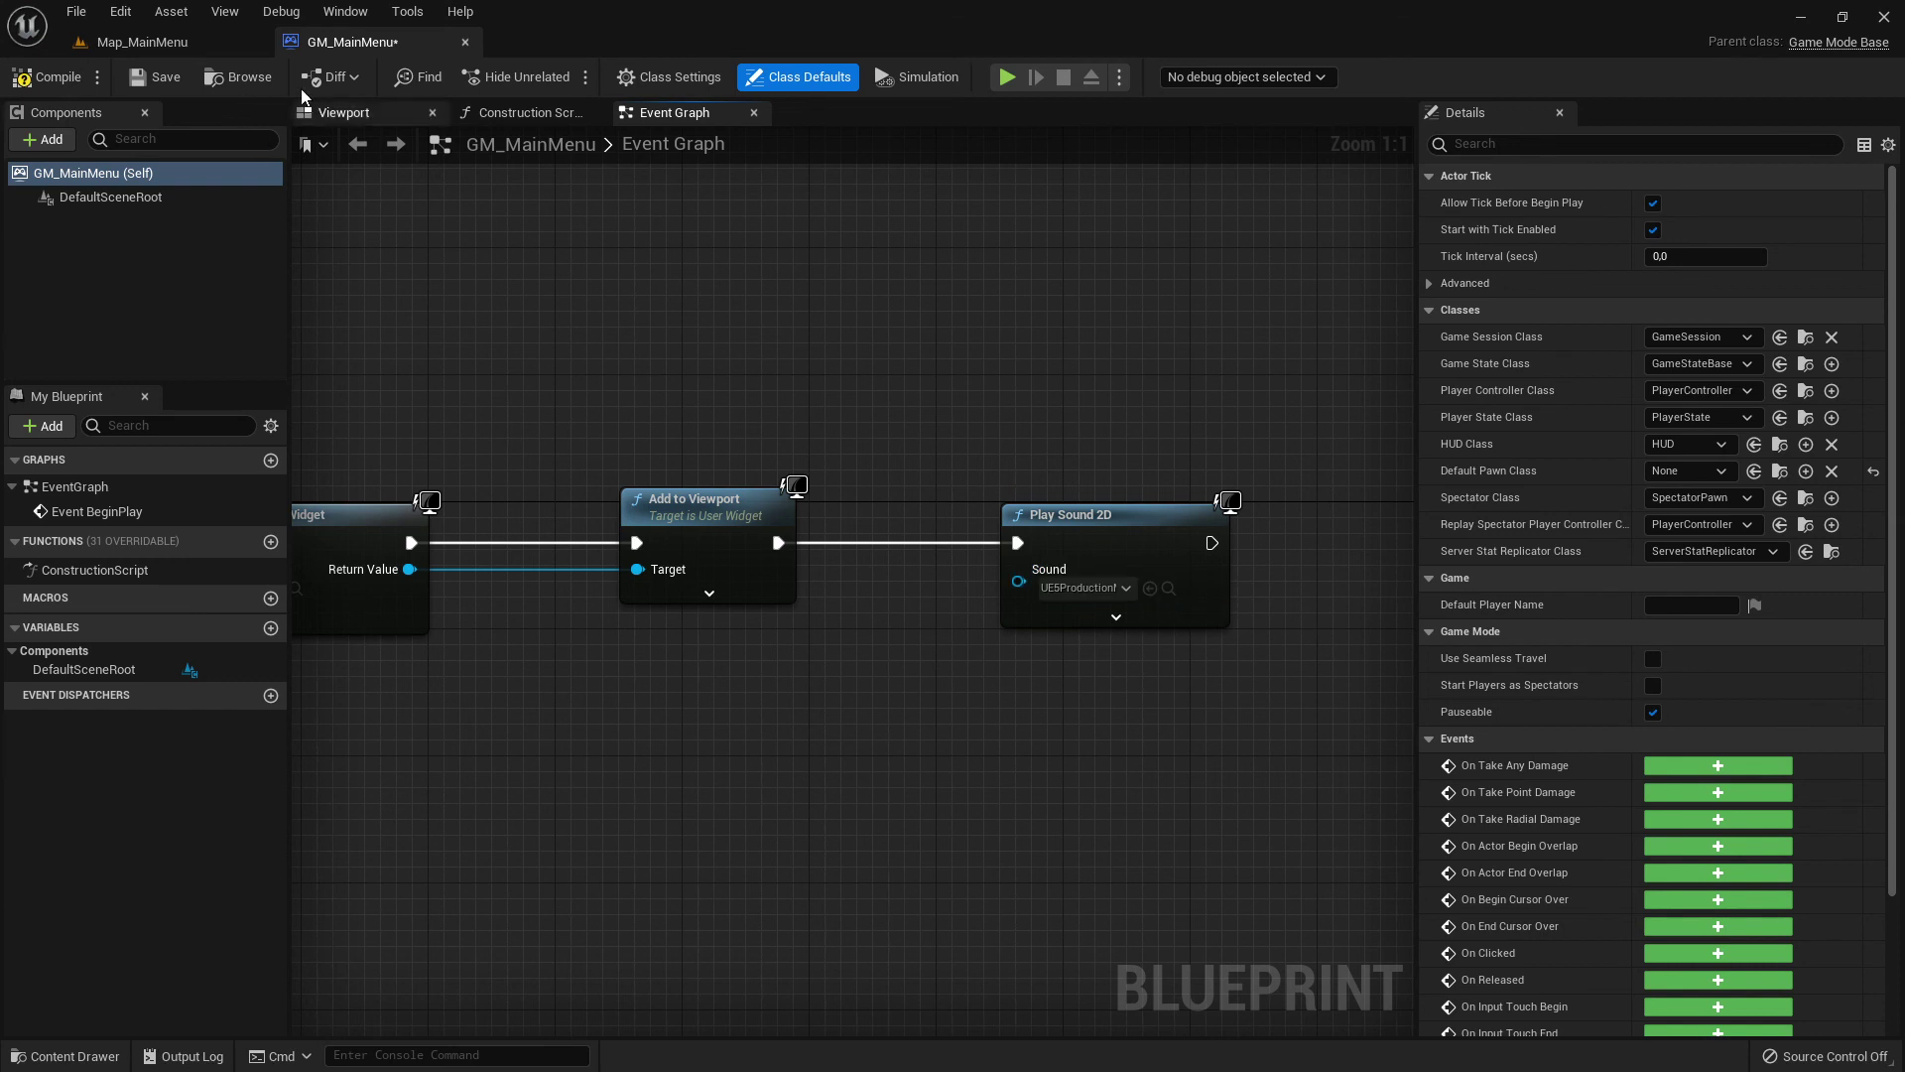
click(159, 77)
- Return to Map_MainMenu, run the level to hear the assigned main menu sound, and stop the session
click(157, 44)
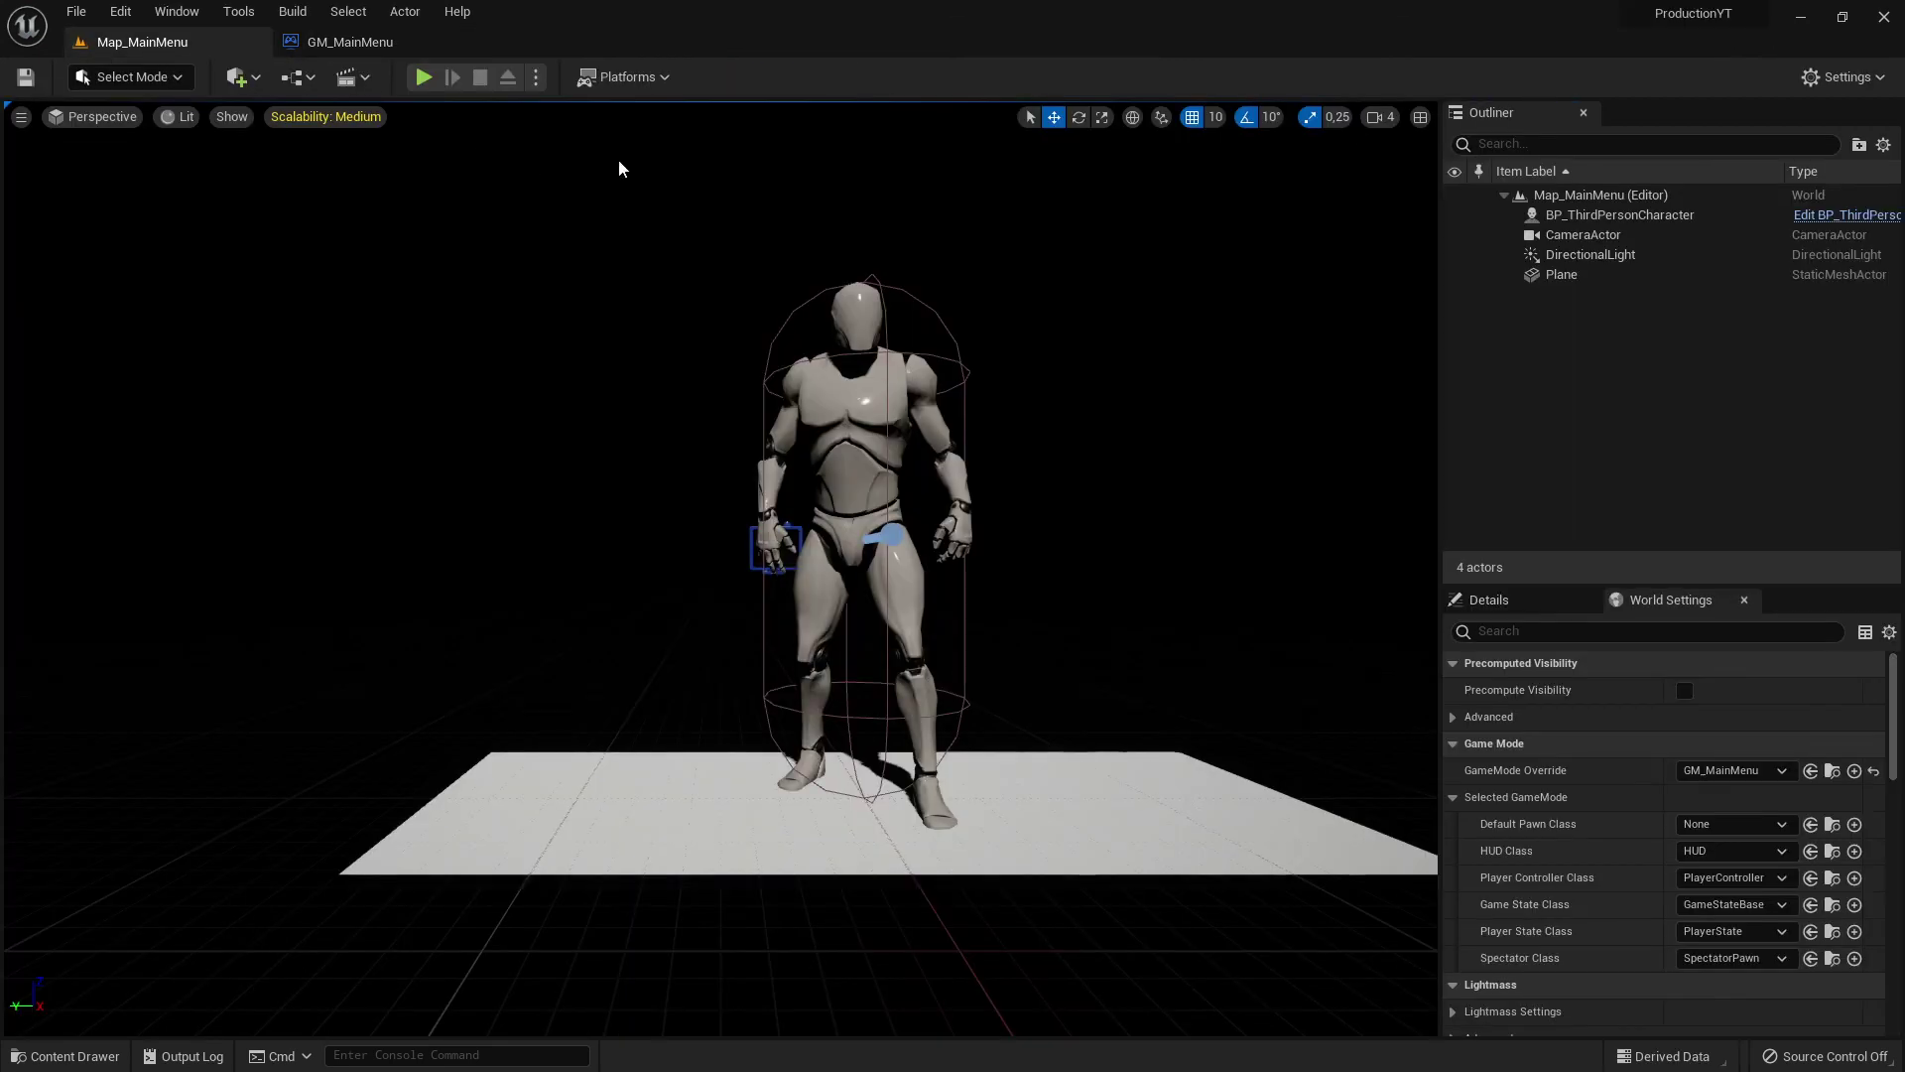
click(425, 80)
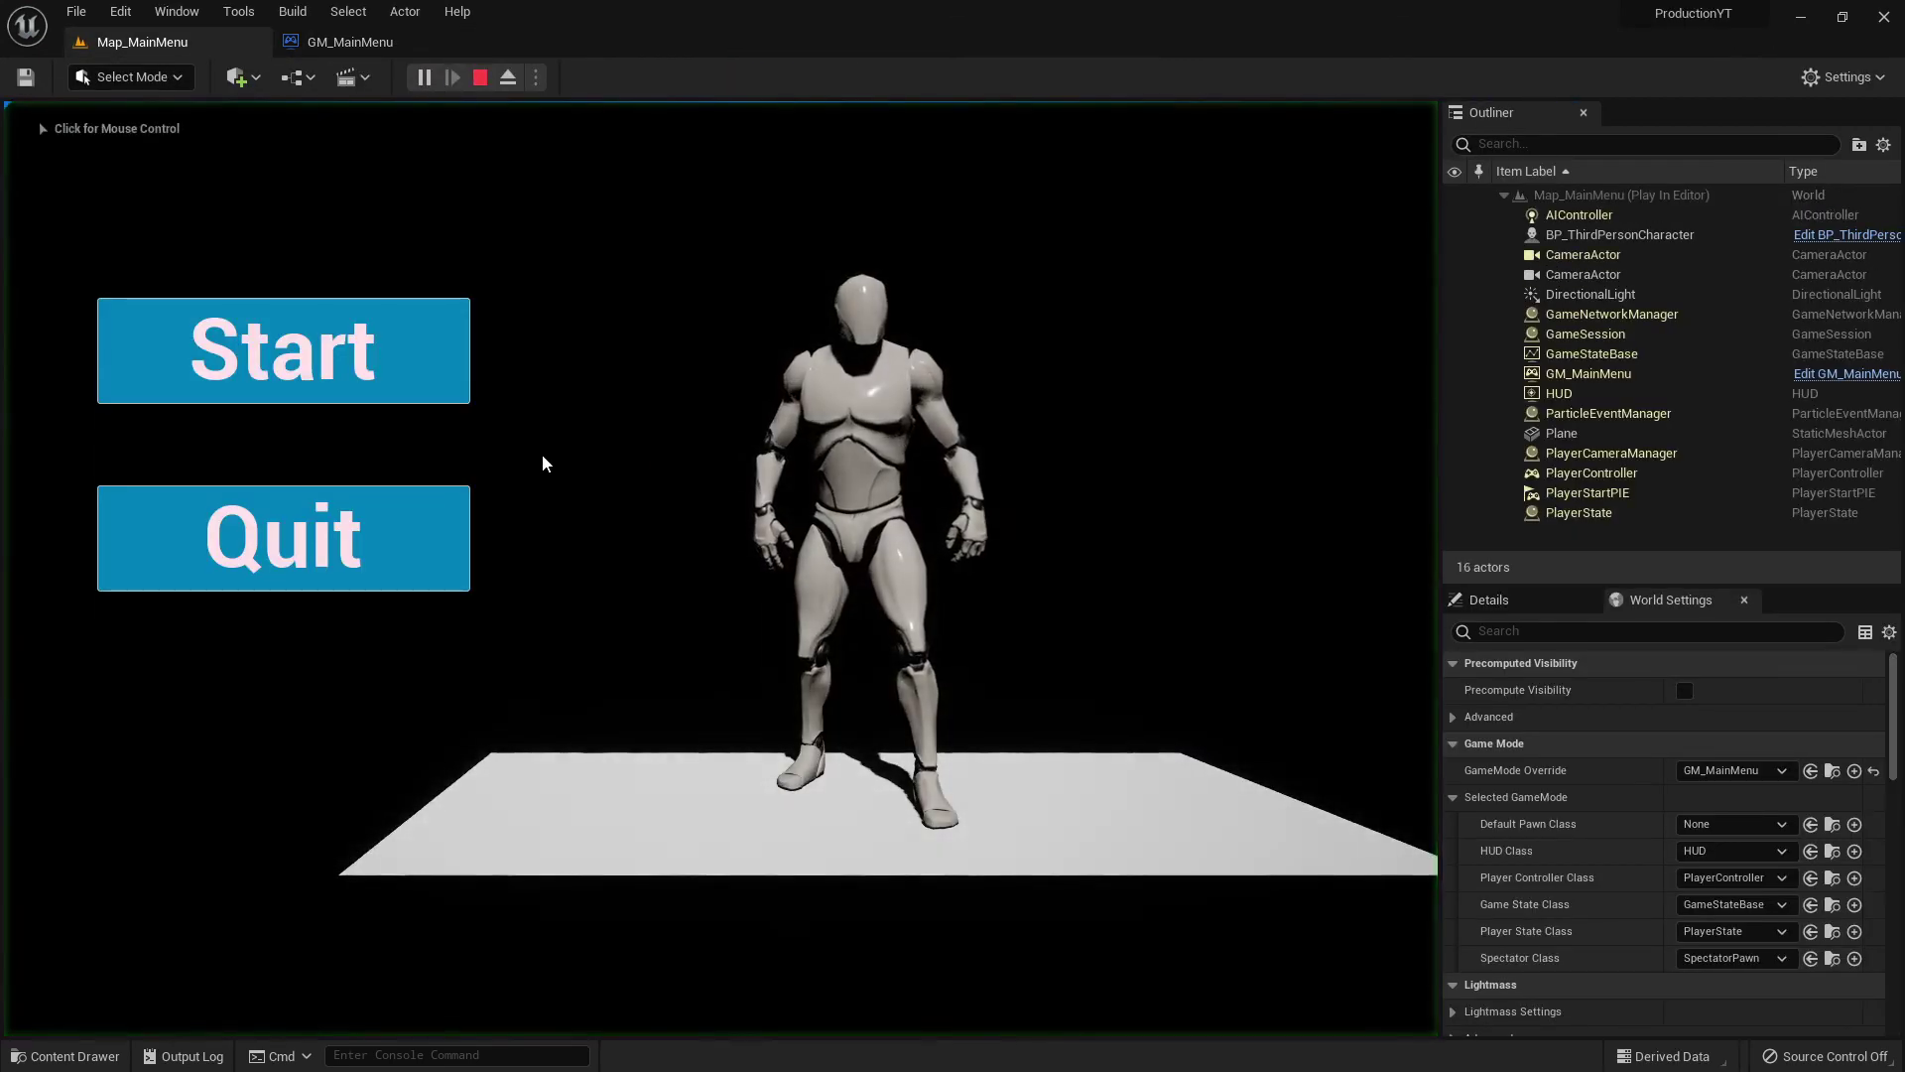
key(Escape)
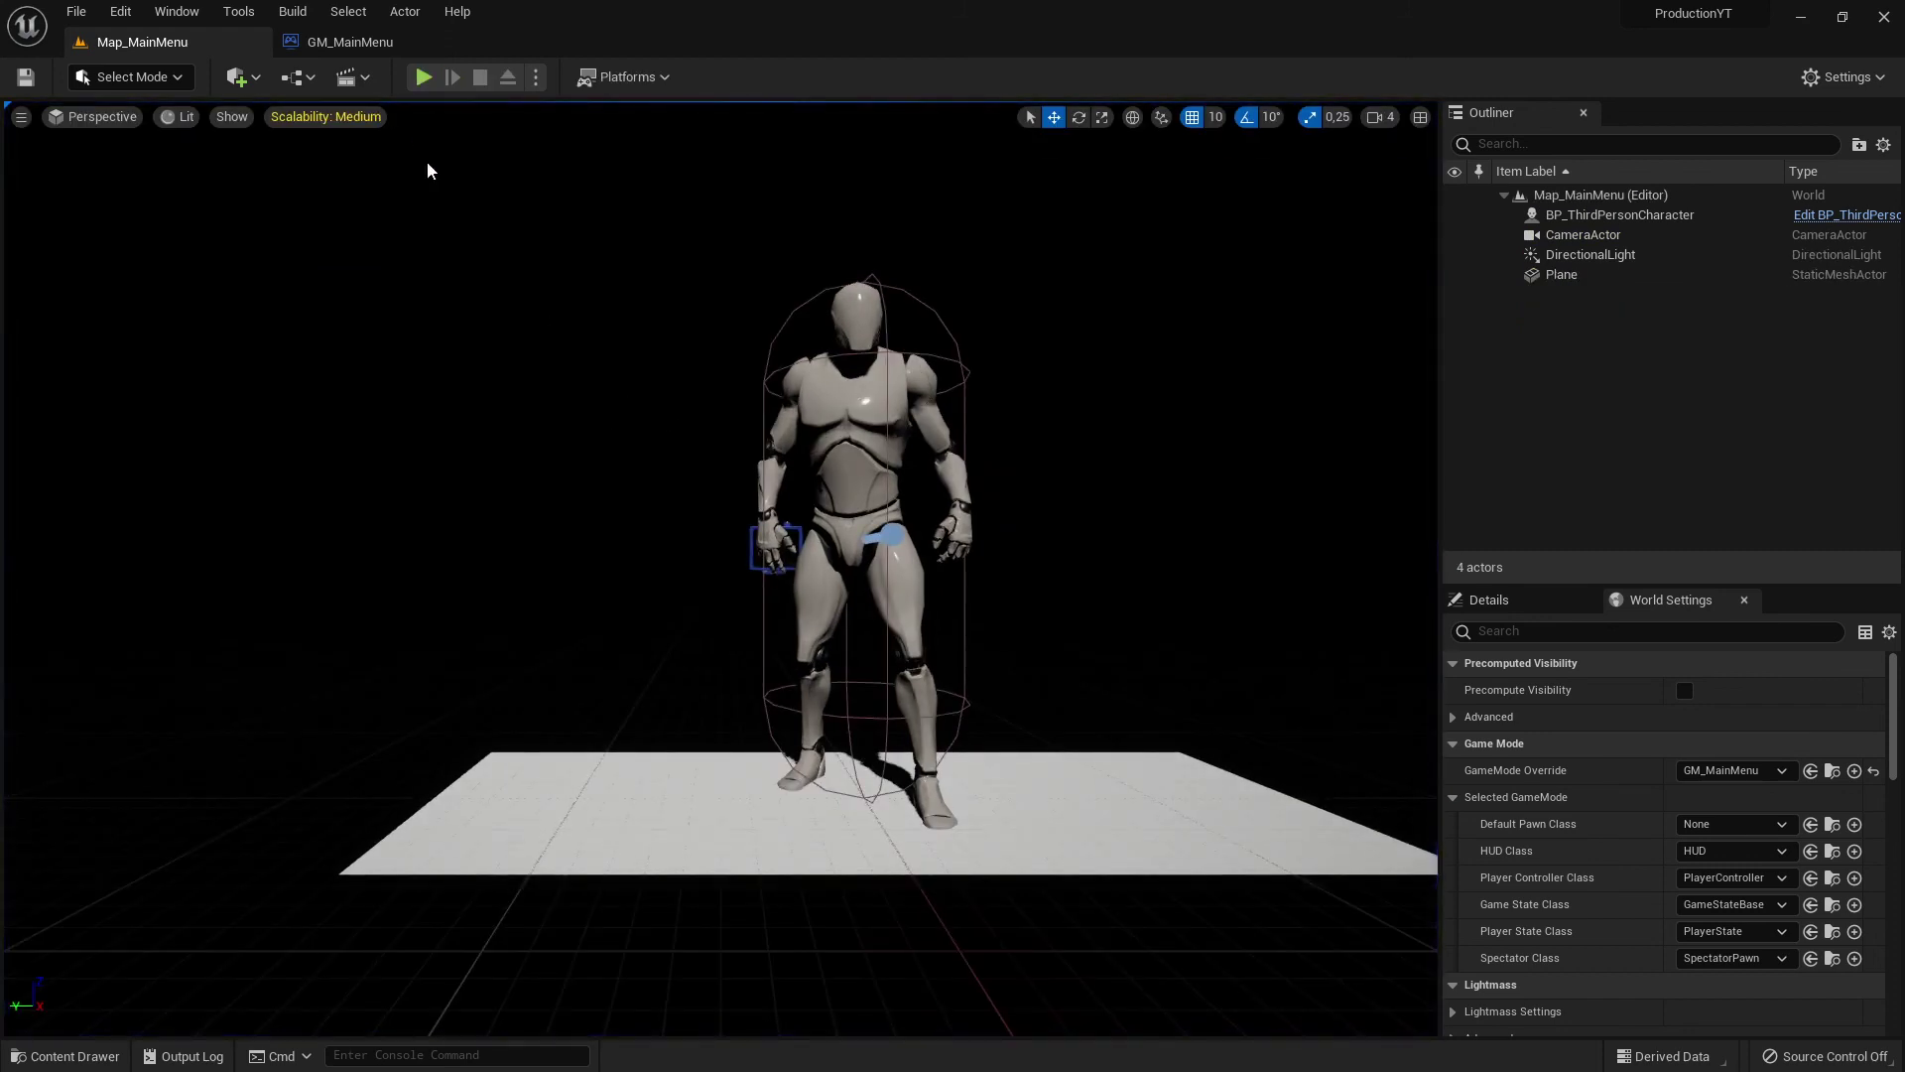
- Check the GM_MainMenu graph, and preview the UE5ProductionIntro sound wave in the Sound folder, starting and stopping its playback
click(347, 43)
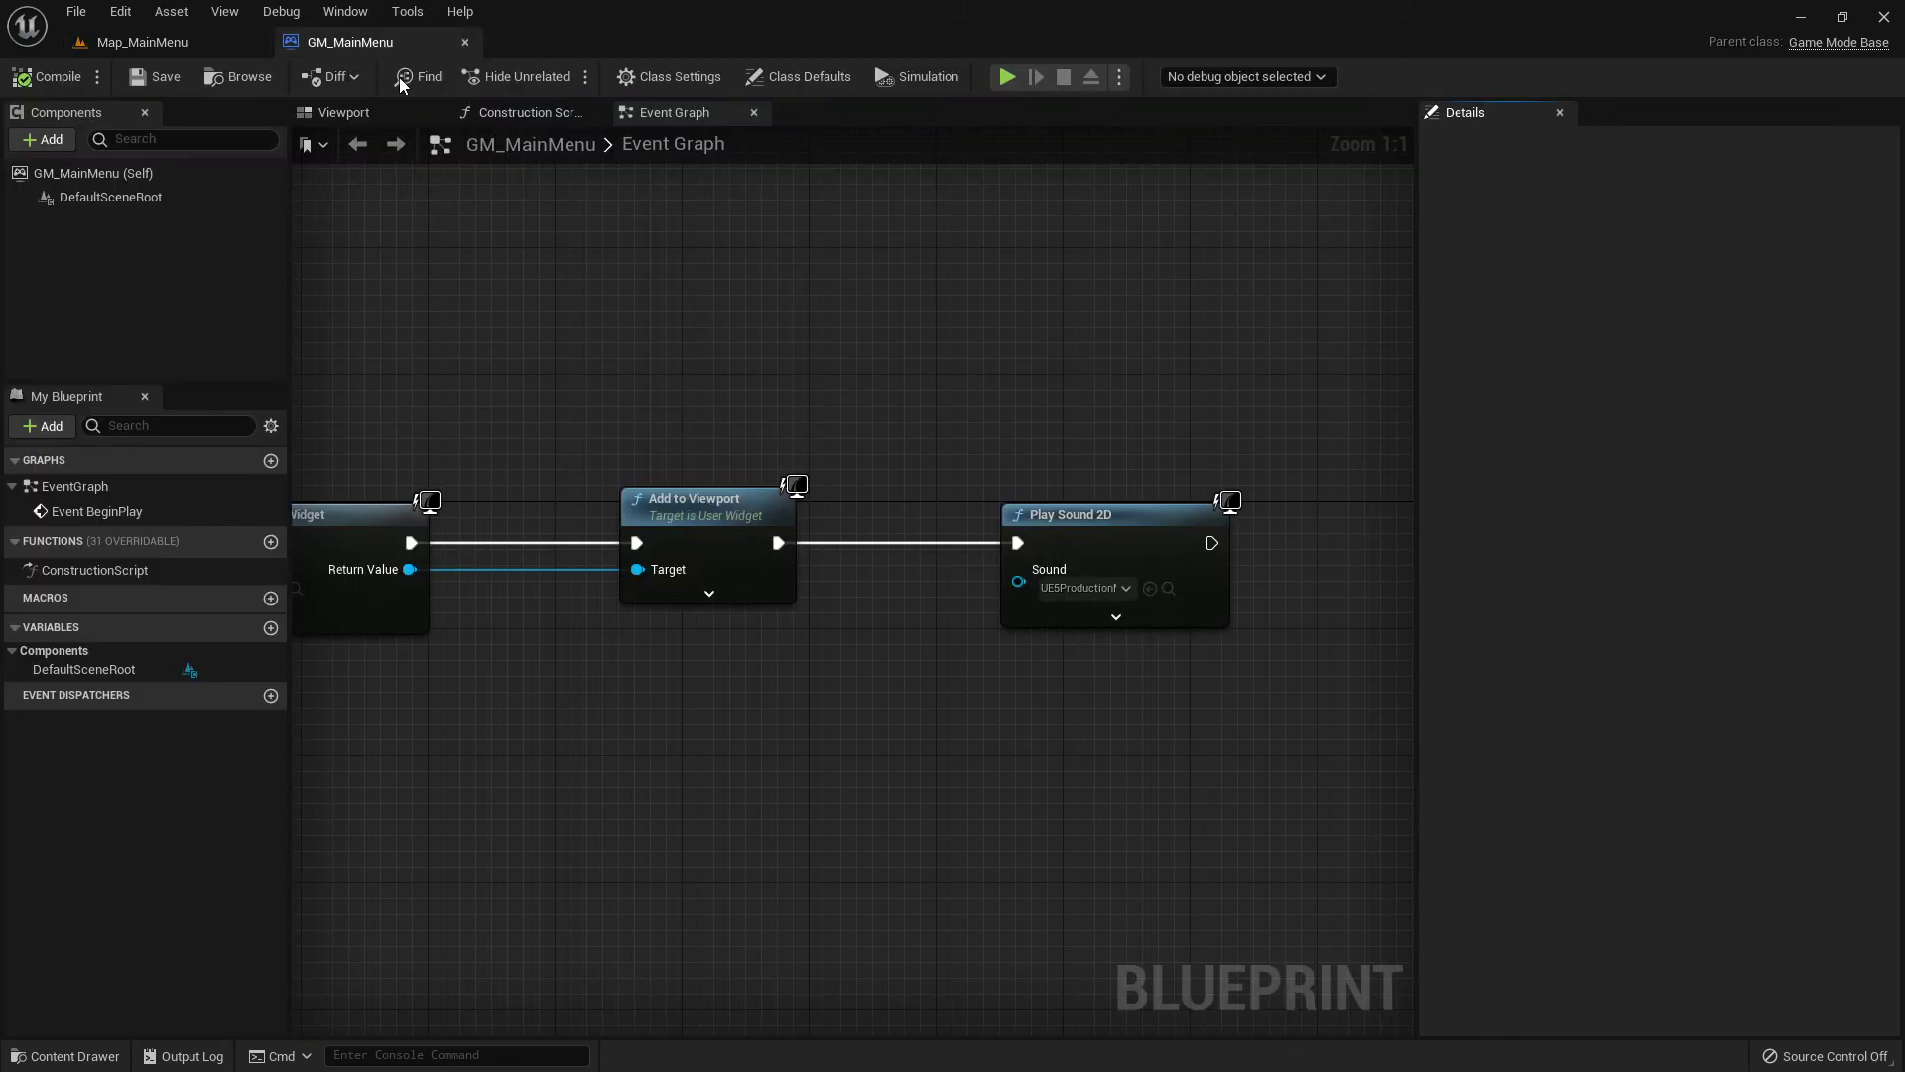
click(134, 44)
click(64, 1055)
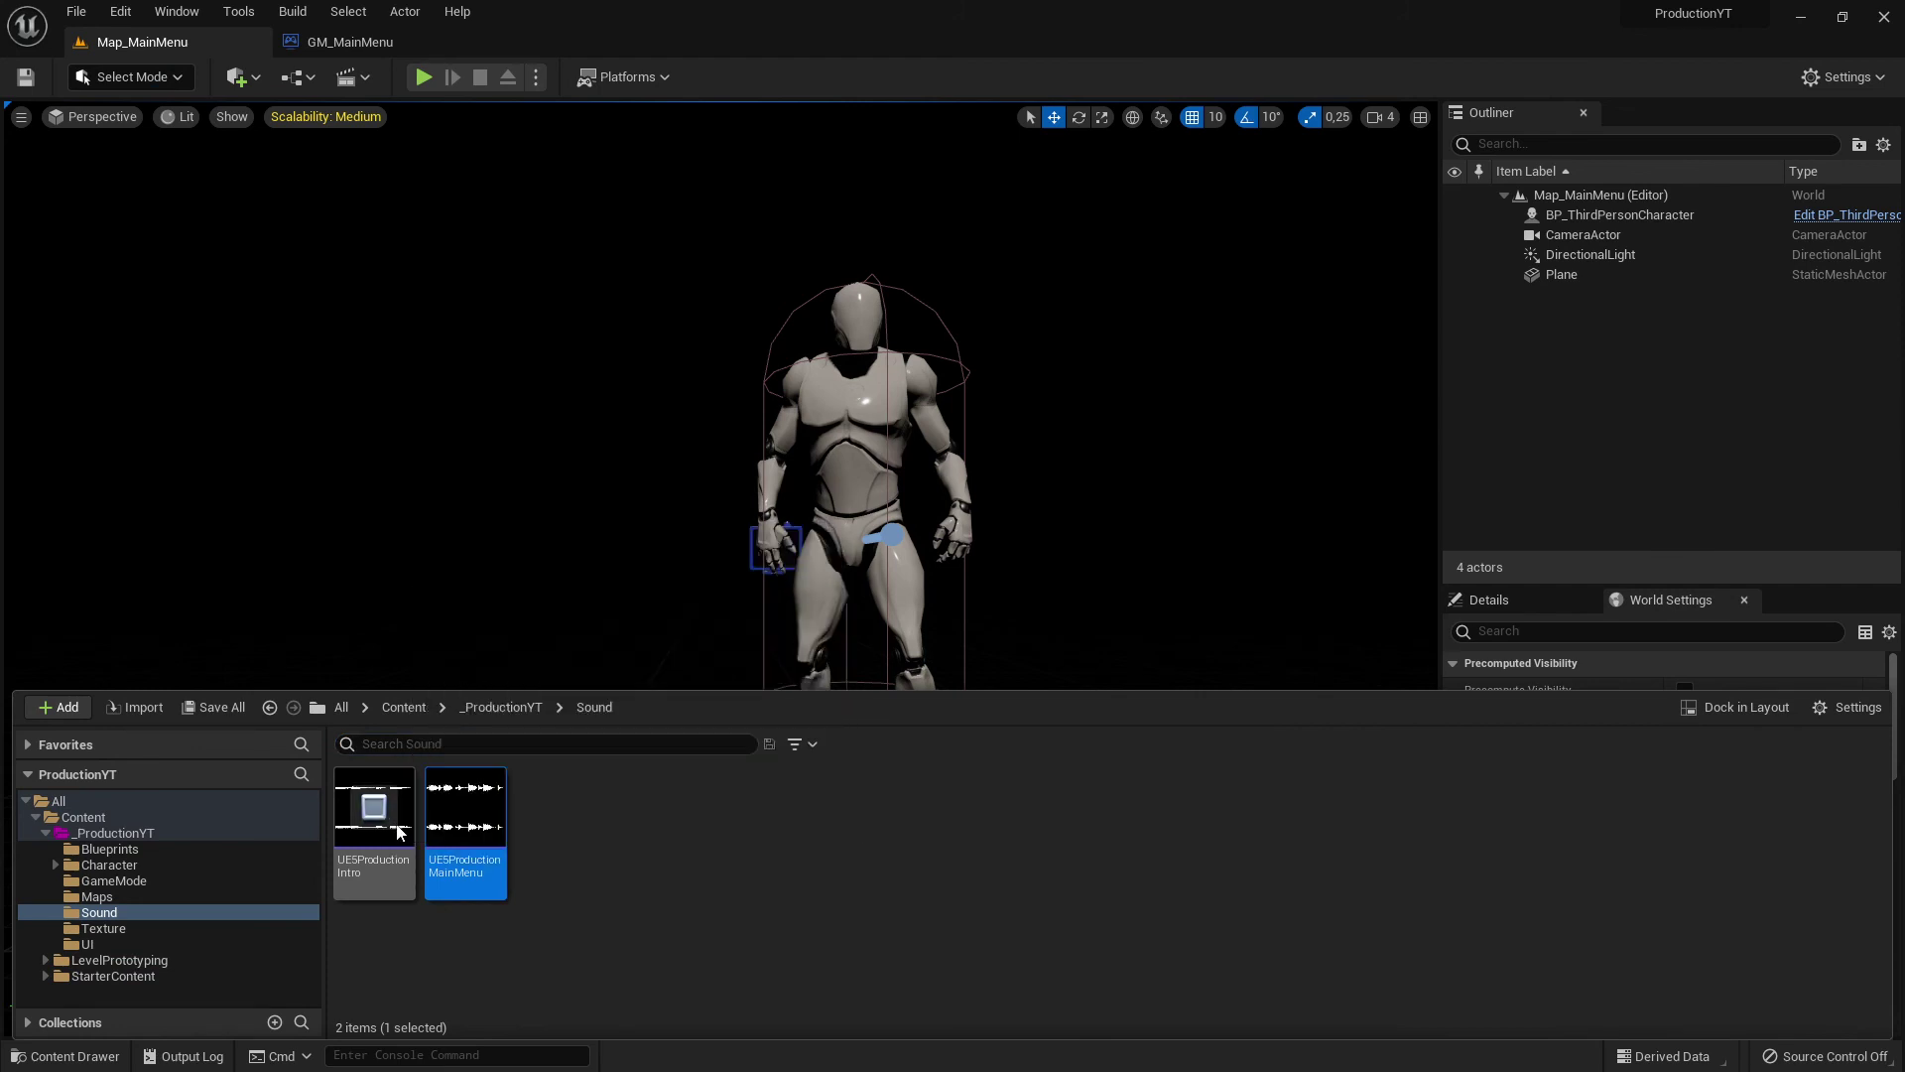
click(374, 806)
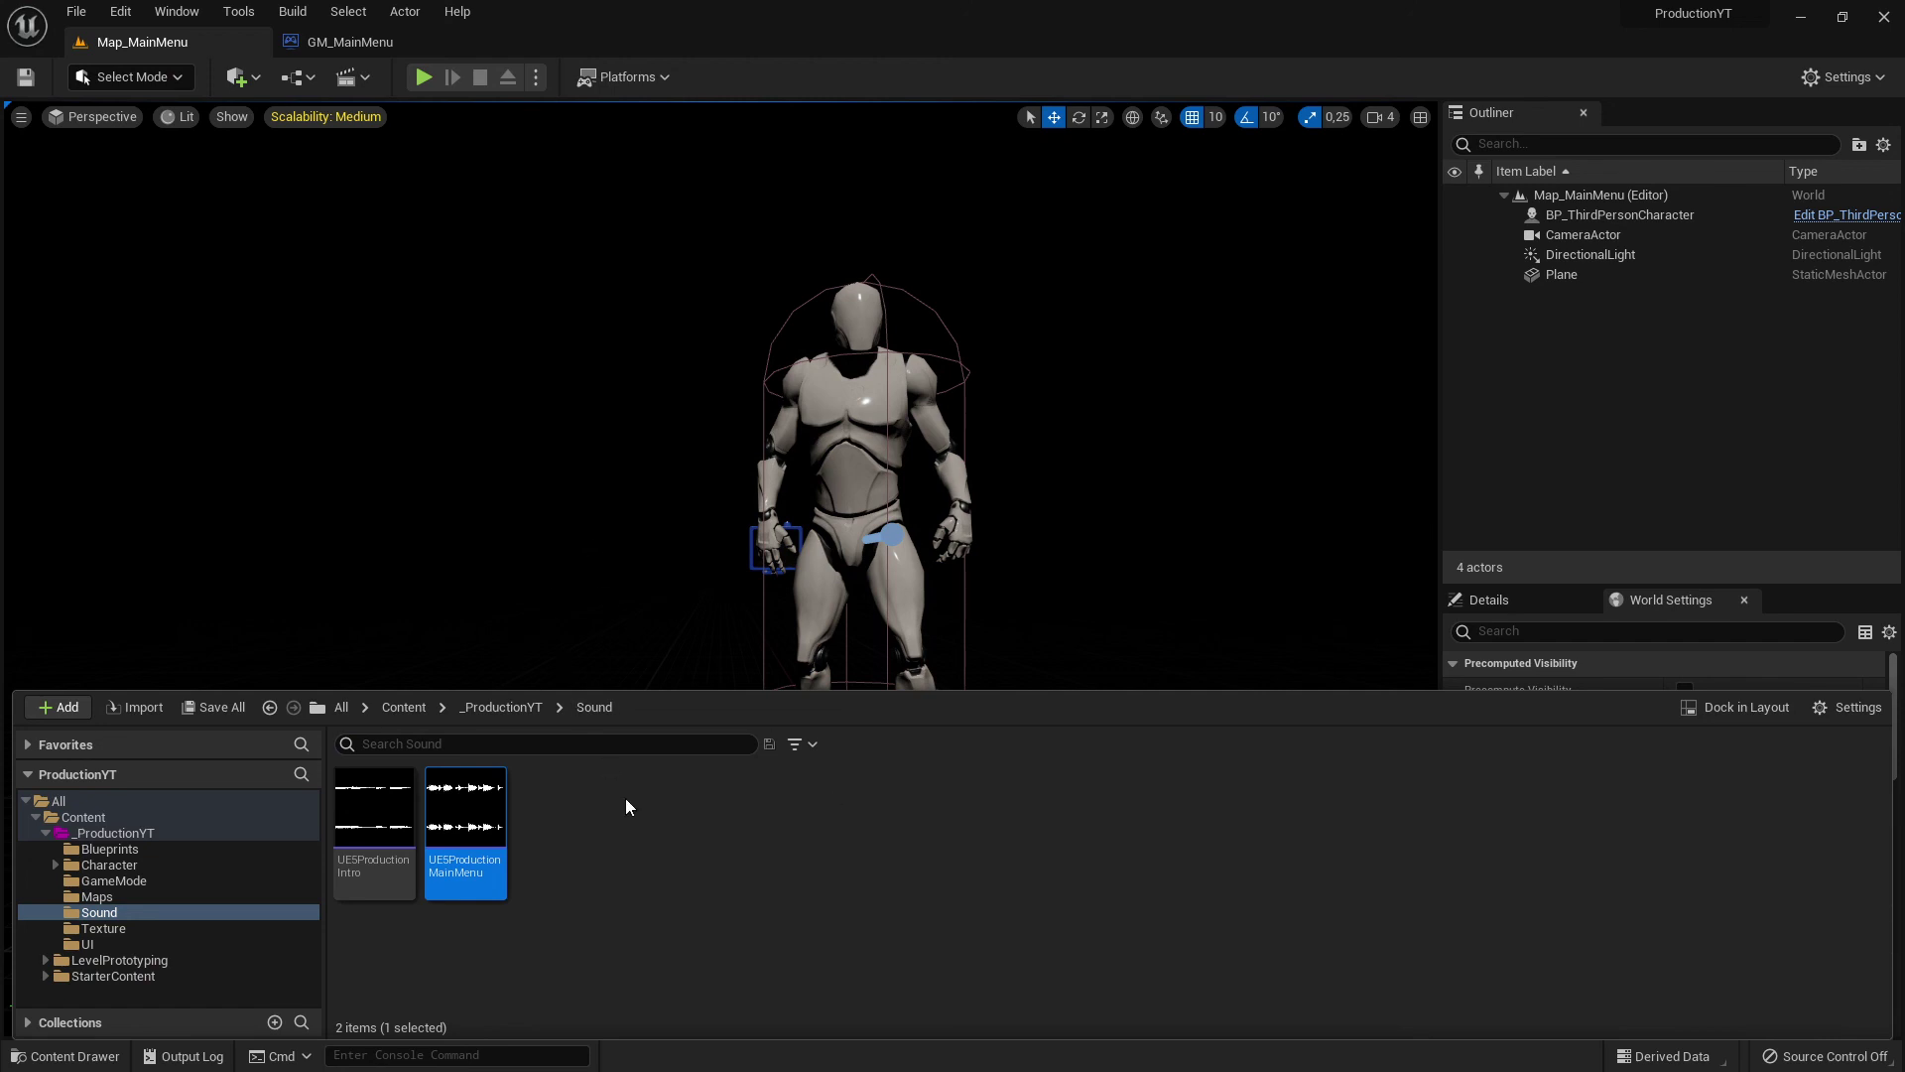
click(390, 813)
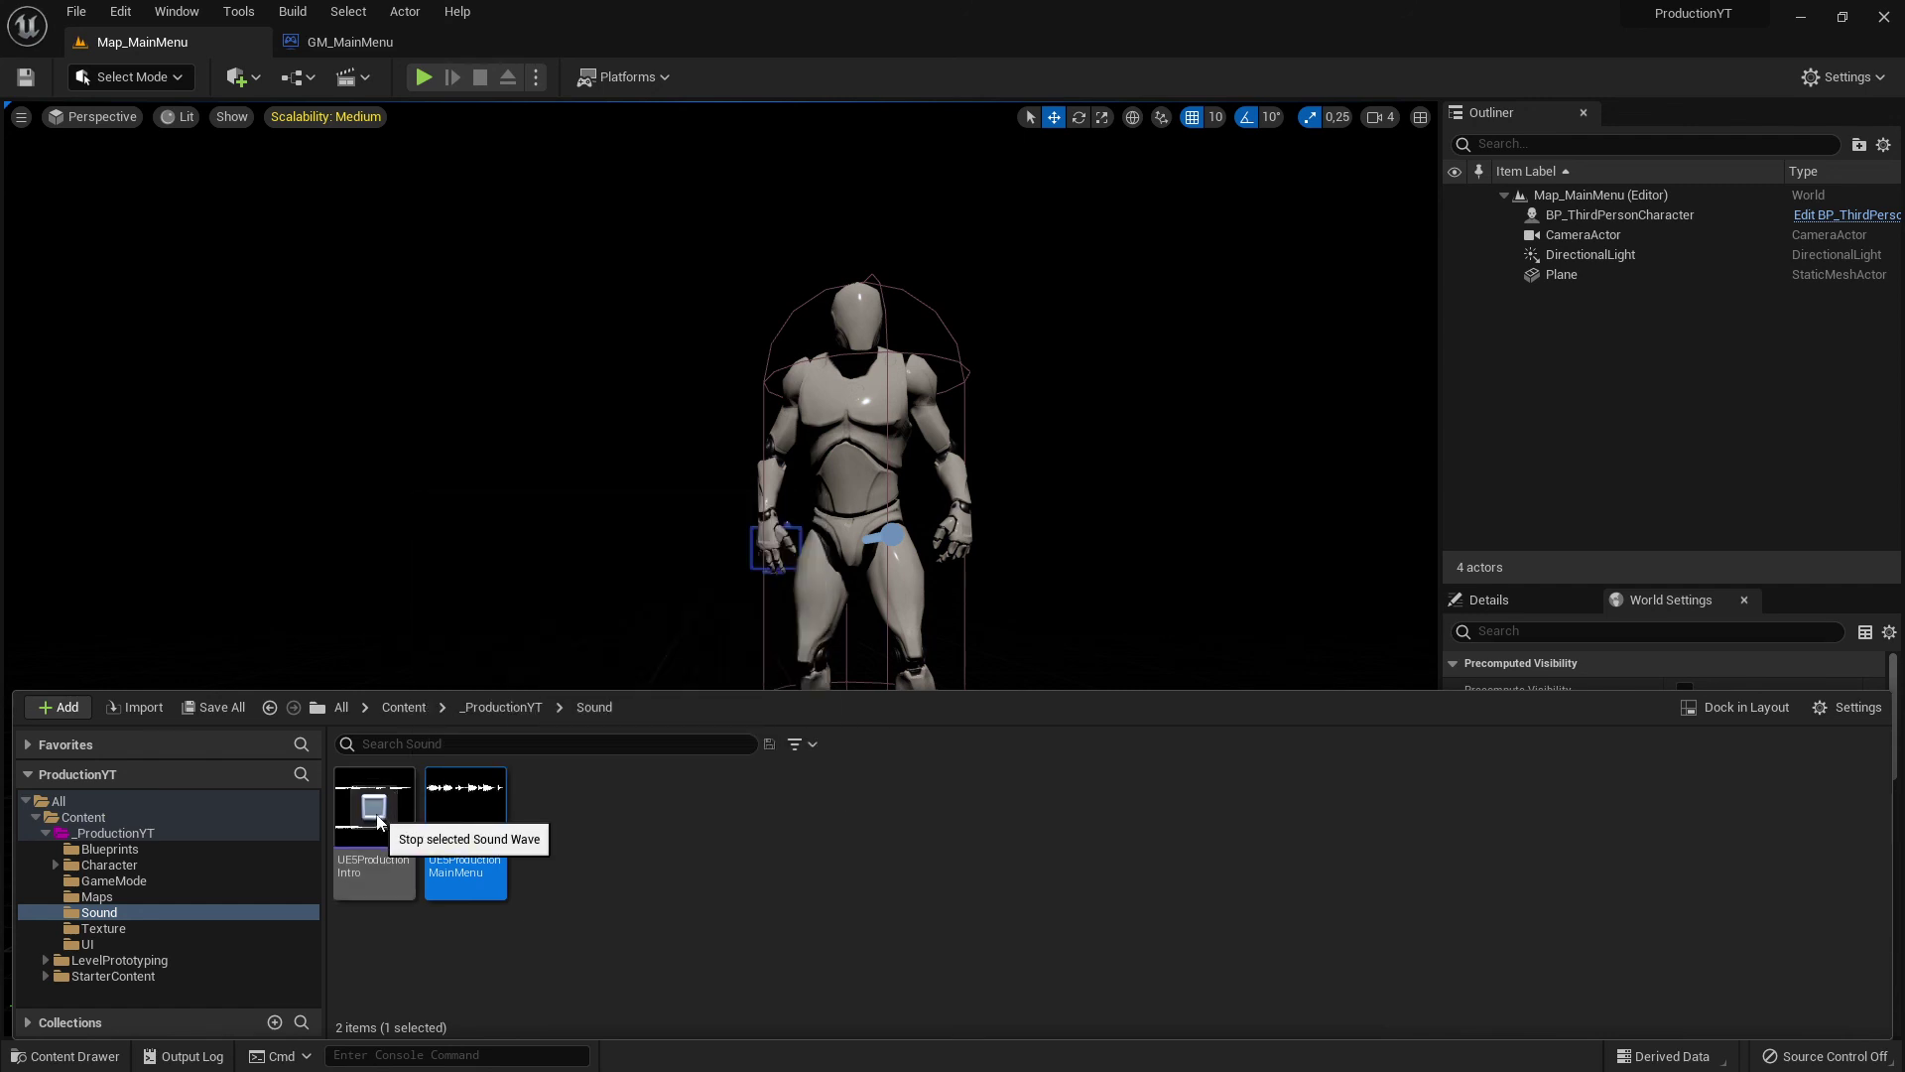
click(377, 819)
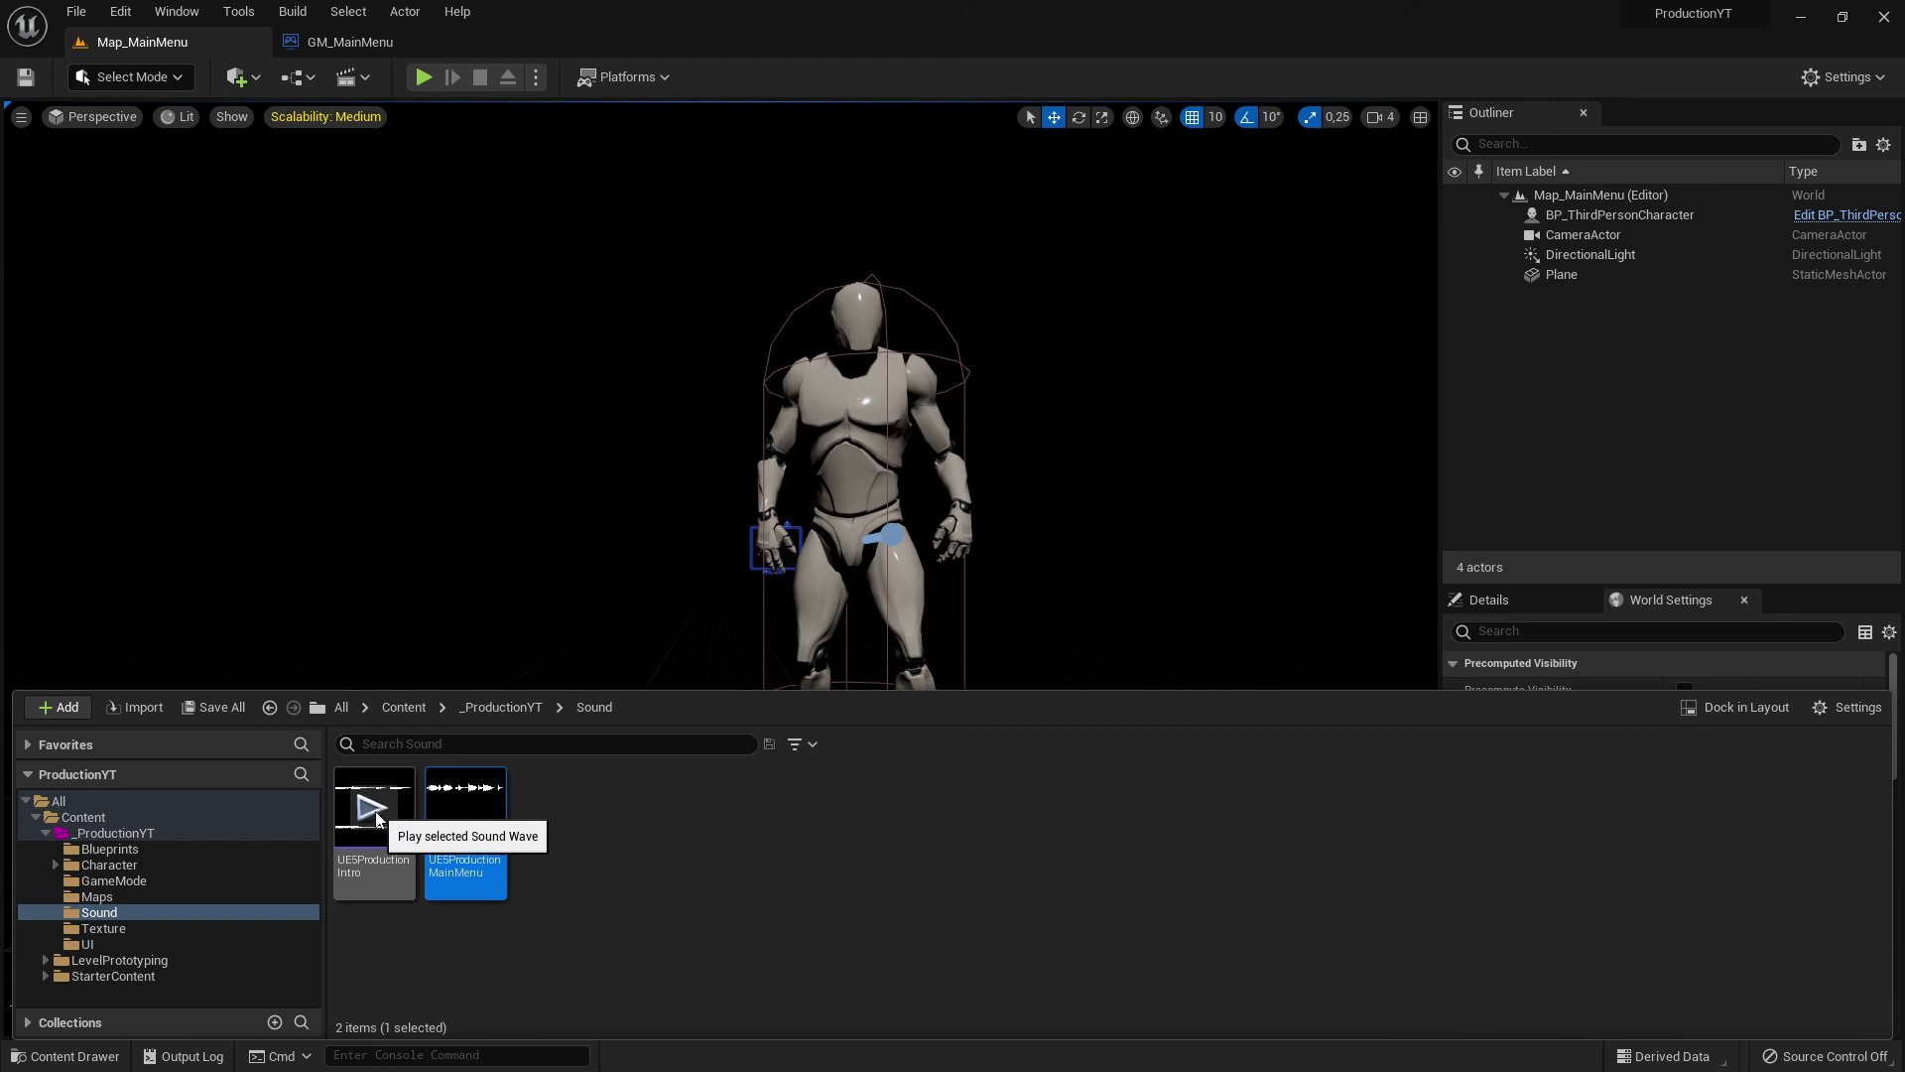
click(377, 819)
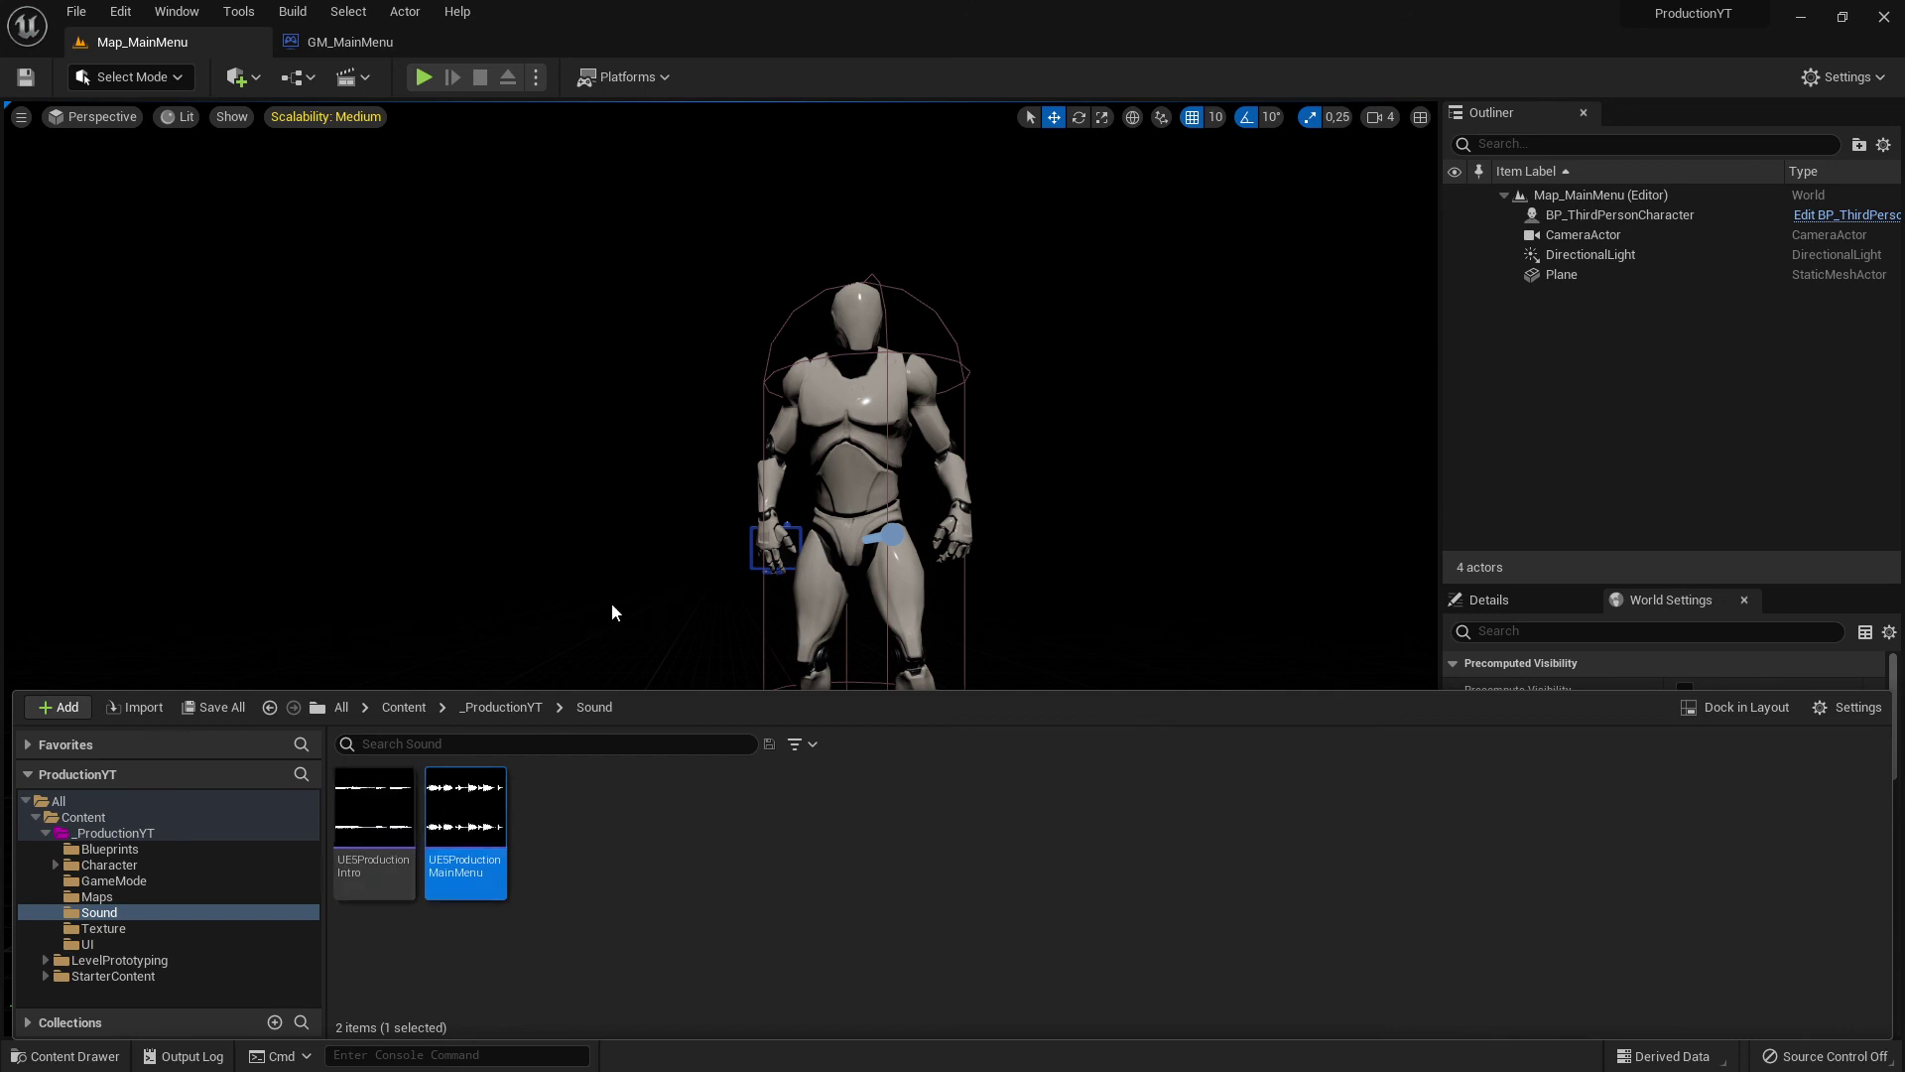
- Run and stop the main menu level again, and recheck the GM_MainMenu event graph before returning to the map
click(426, 72)
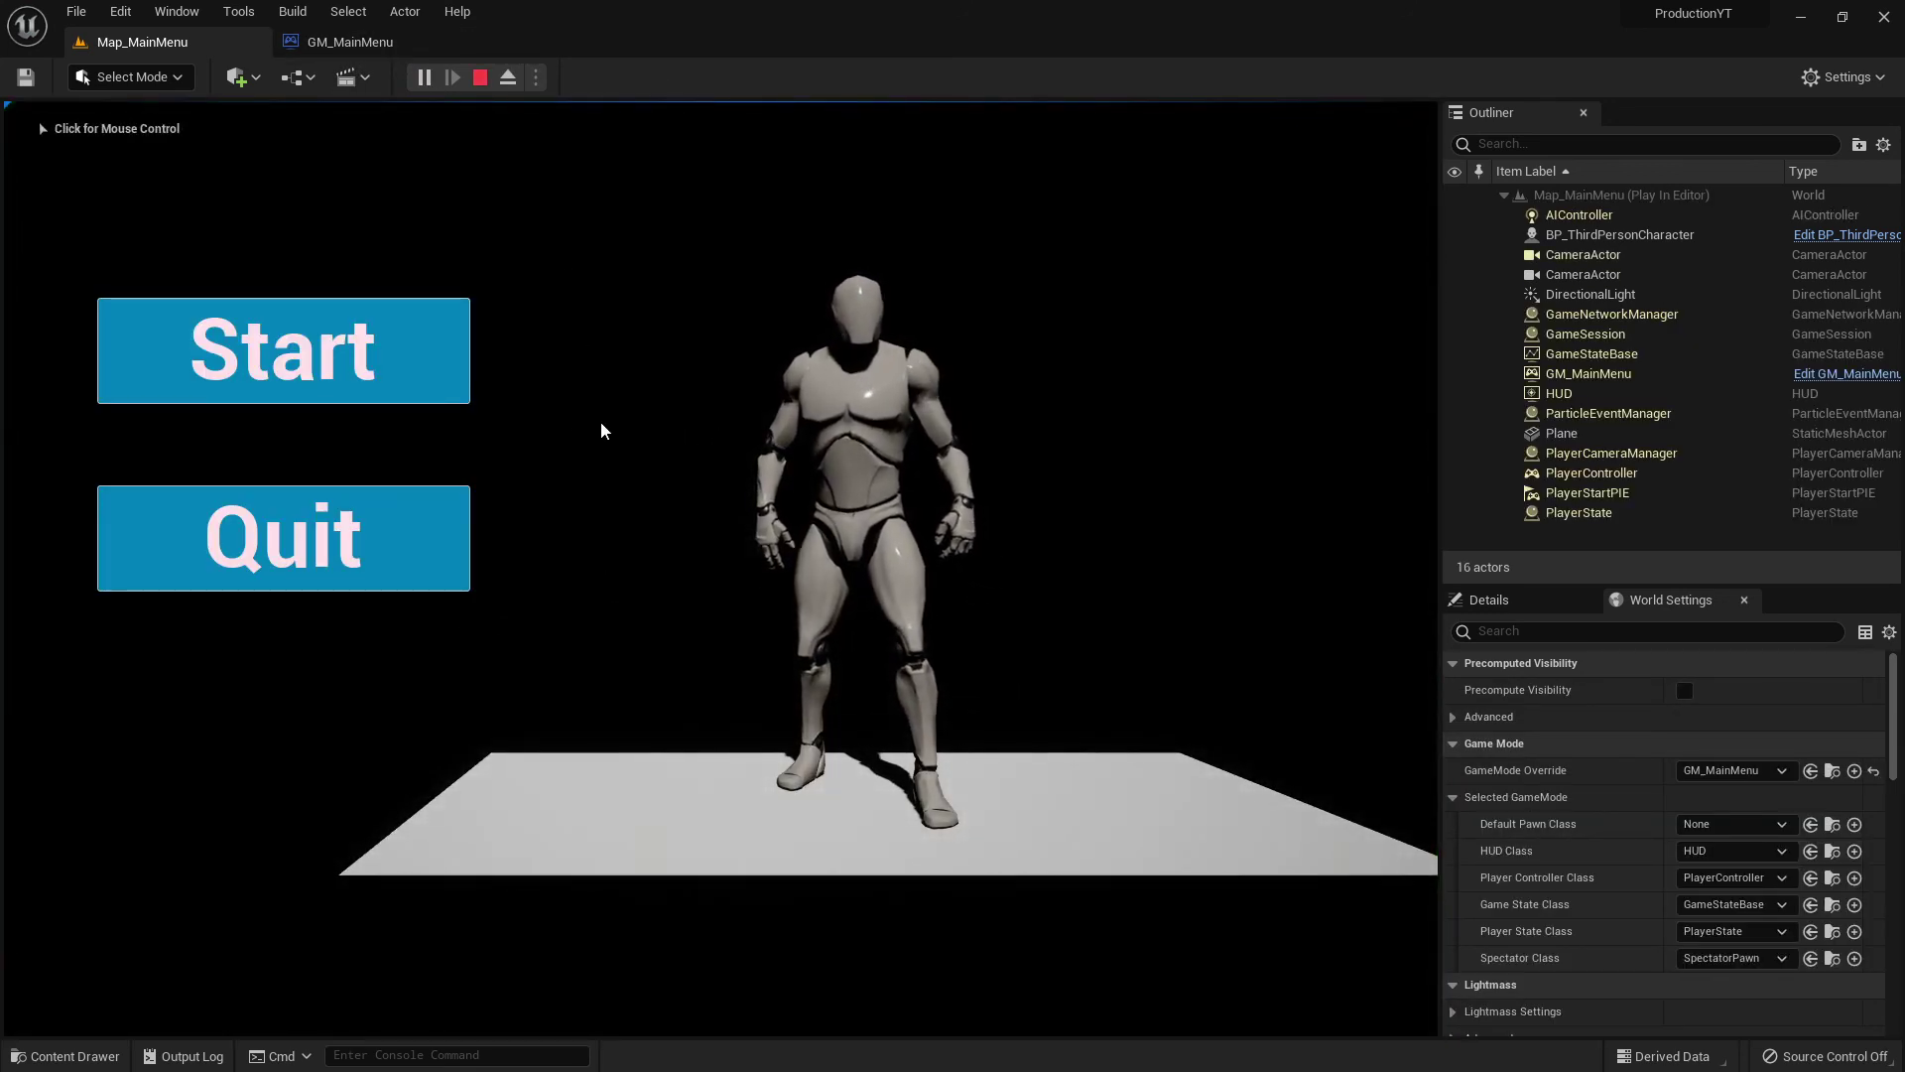
key(Escape)
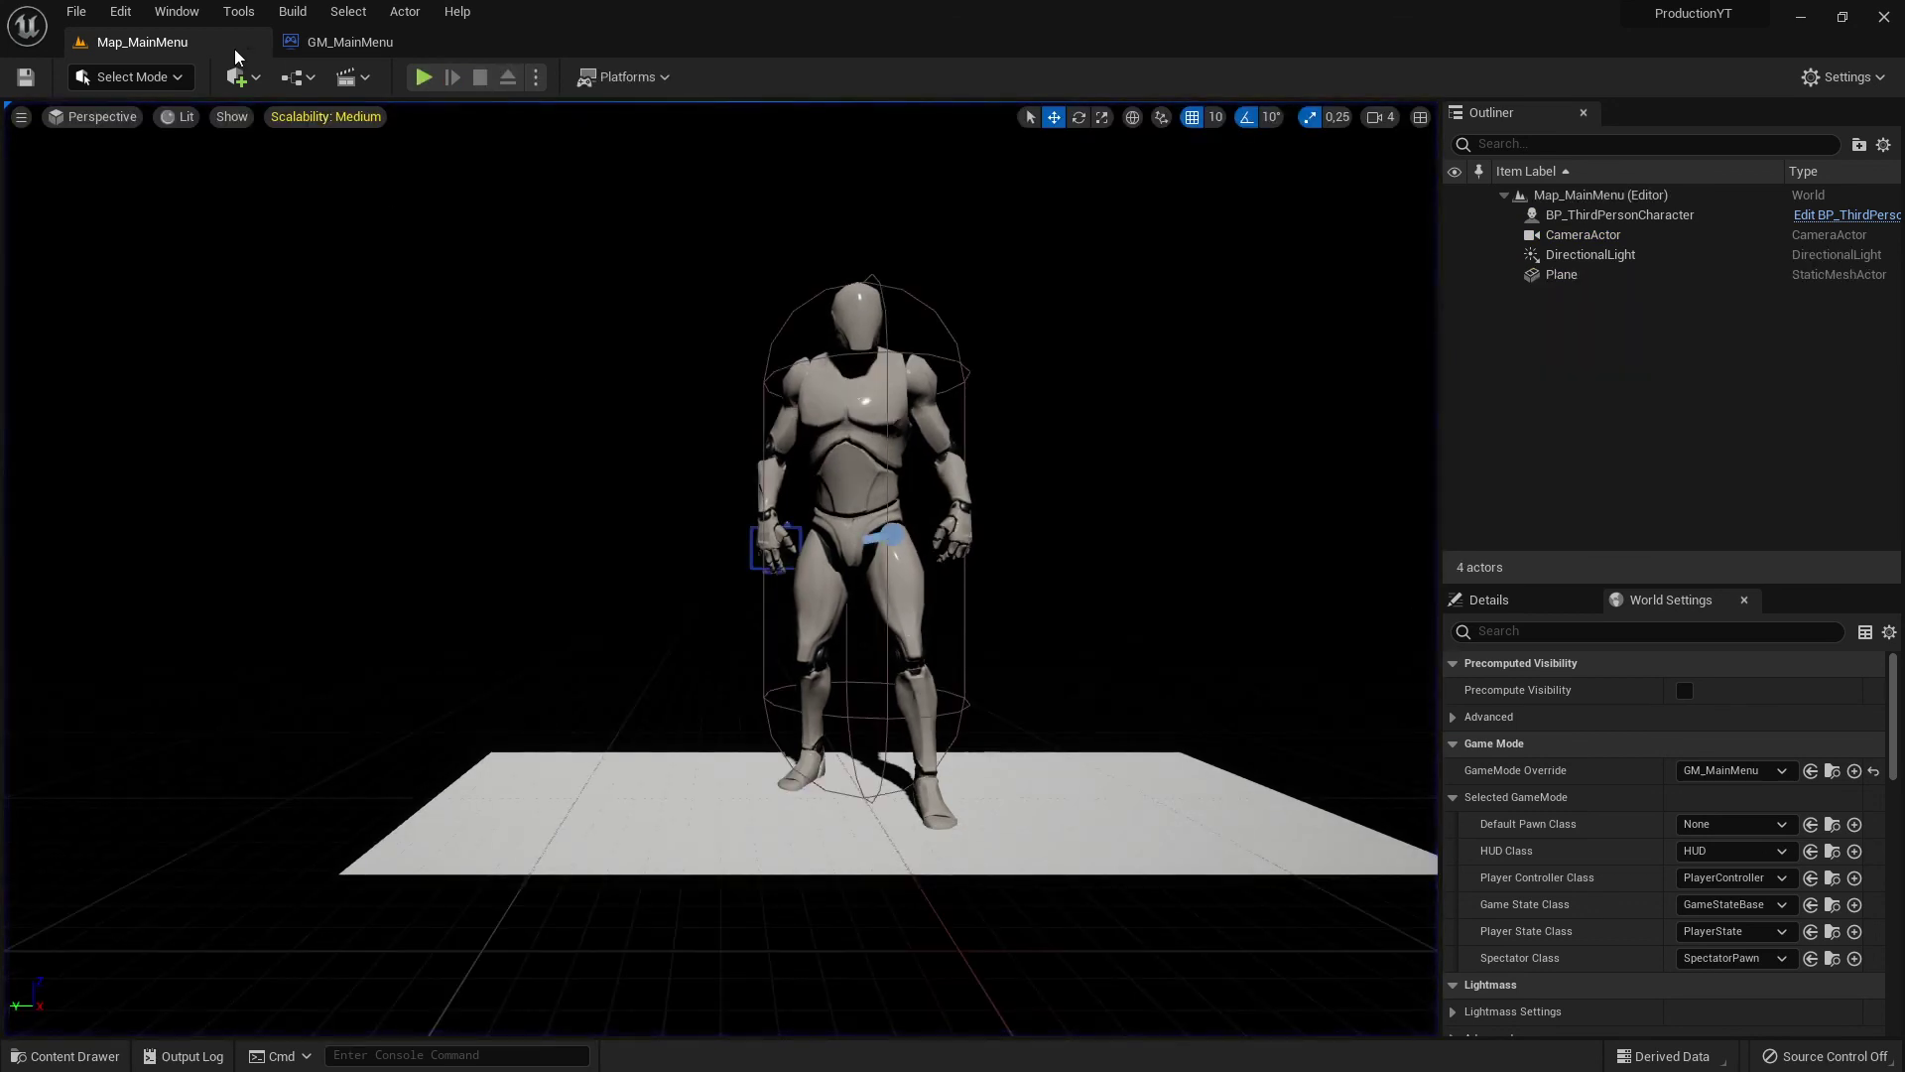
click(317, 48)
click(161, 44)
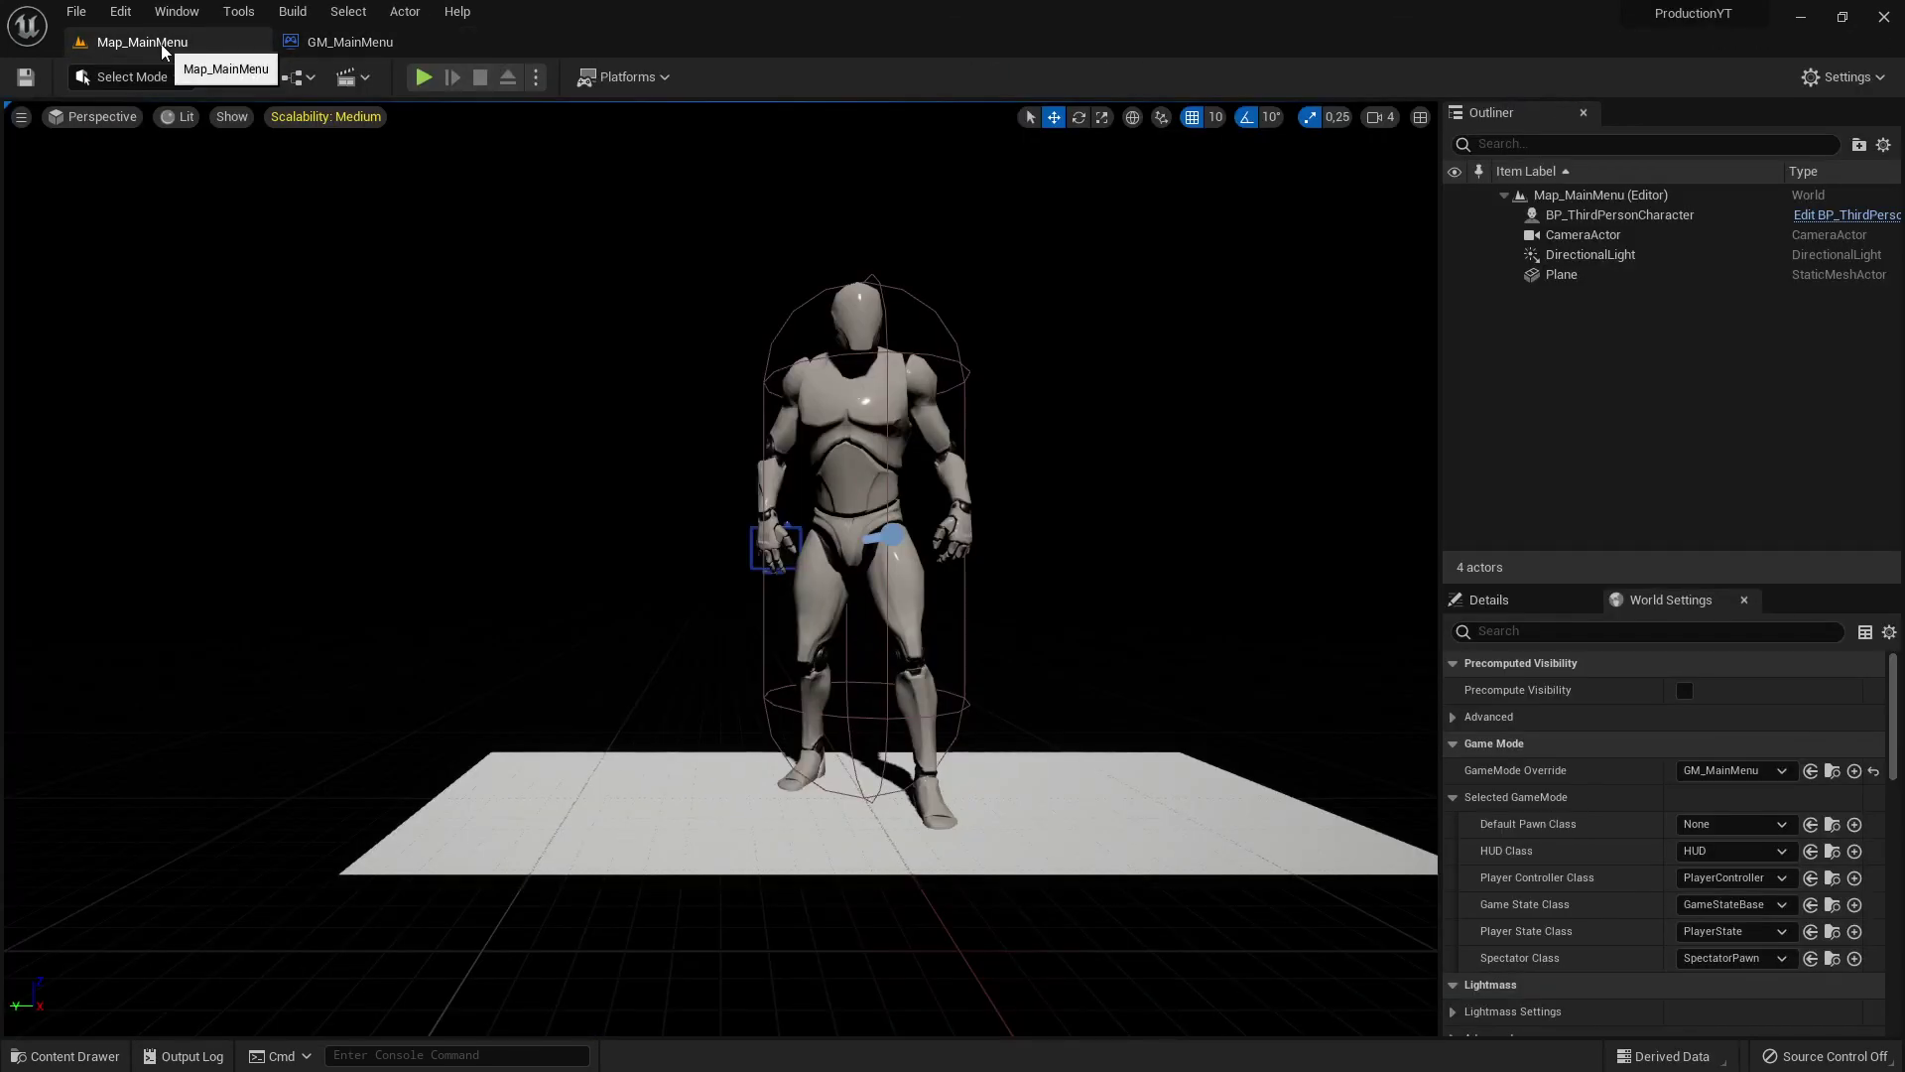
click(327, 45)
click(149, 42)
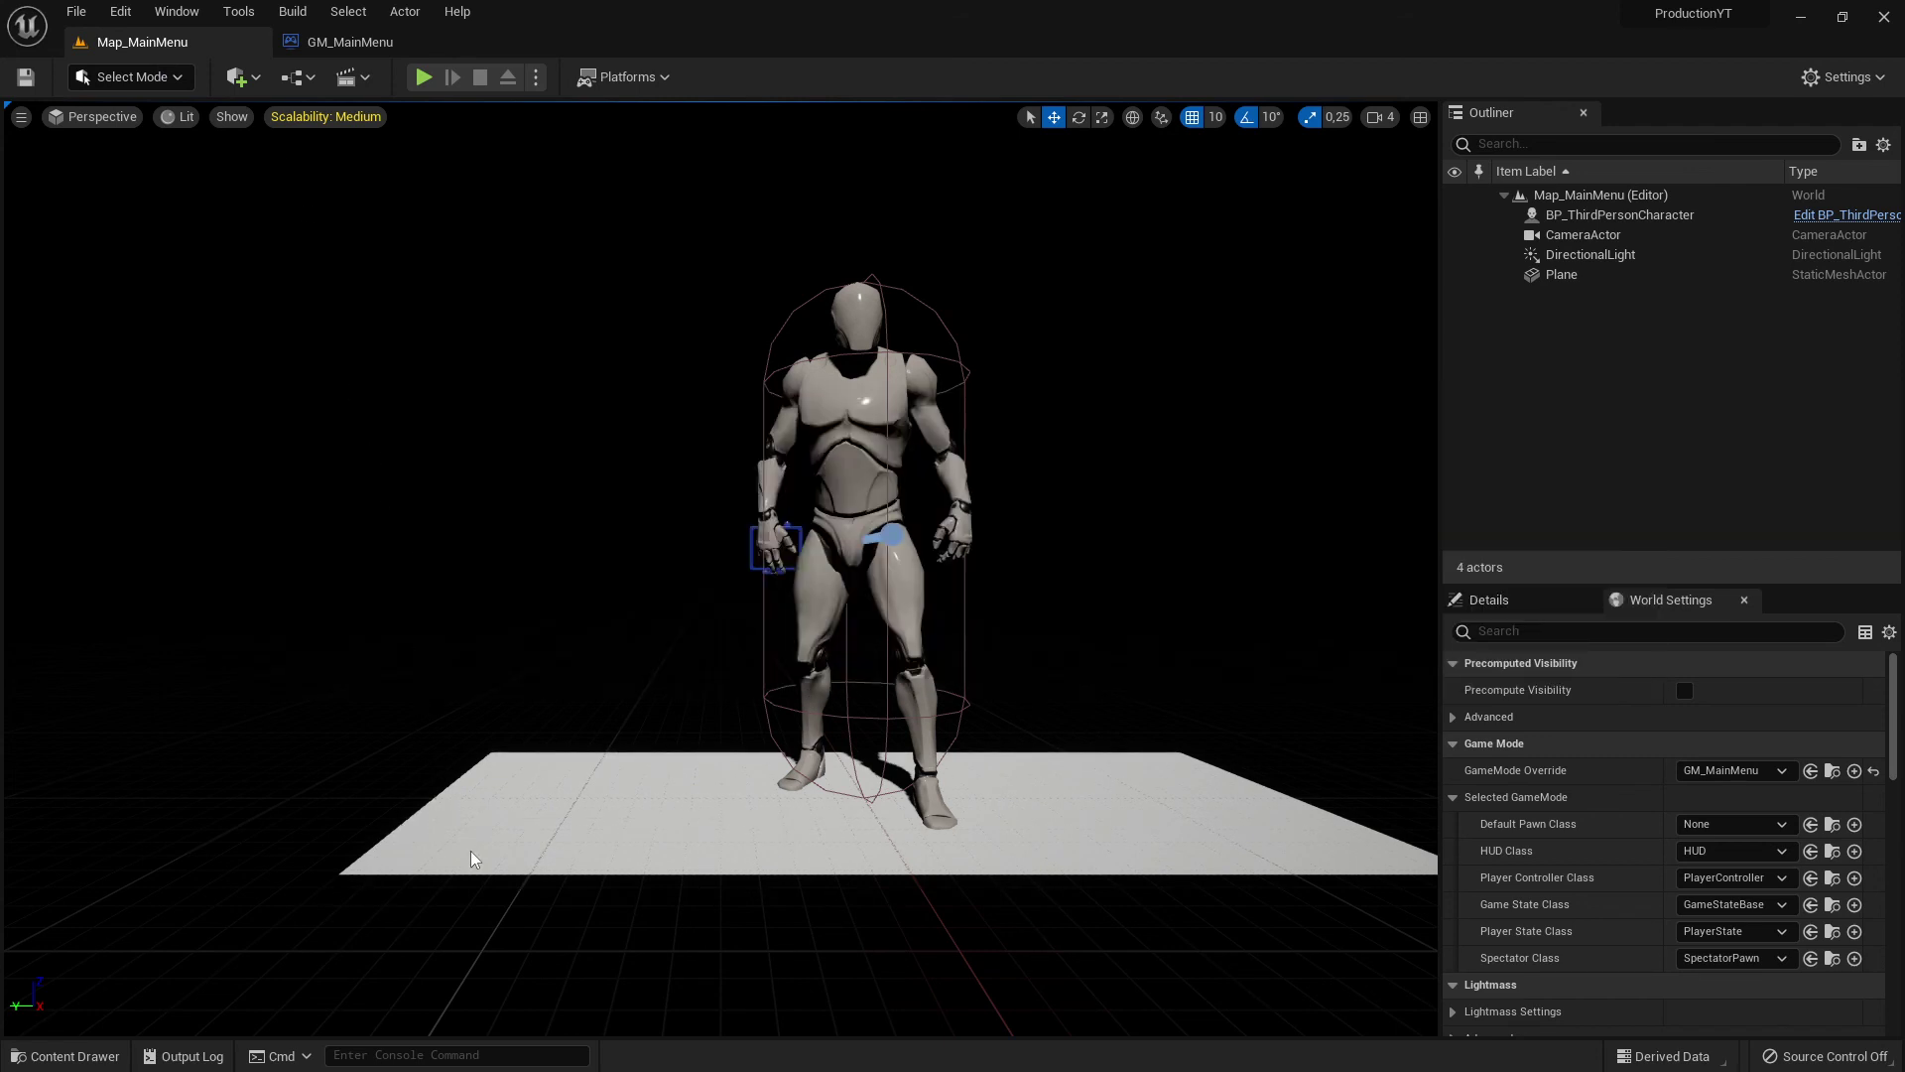
- Preview the UE5ProductionIntro sound wave once more, stop it, and run the main menu level briefly before ending the session
click(111, 1061)
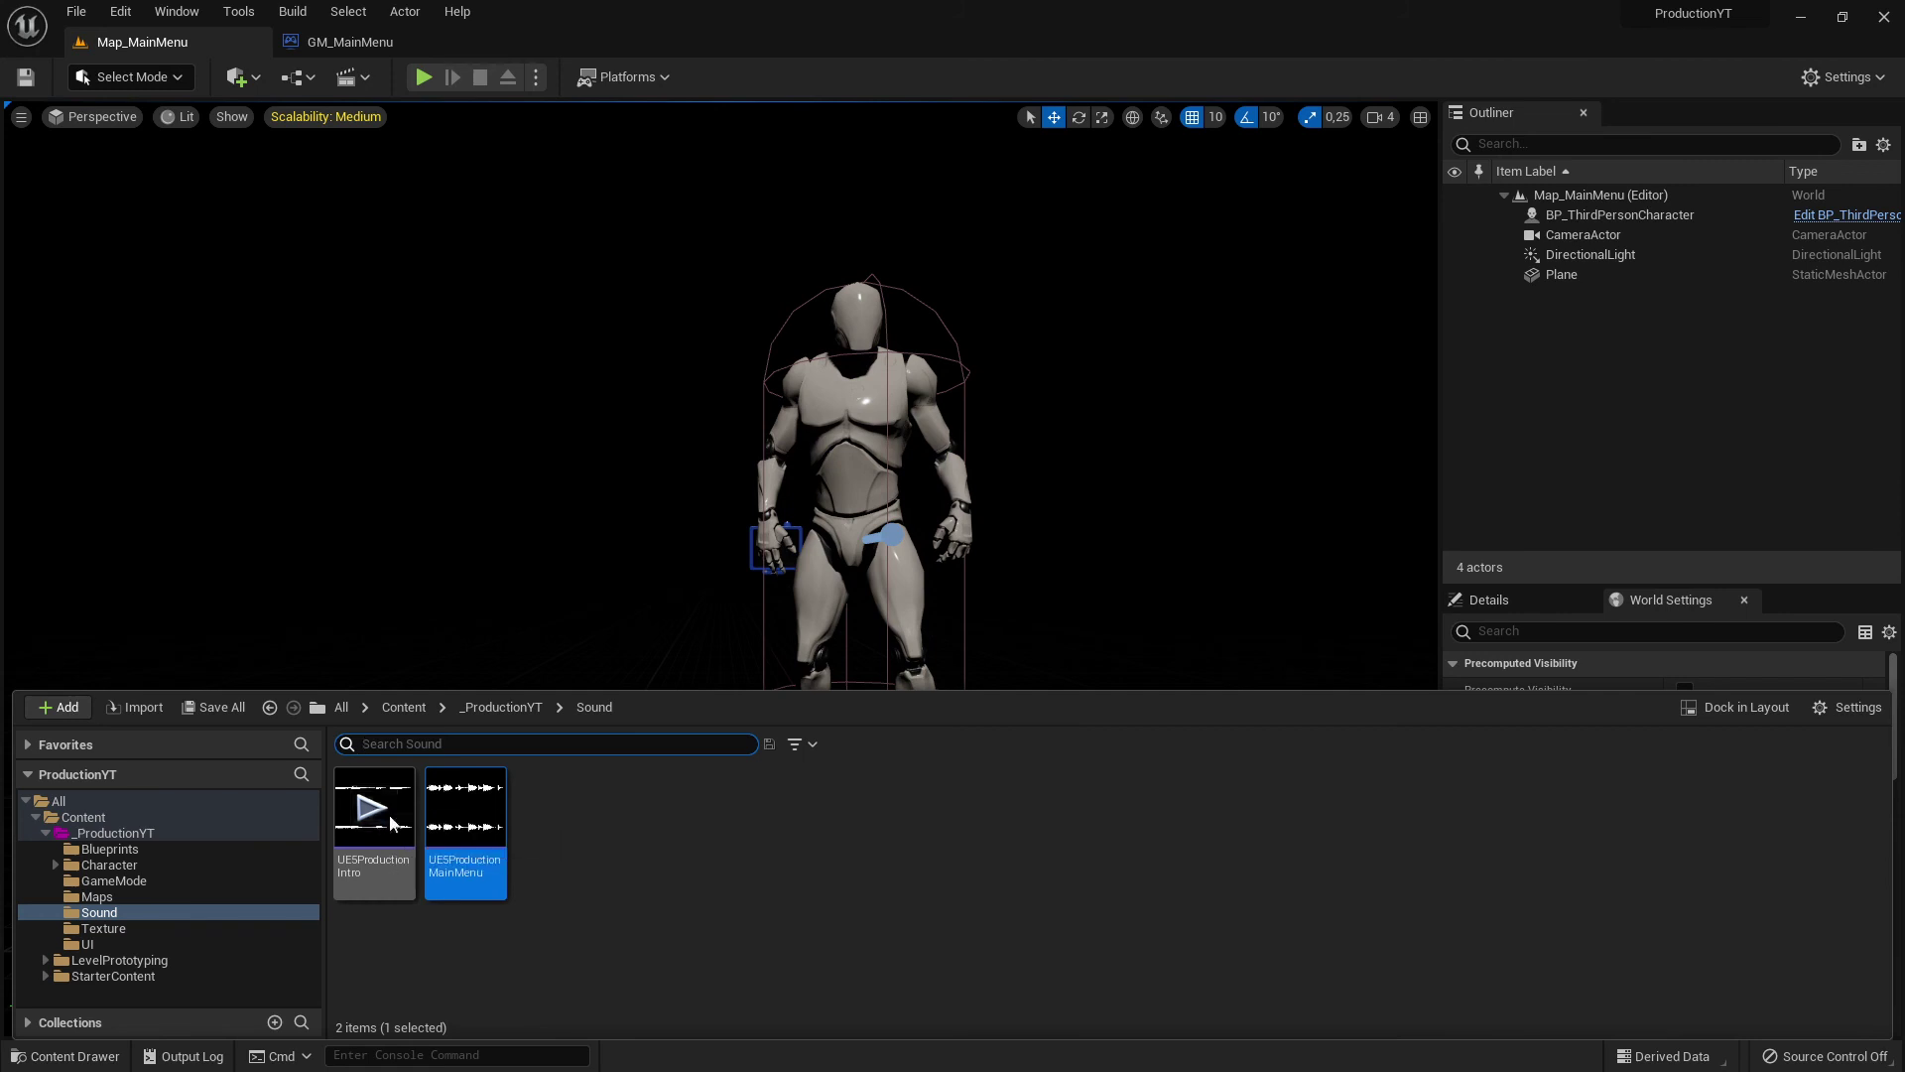
mouse_move(390, 853)
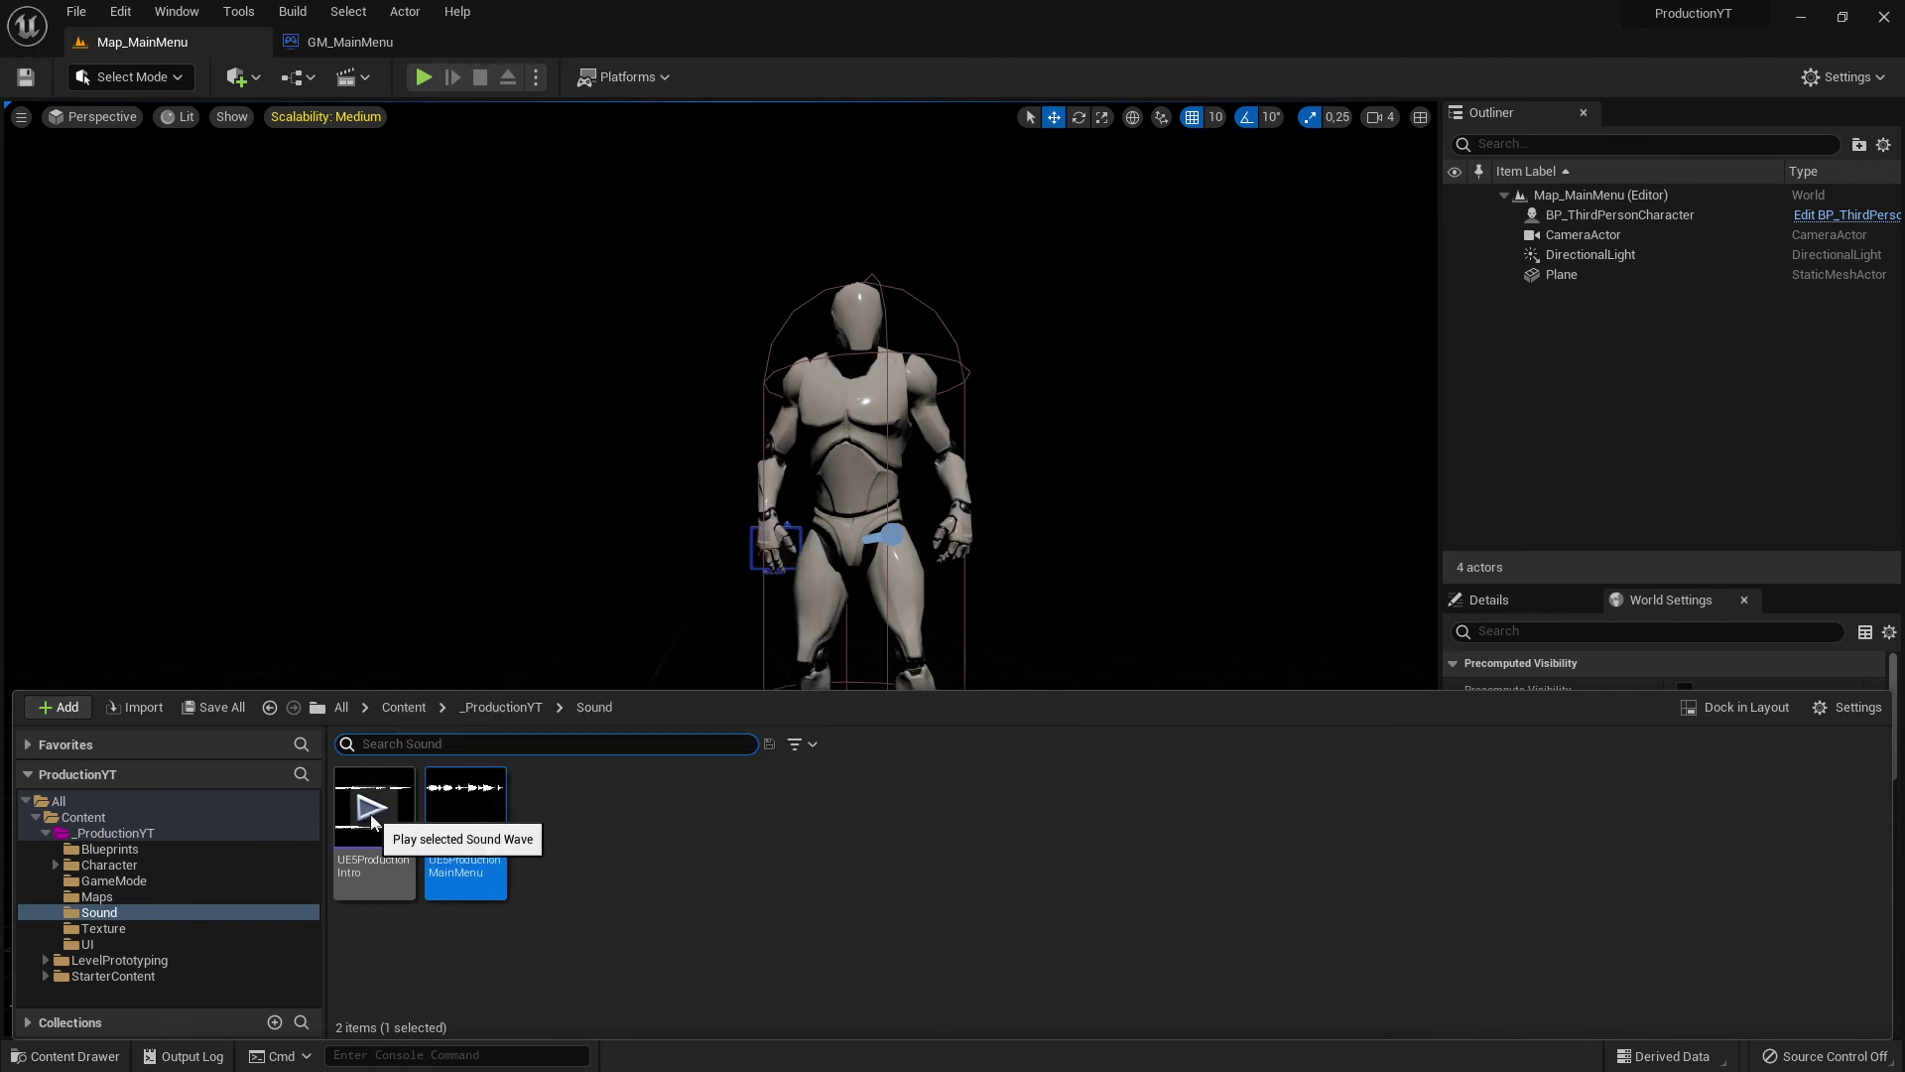
click(374, 806)
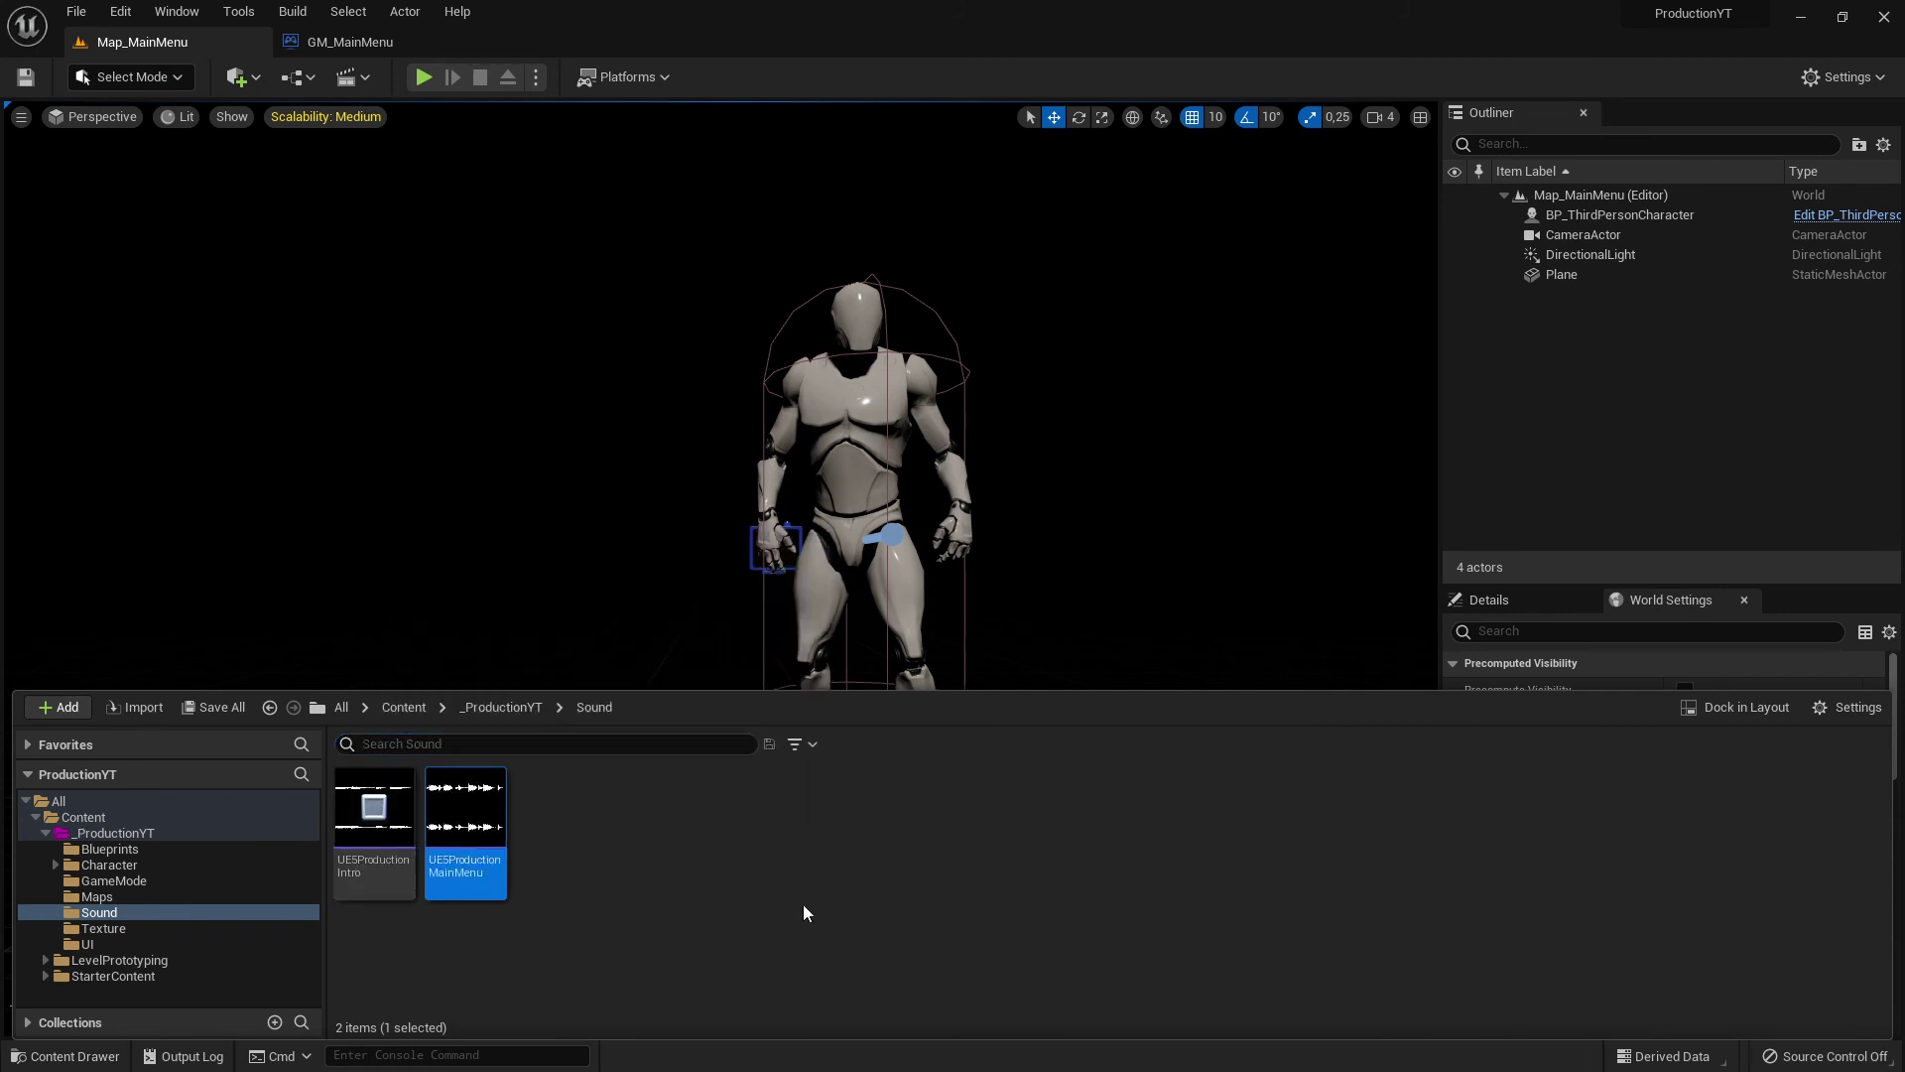
click(376, 808)
mouse_move(367, 873)
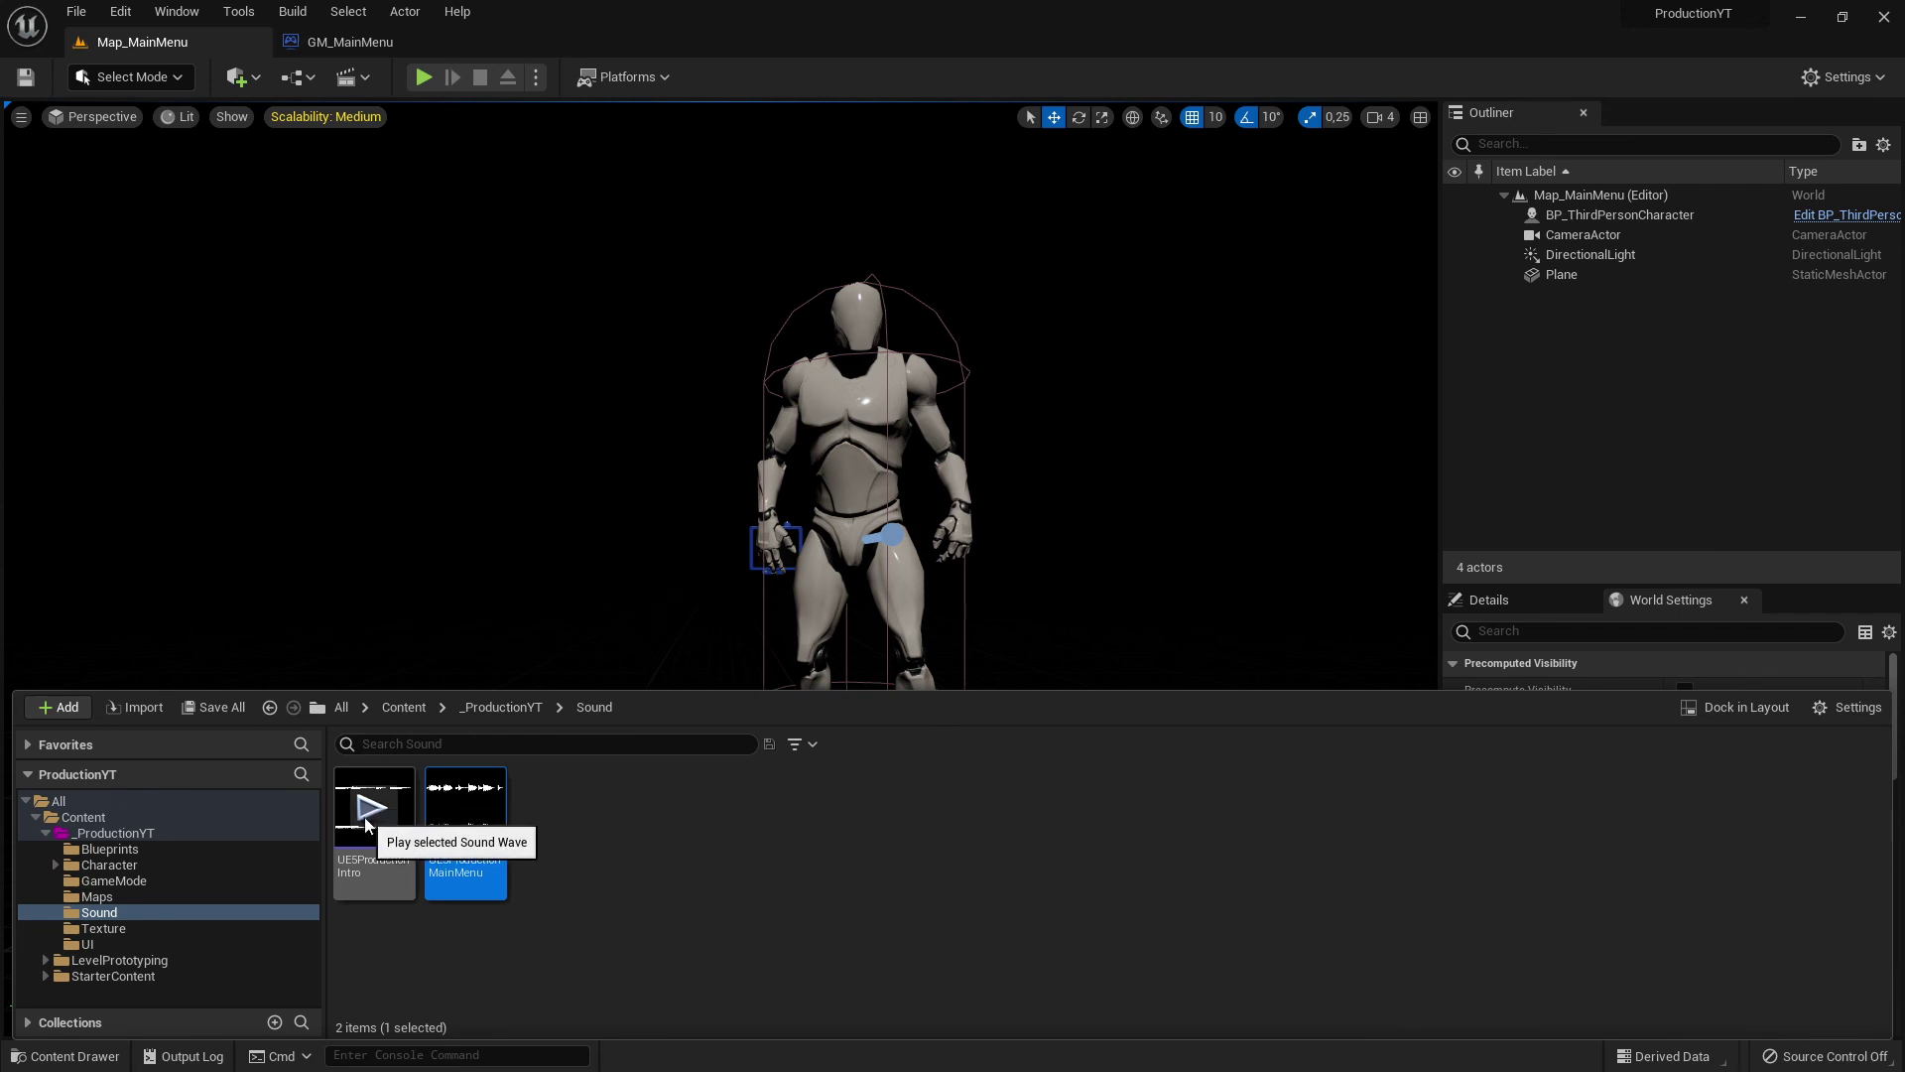
click(424, 76)
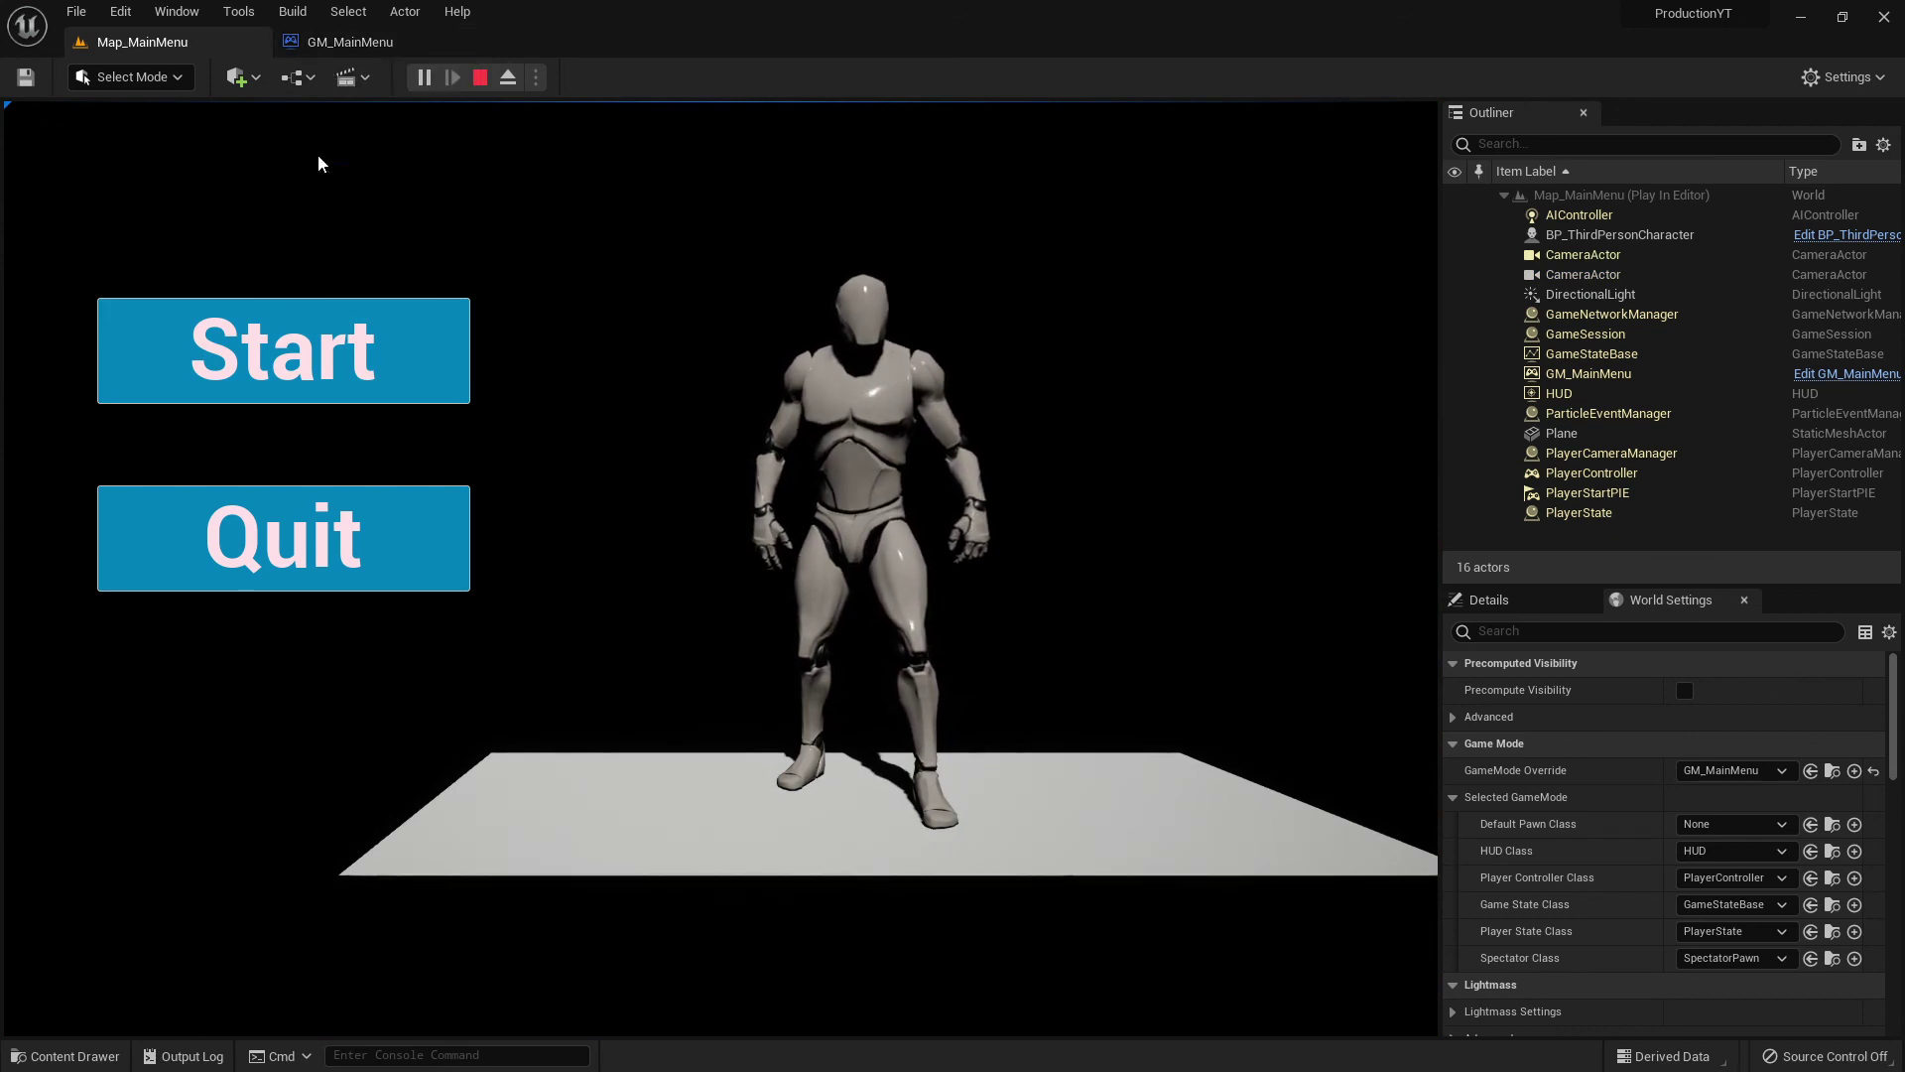
key(Escape)
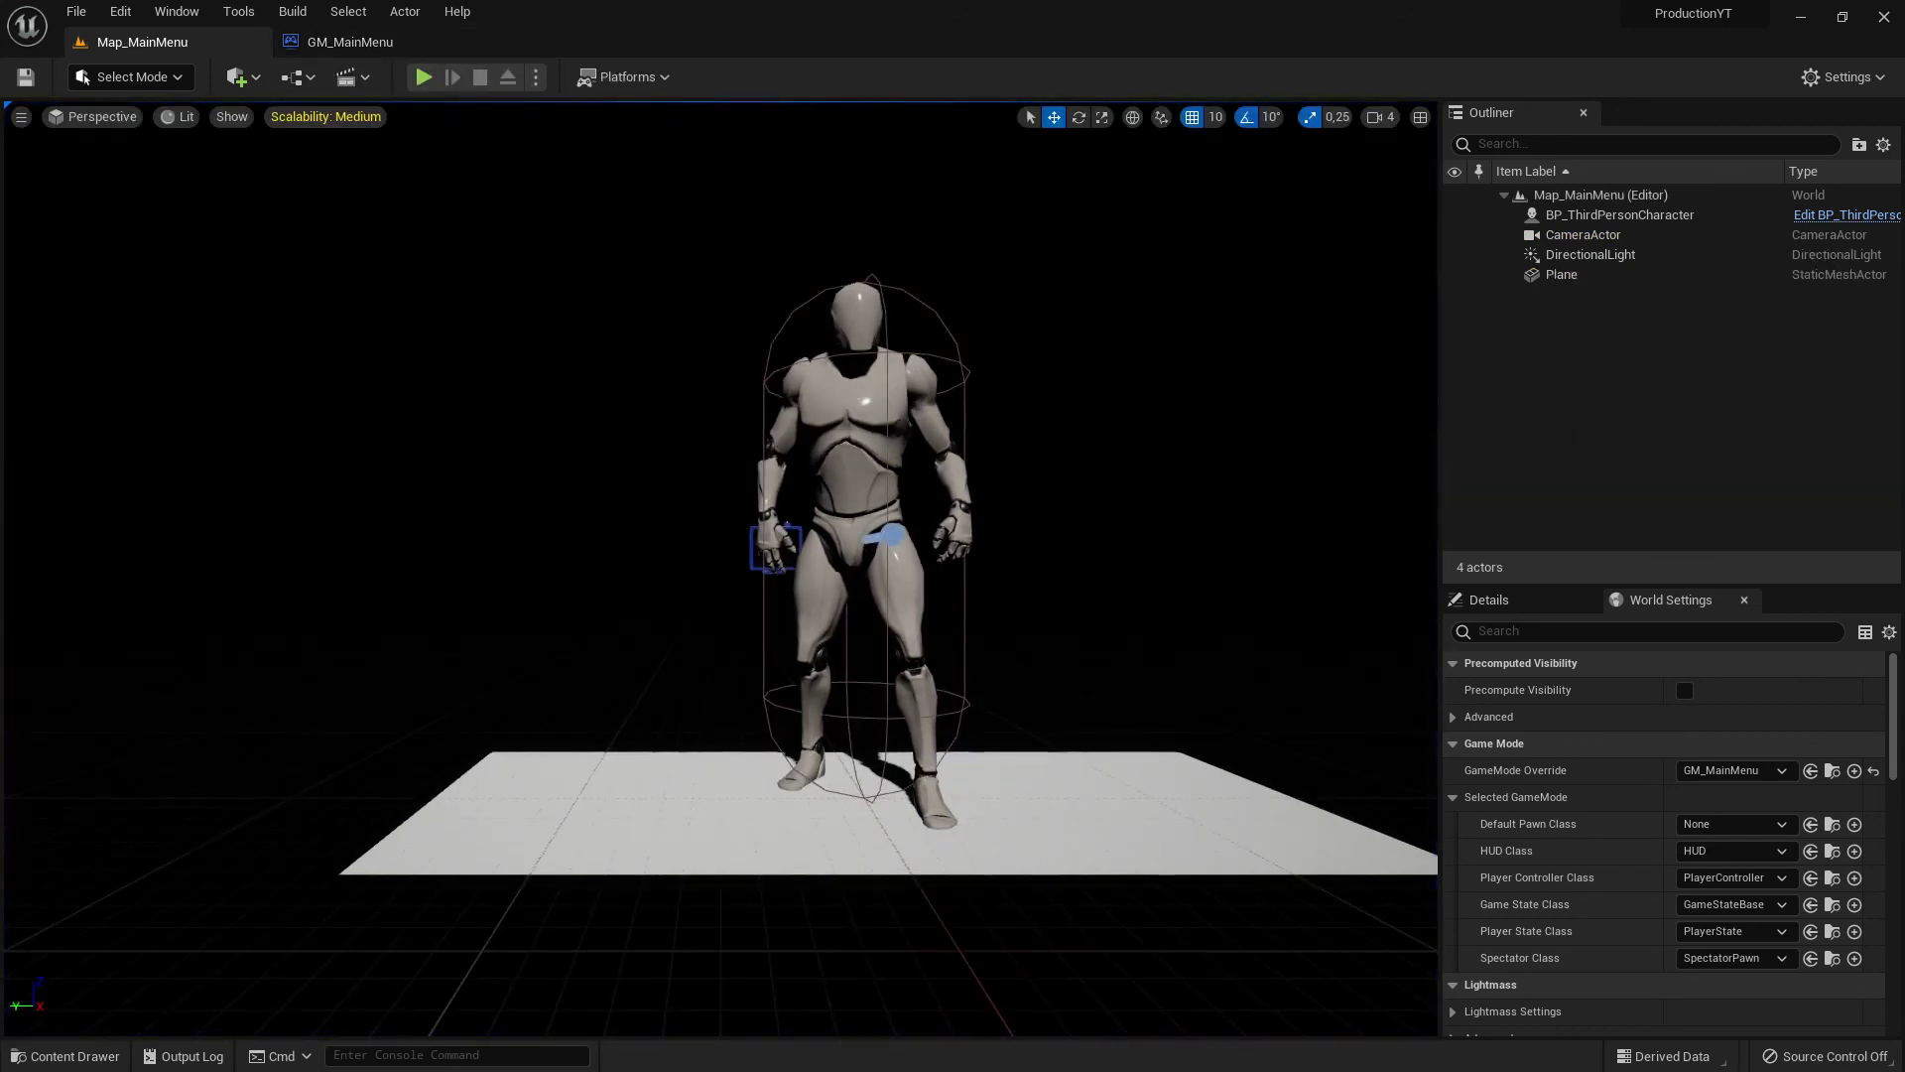